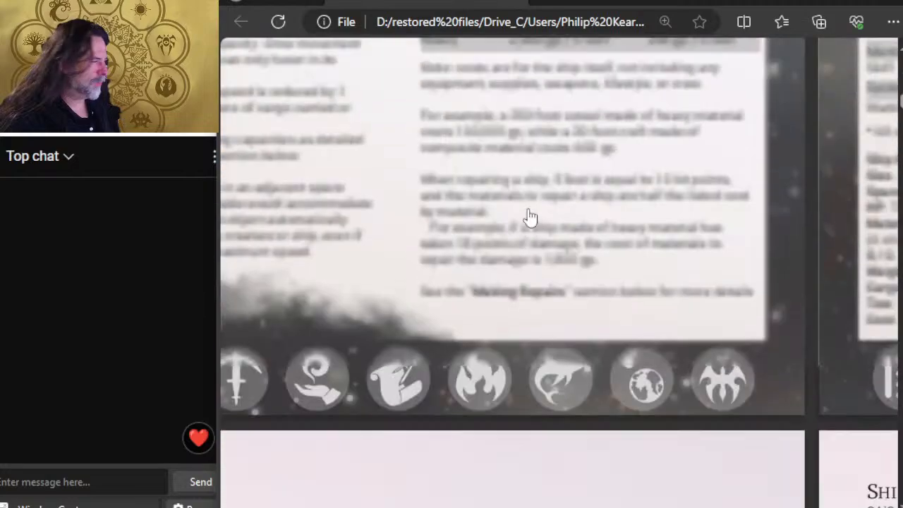
Step: Switch to the ship tracking sheet in Word and review the ships' diagrams, statistics and weapon tables, from Squid Ship to Bombard
key(alt+Tab)
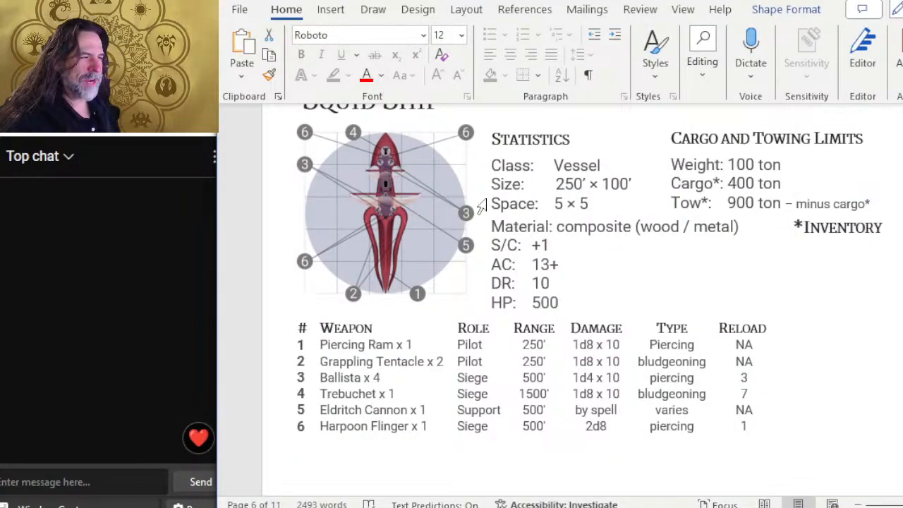
scroll(452, 226, up, 2)
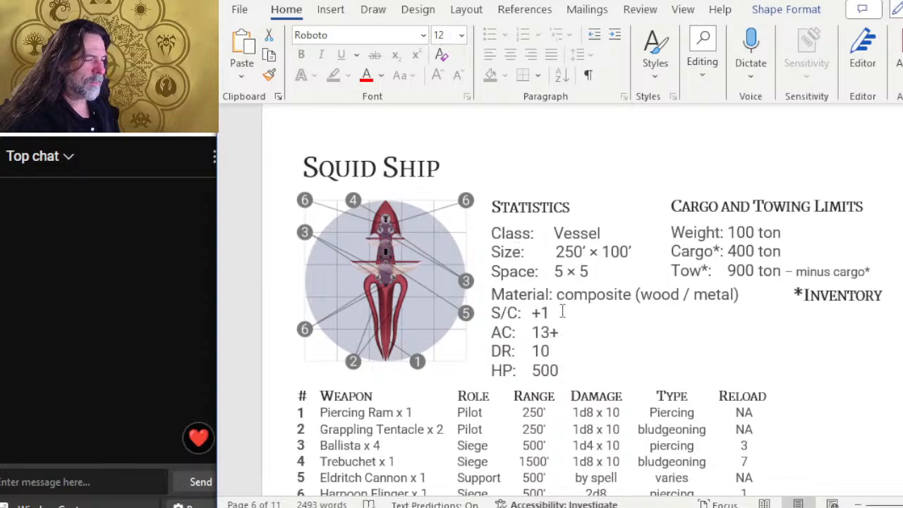
scroll(601, 345, down, 2)
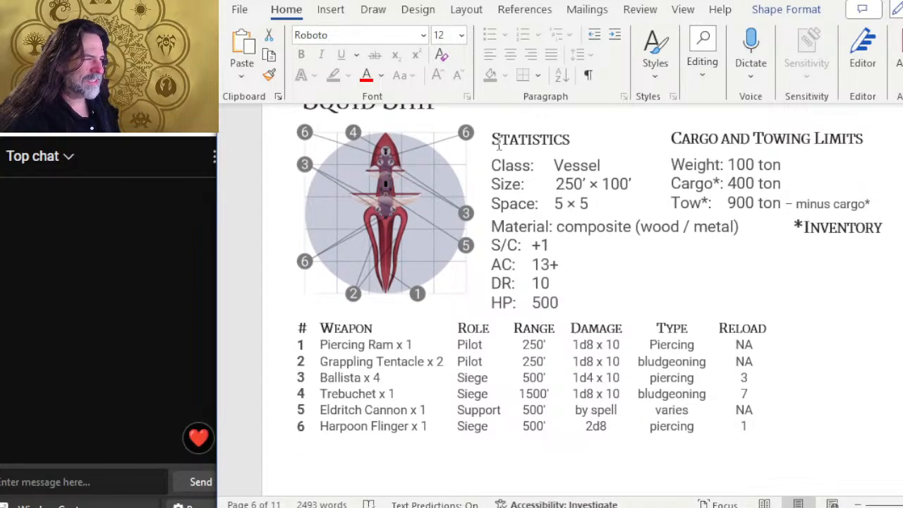
scroll(423, 261, up, 2)
scroll(311, 305, down, 4)
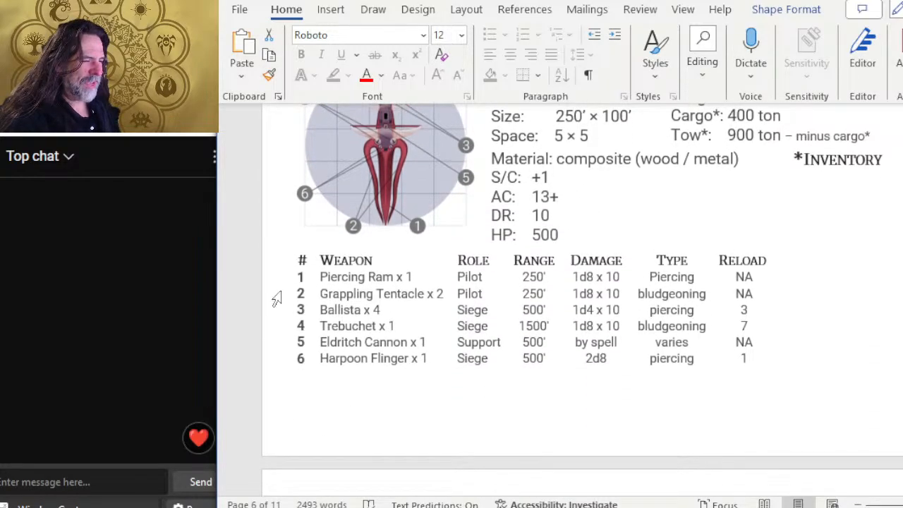
scroll(369, 168, up, 2)
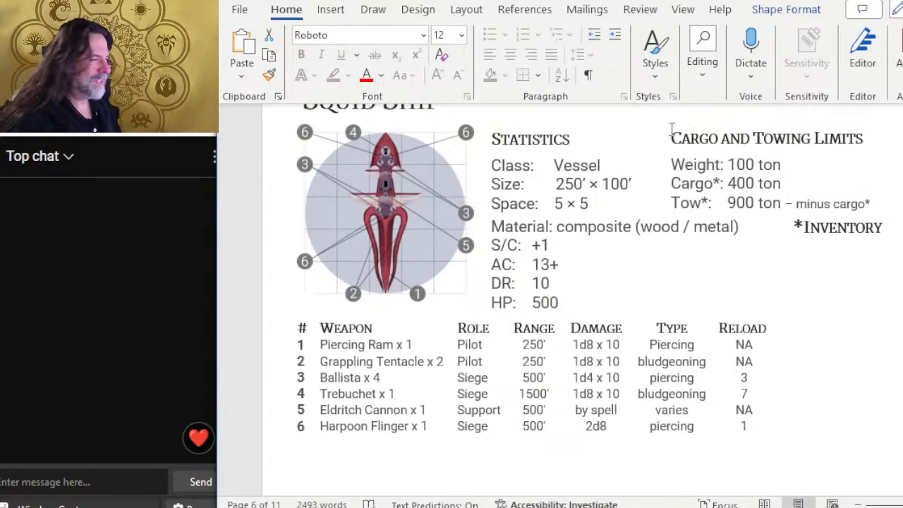
scroll(663, 226, up, 3)
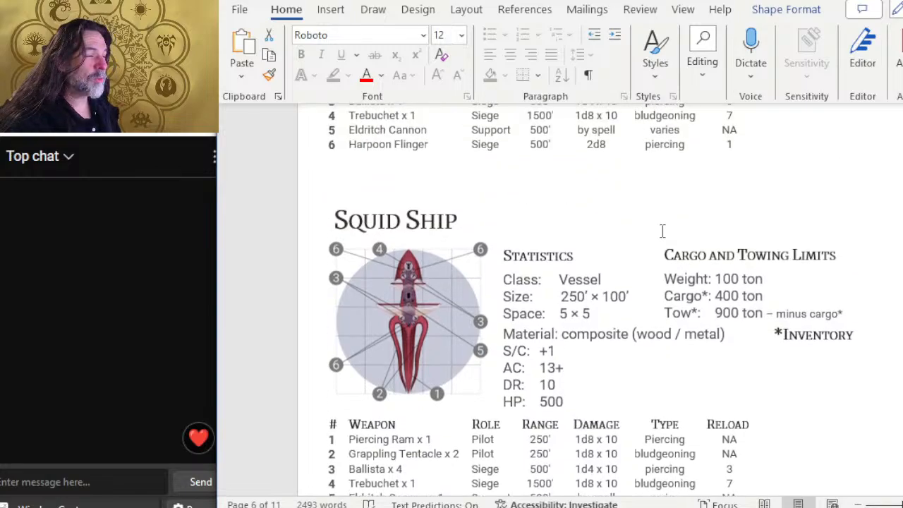
scroll(662, 238, up, 10)
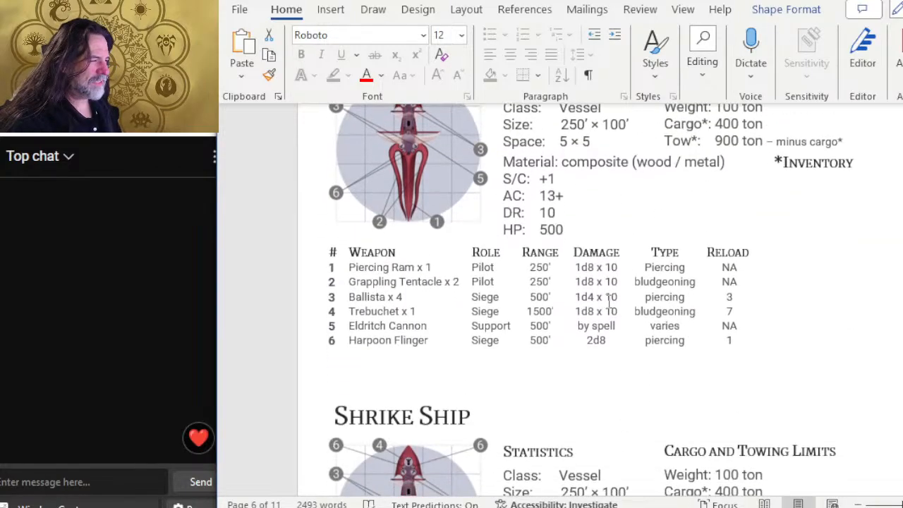
scroll(611, 276, down, 10)
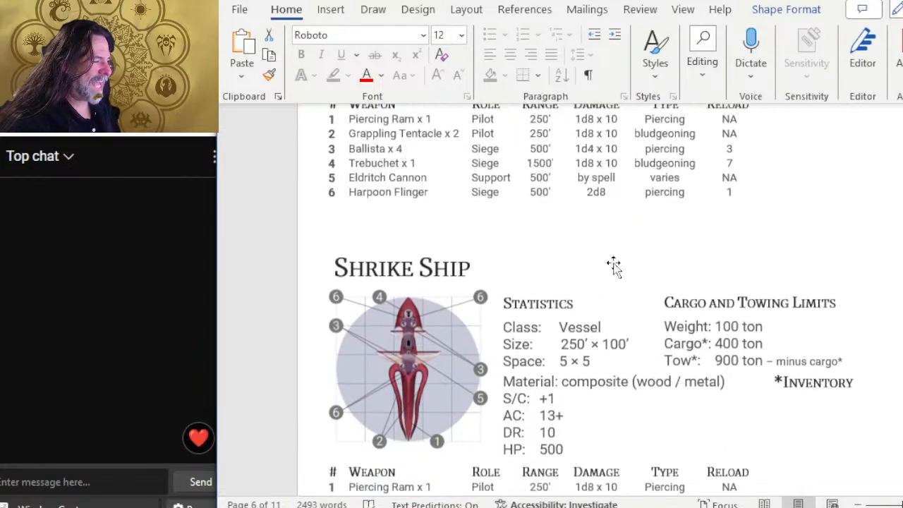
scroll(614, 266, down, 5)
scroll(564, 258, up, 15)
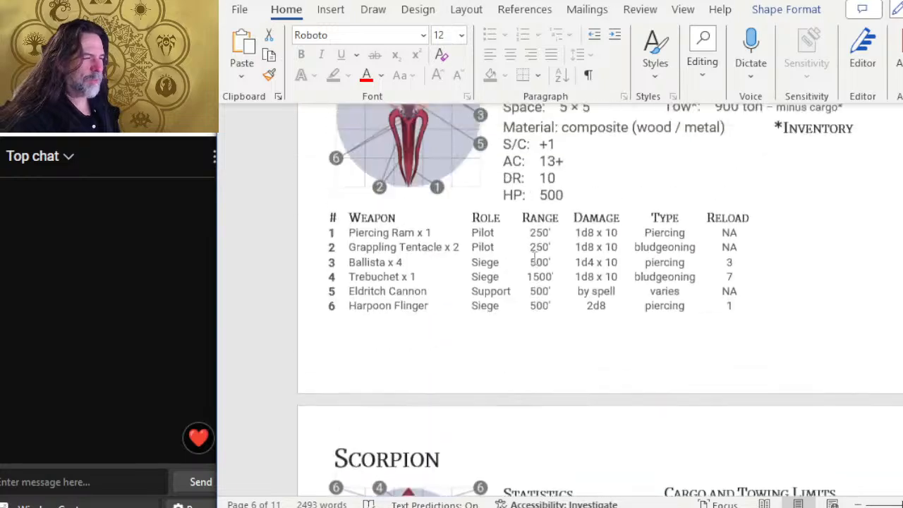
scroll(556, 253, up, 15)
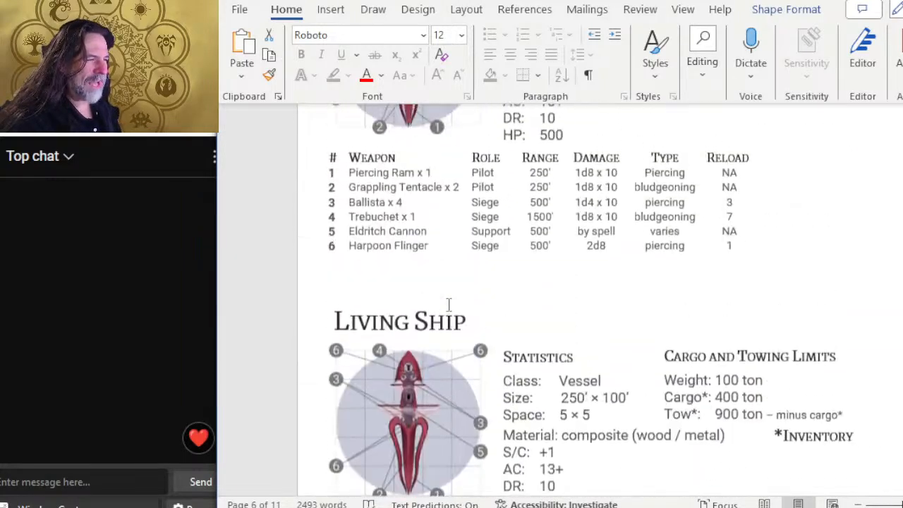
scroll(459, 308, up, 15)
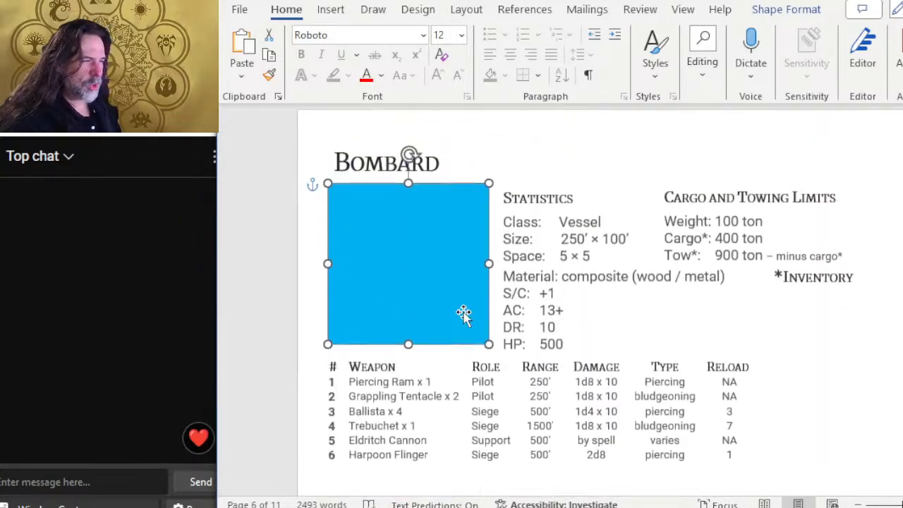
Step: View the reference ship diagrams in the test full doc PDF, and bring up the SCE Cover 9-04.jpg image in Photoshop
click(506, 303)
key(alt+Tab)
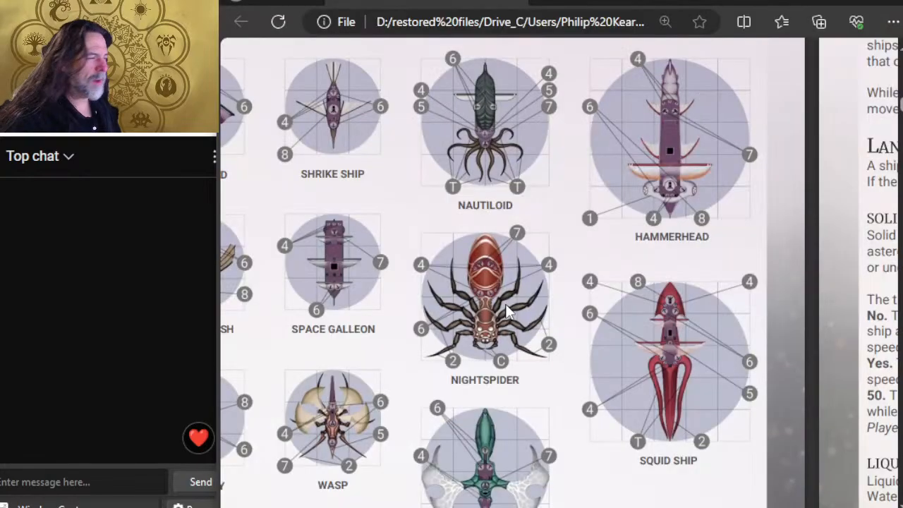
key(alt+Tab)
key(alt+Tab)
key(alt+Tab)
key(alt+Tab)
key(alt+Tab)
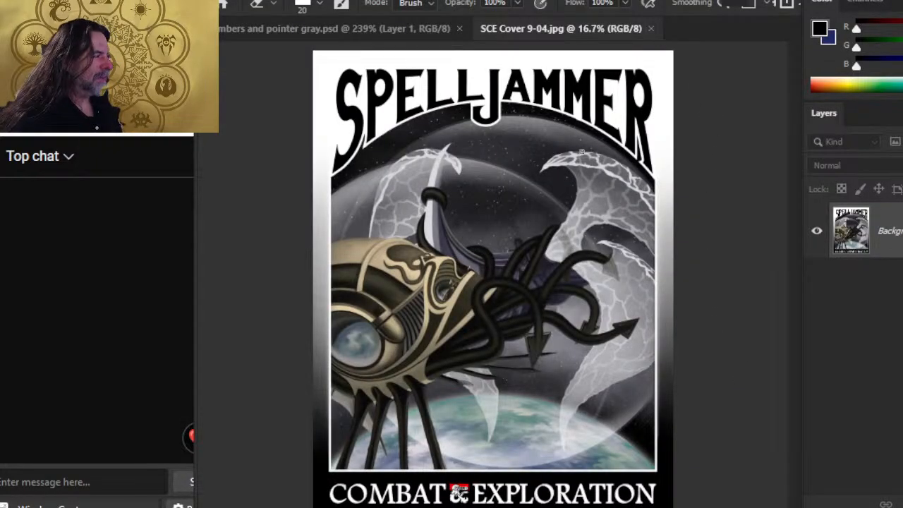
Step: Switch to Chrome, review the "Creating Ship Tracking Sheets" Reddit post and open its r/spelljammer community page
key(alt+Tab)
key(alt+Tab)
key(alt+Tab)
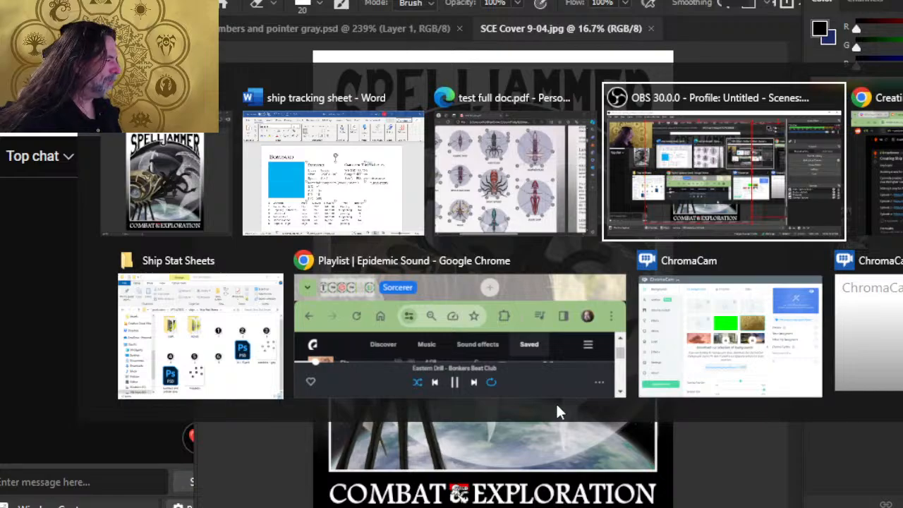
key(alt+Tab)
key(alt+Tab)
key(alt+Tab)
key(alt+Tab)
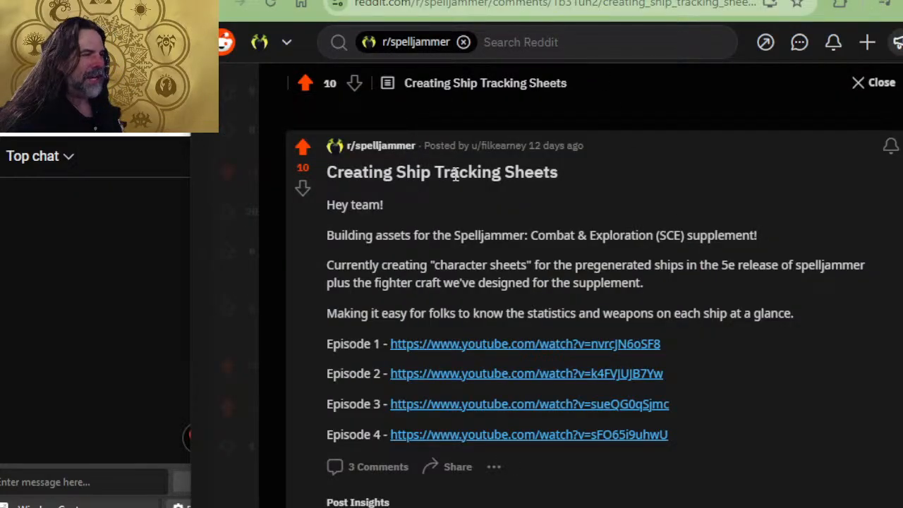
scroll(430, 141, down, 5)
scroll(438, 179, up, 5)
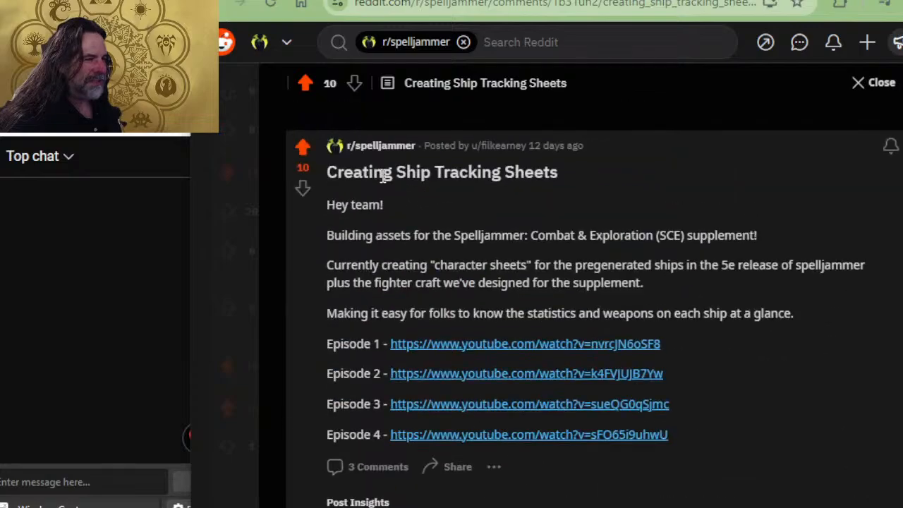
click(373, 146)
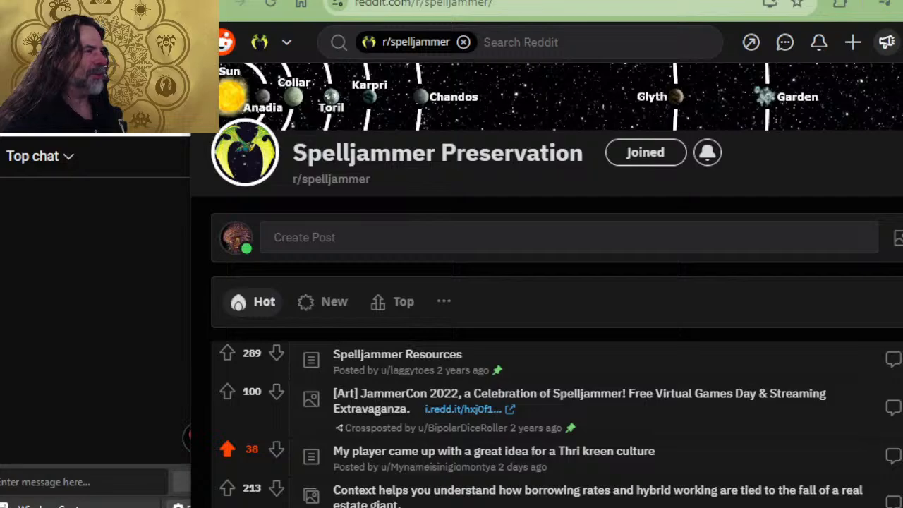
Step: Open the creator's own Twitter profile and look over its header and posts
click(599, 15)
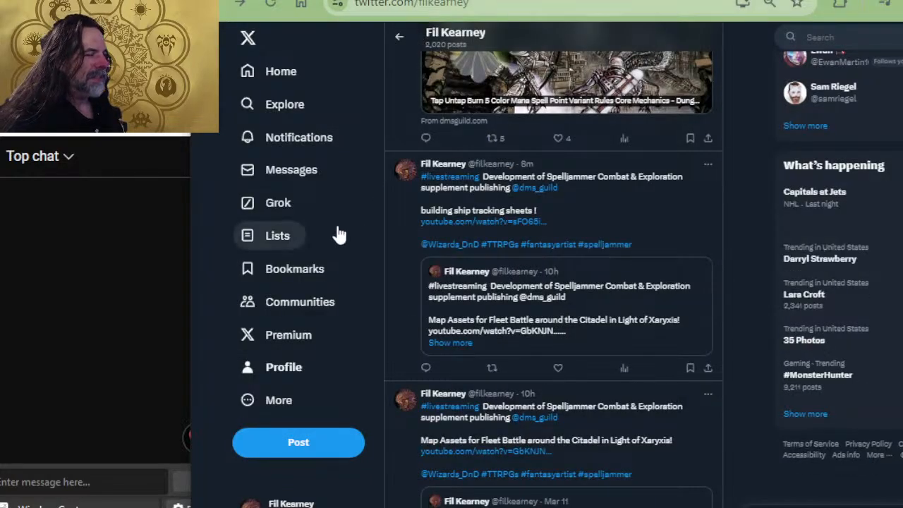
click(267, 366)
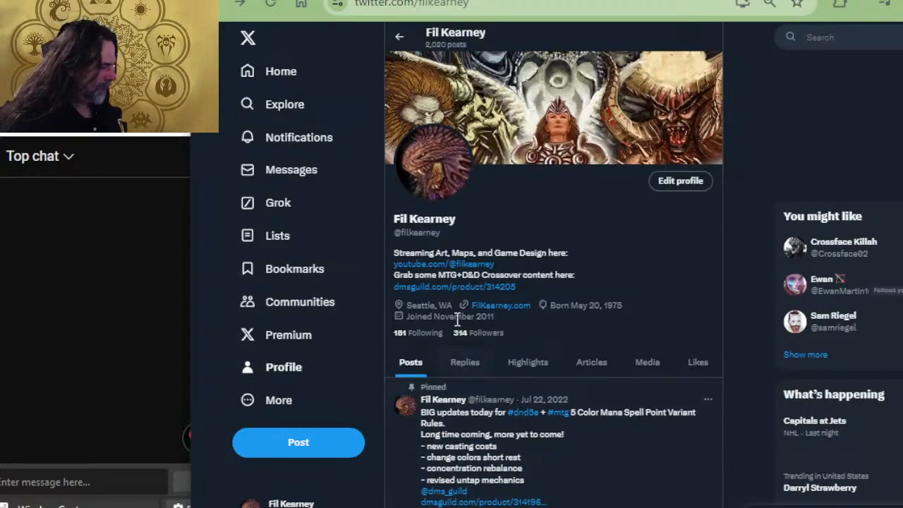
scroll(530, 365, down, 5)
scroll(539, 327, up, 5)
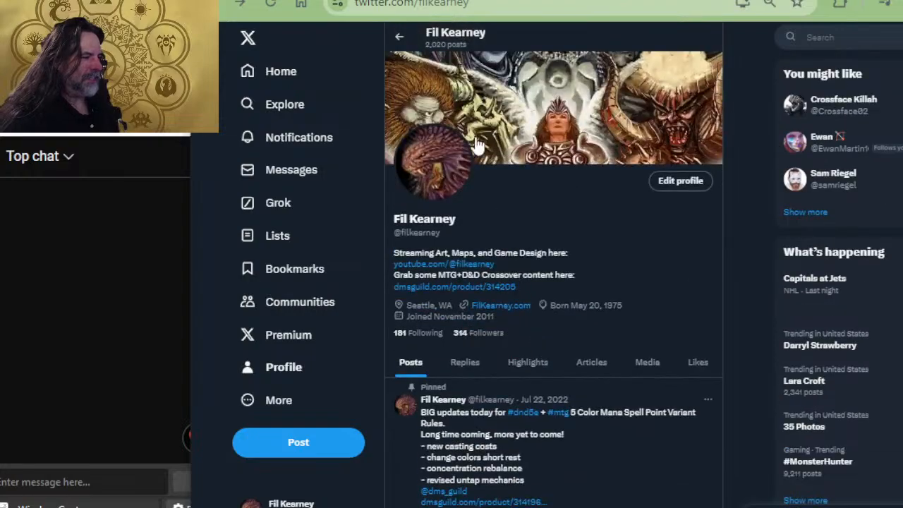
Step: Like the "Ship Tracking Sheets - 4" live stream on YouTube and expand its description
key(ctrl+Tab)
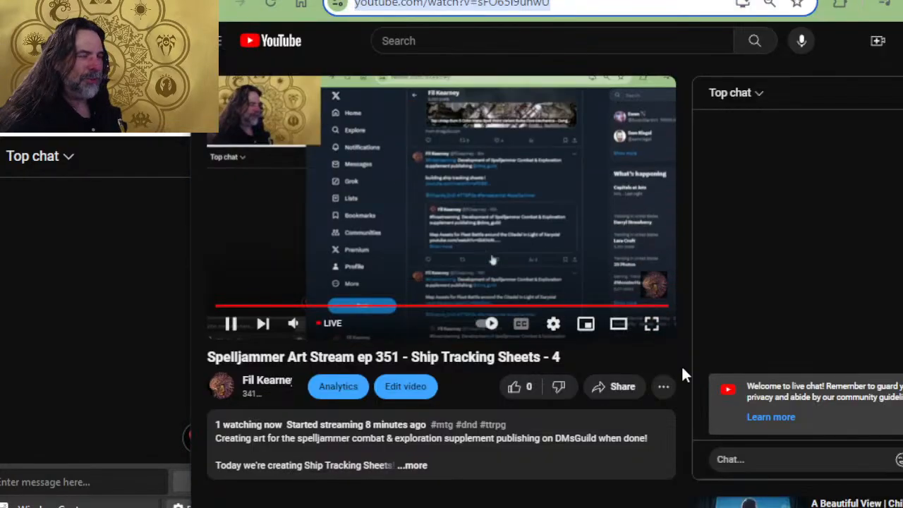
click(519, 395)
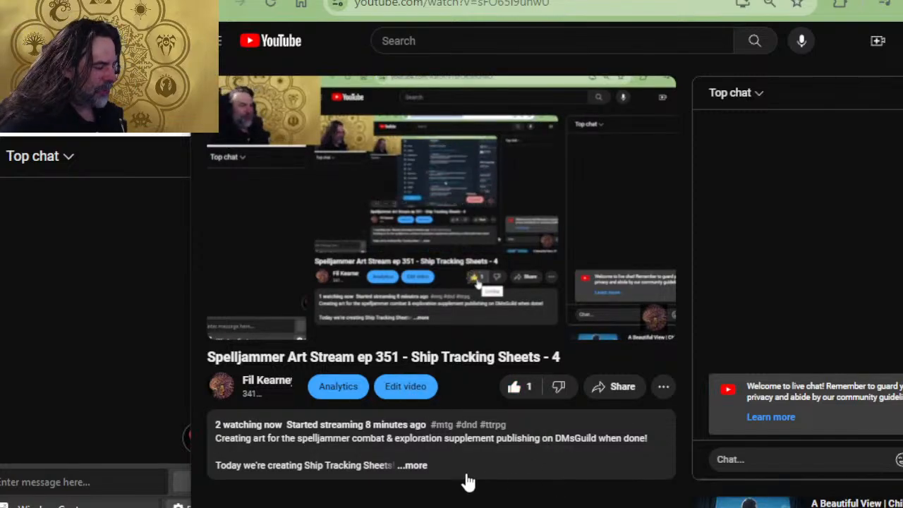
click(422, 467)
scroll(487, 477, down, 4)
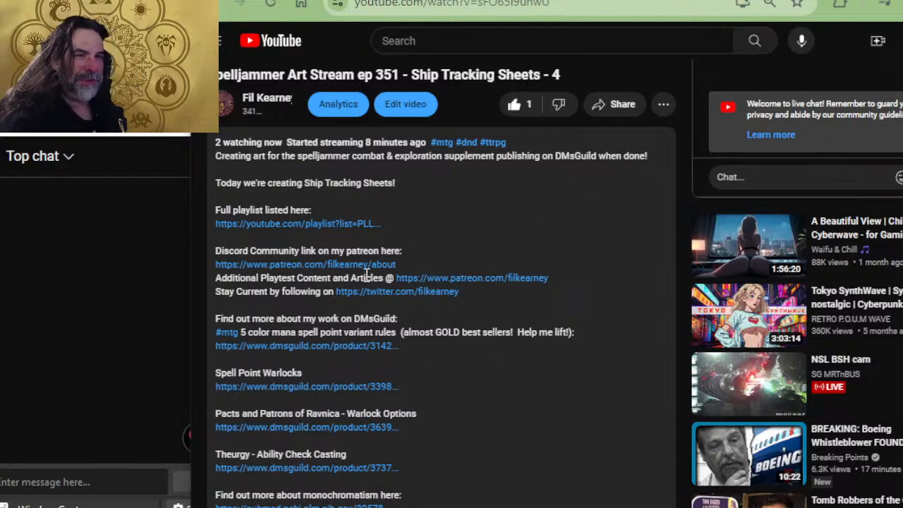
Step: Enlarge the YouTube page one zoom level and look over the playlist, Patreon and DMsGuild links in the description
key(ctrl+plus)
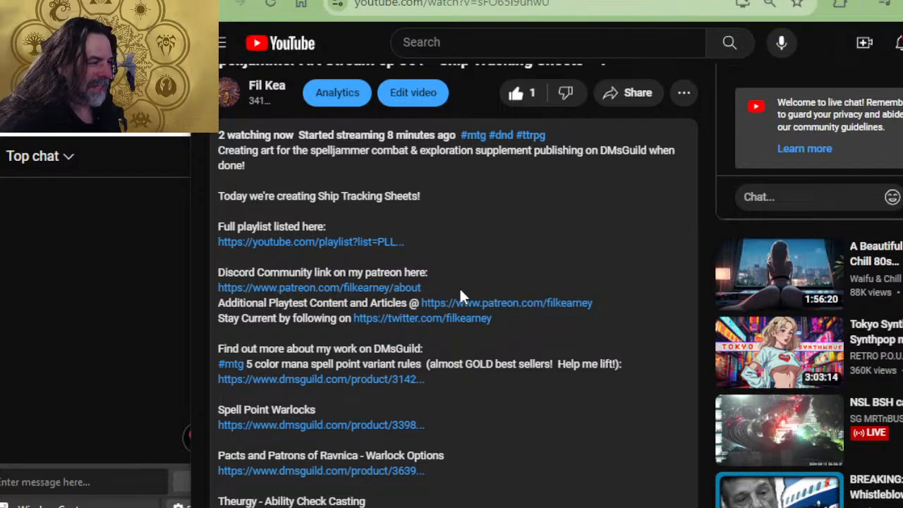
scroll(415, 226, up, 4)
scroll(412, 237, down, 2)
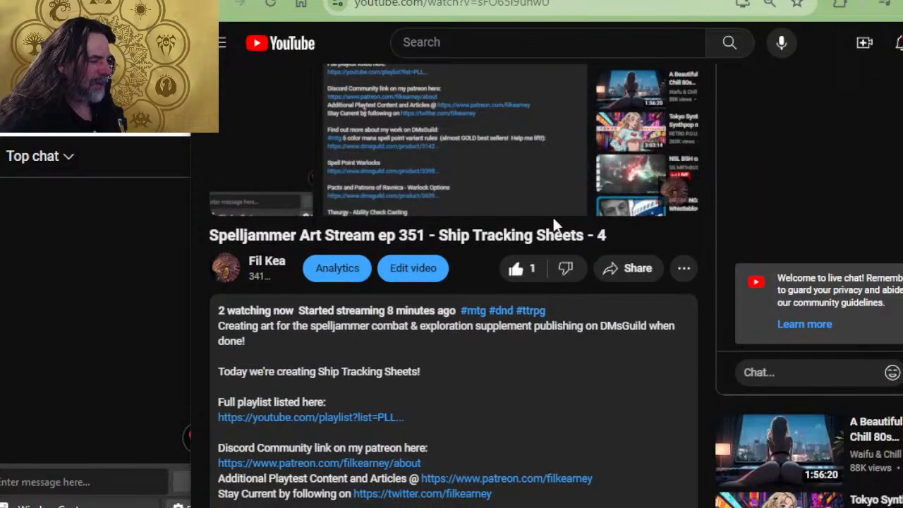
scroll(565, 240, down, 2)
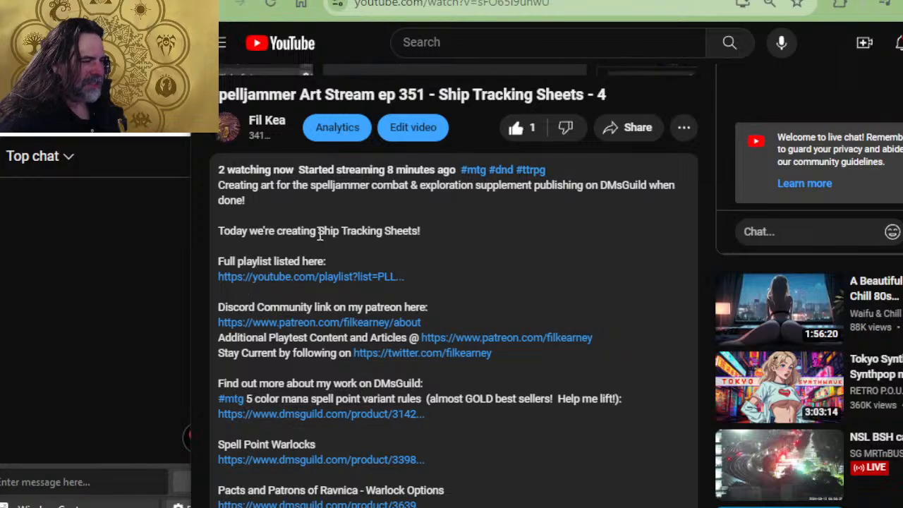
Step: View the Spelljammer cover image in Photoshop and return to the YouTube stream page
key(alt+Tab)
key(alt+Tab)
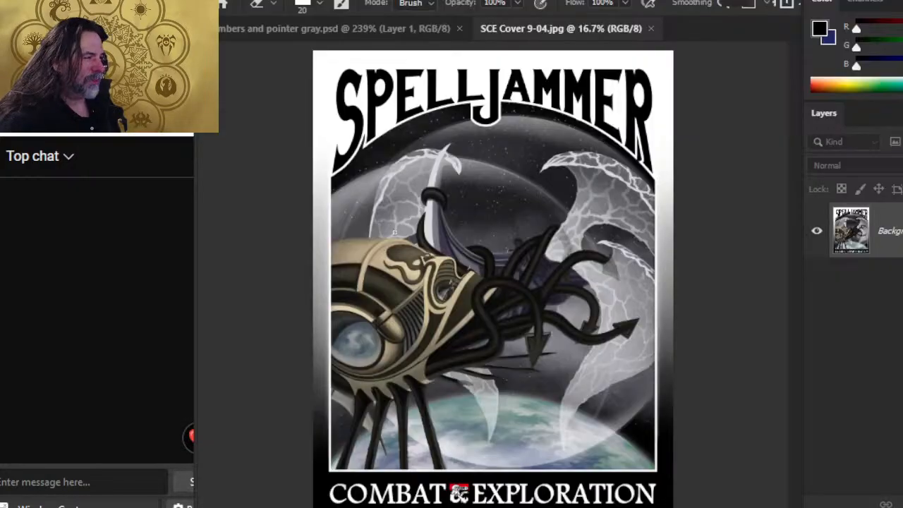
key(alt+Tab)
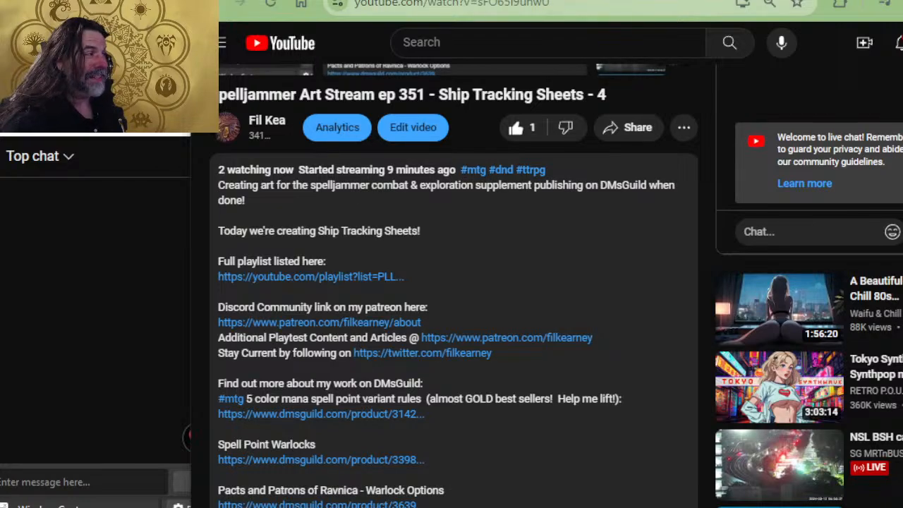
Step: Go to Discord and open the creator's own server to view its self-promotion channel
key(ctrl+Tab)
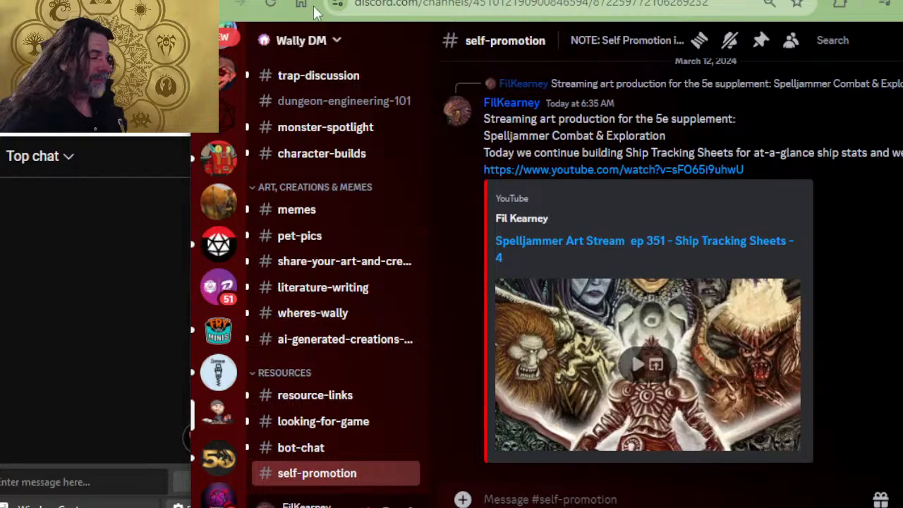
scroll(273, 226, up, 4)
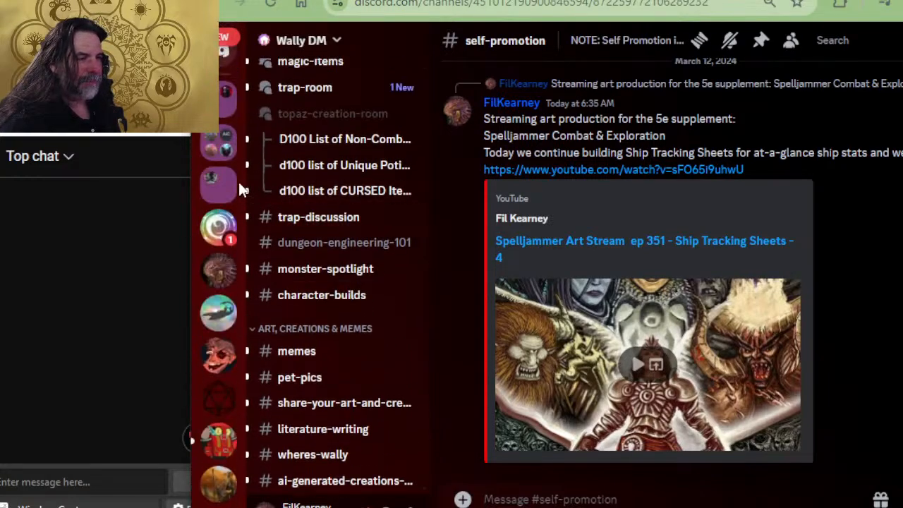
click(219, 270)
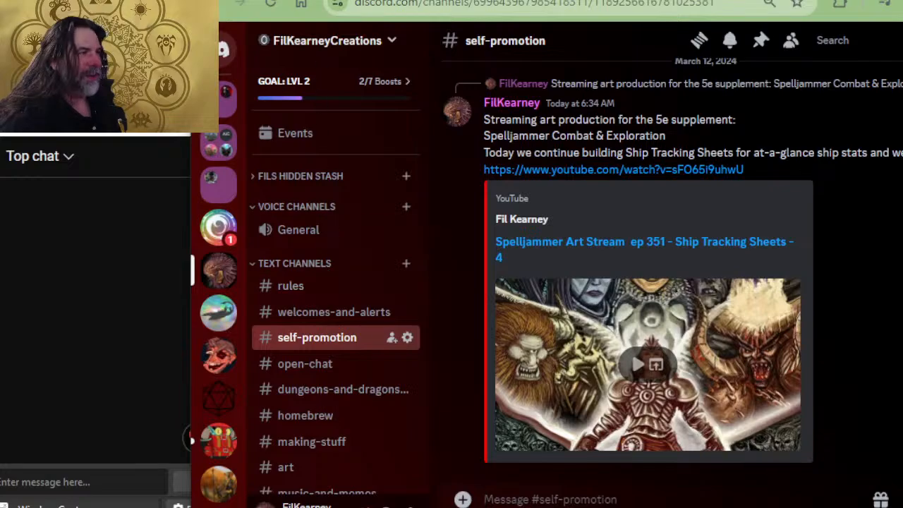
Step: Switch back to Photoshop and close the SCE Cover 9-04.jpg image
key(ctrl+Tab)
key(alt+Tab)
key(alt+Tab)
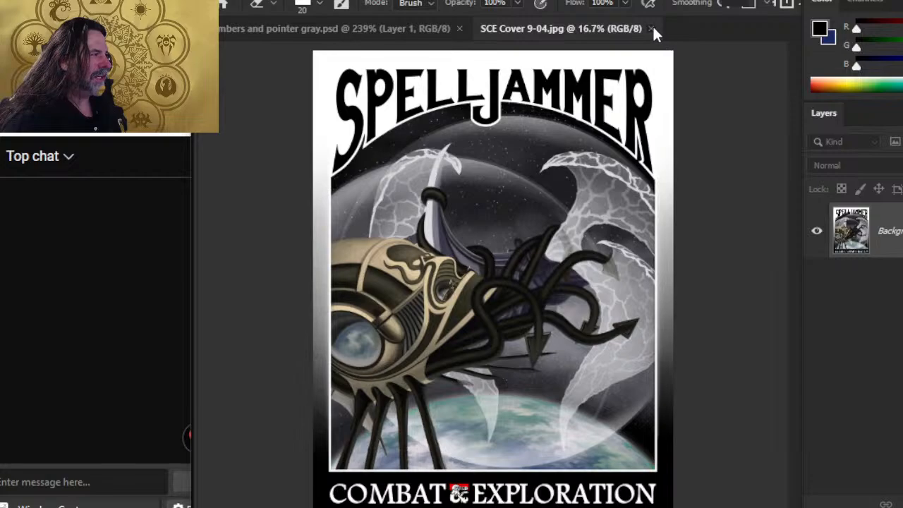
click(653, 28)
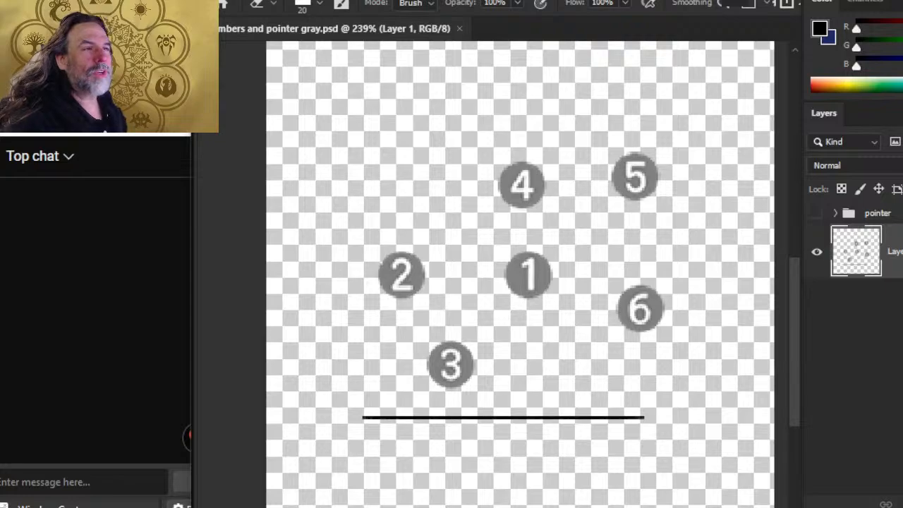
Step: Open the Bombard 3 x 3 ship token from the Vessels folder under production > VTT ASSETS > ships
click(232, 0)
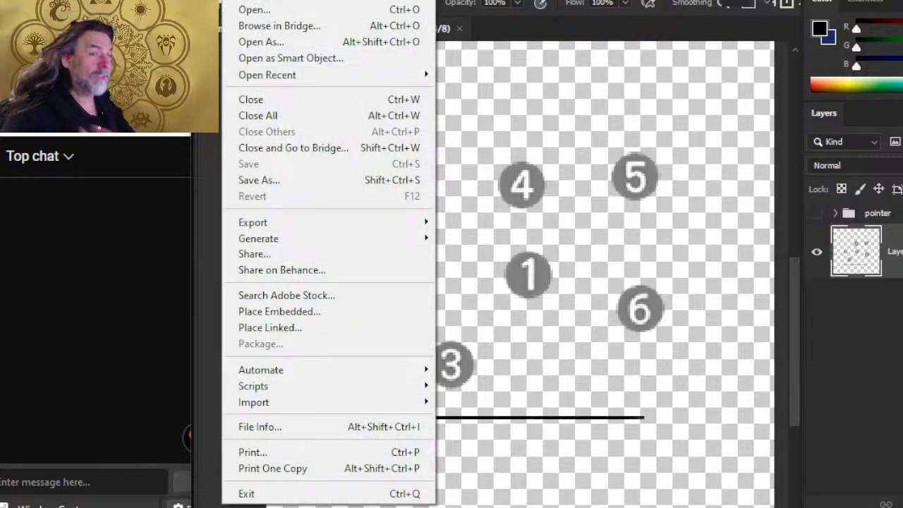
click(275, 11)
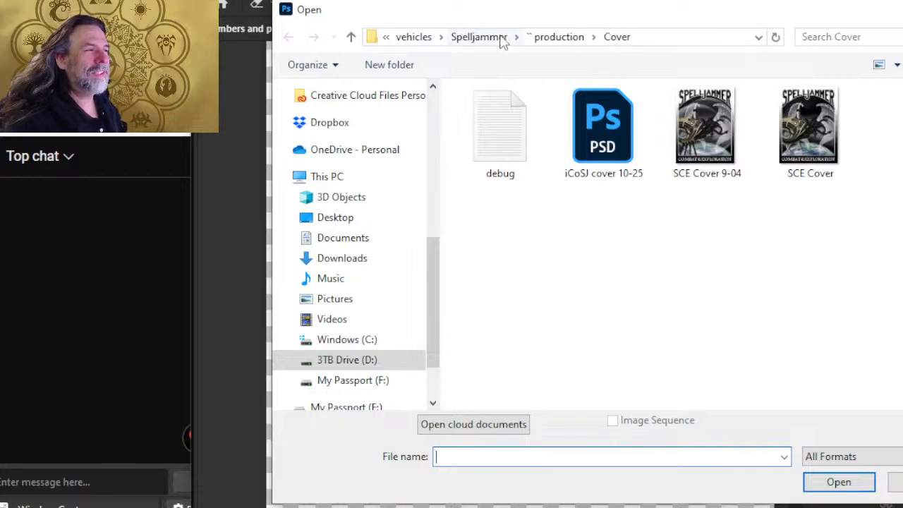
click(415, 40)
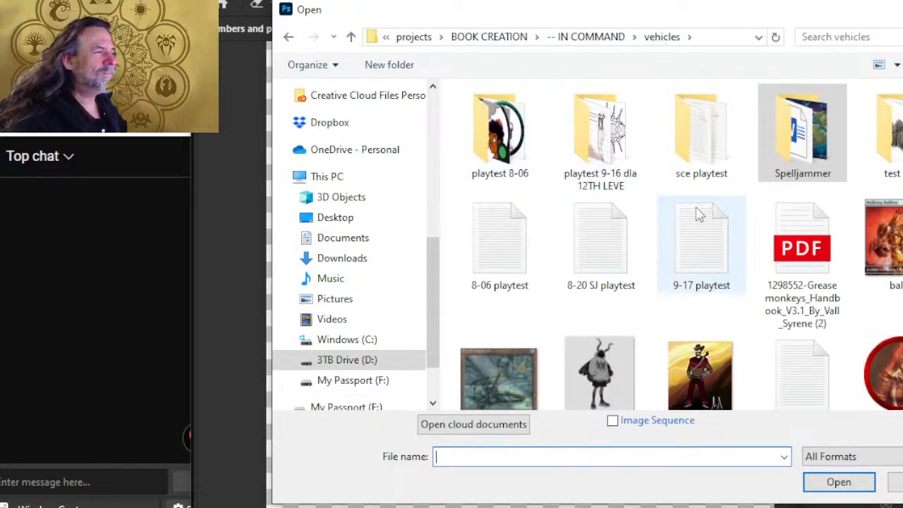
key(alt+Left)
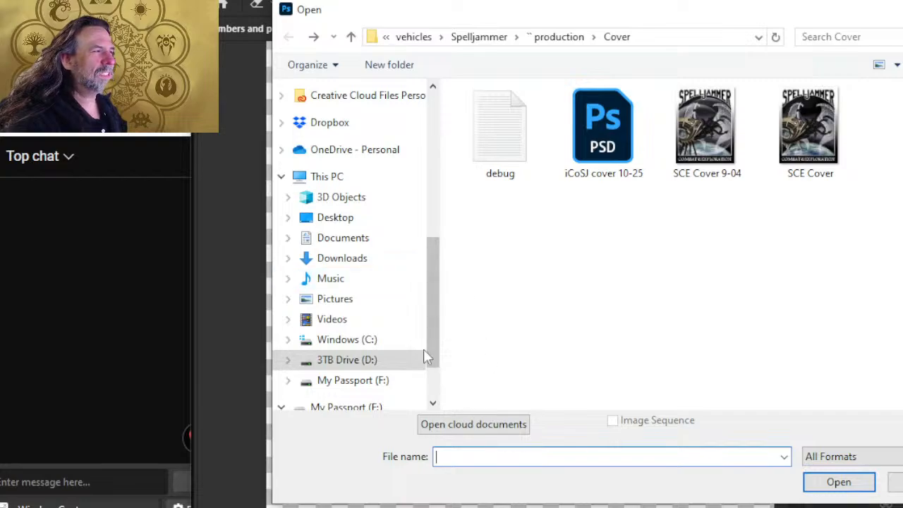
click(571, 37)
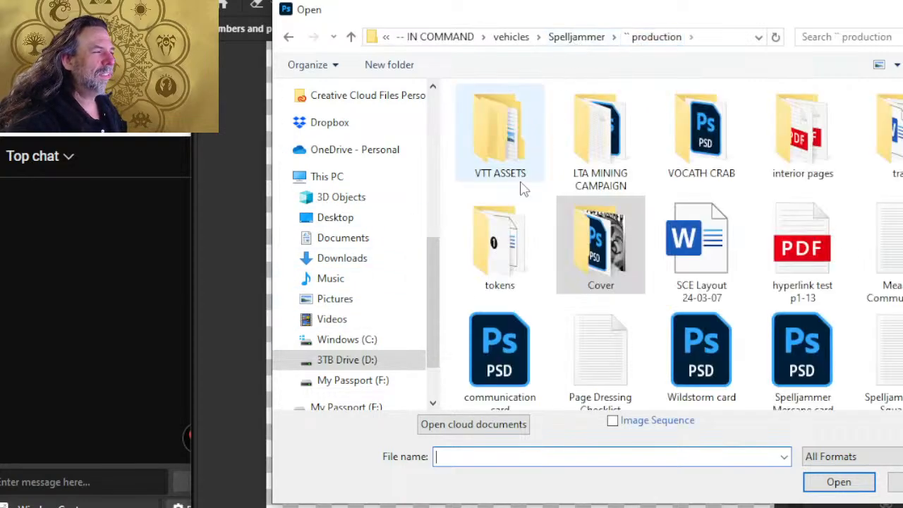
double_click(474, 163)
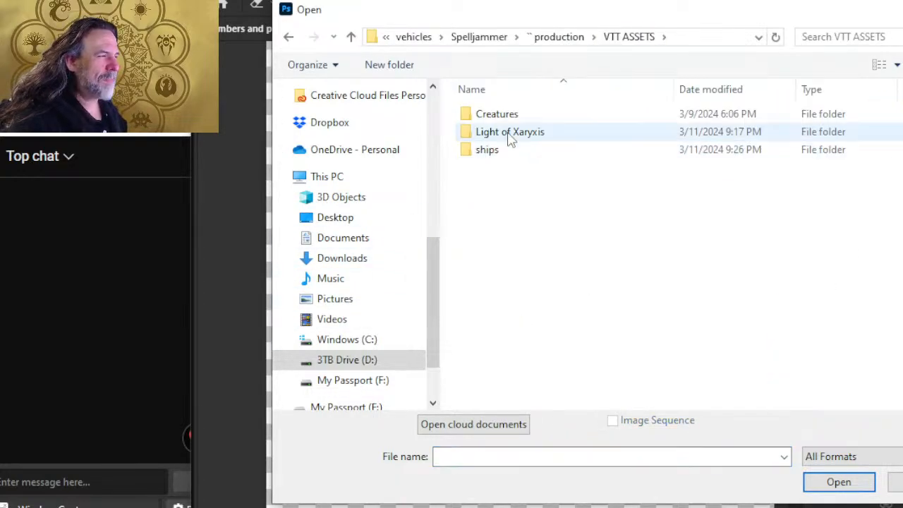
click(496, 159)
double_click(496, 158)
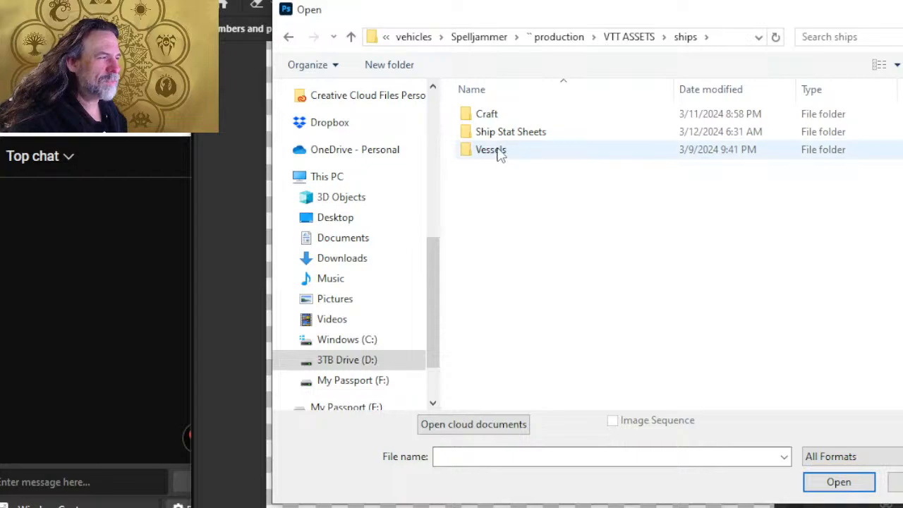
double_click(499, 150)
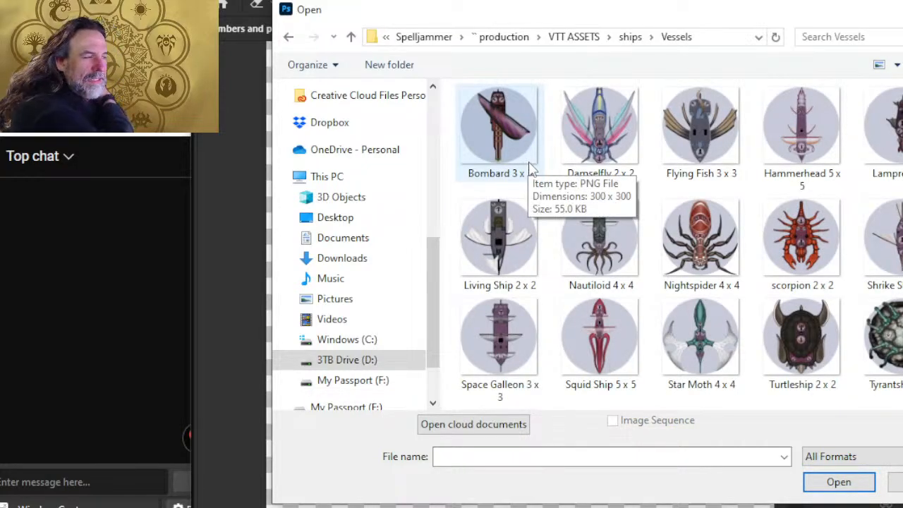
double_click(531, 166)
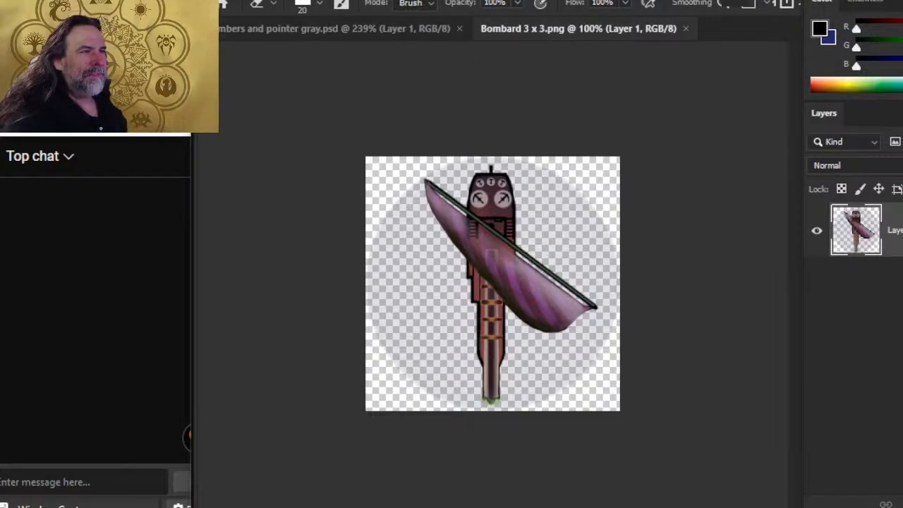
Step: Open the 10 x 10 grid PSD from the Ship Stat Sheets folder under ships
click(231, 1)
click(267, 11)
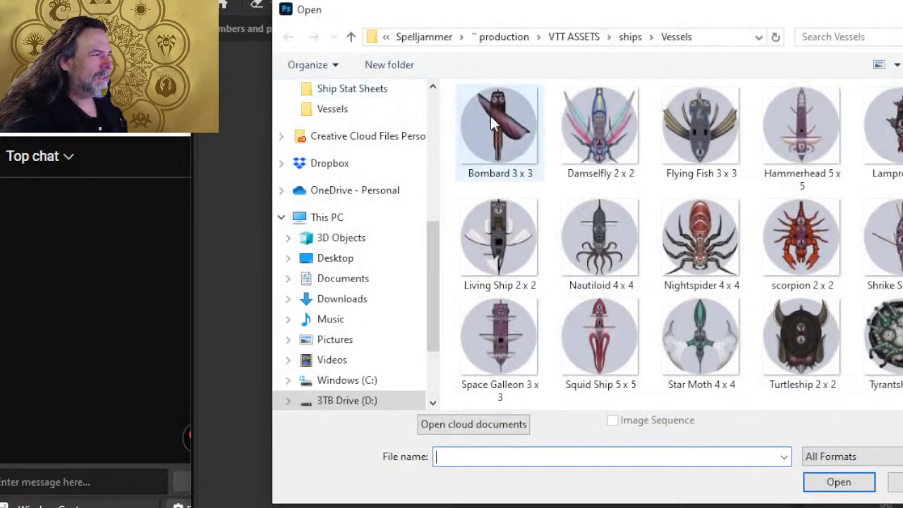
click(630, 37)
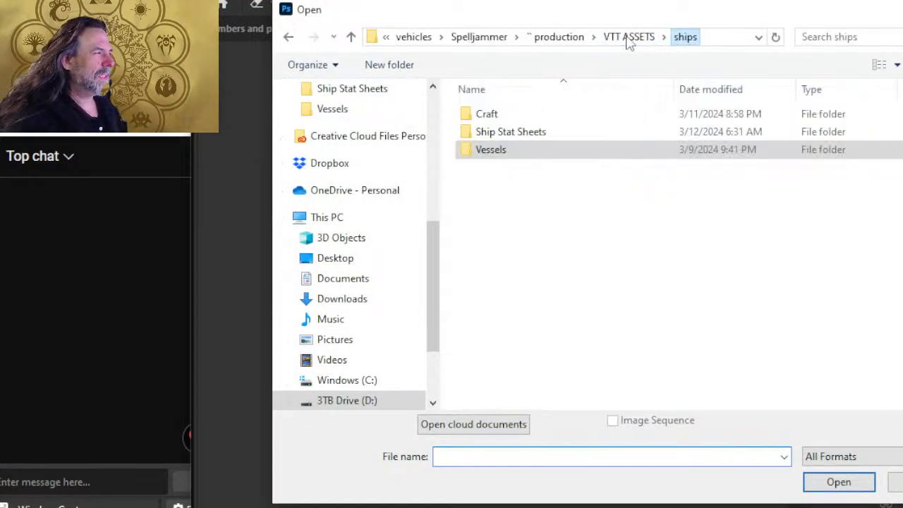
double_click(540, 134)
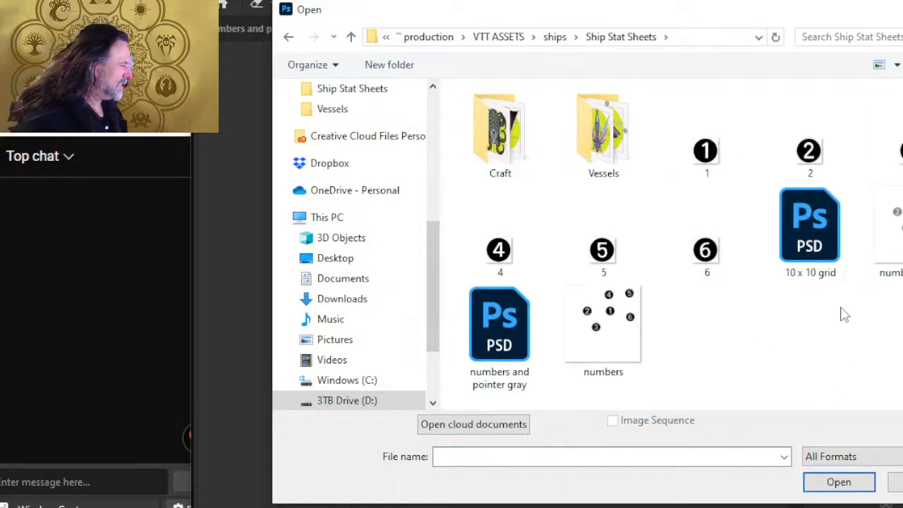
double_click(802, 237)
Step: Copy the grid into the Bombard image as a new layer and nudge it left and up until it lines up with the canvas edges
ctrl+click(836, 236)
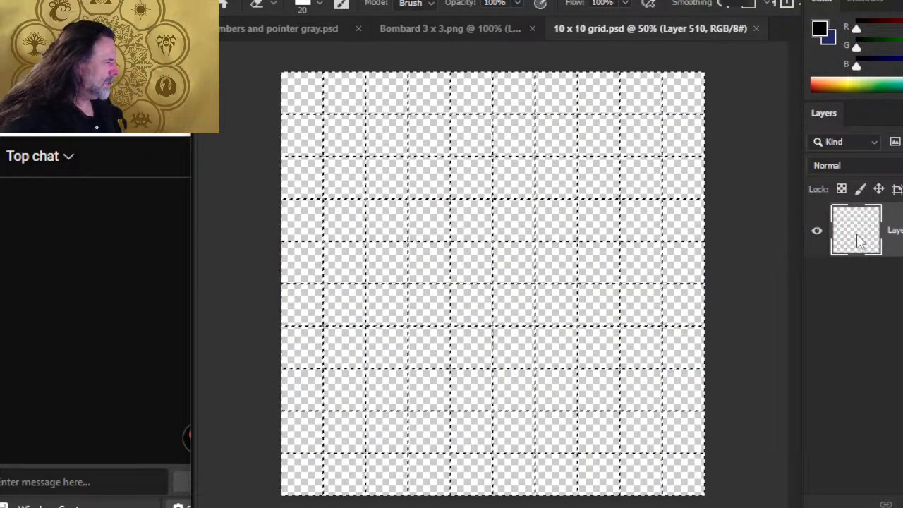
click(496, 29)
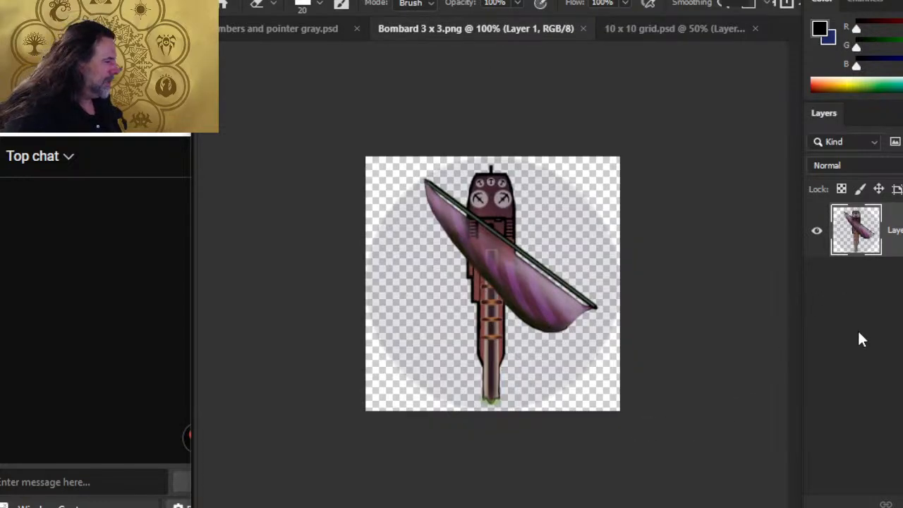
key(ctrl+v)
key(z)
drag(369, 389, 459, 356)
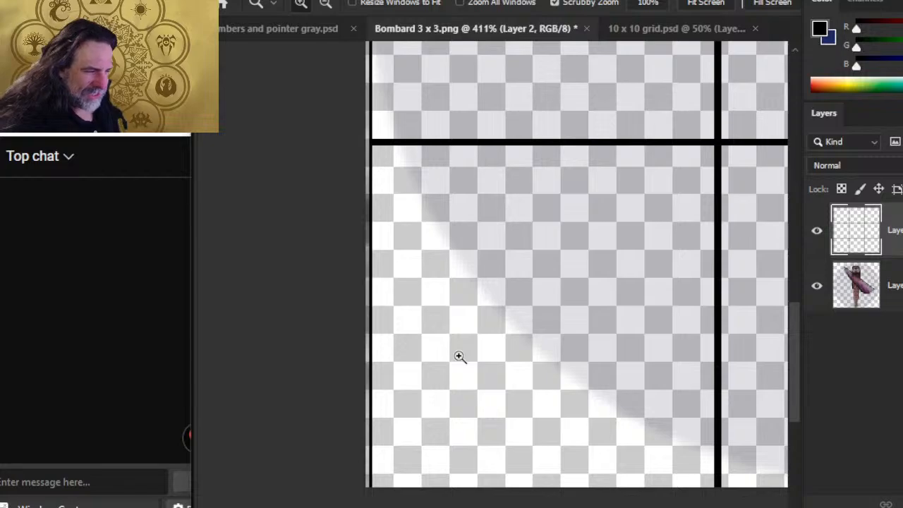
key(v)
key(Left)
key(Up)
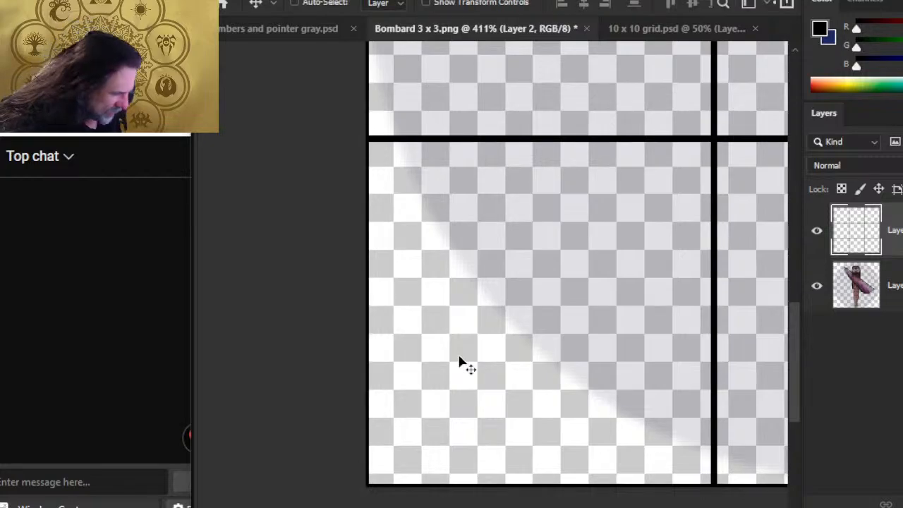
key(z)
drag(625, 304, 515, 304)
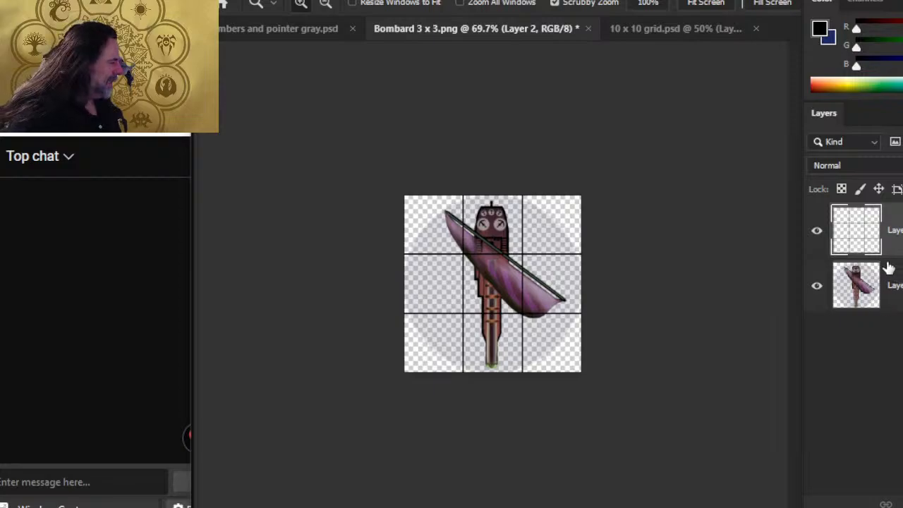
Step: Move the grid layer beneath the Bombard ship layer and lighten the grid lines
drag(882, 236, 882, 296)
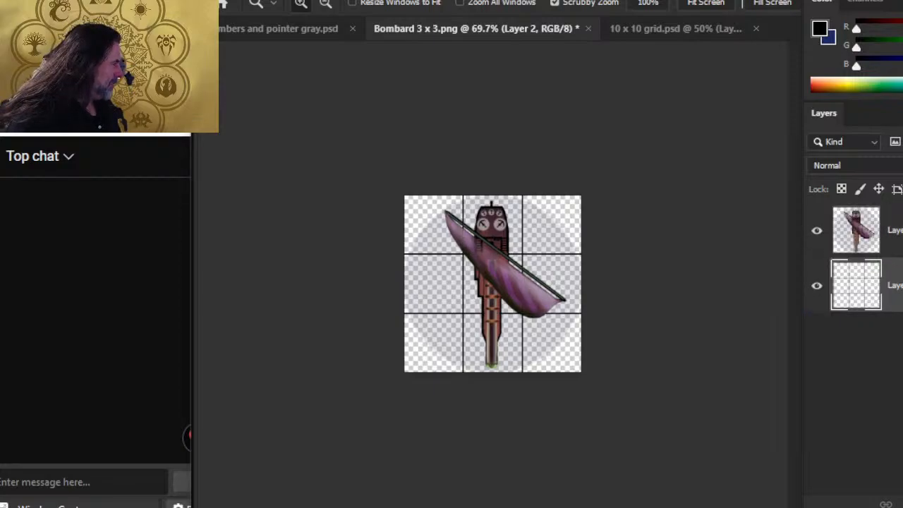
ctrl+click(857, 285)
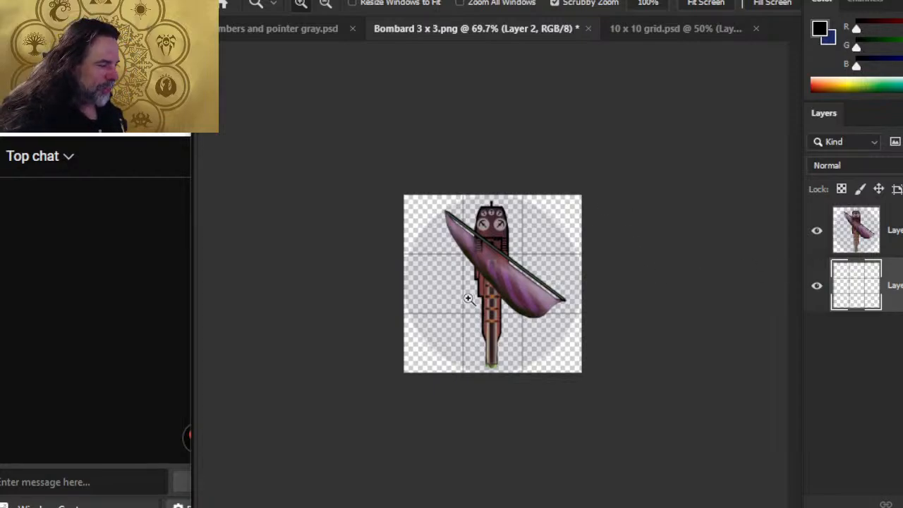
drag(467, 288, 522, 292)
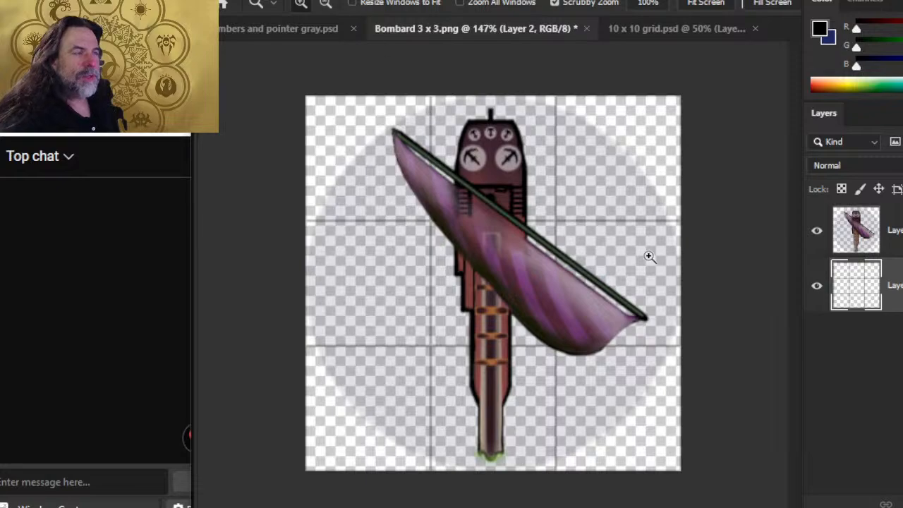
Step: Switch to the Word stat sheet, check the blue Bombard placeholder square's height and width, and return to Photoshop
key(alt+Tab)
key(alt+Tab)
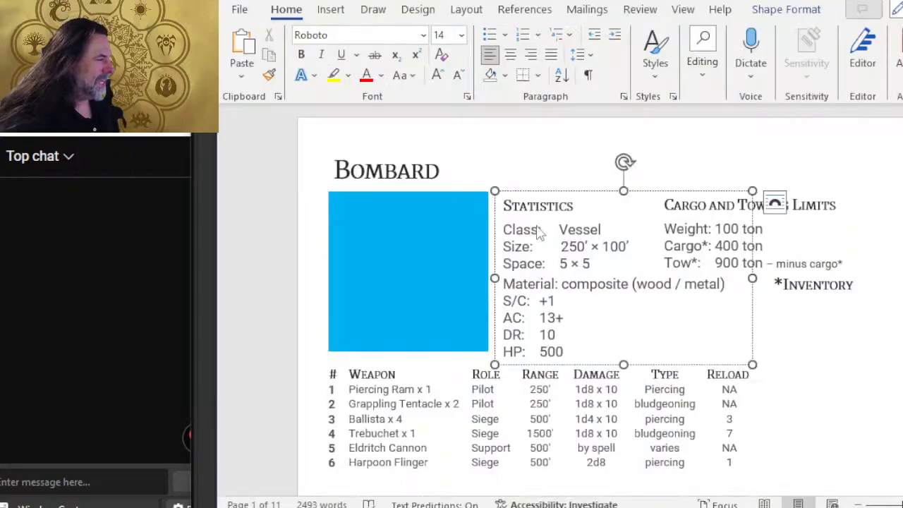
click(394, 288)
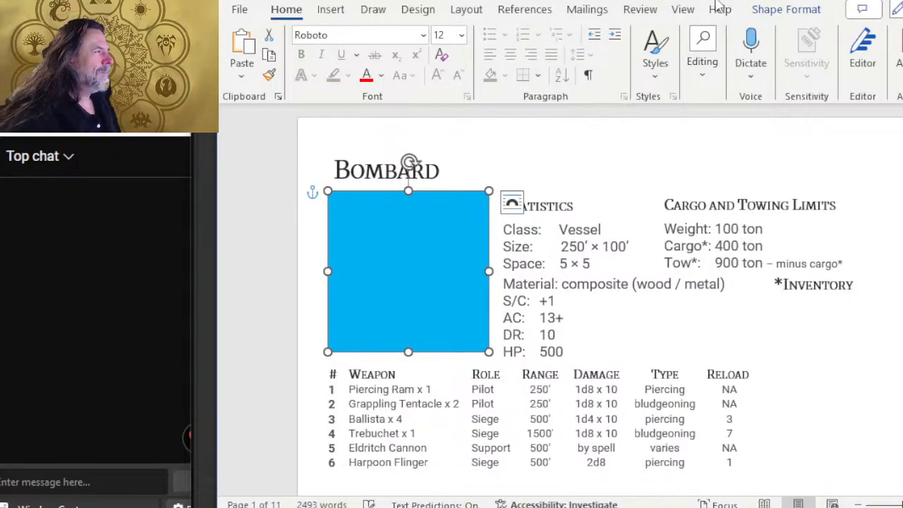
click(775, 9)
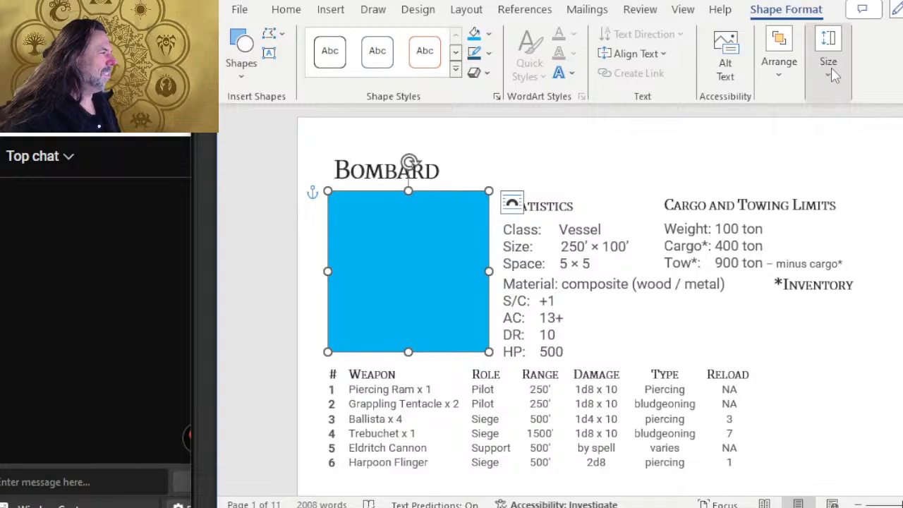
click(828, 67)
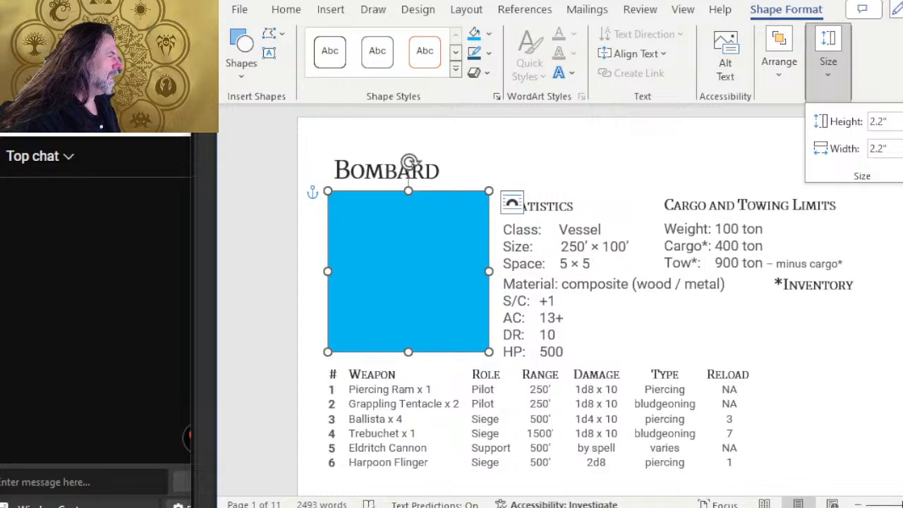
key(Escape)
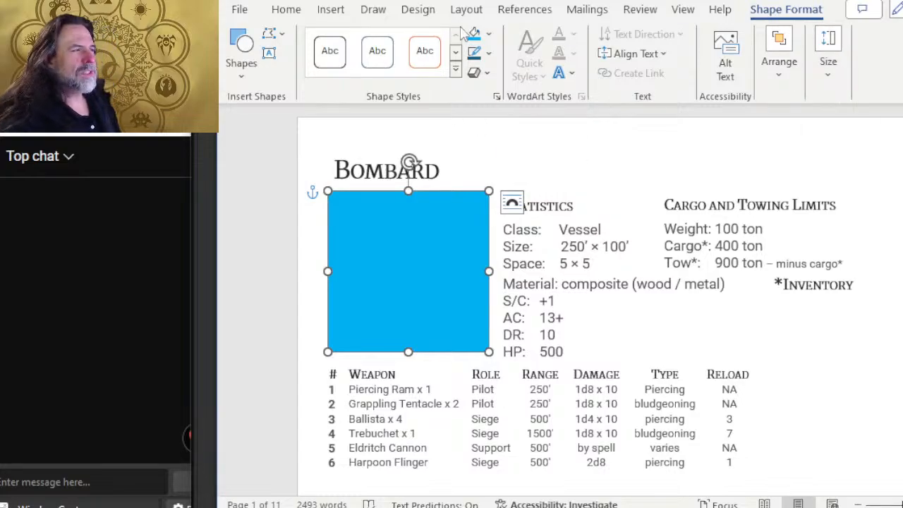
key(alt+Tab)
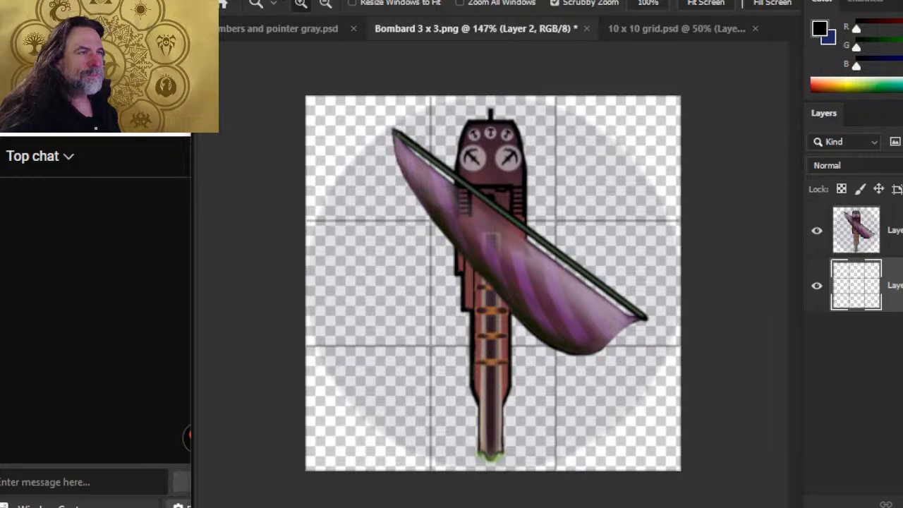
Step: Resize the Bombard image to 200 × 200 pixels
click(288, 0)
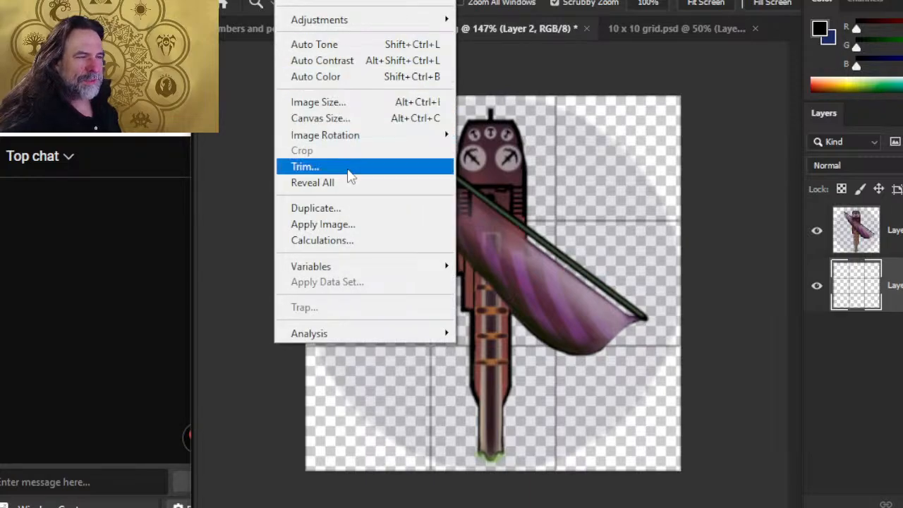
click(357, 103)
text(200)
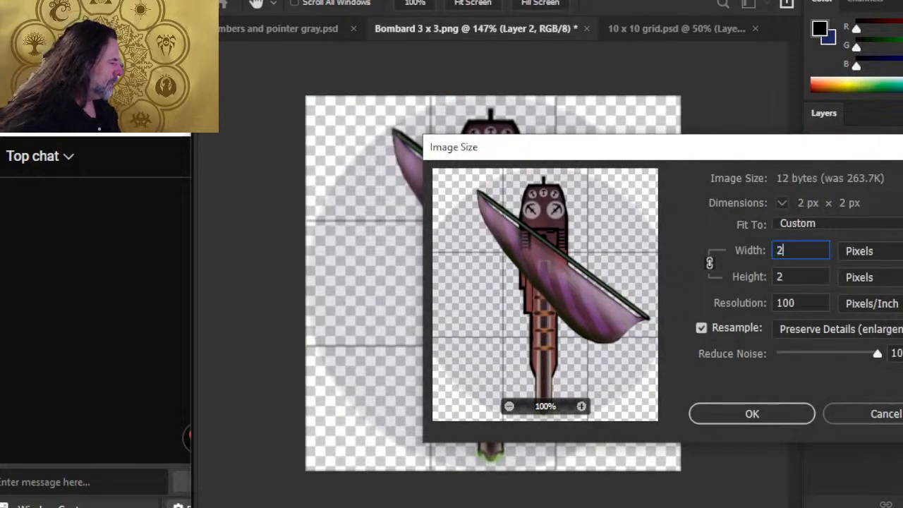
key(Return)
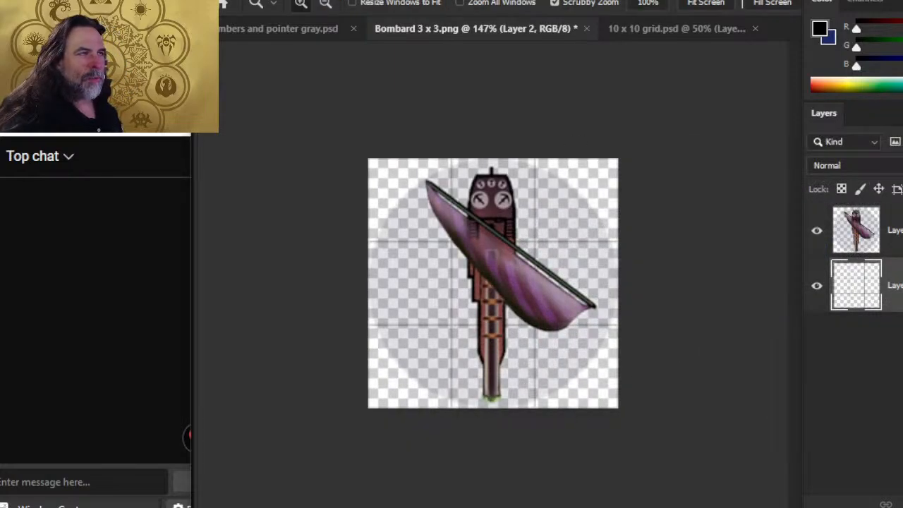
Step: Try enlarging the Bombard canvas to 2.5 × 2.5 inches, and undo the canvas change
click(288, 1)
click(374, 118)
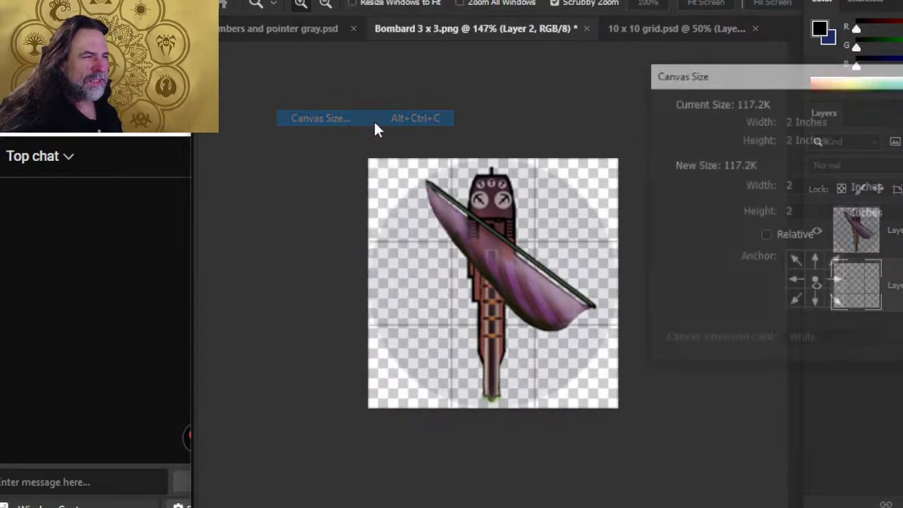
text(2.5)
key(Tab)
key(Tab)
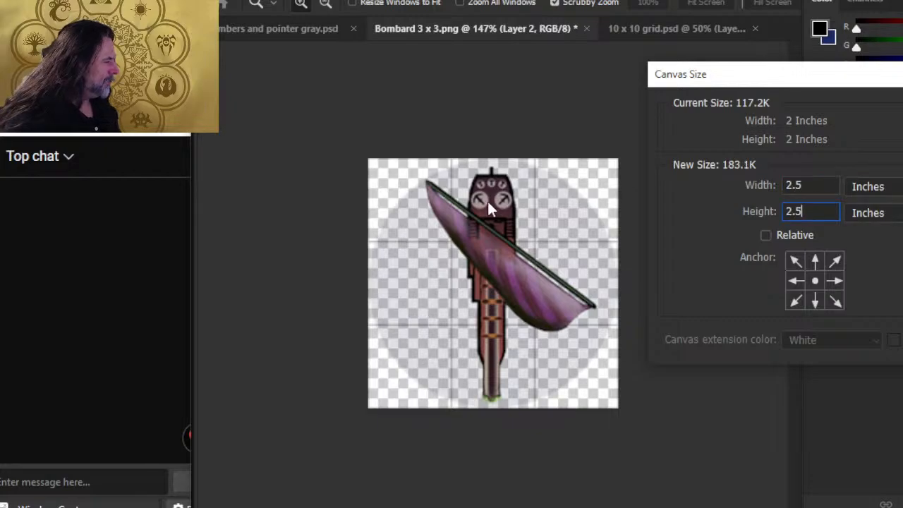
text(2.5)
key(Return)
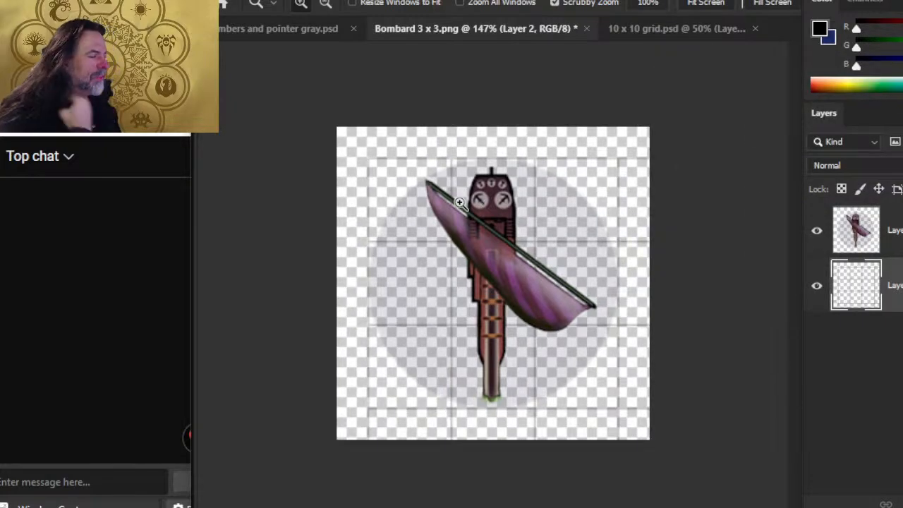
key(ctrl+z)
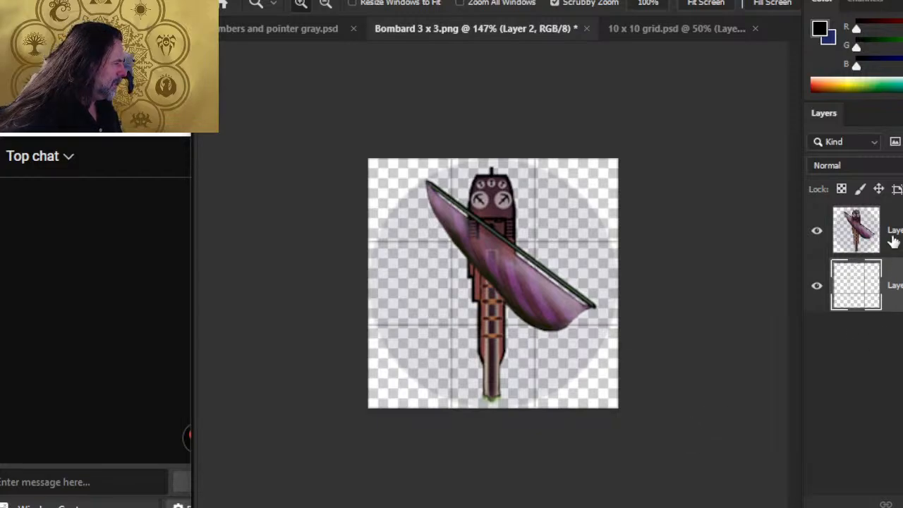
Step: Crop the Bombard image to the outline of the grid layer and clear the selection
ctrl+click(871, 300)
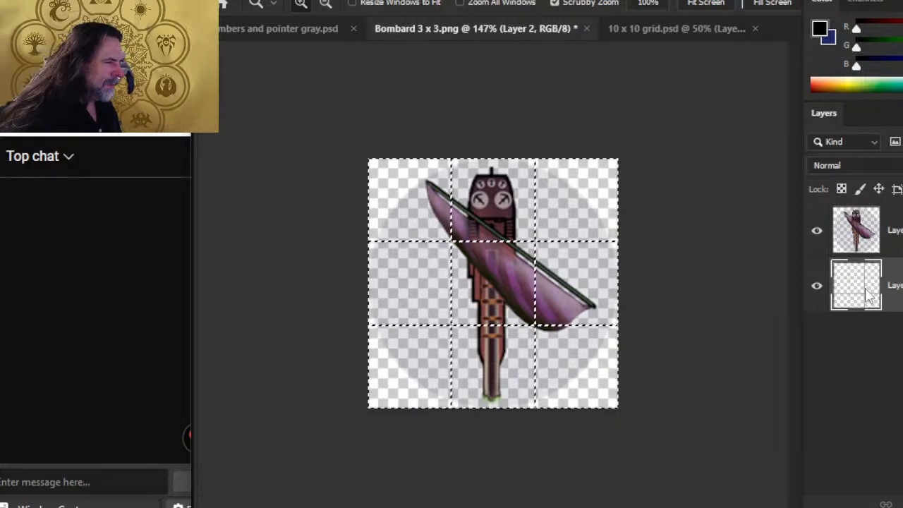
click(293, 1)
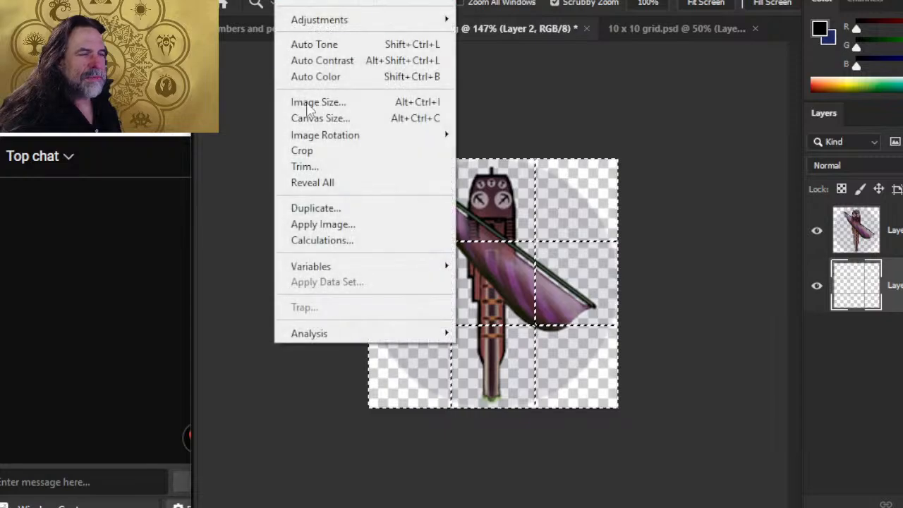
click(317, 150)
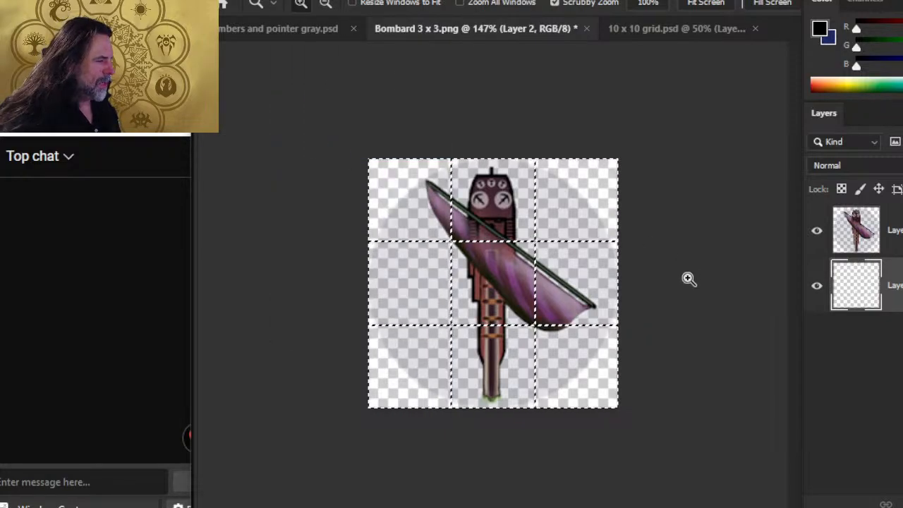
key(ctrl+d)
Step: Try shifting the grid layer beneath the Bombard ship and undo the move
key(l)
key(v)
drag(590, 332, 528, 326)
key(ctrl+z)
key(z)
drag(642, 211, 651, 232)
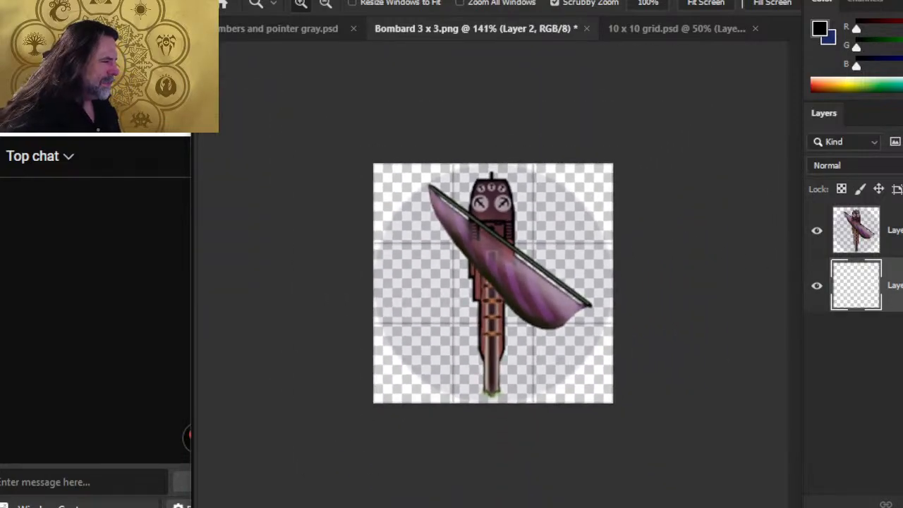
Step: Check the cropped Bombard image's pixel dimensions and resolution
click(311, 2)
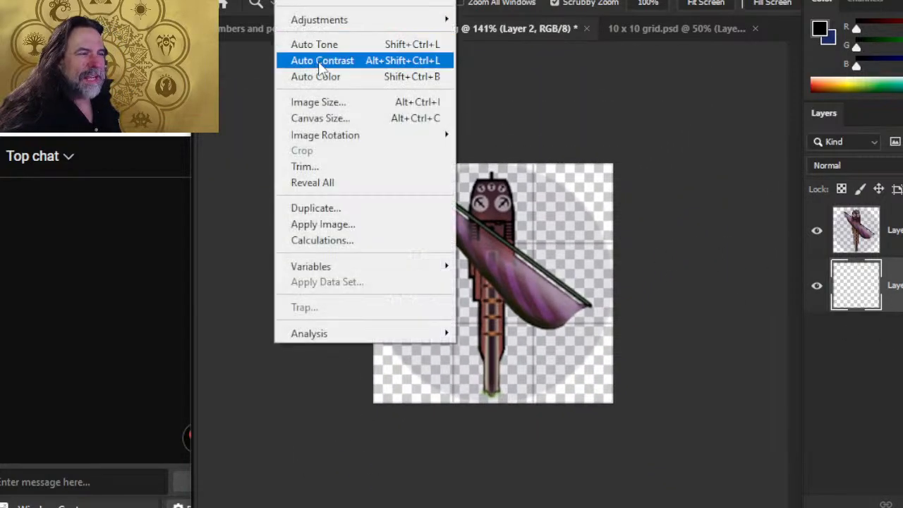
click(318, 103)
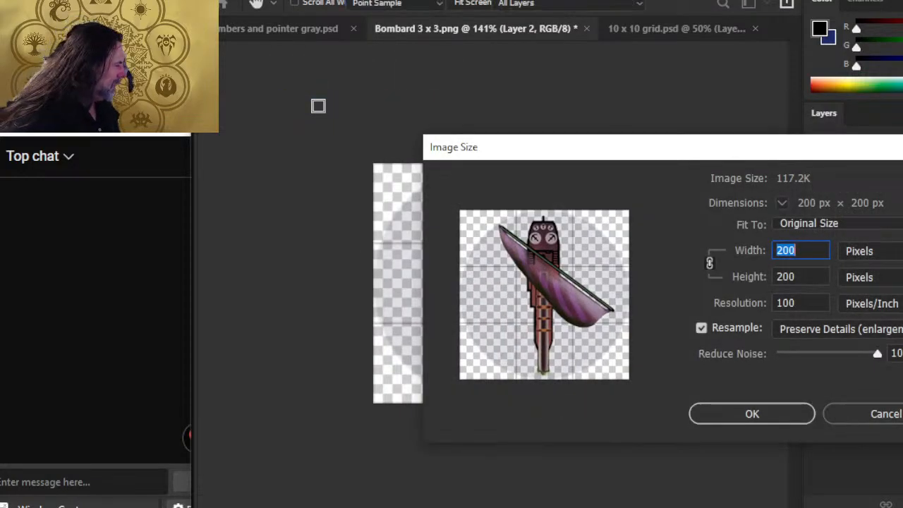
key(Escape)
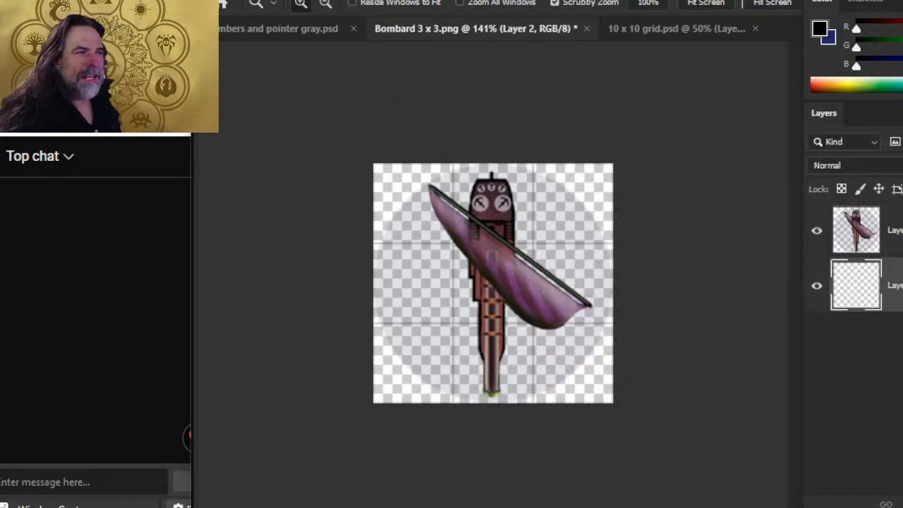
Step: Enlarge the Bombard canvas to 2.5 × 2.5 inches around the centred image
click(310, 2)
click(359, 119)
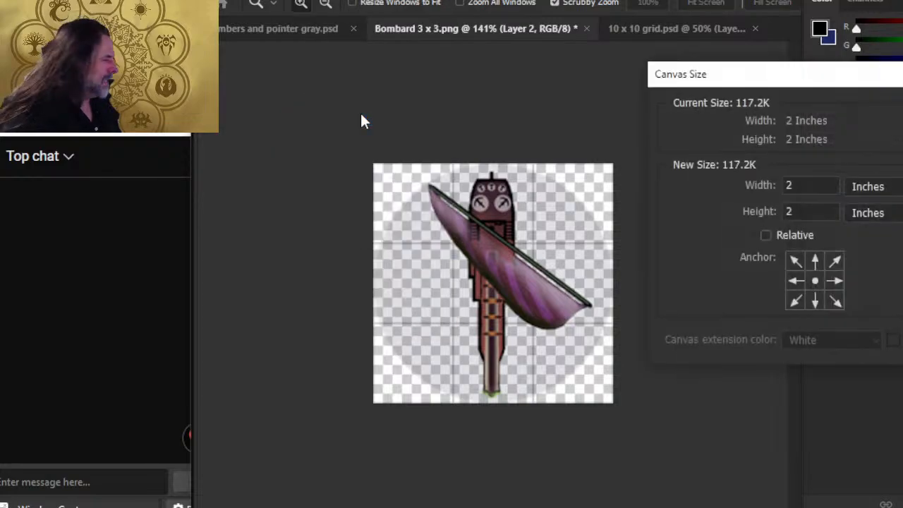
text(2.5)
key(Tab)
text(2.5)
key(Return)
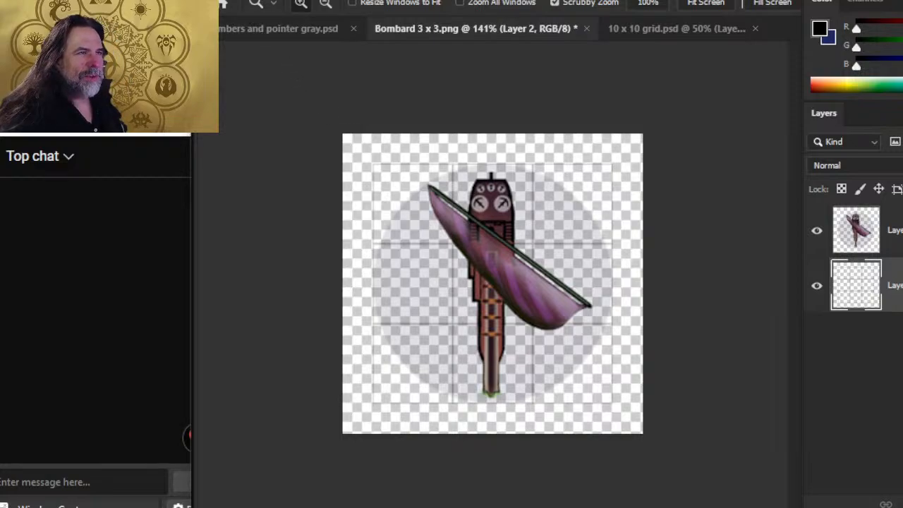
Step: Close the 10 x 10 grid.psd document and bring up the gray numbers and pointer document
click(233, 0)
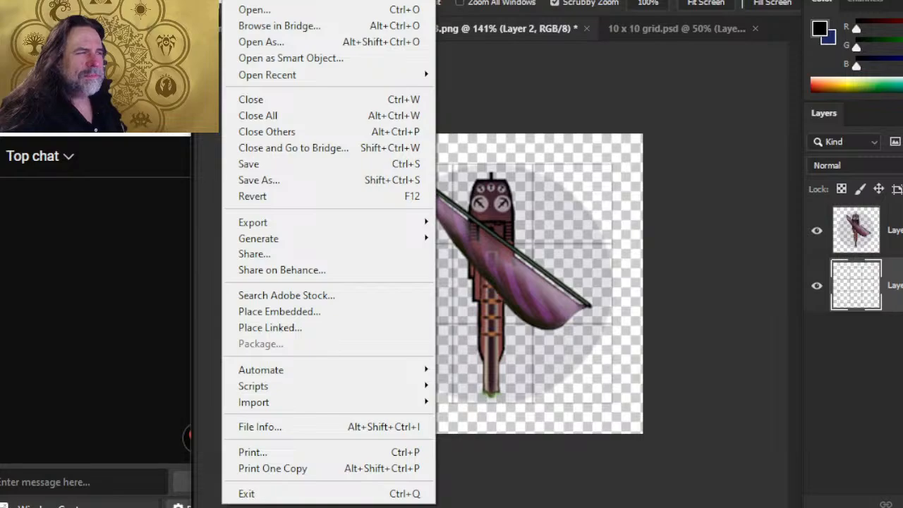
key(Escape)
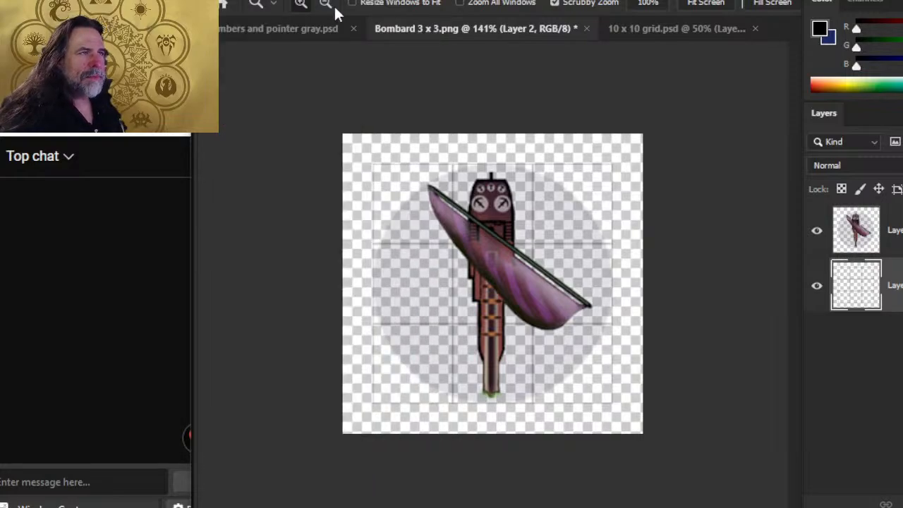
click(714, 30)
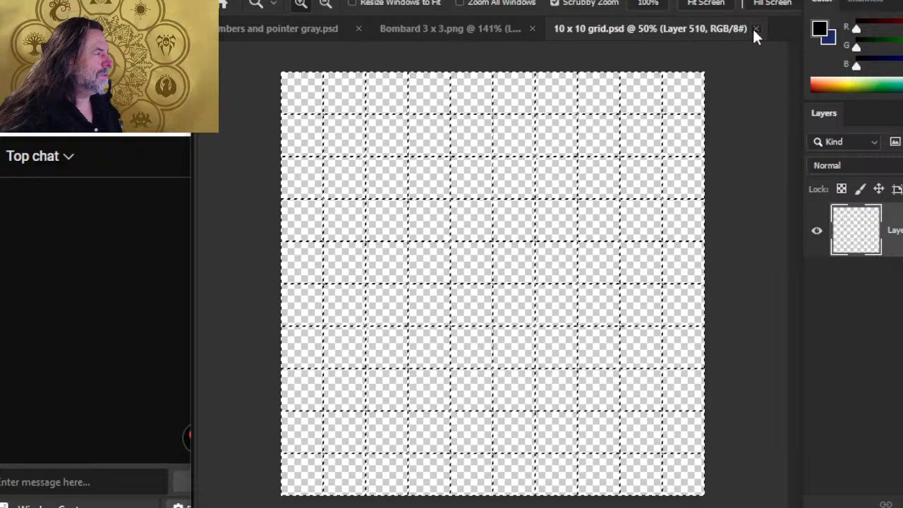
click(755, 28)
click(333, 30)
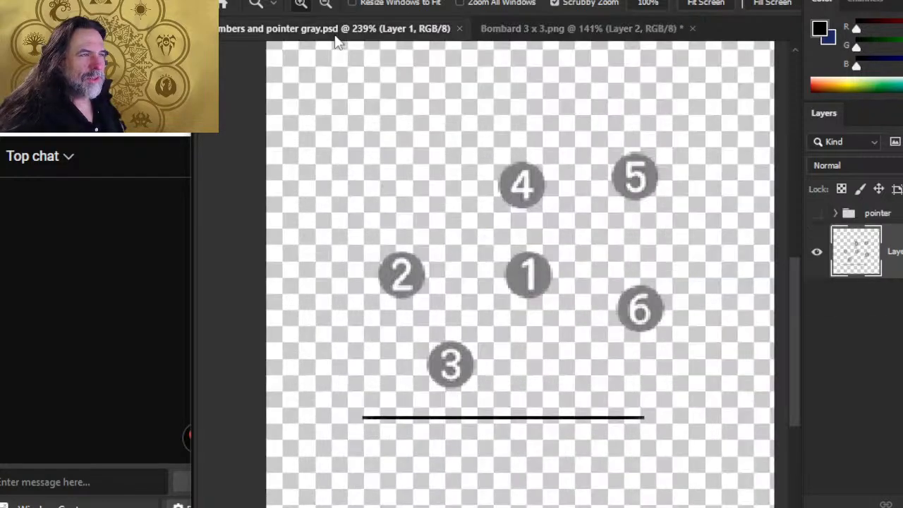
Step: Switch to the PDF's vessel page, examine the Bombard diagram's numbered callouts, and return to Photoshop
key(alt+Tab)
key(alt+Tab)
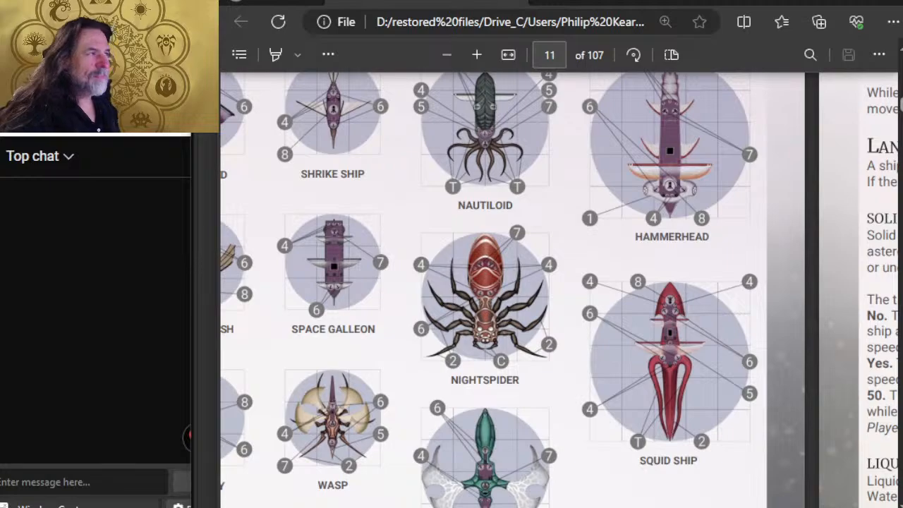
scroll(381, 191, left, 3)
scroll(353, 240, up, 3)
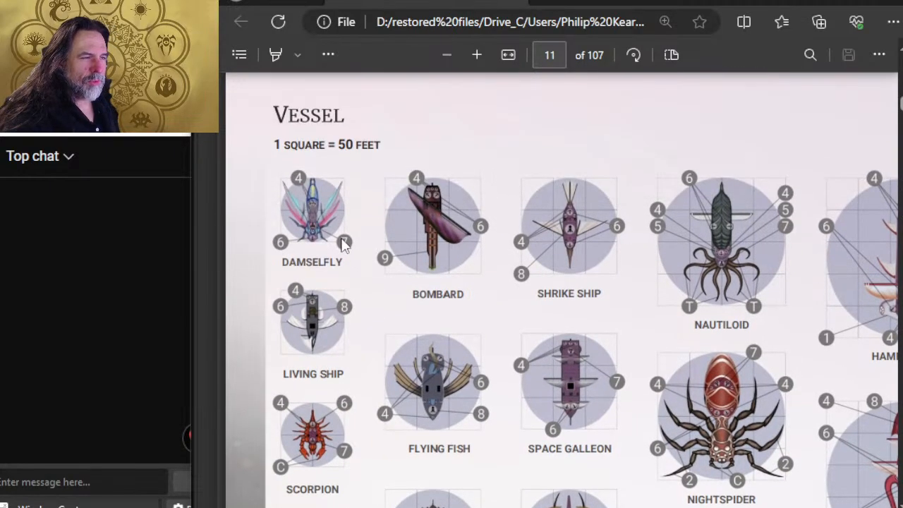
scroll(416, 224, up, 4)
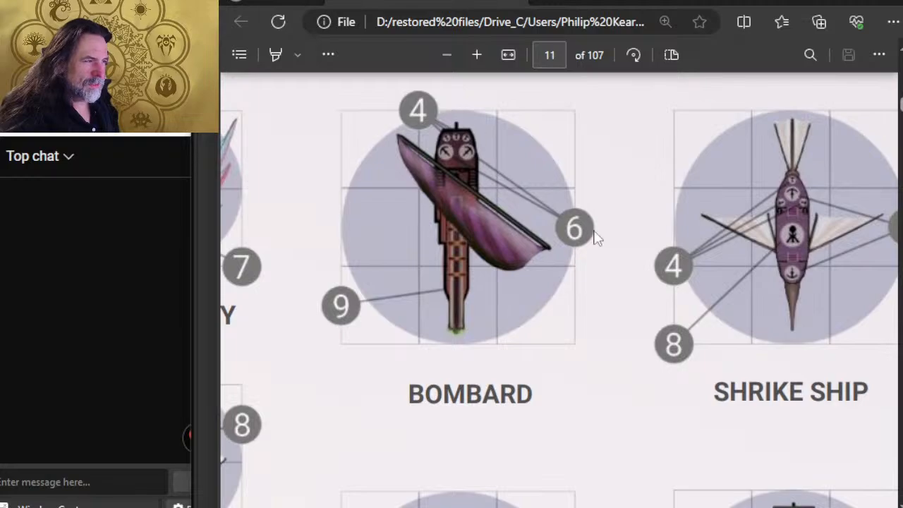
key(alt+Tab)
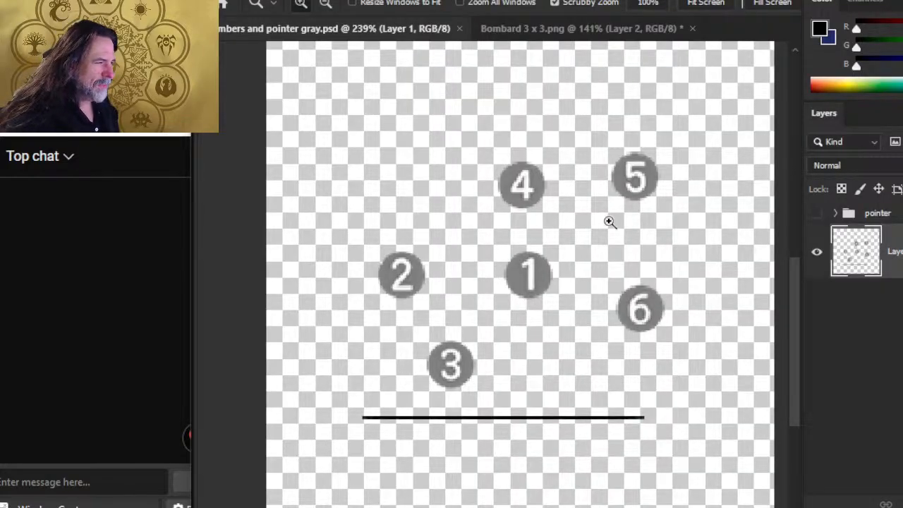
Step: Copy the 1, 2 and 3 markers with the pointer line into the Bombard image above the ship layer
key(l)
mouse_move(595, 242)
mouse_down()
mouse_move(492, 227)
mouse_move(393, 230)
mouse_move(350, 267)
mouse_move(362, 328)
mouse_up()
mouse_move(334, 386)
mouse_down()
mouse_move(749, 462)
mouse_move(710, 409)
mouse_move(607, 368)
mouse_move(586, 339)
mouse_move(600, 285)
mouse_move(596, 243)
mouse_up()
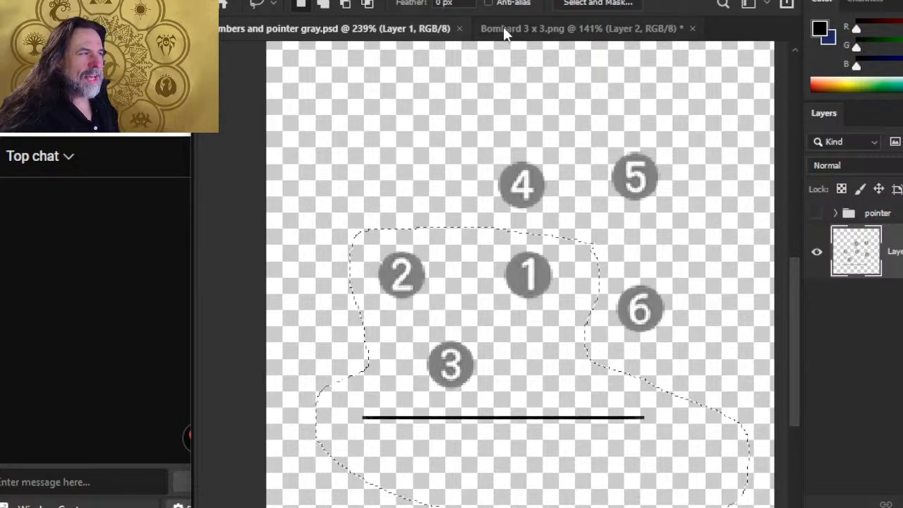
click(501, 30)
key(ctrl+v)
drag(882, 271, 881, 212)
Step: Add a new layer beneath the grid layer and fill it with white
click(856, 341)
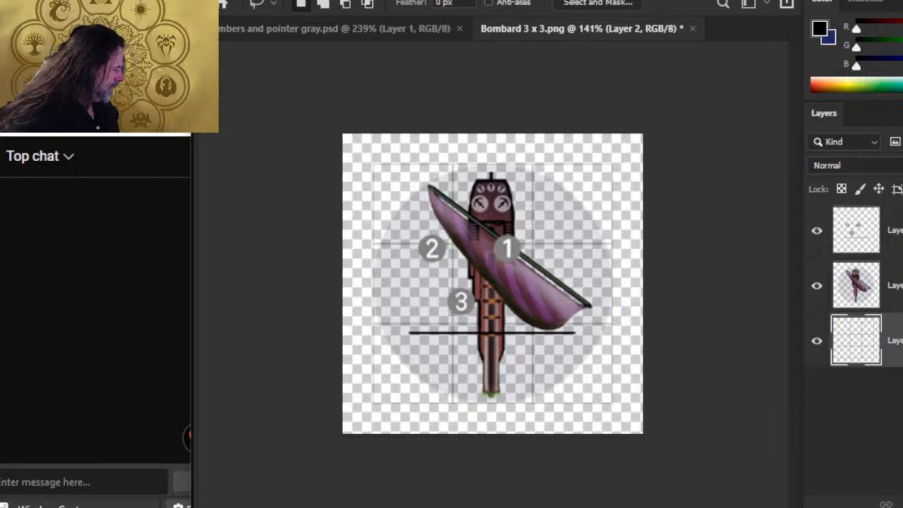
key(ctrl+alt+shift+n)
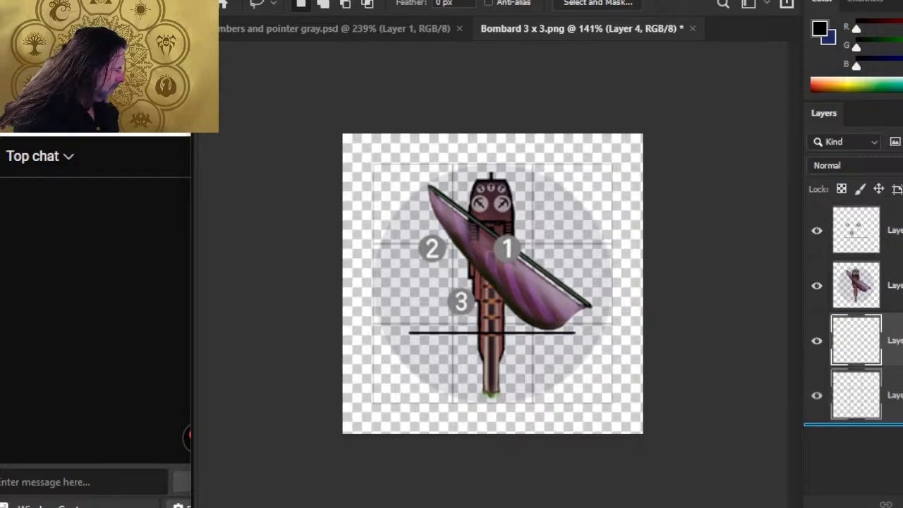
key(ctrl+bracketleft)
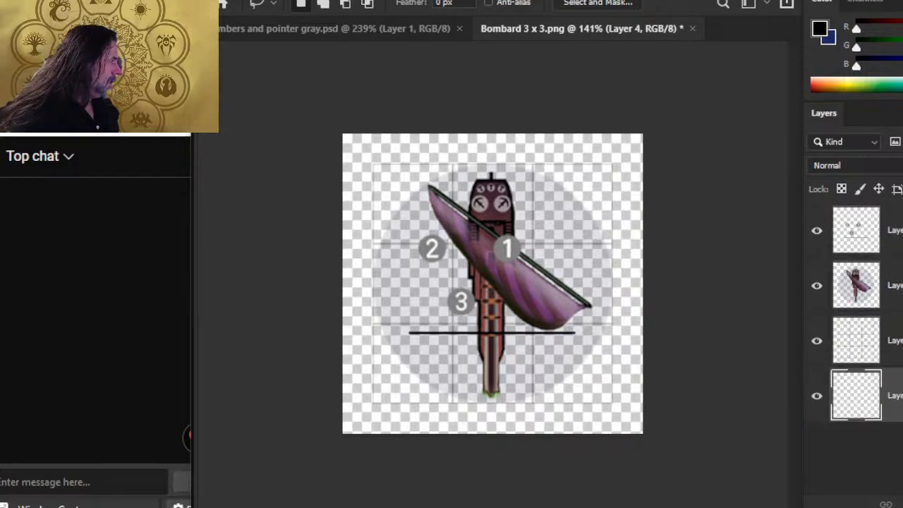
click(902, 60)
click(902, 41)
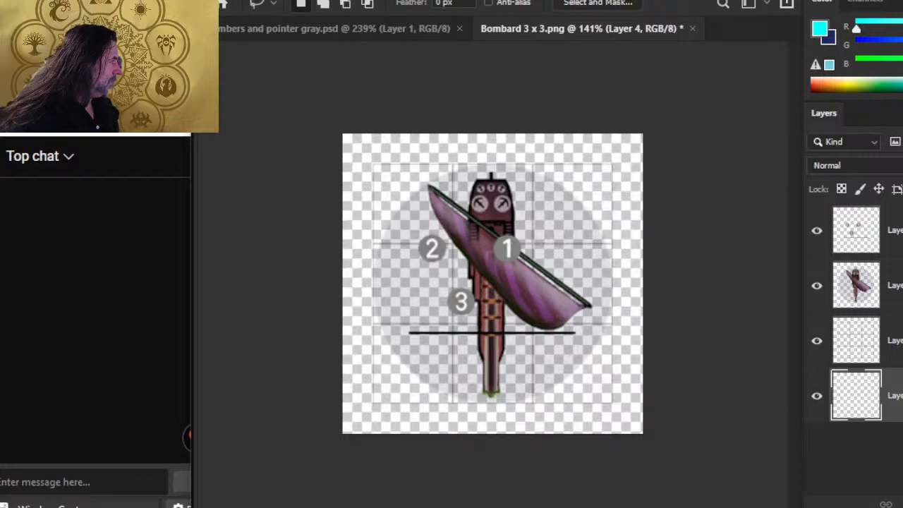
click(902, 27)
key(g)
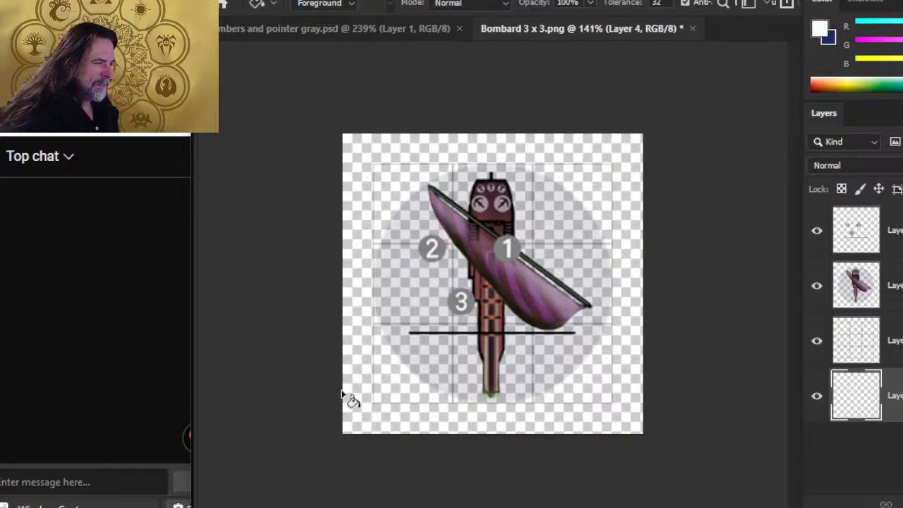
click(386, 367)
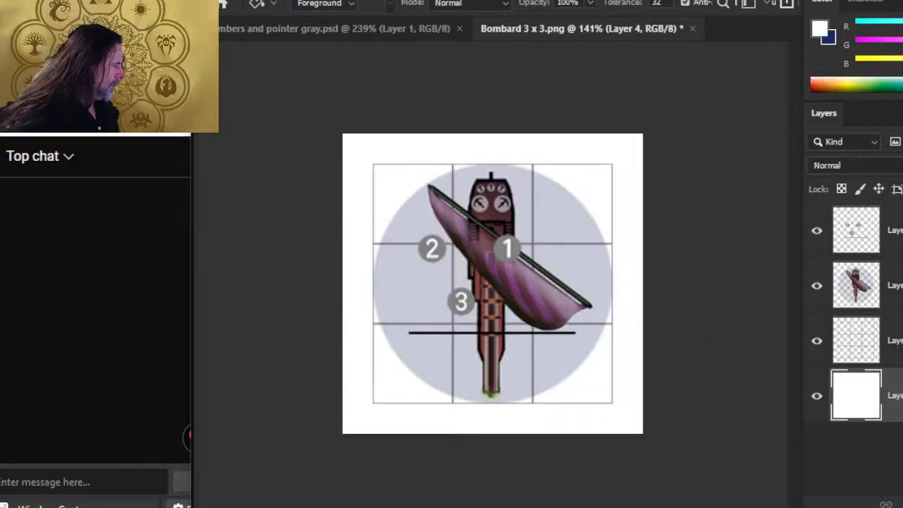
Step: Move the number 1 marker into the white margin below the grid's lower-left square
click(894, 231)
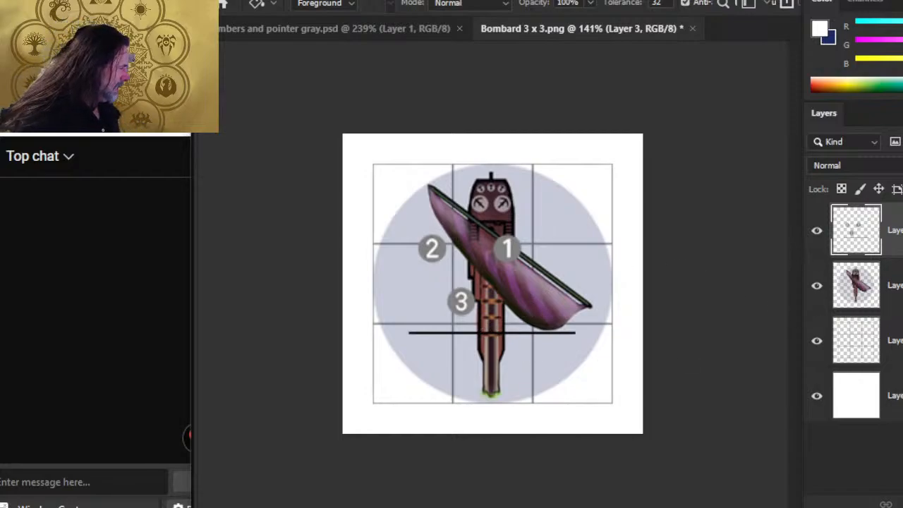
key(l)
mouse_move(539, 230)
mouse_down()
mouse_move(522, 216)
mouse_move(540, 237)
mouse_up()
key(v)
mouse_move(511, 263)
mouse_down()
mouse_move(512, 285)
mouse_move(443, 387)
mouse_move(449, 413)
mouse_move(421, 415)
mouse_up()
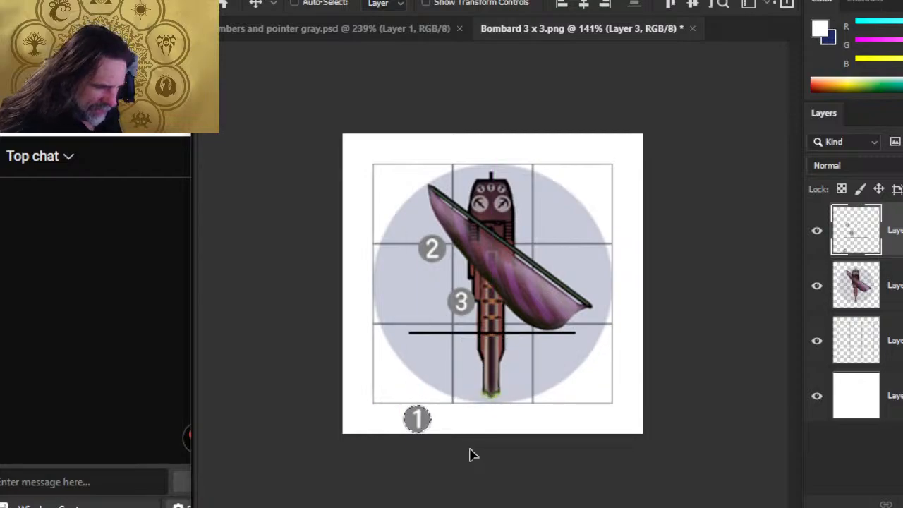
key(l)
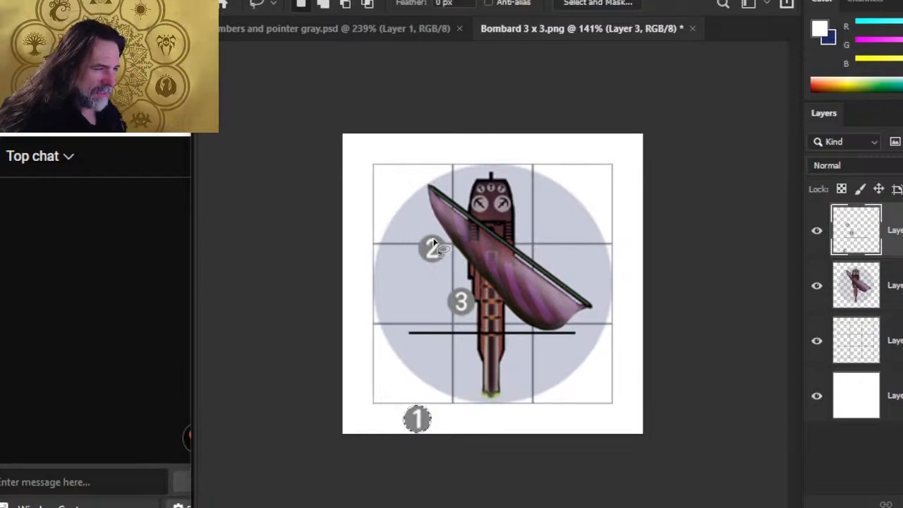
key(v)
key(Left)
key(Left)
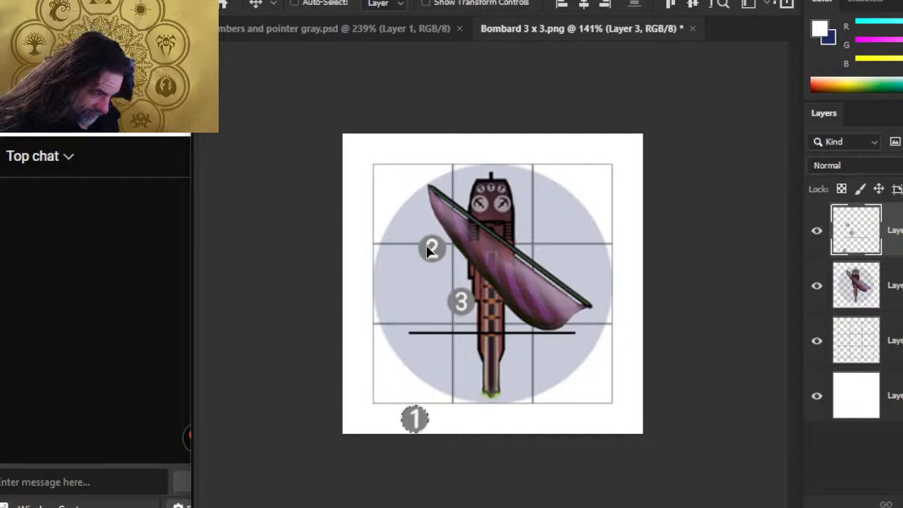
Step: Move the number 2 marker into the white margin above the ship's bow, centred over the grid
key(l)
mouse_move(455, 234)
mouse_down()
mouse_move(384, 254)
mouse_move(435, 262)
mouse_move(451, 220)
mouse_move(500, 152)
mouse_up()
key(v)
key(Left)
key(Down)
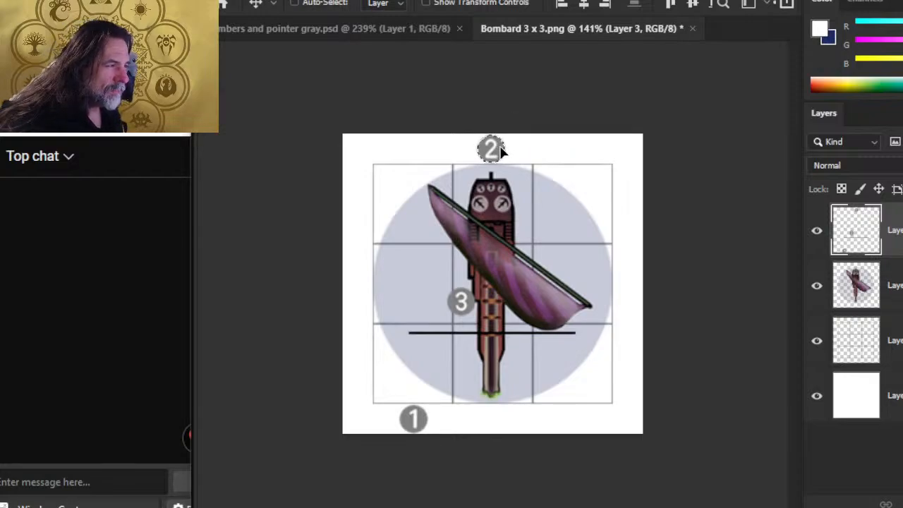
Step: Move the number 3 marker into the white margin beside the grid's right edge and nudge it fully inside the canvas
key(l)
mouse_move(418, 299)
mouse_down()
mouse_move(487, 266)
mouse_move(451, 324)
mouse_move(637, 287)
mouse_move(625, 279)
mouse_up()
key(v)
key(z)
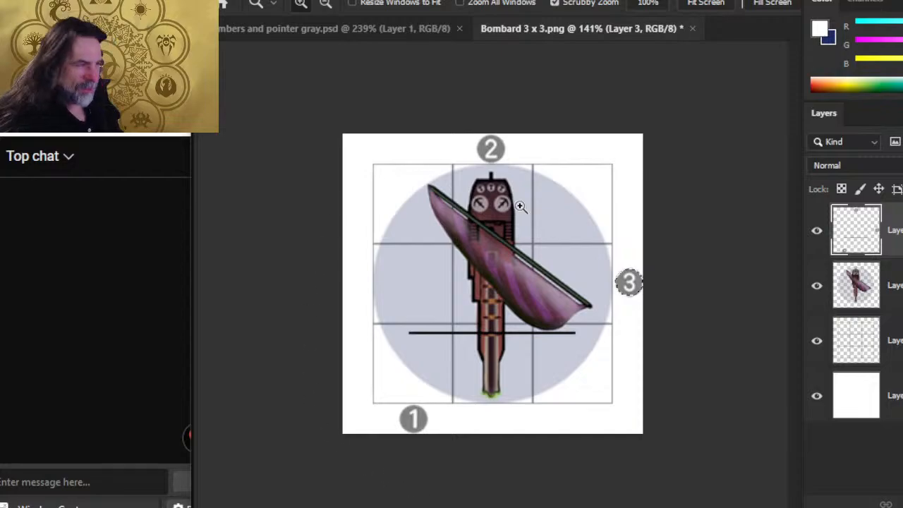
drag(645, 289, 767, 323)
key(v)
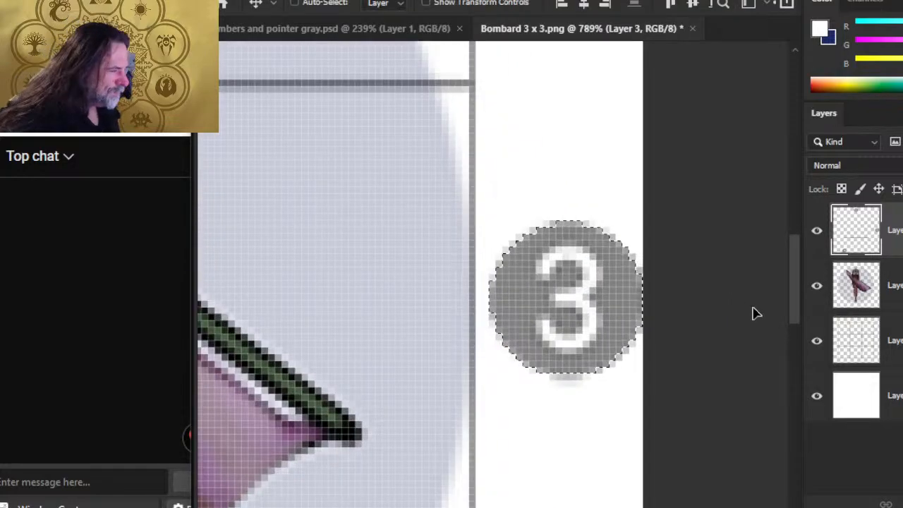
key(Left)
key(Down)
key(Down)
key(Down)
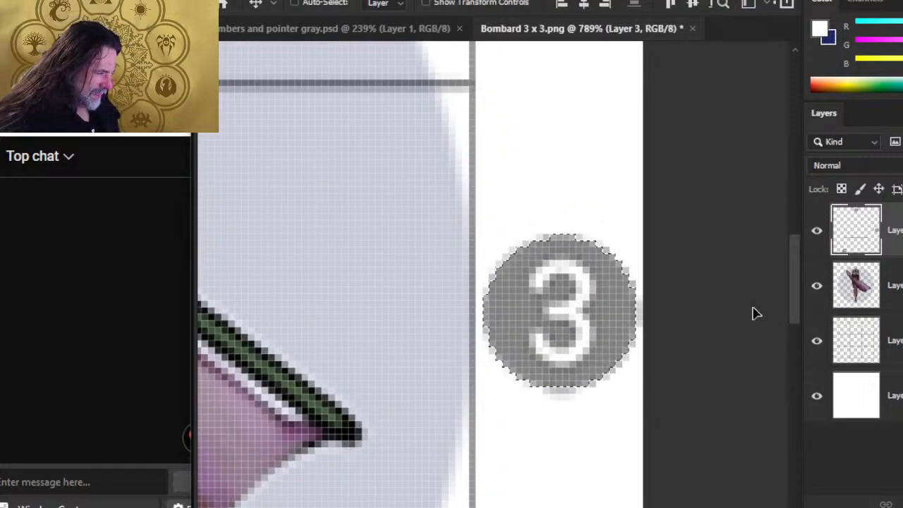
Step: Fine-tune the number 3 marker's position beside the grid and clear its selection
key(z)
drag(470, 347, 431, 353)
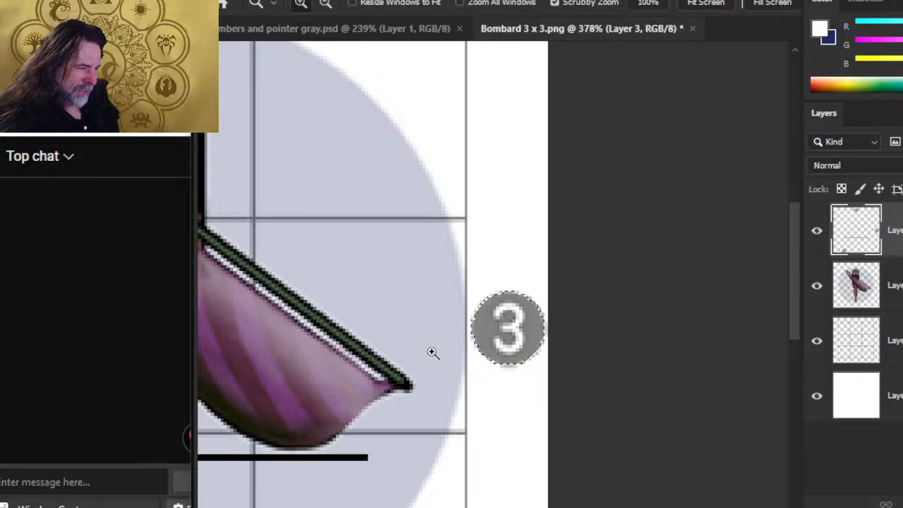
key(v)
mouse_move(507, 333)
mouse_down()
mouse_move(506, 287)
mouse_move(504, 327)
mouse_up()
drag(397, 360, 653, 253)
key(l)
key(ctrl+d)
drag(431, 379, 586, 198)
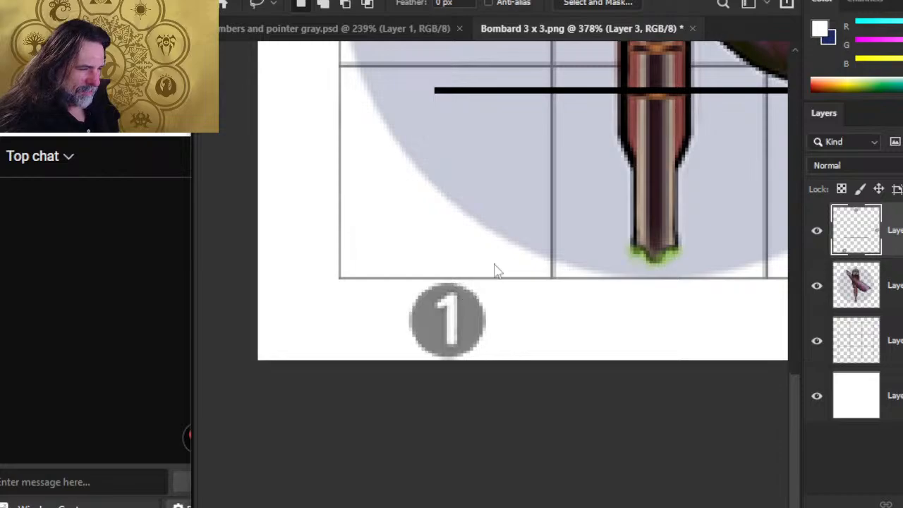
Step: Clear the selection in the gray numbers and pointer document and return to the Bombard image
click(423, 33)
drag(457, 154, 482, 133)
click(481, 117)
click(531, 30)
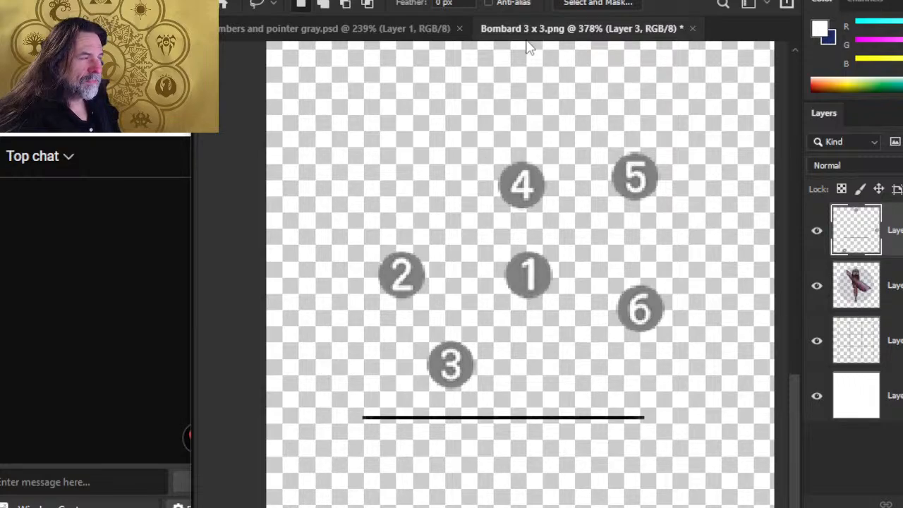
Step: Return to the Bombard image and start saving it on the computer rather than to cloud documents
click(419, 28)
key(alt+Tab)
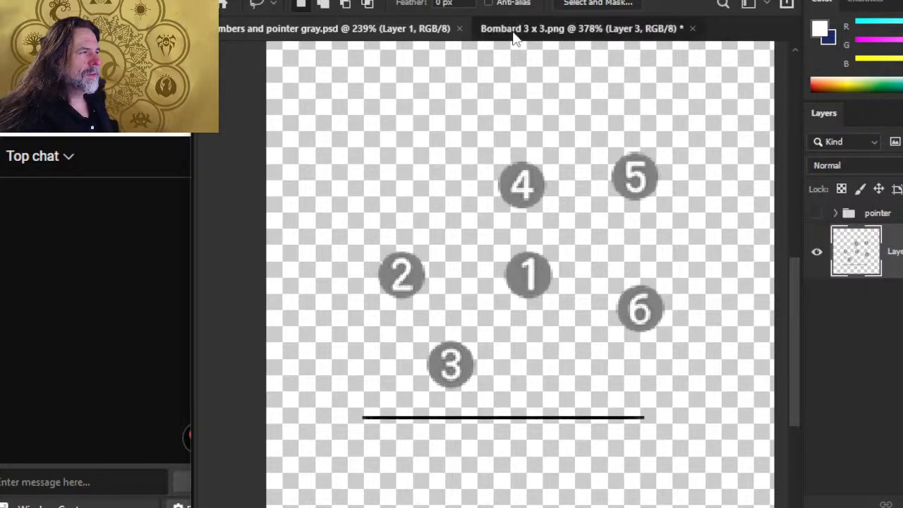
click(517, 31)
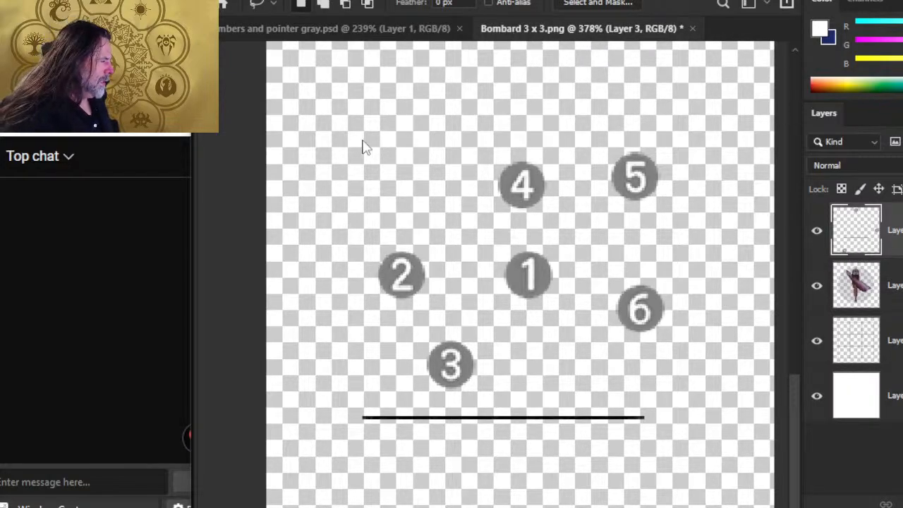
key(z)
key(l)
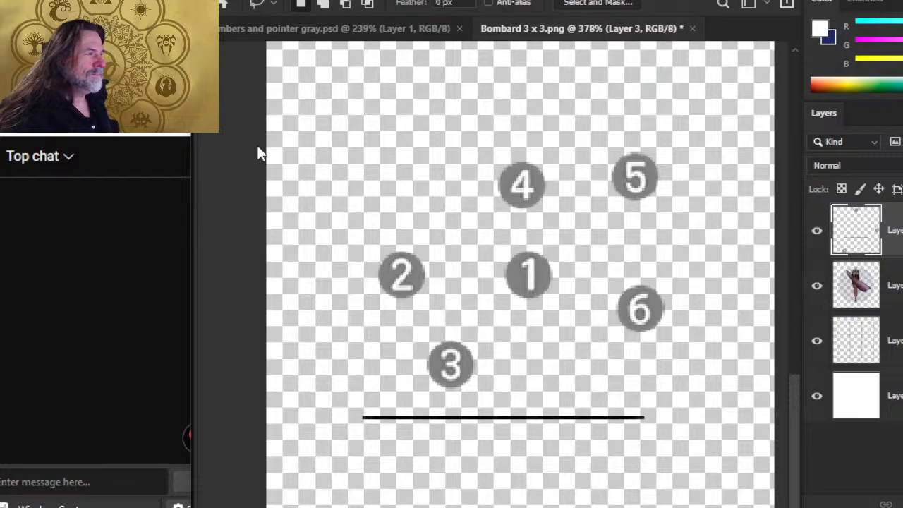
click(234, 0)
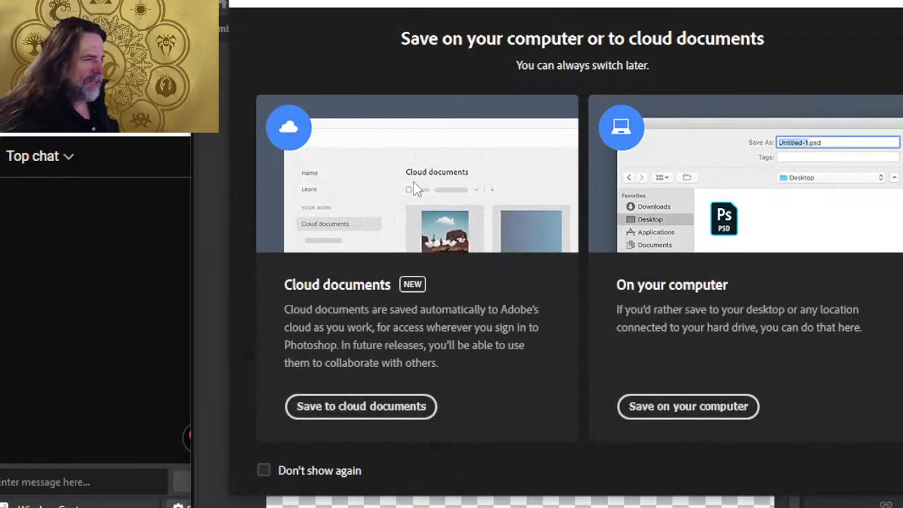
click(689, 415)
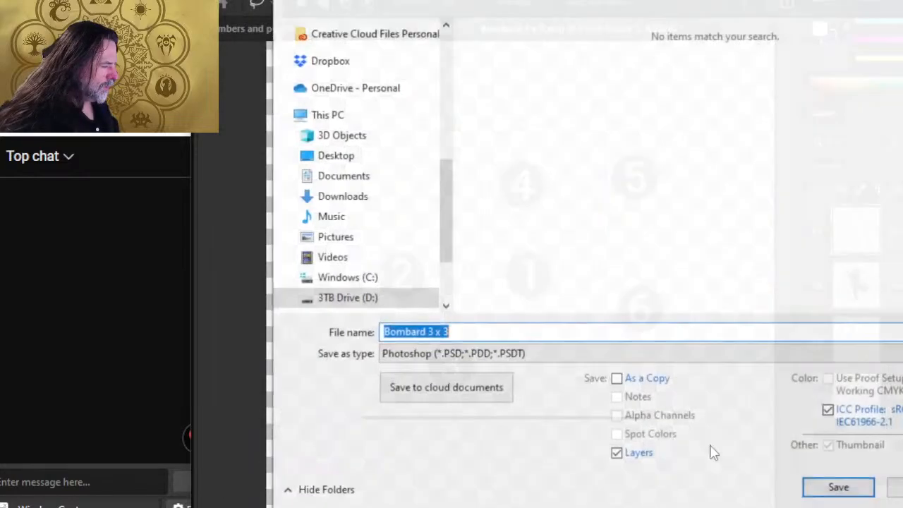
Step: Check the live stream's video page in the web browser and return to the save dialog in Photoshop
key(alt+Tab)
key(alt+Tab)
key(alt+Tab)
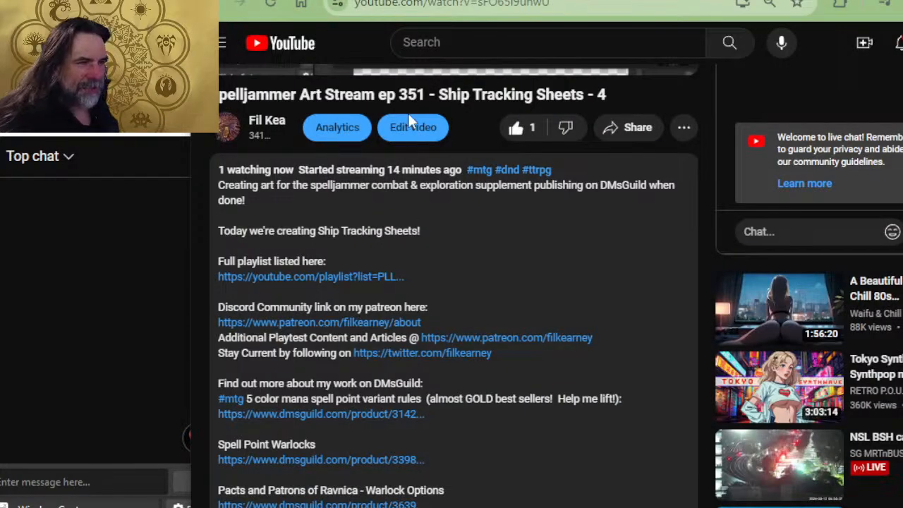
scroll(409, 99, up, 2)
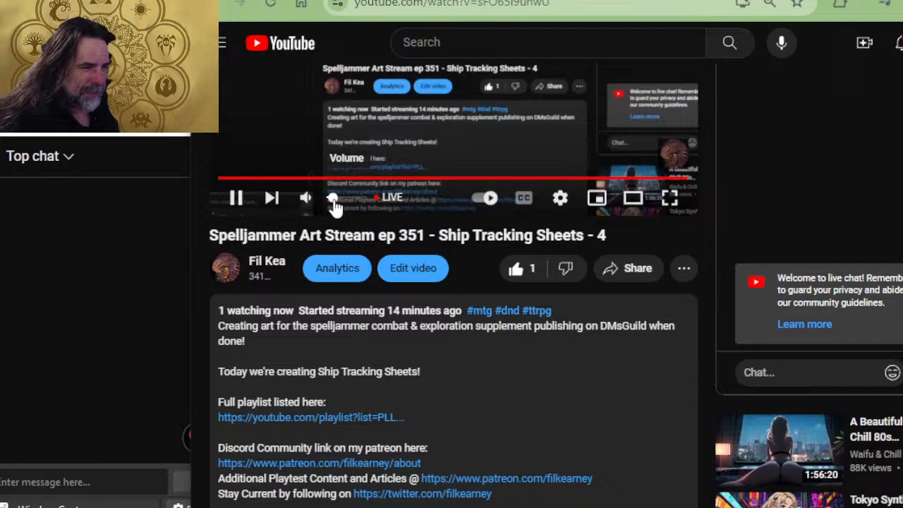
key(alt+Tab)
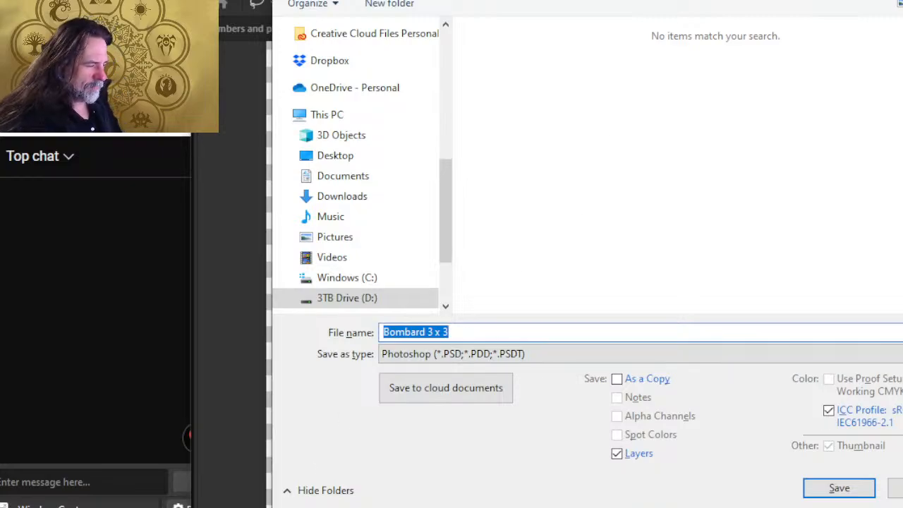
Step: Save the layered image as the Photoshop file Bombard 3 x 3 and close the document
key(Return)
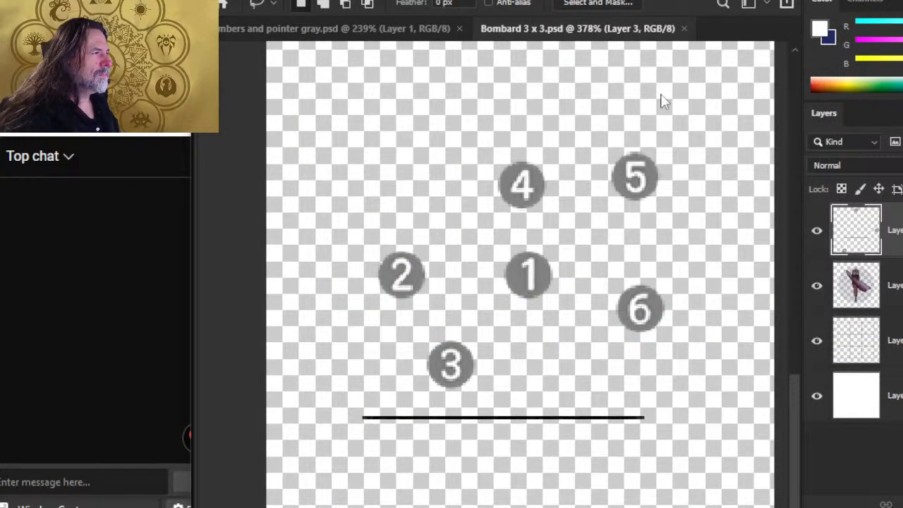
click(684, 30)
key(z)
drag(619, 262, 545, 233)
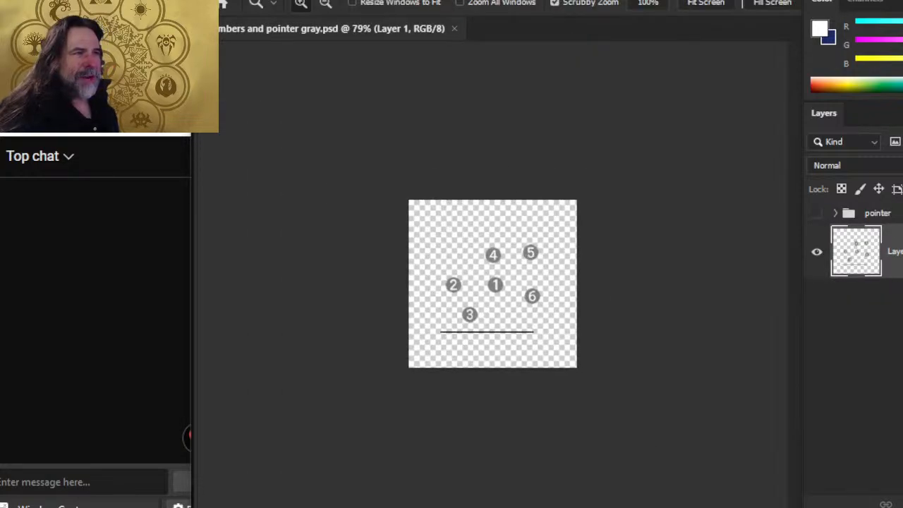
Step: Open the Photoshop version of Bombard 3 x 3 from the ship images folder
click(242, 0)
click(282, 12)
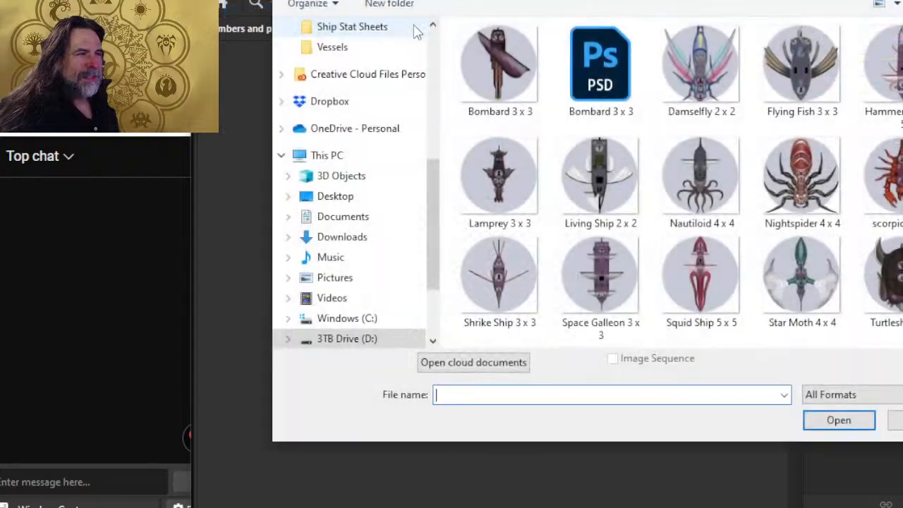
click(617, 93)
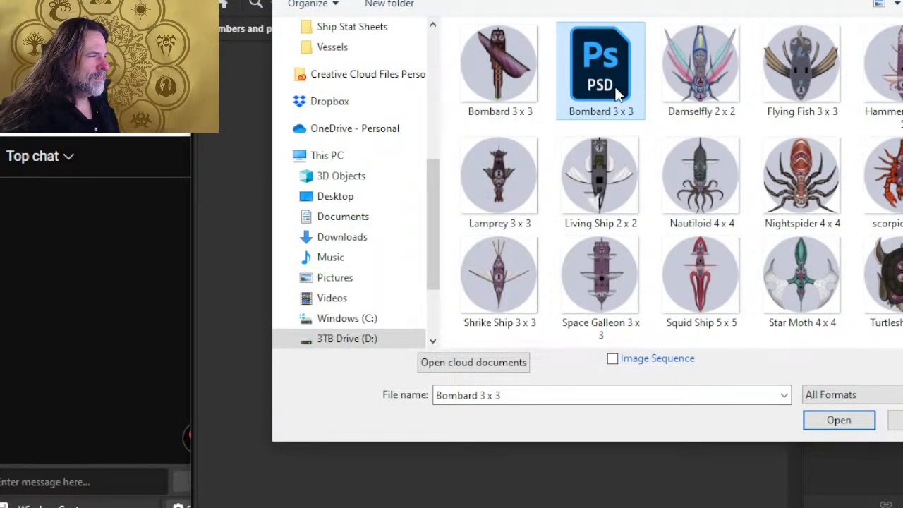
double_click(617, 93)
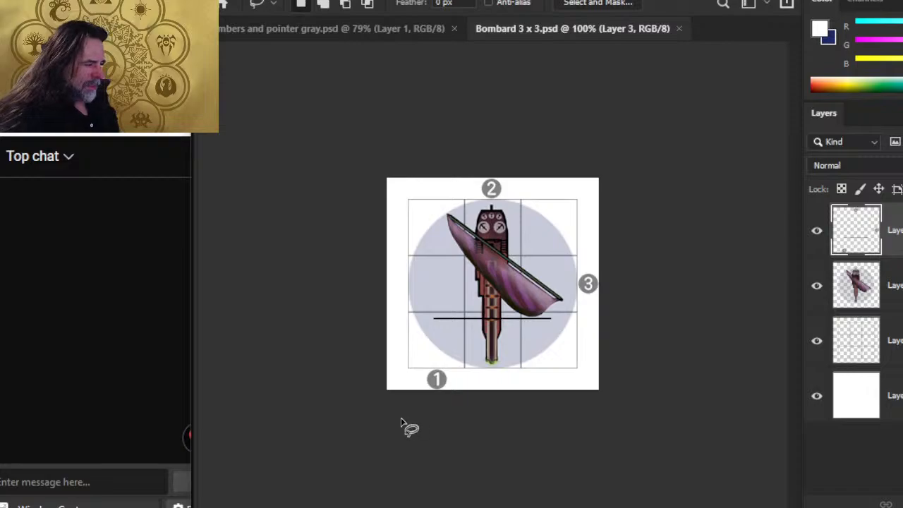
Step: Try shifting the number 1 marker sideways below the grid and nudge it back to its place
key(z)
mouse_move(407, 390)
mouse_down()
mouse_move(451, 395)
mouse_move(432, 372)
mouse_up()
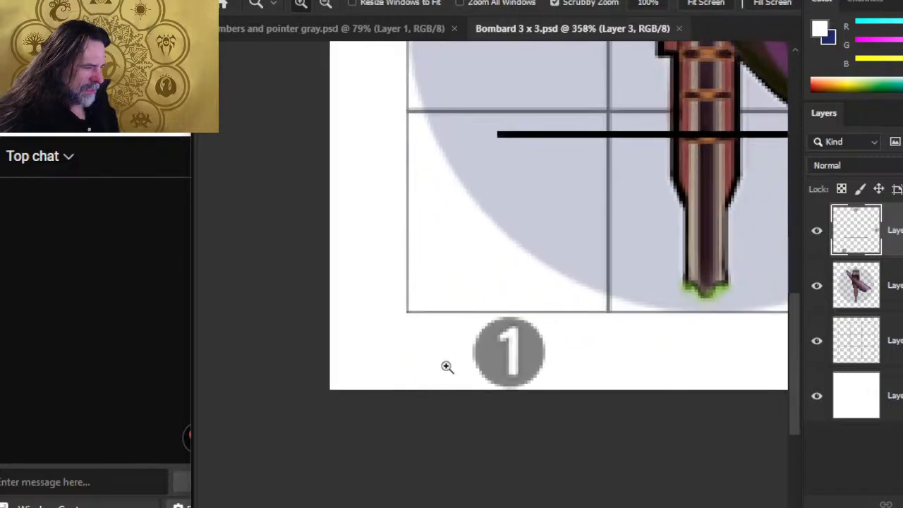
key(l)
drag(554, 312, 557, 304)
key(v)
mouse_move(514, 361)
mouse_down()
mouse_move(506, 359)
mouse_move(522, 360)
mouse_move(508, 359)
mouse_up()
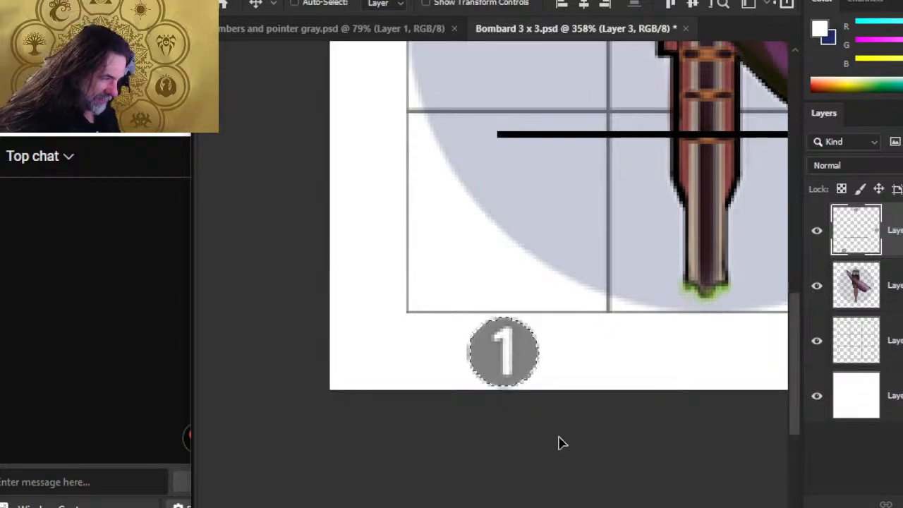
key(Right)
key(Right)
key(Right)
key(Left)
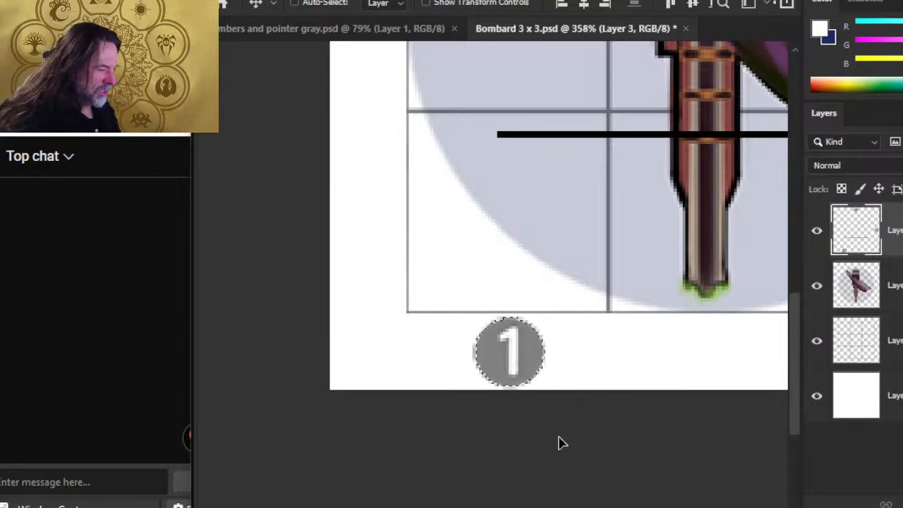
Step: Try small nudges of the number 2 marker while checking its centring over the ship's mast
key(z)
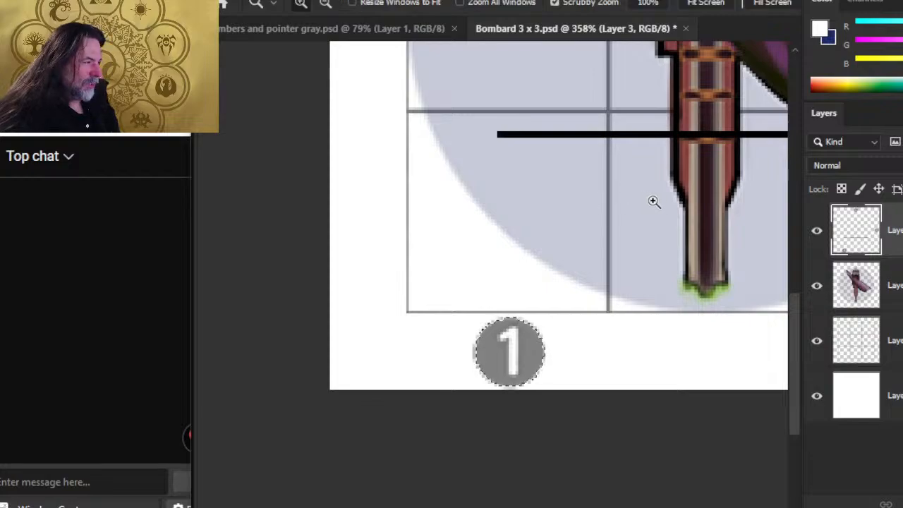
key(ctrl+0)
drag(506, 186, 577, 229)
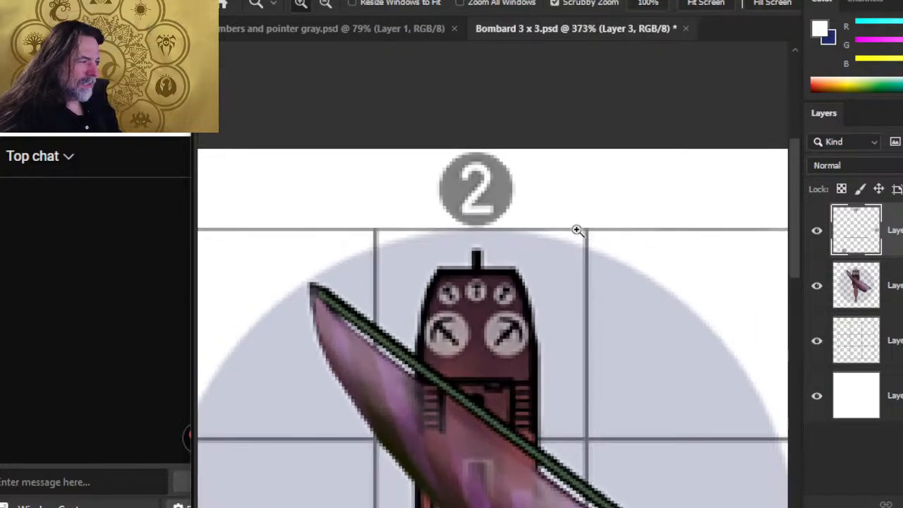
key(v)
key(l)
mouse_move(538, 144)
mouse_down()
mouse_move(368, 173)
mouse_move(565, 162)
mouse_up()
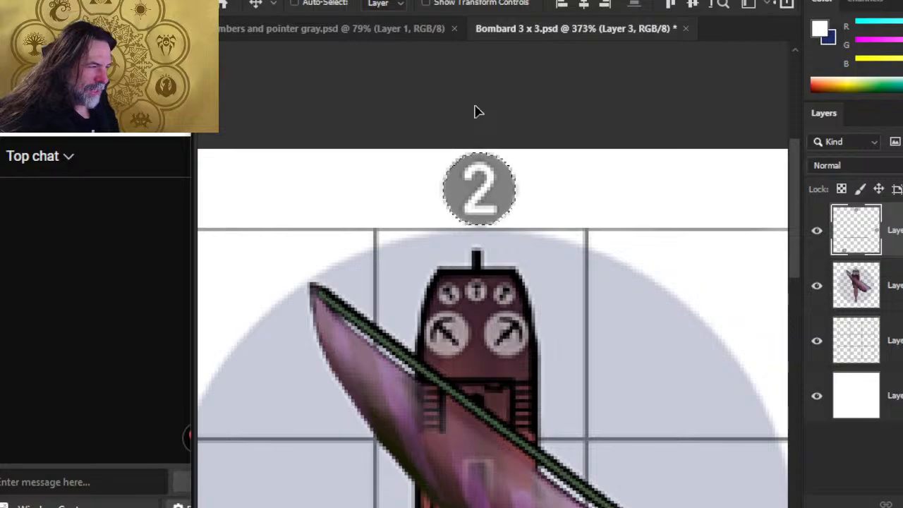
key(z)
drag(496, 228, 591, 289)
key(v)
key(Left)
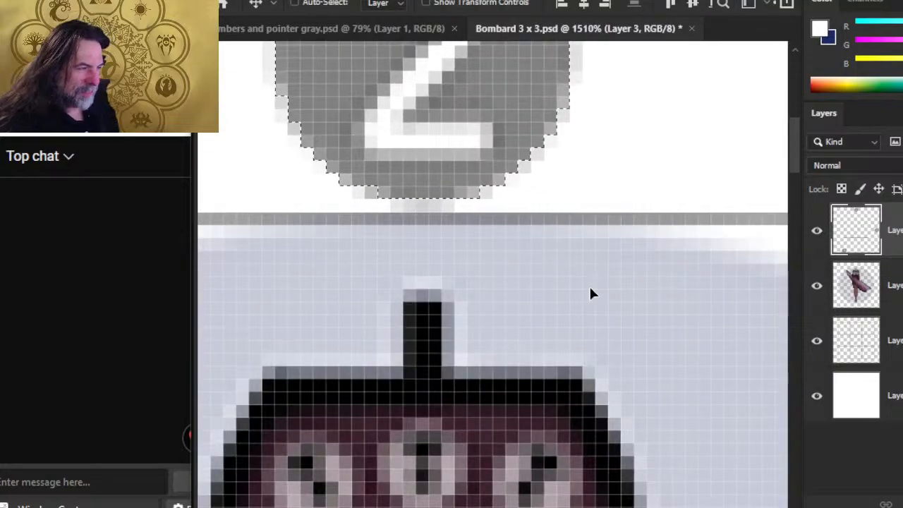
key(Down)
key(Up)
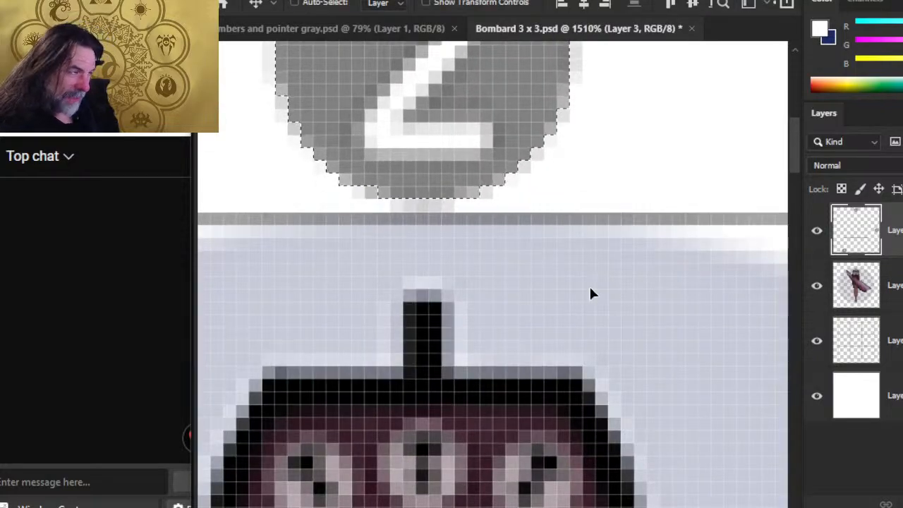
Step: Put the black pointer line on its own layer and paste a second copy of the line
key(z)
drag(557, 336, 465, 305)
drag(582, 383, 535, 353)
key(space)
drag(590, 466, 520, 265)
drag(673, 357, 621, 349)
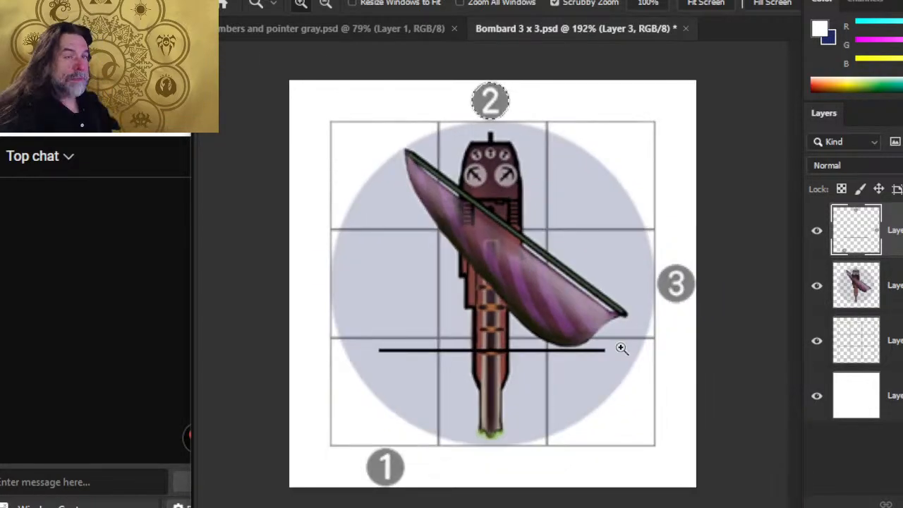
key(l)
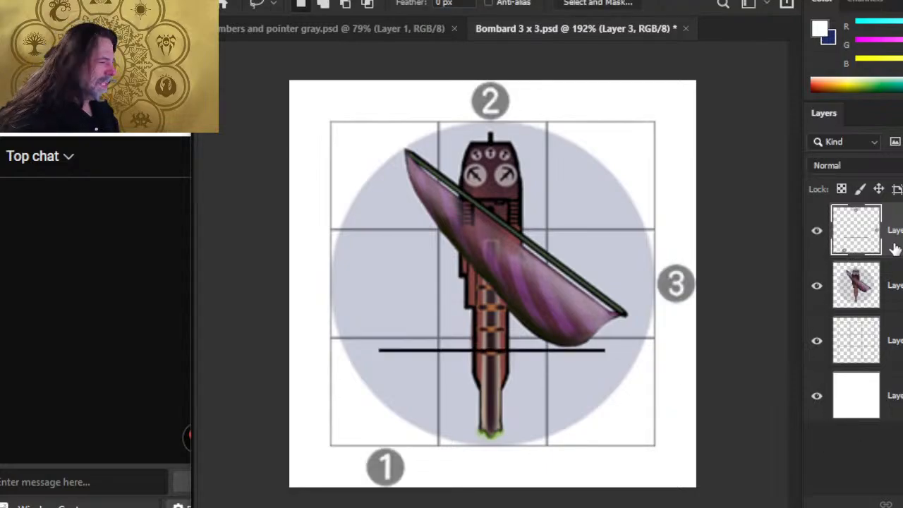
mouse_move(452, 303)
mouse_down()
mouse_move(445, 391)
mouse_move(662, 335)
mouse_move(433, 317)
mouse_up()
key(Delete)
key(ctrl+v)
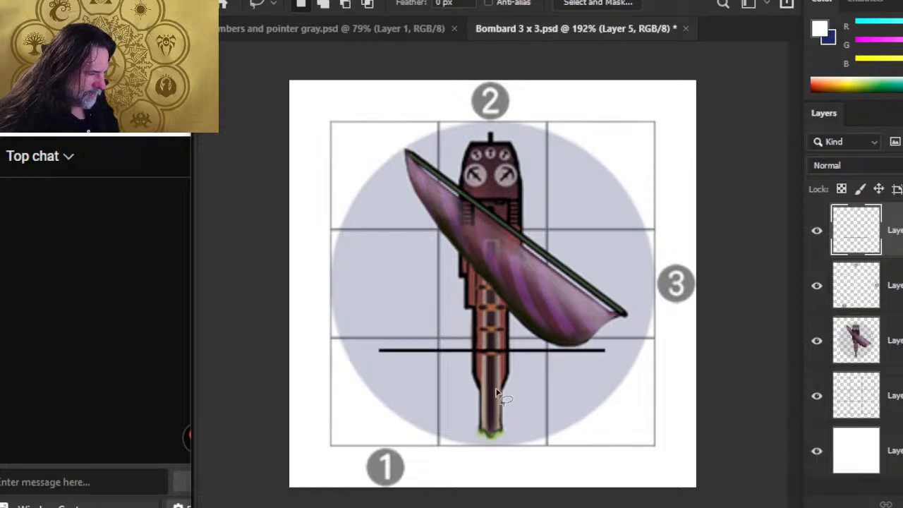
key(ctrl+v)
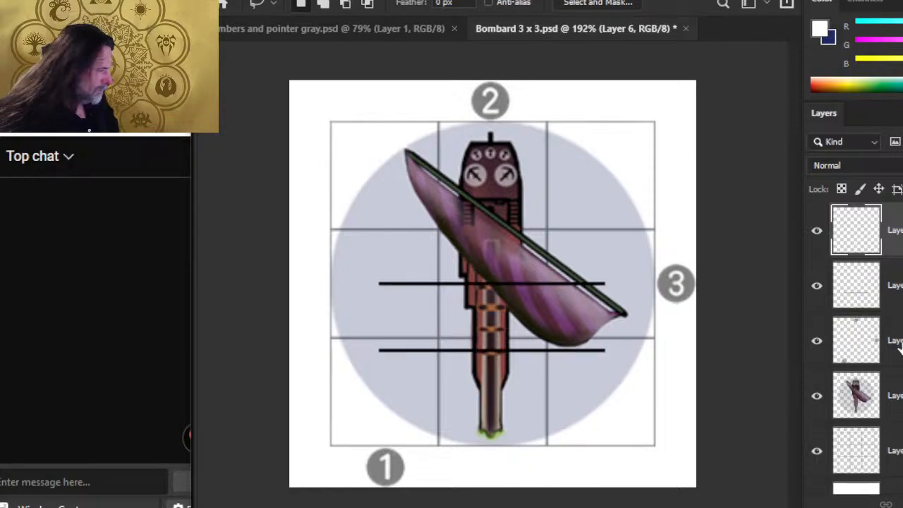
Step: Rotate the lower pointer line to -49.22° with Free Transform so it slants down toward the number 1 marker
click(856, 285)
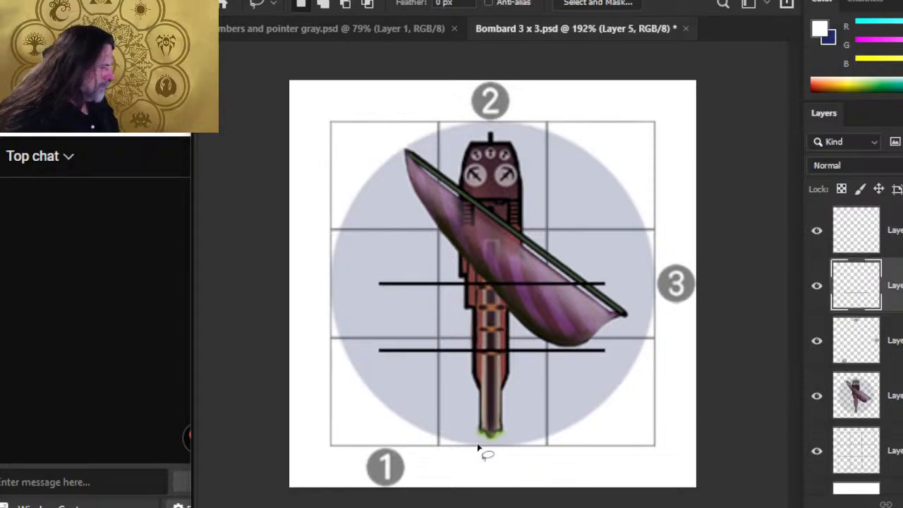
right_click(464, 103)
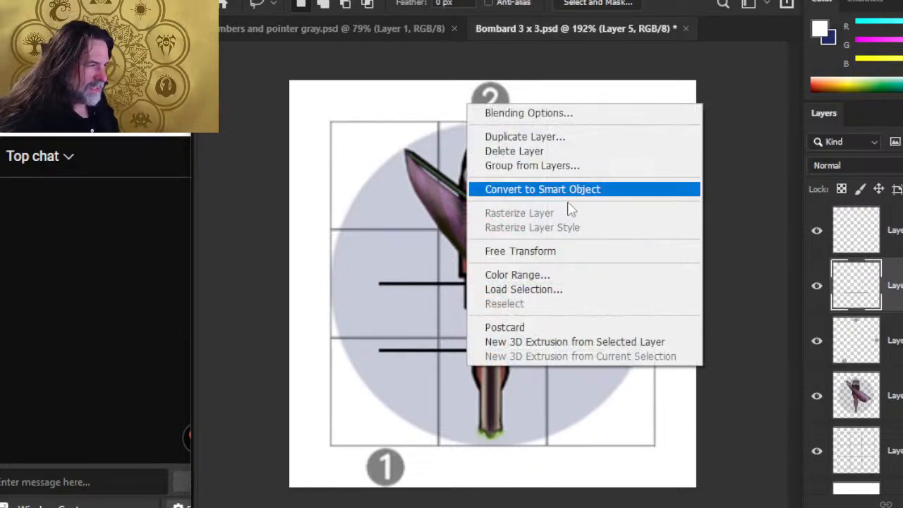
click(570, 251)
drag(619, 426, 599, 293)
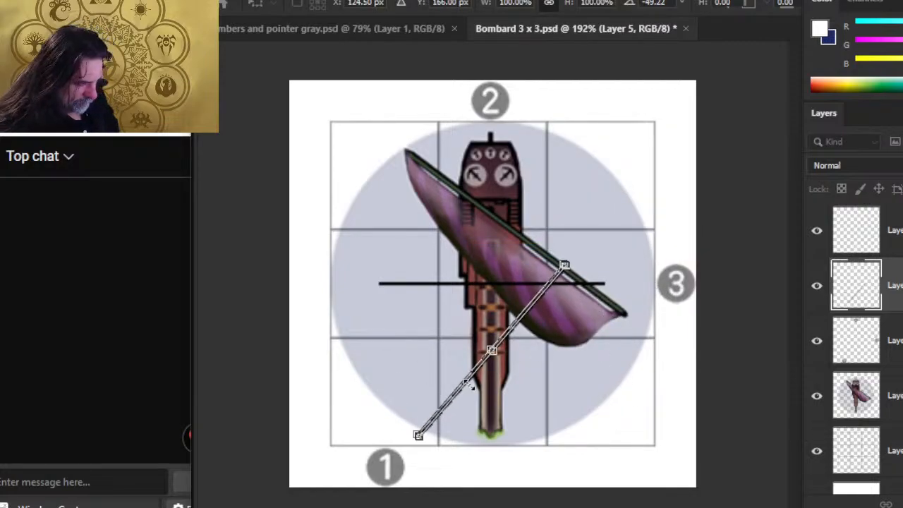
Step: Move the rotated pointer line to X 105.50 px, Y 186.00 px so its lower end meets the number 1 marker's centre
key(shift+Down)
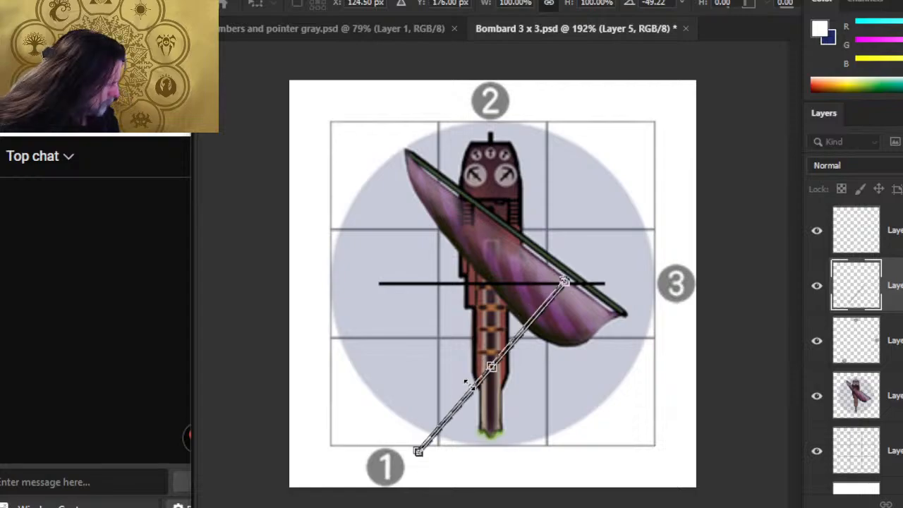
key(Left)
key(Left)
key(Left)
key(Left)
key(Left)
key(shift+Down)
key(Left)
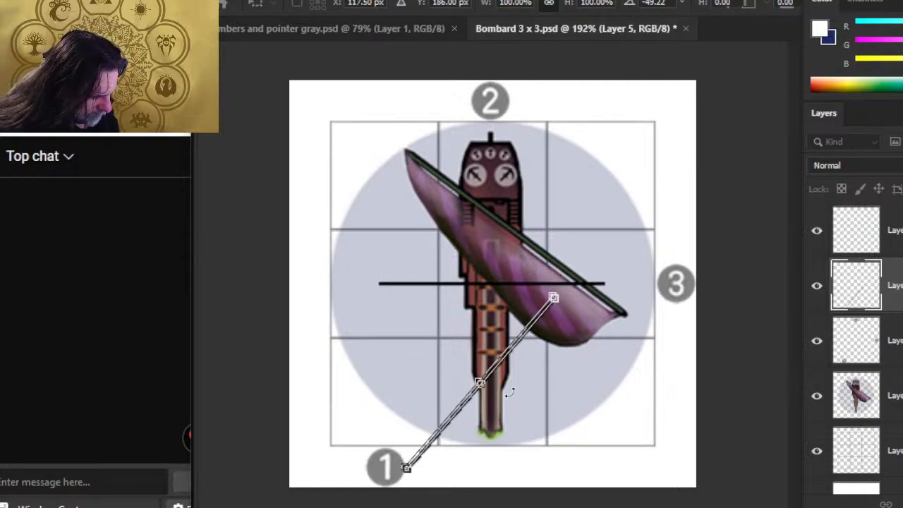
key(shift+Left)
key(Left)
key(Left)
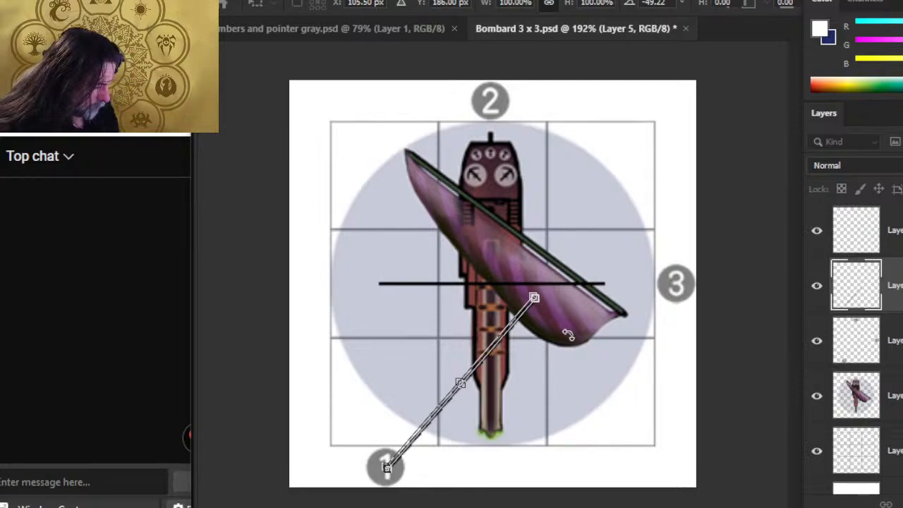
Step: Switch the pointer line's transform mode to Skew and apply the transform
right_click(578, 355)
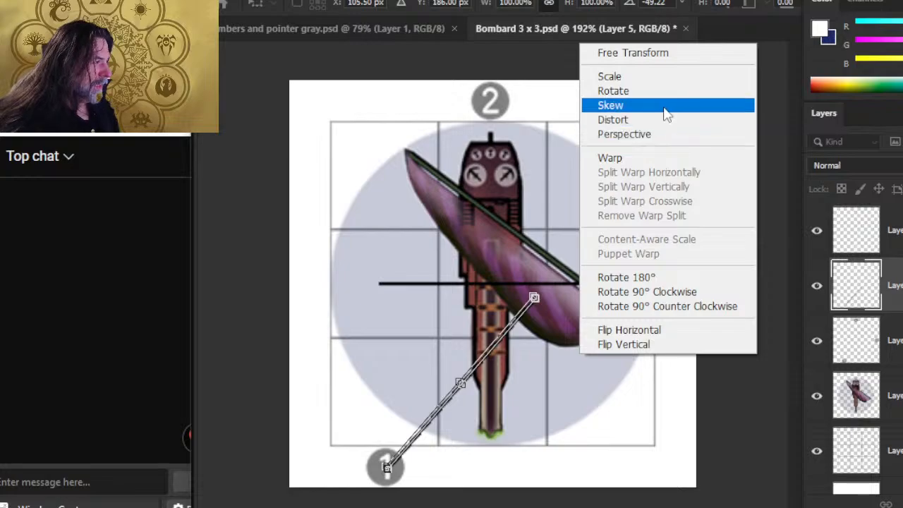
click(677, 57)
right_click(592, 296)
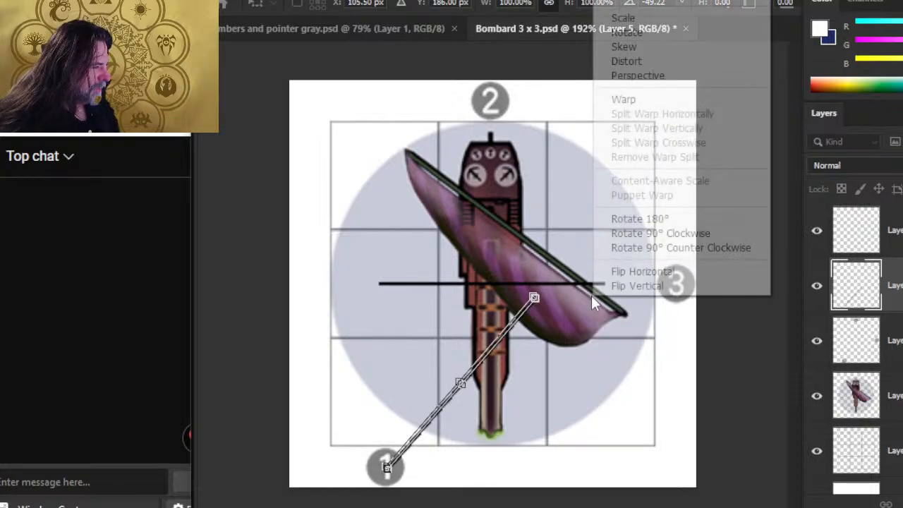
click(624, 47)
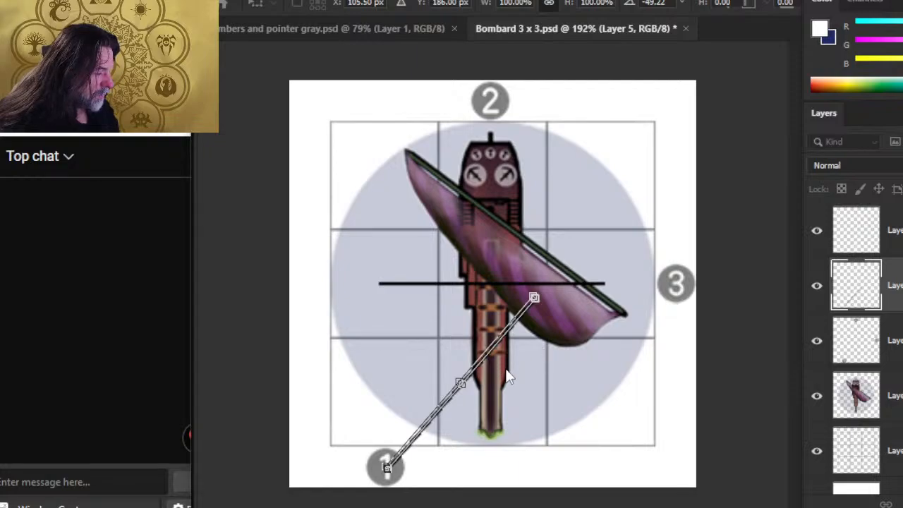
key(Return)
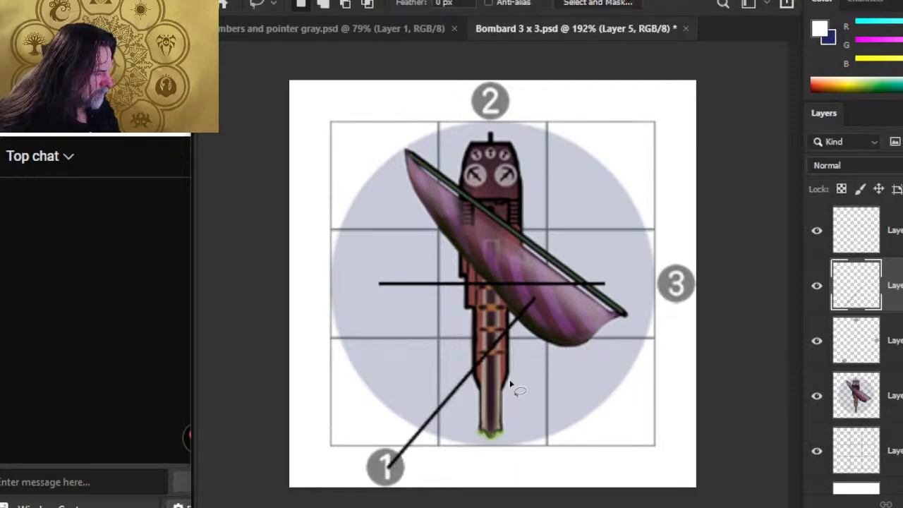
Step: Skew the number 1 pointer line vertically by about 25.72° so its upper end drops to Y 208.40 px and its slope flattens
right_click(551, 362)
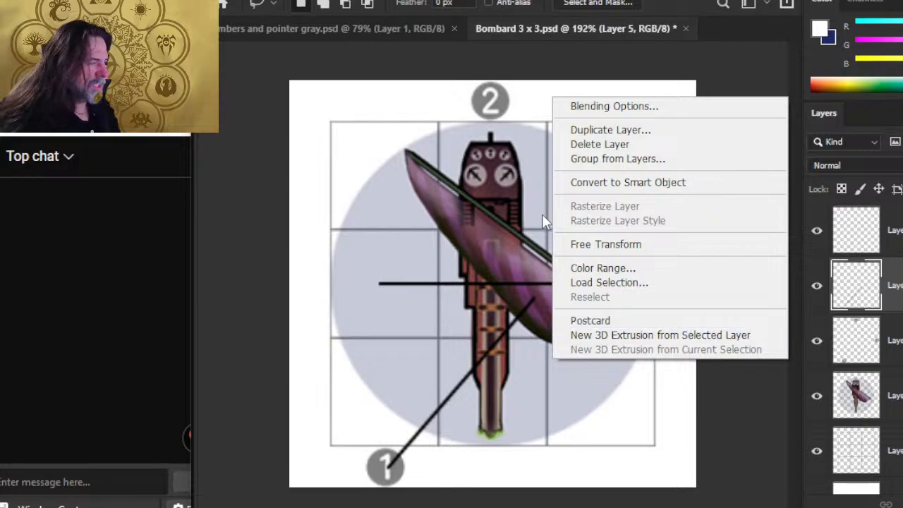
click(620, 246)
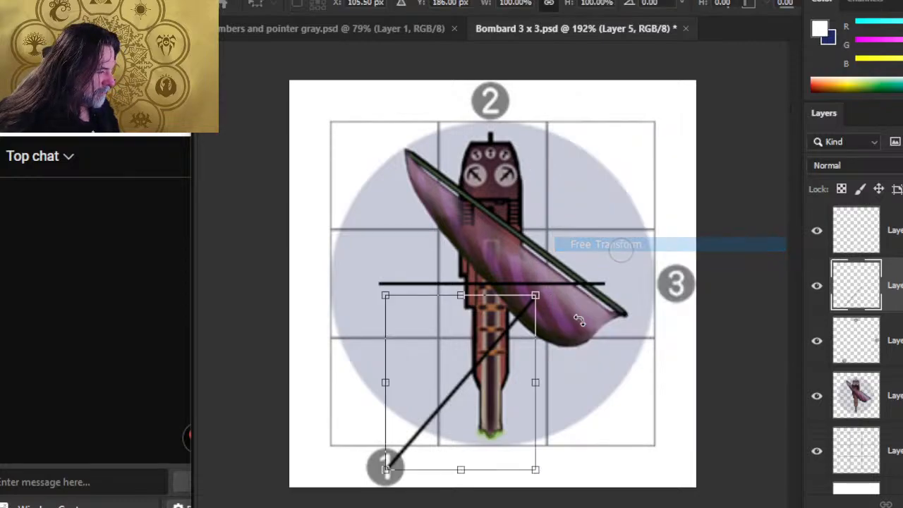
right_click(593, 303)
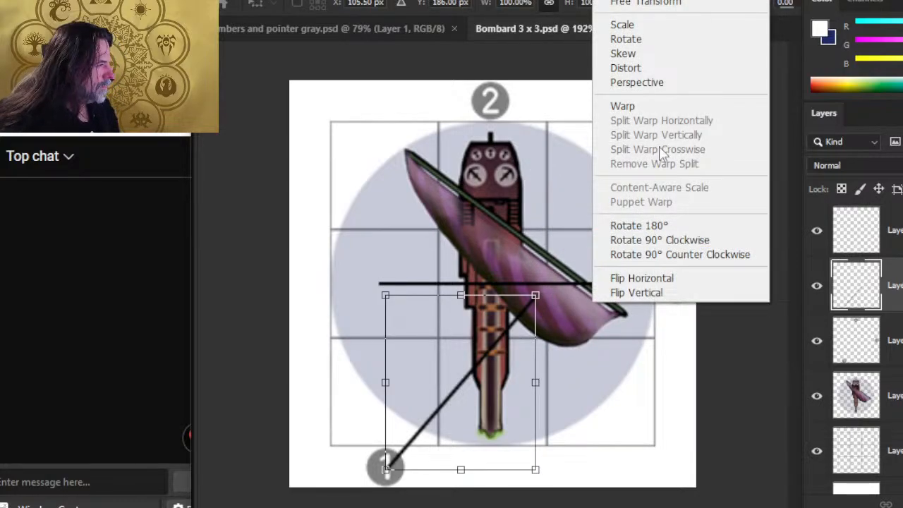
click(656, 61)
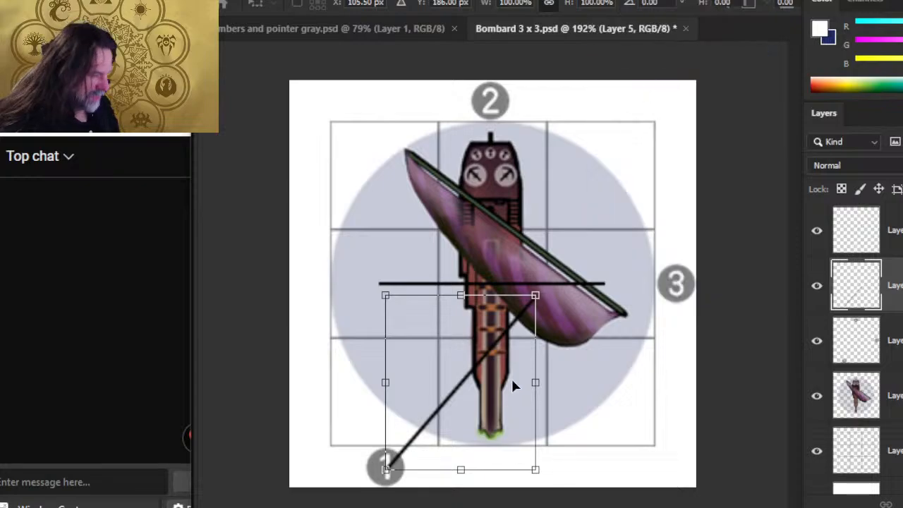
drag(537, 385, 544, 458)
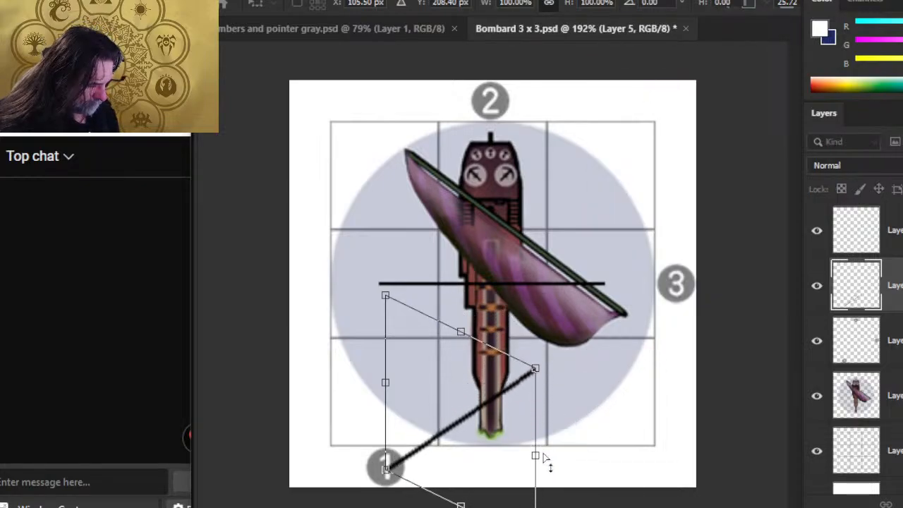
key(Return)
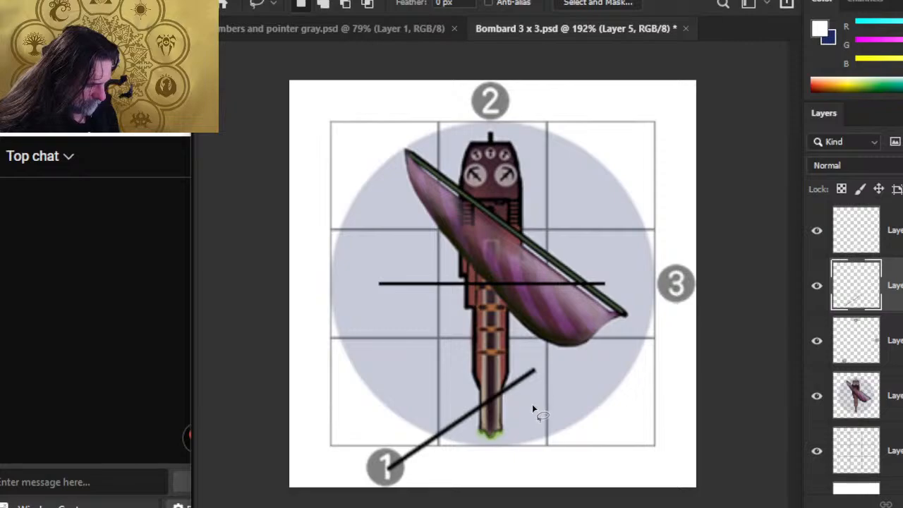
Step: Place the number 1 pointer line's layer beneath the numbered markers and erase the part of the line extending over and past the barrel
drag(862, 289, 861, 363)
key(e)
drag(528, 372, 539, 361)
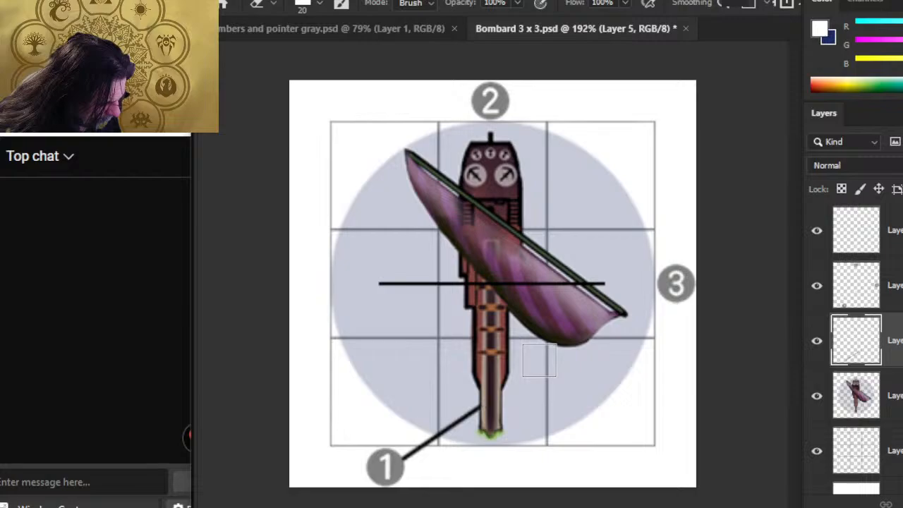
key(z)
drag(556, 423, 498, 463)
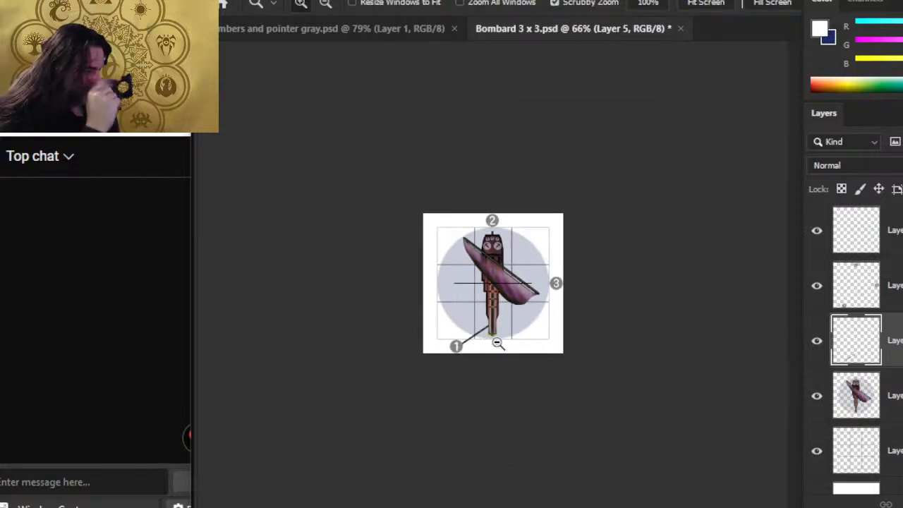
drag(488, 343, 532, 344)
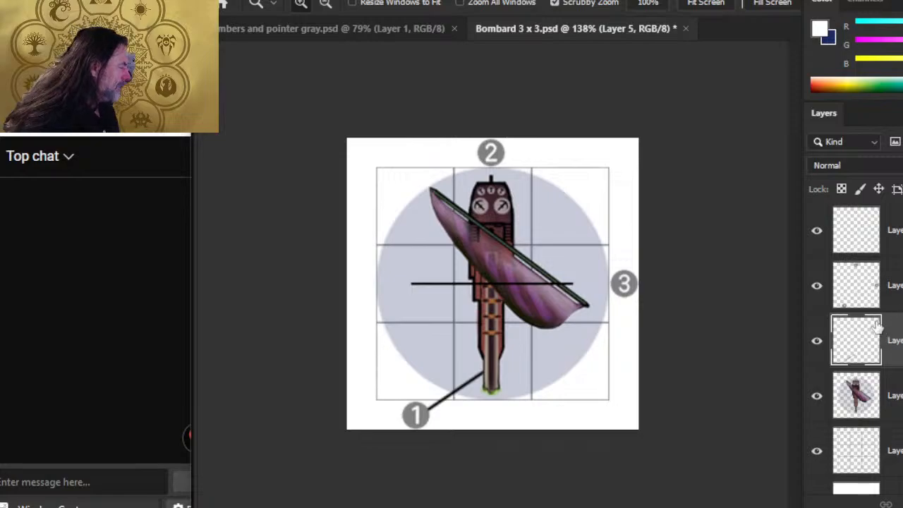
Step: Place the horizontal pointer line's layer beneath the numbered markers layer and duplicate the line layer twice
drag(877, 258, 866, 295)
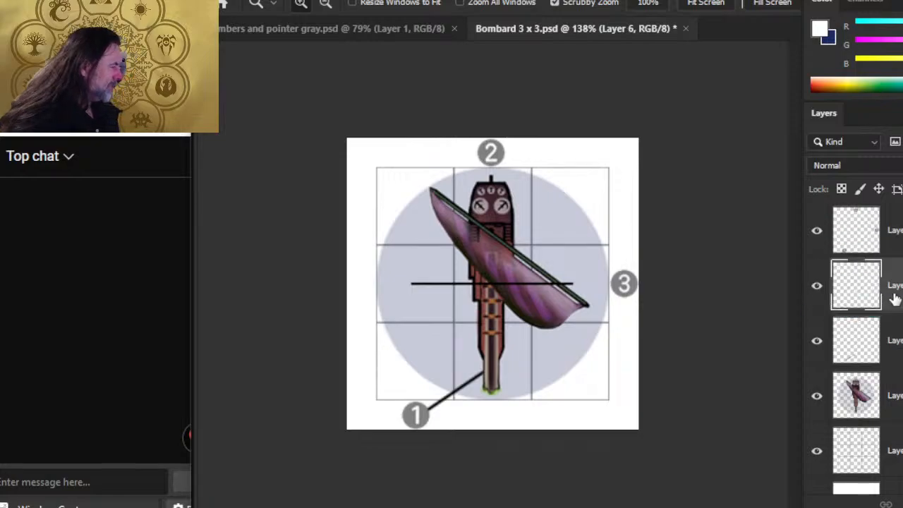
right_click(884, 234)
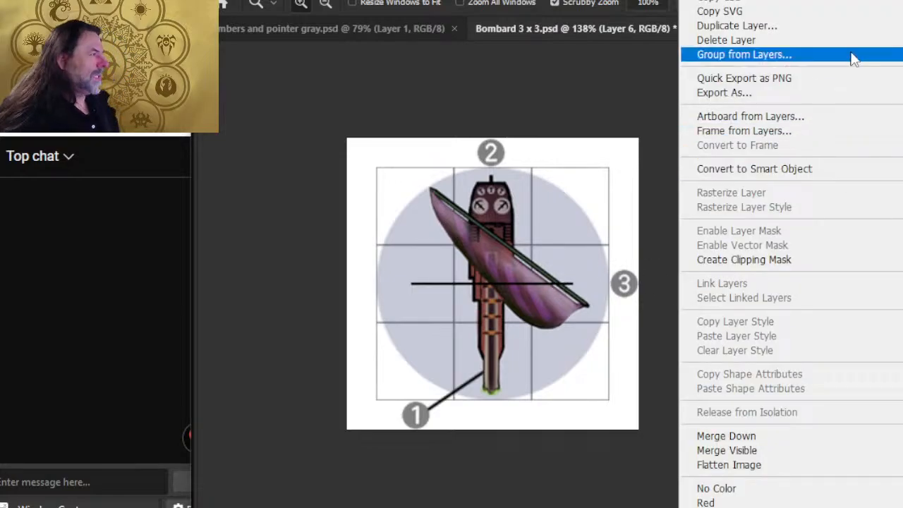
click(848, 26)
key(Return)
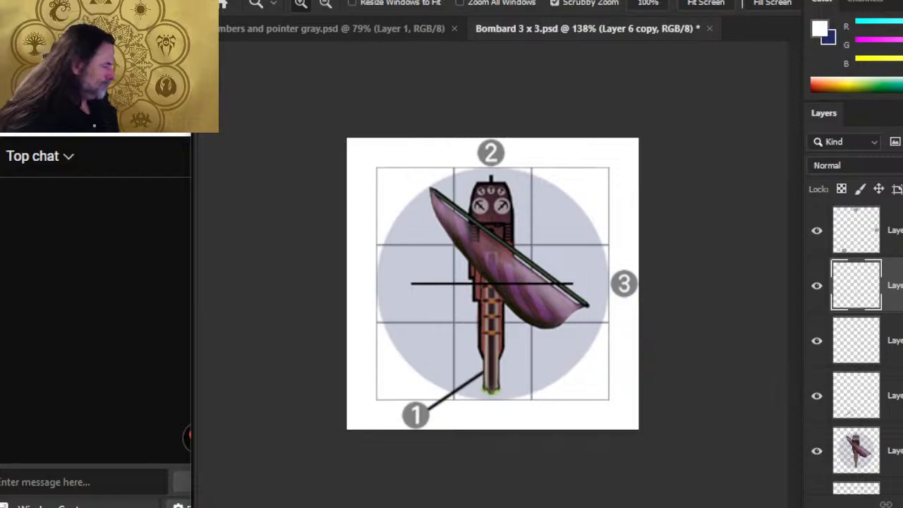
right_click(887, 327)
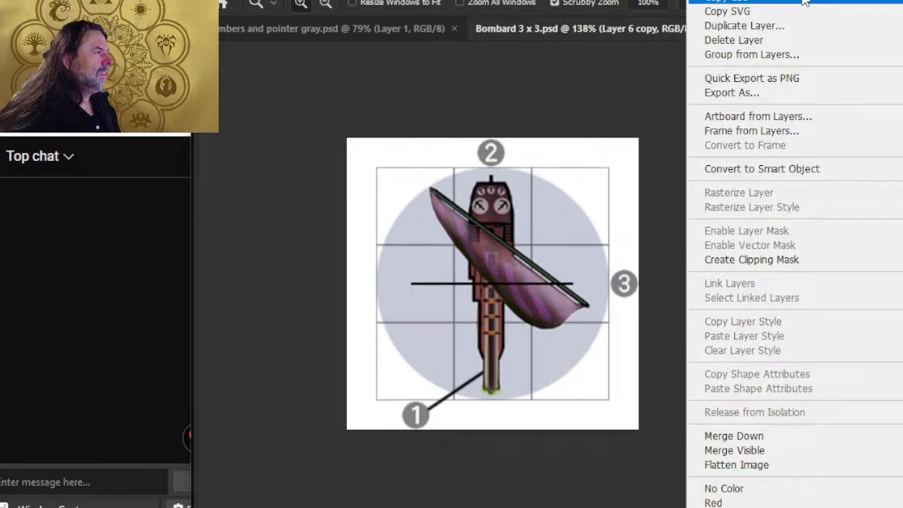
click(748, 25)
key(Return)
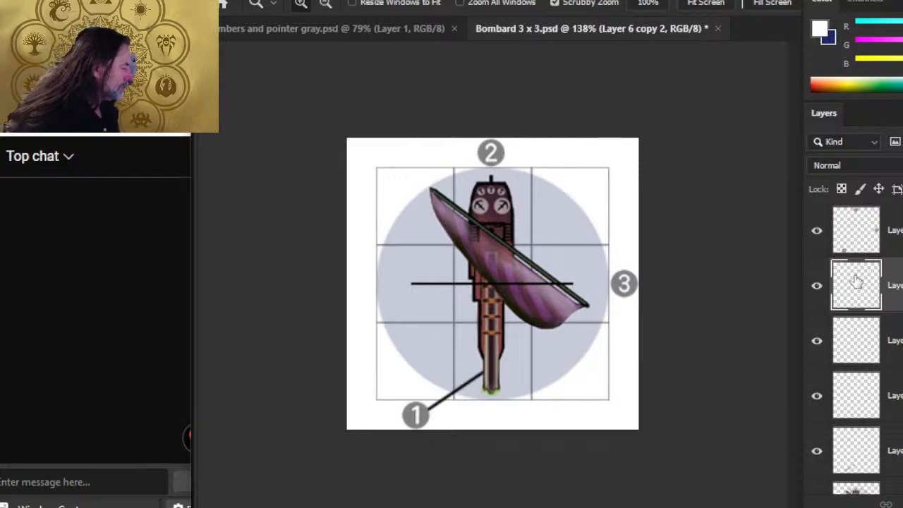
Step: Hide the topmost line copy and move the other two horizontal lines together to the right until they reach the number 3 marker
click(816, 285)
click(844, 319)
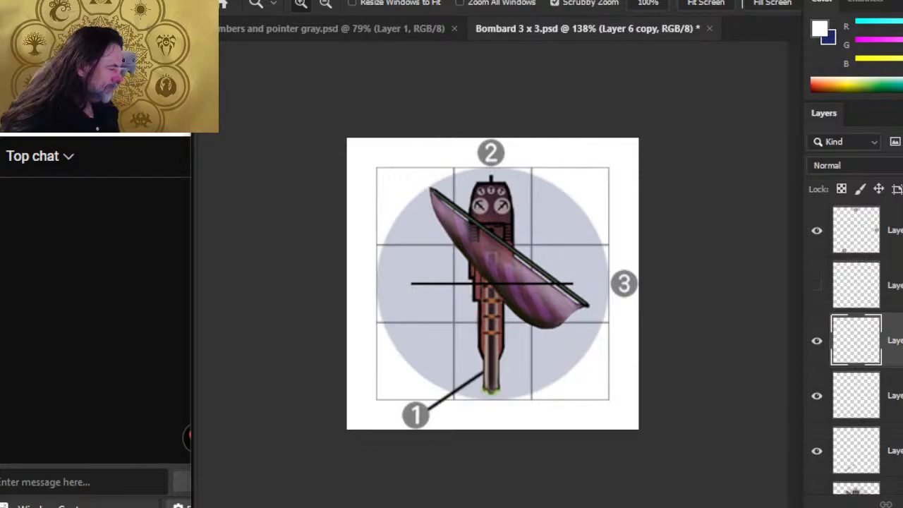
shift+click(892, 408)
key(v)
mouse_move(541, 332)
mouse_down()
mouse_move(561, 325)
mouse_move(571, 338)
mouse_move(557, 340)
mouse_move(565, 351)
mouse_up()
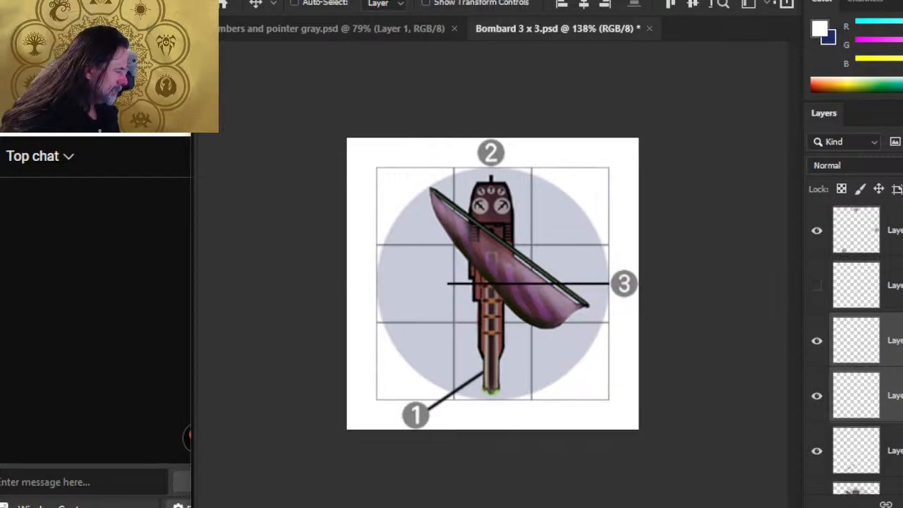
Step: Move the numbered markers layer beneath the horizontal line layers, keeping the markers in their original position
drag(892, 233, 891, 418)
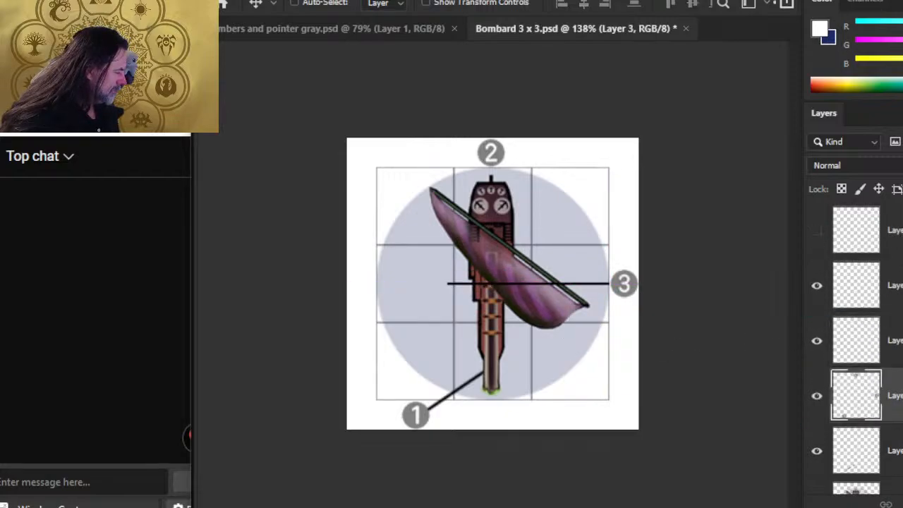
drag(584, 345, 592, 339)
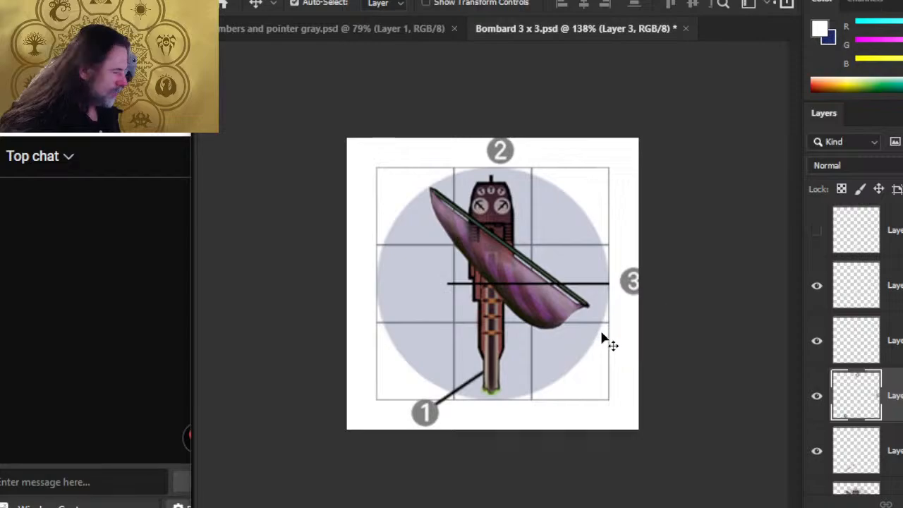
key(ctrl+z)
Step: Move the two visible horizontal lines together so their right ends sit at the number 3 marker's centre
shift+click(894, 285)
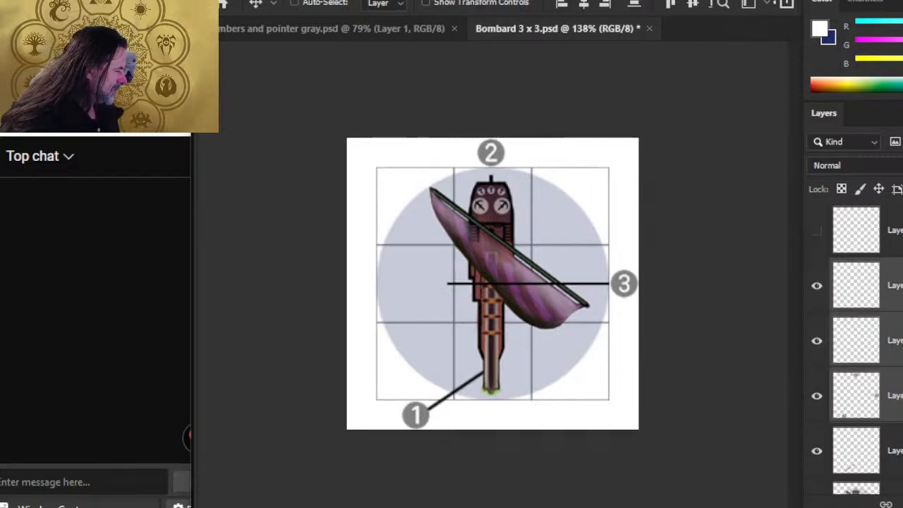
click(895, 340)
ctrl+click(894, 285)
drag(605, 352, 617, 347)
key(z)
mouse_move(635, 305)
mouse_down()
mouse_move(716, 316)
mouse_move(634, 307)
mouse_move(637, 314)
mouse_up()
key(v)
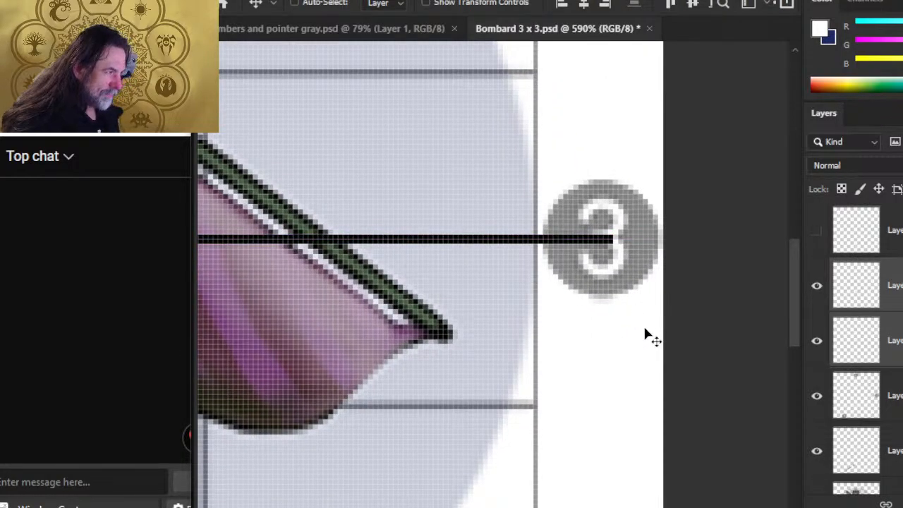
key(Up)
key(Down)
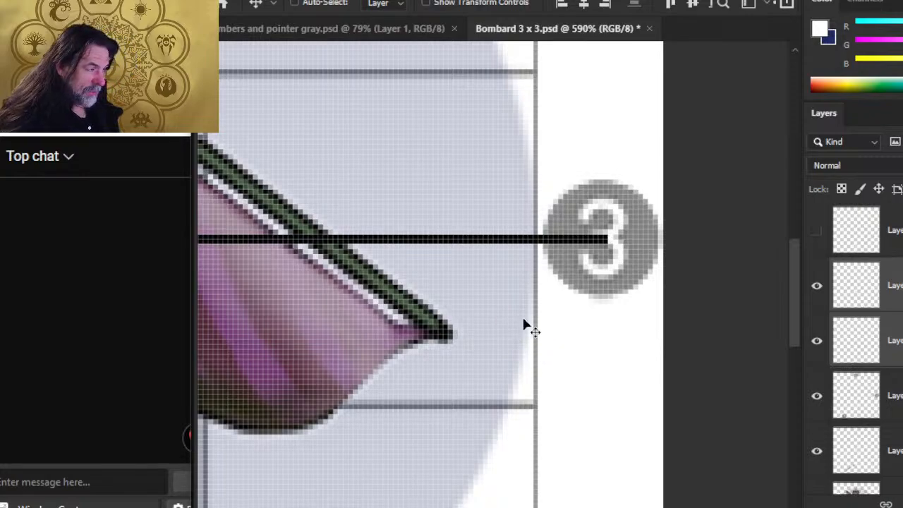
key(z)
drag(575, 333, 514, 326)
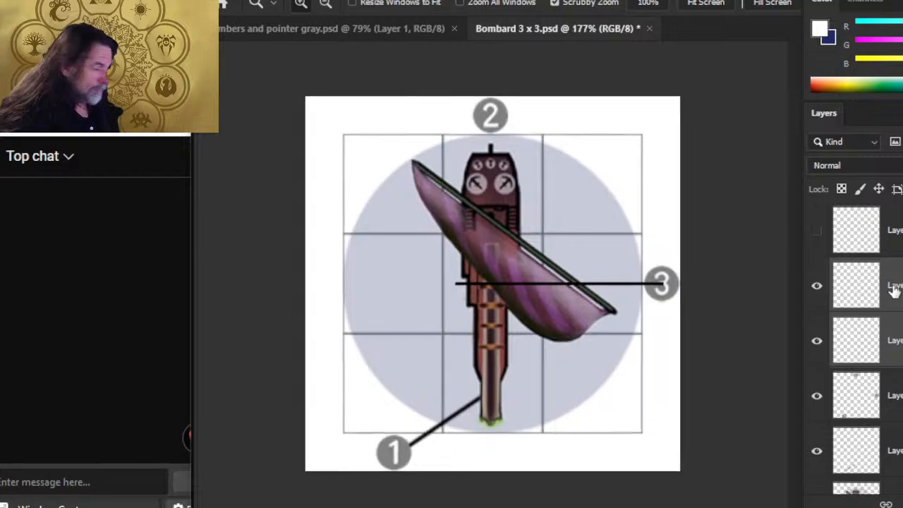
Step: Move only the upper visible line copy up to X 168.93 px, Y 96.15 px with a transform
click(872, 302)
key(l)
right_click(540, 220)
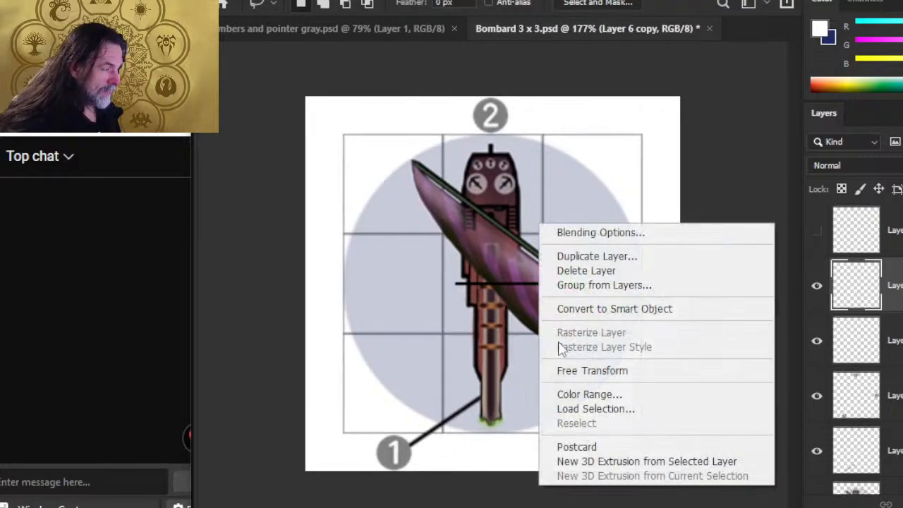
click(596, 371)
right_click(532, 210)
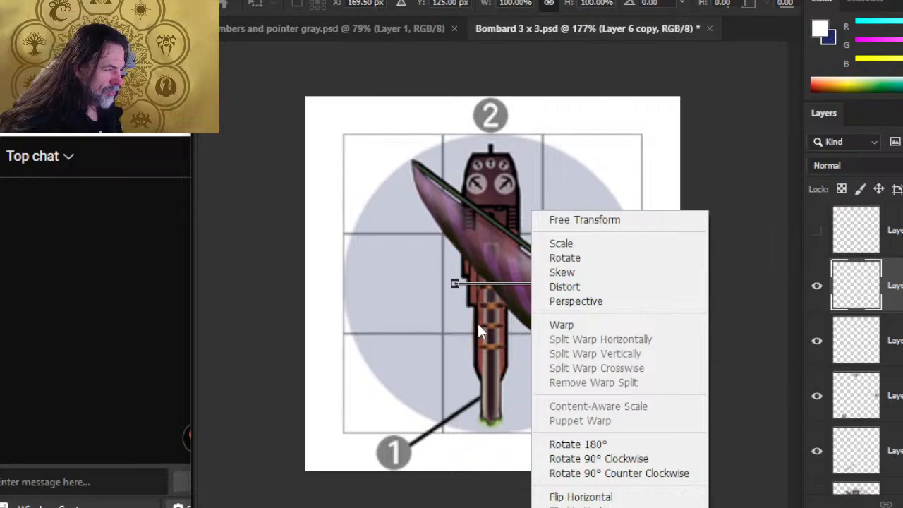
click(543, 274)
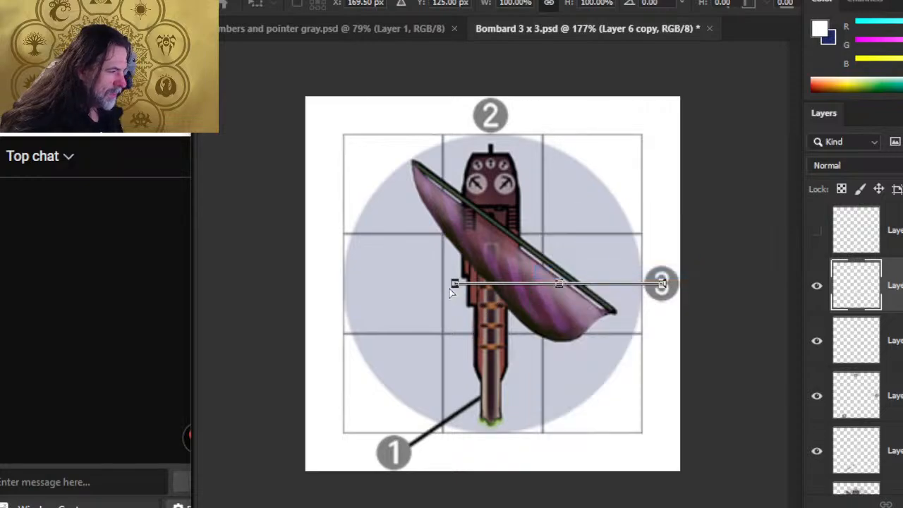
drag(455, 287, 454, 240)
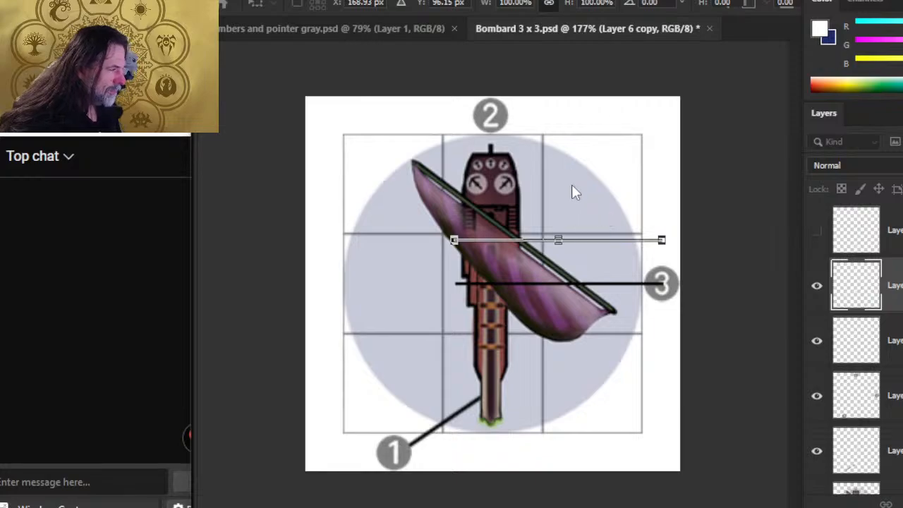
Step: Rotate the raised line copy to 22.43° so it slants down toward the number 3 marker, and apply the transform
right_click(575, 173)
click(637, 183)
mouse_move(637, 185)
mouse_down()
mouse_move(644, 159)
mouse_move(653, 181)
mouse_up()
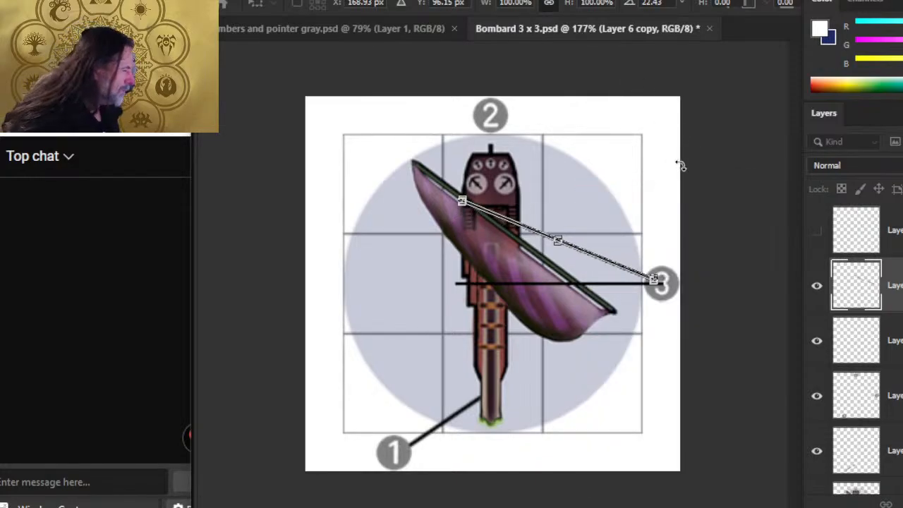
key(Return)
Step: Nudge the slanted line to X 175.00 px, Y 99.50 px so its lower end meets the number 3 marker's centre
key(Right)
key(Right)
key(Right)
key(Right)
key(Right)
key(Right)
key(Right)
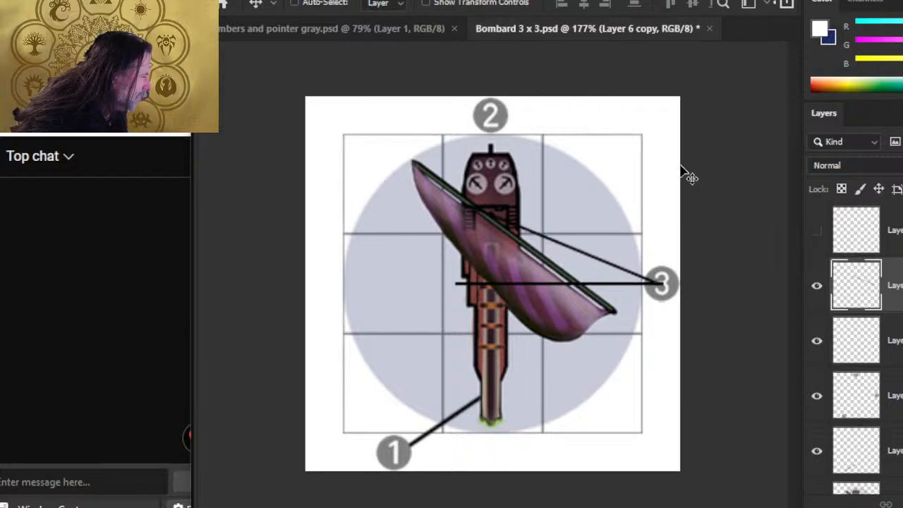
key(Right)
key(Right)
key(Right)
key(Right)
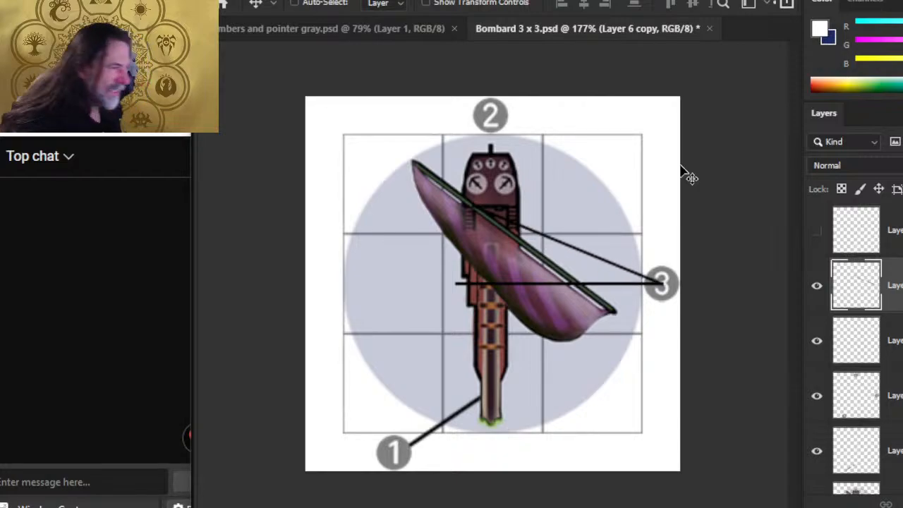
Step: Skew the slanted number 3 pointer line vertically so its far end rises onto the gun's dials, centring it at Y 85.00 px
key(l)
right_click(543, 181)
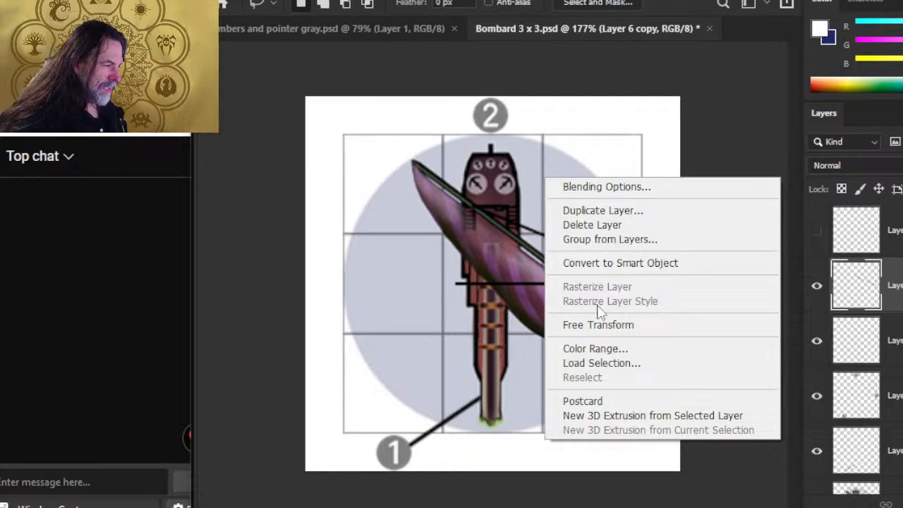
click(601, 327)
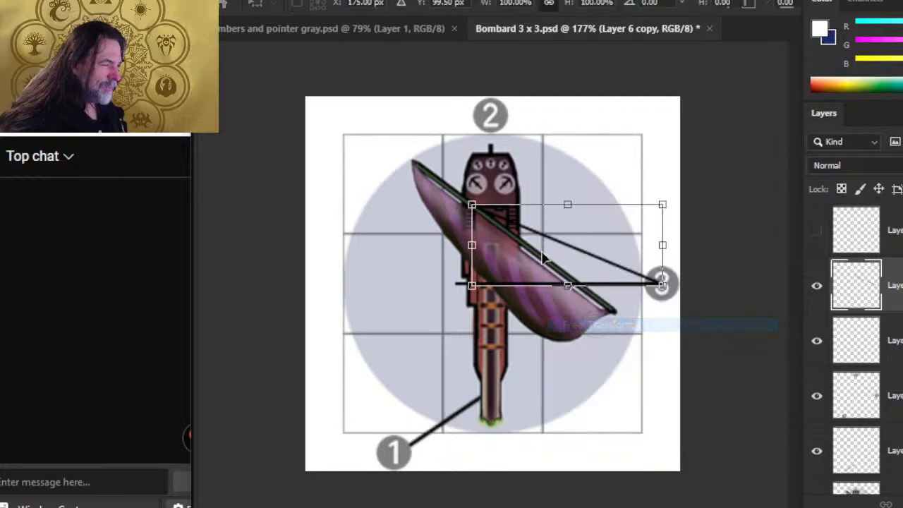
right_click(553, 173)
click(585, 248)
drag(484, 246, 473, 202)
key(Return)
key(l)
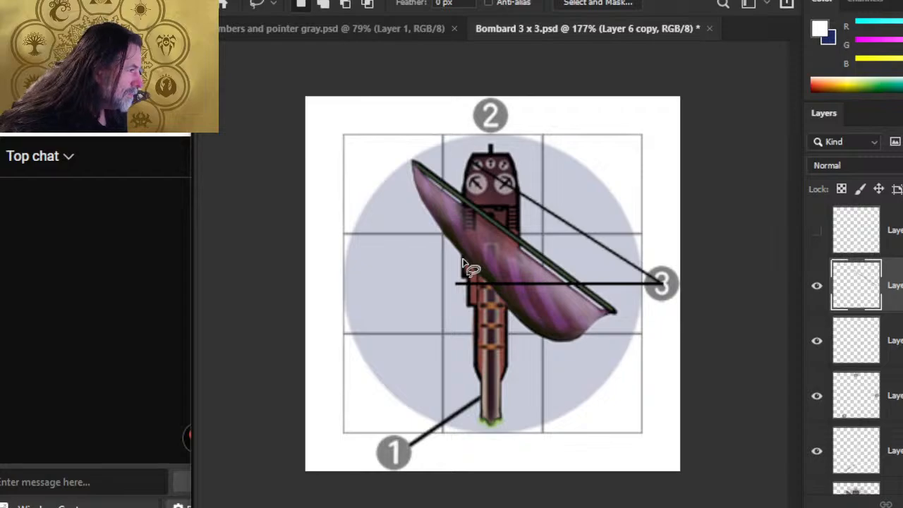
right_click(582, 149)
click(631, 294)
right_click(509, 170)
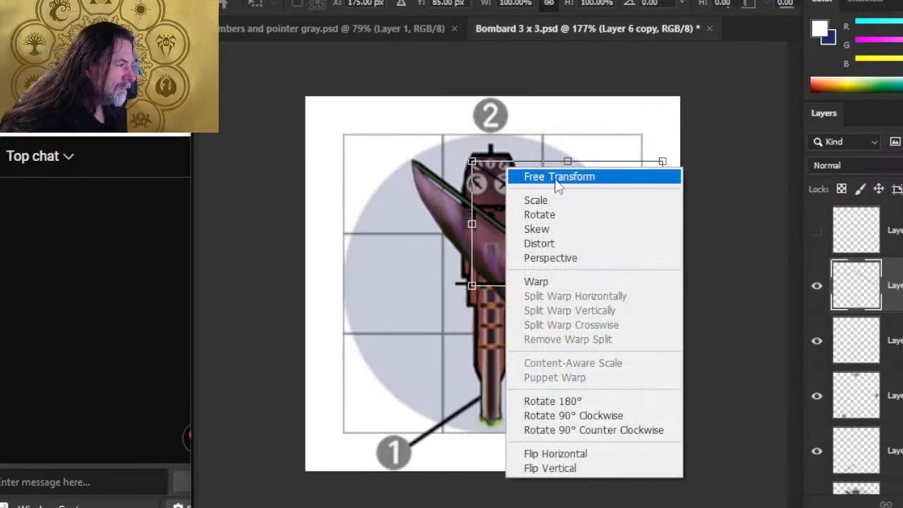
click(570, 230)
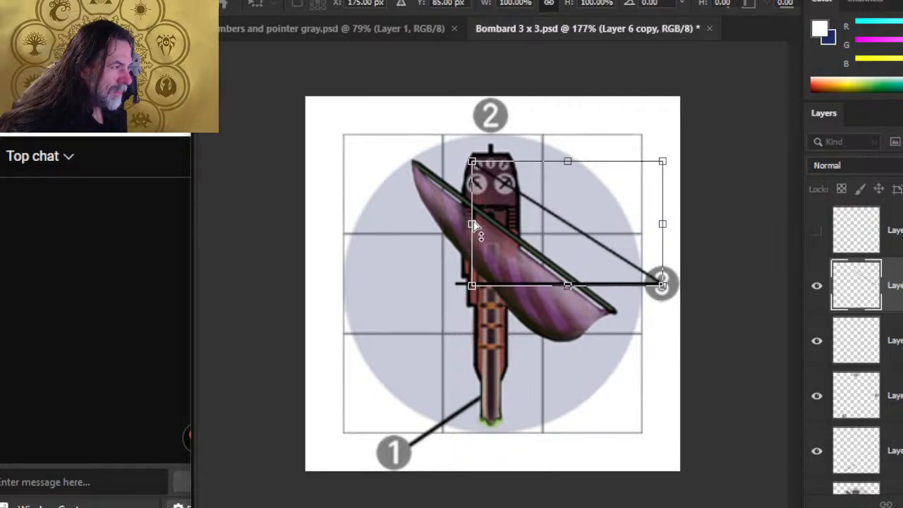
key(Return)
key(l)
key(z)
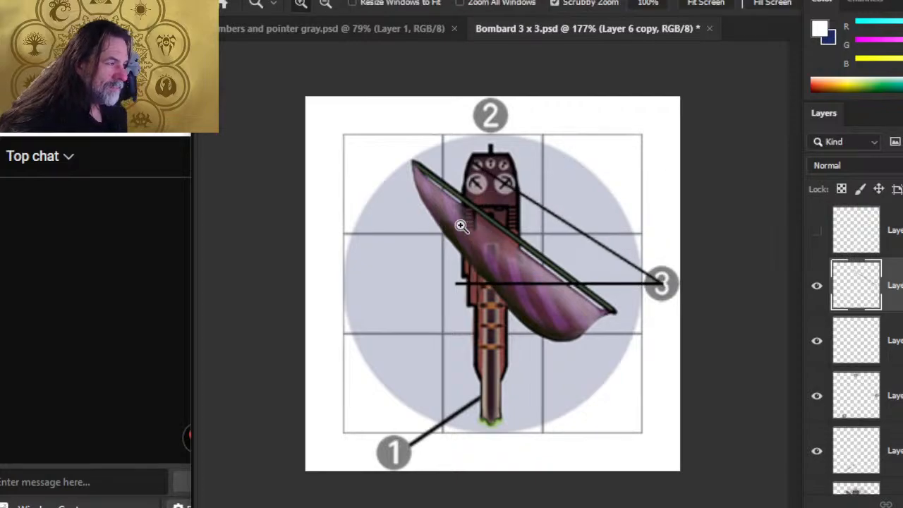
Step: Erase the far end of the upper number 3 pointer line so it stops on the gun's right-hand large dial
drag(460, 226, 604, 201)
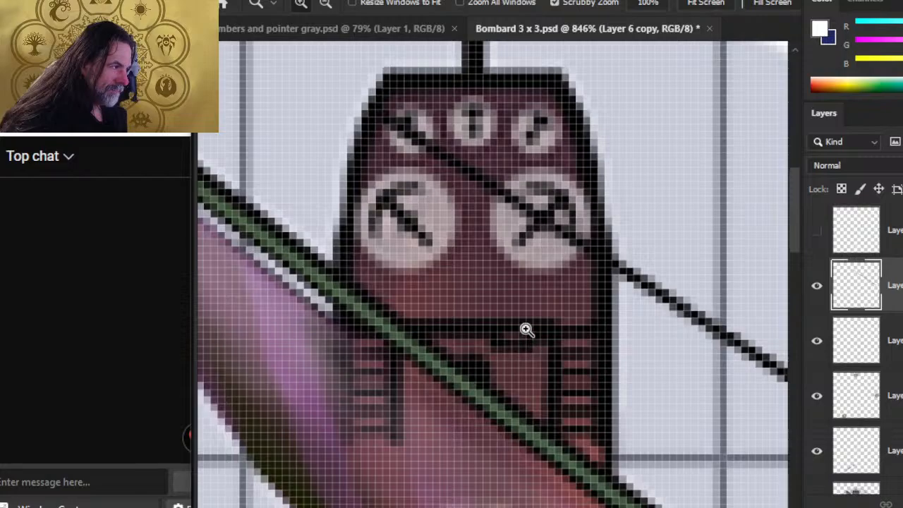
drag(600, 343, 491, 330)
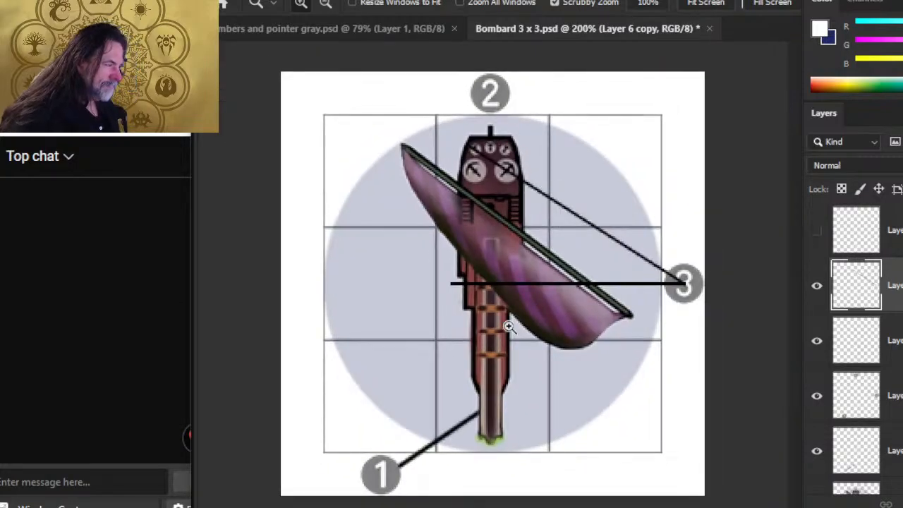
key(e)
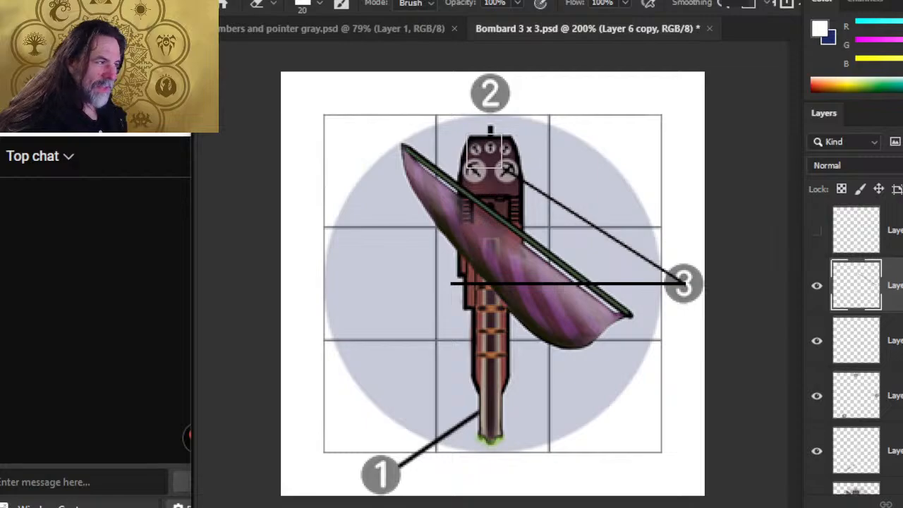
Step: Rotate the horizontal number 3 pointer line on Layer 6 by 8.75° and move its end onto the number 3 marker's centre
click(882, 357)
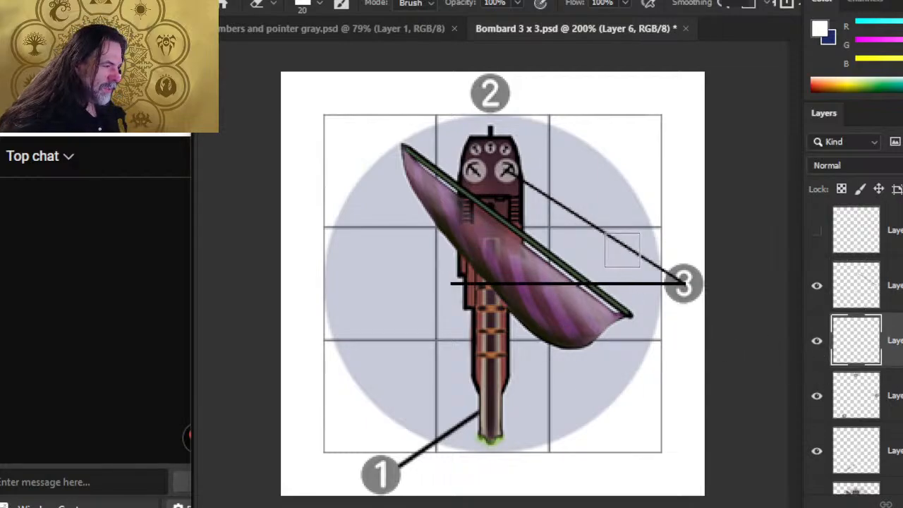
key(l)
right_click(628, 241)
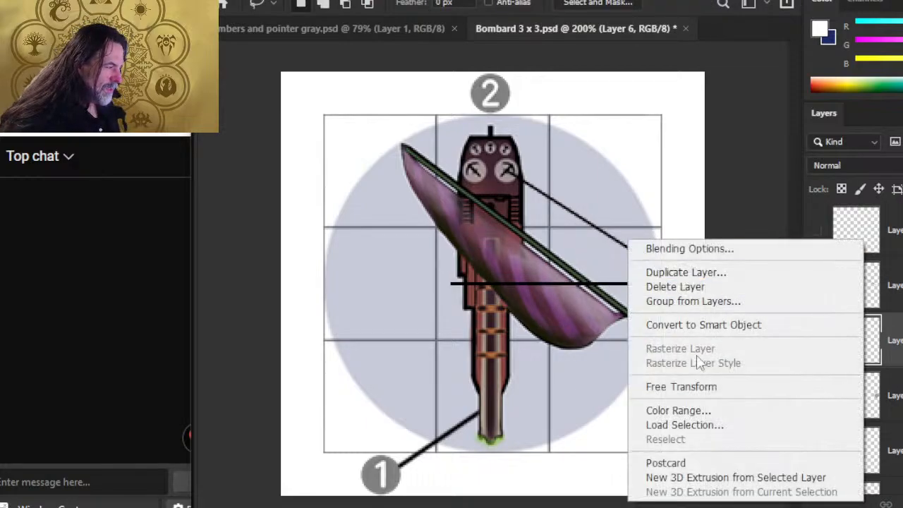
click(725, 395)
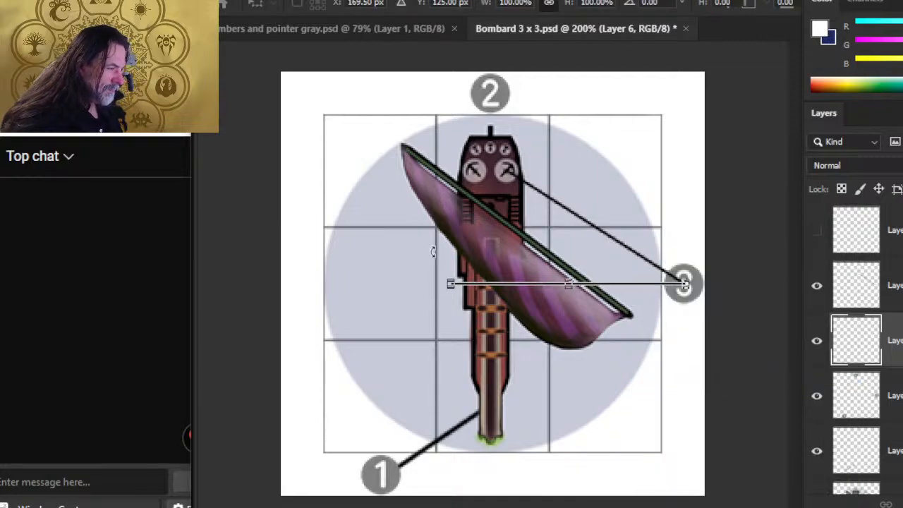
drag(484, 215, 496, 237)
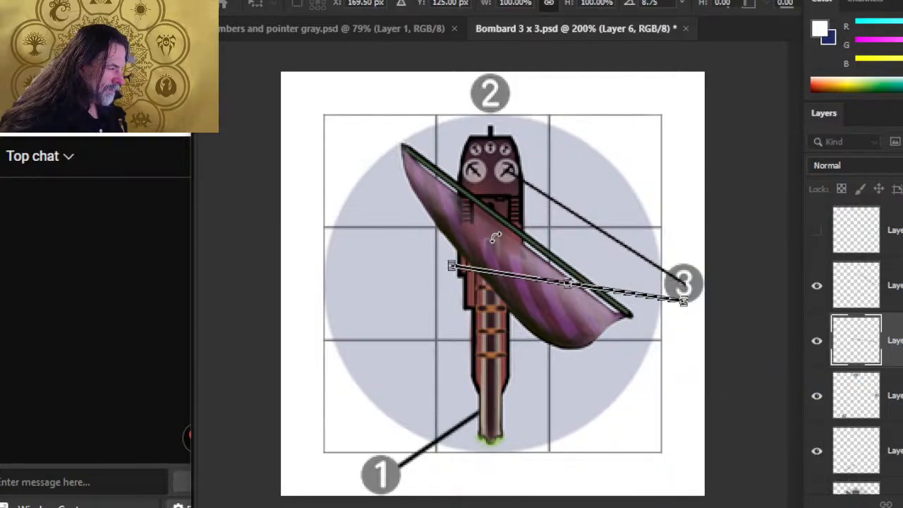
key(Return)
key(v)
drag(677, 414, 680, 394)
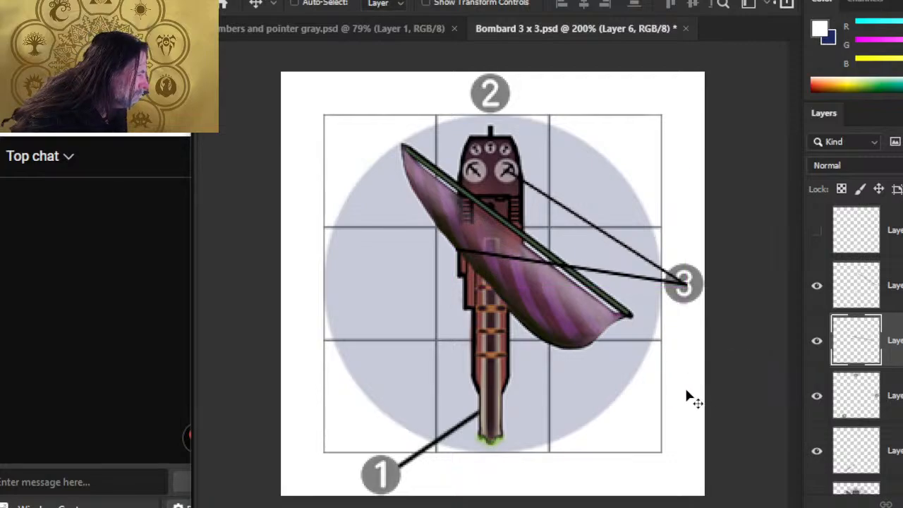
key(l)
right_click(550, 317)
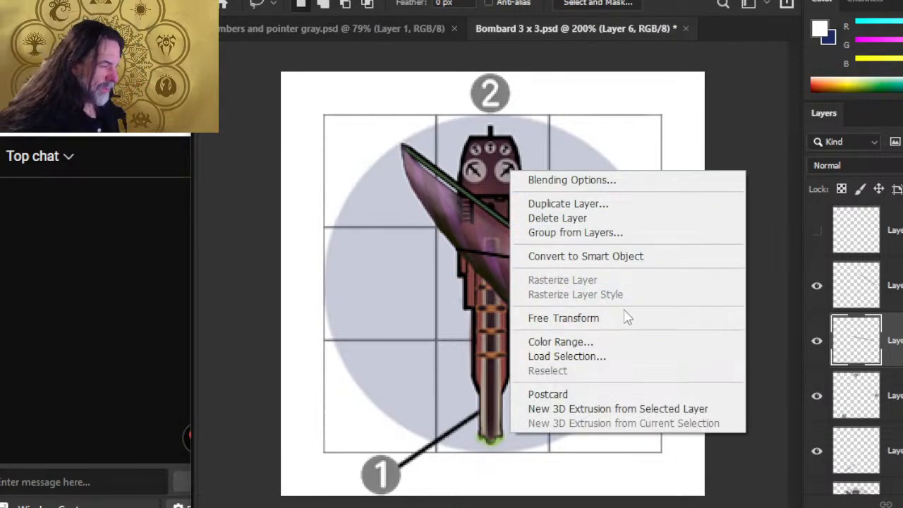
click(625, 317)
right_click(539, 247)
click(585, 216)
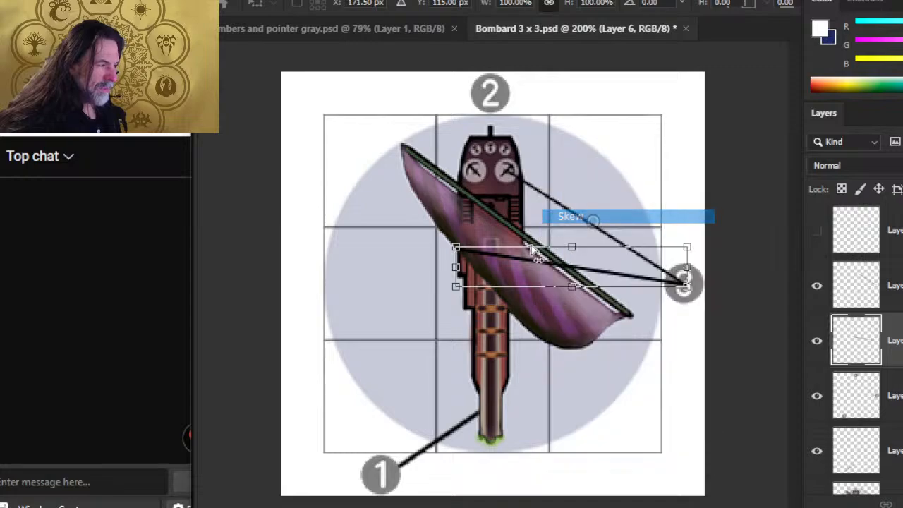
drag(457, 258, 468, 210)
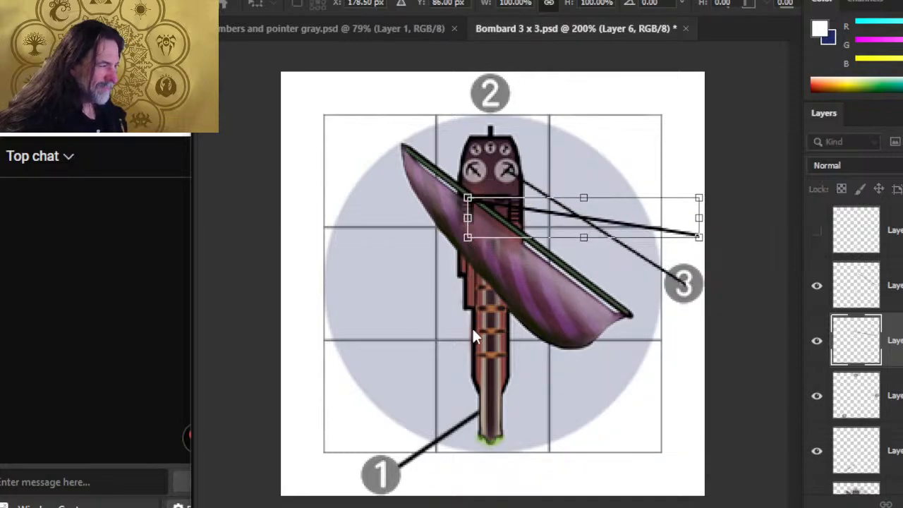
key(Escape)
right_click(413, 293)
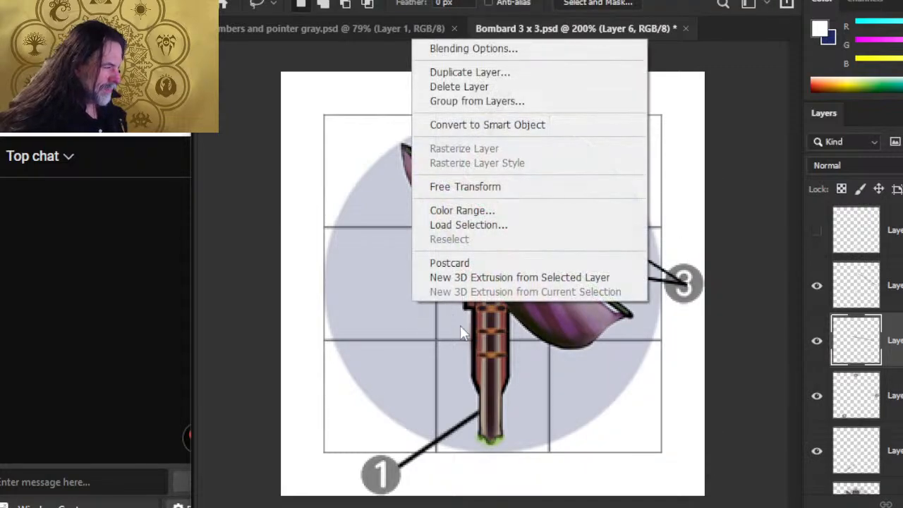
click(508, 187)
right_click(471, 181)
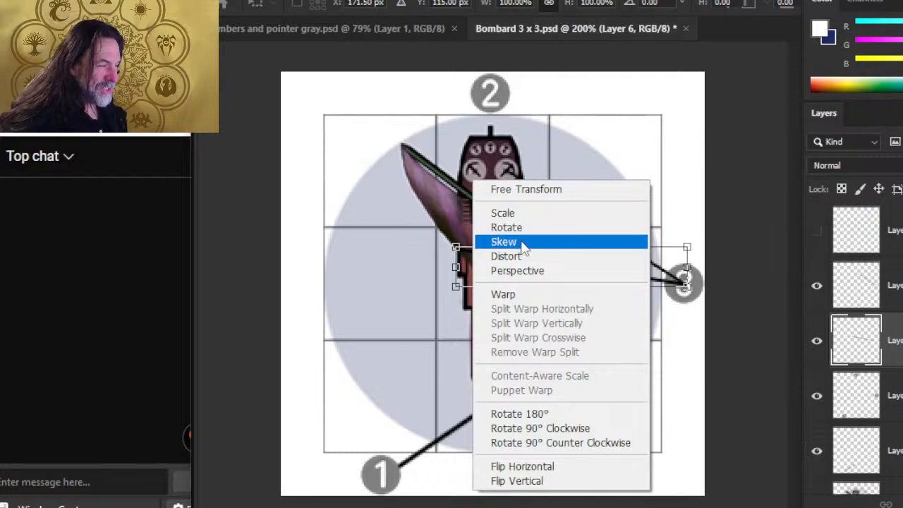
click(522, 240)
drag(457, 272, 459, 236)
key(Escape)
Step: Skew the lower number 3 pointer line vertically so its far end rises across the gun's left-hand large dial
right_click(443, 251)
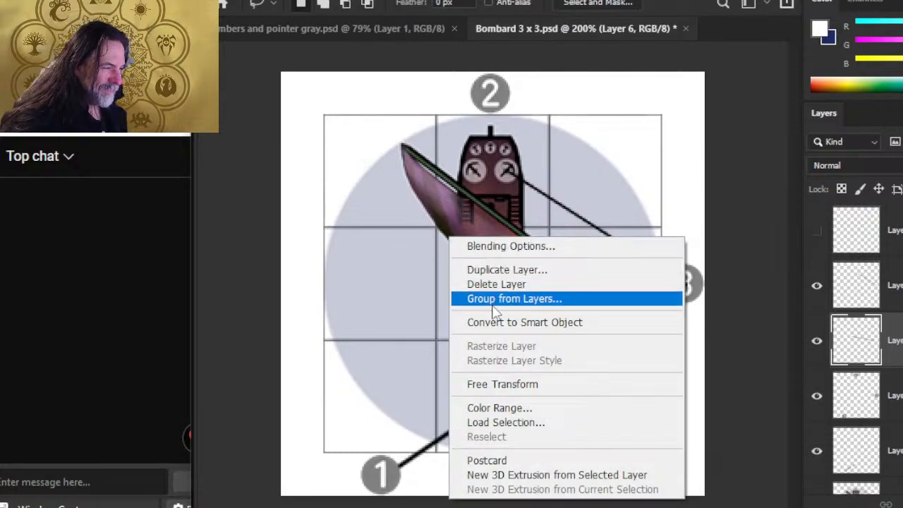
click(508, 383)
right_click(452, 261)
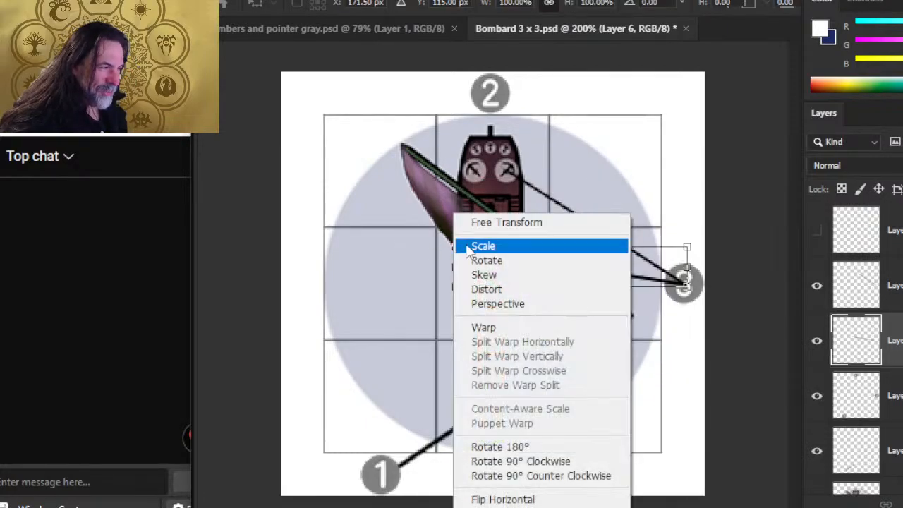
click(514, 275)
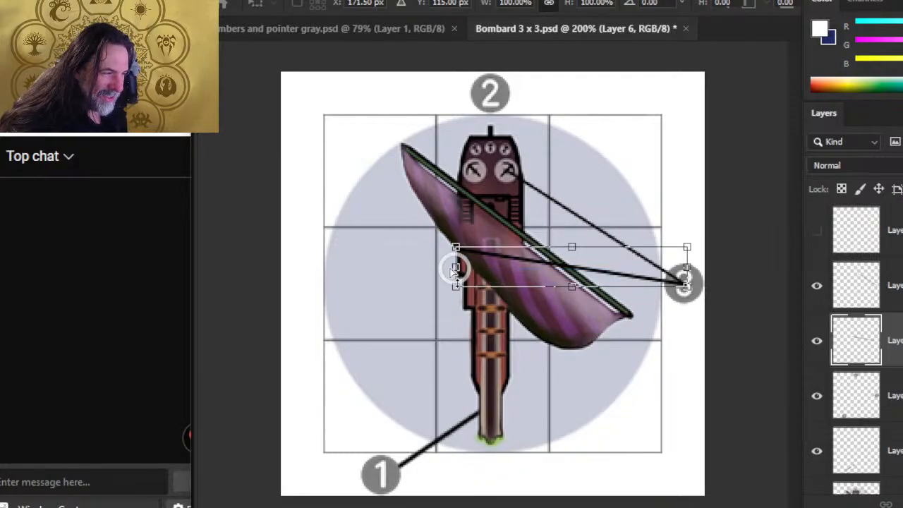
drag(456, 269, 470, 178)
key(Return)
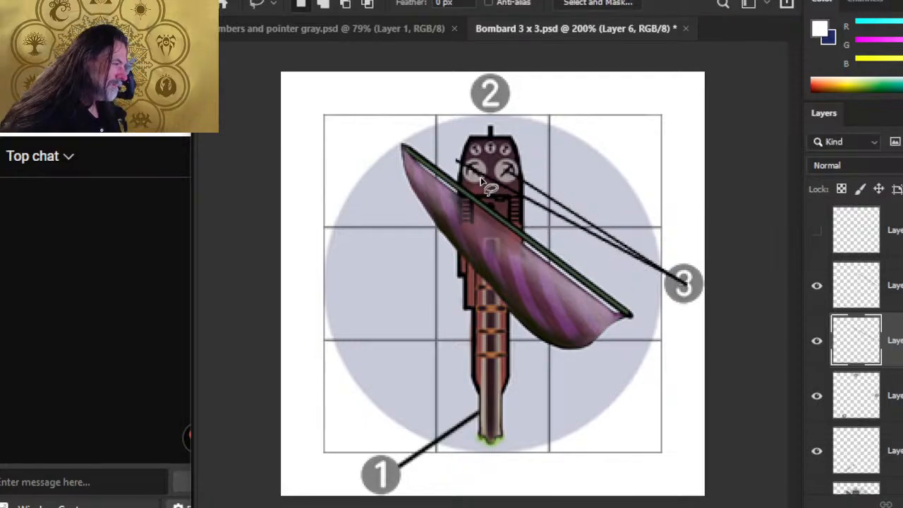
Step: Move the numbered markers layer above the number 3 pointer lines and erase the Layer 6 line's far end across the left-hand dial
drag(893, 395, 893, 271)
click(891, 395)
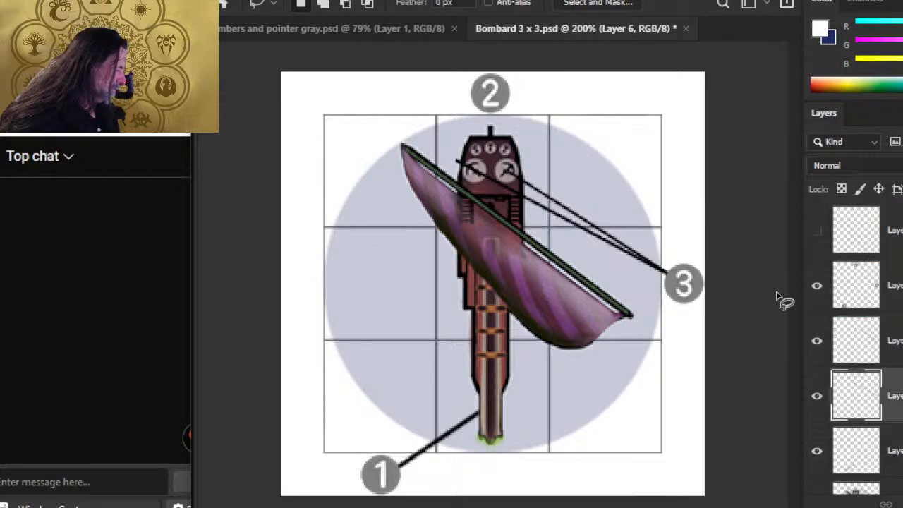
key(e)
click(453, 151)
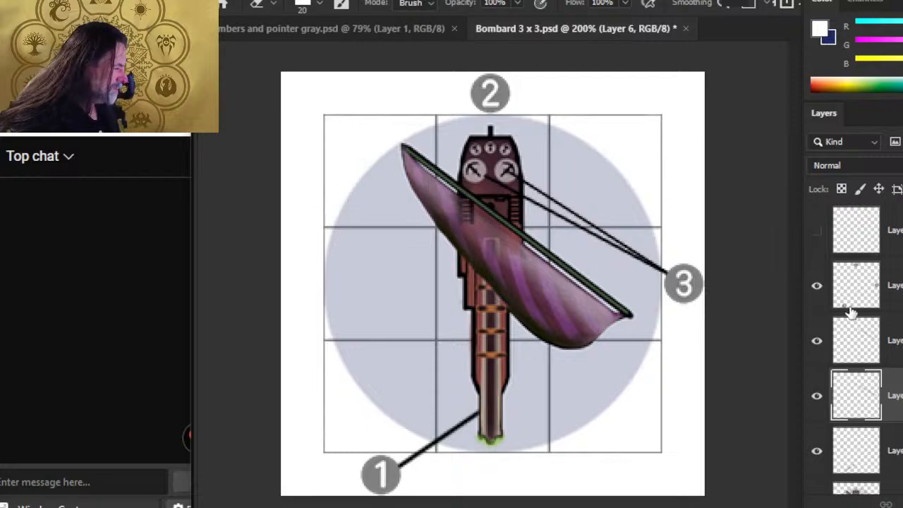
click(817, 297)
click(817, 289)
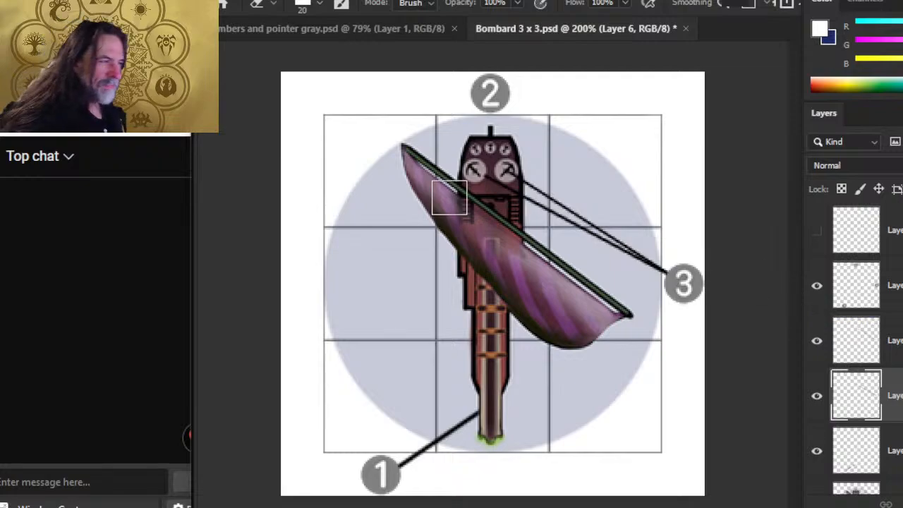
Step: Erase the upper number 3 pointer line's end over the right-hand large dial so the line stops at the gun's edge
key(z)
drag(473, 172, 619, 137)
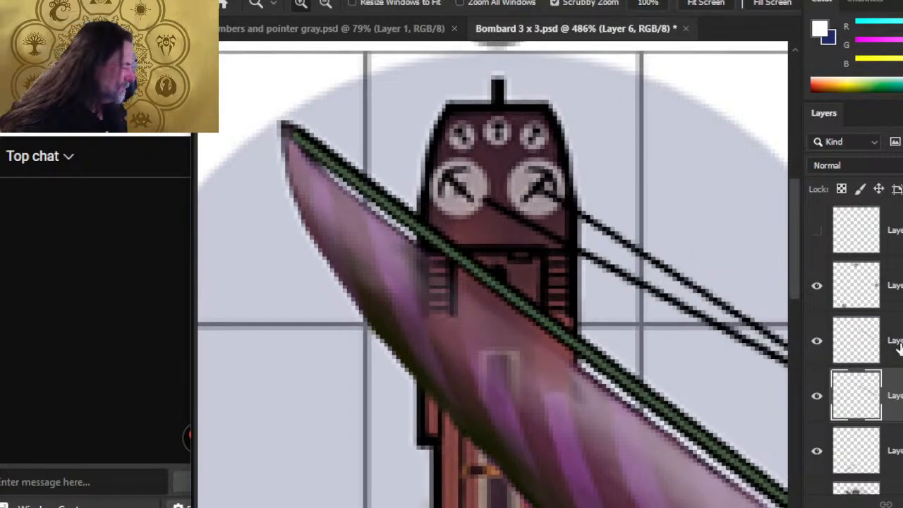
click(868, 329)
key(e)
drag(502, 172, 507, 167)
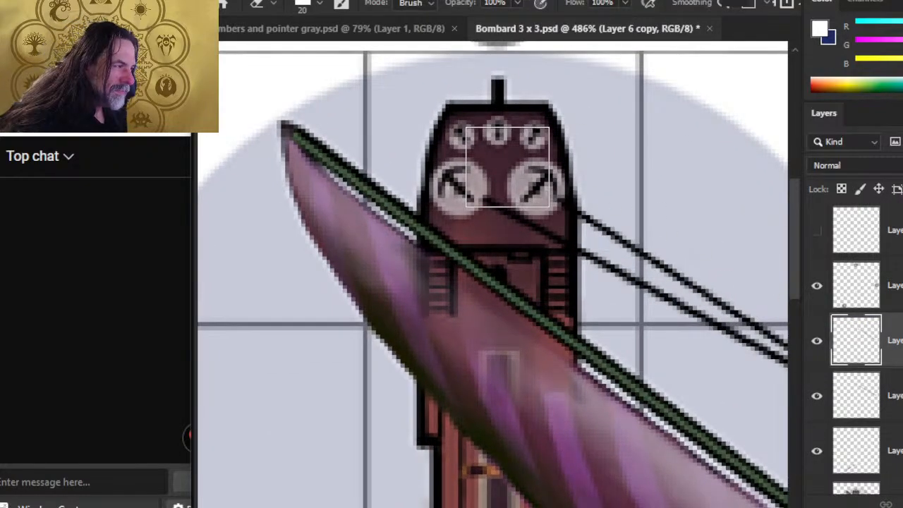
key(ctrl+z)
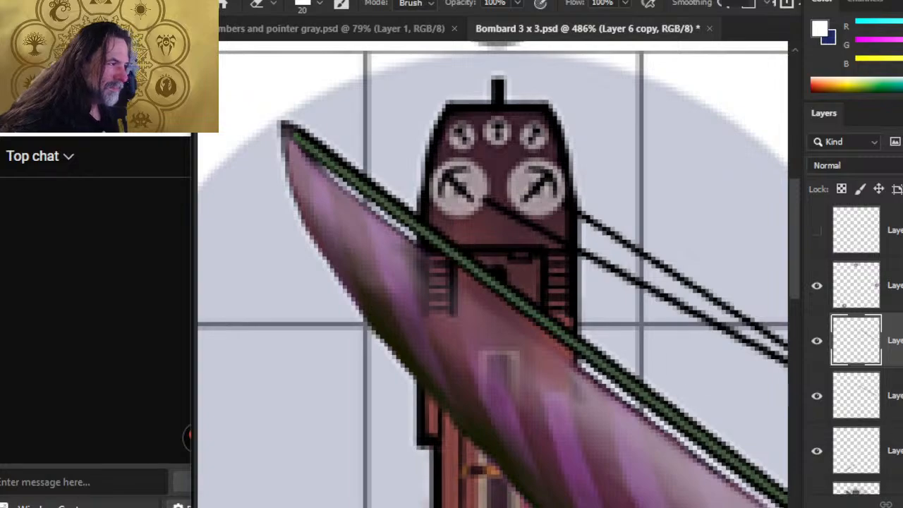
click(868, 396)
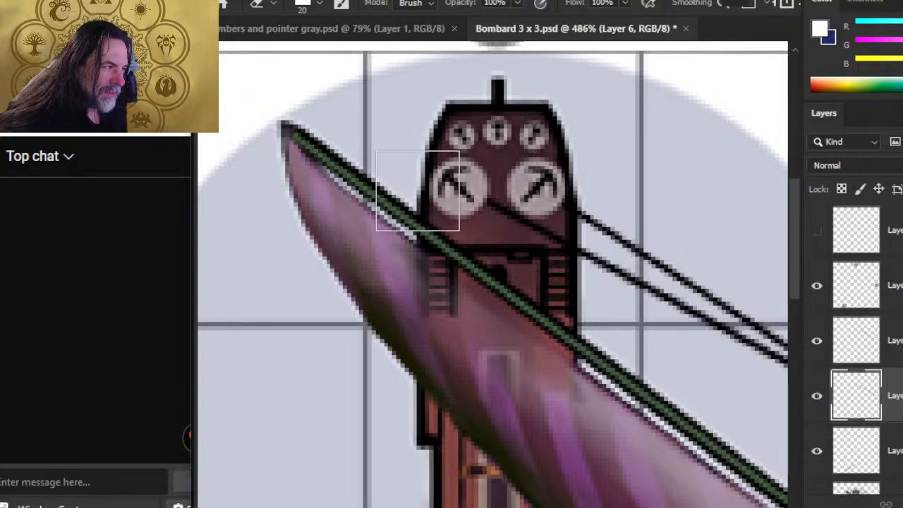
key(z)
drag(663, 302, 561, 269)
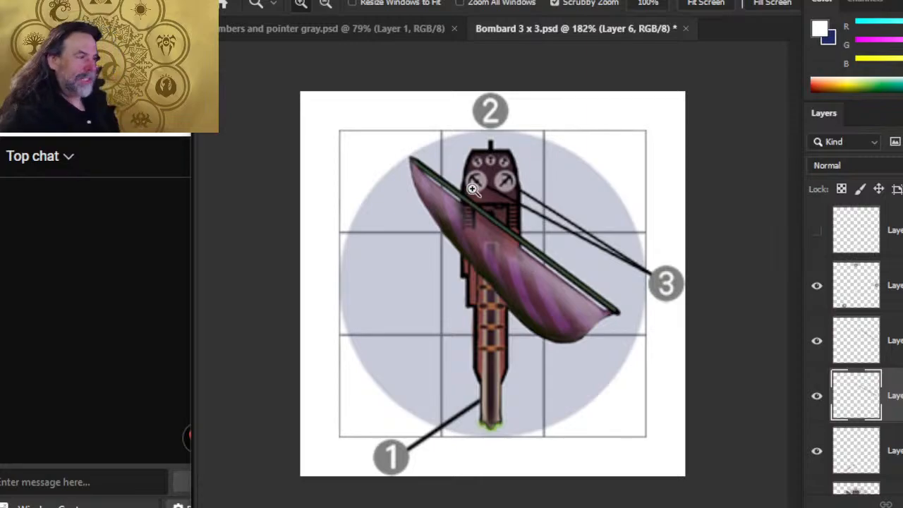
drag(560, 306, 497, 314)
drag(527, 285, 604, 375)
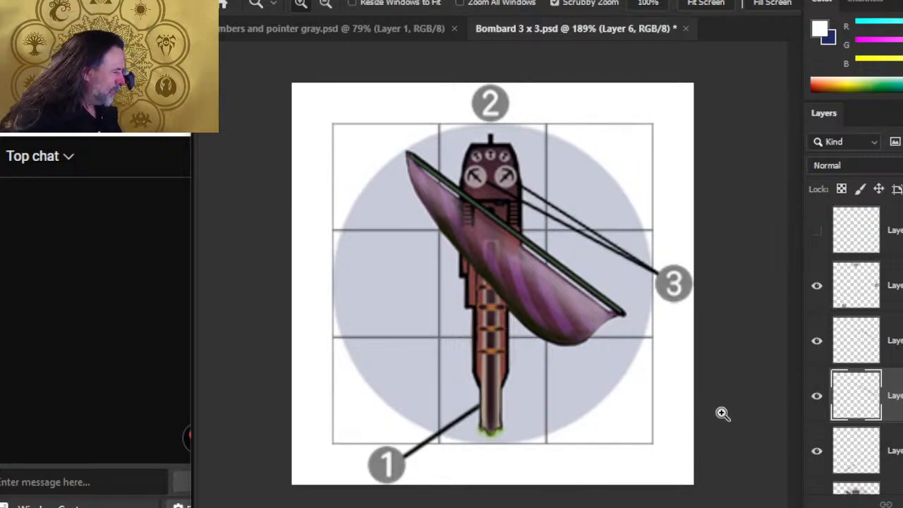
Step: Hide both number 3 pointer line layers and the number 1 pointer line layer, keeping the numbered markers visible
click(817, 341)
click(817, 396)
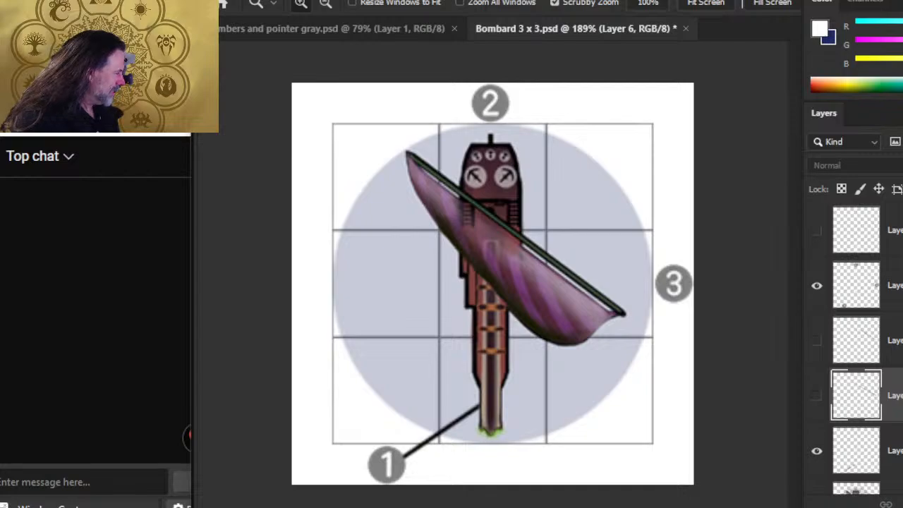
scroll(817, 353, down, 3)
click(816, 318)
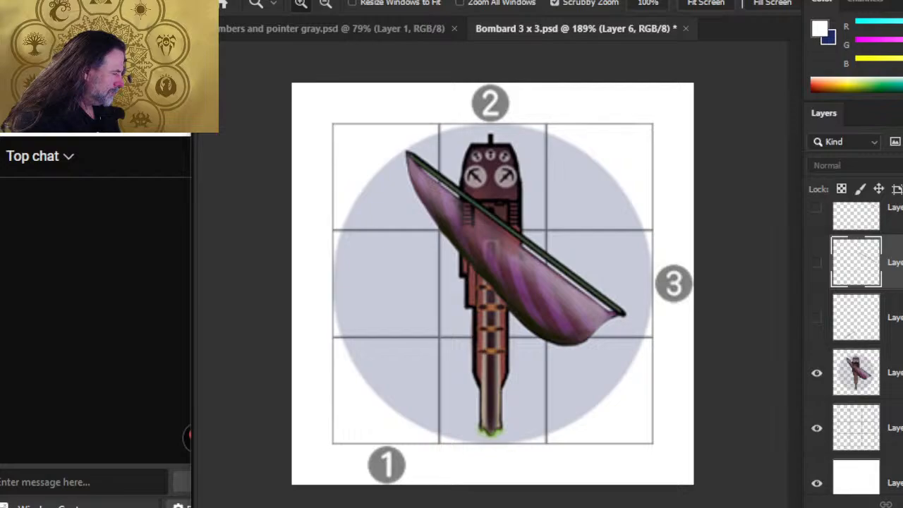
scroll(855, 349, up, 3)
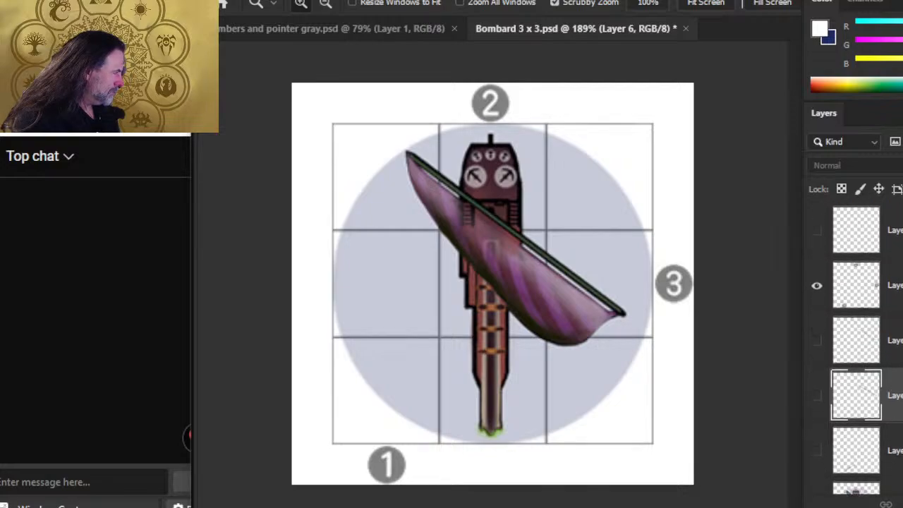
click(816, 288)
click(817, 285)
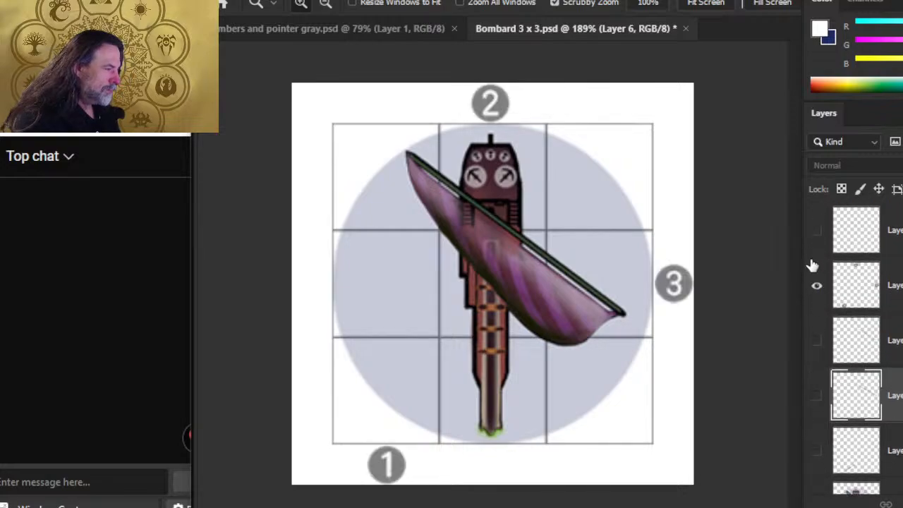
click(816, 233)
click(816, 231)
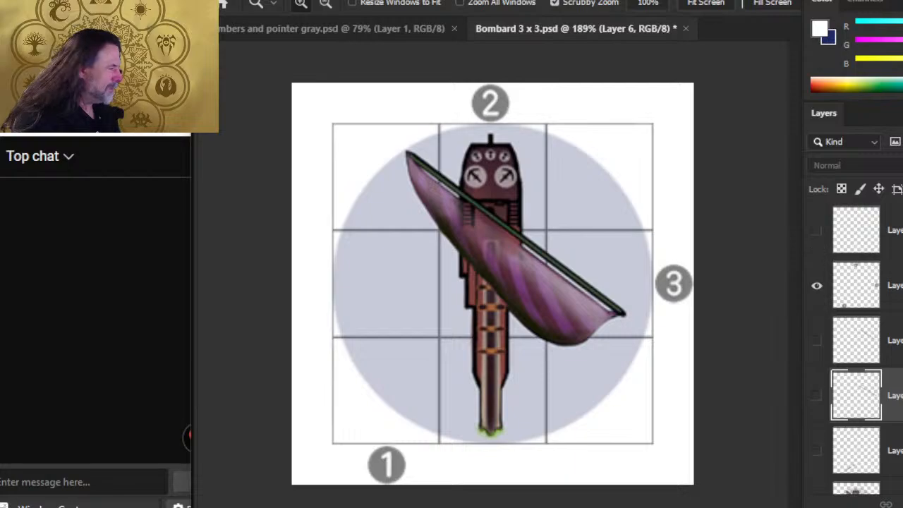
Step: Show the spare horizontal line on Layer 6 copy 2 and duplicate that layer
click(856, 233)
click(816, 231)
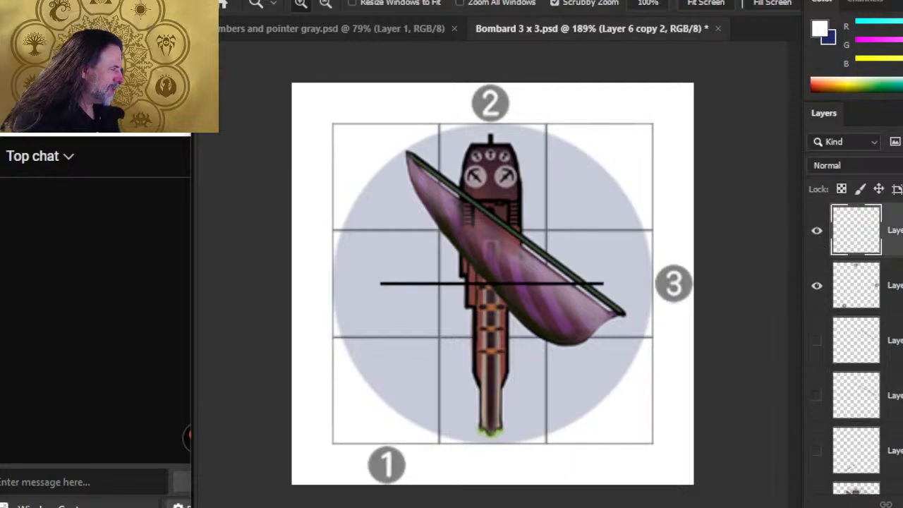
right_click(893, 231)
click(804, 27)
key(Return)
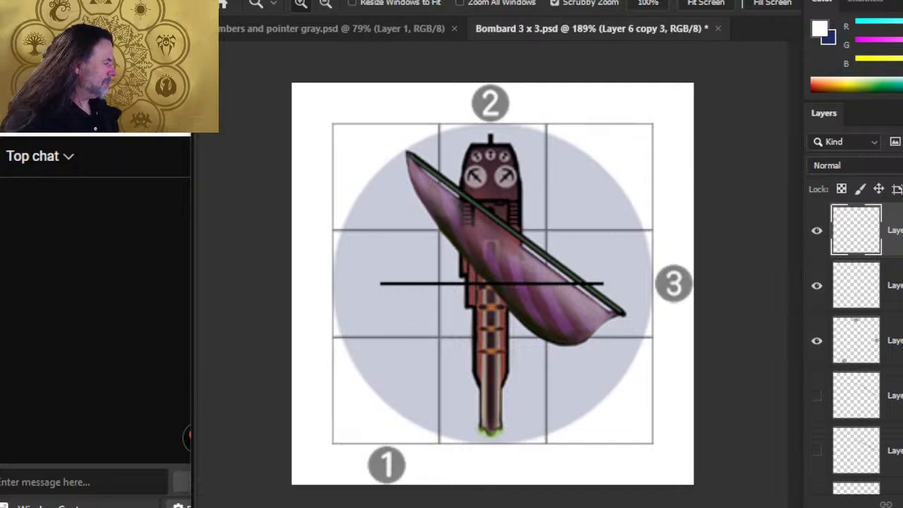
Step: Paint the duplicated horizontal line on Layer 6 copy 3 white within its own outline, then tone it down to gray
ctrl+click(857, 233)
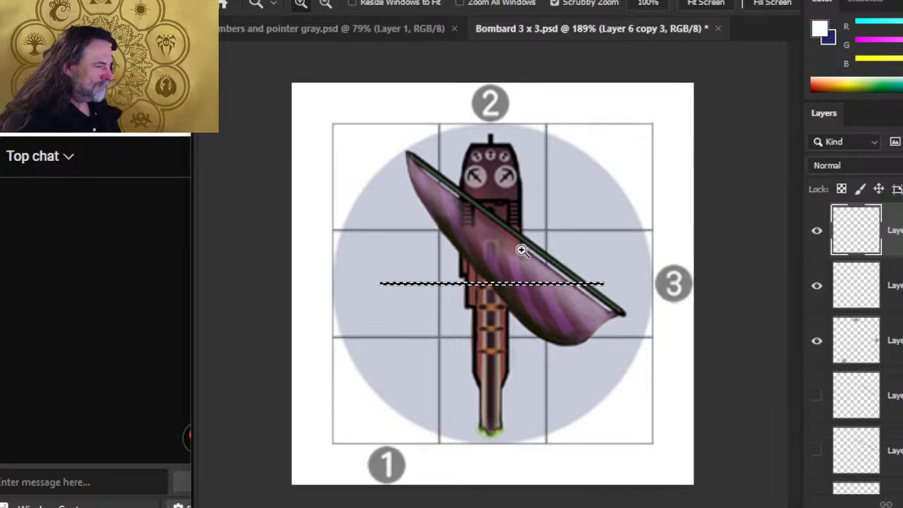
key(b)
key(bracketright)
key(bracketright)
key(bracketright)
key(bracketright)
key(bracketright)
key(bracketright)
key(bracketright)
key(bracketright)
key(bracketright)
key(bracketright)
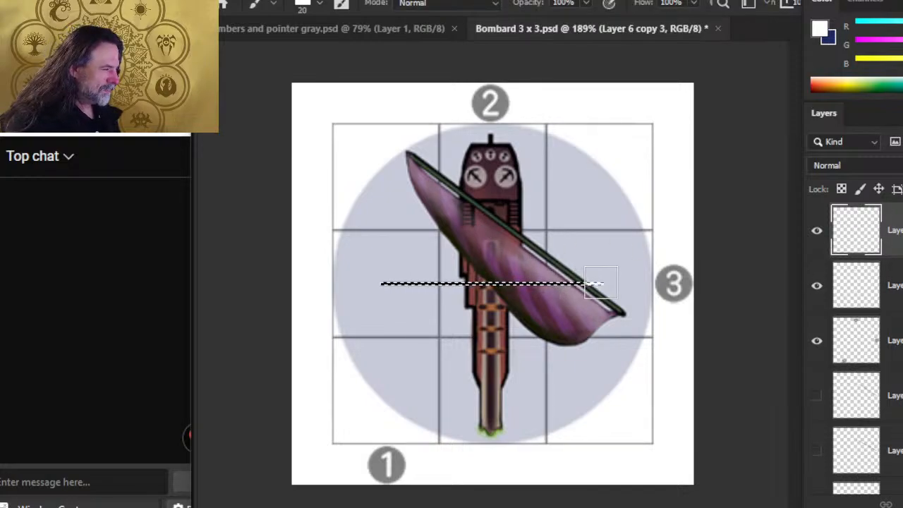
drag(601, 282, 576, 284)
key(ctrl+d)
key(l)
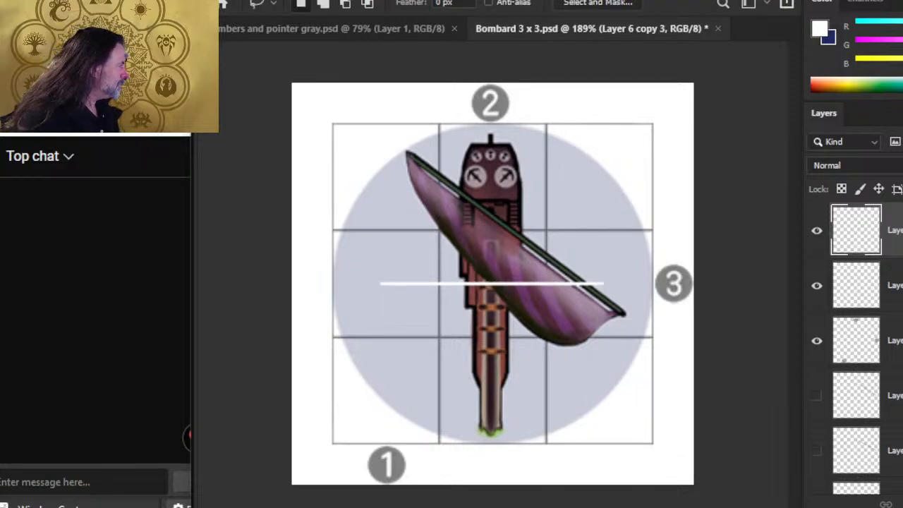
key(ctrl+u)
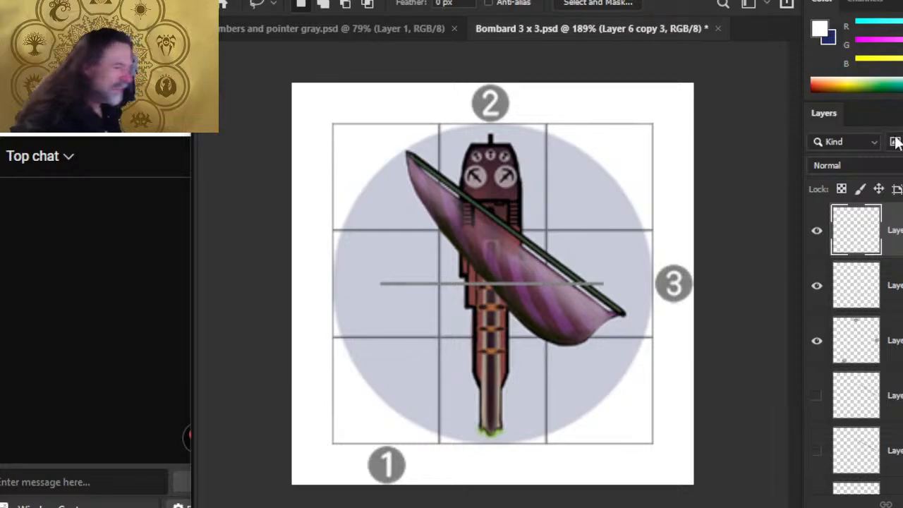
Step: Group the gray line with the line layer beneath it and move the group so its end meets marker 3
click(899, 302)
shift+click(898, 230)
key(ctrl+g)
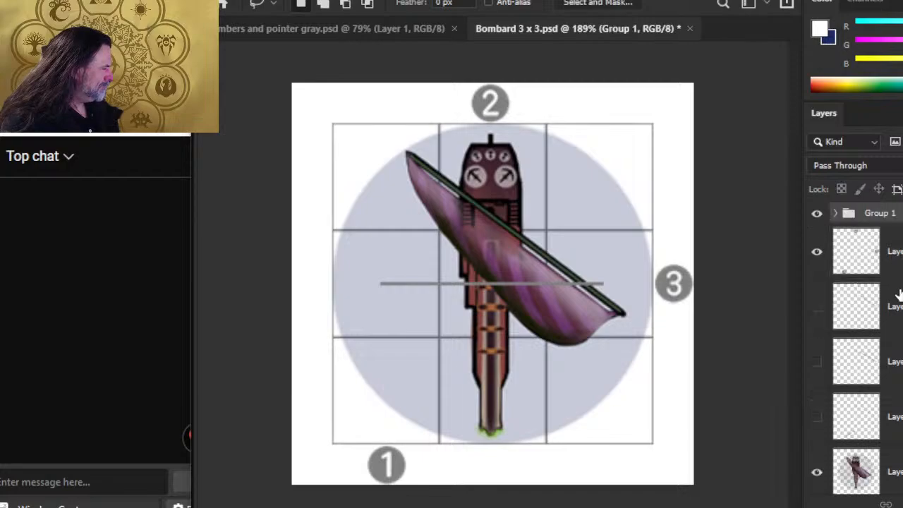
key(v)
drag(584, 365, 656, 358)
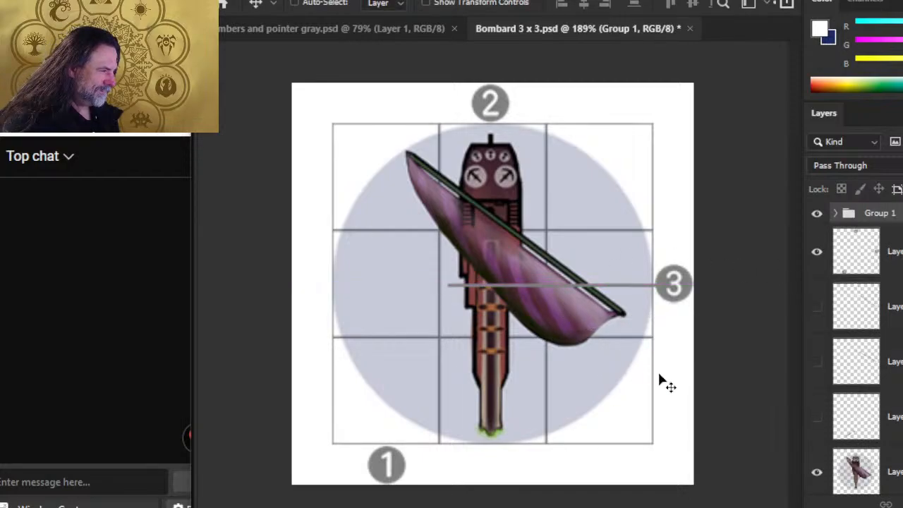
drag(647, 389, 653, 378)
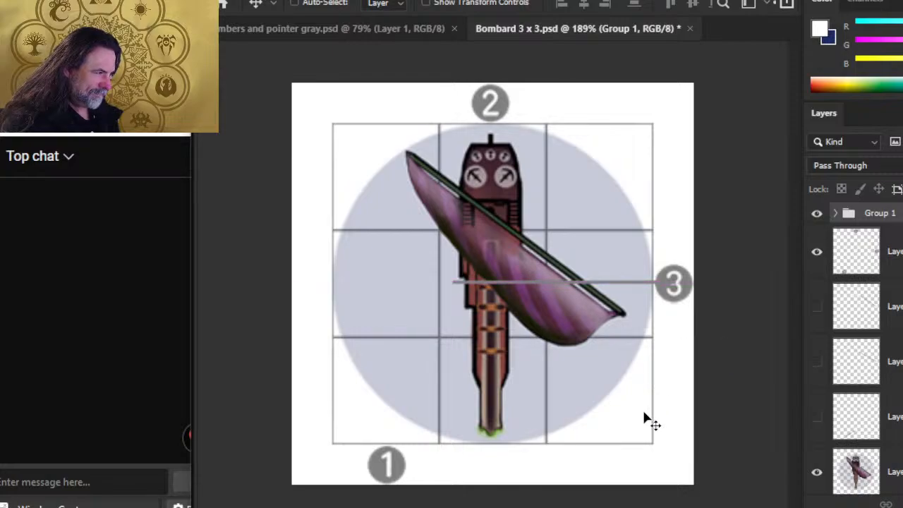
Step: Duplicate Group 1 under the name Group 1 copy and hide the original group
key(l)
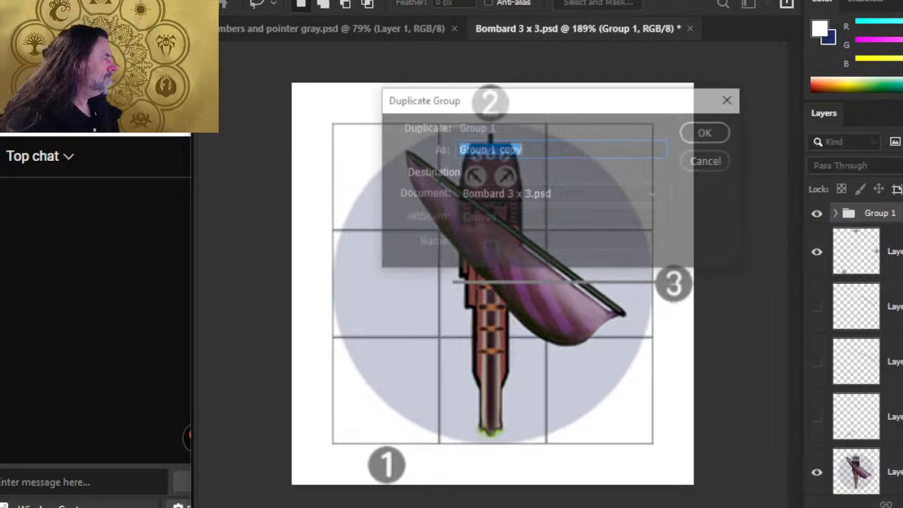
key(Return)
click(817, 238)
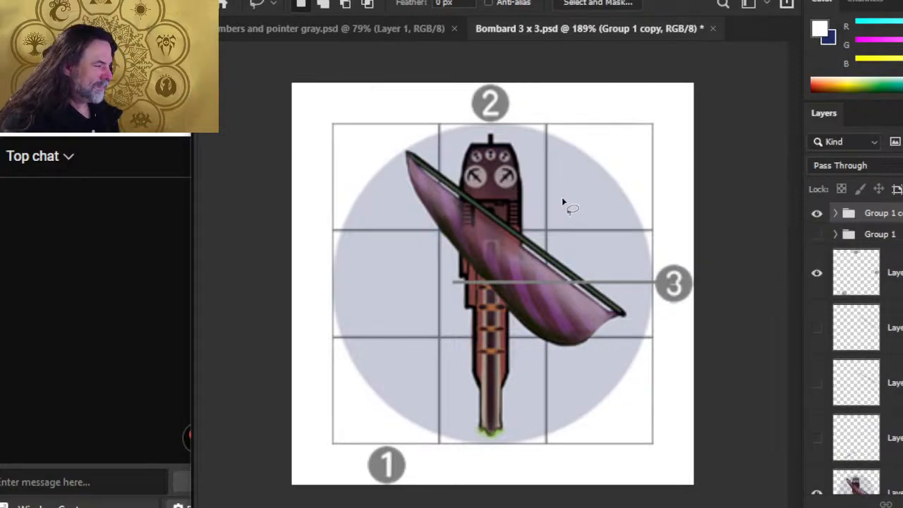
Step: Slant the copied pointer line from marker 3 up to the gun's left-hand large dial and align it with the marker
right_click(602, 208)
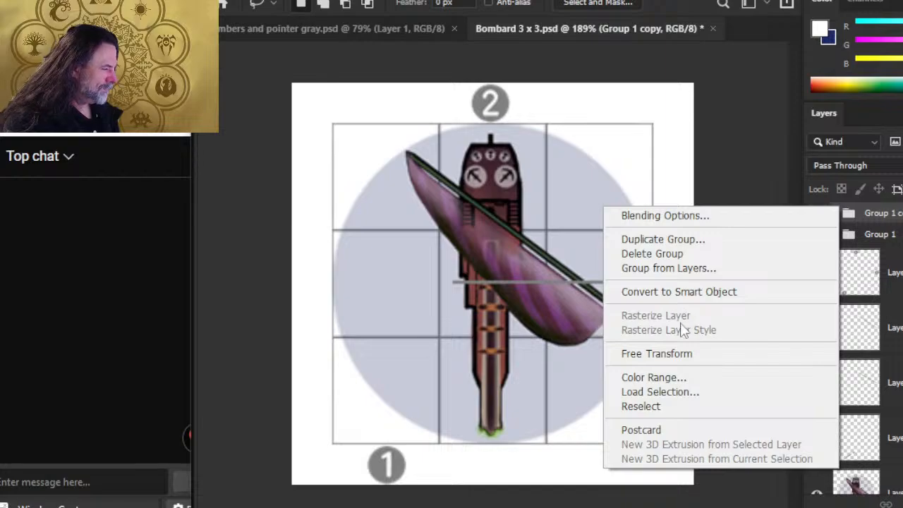
click(676, 354)
drag(679, 184, 701, 247)
key(Return)
drag(691, 397, 704, 339)
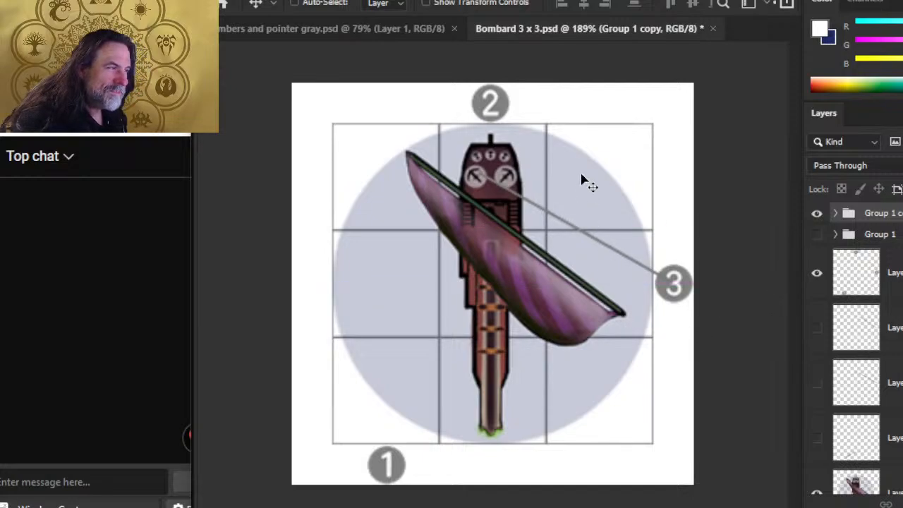
Step: Skew the inner end of the number 3 pointer line slightly downward over the left-hand large dial
key(l)
right_click(599, 158)
click(683, 303)
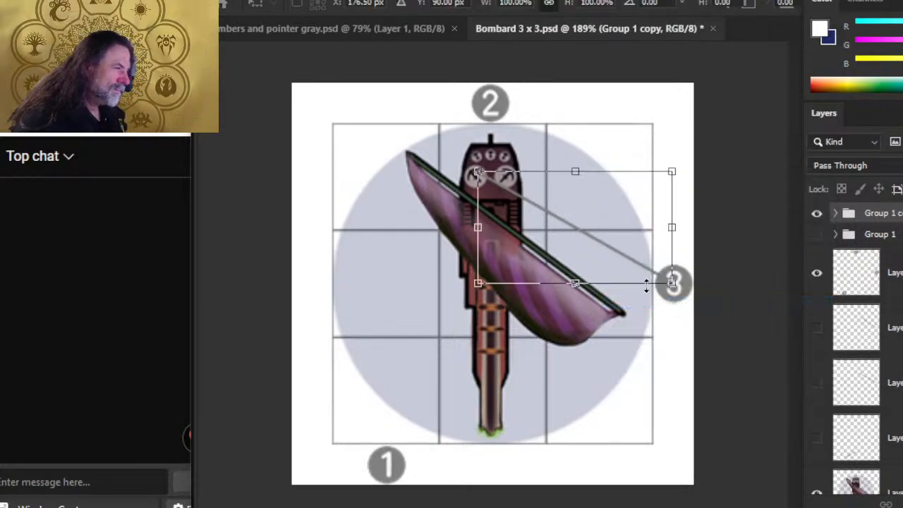
right_click(502, 189)
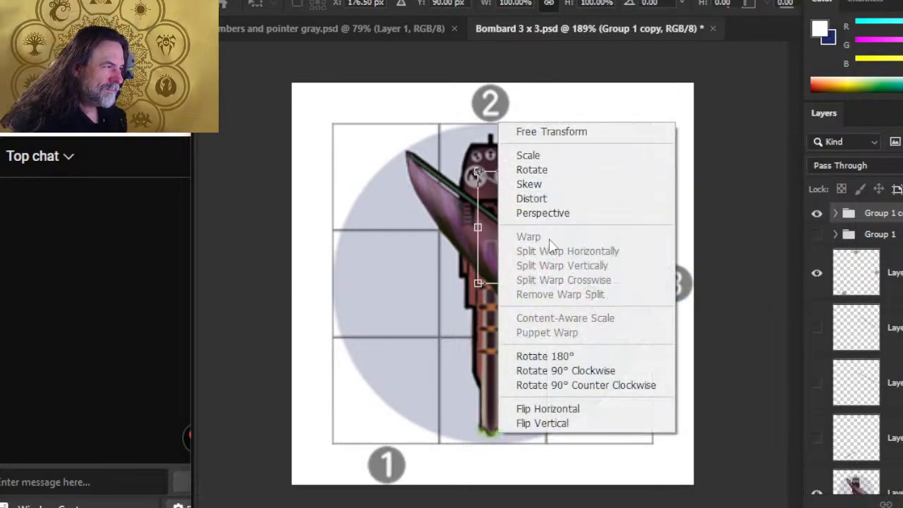
click(541, 185)
drag(480, 237, 477, 233)
drag(476, 231, 479, 229)
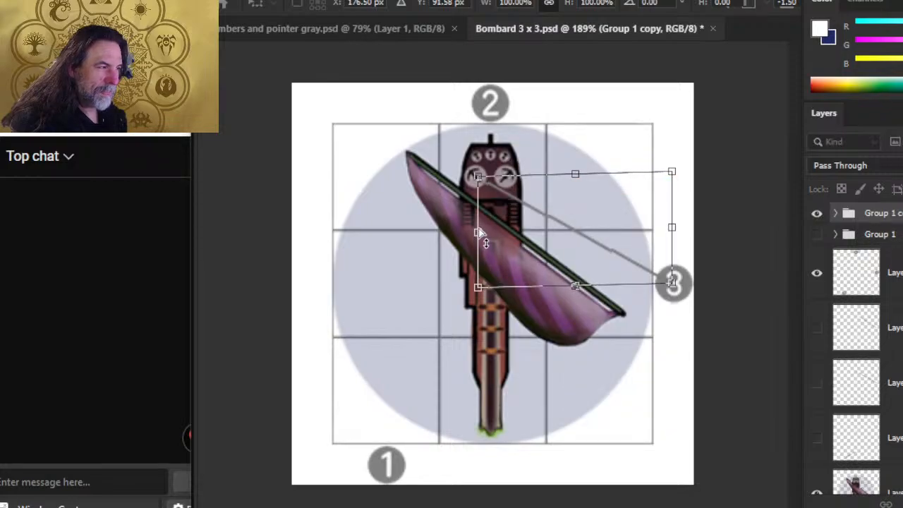
key(Return)
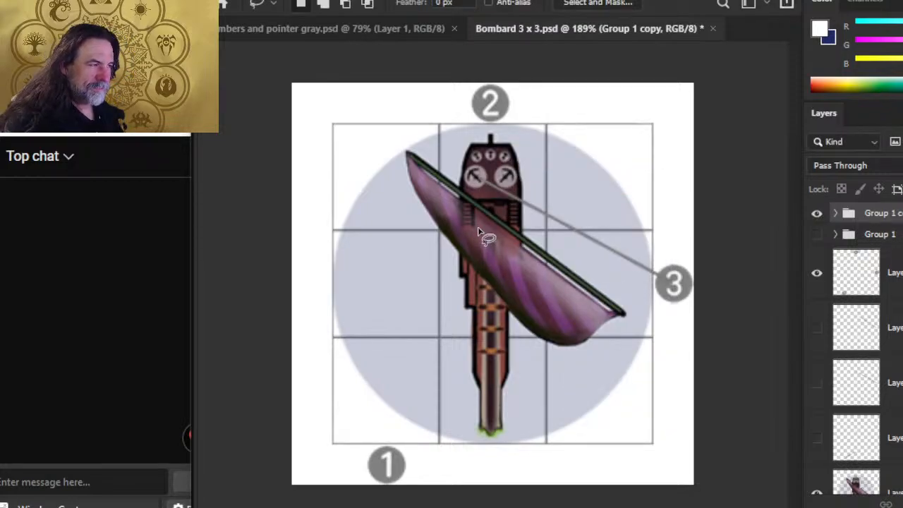
Step: Nudge the number 3 pointer line group down 3 pixels against the left-hand large dial
key(z)
drag(478, 158, 564, 202)
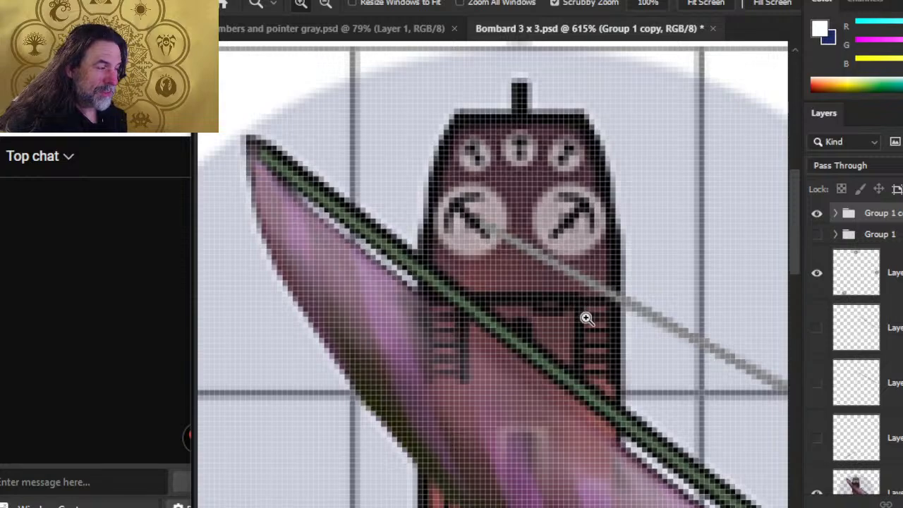
key(v)
key(Down)
key(Down)
key(Down)
key(z)
drag(509, 339, 453, 319)
drag(638, 394, 436, 243)
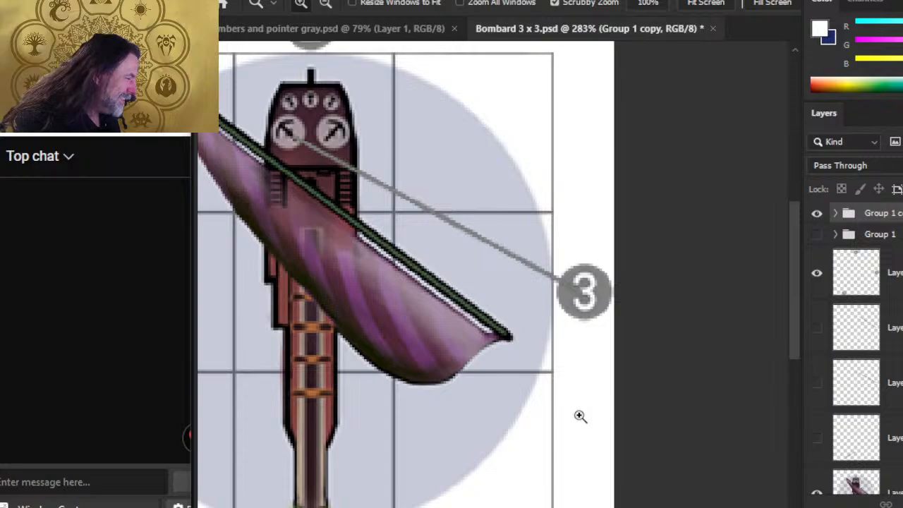
Step: Shift the pointer line group slightly right so its outer end reaches further into marker 3
key(l)
right_click(565, 255)
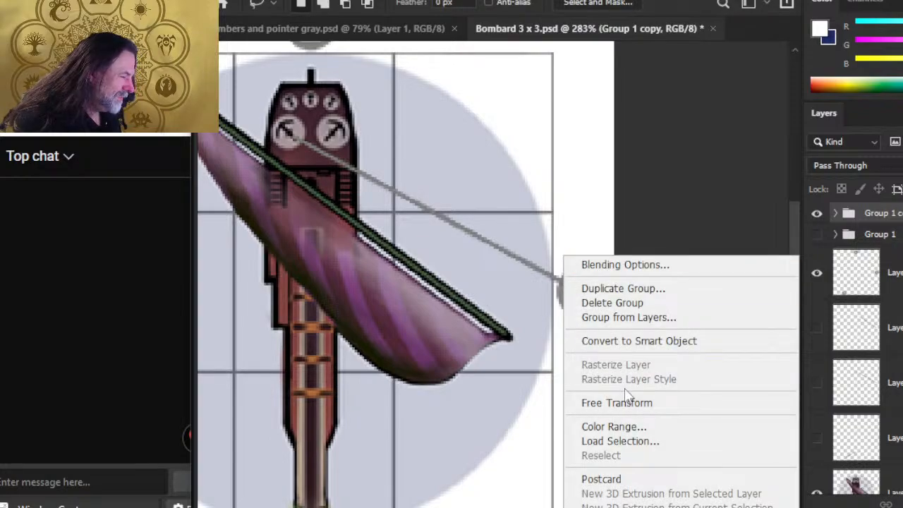
click(583, 168)
key(v)
drag(570, 207, 579, 210)
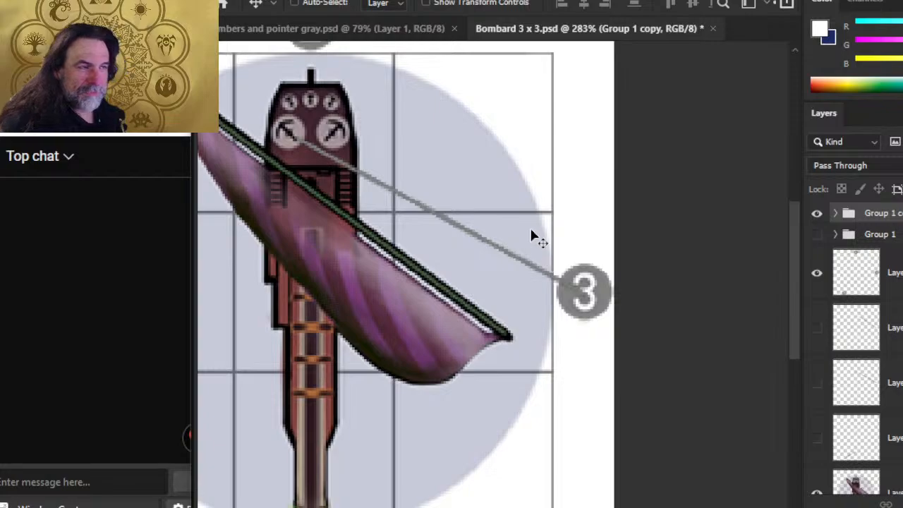
right_click(515, 213)
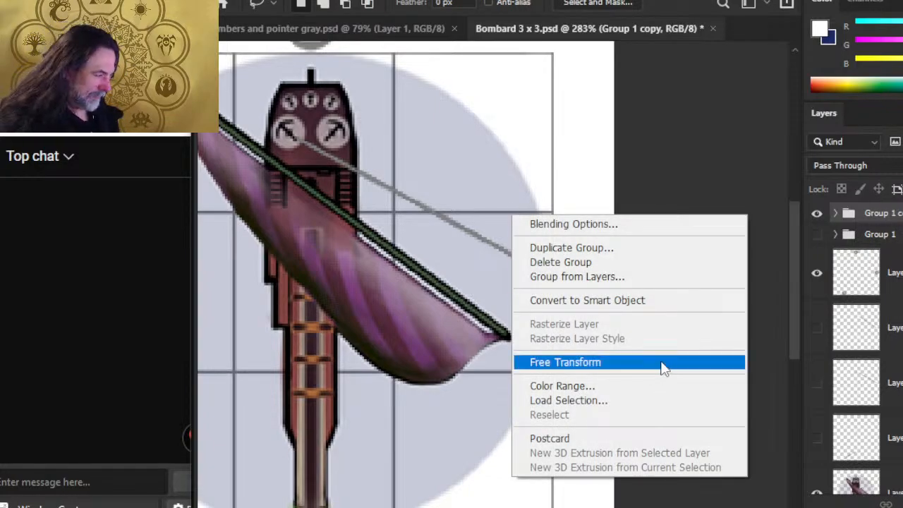
click(663, 364)
key(Return)
Step: Duplicate the number 3 pointer line group and shift the new copy slightly up and left
key(l)
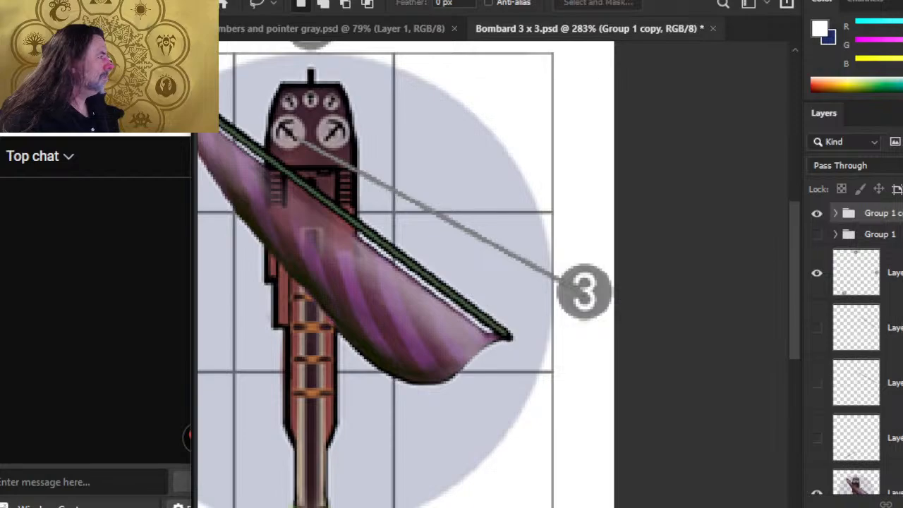
key(Return)
right_click(473, 141)
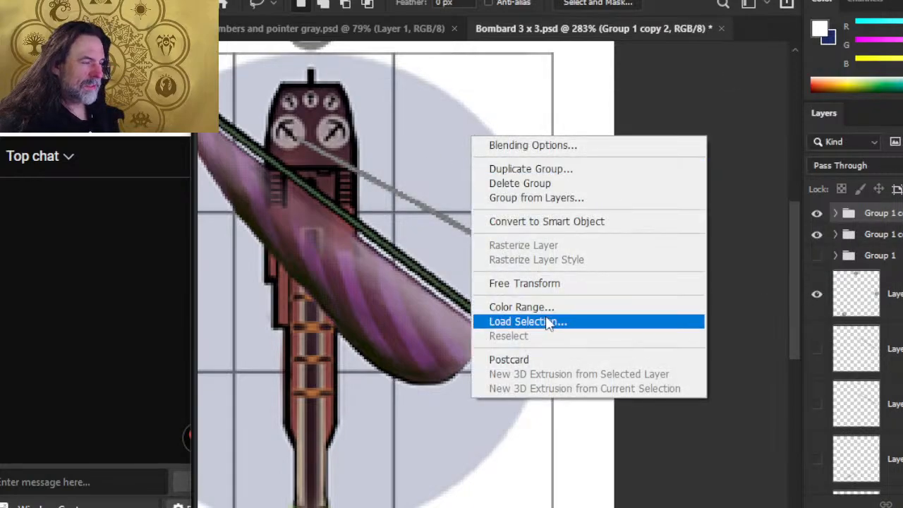
click(560, 285)
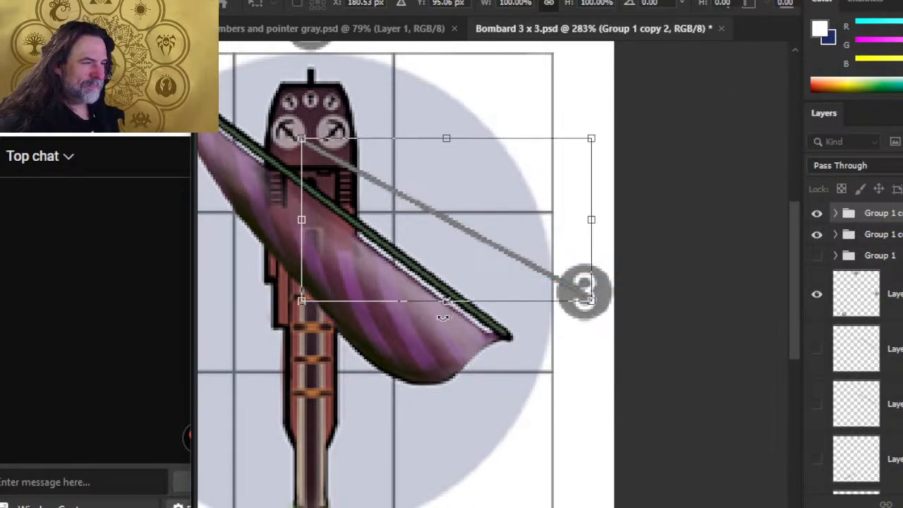
key(Return)
key(l)
Step: Skew the second pointer line copy upward so it runs from marker 3 across the right-hand large dial
right_click(415, 240)
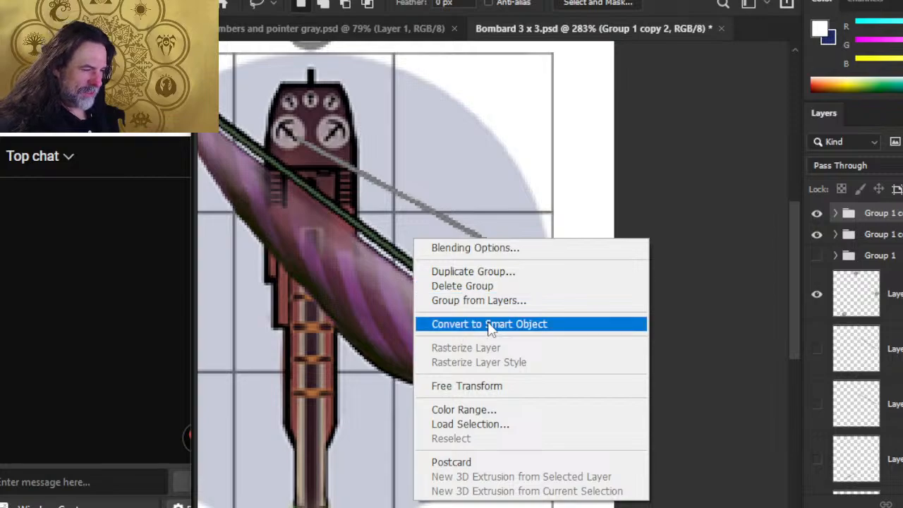
click(498, 386)
right_click(379, 176)
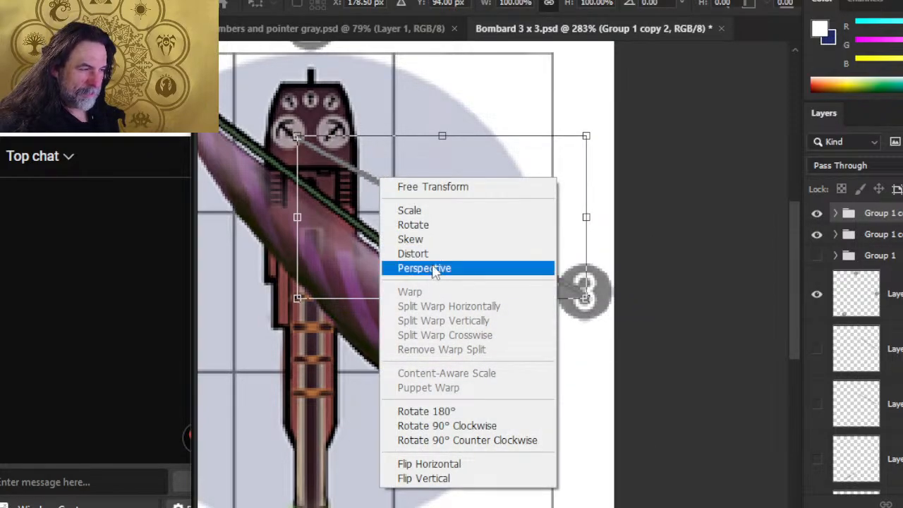
click(435, 241)
mouse_move(296, 217)
mouse_down()
mouse_move(301, 184)
mouse_move(313, 204)
mouse_move(300, 191)
mouse_up()
key(Return)
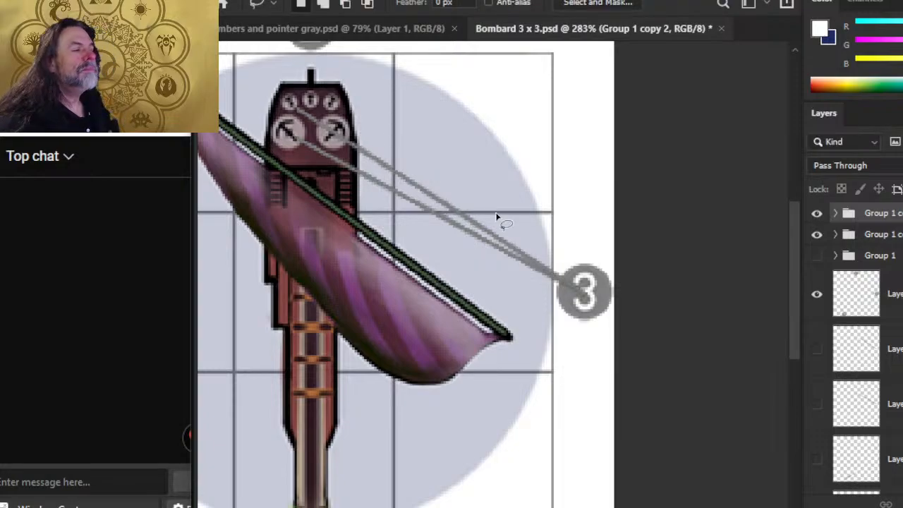
Step: Slide the upper pointer line outward along its slant so its inner end stops at the right-hand large dial's edge
key(e)
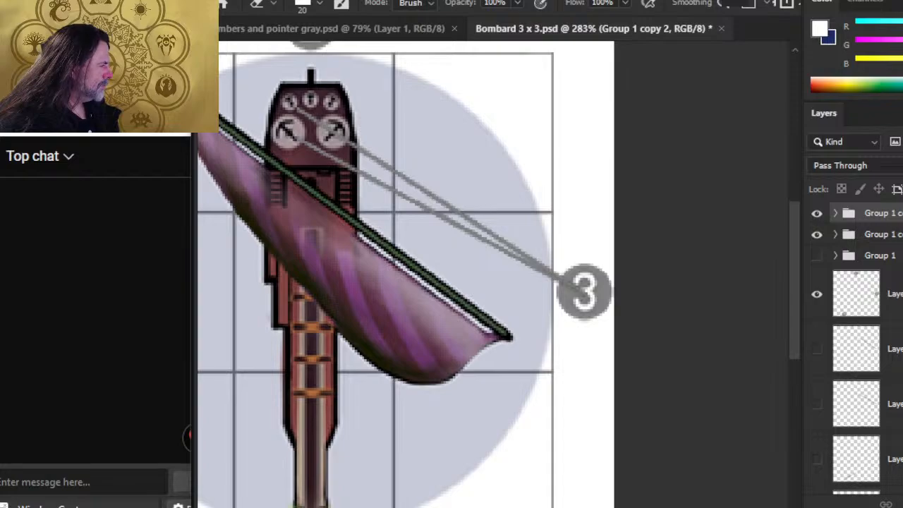
click(819, 237)
click(818, 237)
key(v)
drag(478, 248, 540, 289)
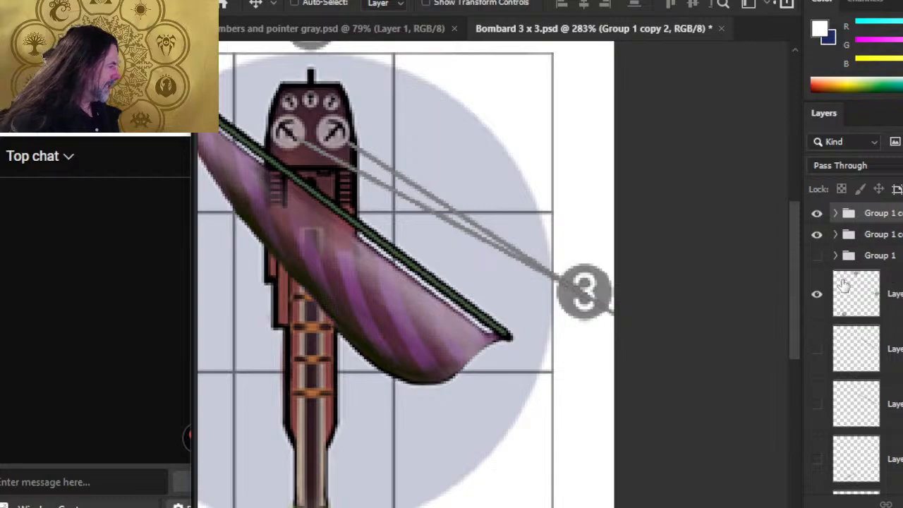
Step: Move the numbered markers on Layer 3 above both pointer line groups and review the whole picture
drag(856, 291, 856, 208)
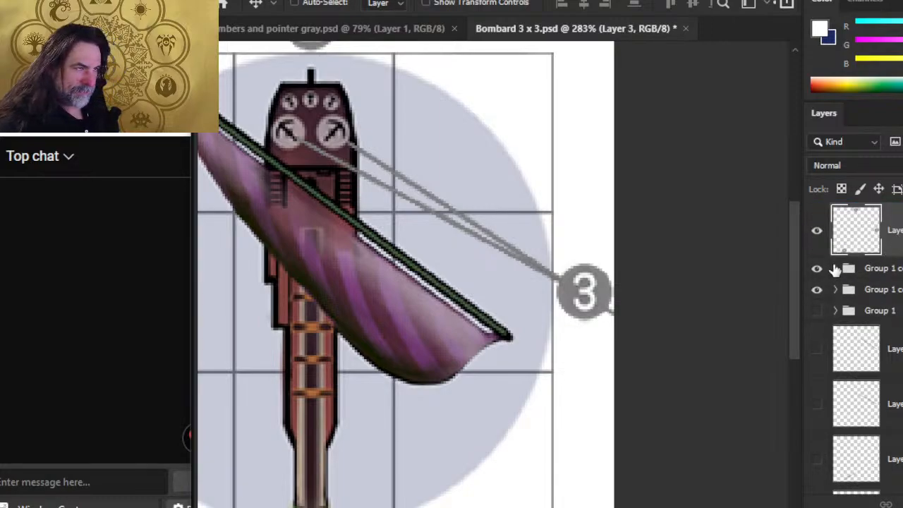
key(z)
drag(484, 317, 414, 332)
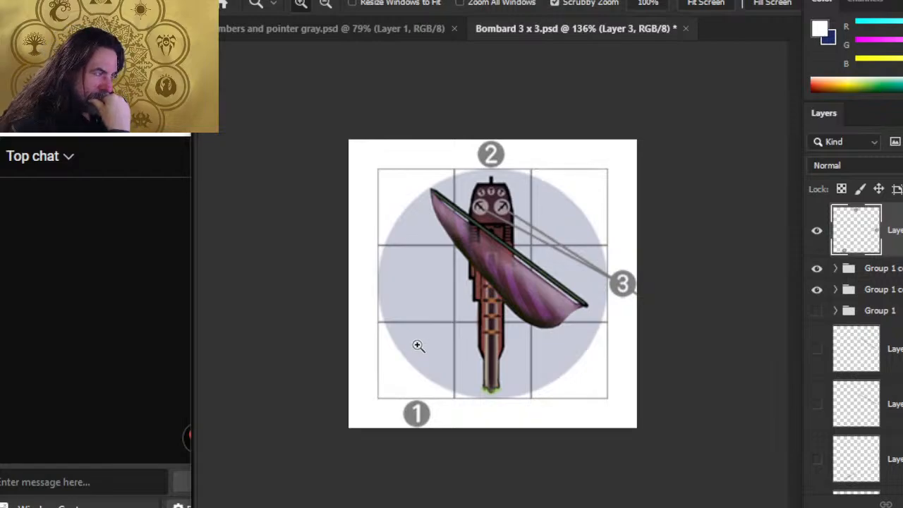
drag(529, 316, 579, 304)
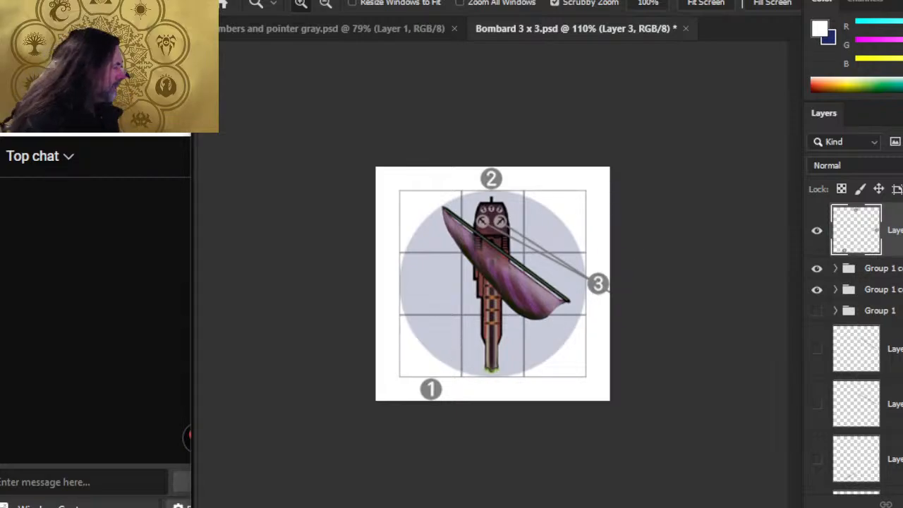
Step: Darken the gray Layer 6 copy 3 line inside each of the two visible pointer line groups
click(836, 268)
click(839, 305)
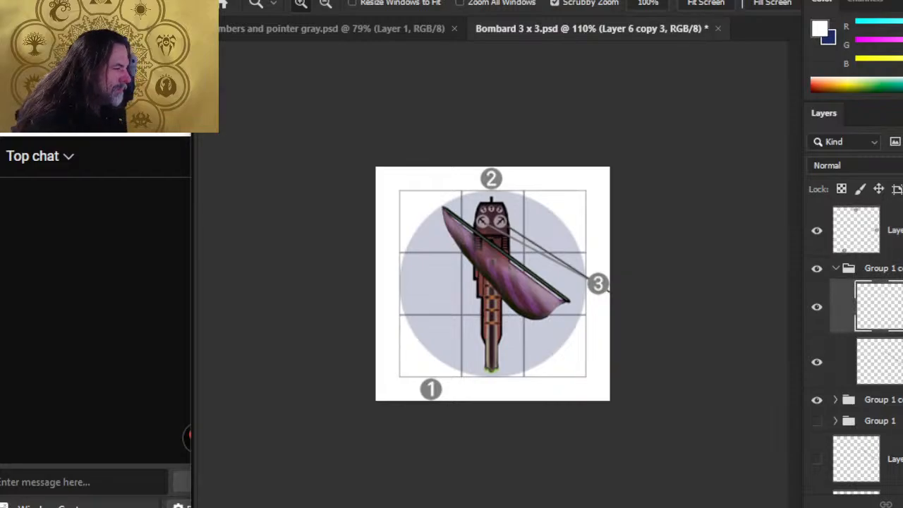
click(835, 268)
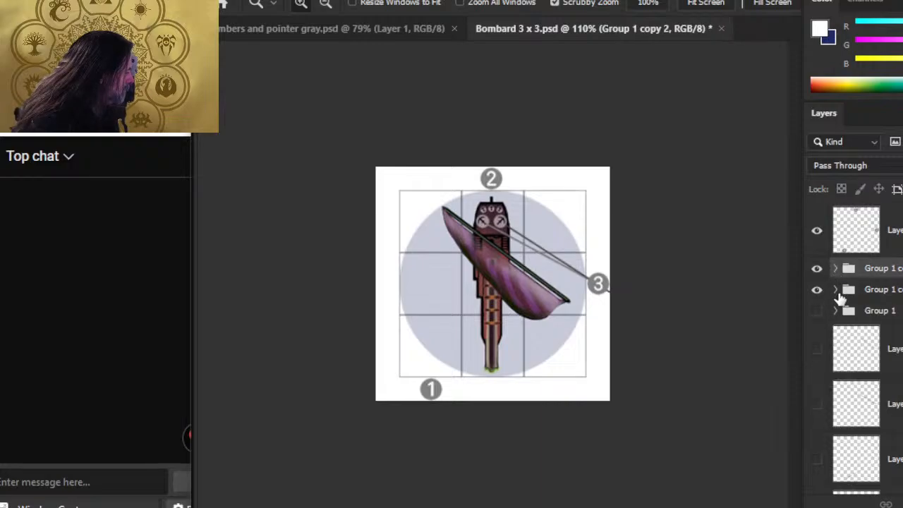
click(836, 290)
click(878, 328)
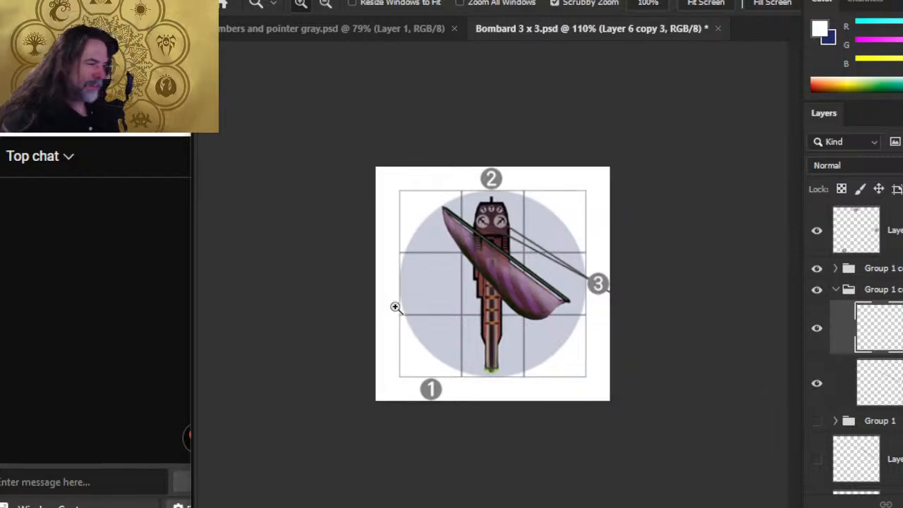
click(537, 238)
drag(536, 237, 556, 290)
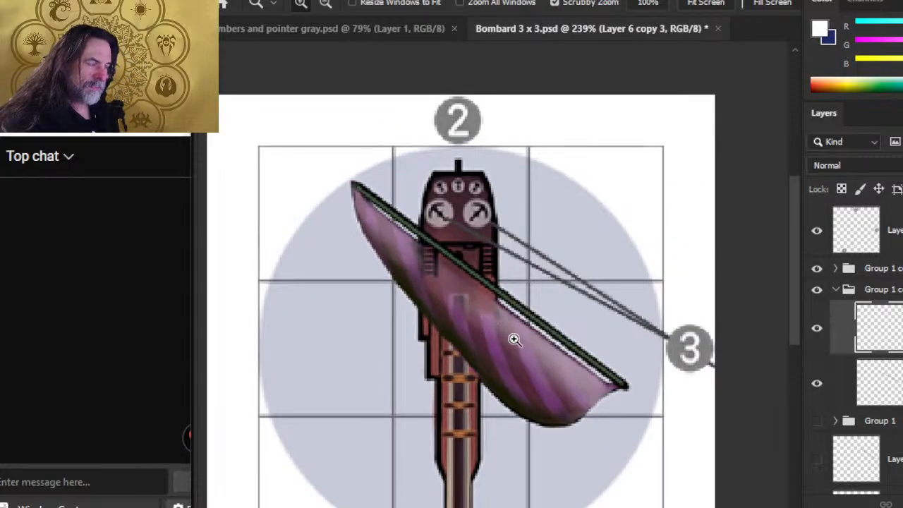
Step: Lighten the Layer 6 copy 3 line in the lower pointer line group and stack it beneath Layer 6 copy 2
drag(549, 322, 501, 309)
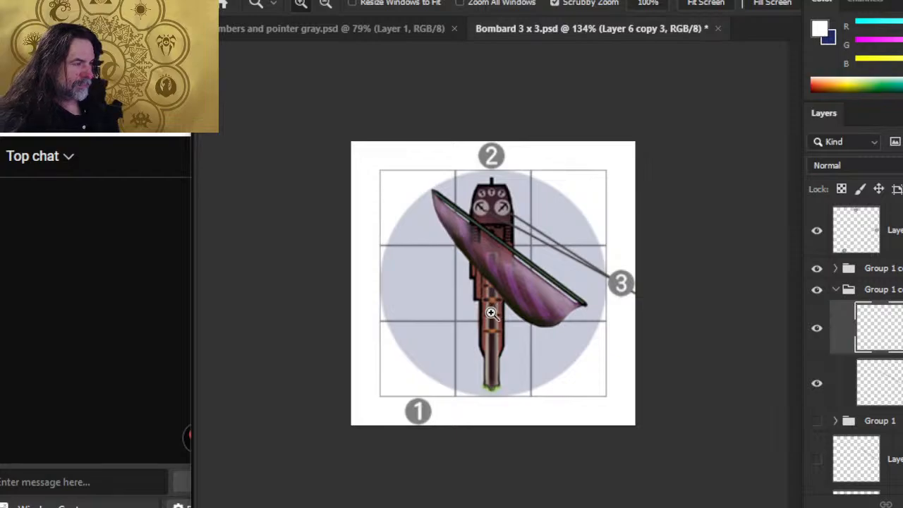
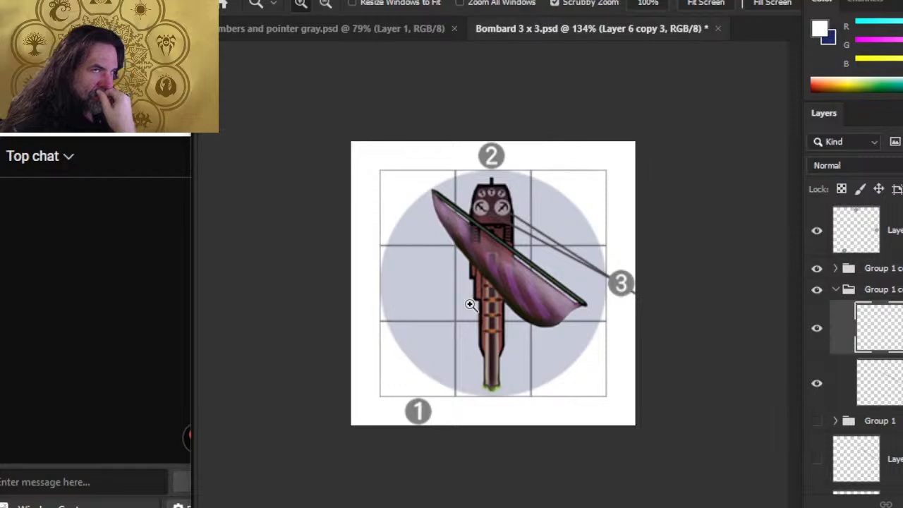
click(894, 369)
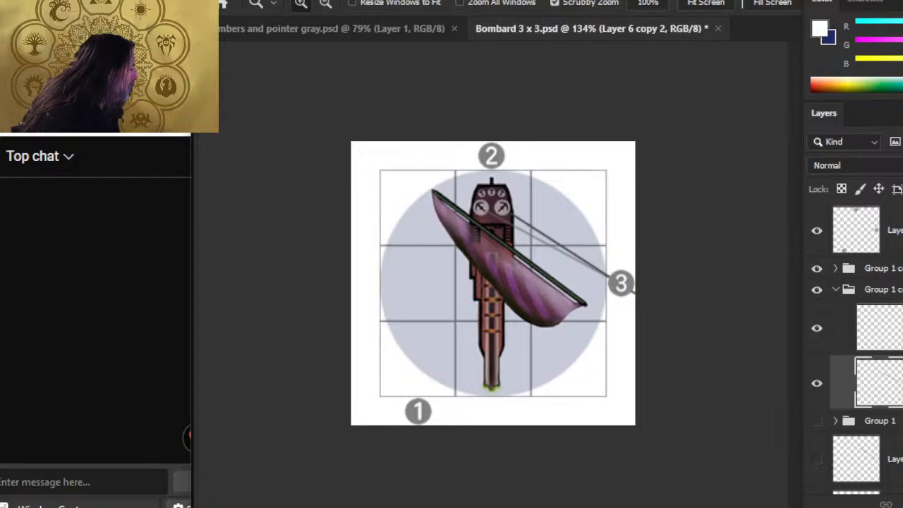
click(894, 328)
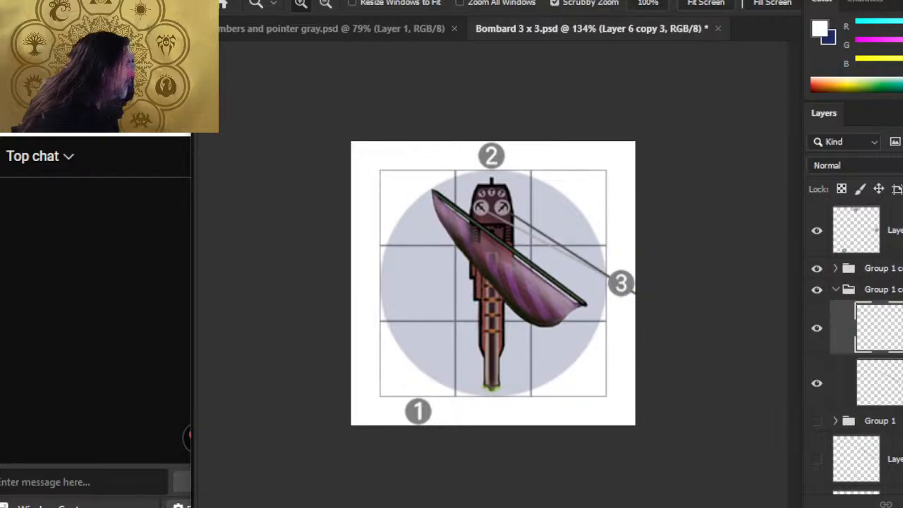
drag(890, 335, 890, 403)
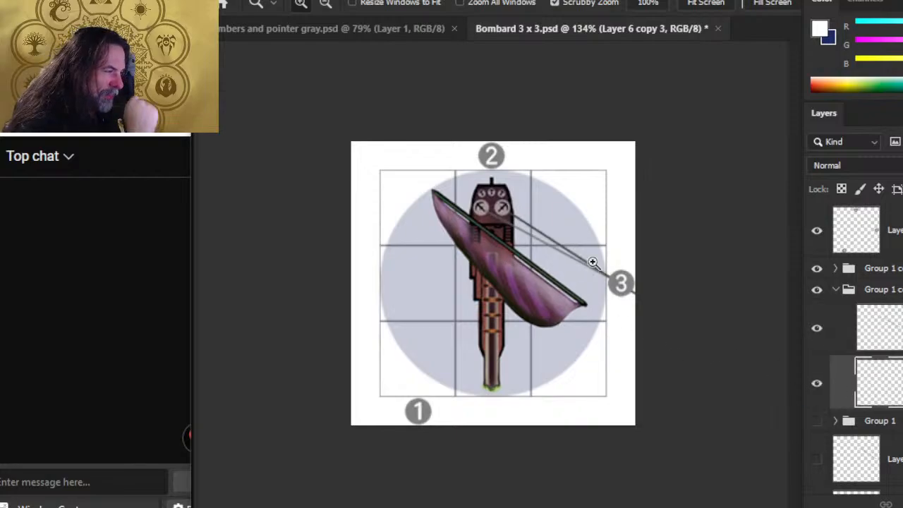
drag(543, 240, 601, 254)
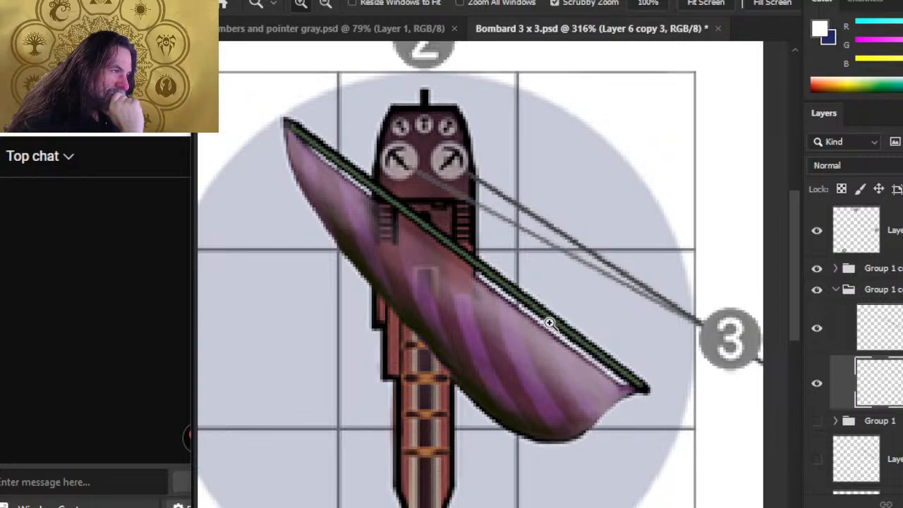
drag(617, 336, 550, 326)
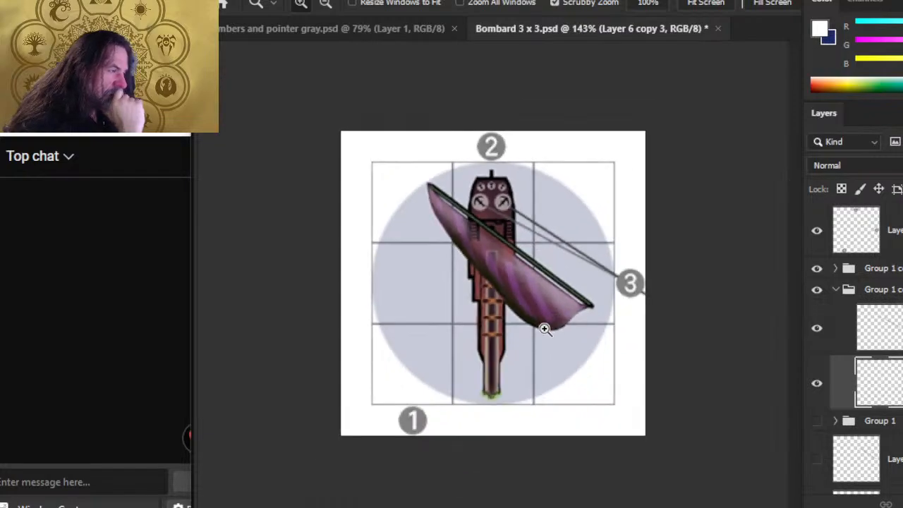
alt+click(547, 330)
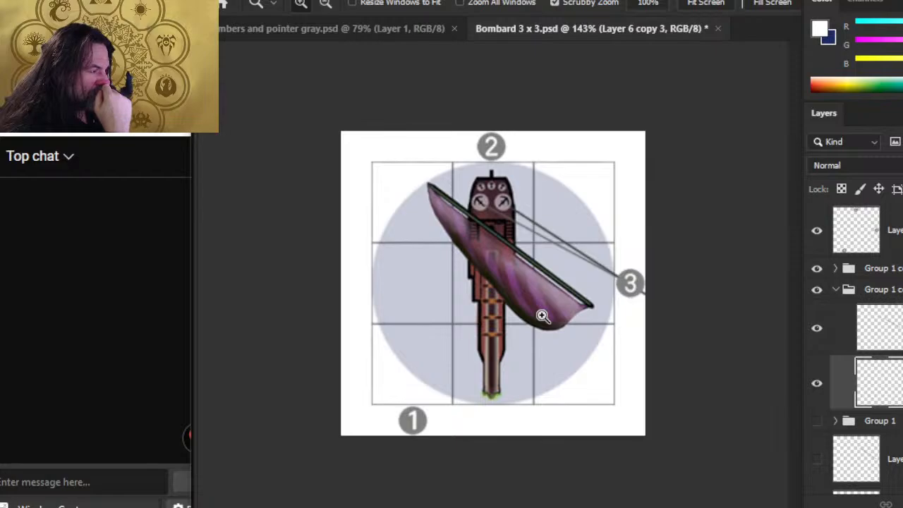
Step: Lighten the upper pointer line group's Layer 6 copy 3 line to match, placing it under that group's Layer 6 copy 2
click(835, 268)
click(890, 307)
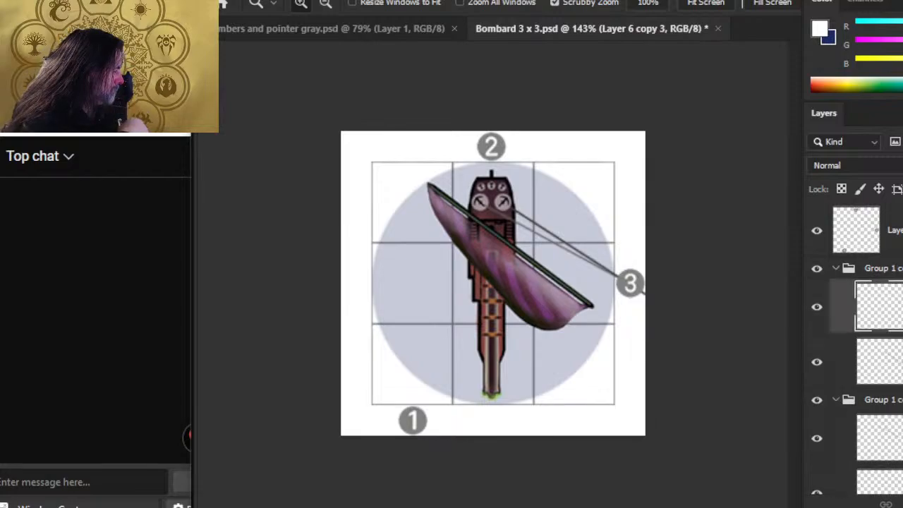
key(ctrl+z)
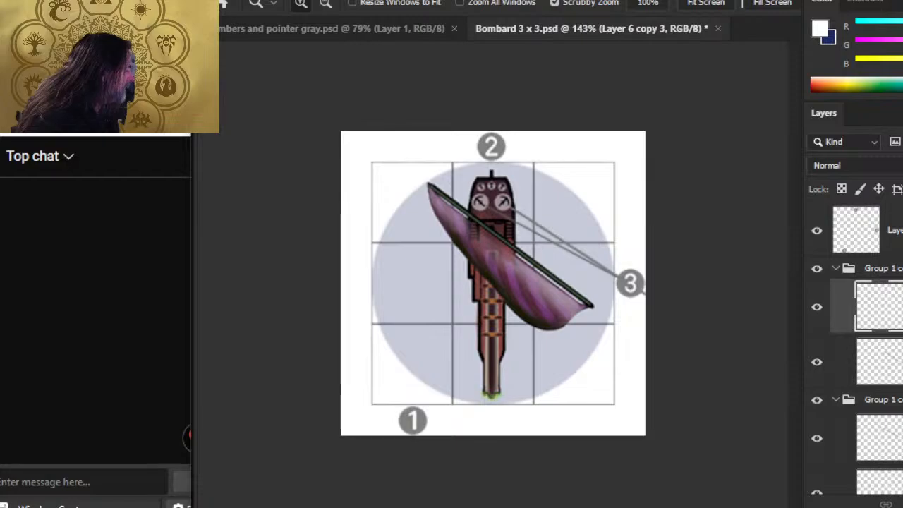
click(890, 362)
key(alt+shift+BackSpace)
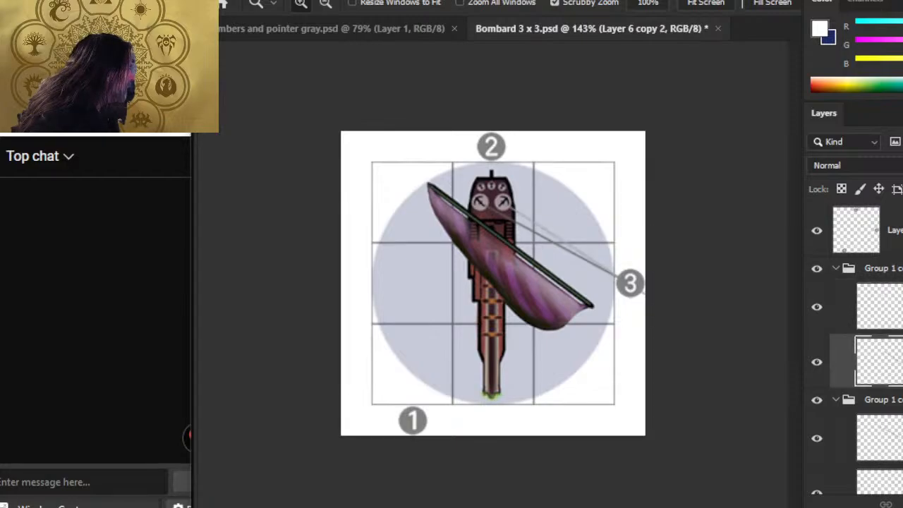
drag(890, 314, 891, 367)
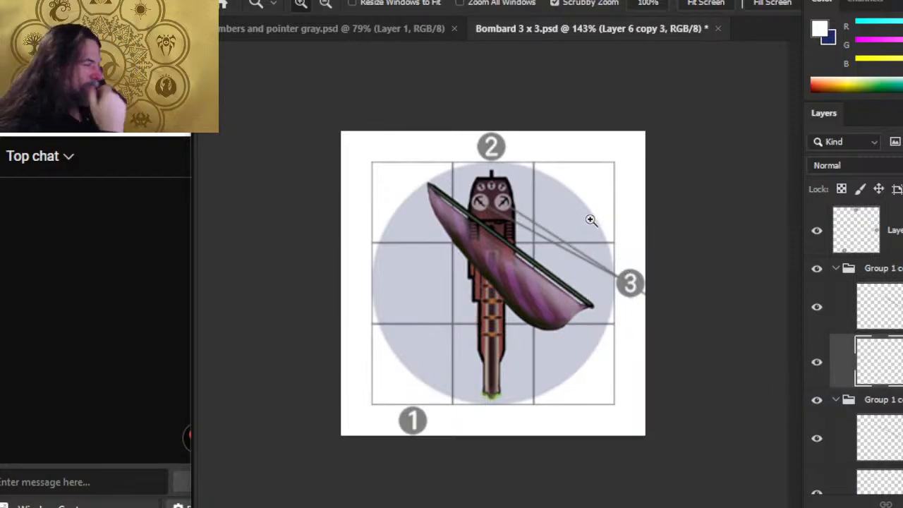
drag(557, 242, 608, 247)
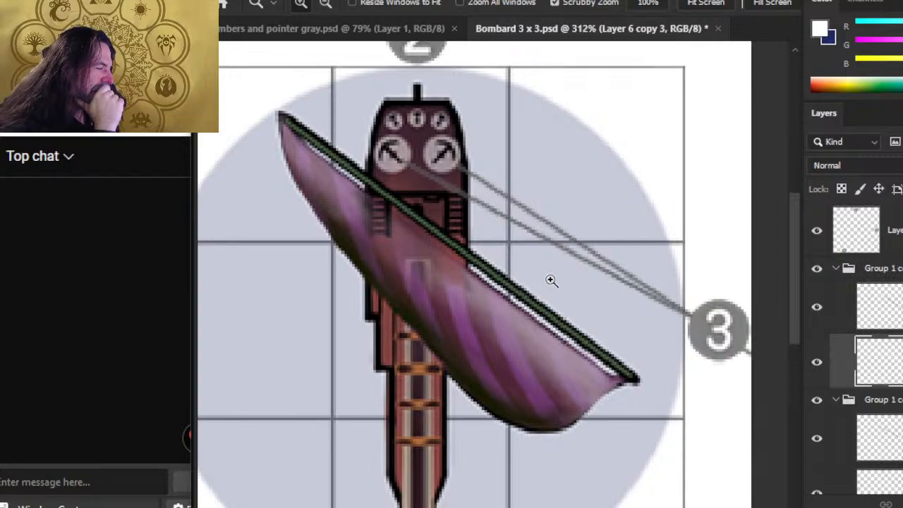
drag(624, 347, 550, 308)
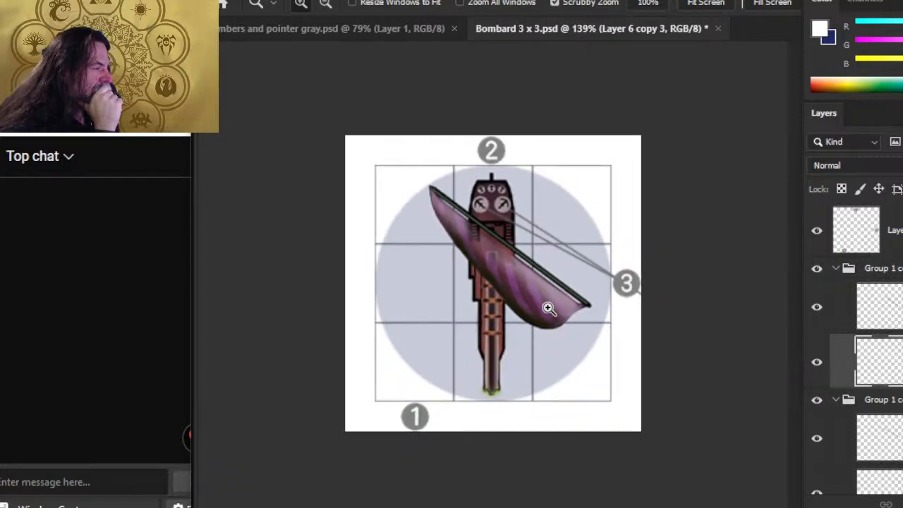
Step: Compare the two pointer lines over the dials and hull with their Layer 6 copy 3 lines hidden and shown
drag(538, 235, 555, 256)
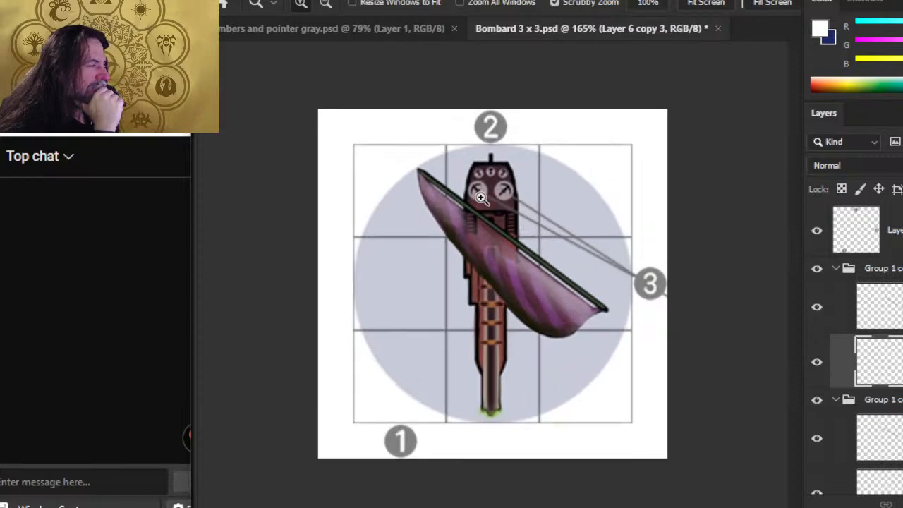
drag(494, 201, 602, 264)
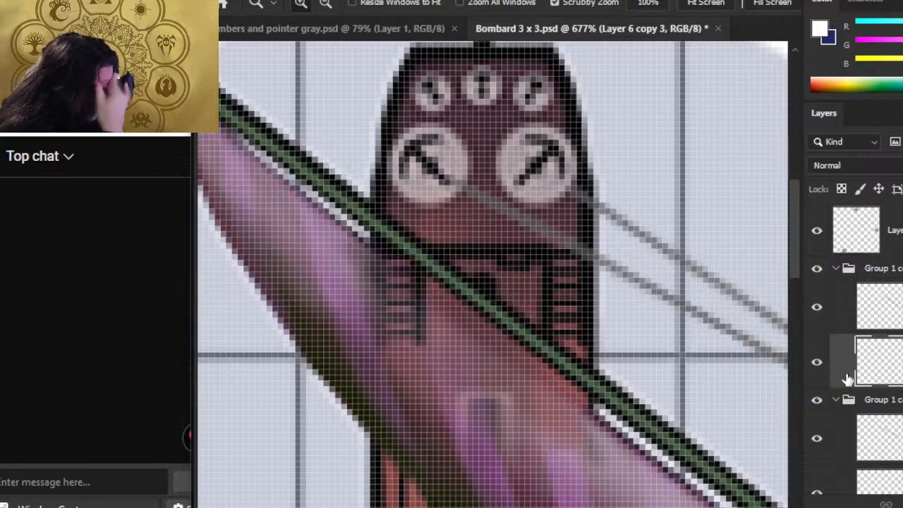
drag(677, 363, 645, 379)
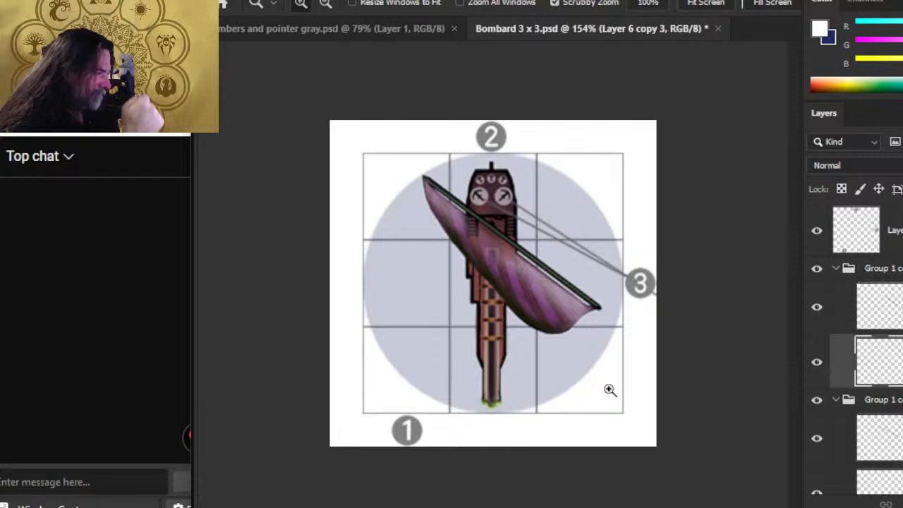
click(817, 312)
click(817, 363)
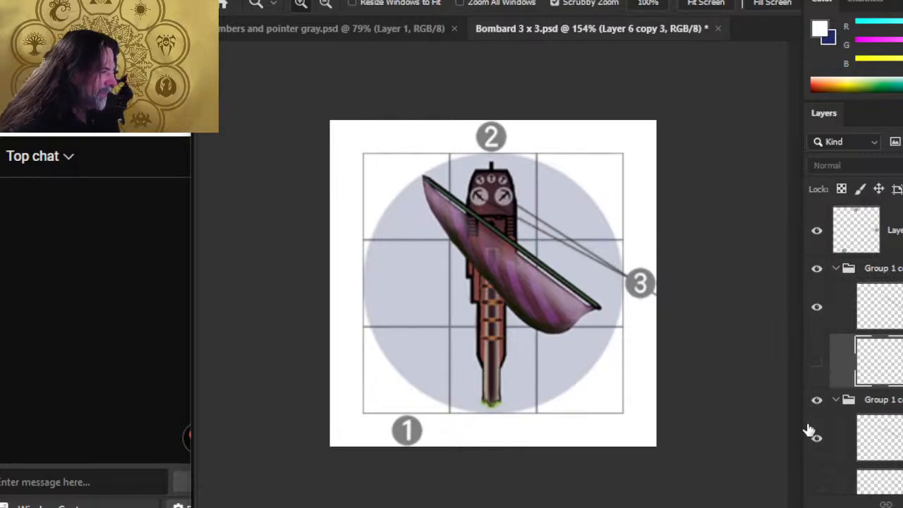
drag(507, 211, 570, 266)
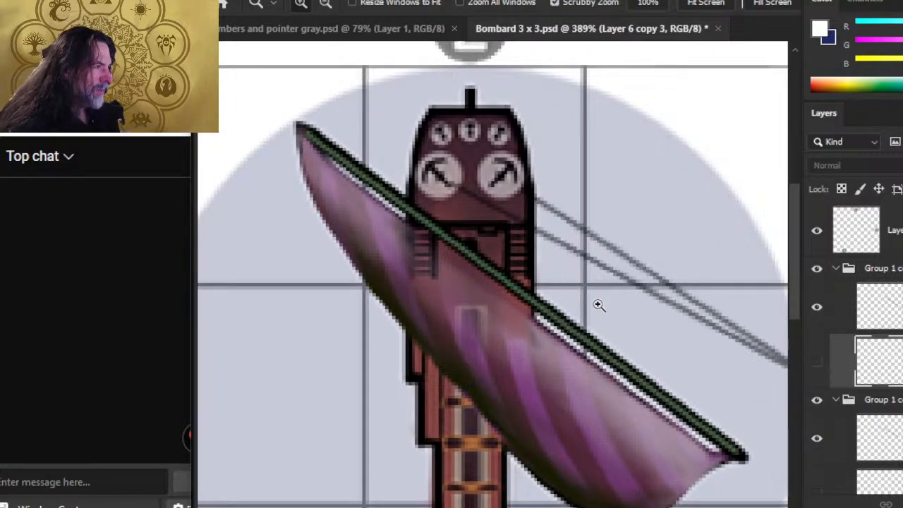
drag(597, 304, 549, 297)
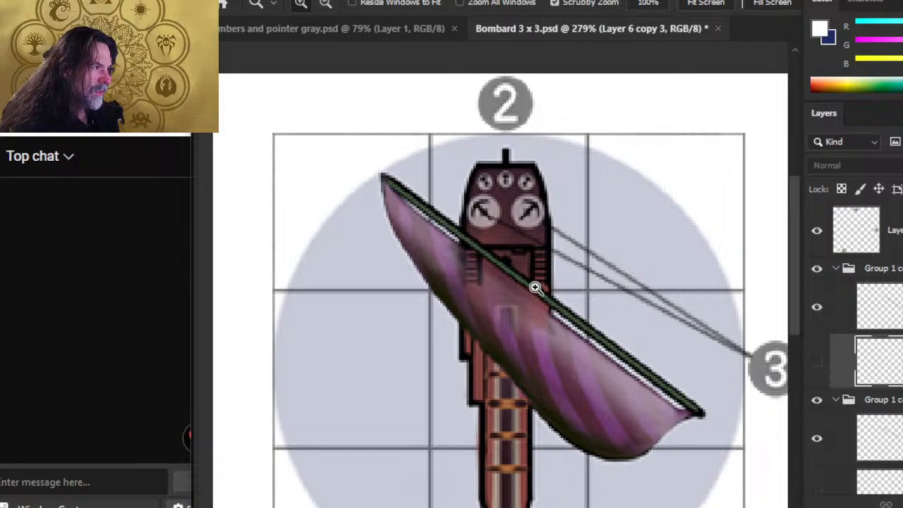
click(817, 365)
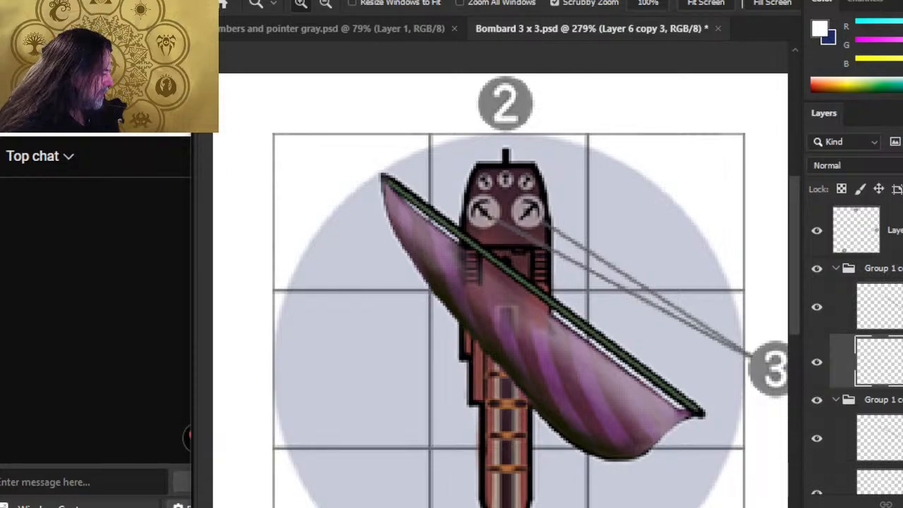
key(e)
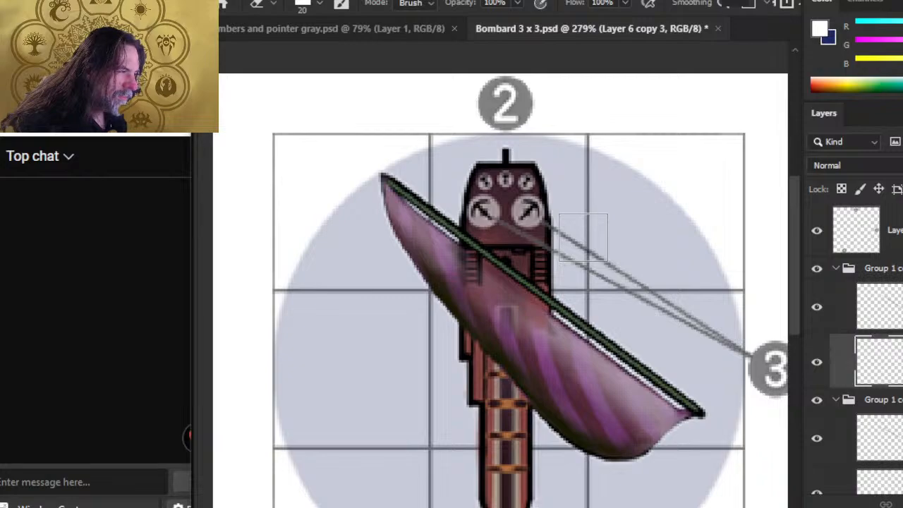
click(816, 363)
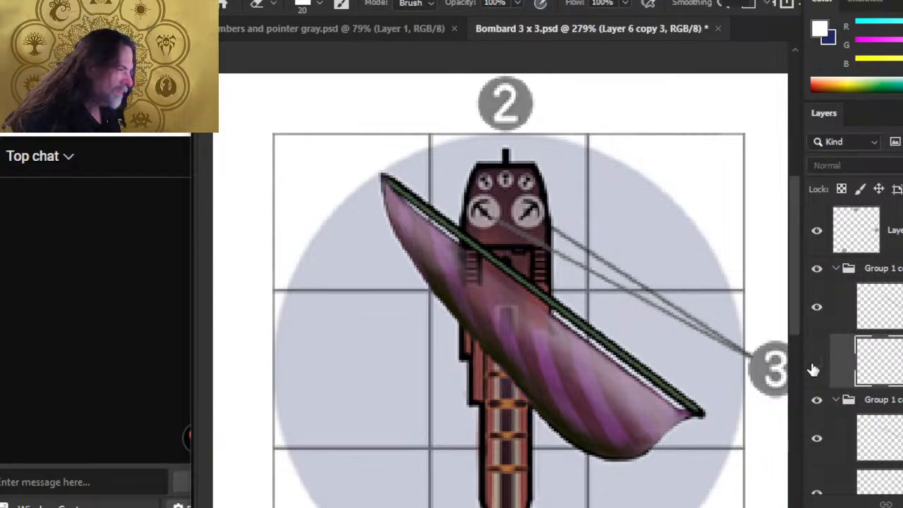
click(817, 368)
click(817, 367)
click(818, 368)
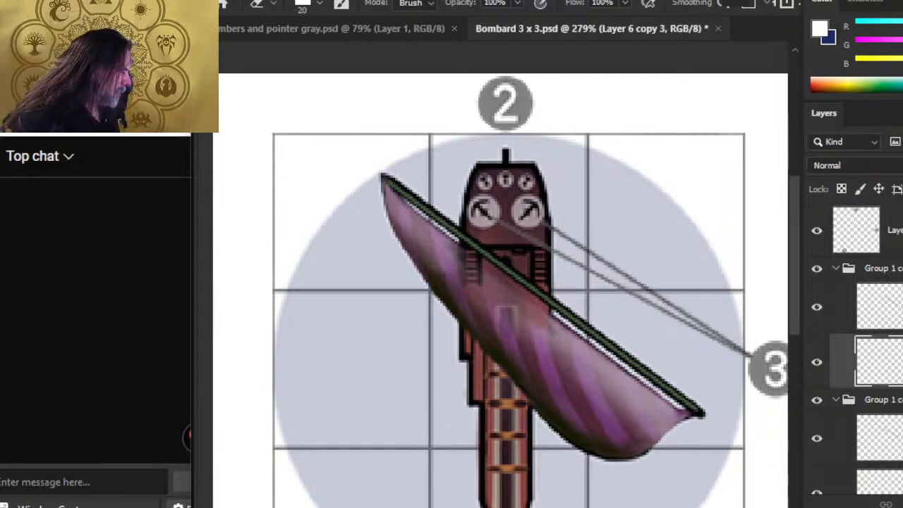
Step: Lighten the lower pointer line where it crosses the dark hull and check both groups' line layers against the whole picture
click(887, 483)
click(815, 469)
click(815, 470)
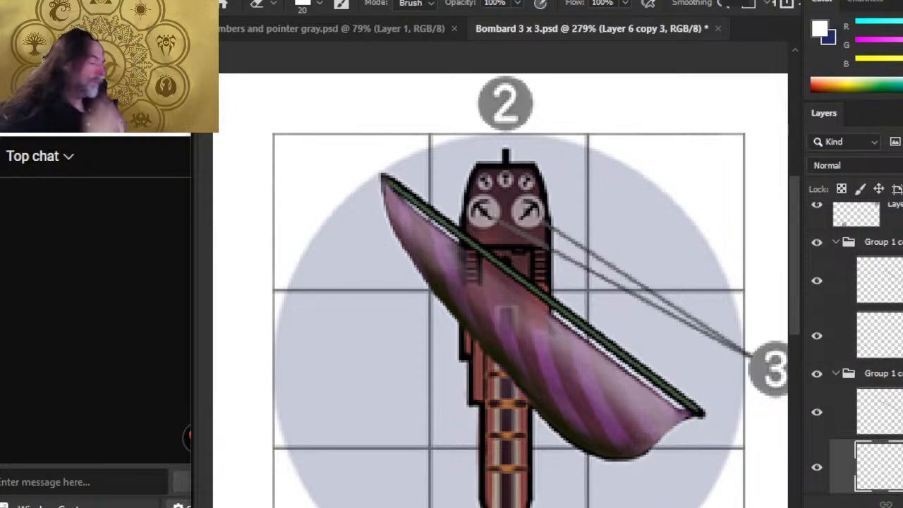
click(854, 427)
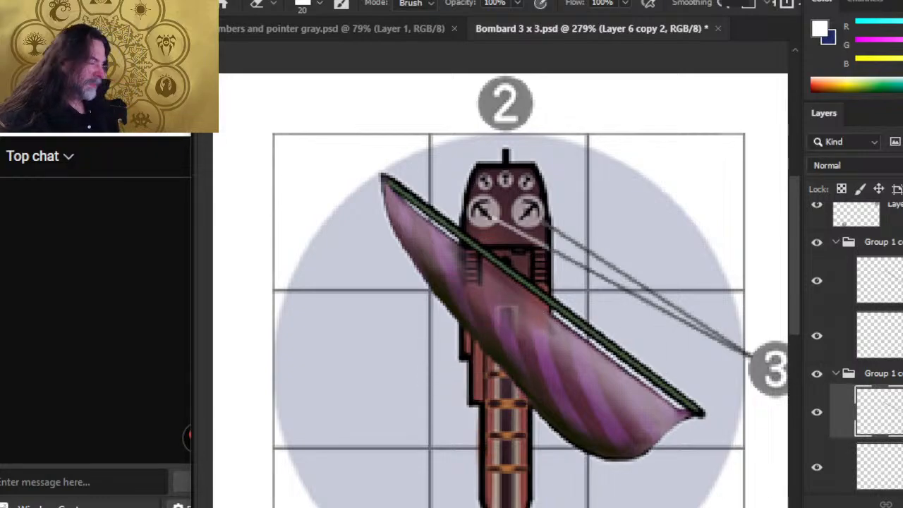
click(875, 280)
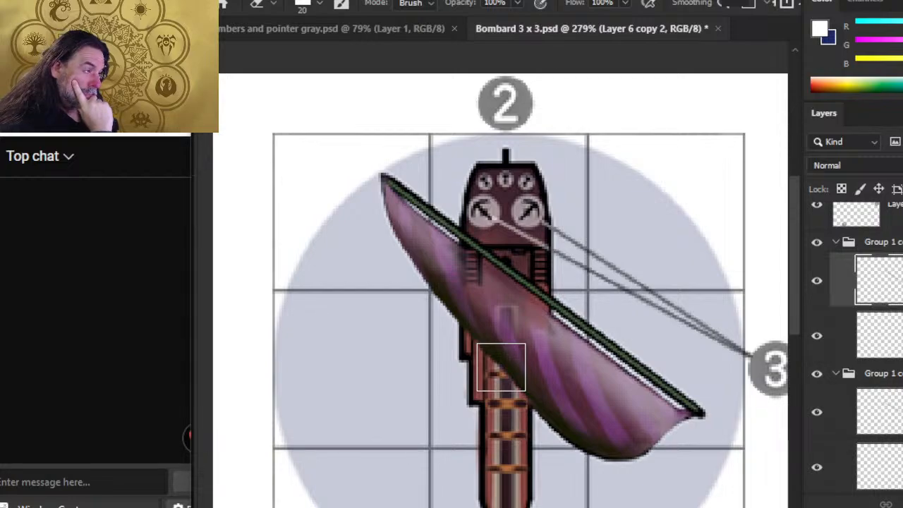
click(892, 336)
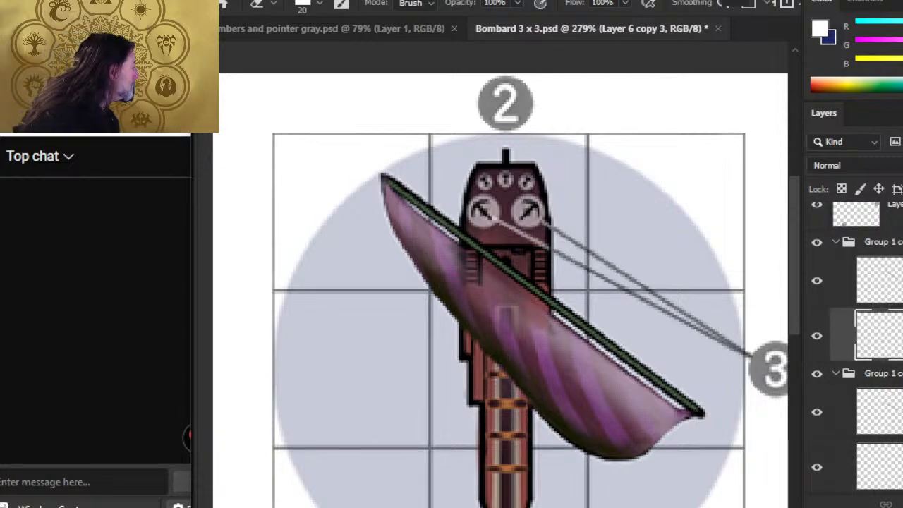
click(892, 412)
click(892, 467)
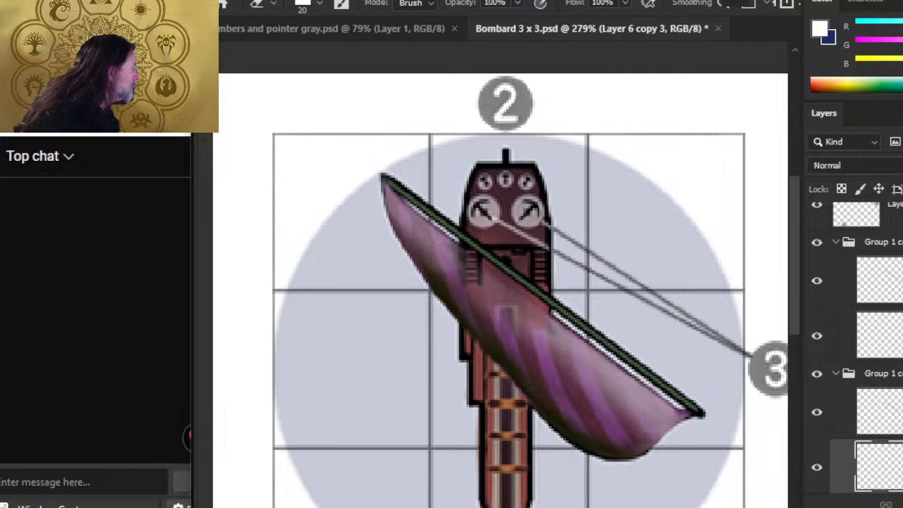
key(z)
drag(621, 317, 550, 454)
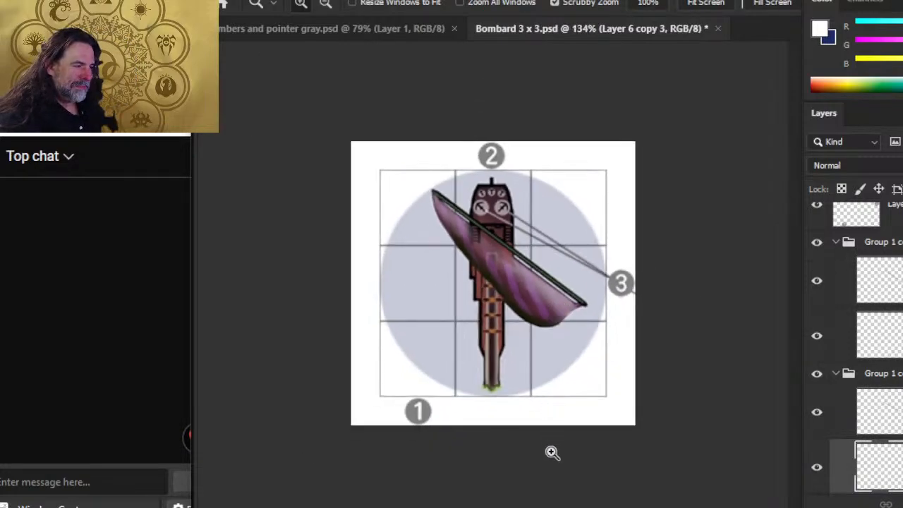
drag(526, 244, 587, 237)
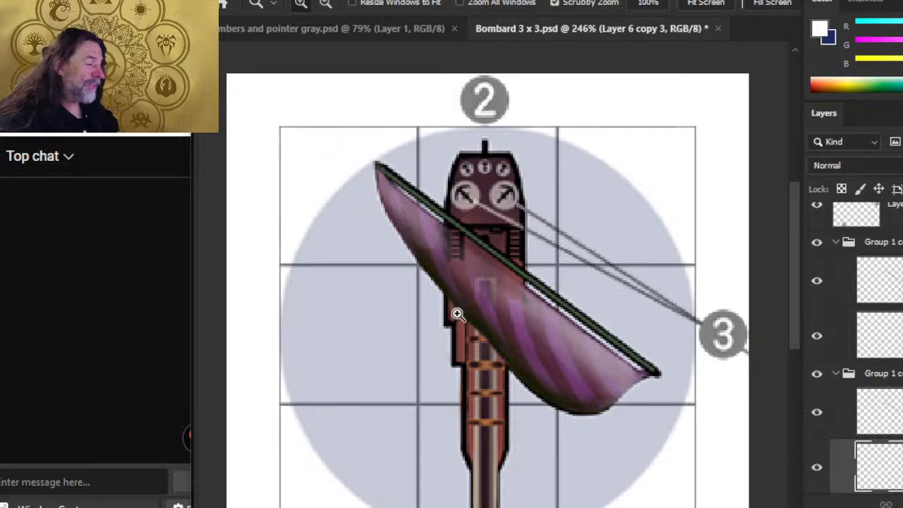
Step: Collapse the two visible pointer line groups and select them together, checking the picture against the hidden Group 1
click(834, 379)
click(836, 242)
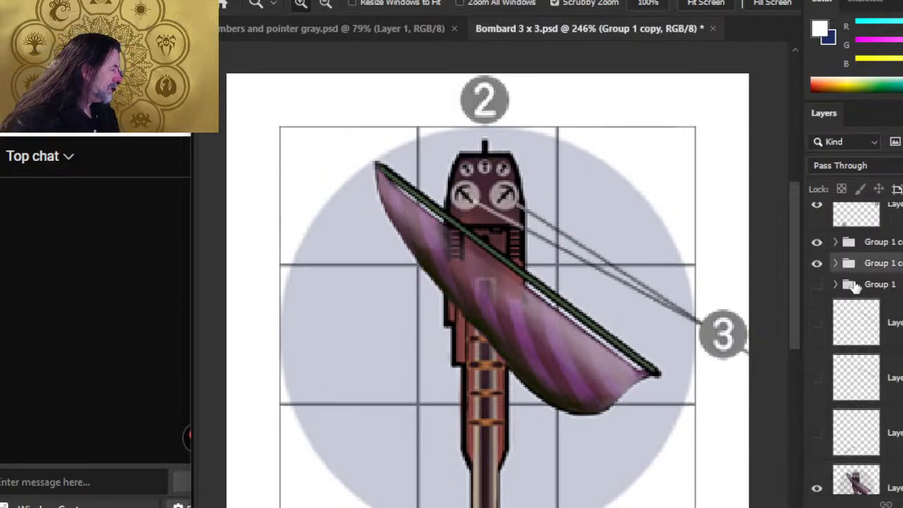
shift+click(881, 242)
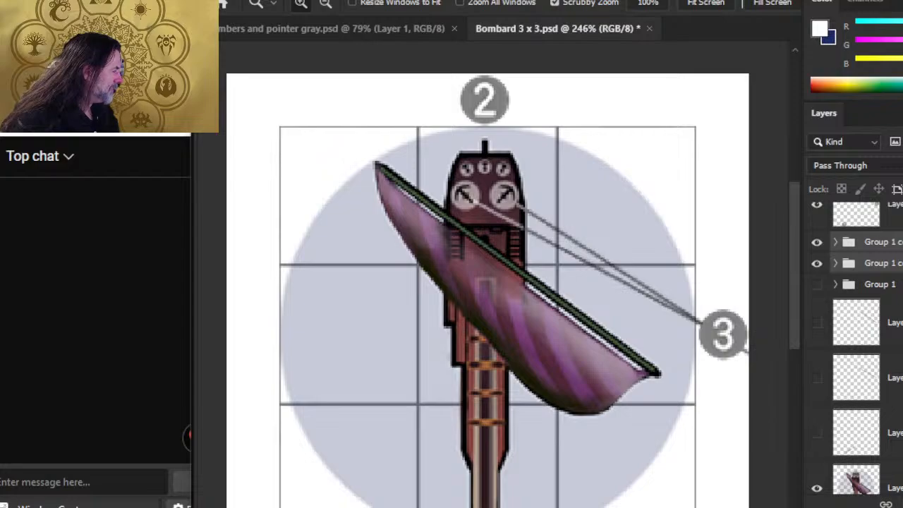
scroll(861, 289, up, 1)
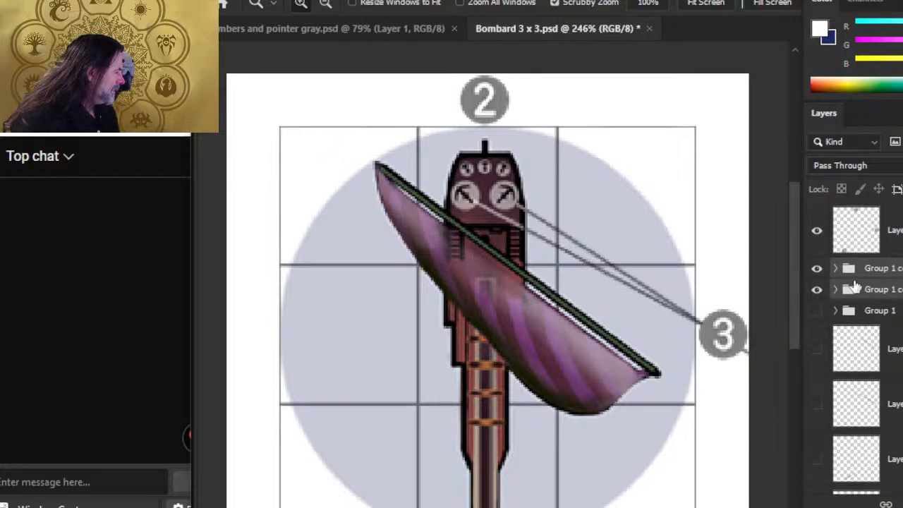
click(817, 312)
click(817, 312)
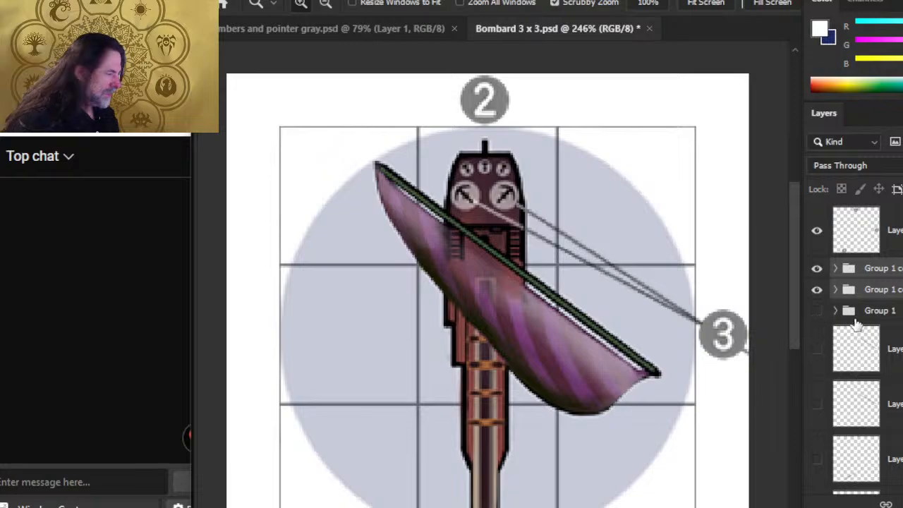
Step: Show Group 1, set its Layer 6 copy 2 line to 50% opacity, and place Layer 6 copy 3 beneath Layer 6 copy 2
click(835, 312)
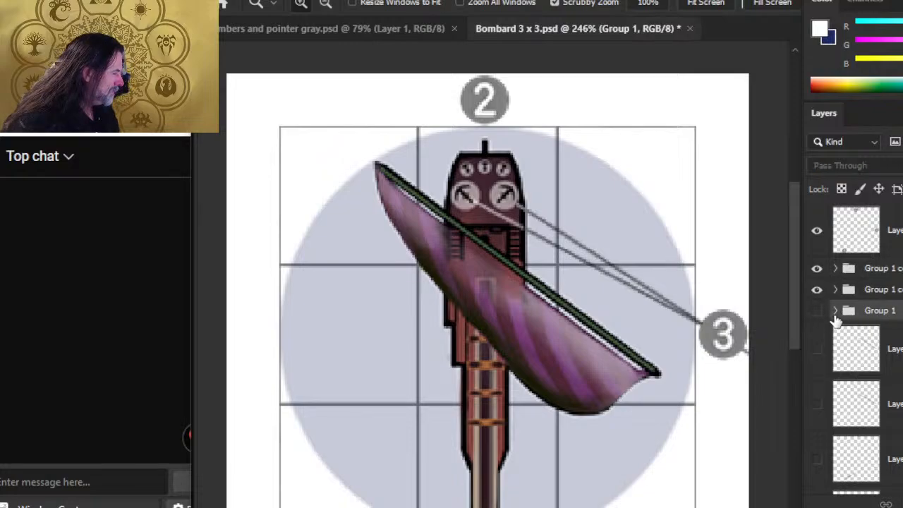
click(840, 353)
click(817, 311)
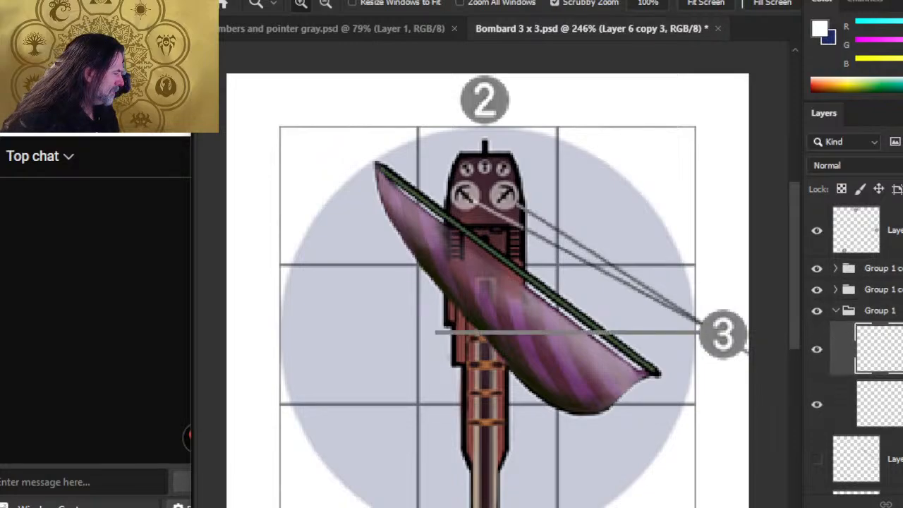
click(879, 404)
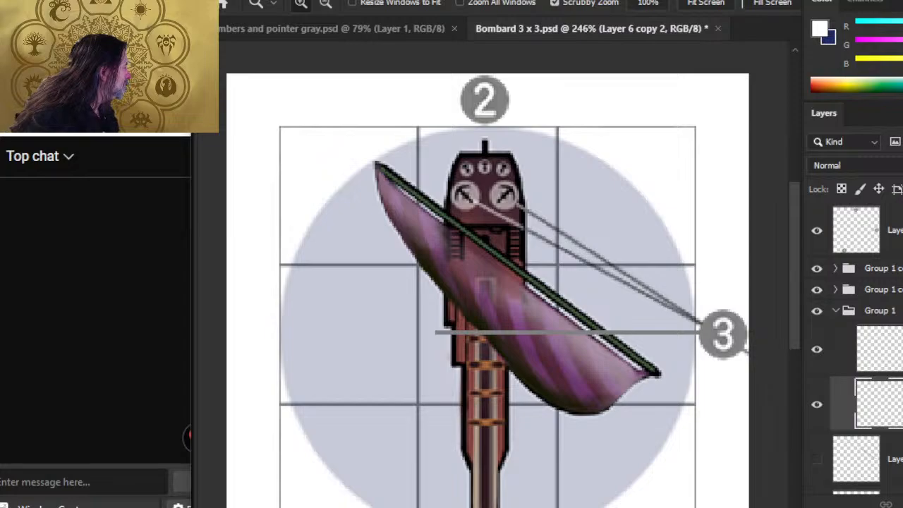
key(5)
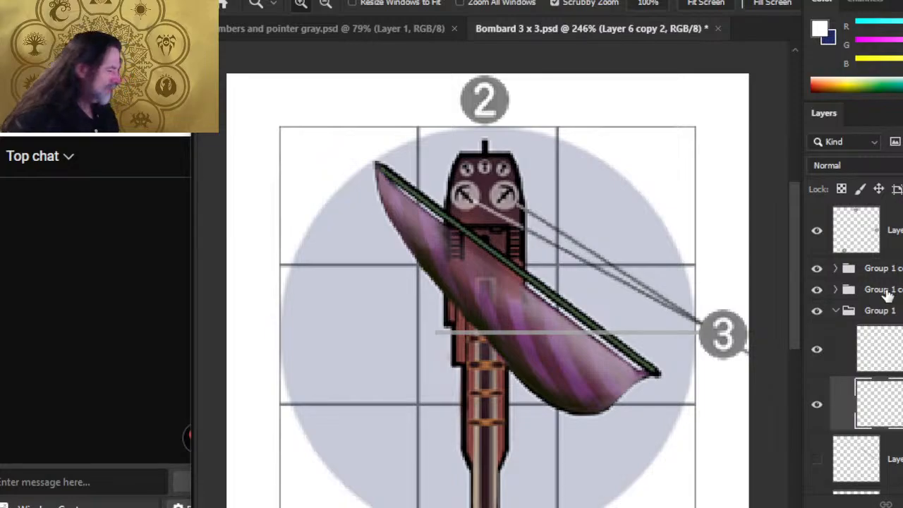
drag(879, 404, 900, 504)
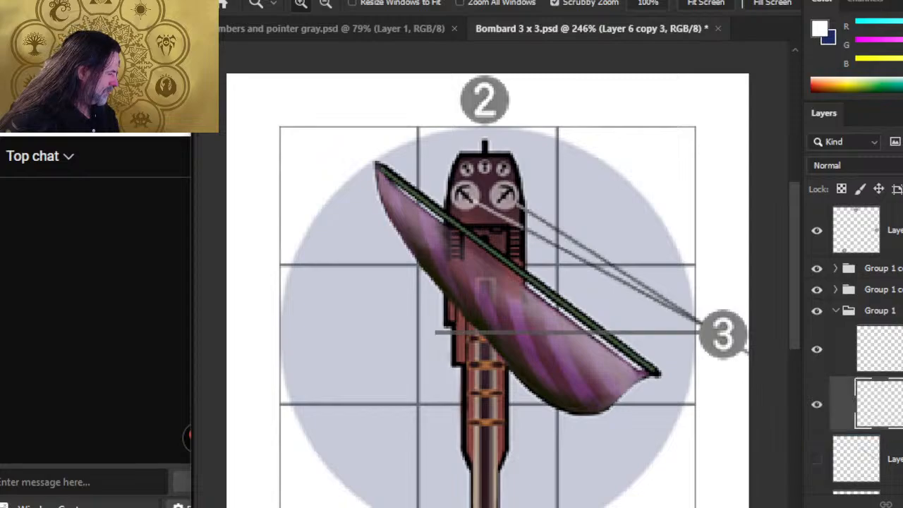
click(836, 311)
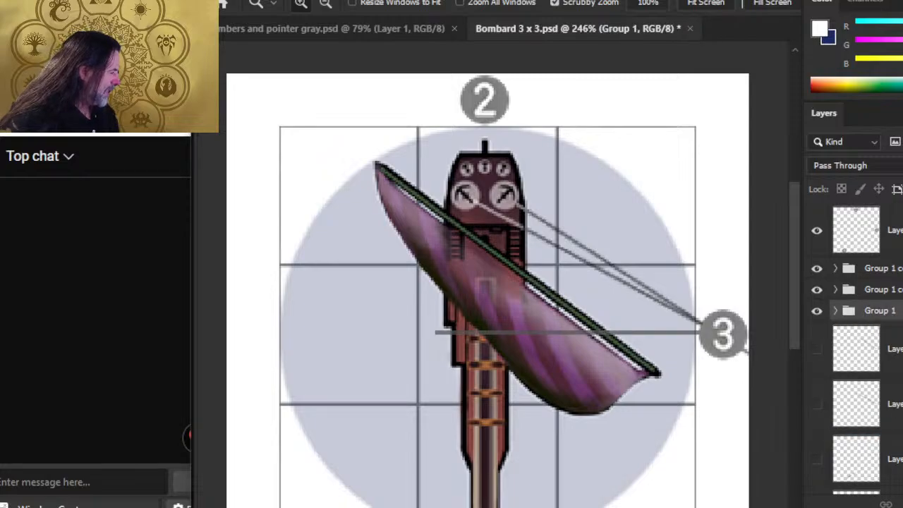
Step: Delete the three hidden leftover layers between Group 1 and the ship picture layer
scroll(822, 317, down, 3)
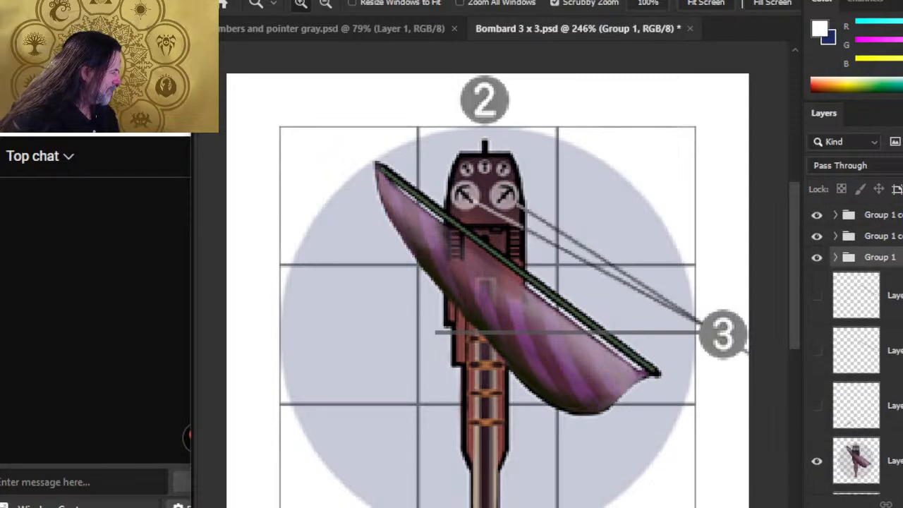
click(817, 303)
click(817, 302)
click(856, 321)
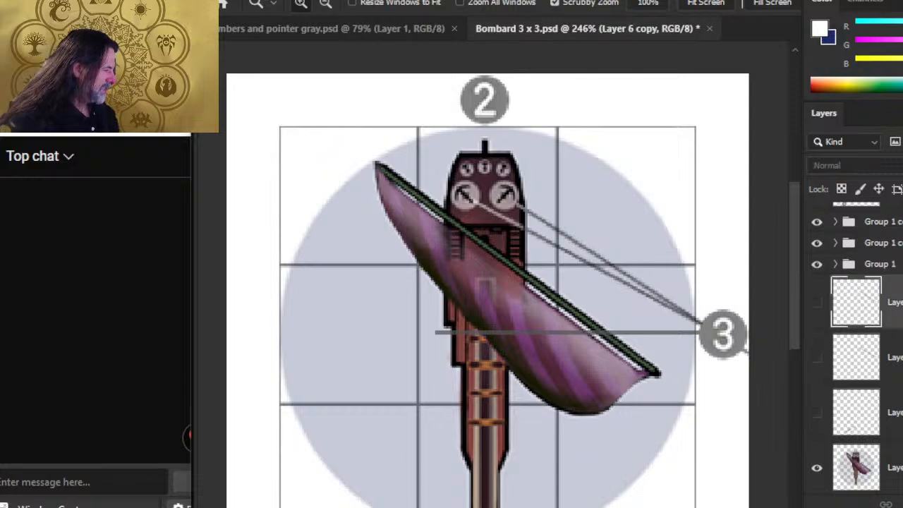
key(Delete)
key(Delete)
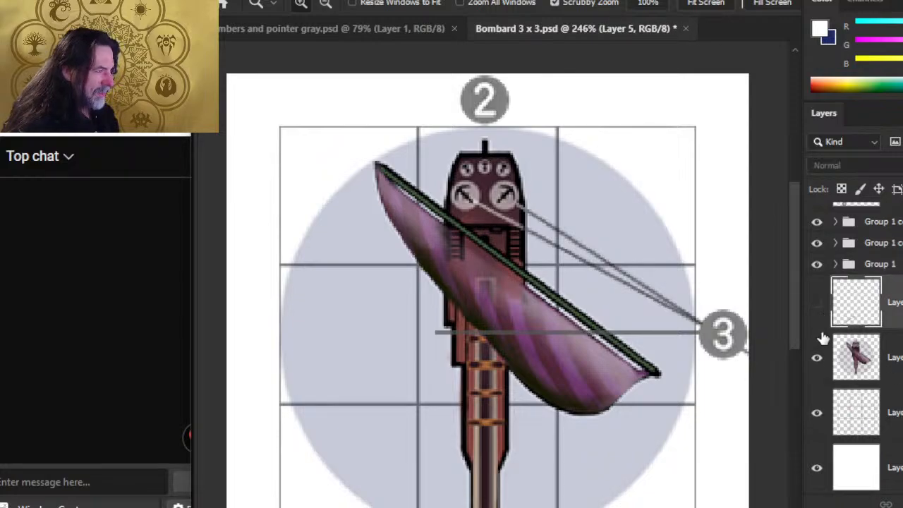
key(Delete)
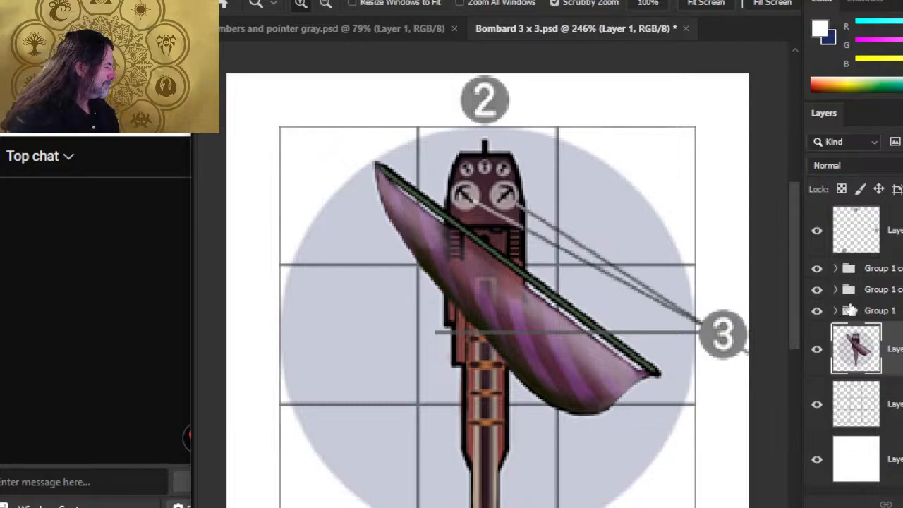
Step: Move Group 1's horizontal pointer line down so it crosses the end of the ship's tail near marker 1
click(890, 316)
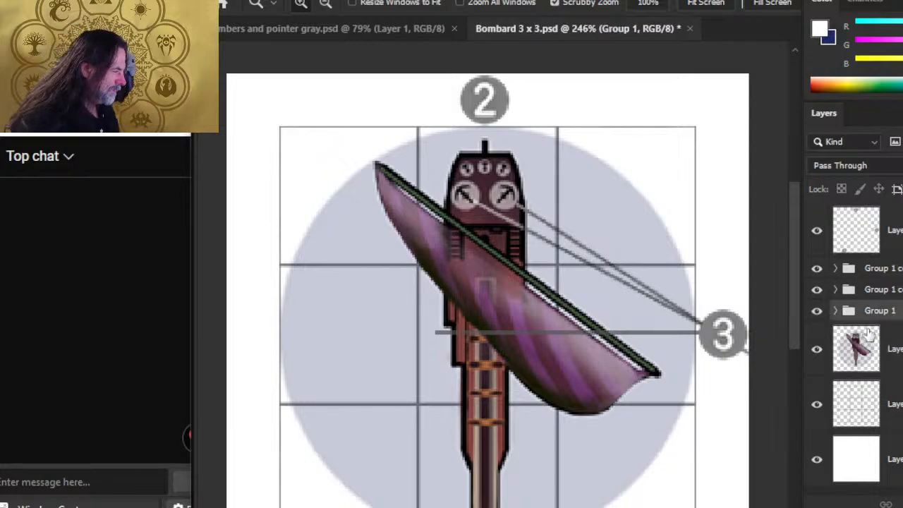
key(v)
drag(528, 468, 622, 274)
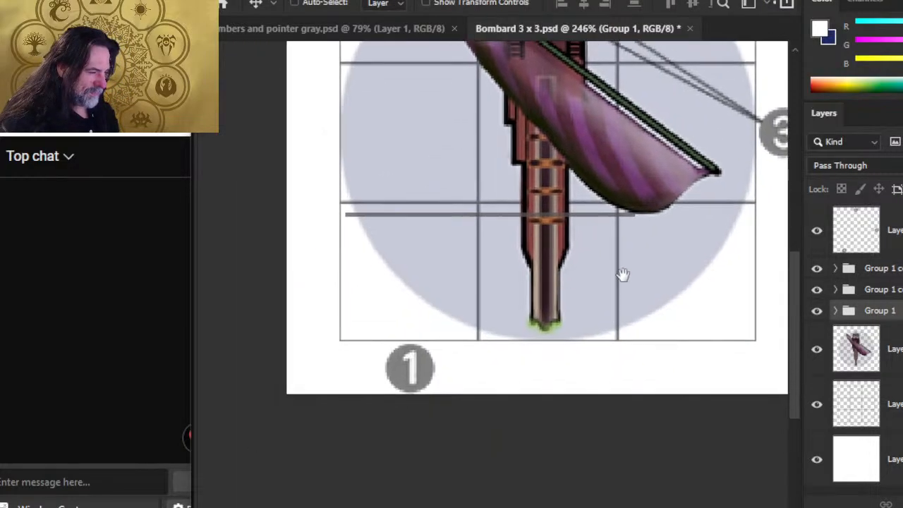
drag(540, 276, 555, 341)
right_click(611, 279)
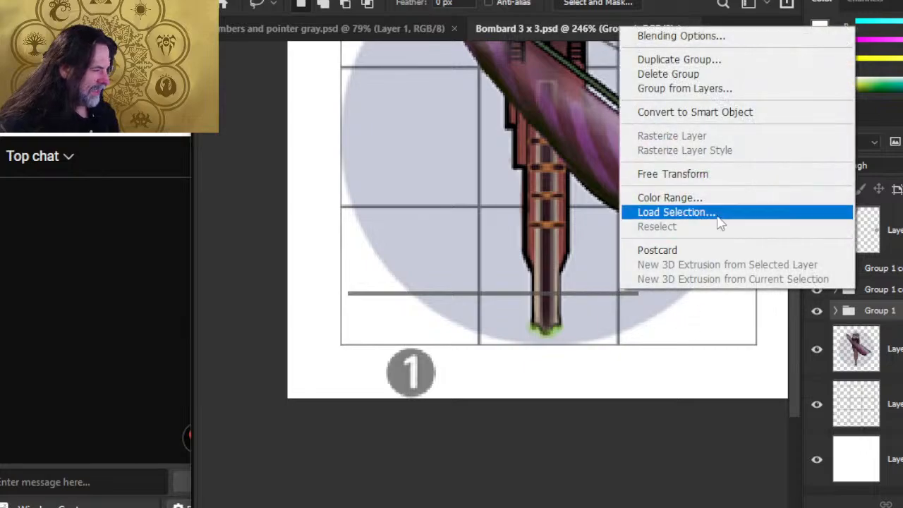
click(709, 174)
mouse_move(730, 304)
mouse_down()
mouse_move(729, 243)
mouse_move(699, 181)
mouse_move(708, 254)
mouse_up()
key(Escape)
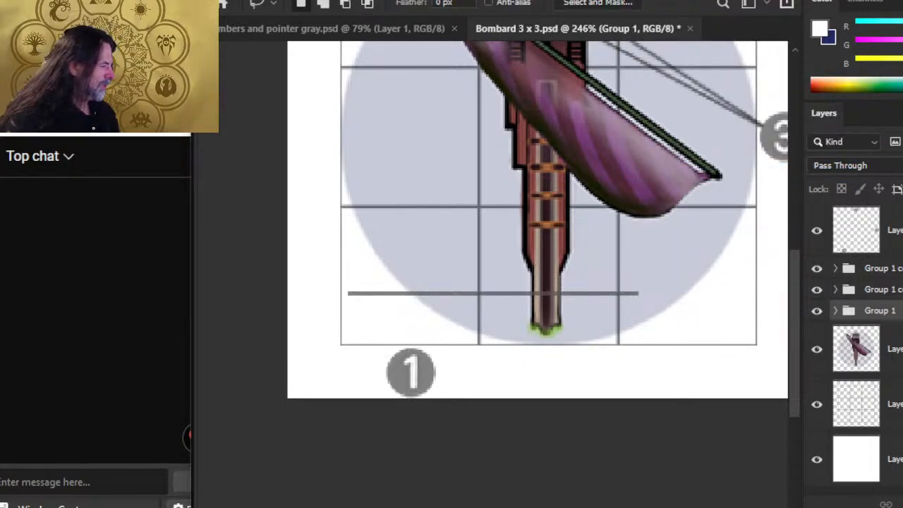
Step: Duplicate Group 1, leaving the original hidden below the ship picture layer and placing the copy above it
drag(882, 310, 887, 367)
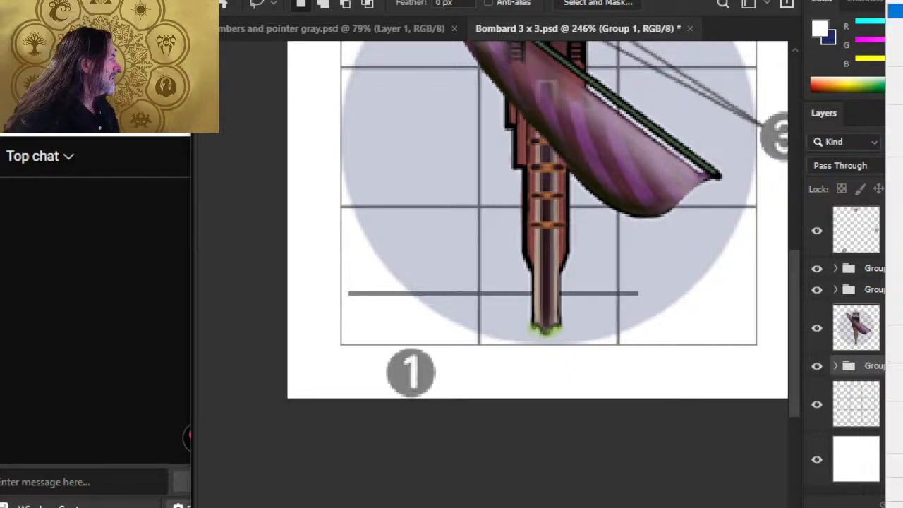
click(898, 10)
key(Return)
click(816, 387)
drag(882, 366, 881, 311)
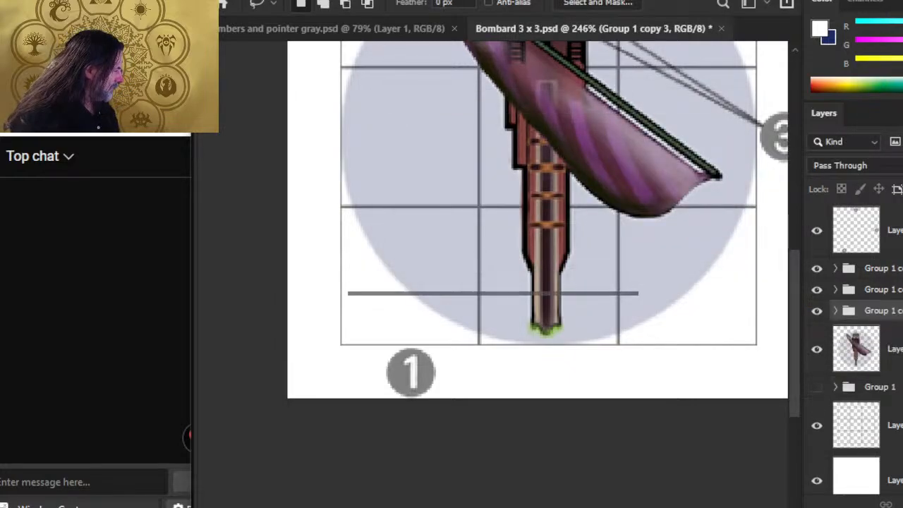
Step: Rotate the duplicated pointer line diagonally from marker 1 across the tail, shifting it 0.030 in right and 0.060 in down
right_click(542, 261)
click(630, 400)
drag(554, 397, 631, 346)
key(Return)
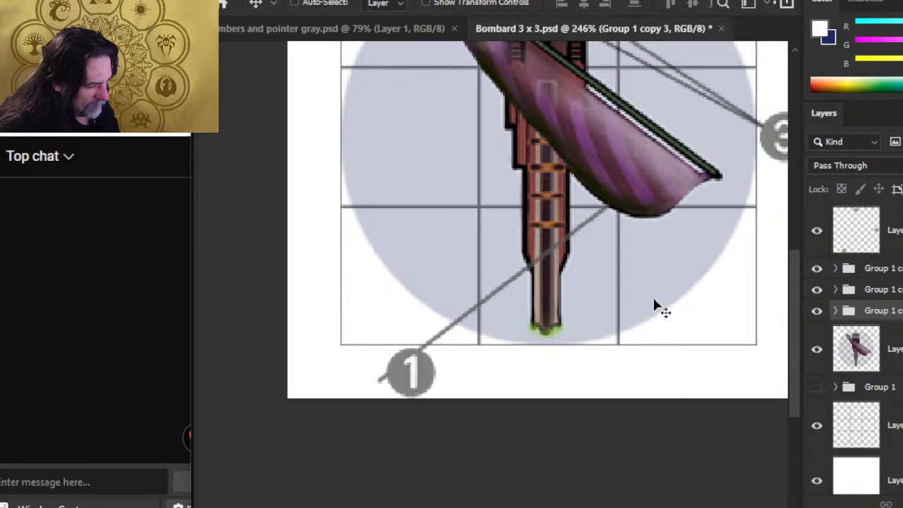
key(Right)
key(Right)
key(Right)
key(Down)
key(Down)
key(Down)
key(Down)
key(Down)
key(Down)
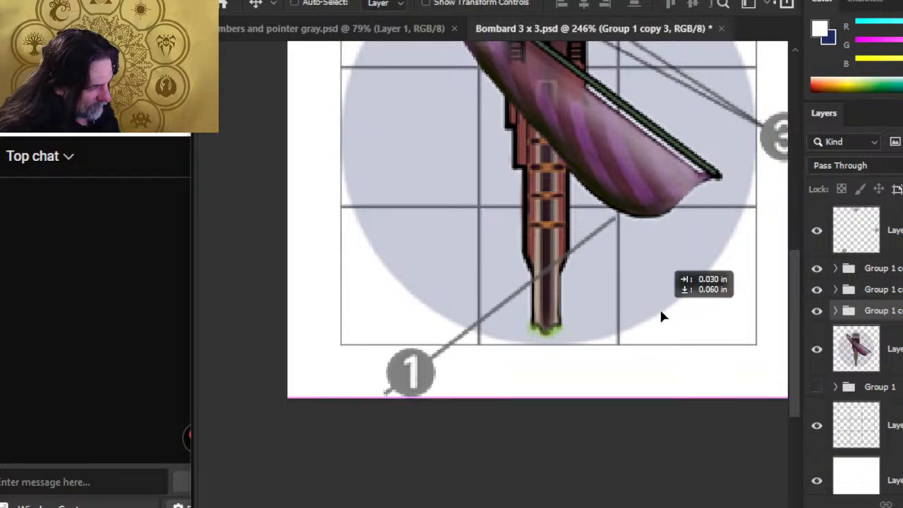
Step: Skew the duplicated pointer line to a shallower angle so it runs from marker 1 toward the tail's tip
key(l)
right_click(600, 323)
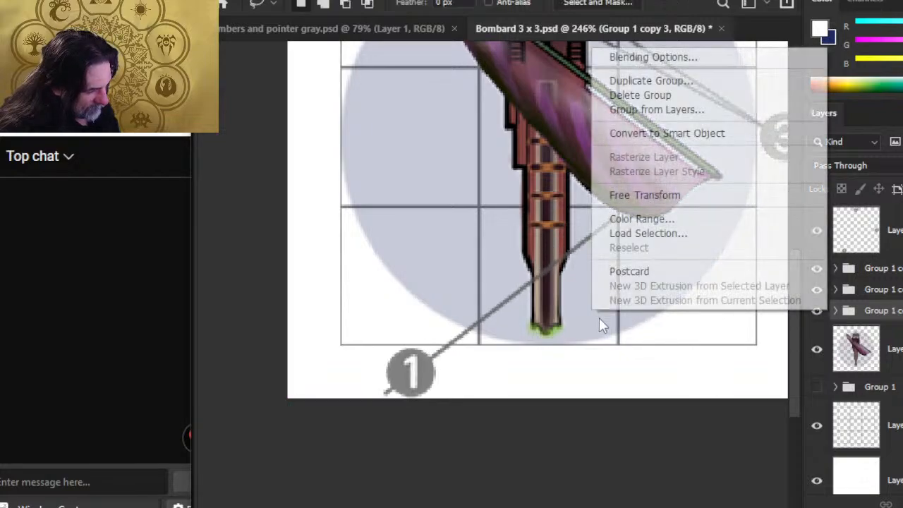
click(701, 195)
right_click(686, 239)
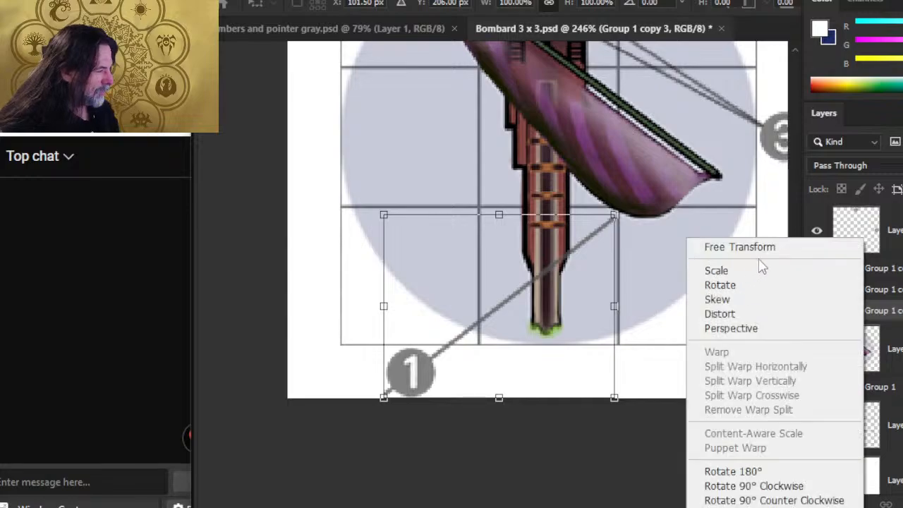
click(759, 299)
drag(616, 311, 637, 359)
key(Return)
key(l)
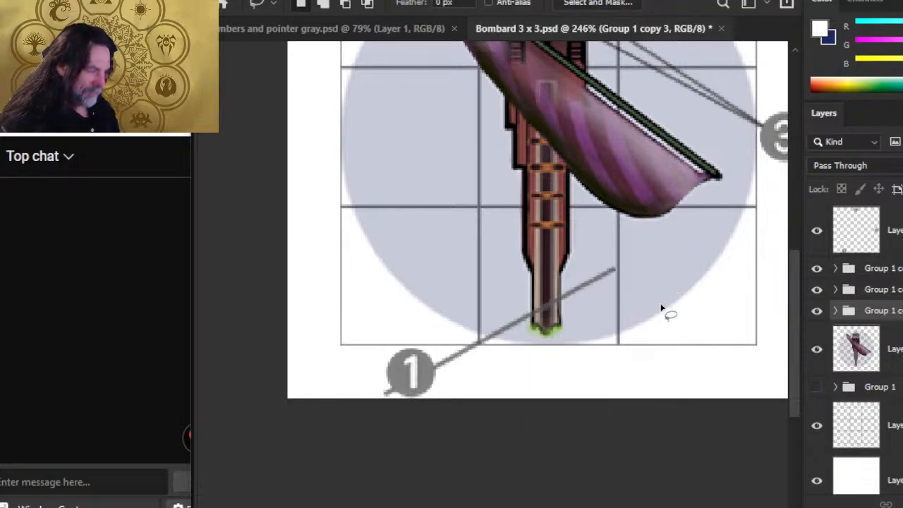
Step: Erase the light Layer 6 copy 3 line between marker 1 and the tail's near edge, checking it with Layer 6 copy 2 hidden
click(836, 311)
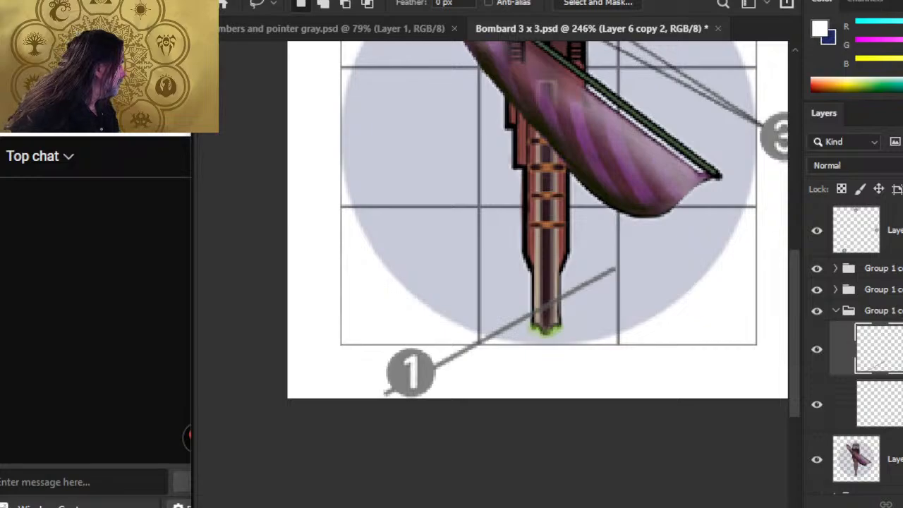
click(890, 404)
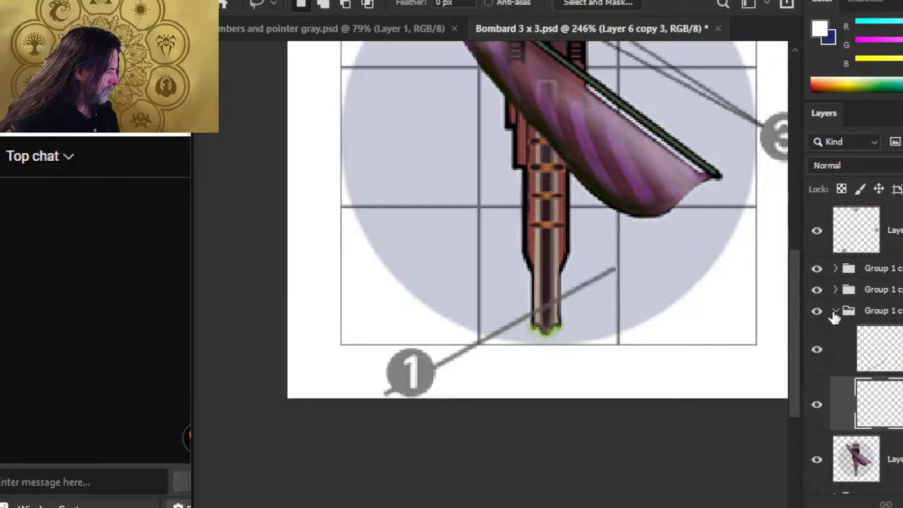
click(817, 351)
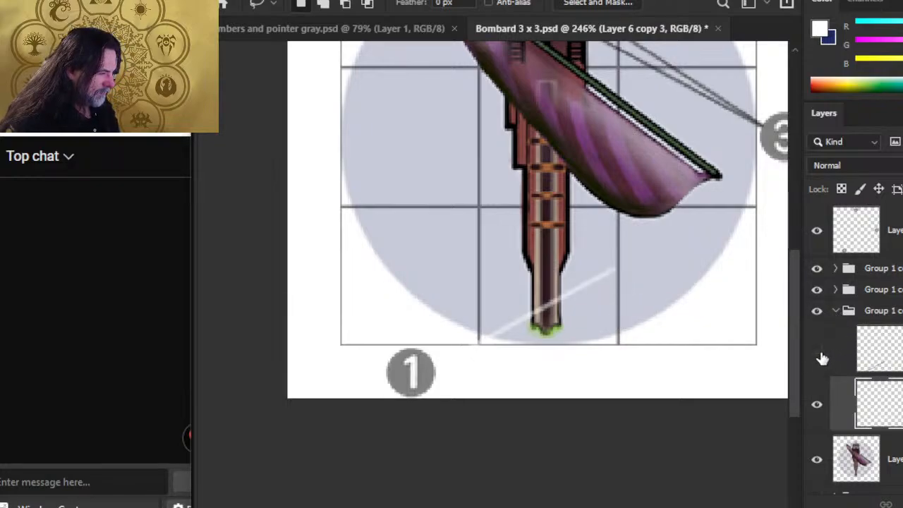
click(817, 351)
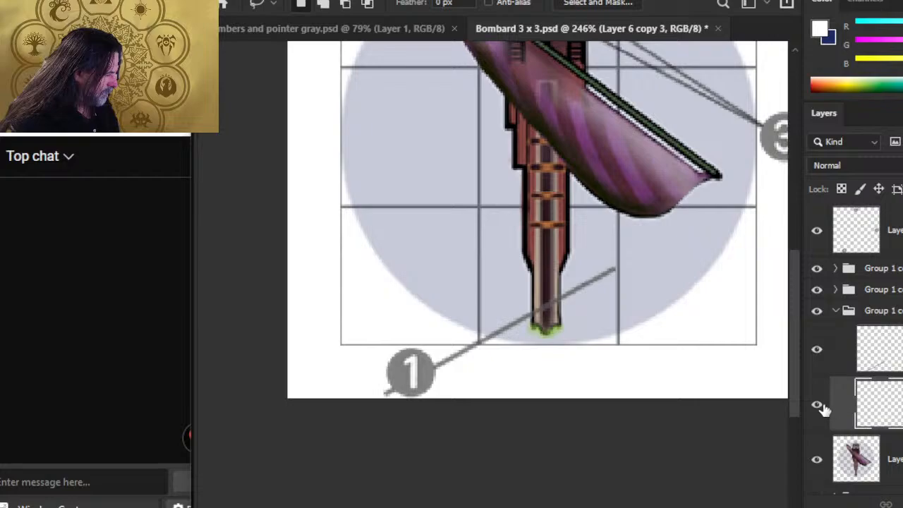
key(e)
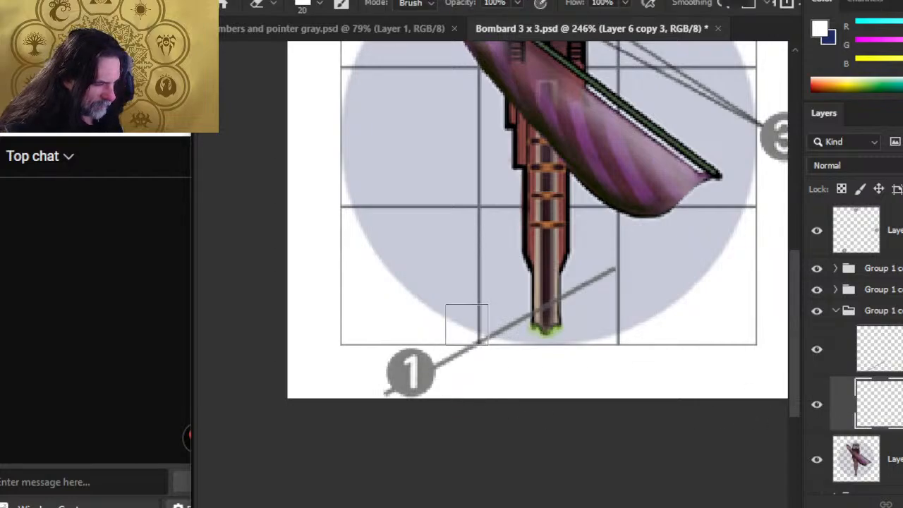
click(817, 407)
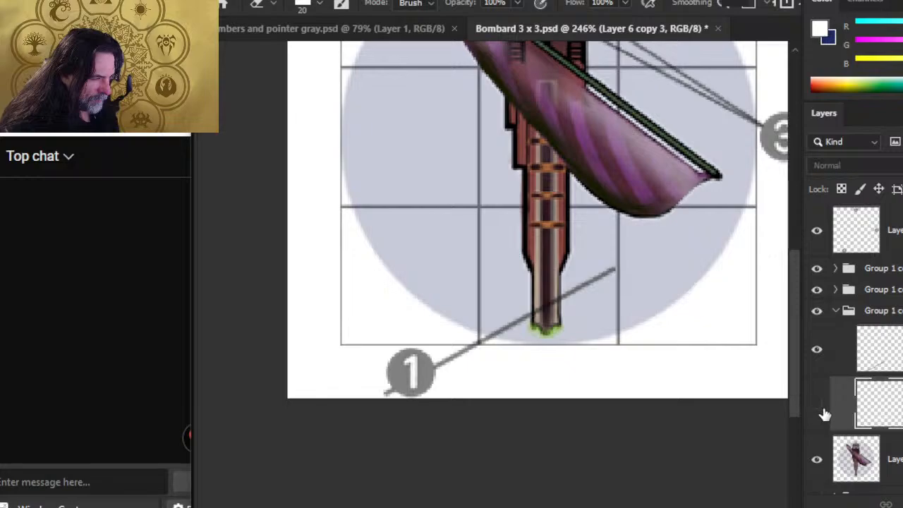
click(823, 410)
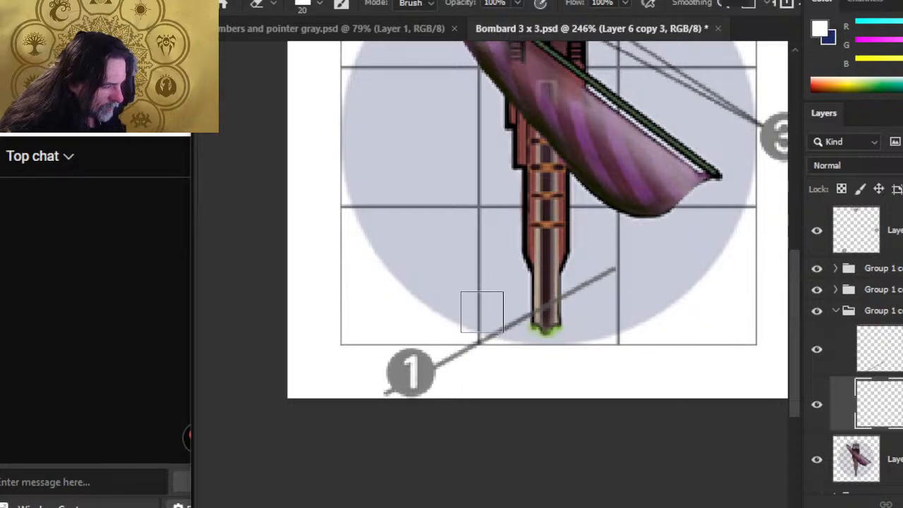
click(817, 350)
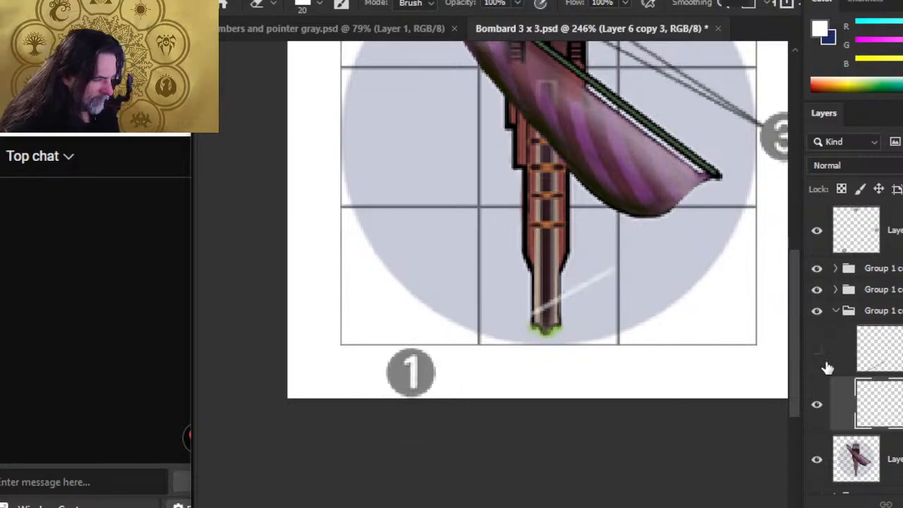
Step: Erase the dark Layer 6 copy 2 line and the light Layer 6 copy 3 line beyond the tail's near edge
click(831, 367)
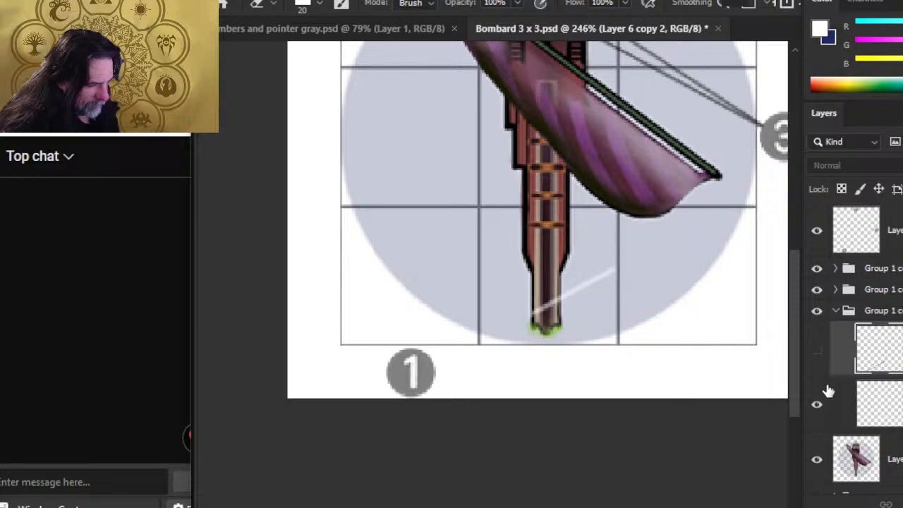
click(821, 359)
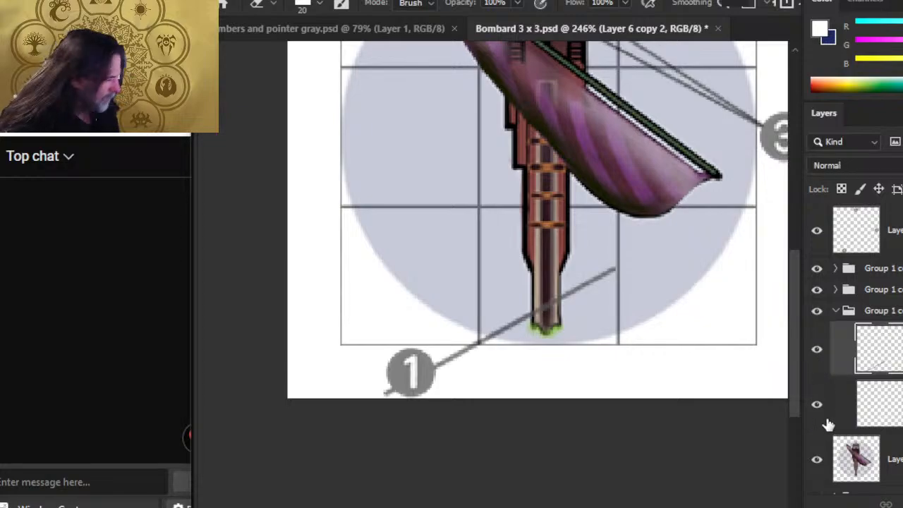
click(822, 355)
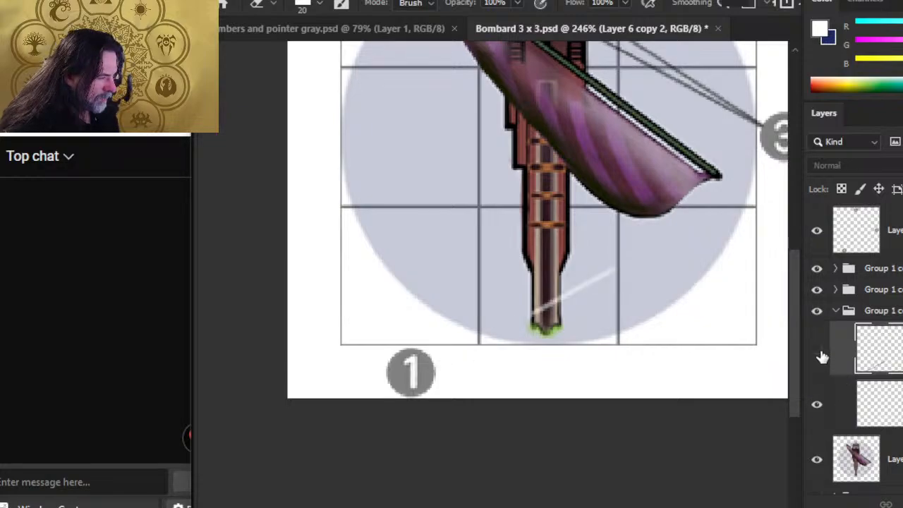
click(822, 357)
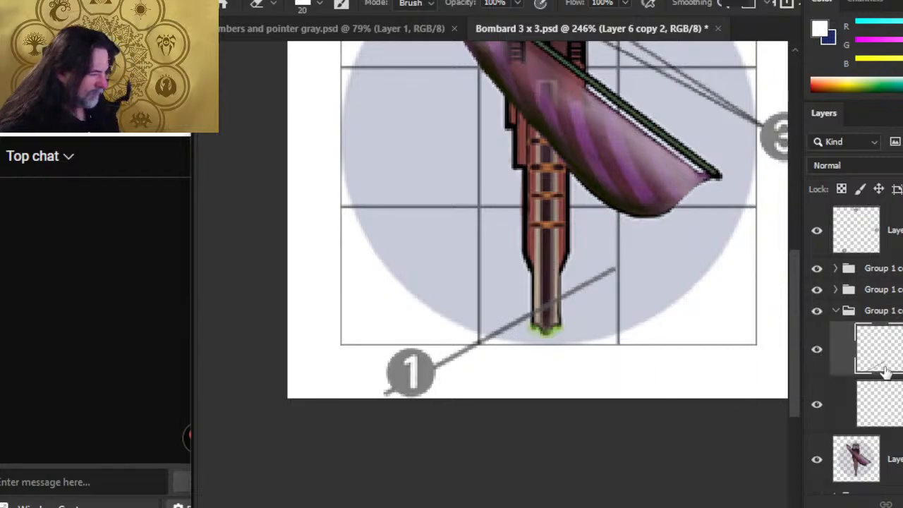
drag(617, 256, 575, 283)
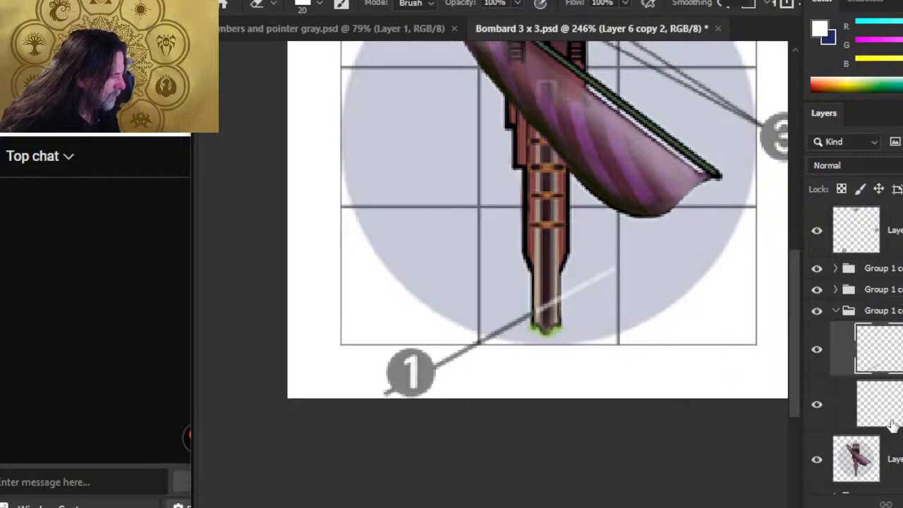
click(869, 413)
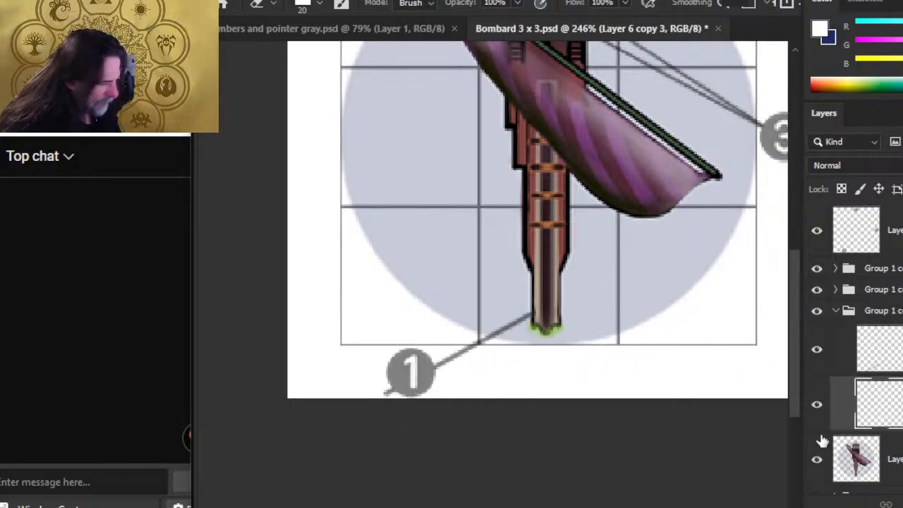
Step: Erase the leftover stub of the Layer 6 copy 2 pointer line sticking out beyond marker 1
key(alt+bracketright)
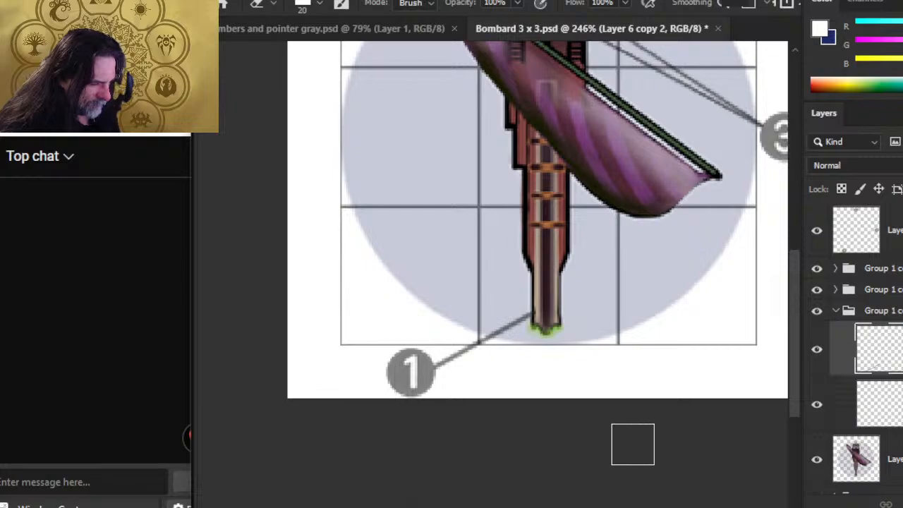
key(z)
drag(621, 419, 578, 426)
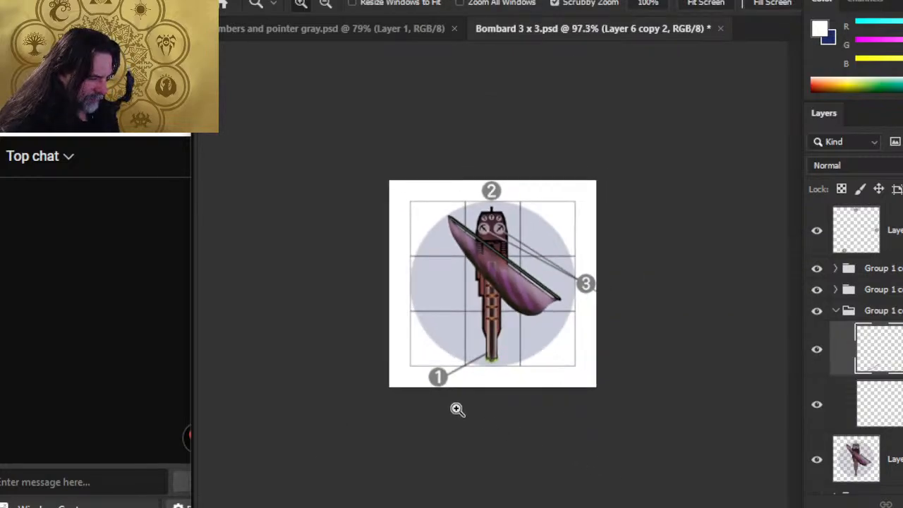
drag(455, 411, 534, 444)
Step: Distort the Group 1 copy 3 pointer line slightly, raising its end at marker 1
click(883, 310)
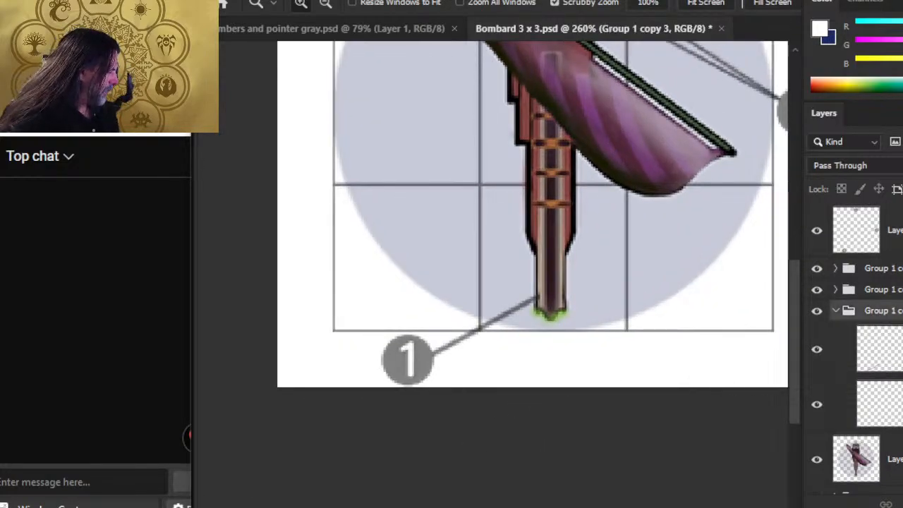
key(l)
right_click(482, 306)
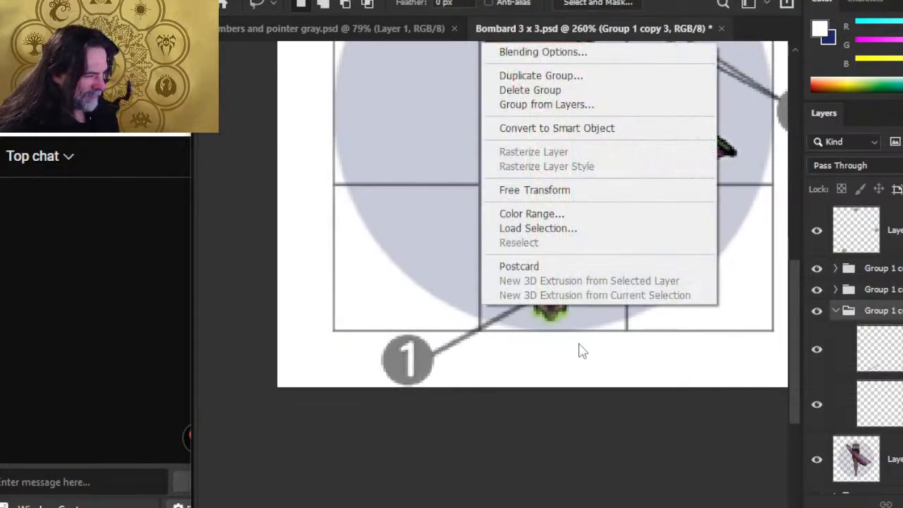
click(554, 191)
right_click(409, 253)
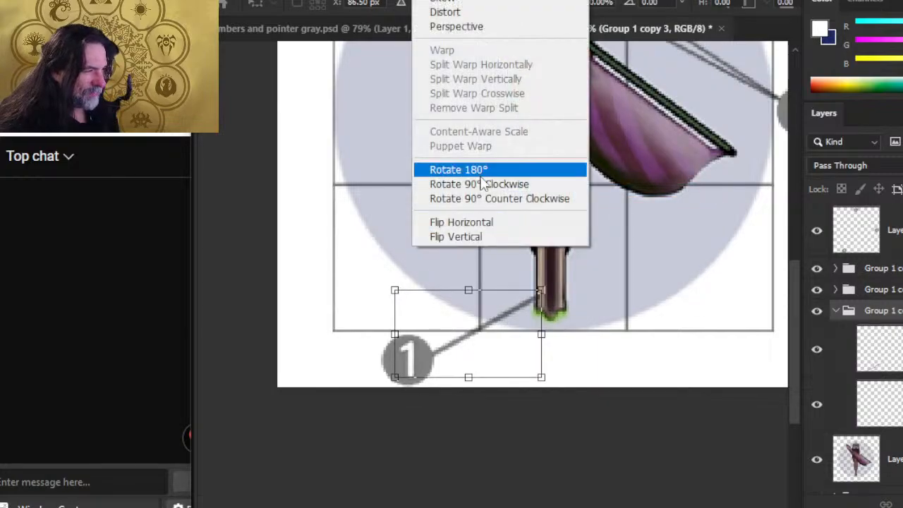
click(459, 12)
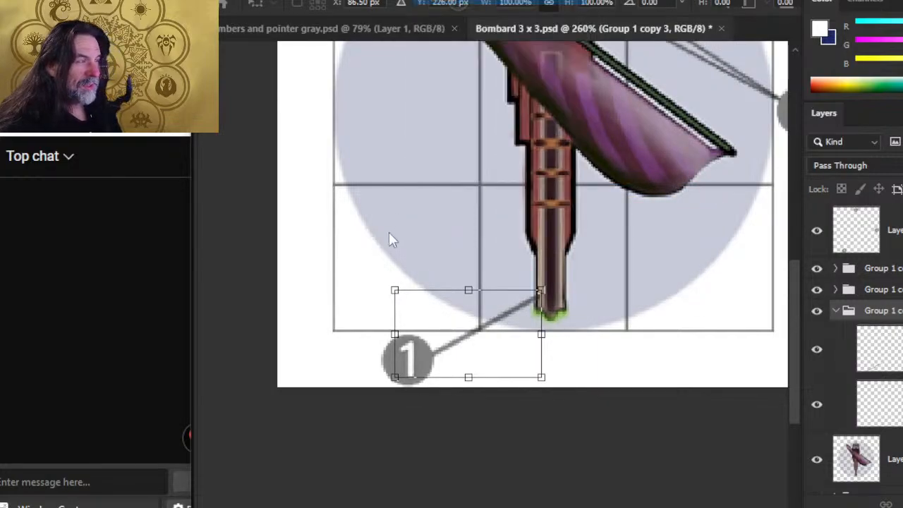
drag(397, 335, 398, 326)
key(Return)
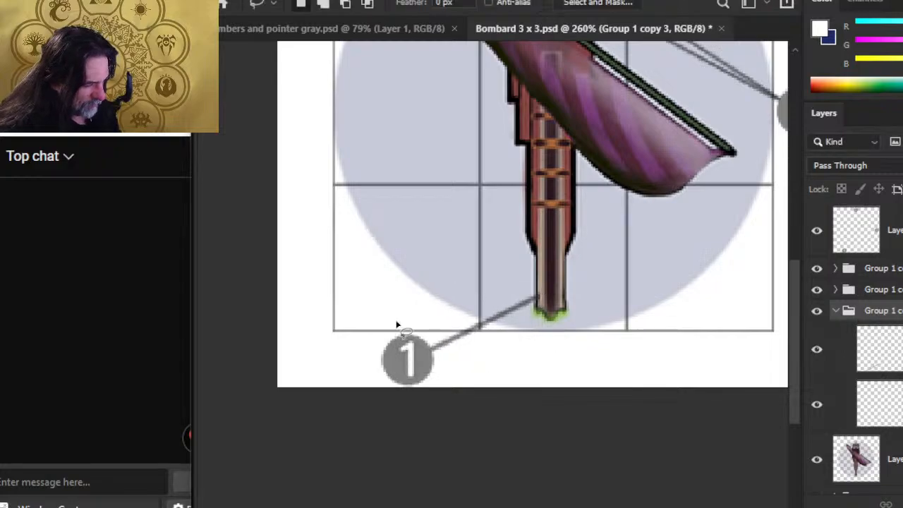
Step: Skew the Group 1 copy 3 pointer line by about 2.09°, lowering its end at the ship's tail
right_click(628, 262)
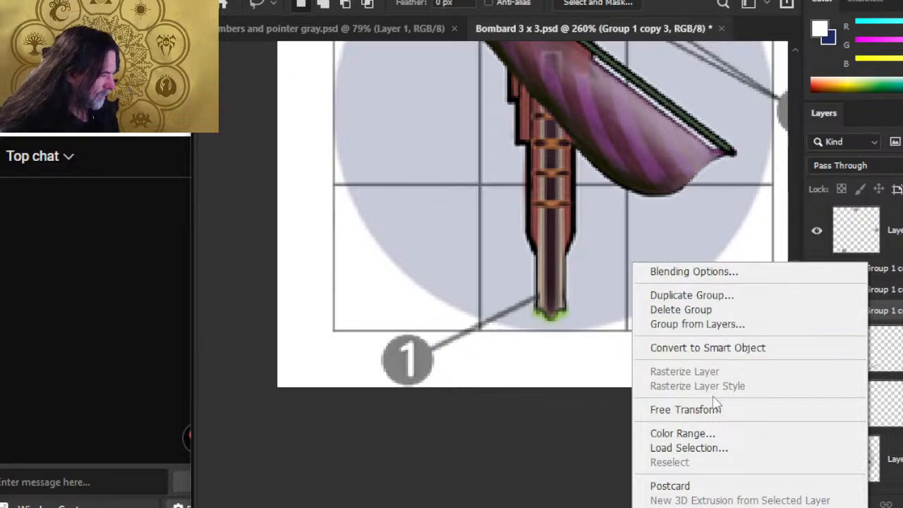
click(688, 408)
right_click(646, 399)
click(725, 291)
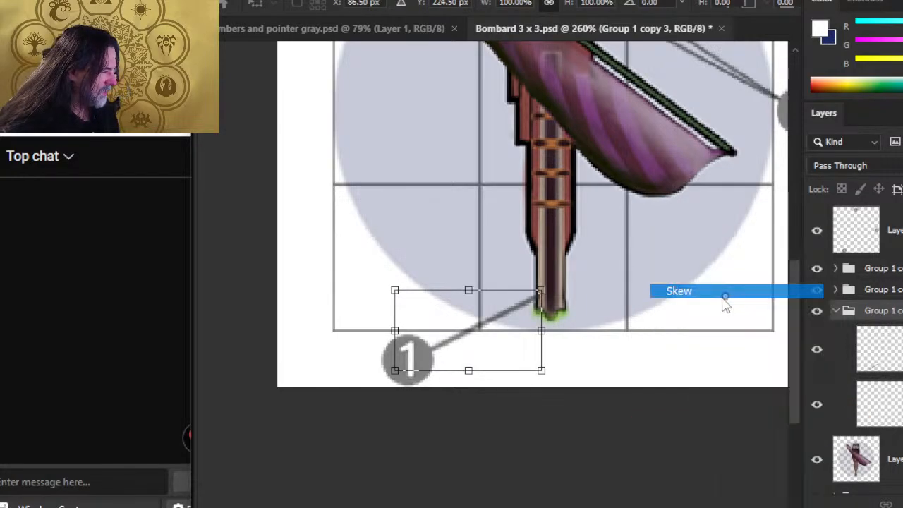
drag(543, 332, 543, 336)
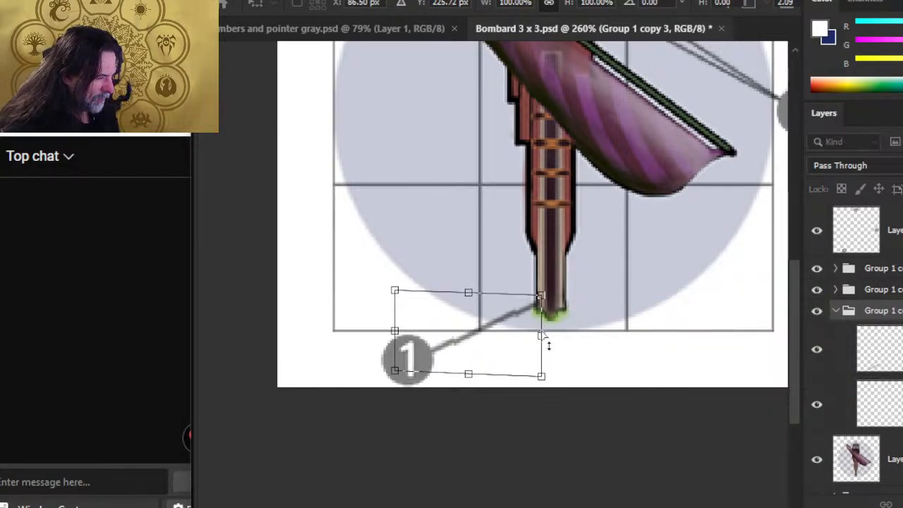
key(Return)
key(l)
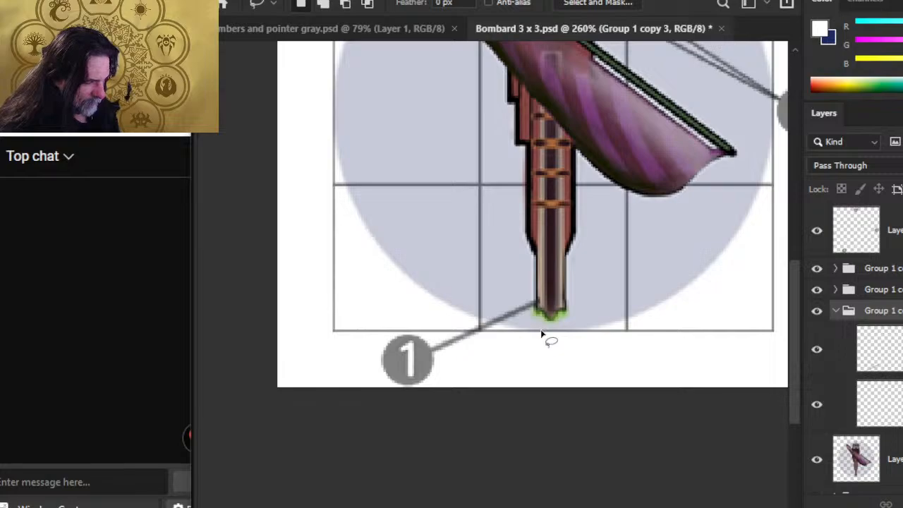
Step: Trim the tail ends of the Layer 6 copy 2 and Layer 6 copy 3 lines with the Eraser
key(e)
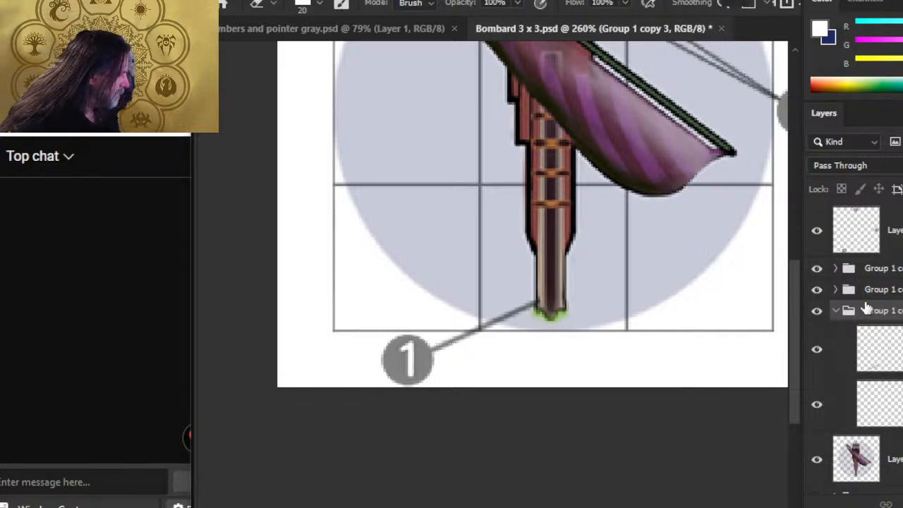
click(836, 332)
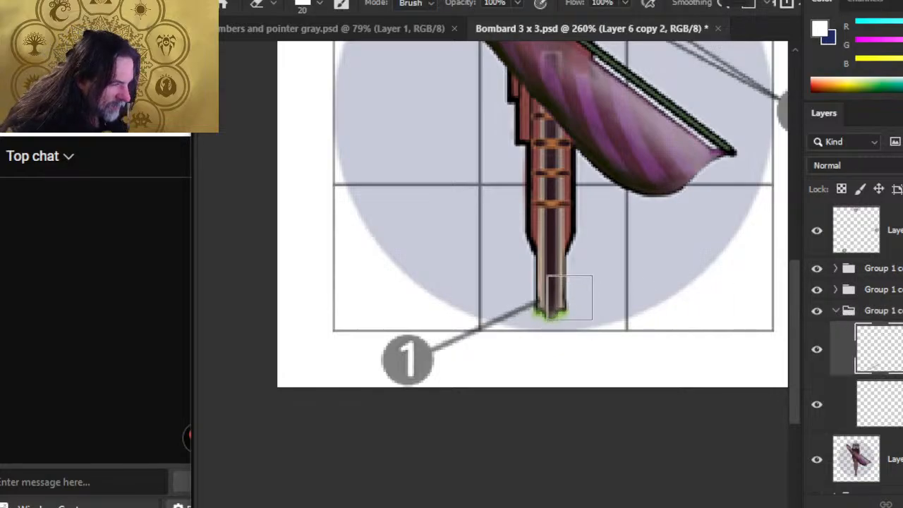
key(alt+bracketleft)
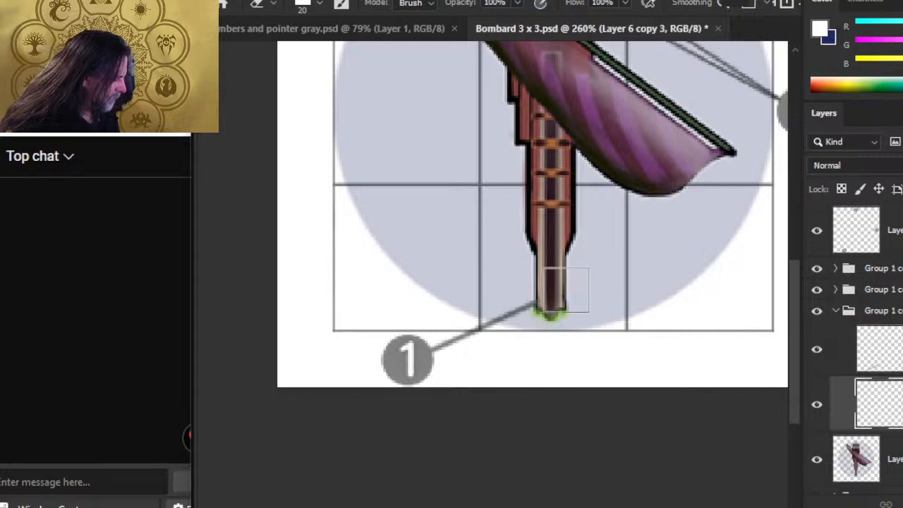
key(z)
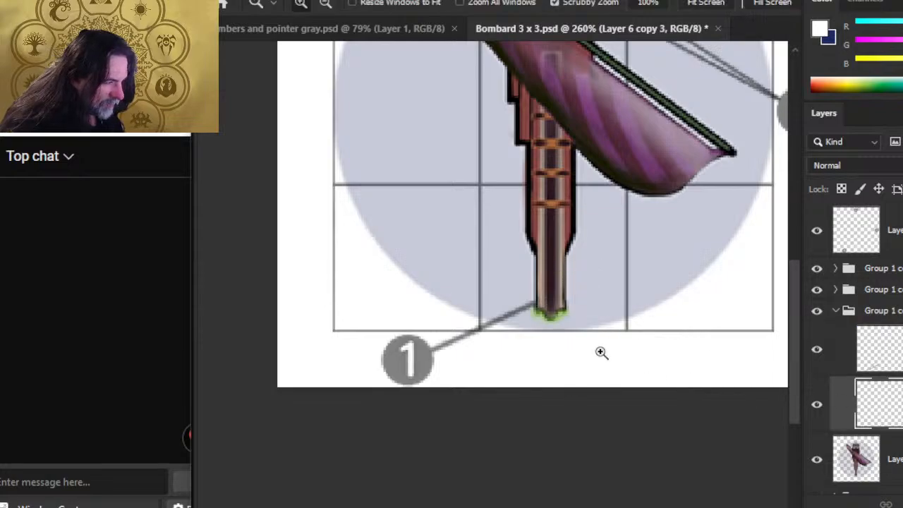
drag(599, 355, 539, 356)
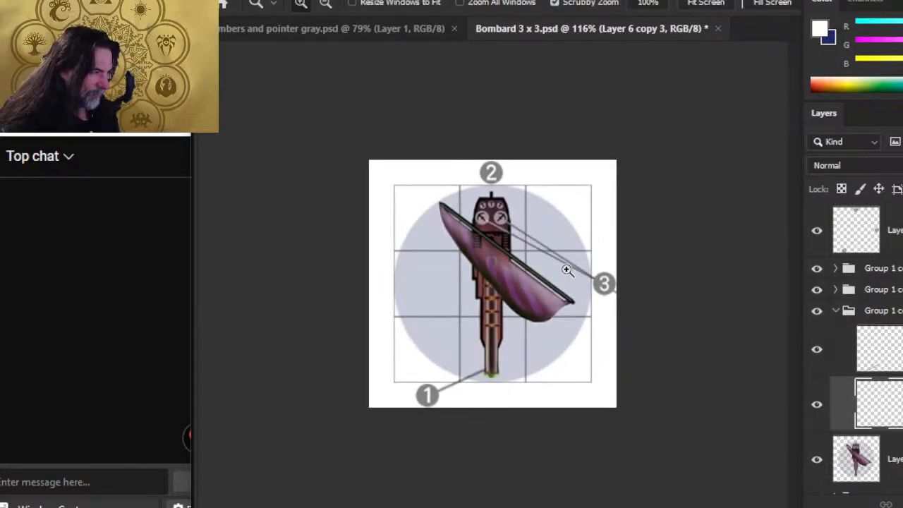
Step: Erase the leftover pointer-line stub beyond marker 3, working through the line layers of its two pointer groups
drag(522, 226, 577, 348)
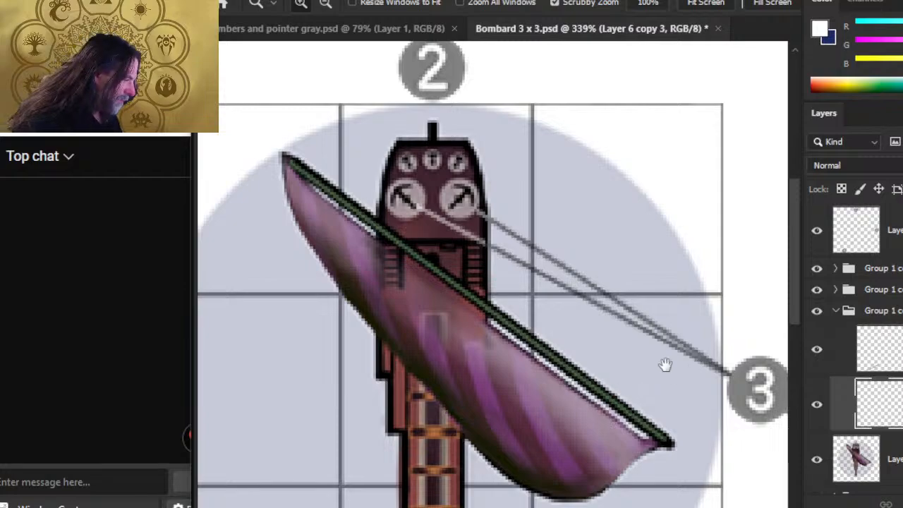
drag(695, 366, 554, 326)
click(835, 311)
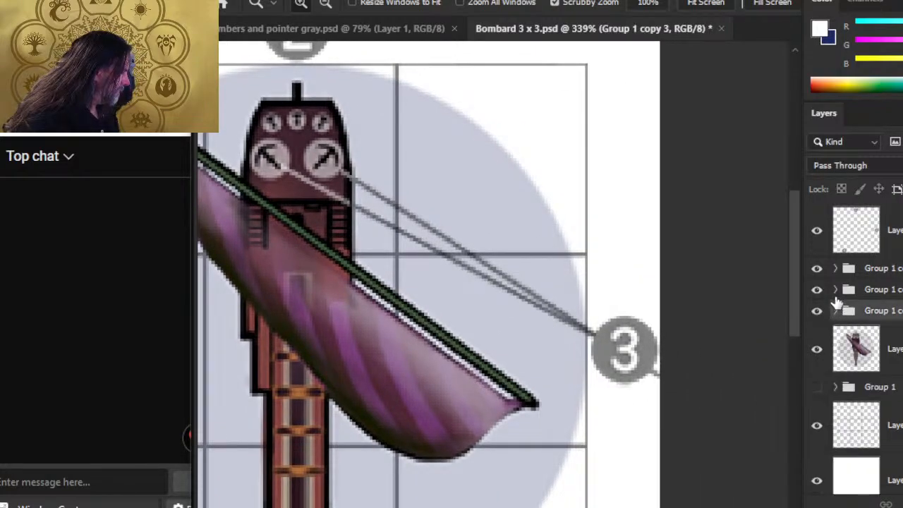
click(835, 290)
click(879, 383)
key(b)
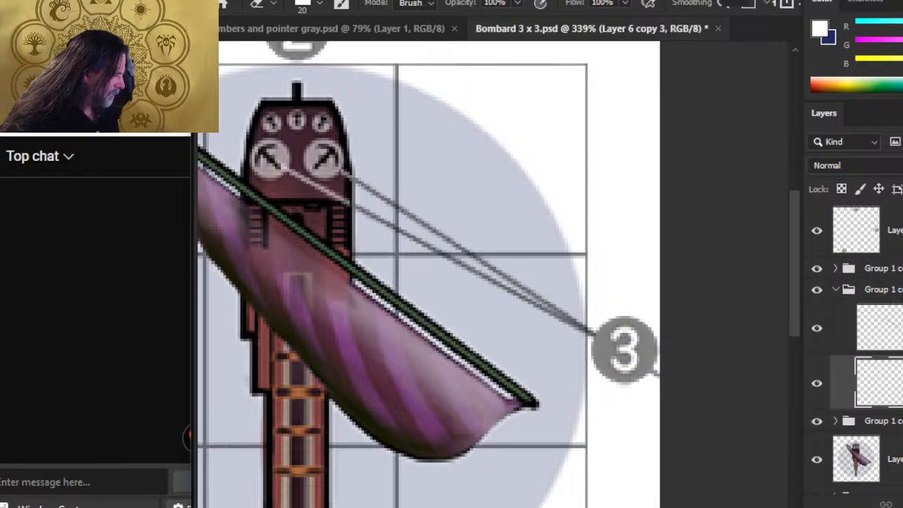
click(843, 289)
click(836, 269)
click(878, 307)
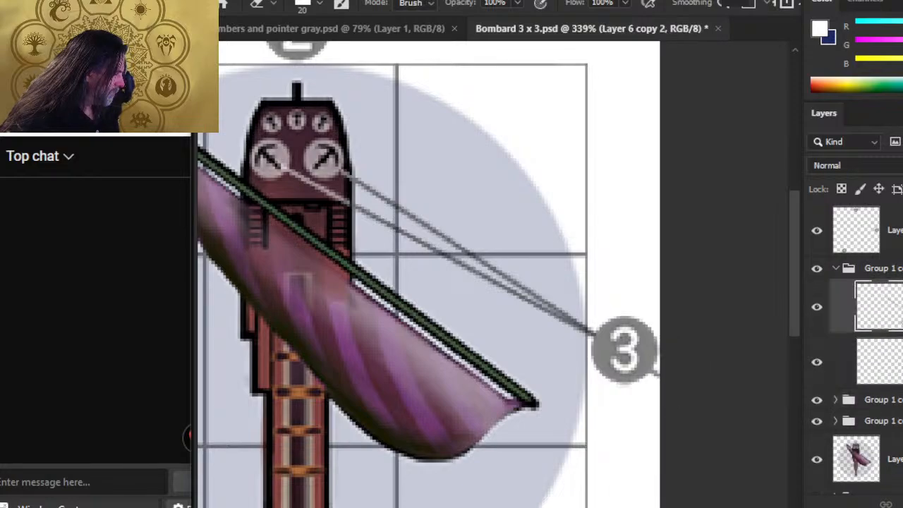
key(alt+bracketleft)
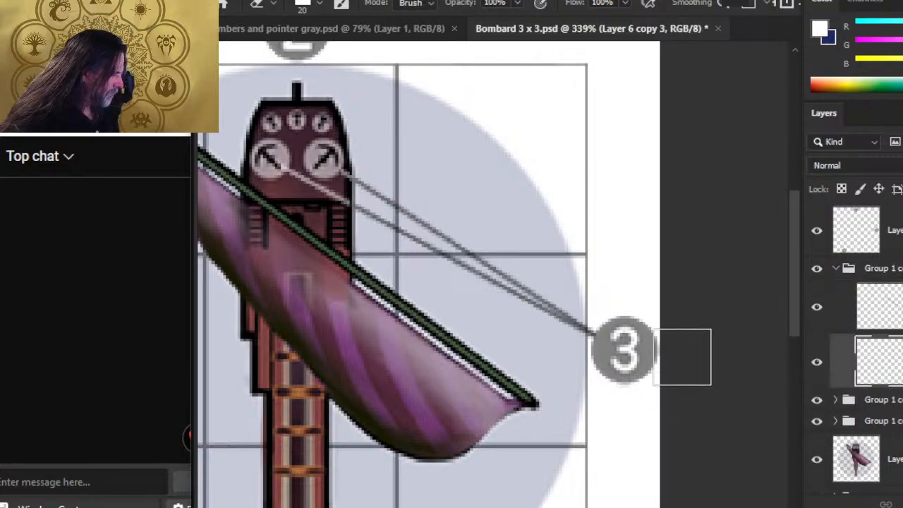
click(835, 269)
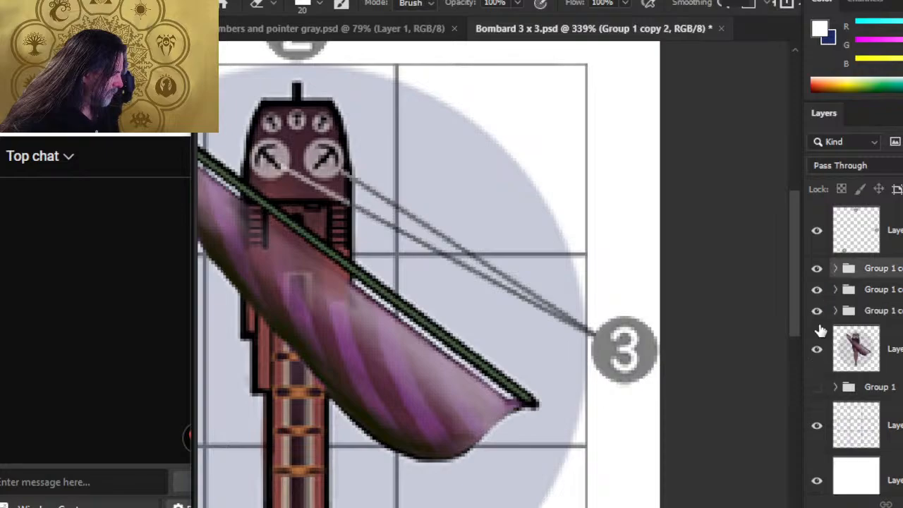
Step: Select the original Group 1 pointer and make it visible on the Bombard picture
key(z)
drag(560, 339, 540, 350)
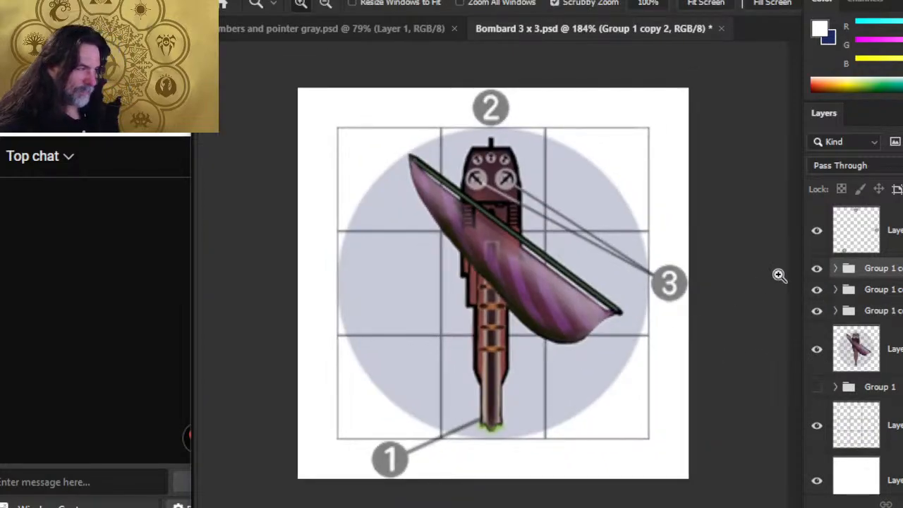
click(817, 392)
click(817, 393)
click(829, 397)
click(817, 388)
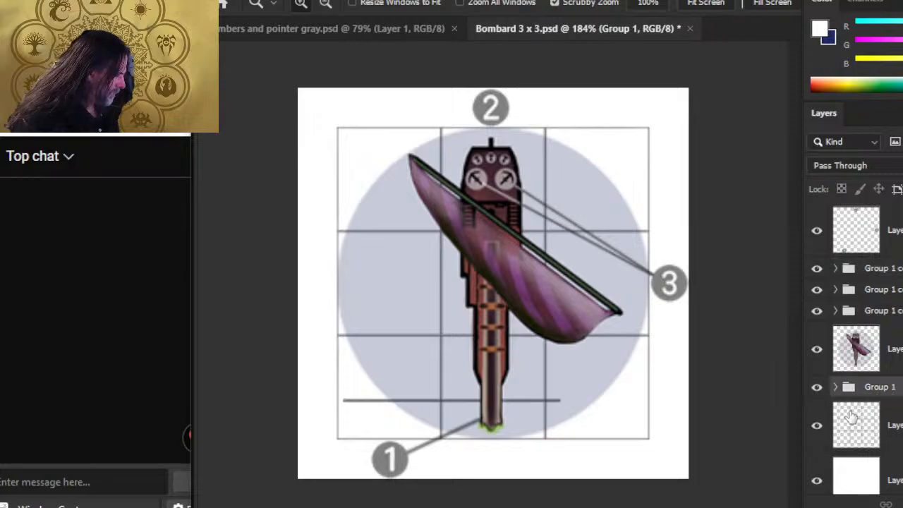
Step: Switch to the numbers and pointer gray.psd document and delete its hidden pointer group
click(391, 30)
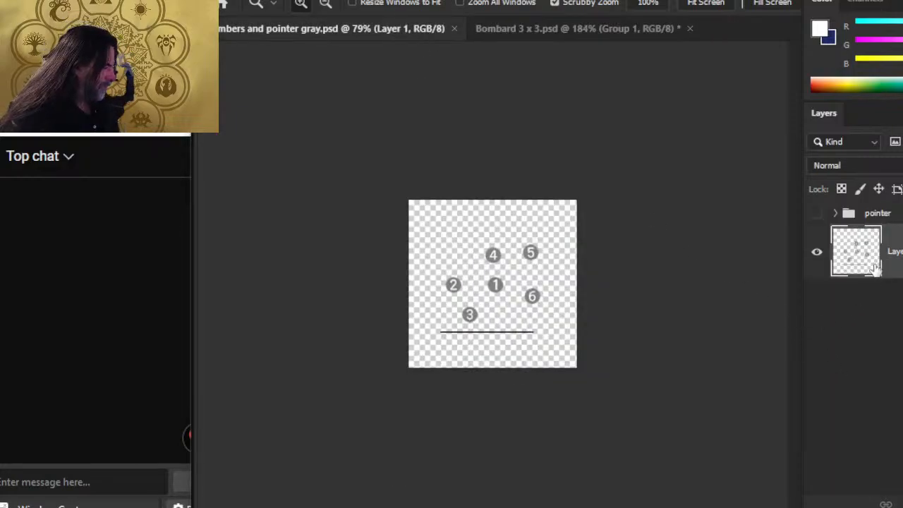
drag(460, 329, 606, 346)
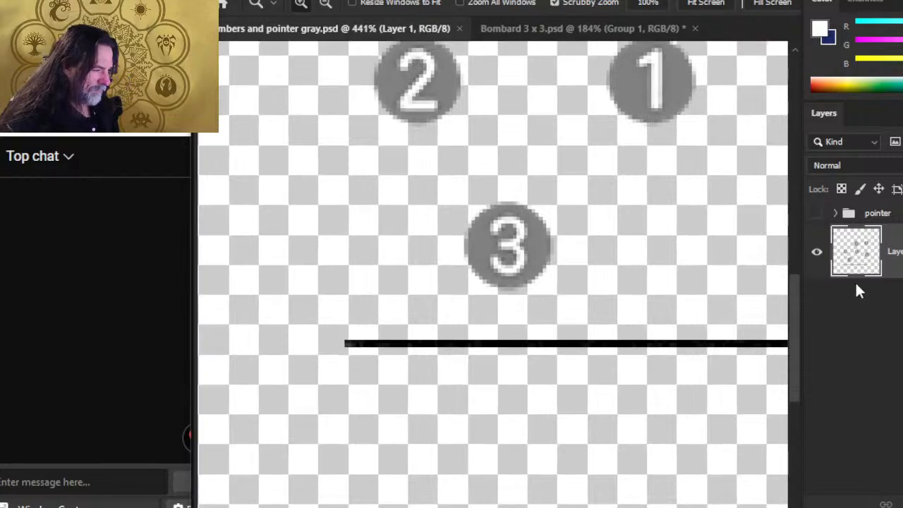
click(878, 213)
key(Delete)
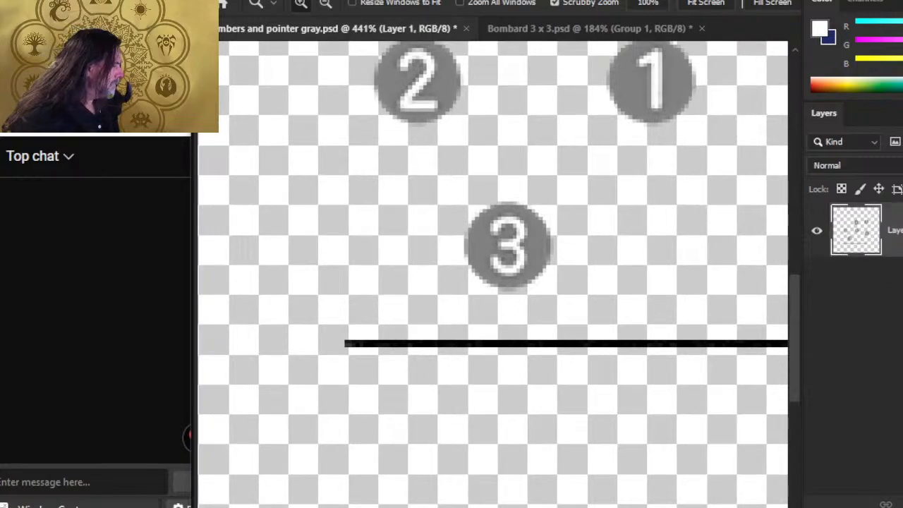
Step: Separate the black pointer line onto its own layer with the Magic Wand and add an empty layer above it
key(w)
key(shift+w)
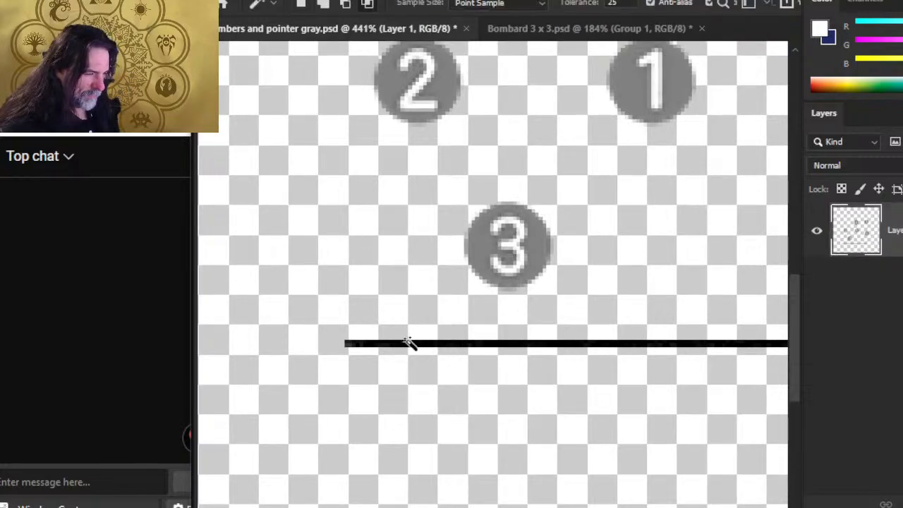
scroll(399, 356, up, 3)
click(400, 354)
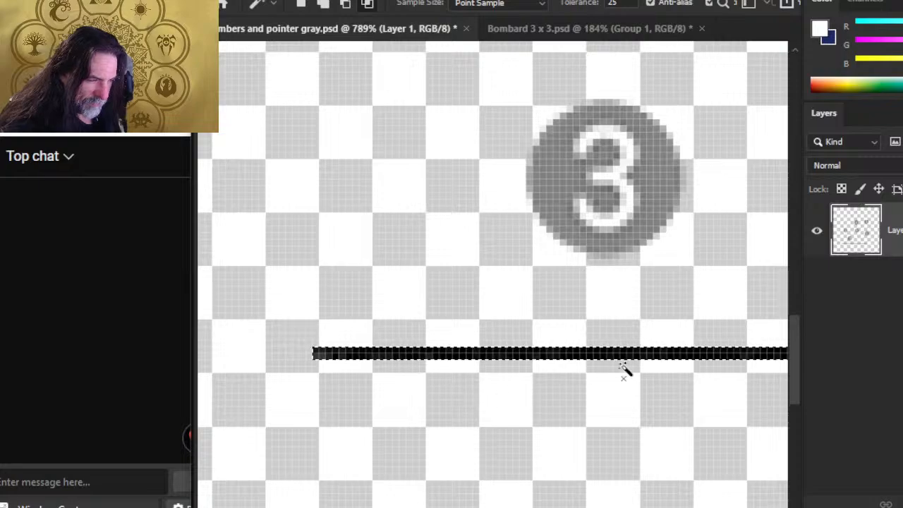
key(ctrl+j)
key(ctrl+alt+shift+n)
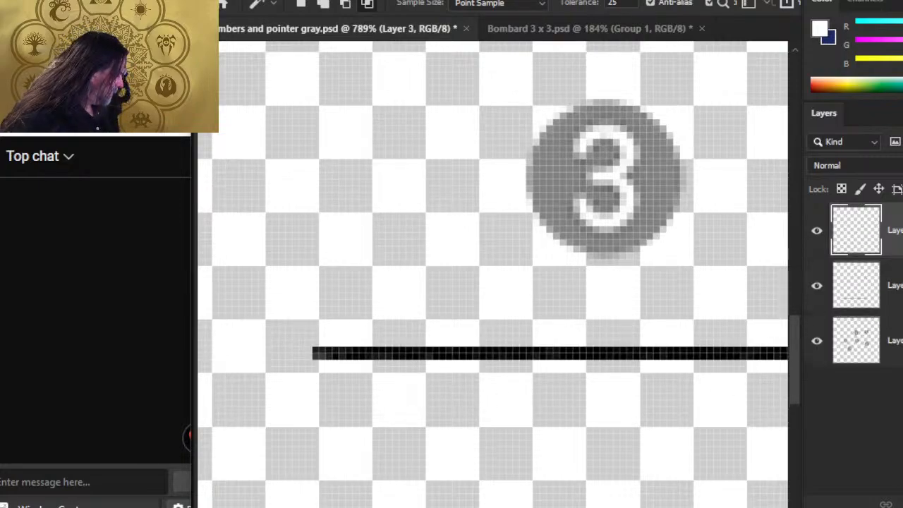
Step: Recolour the pointer line's outline gray with the new layer, and clear the original line from Layer 2
key(g)
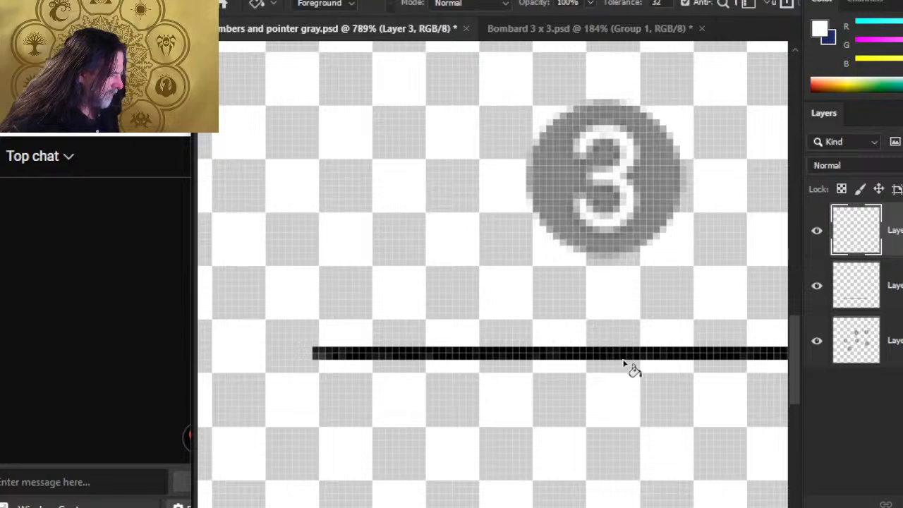
ctrl+click(862, 293)
click(614, 352)
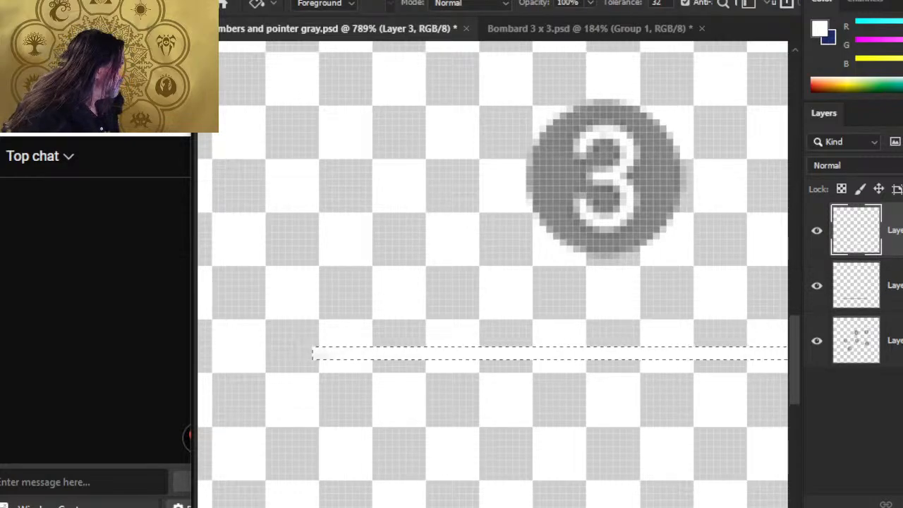
key(ctrl+z)
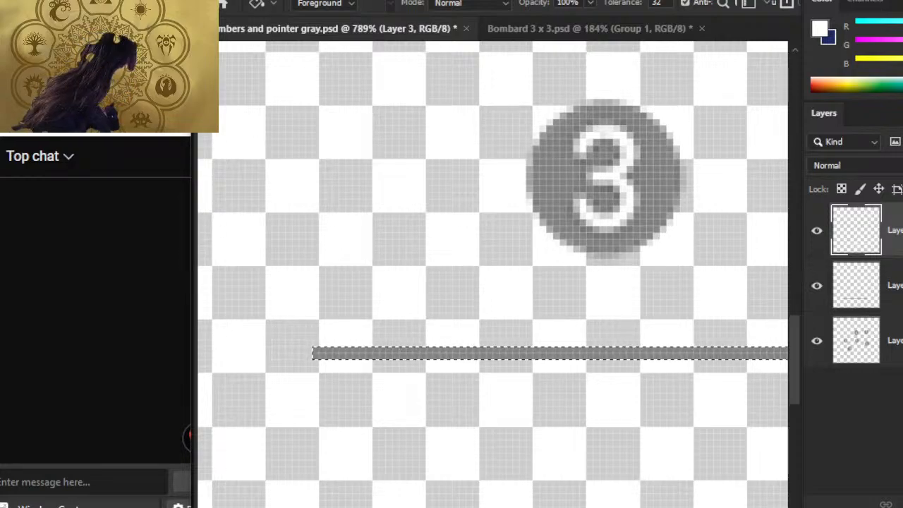
click(856, 285)
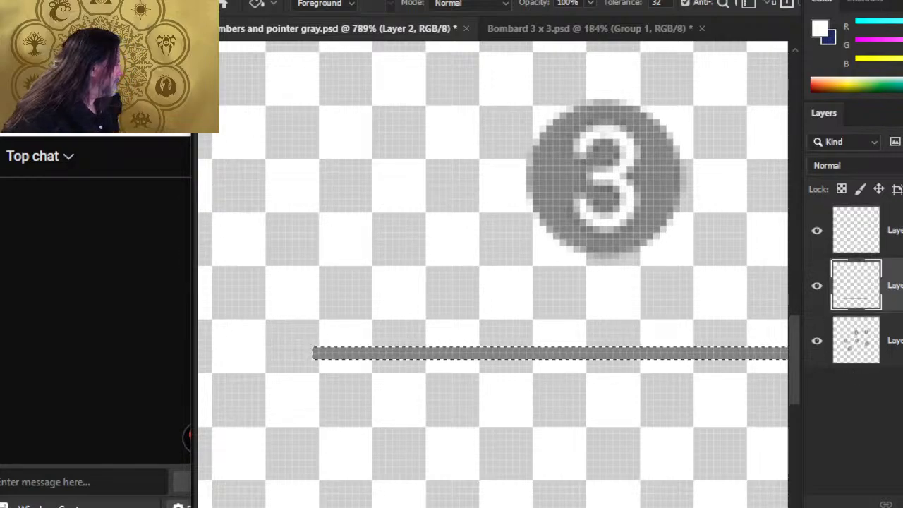
key(Delete)
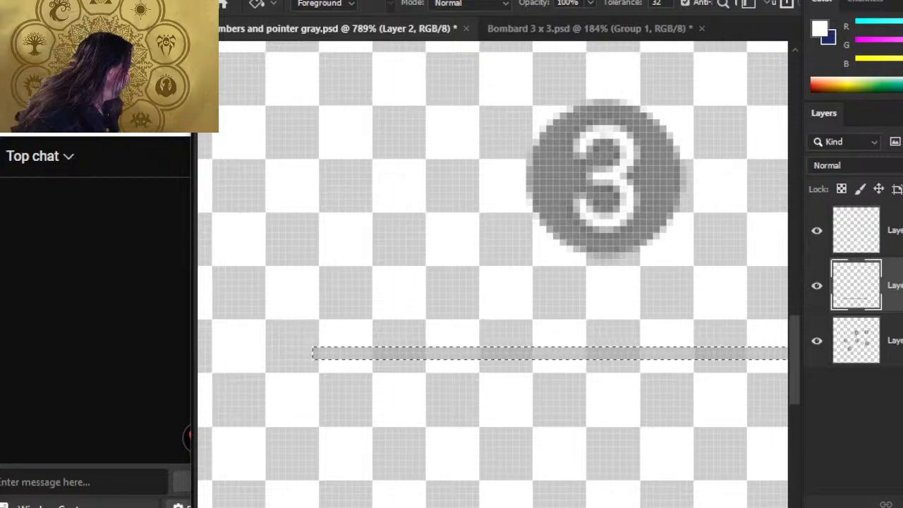
Step: Move Layer 3 below the pointer line's Layer 2, group the two layers, clear the selection, and save the template
drag(867, 231, 868, 308)
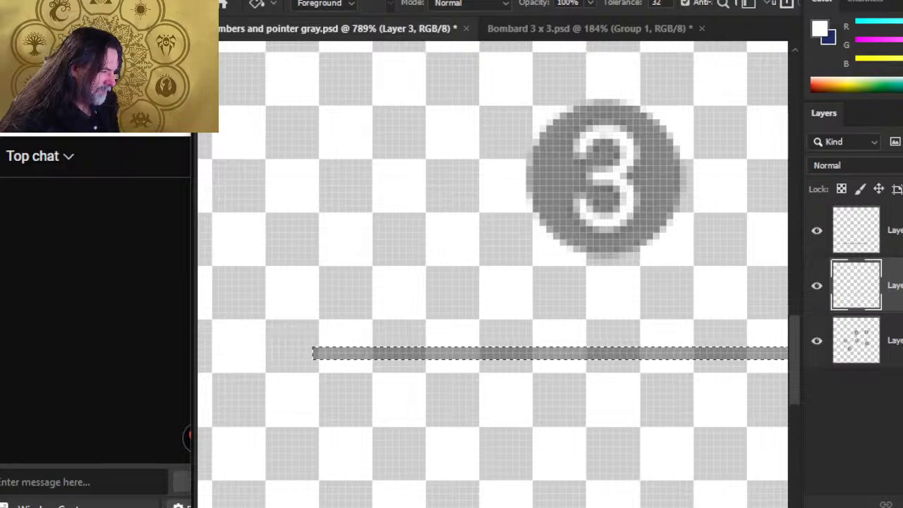
key(l)
shift+click(893, 230)
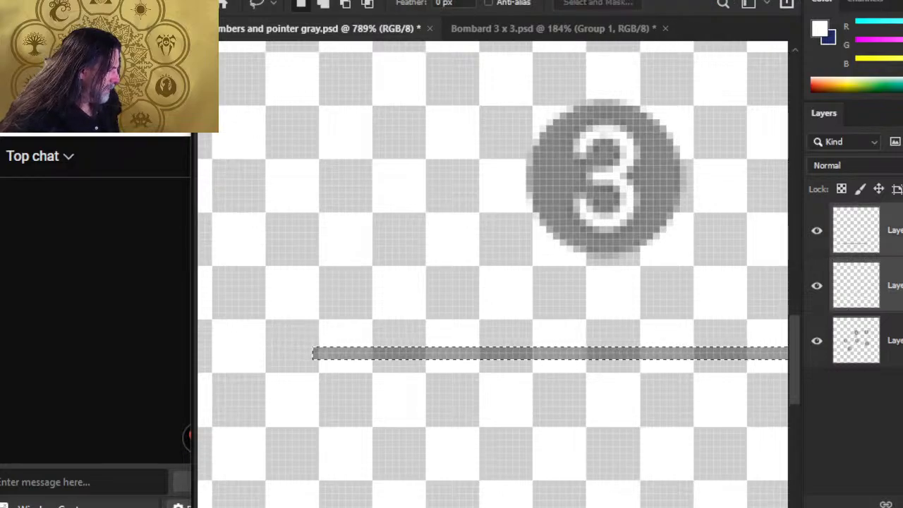
key(ctrl+g)
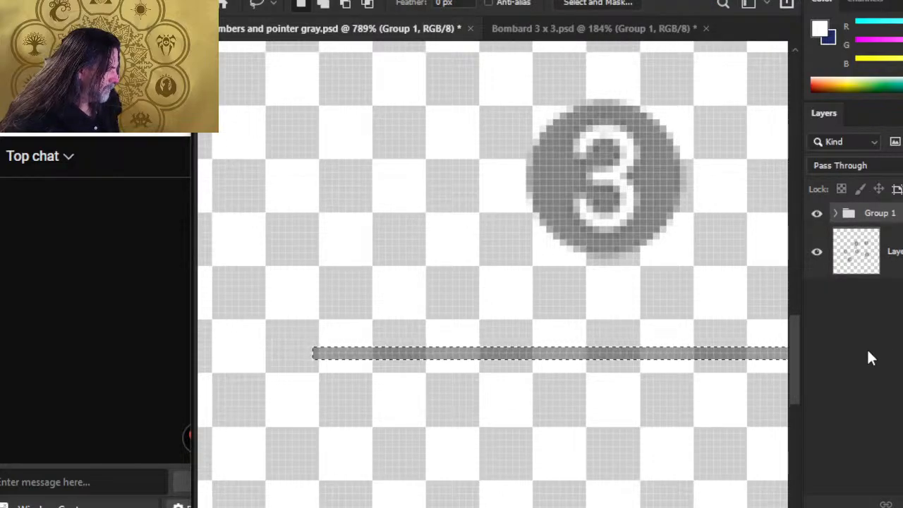
key(ctrl+d)
key(ctrl+s)
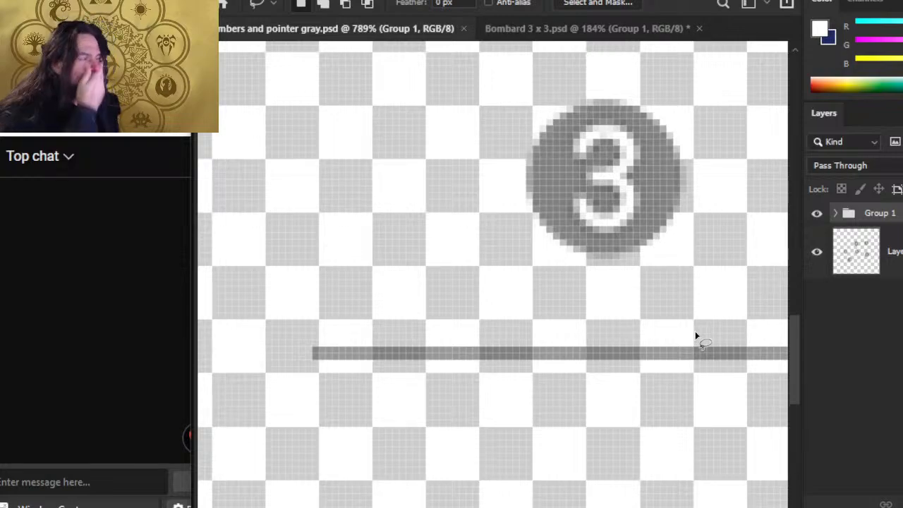
Step: Switch to the Bombard 3 x 3.psd document and move the Group 1 pointer above the other pointer groups
key(z)
drag(650, 349, 562, 383)
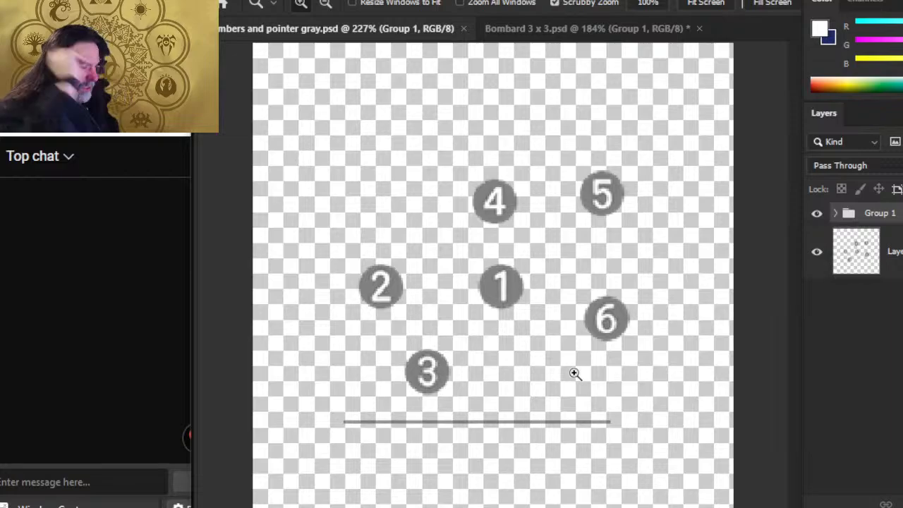
click(533, 30)
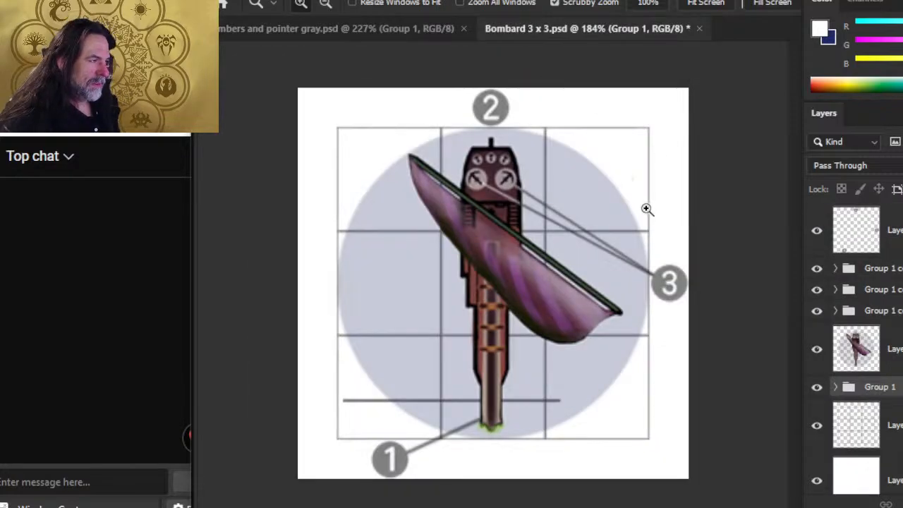
drag(900, 397, 897, 262)
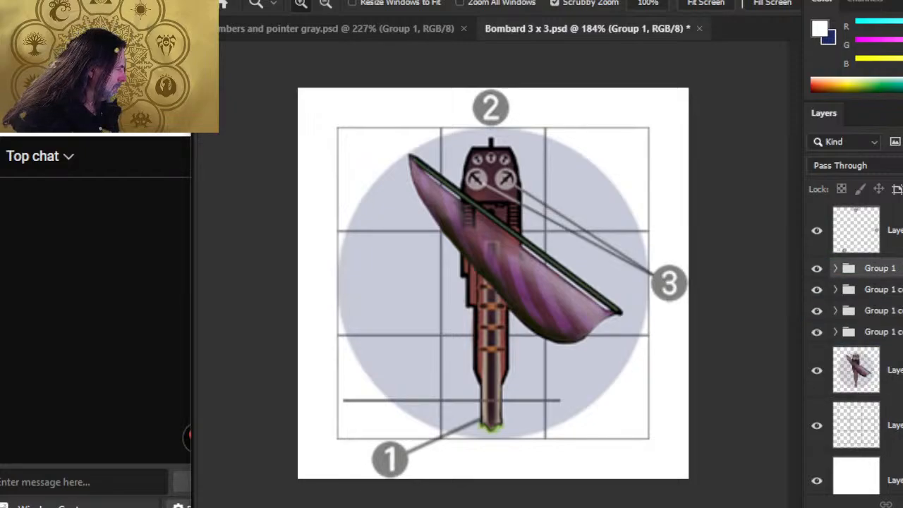
Step: Move the Group 1 pointer onto the ship's bow and rotate it vertical with Free Transform, running down from callout 2
key(v)
mouse_move(503, 399)
mouse_down()
mouse_move(550, 249)
mouse_move(543, 159)
mouse_move(574, 162)
mouse_up()
key(z)
key(l)
right_click(576, 204)
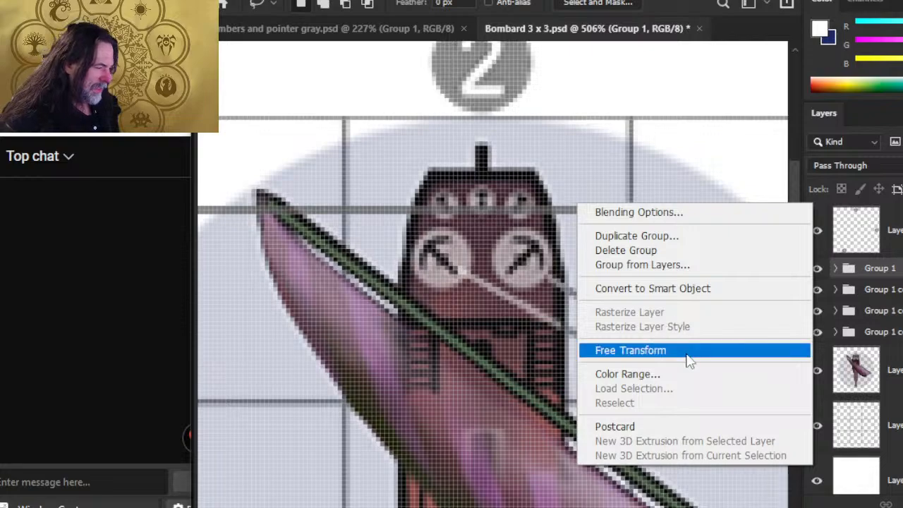
click(689, 361)
drag(635, 151, 581, 387)
key(Return)
key(v)
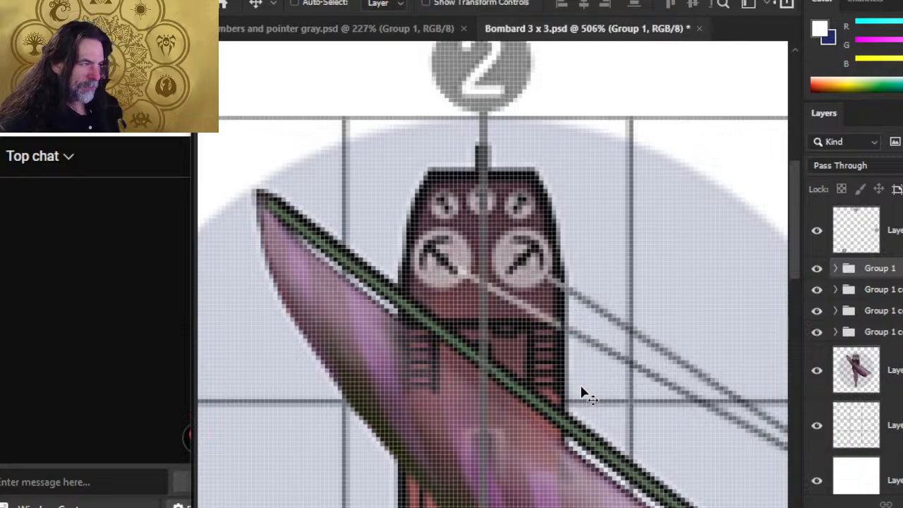
Step: Erase the part of the vertical pointer below the middle small circle on both layers of Group 1
click(838, 268)
click(879, 304)
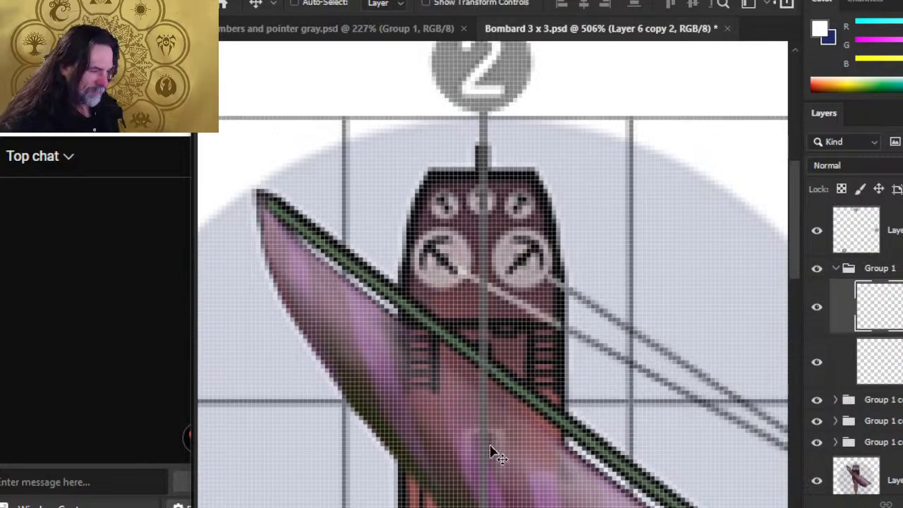
key(e)
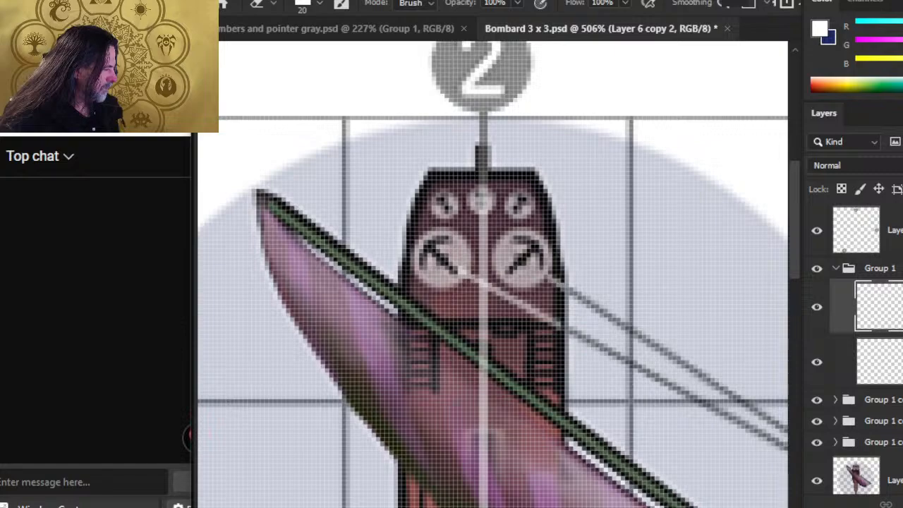
click(889, 362)
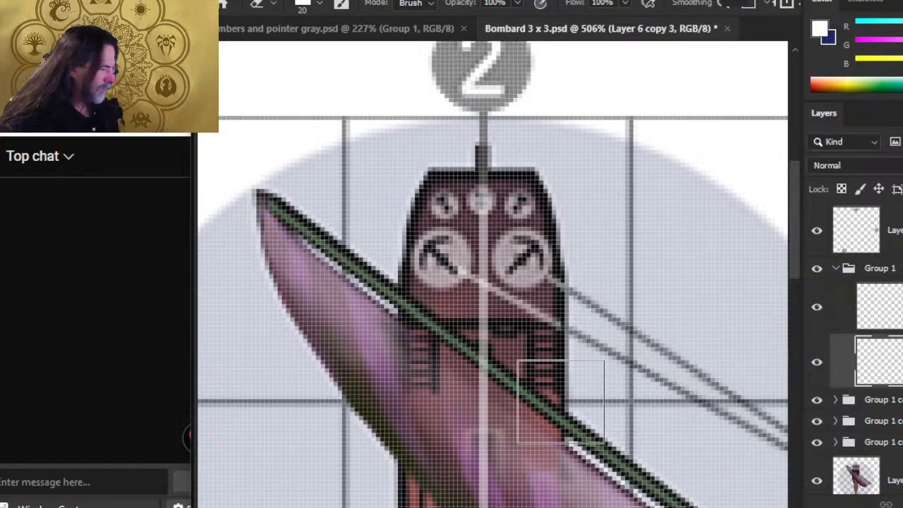
drag(476, 292, 475, 265)
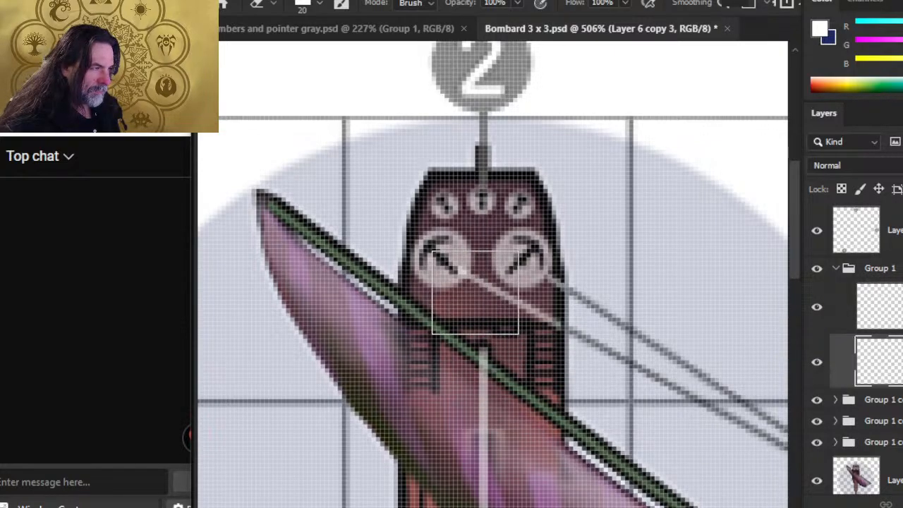
drag(484, 258, 483, 486)
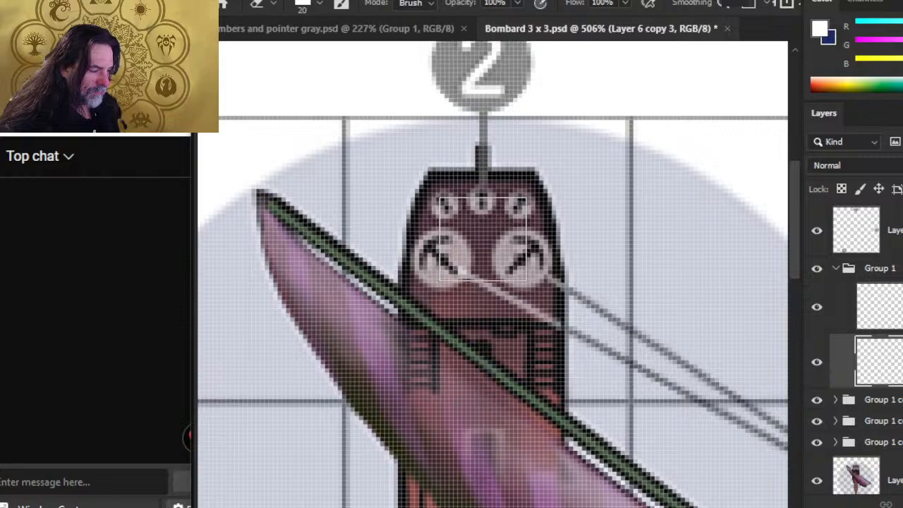
click(886, 307)
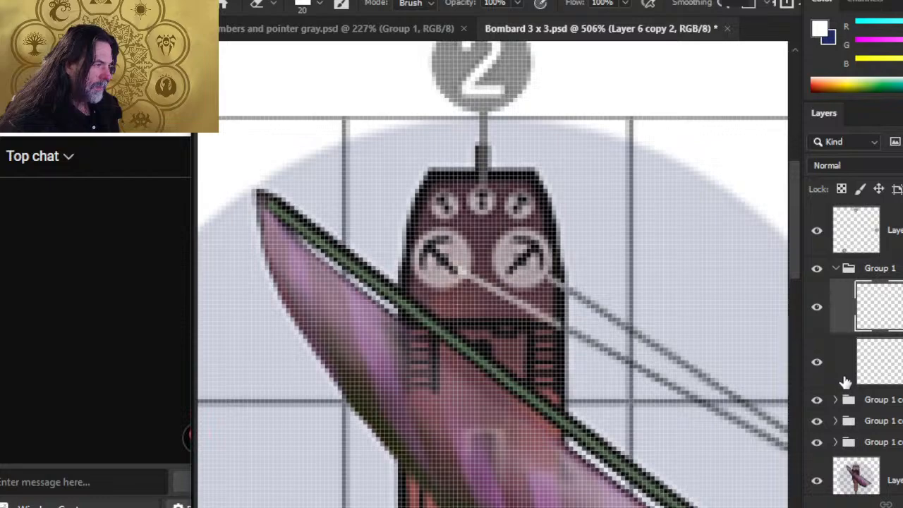
click(817, 311)
click(817, 310)
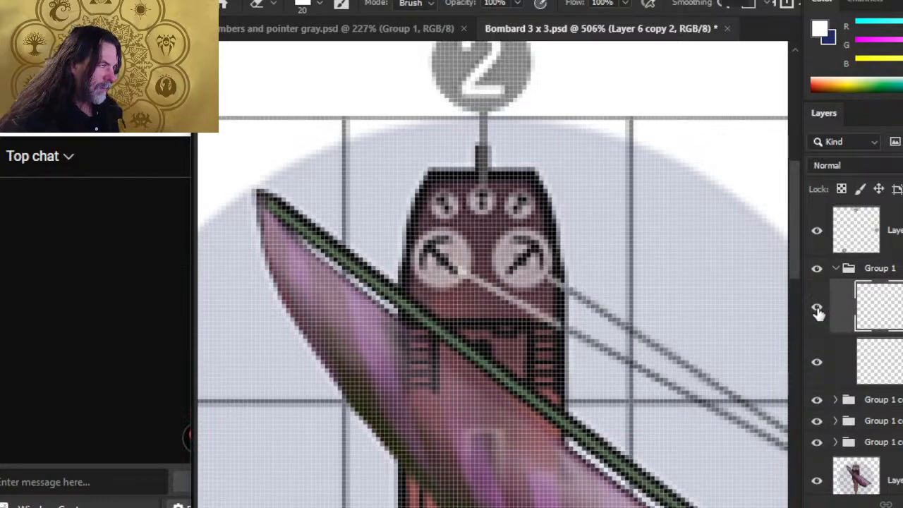
Step: Erase the part of the vertical pointer above callout 2 on both layers, and collapse Group 1
click(887, 370)
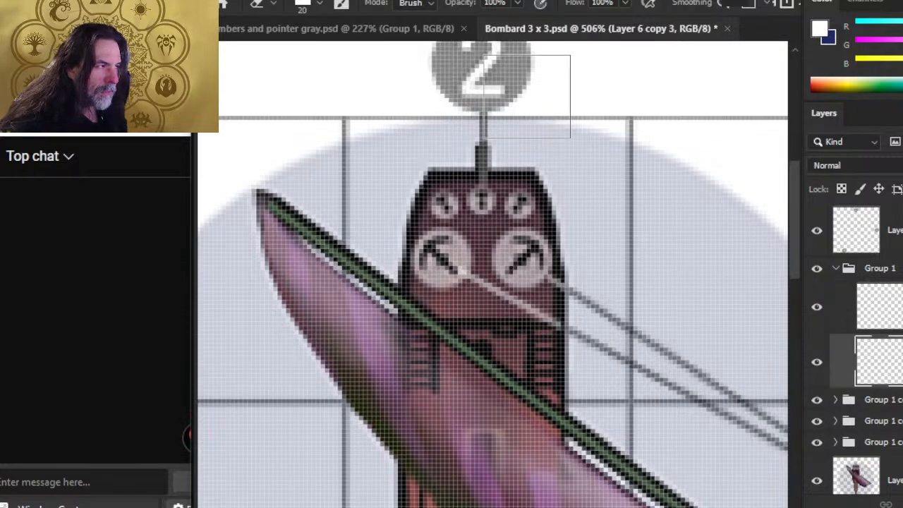
key(z)
drag(641, 176, 603, 180)
drag(540, 75, 542, 84)
key(e)
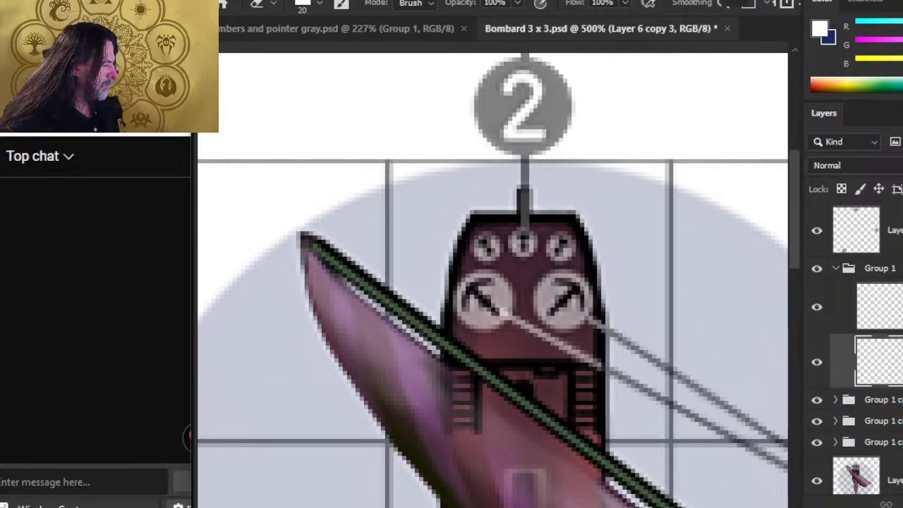
click(878, 306)
key(z)
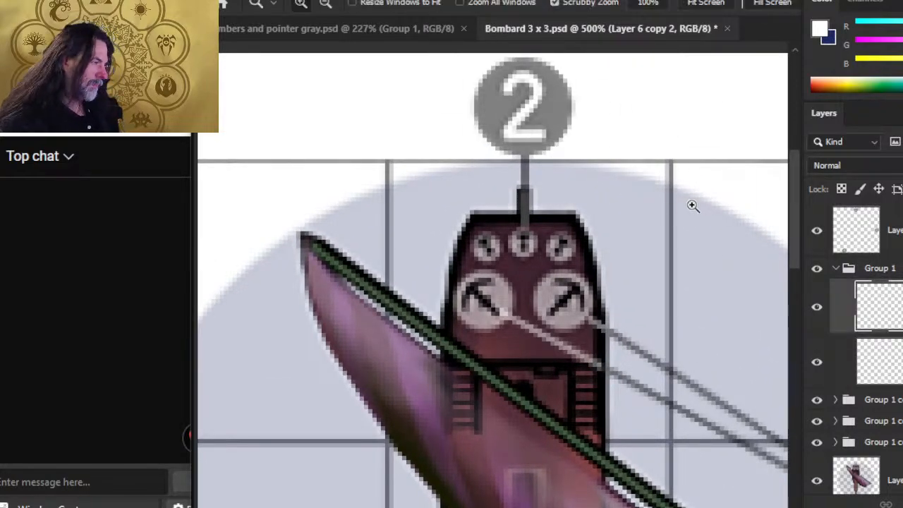
drag(693, 206, 642, 271)
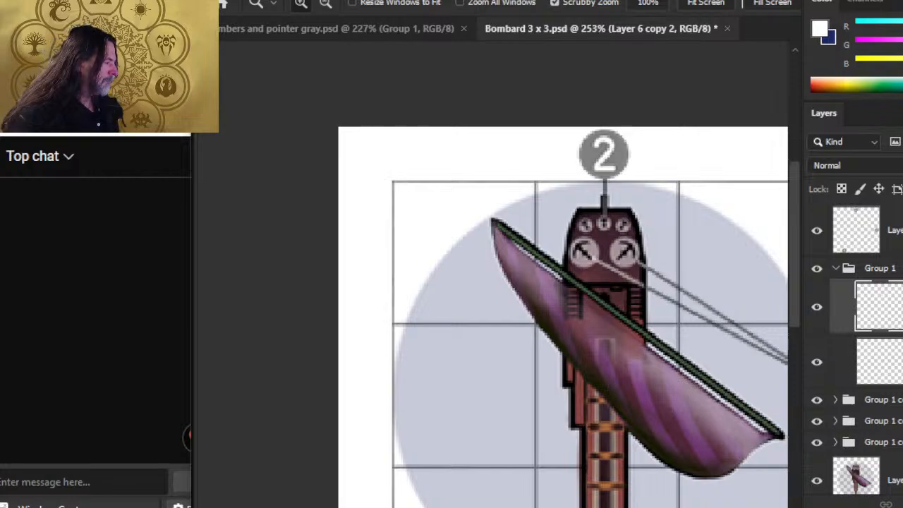
click(835, 268)
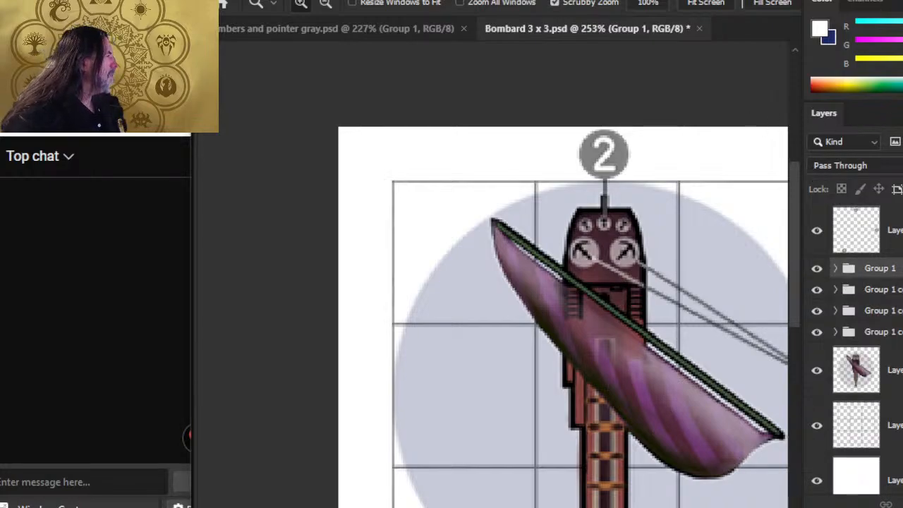
Step: Duplicate the Group 1 pointer, rotate the copy about 15.28°, and position it from callout 2 to the left small circle
click(895, 353)
key(Return)
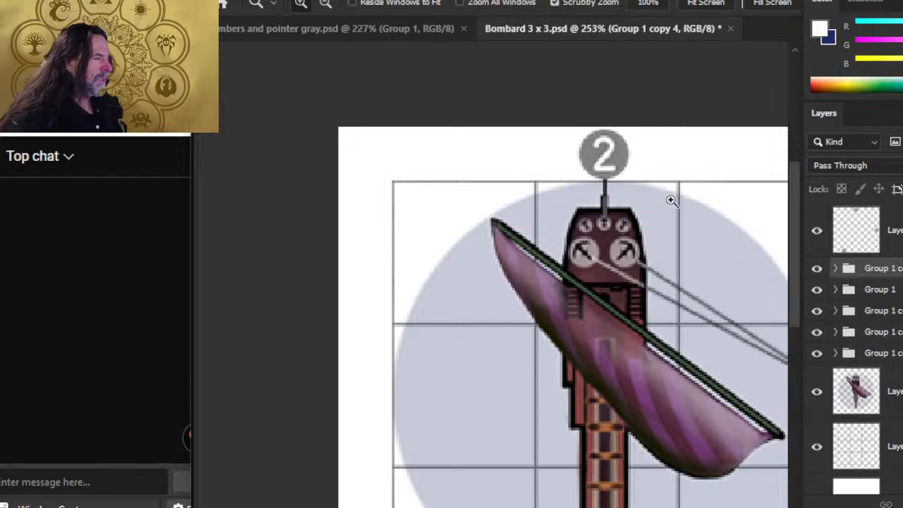
drag(614, 175, 666, 199)
right_click(637, 191)
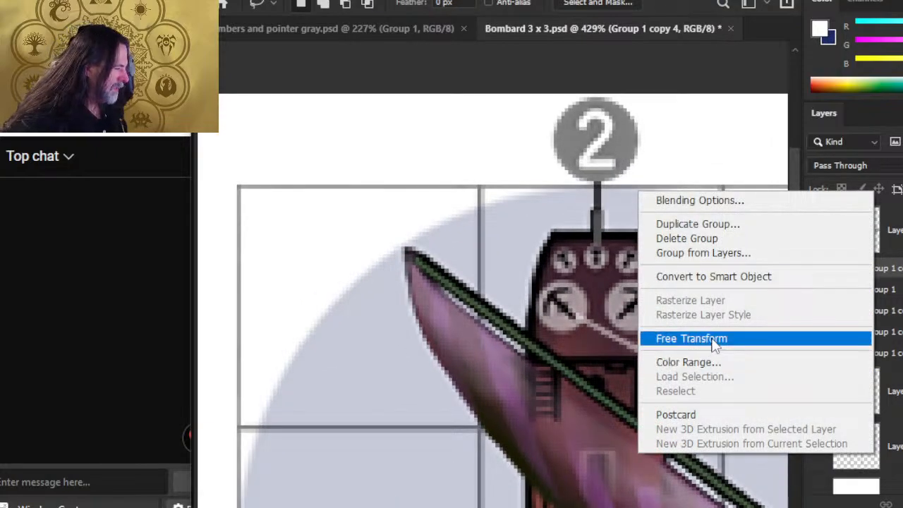
click(710, 339)
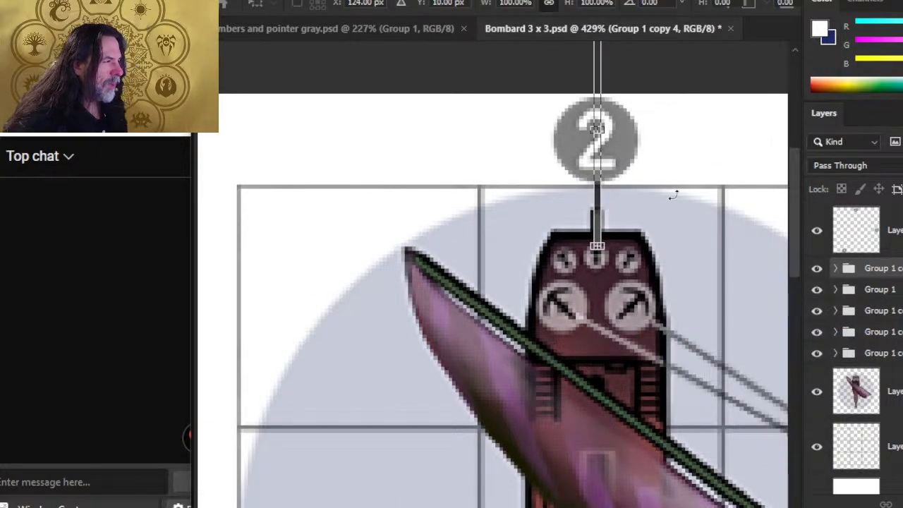
drag(681, 264, 628, 254)
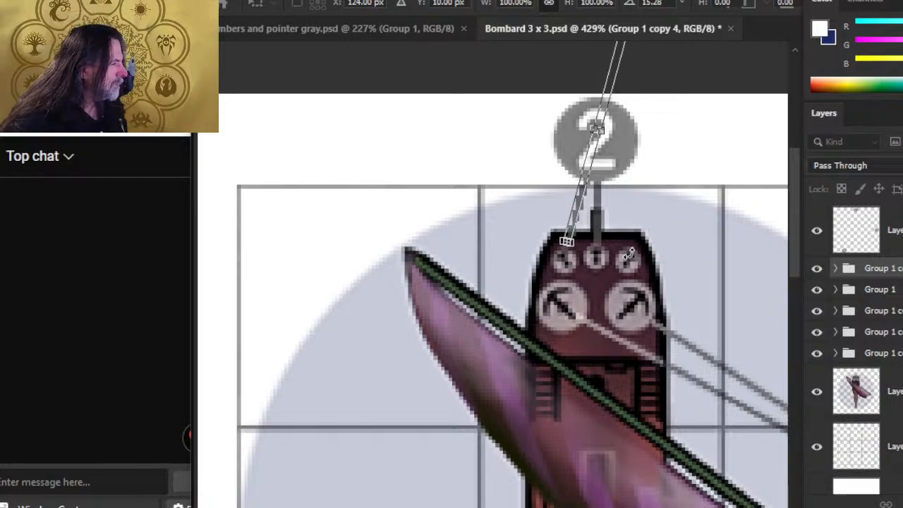
key(Return)
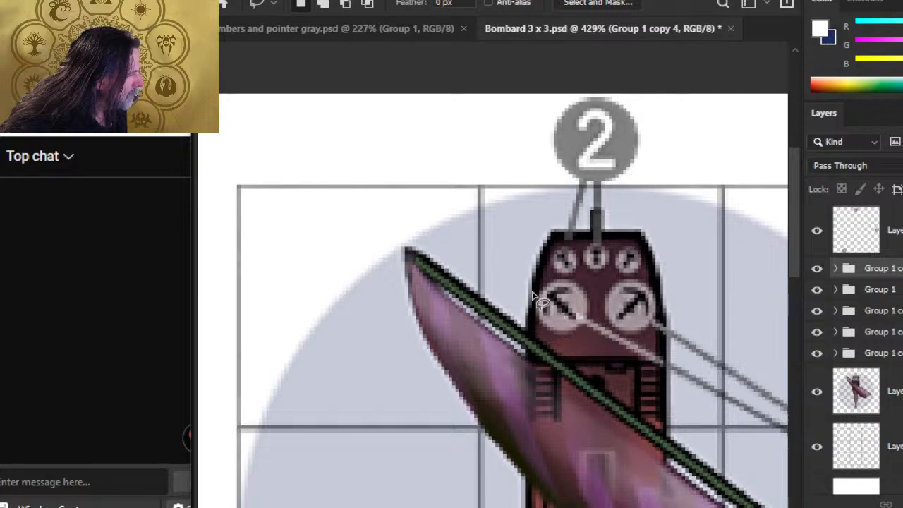
key(v)
drag(667, 254, 669, 258)
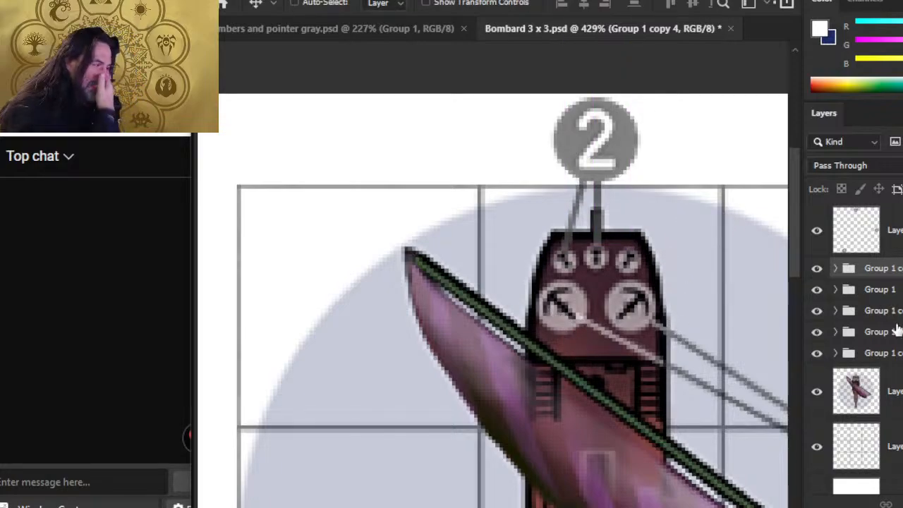
Step: Select the original vertical Group 1 pointer under callout 2
click(886, 290)
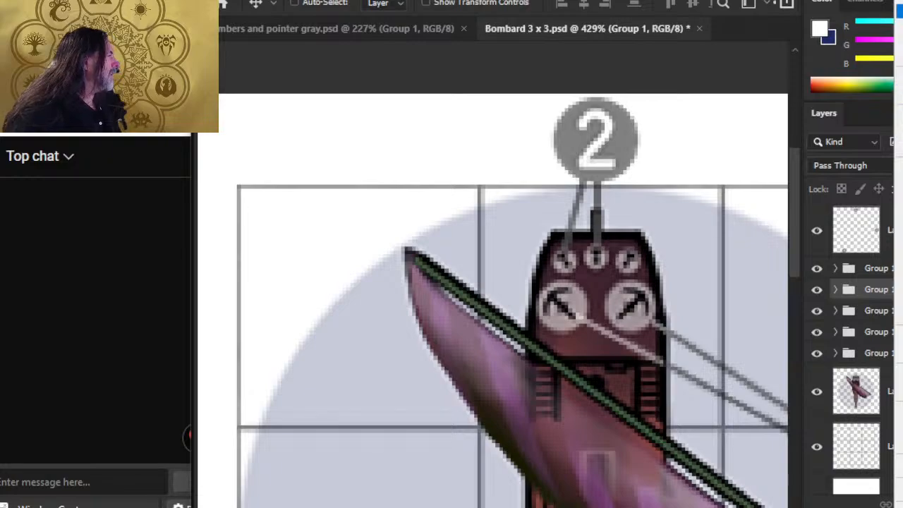
Step: Duplicate the centre pointer line's group and slant the copy so it links the number 2 badge to the hull's third small circle
click(899, 9)
key(Return)
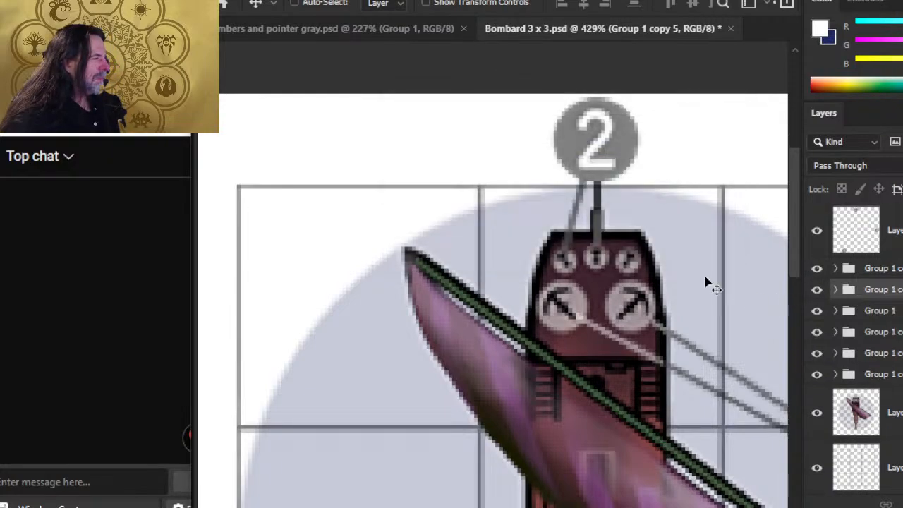
right_click(654, 205)
click(738, 344)
drag(560, 338, 624, 338)
key(Return)
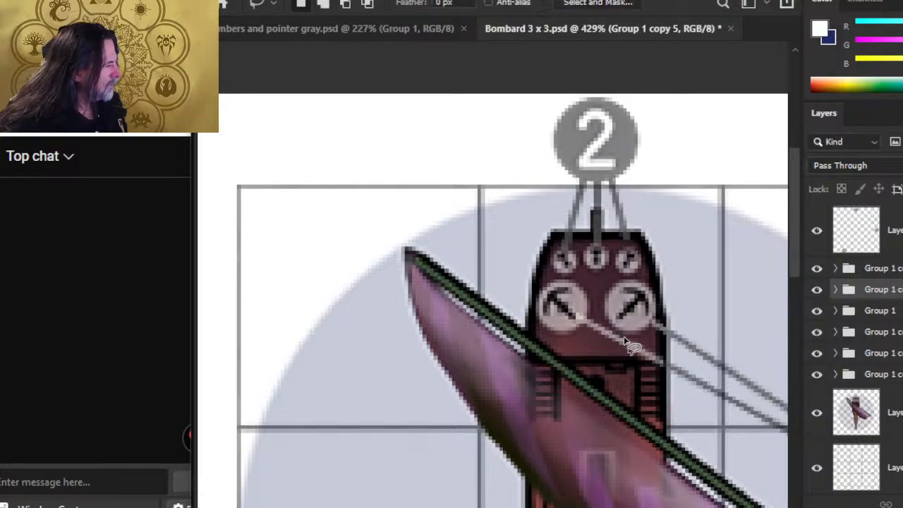
key(v)
drag(729, 290, 723, 291)
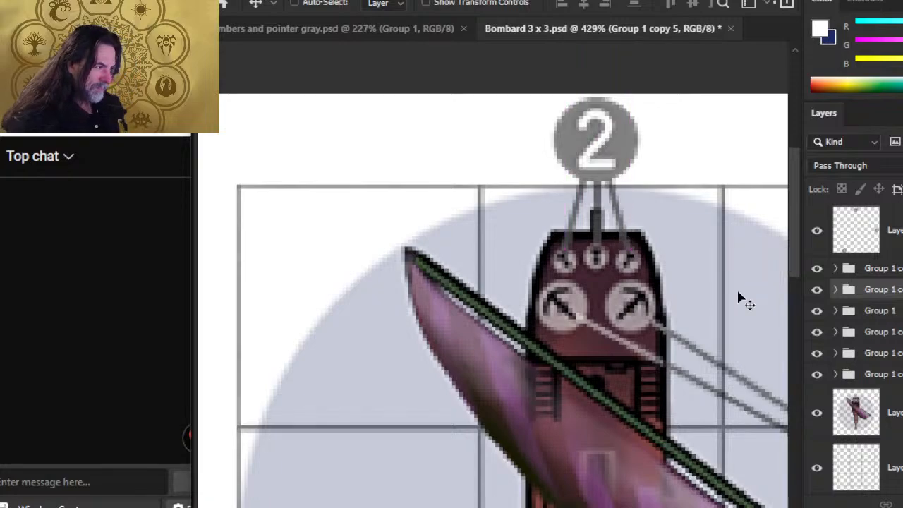
Step: Lasso the number 2 badge on the top layer and move it left until it sits above the first inner vertical grid line
key(z)
drag(709, 273, 597, 288)
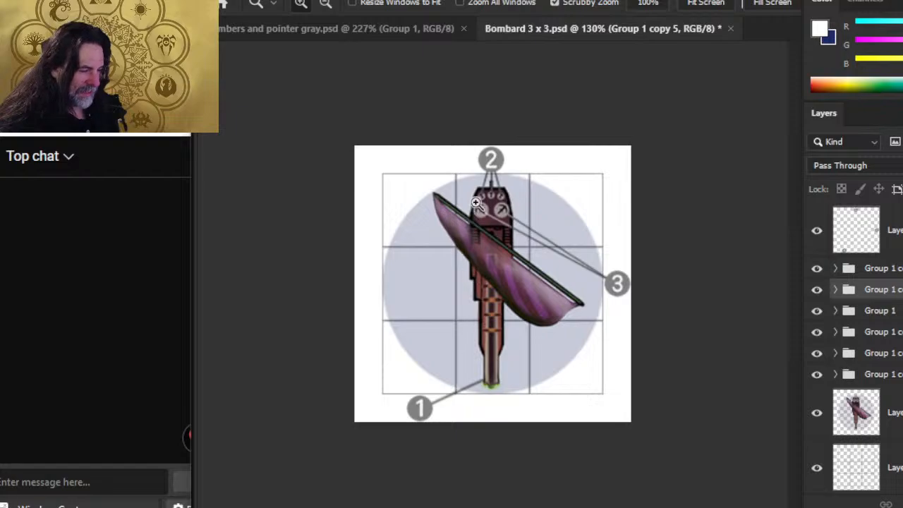
click(494, 277)
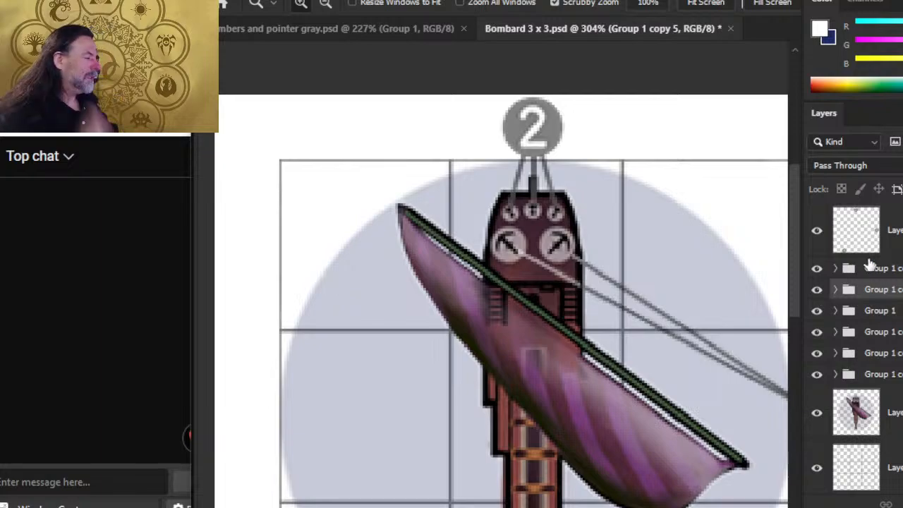
click(858, 243)
key(l)
mouse_move(568, 92)
mouse_down()
mouse_move(451, 155)
mouse_move(550, 96)
mouse_up()
key(v)
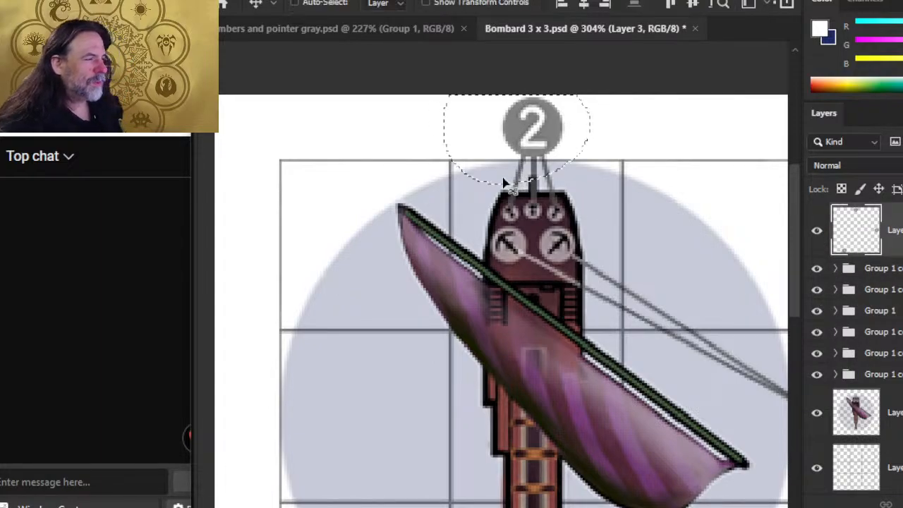
key(shift+Left)
key(shift+Left)
key(shift+Left)
key(shift+Left)
key(shift+Left)
key(shift+Right)
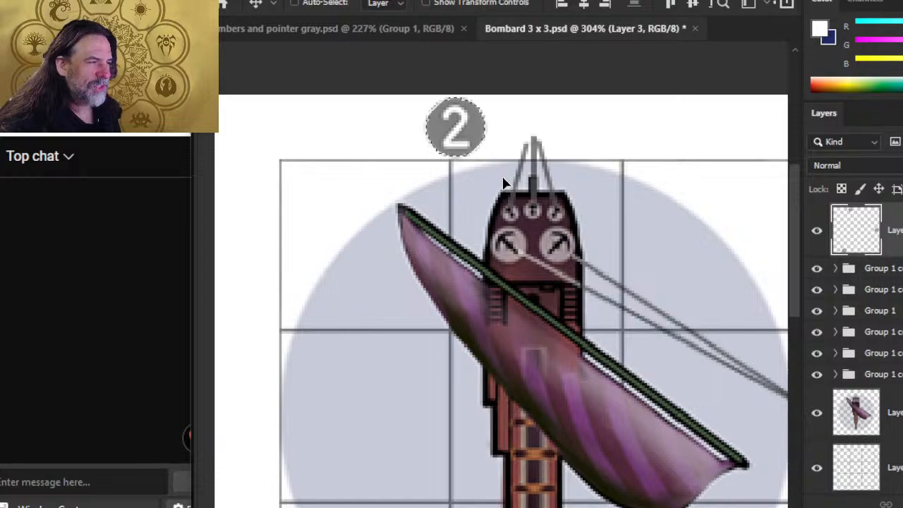
key(Left)
key(Left)
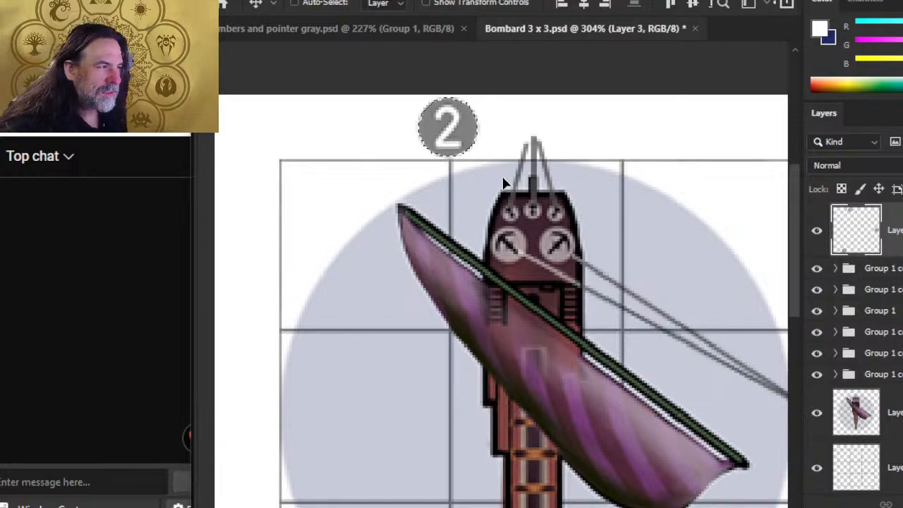
Step: Select the three layer groups that hold the number 2 badge's pointer lines
click(874, 271)
shift+click(850, 311)
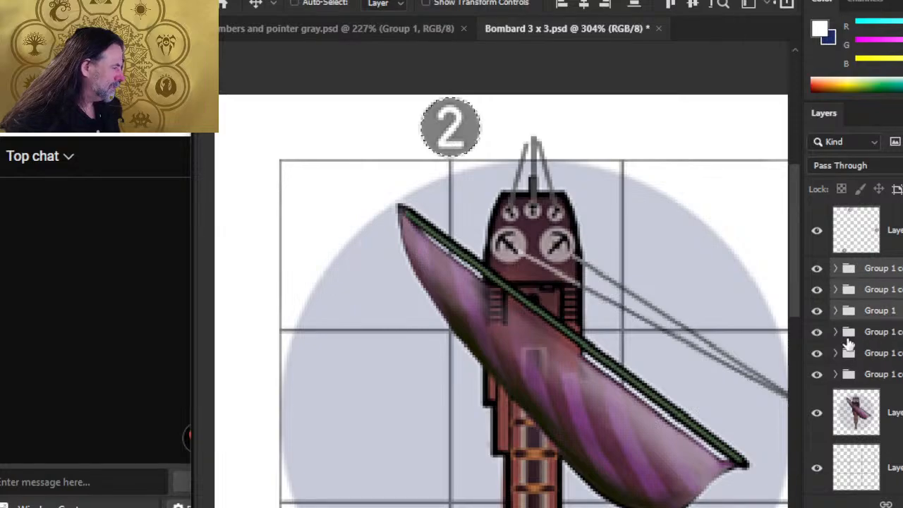
key(l)
right_click(586, 163)
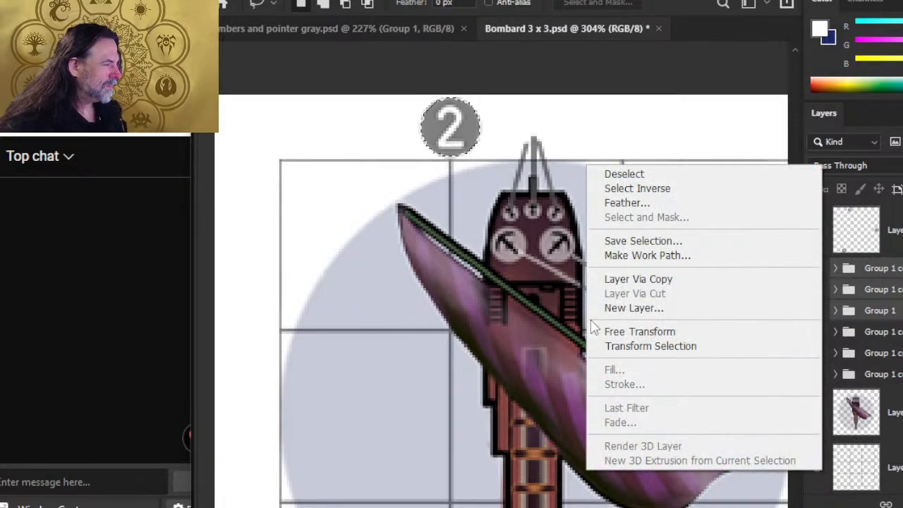
click(642, 329)
right_click(618, 159)
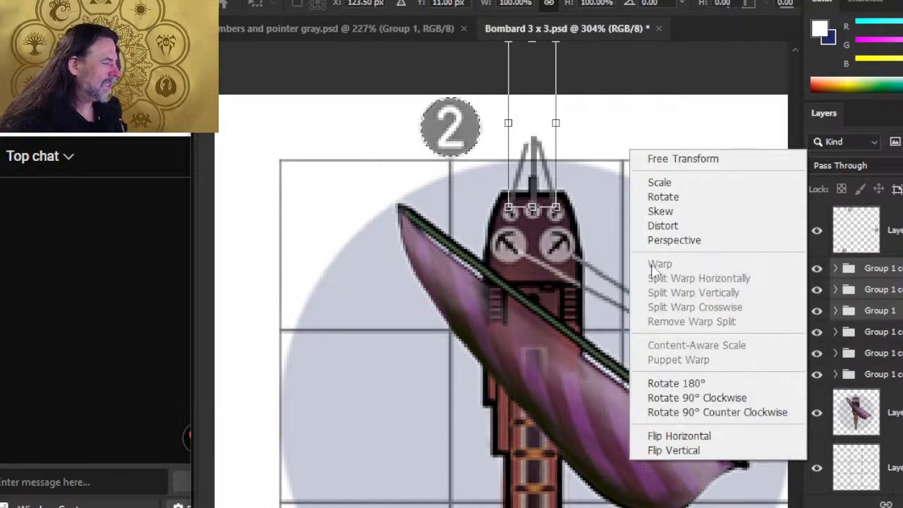
scroll(568, 331, up, 3)
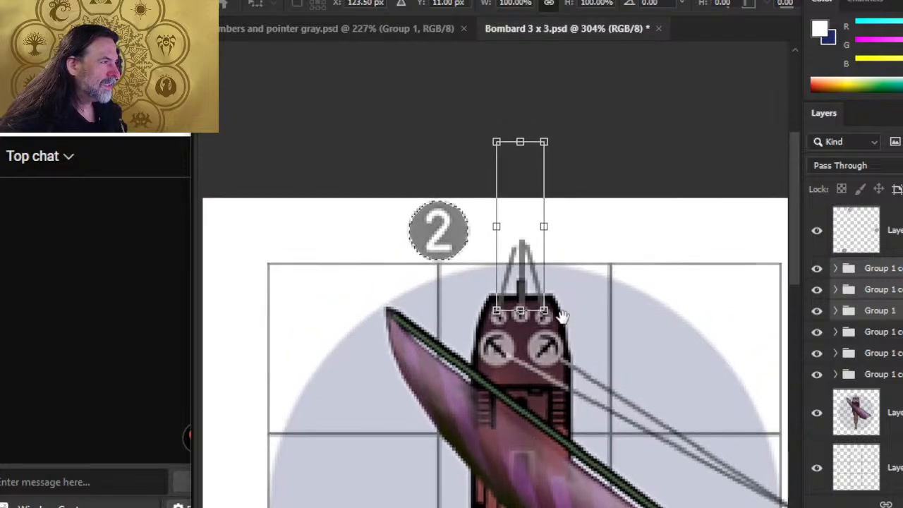
right_click(625, 212)
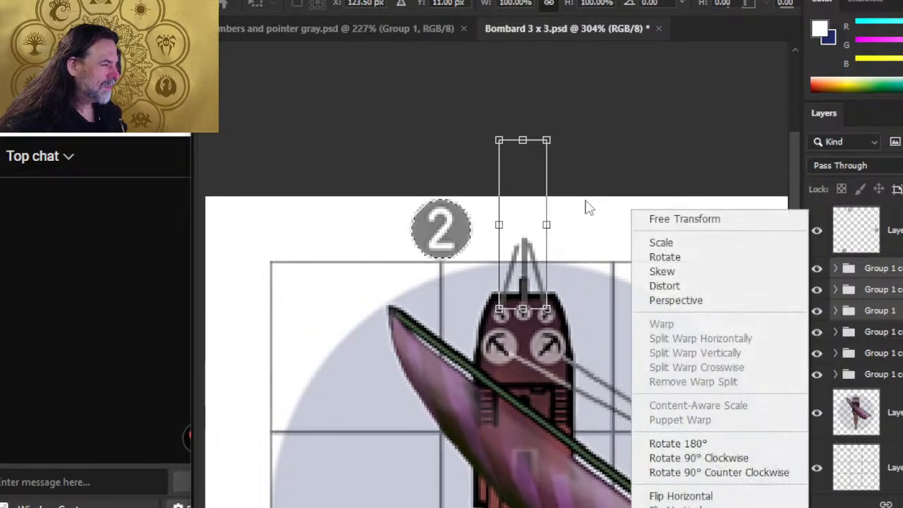
click(696, 221)
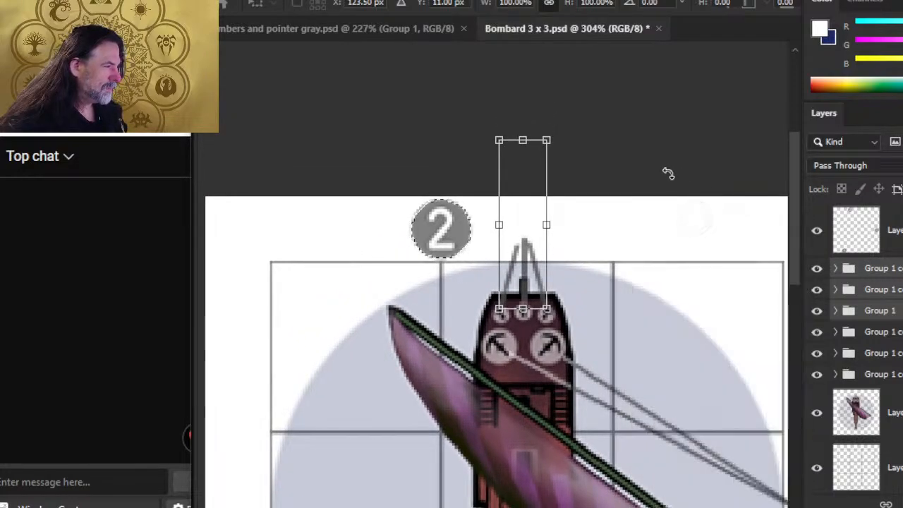
key(Escape)
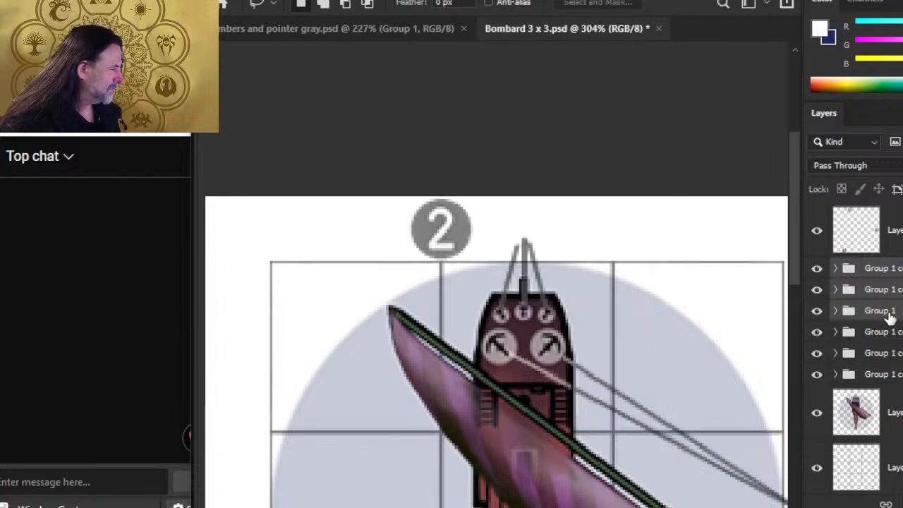
Step: Skew the three selected pointer lines horizontally by about 45° so they slant up toward the number 2 badge
right_click(639, 253)
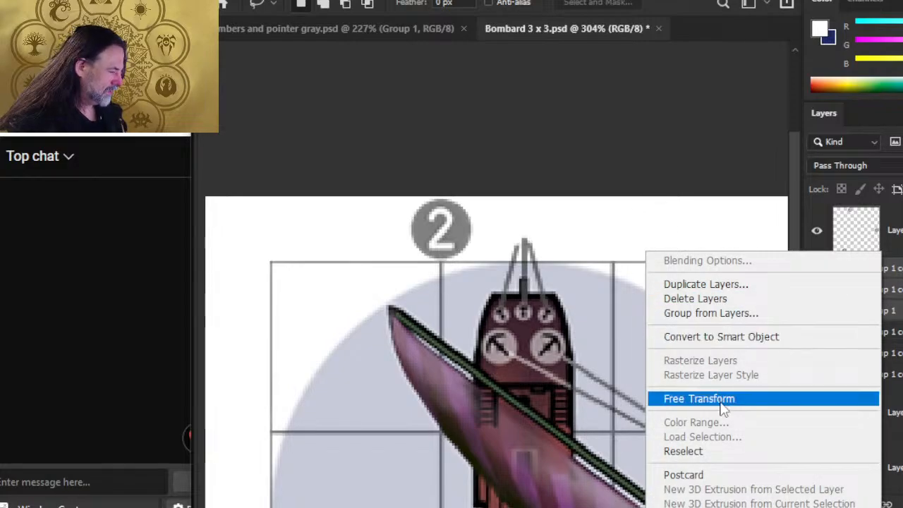
click(719, 399)
right_click(617, 218)
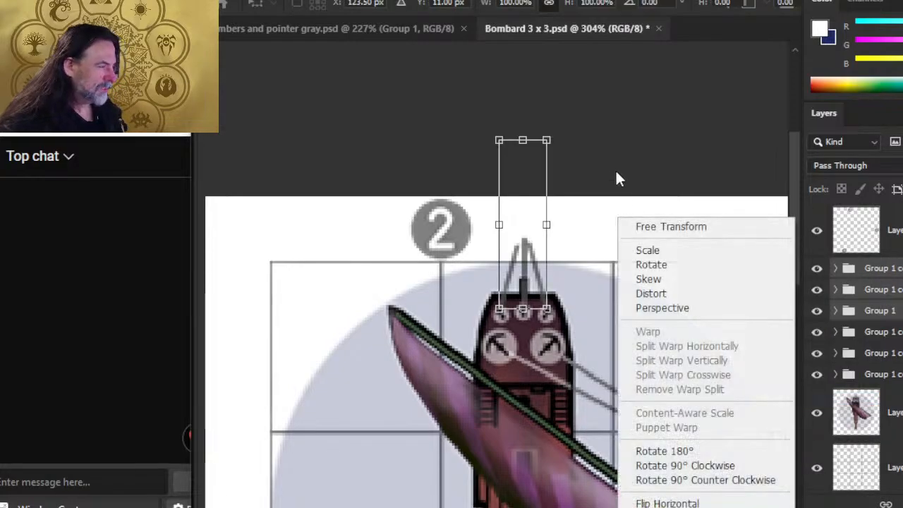
click(671, 279)
drag(529, 143, 329, 165)
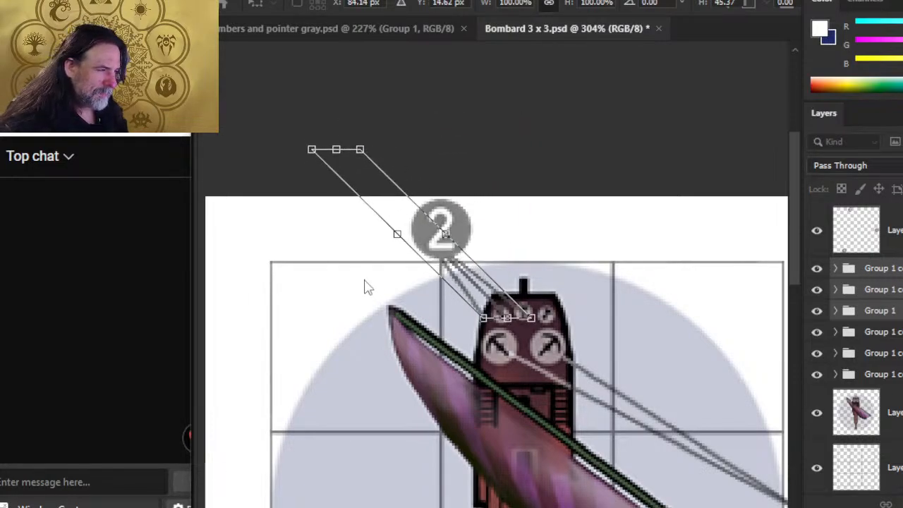
key(Return)
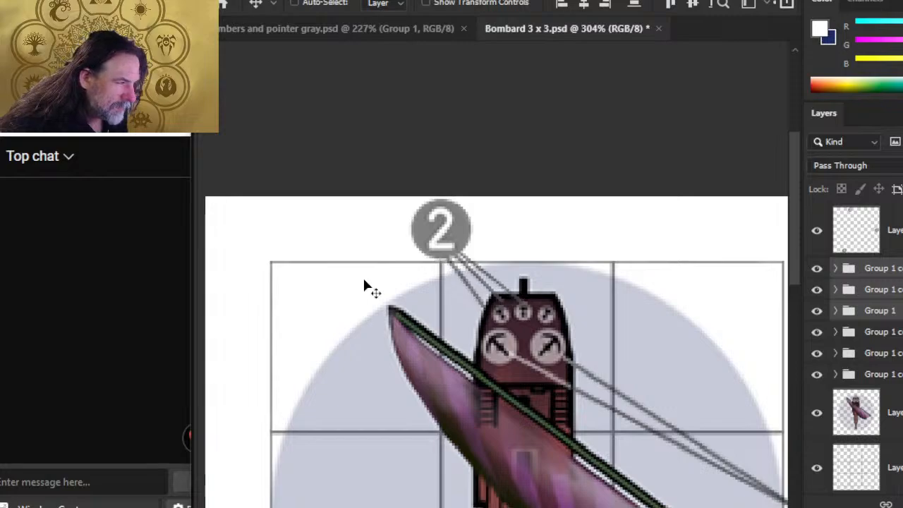
Step: Nudge the three pointer lines right until they run from the number 2 badge to the small circles on the hull
key(Right)
key(Right)
key(Right)
key(Right)
key(Right)
key(Right)
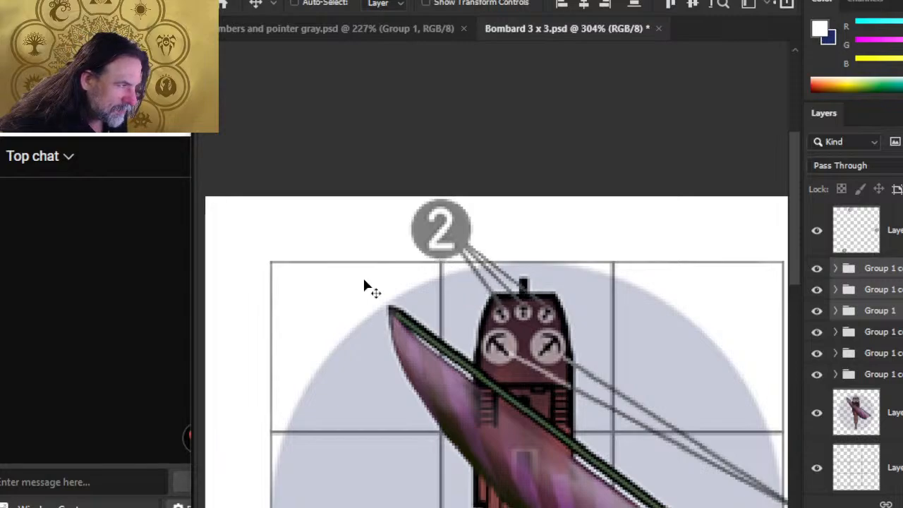
key(Left)
key(Left)
key(Left)
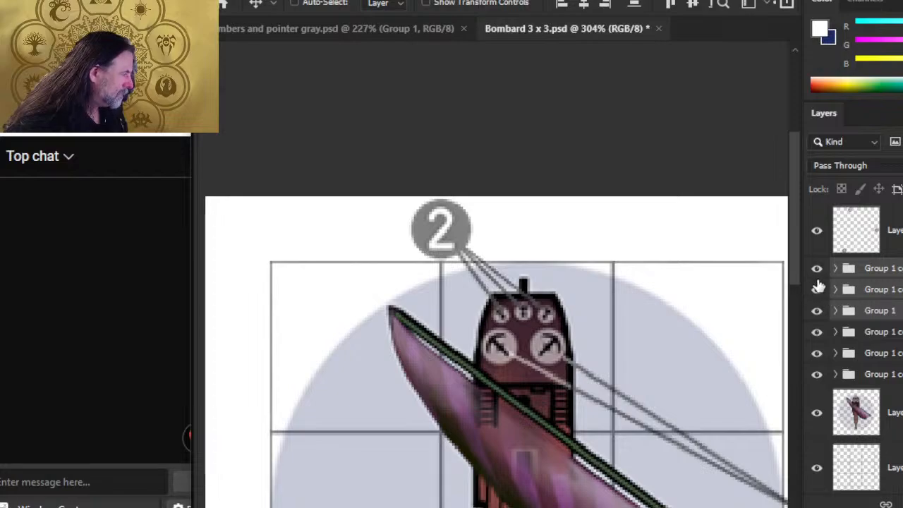
Step: Skew only the pointer lines to the left and middle small circles slightly downward with Free Transform to even out their spacing
click(848, 303)
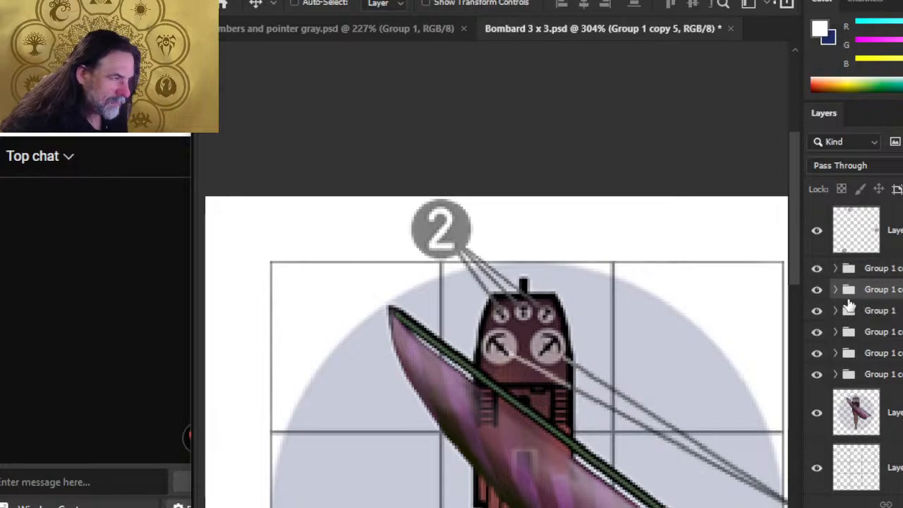
click(882, 311)
key(l)
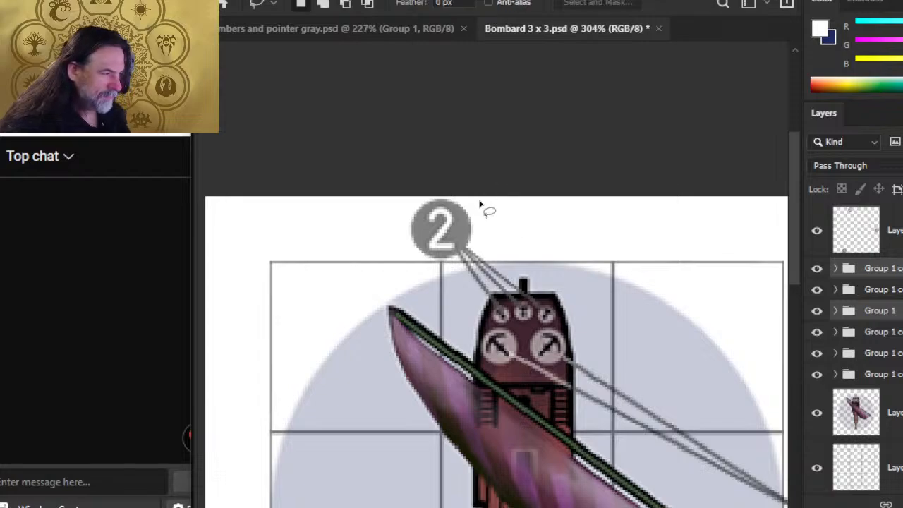
right_click(480, 213)
click(533, 356)
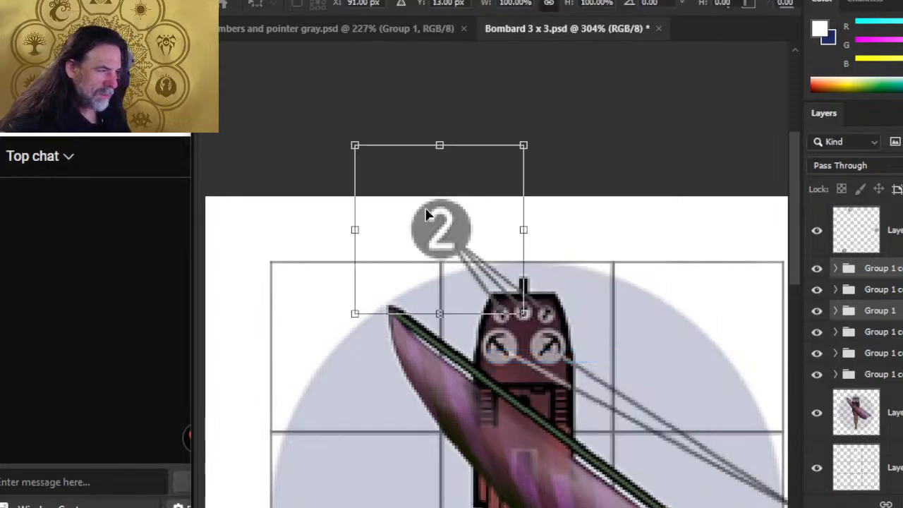
right_click(408, 216)
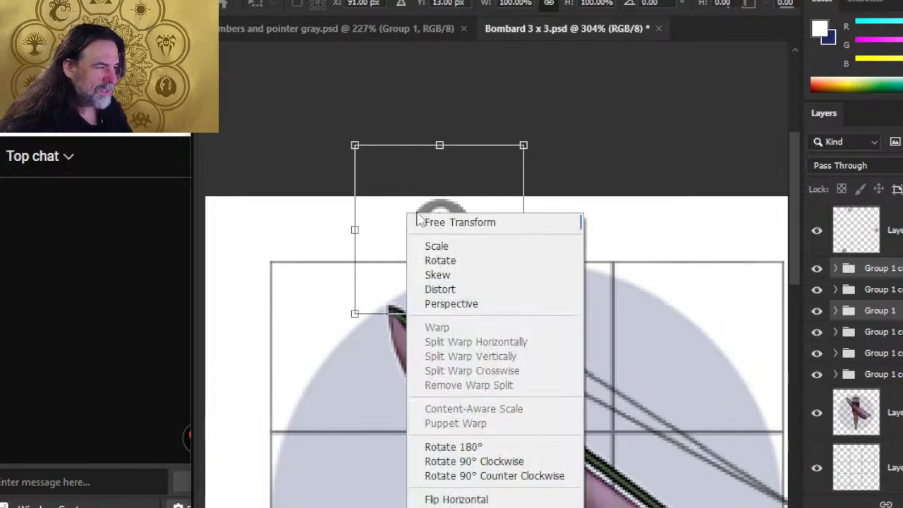
click(426, 272)
drag(354, 230, 354, 242)
key(Return)
key(l)
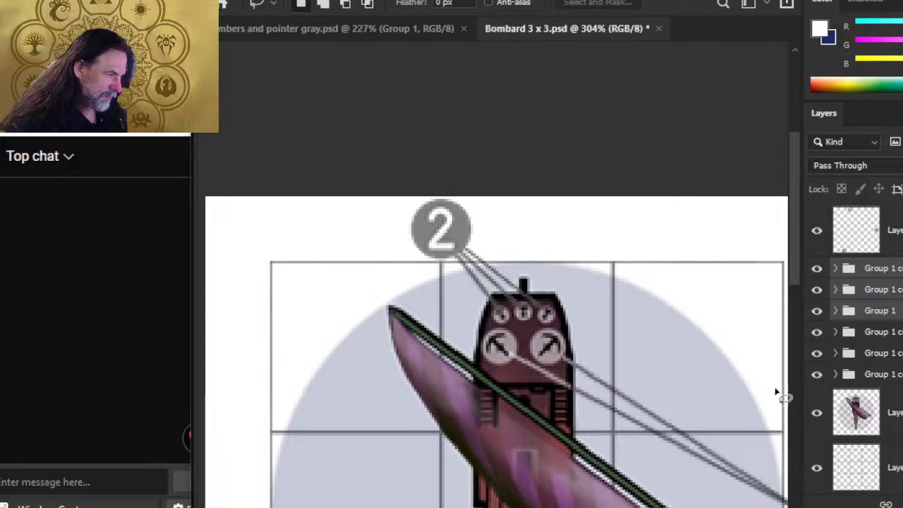
Step: Group the three pointer-line groups together and add a layer mask to the new group
key(ctrl+g)
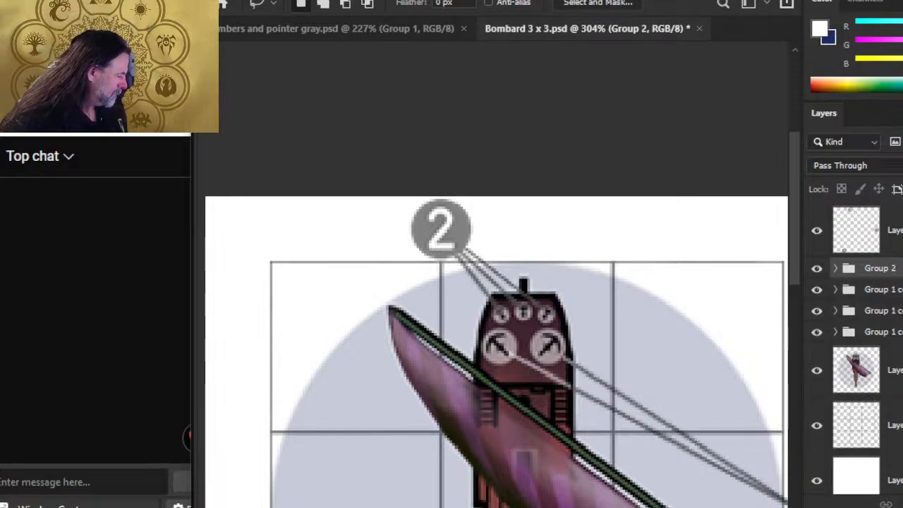
click(902, 505)
Step: Mask out the pointer lines over the hull with a size 20 black brush, and restore their lower ends with a size 5 eraser
key(e)
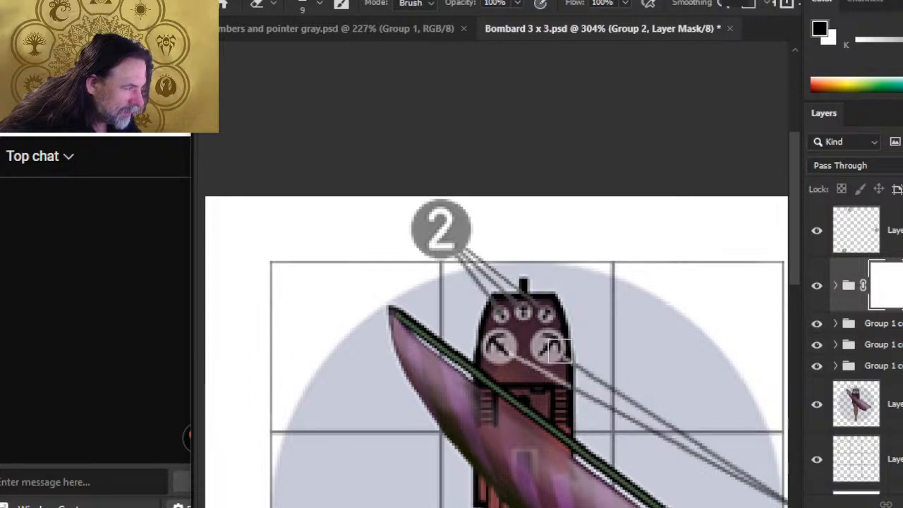
key(bracketleft)
key(bracketleft)
key(bracketleft)
key(bracketleft)
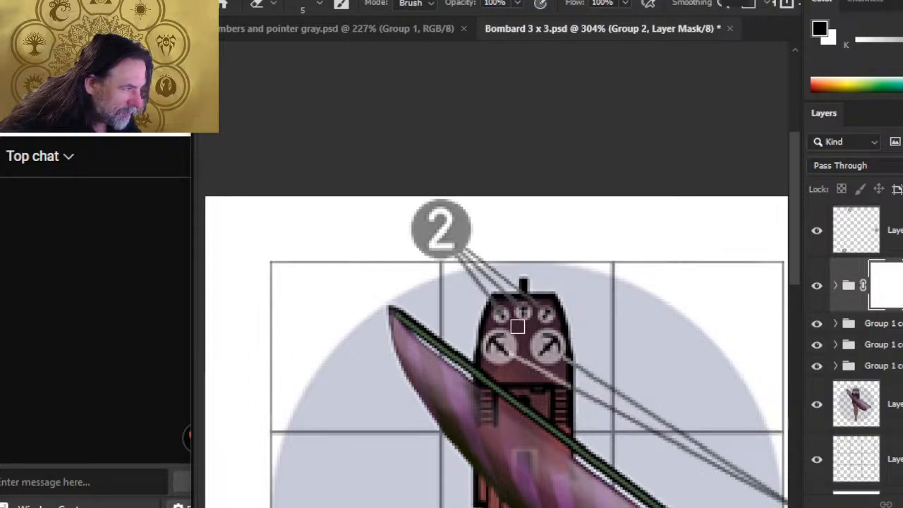
key(b)
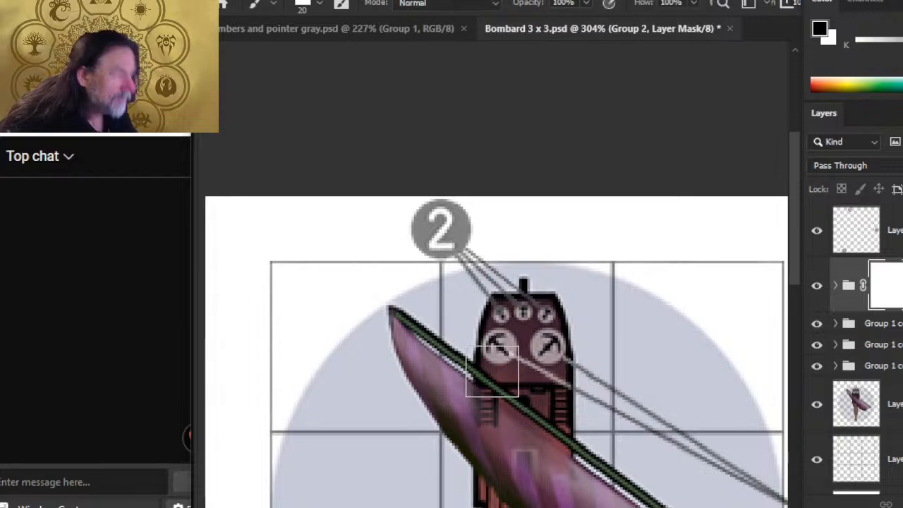
key(x)
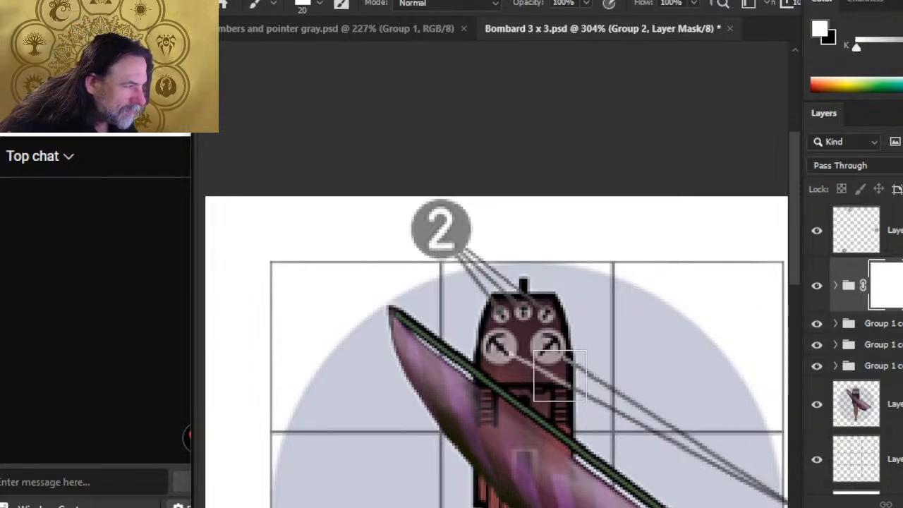
key(x)
drag(525, 303, 517, 305)
key(e)
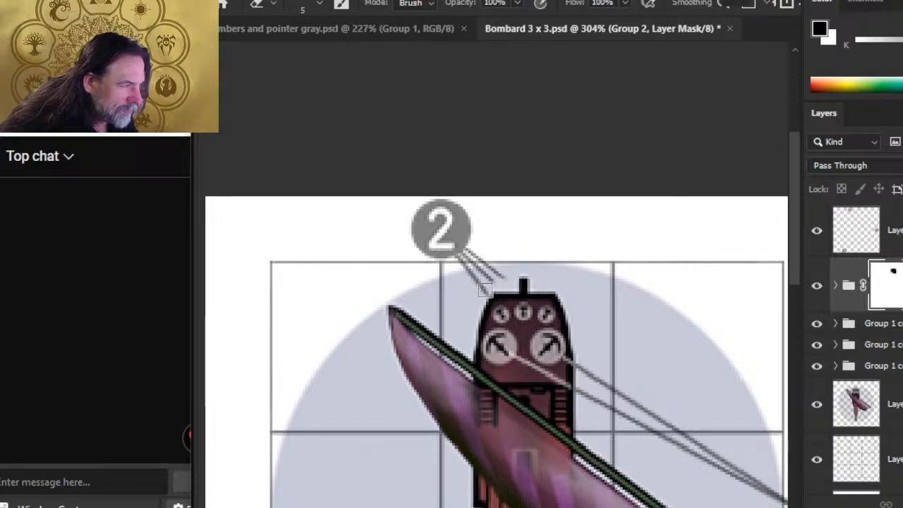
mouse_move(486, 290)
mouse_down()
mouse_move(519, 310)
mouse_move(507, 290)
mouse_up()
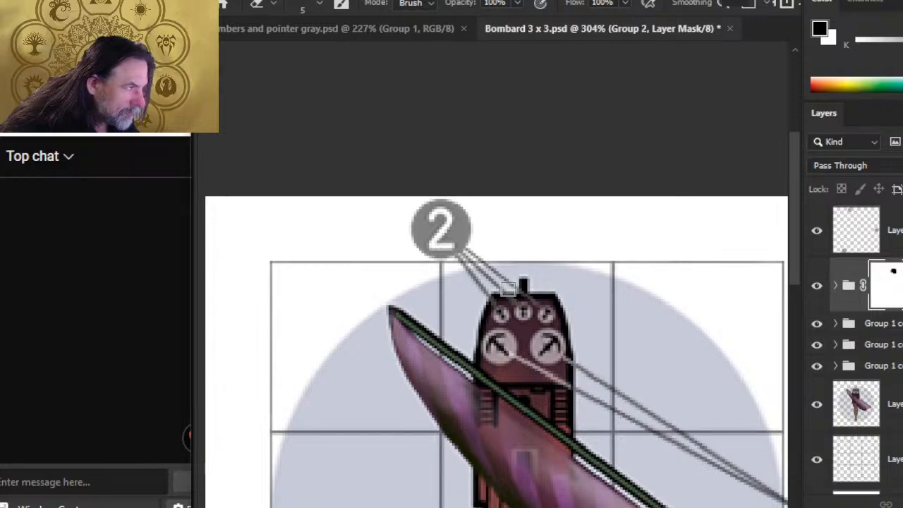
Step: Reduce the mask brush to size 4, and save the annotated Bombard 3 x 3 document
key(b)
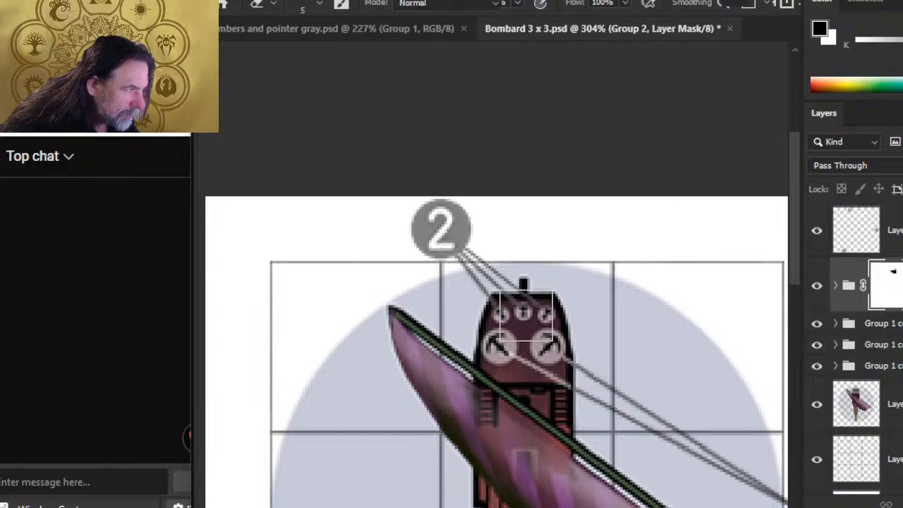
key(bracketleft)
key(bracketleft)
key(bracketleft)
key(bracketleft)
key(bracketleft)
key(bracketleft)
key(bracketleft)
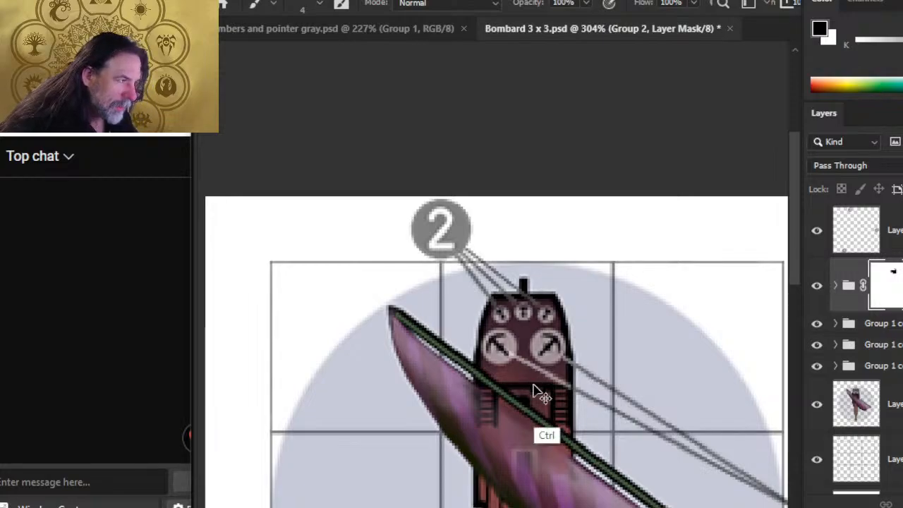
key(z)
drag(547, 381, 522, 412)
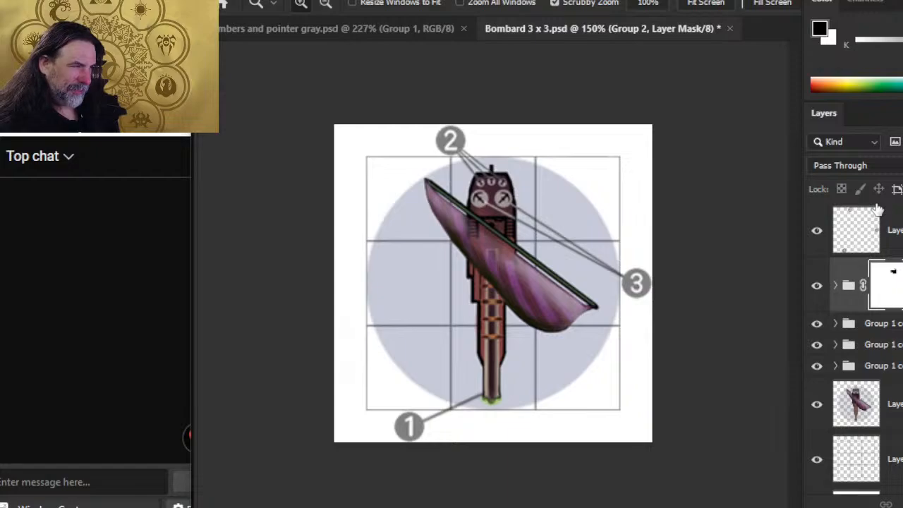
key(ctrl+s)
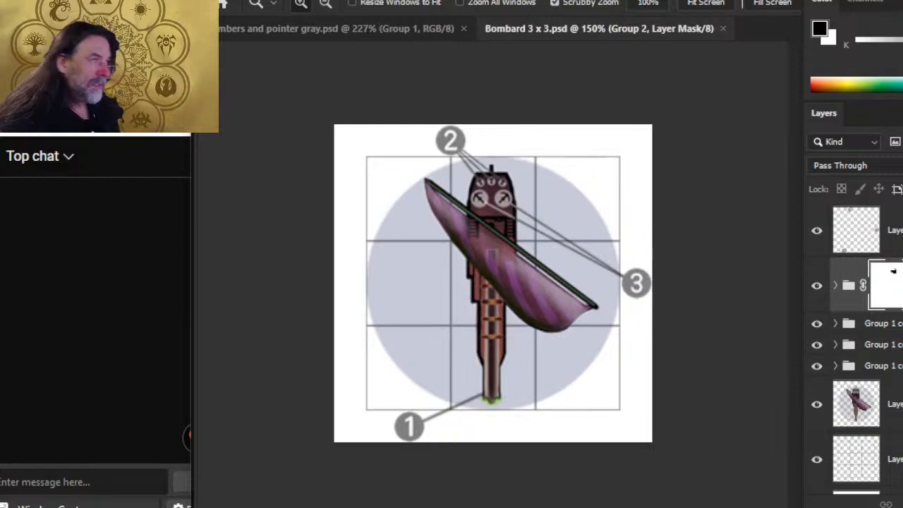
Step: Start saving a copy on the computer, and move the Bombard 3 x 3 PSD file into the Vessels folder
click(234, 0)
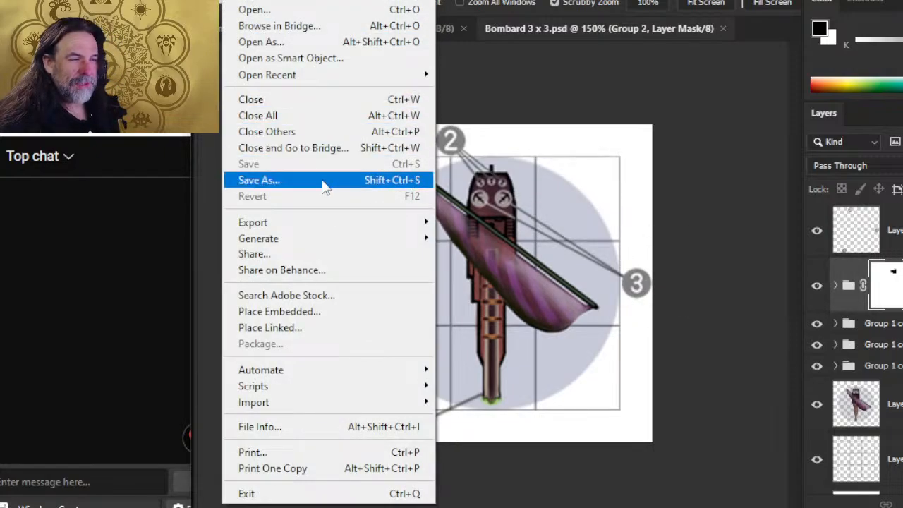
click(325, 181)
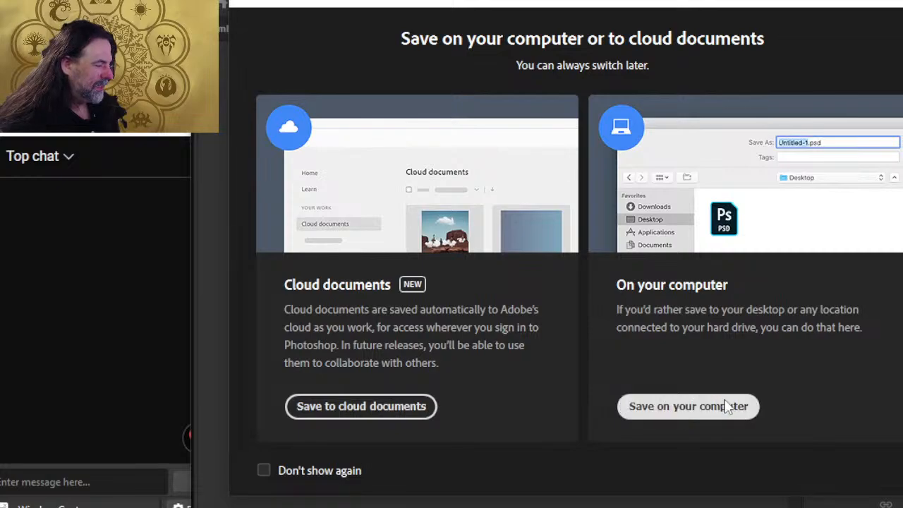
click(723, 401)
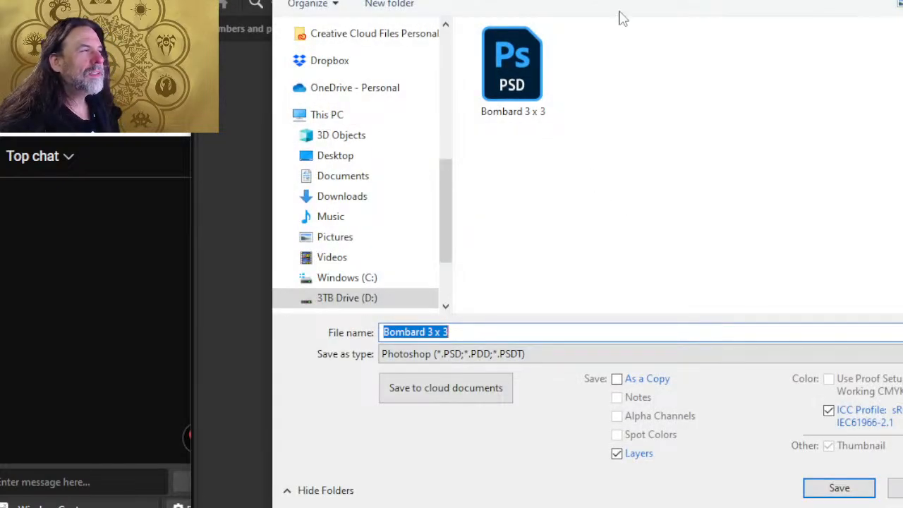
click(519, 95)
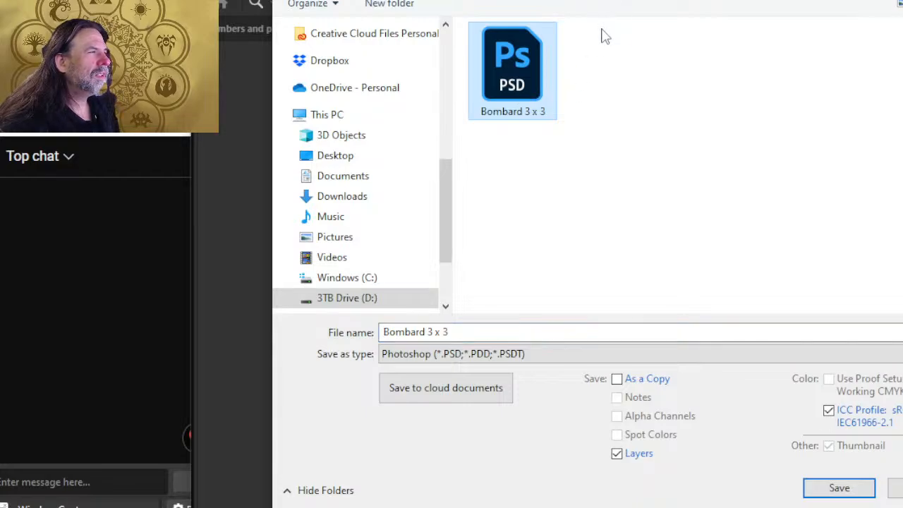
key(ctrl+x)
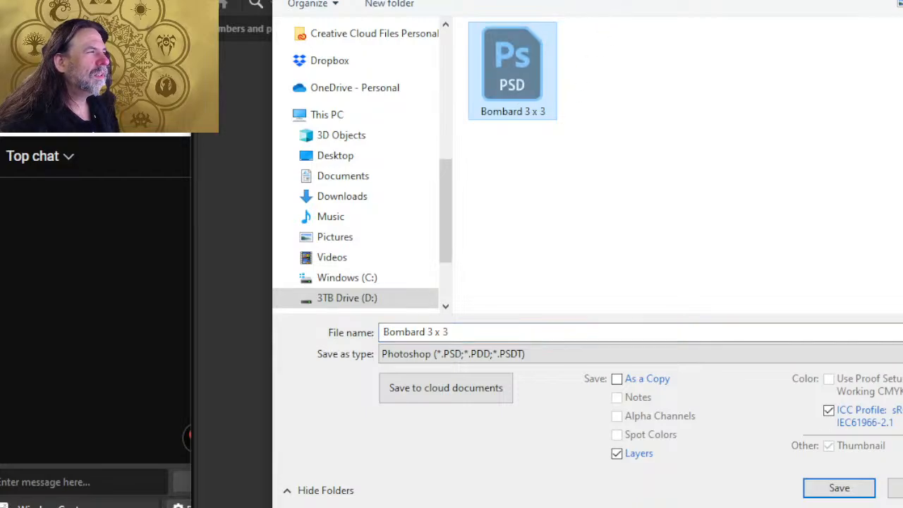
click(579, 1)
double_click(544, 69)
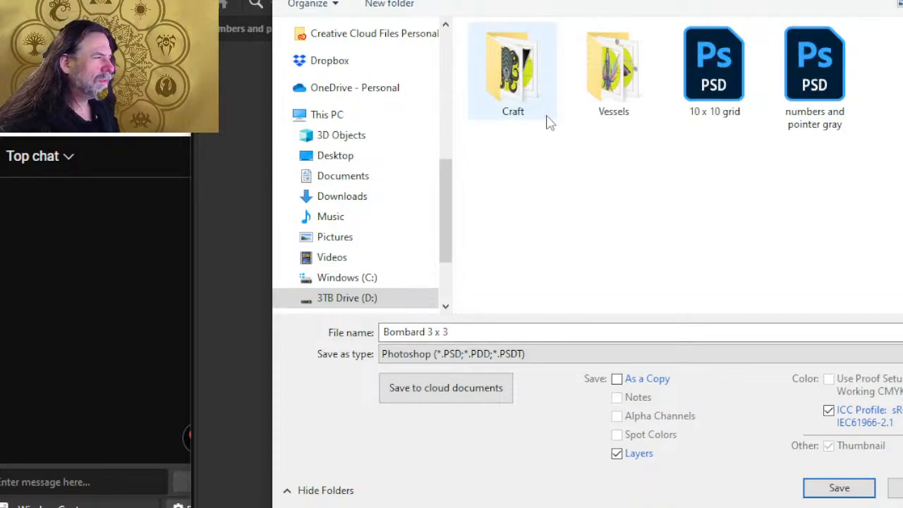
double_click(600, 90)
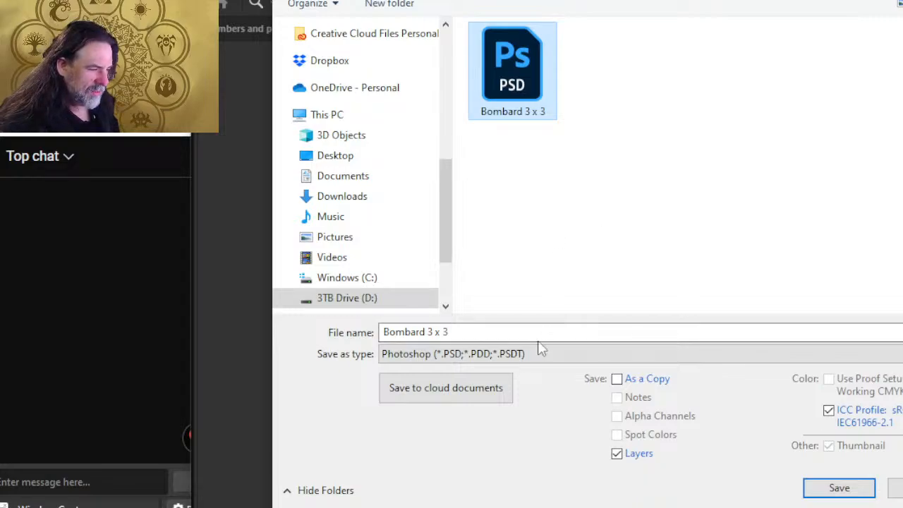
Step: Save the image as a PNG over the existing Bombard 3 x 3 picture in the Vessels folder
click(470, 355)
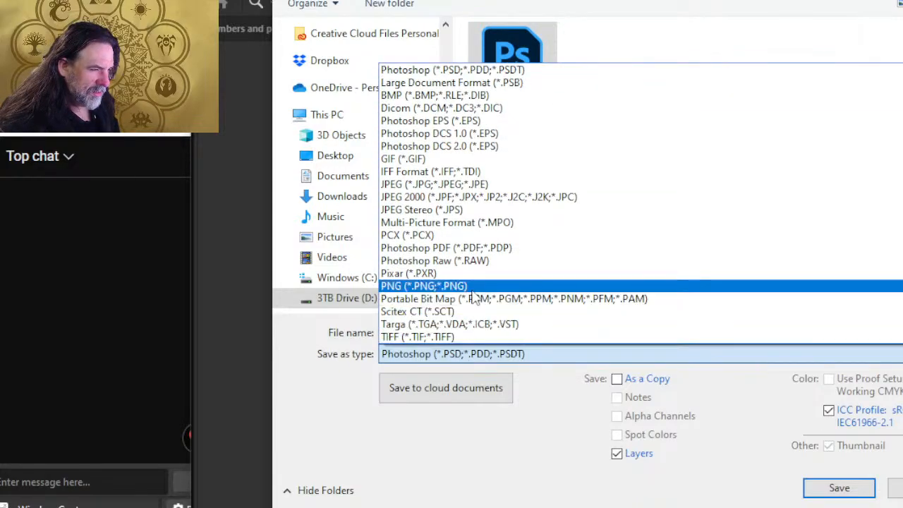
click(471, 290)
double_click(532, 73)
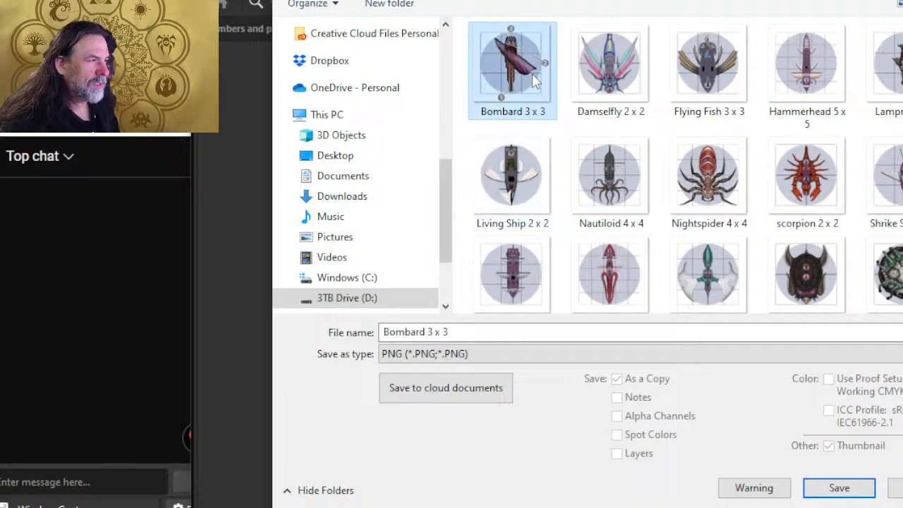
click(601, 252)
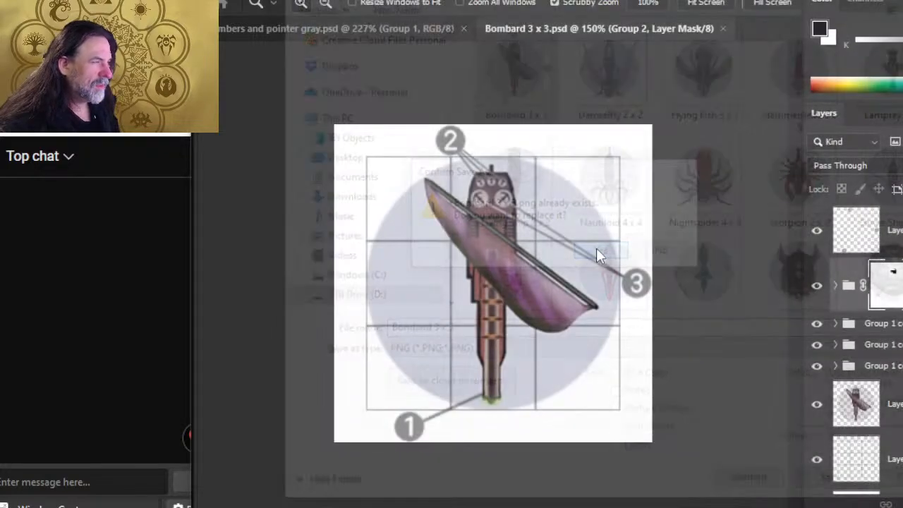
click(648, 113)
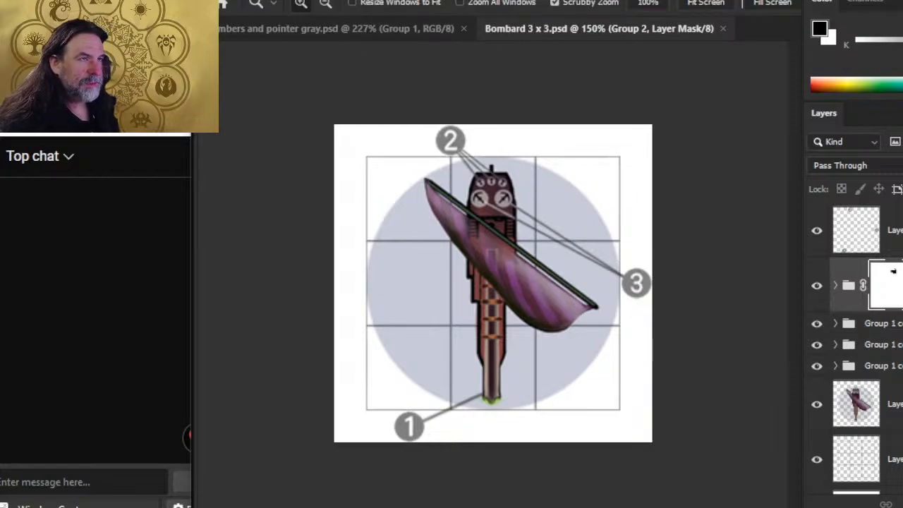
Step: Switch to the ship tracking sheet in Word
click(233, 0)
click(581, 124)
key(alt+Tab)
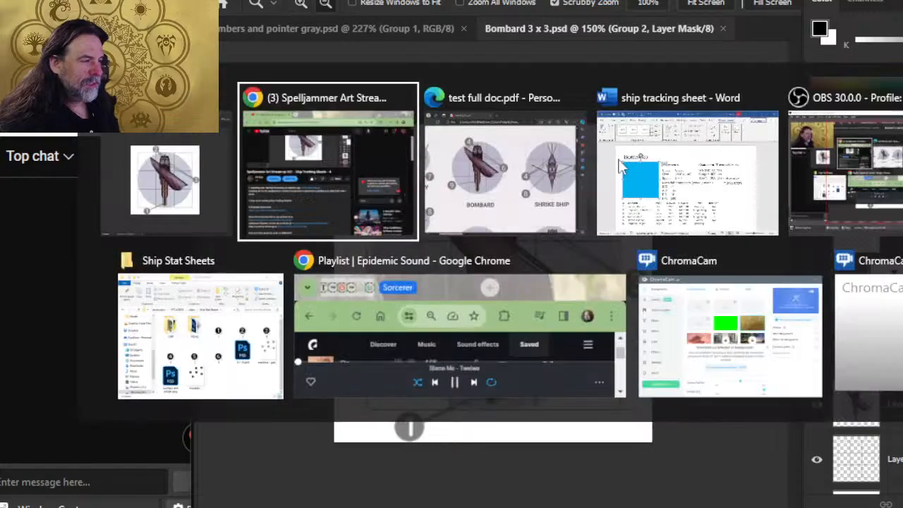
key(alt+Tab)
key(alt+Tab)
key(alt+Tab)
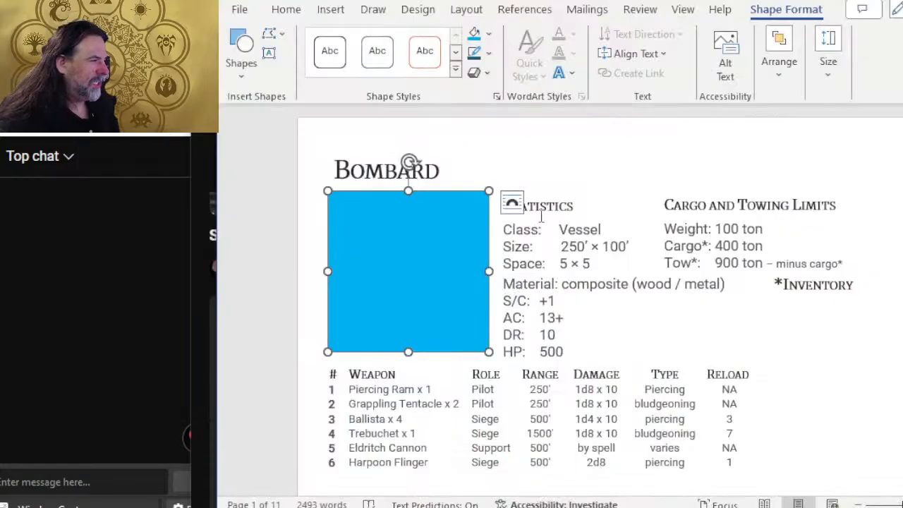
Step: Fill the blue square under the Bombard heading with the Bombard 3 x 3 picture from Ship Stat Sheets > Vessels
right_click(473, 218)
click(529, 51)
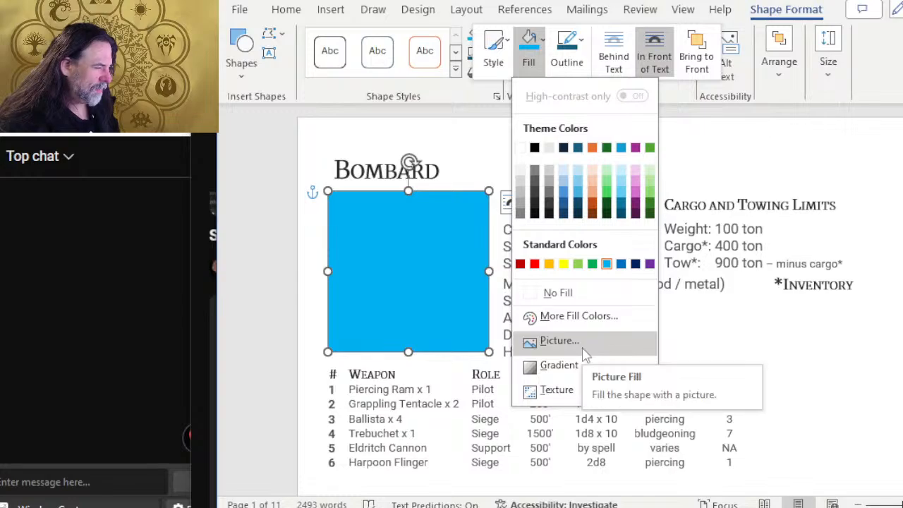
click(587, 344)
click(503, 211)
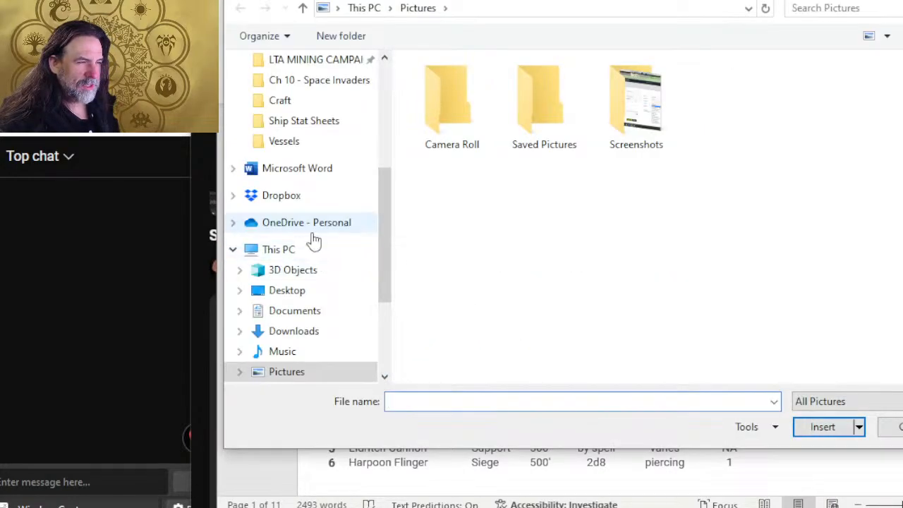
click(300, 120)
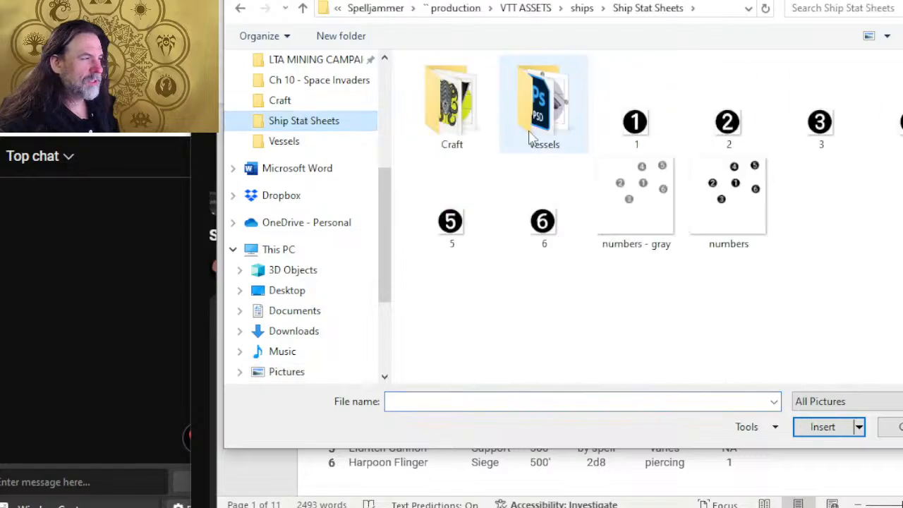
double_click(555, 99)
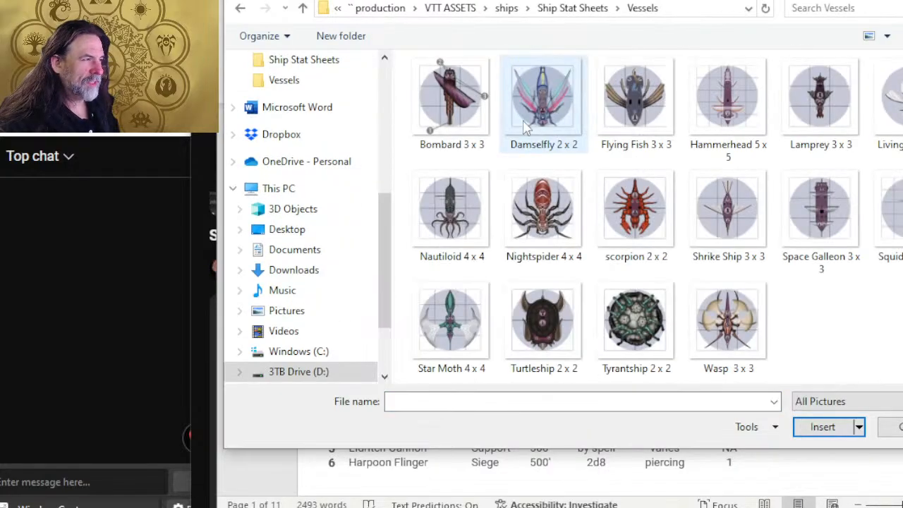
double_click(462, 103)
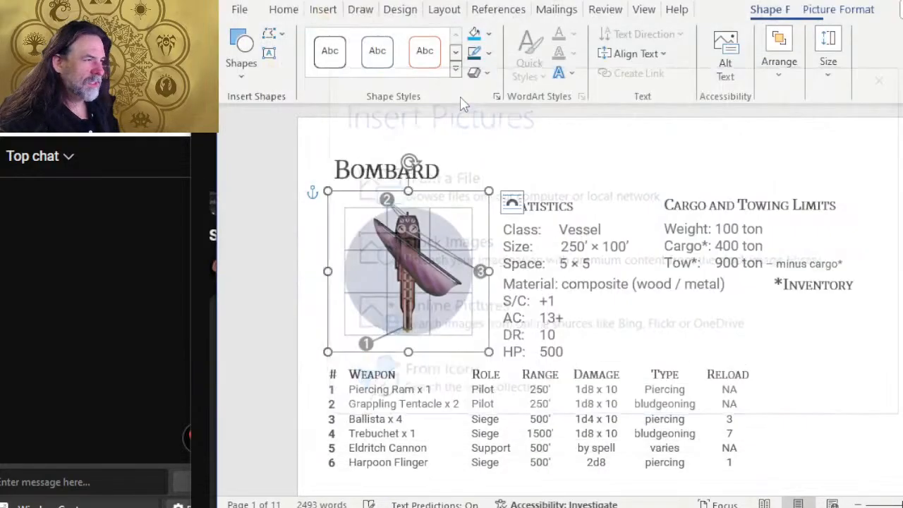
click(465, 143)
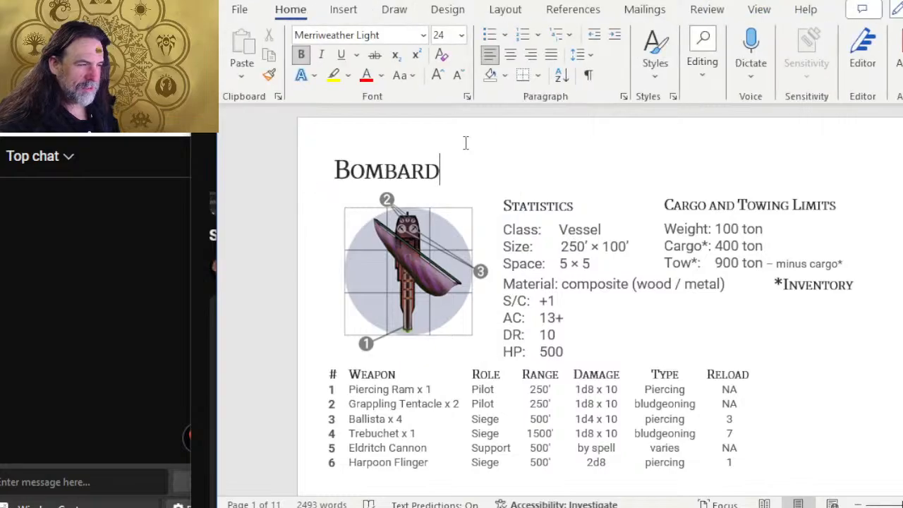
Step: Examine the Bombard picture's badges and pointer lines on the sheet, and look through the ship entries that follow it
scroll(381, 236, up, 2)
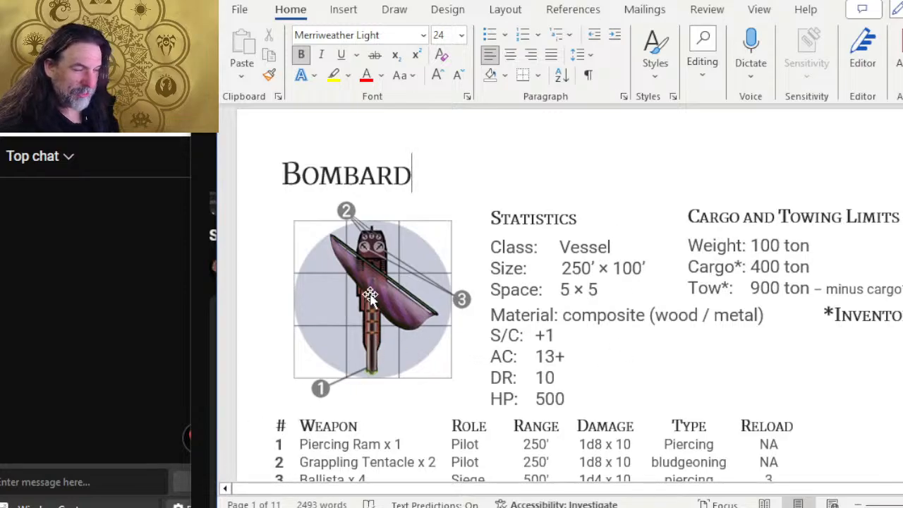
scroll(376, 263, down, 2)
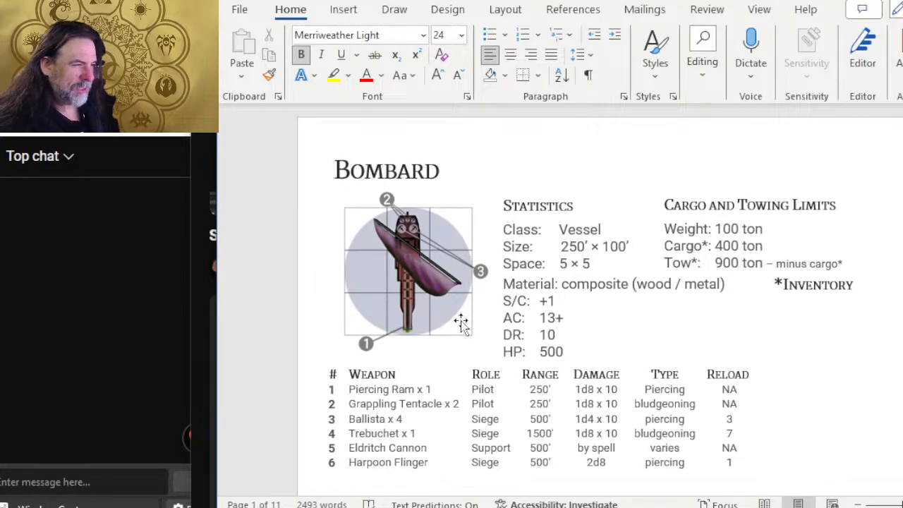
scroll(388, 233, up, 2)
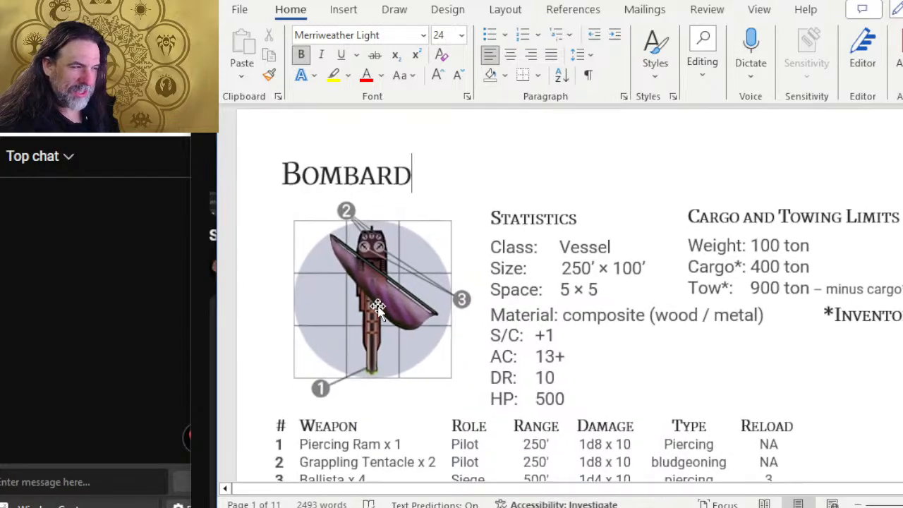
scroll(341, 235, up, 3)
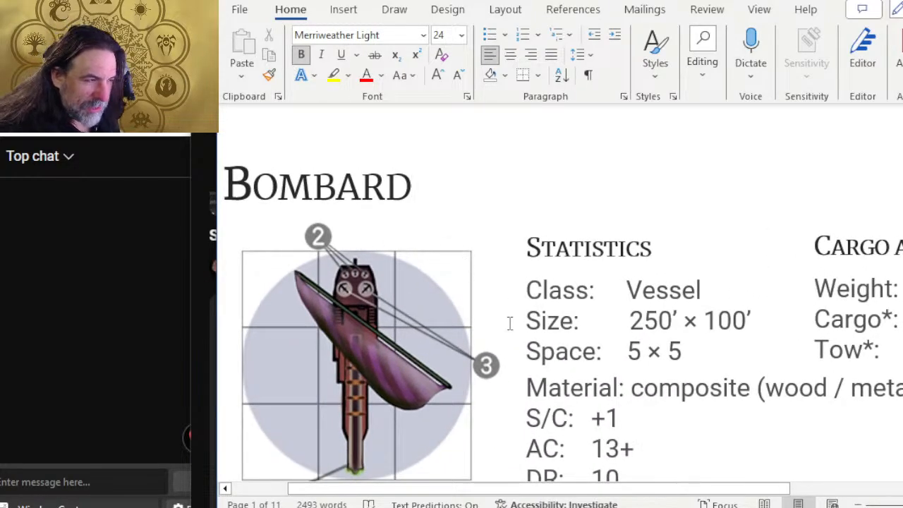
scroll(453, 311, down, 2)
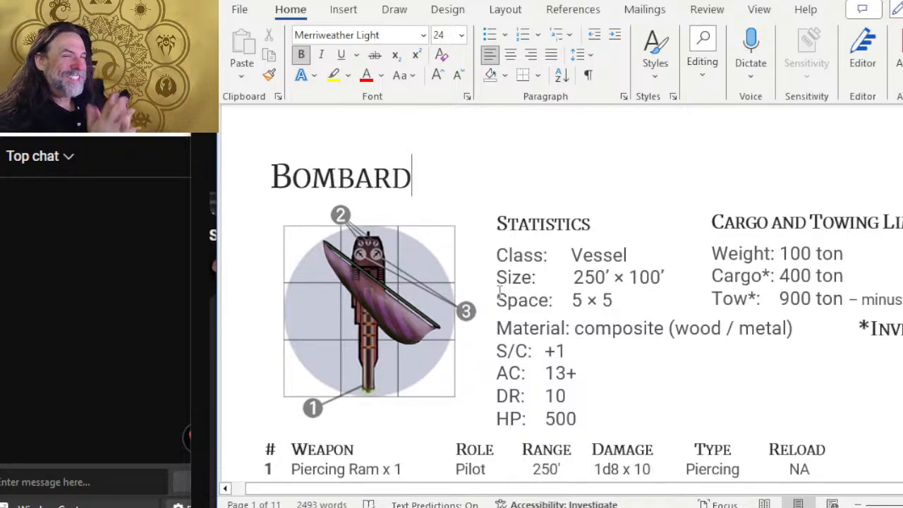
scroll(413, 289, down, 2)
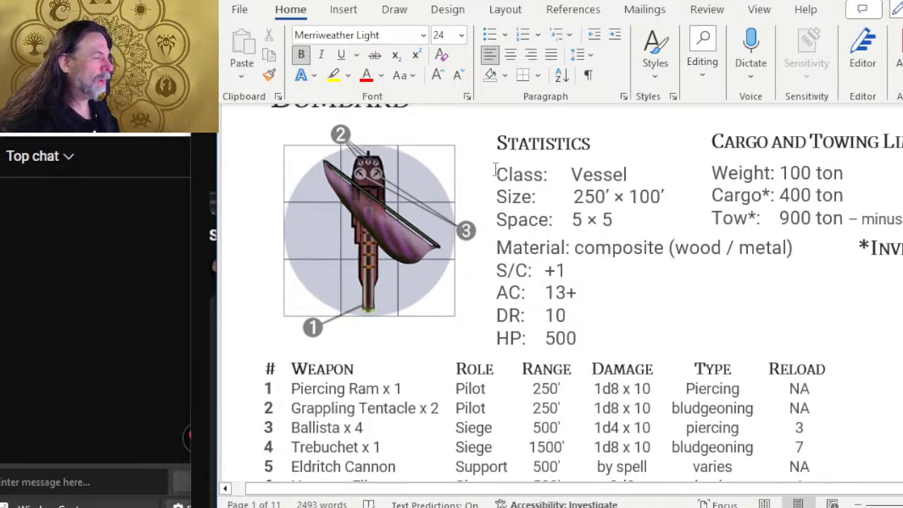
click(584, 165)
mouse_move(586, 172)
mouse_down()
mouse_move(583, 233)
mouse_move(585, 177)
mouse_up()
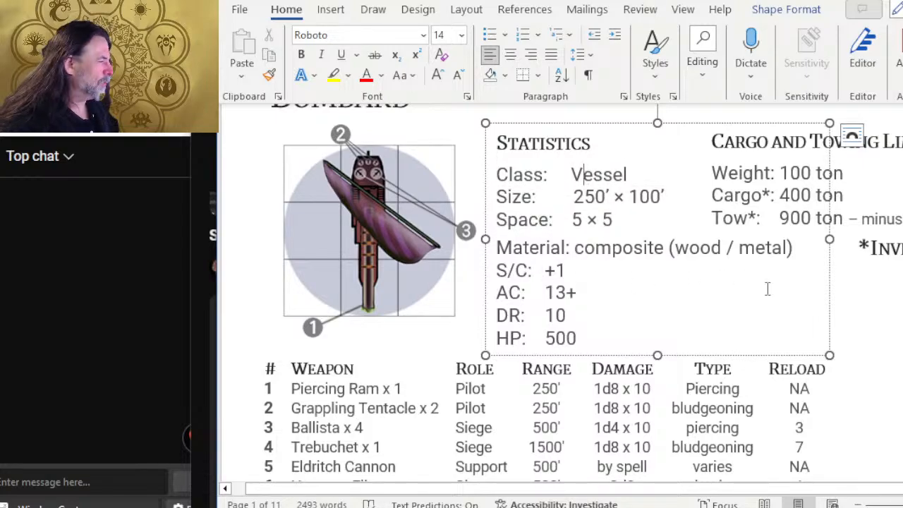
scroll(546, 158, down, 15)
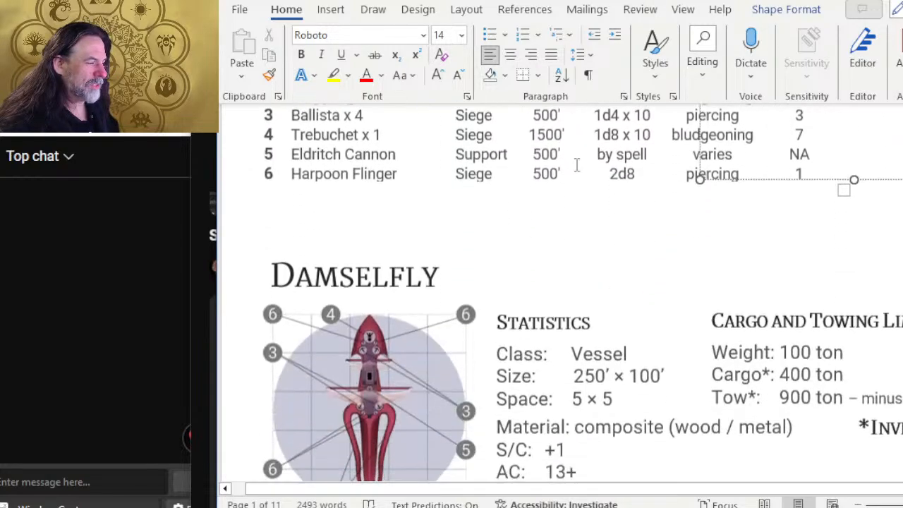
scroll(575, 180, down, 10)
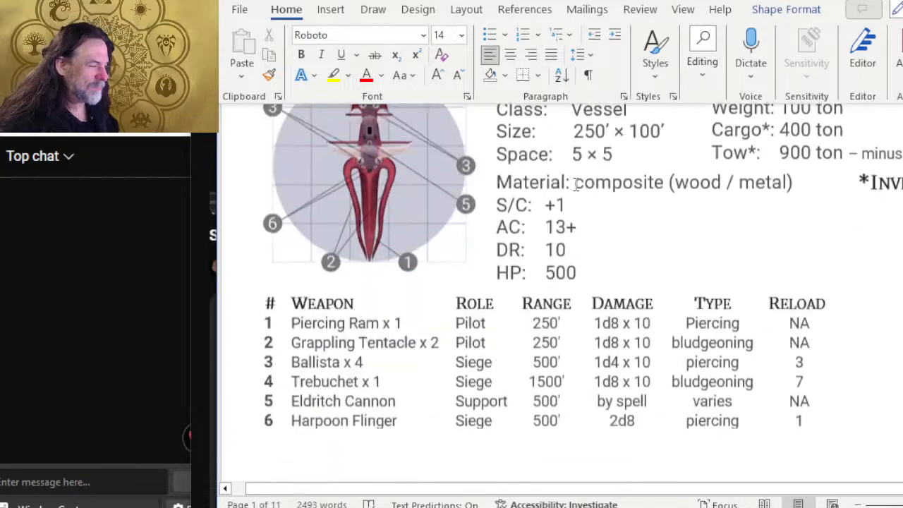
scroll(577, 182, down, 12)
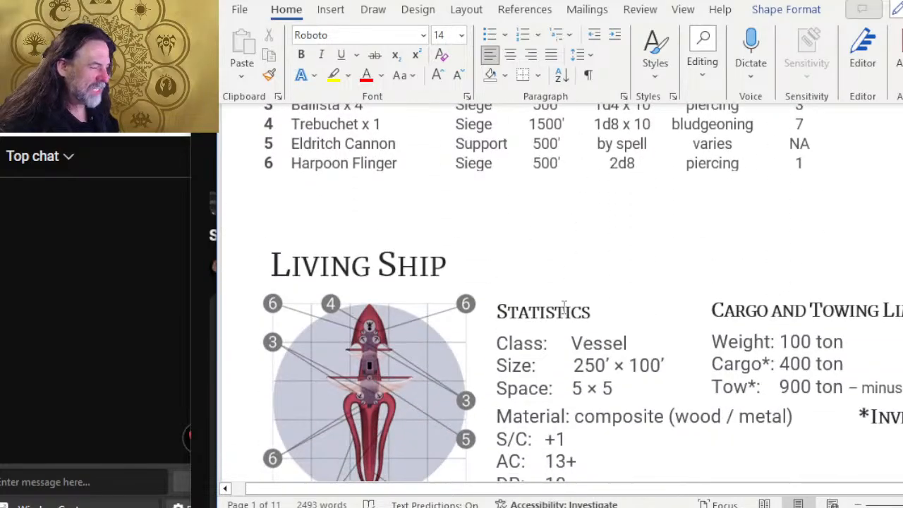
scroll(564, 308, up, 20)
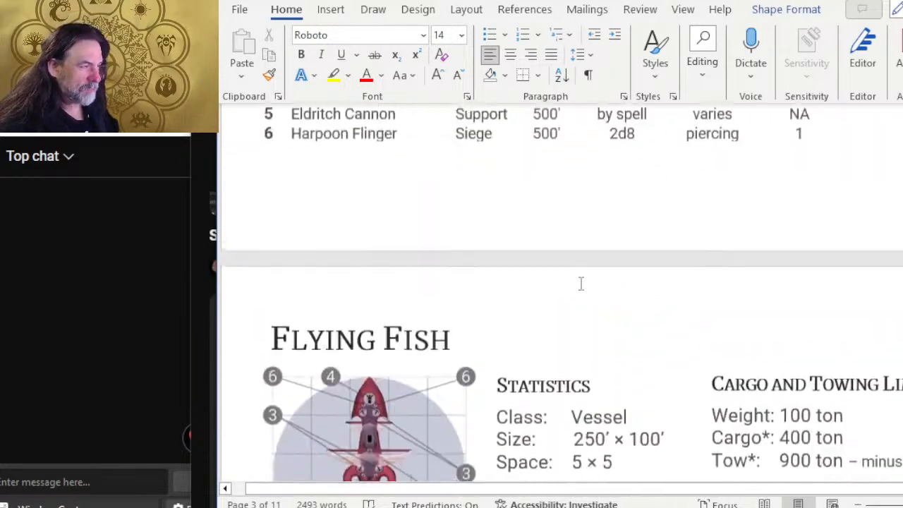
scroll(580, 284, down, 15)
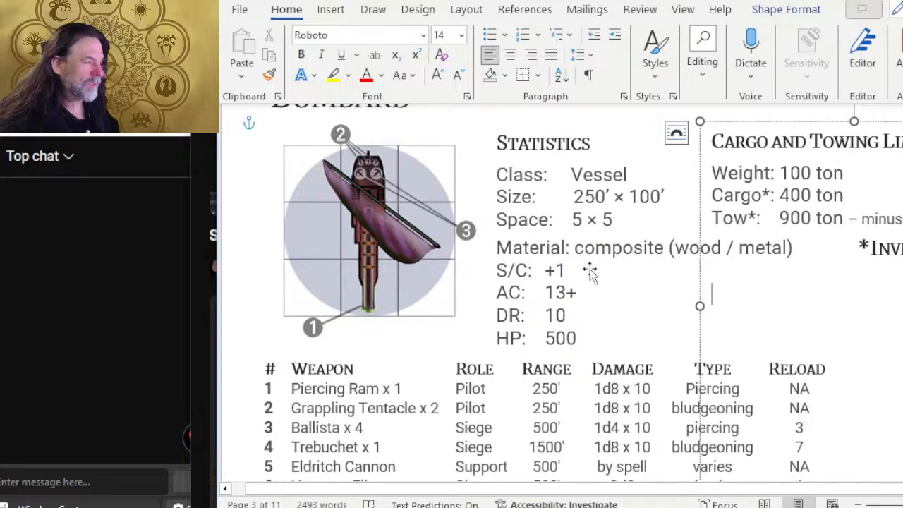
Step: Examine the Bombard entry's picture and weapon table against the Damselfly, Lamprey and Hammerhead entries in the sheet
scroll(591, 269, down, 4)
scroll(343, 192, down, 20)
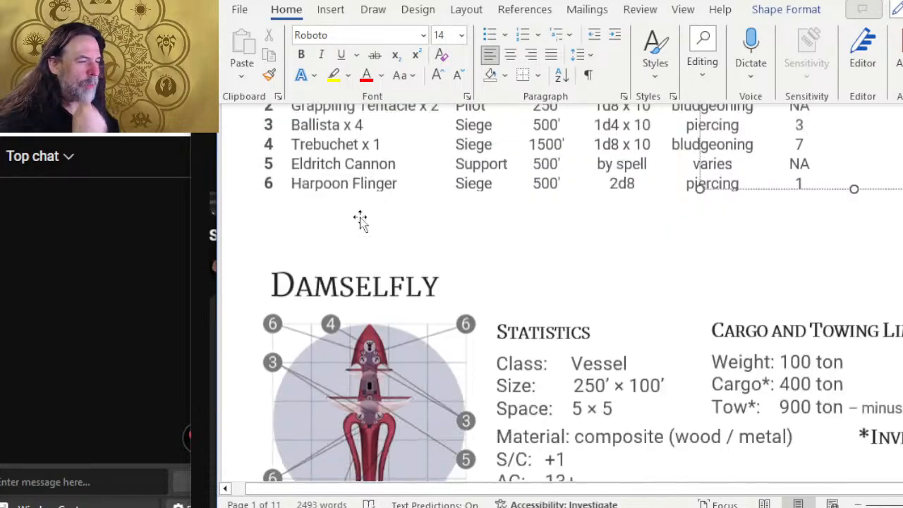
scroll(361, 246, down, 20)
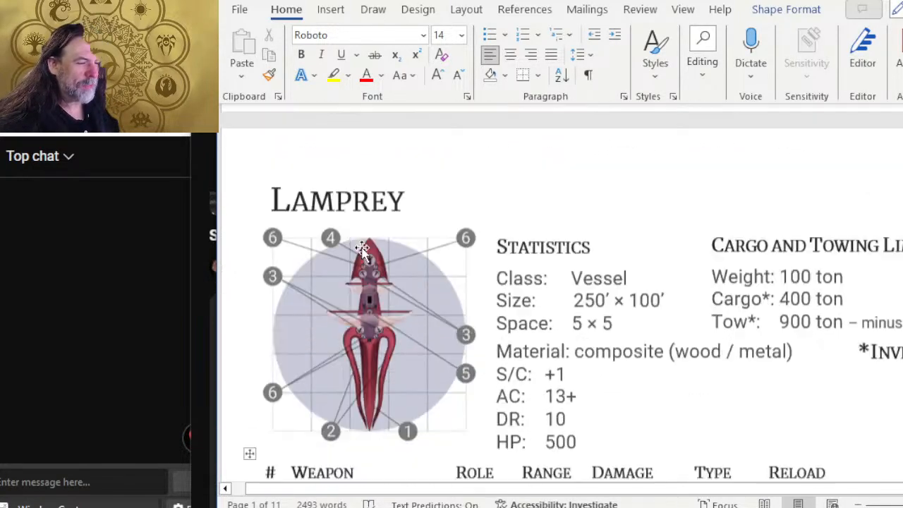
scroll(395, 246, up, 20)
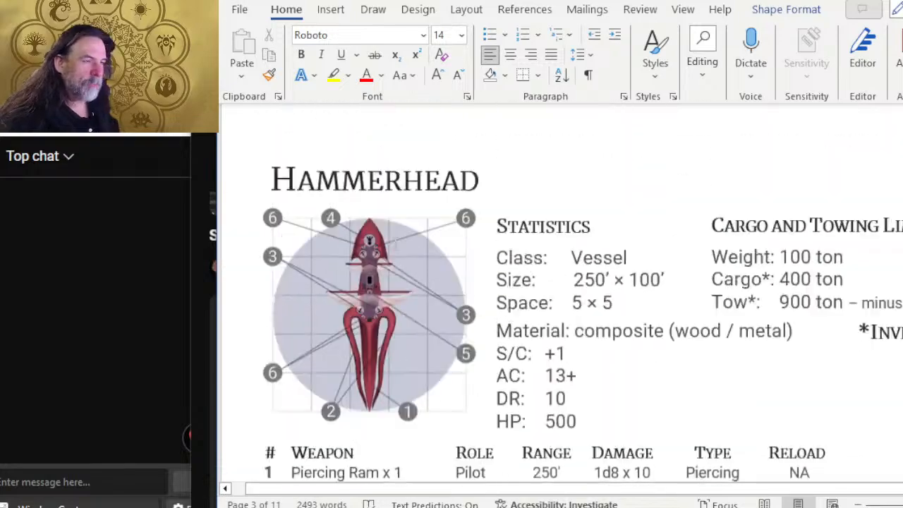
scroll(419, 242, down, 10)
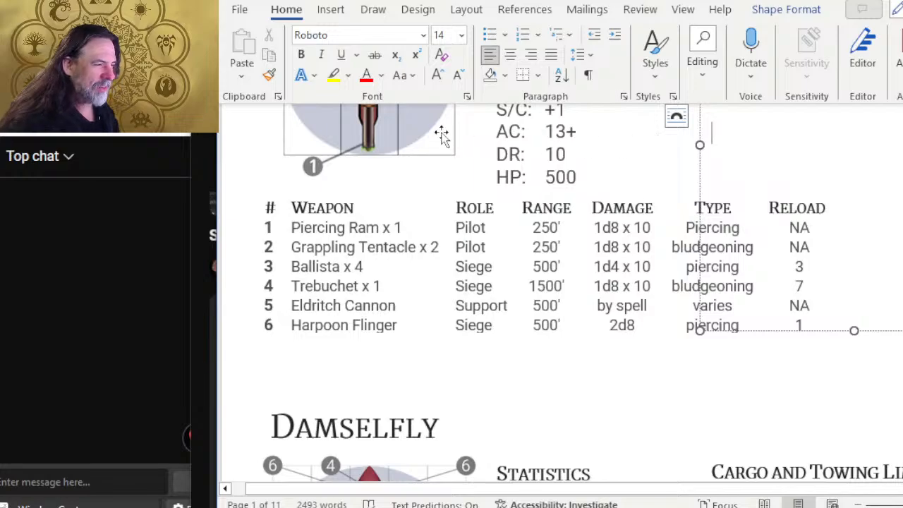
scroll(564, 162, up, 4)
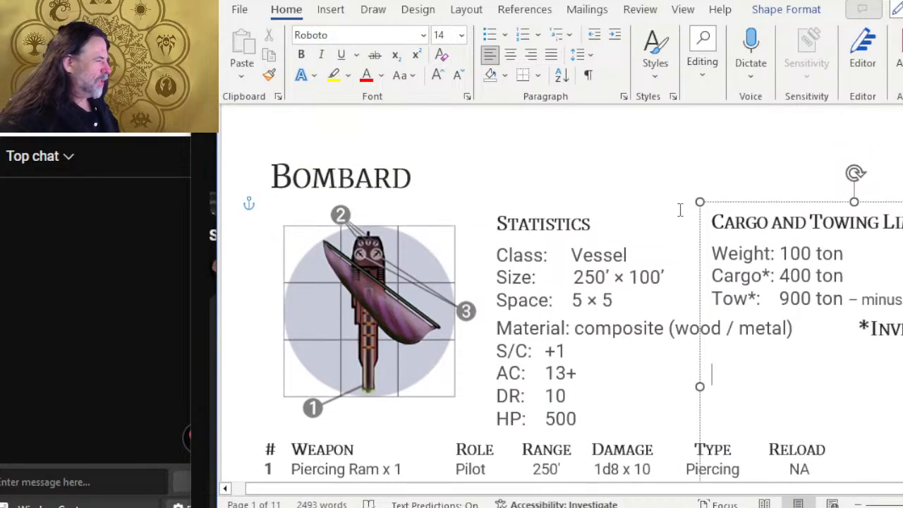
scroll(665, 196, down, 5)
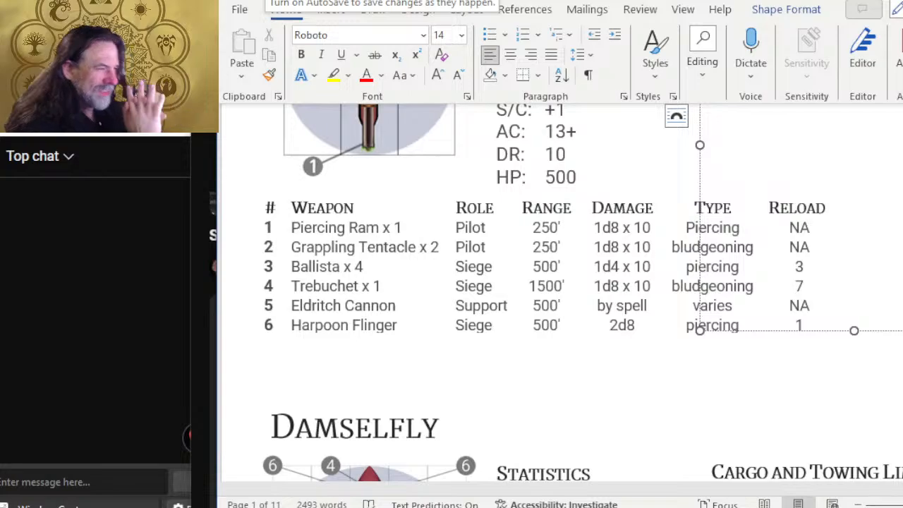
scroll(473, 435, up, 5)
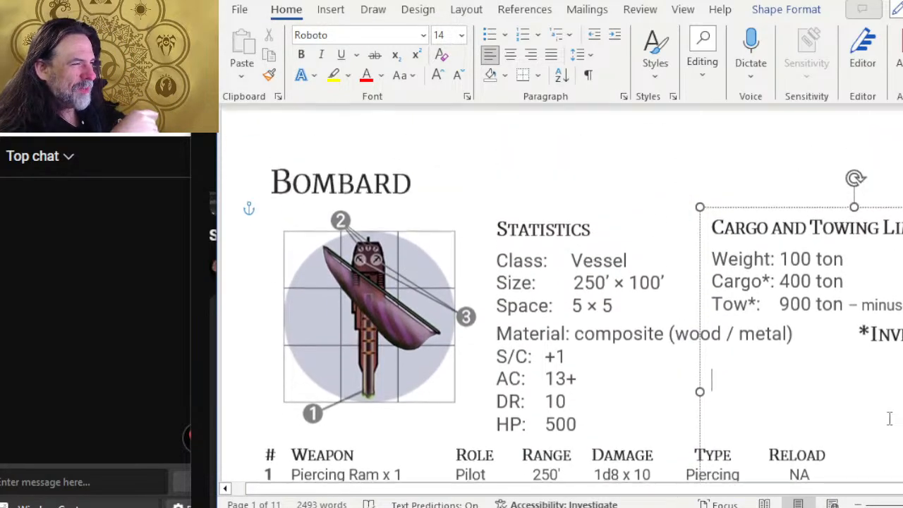
Step: In the Bombard weapon table, set the Ballista quantity to x 2 and add the quantity x 3 to Harpoon Flinger
scroll(473, 435, down, 3)
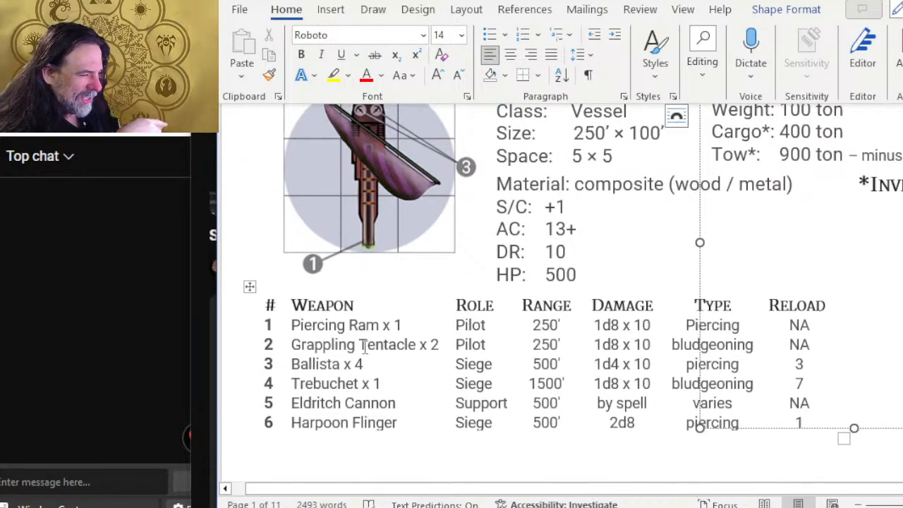
click(367, 364)
key(BackSpace)
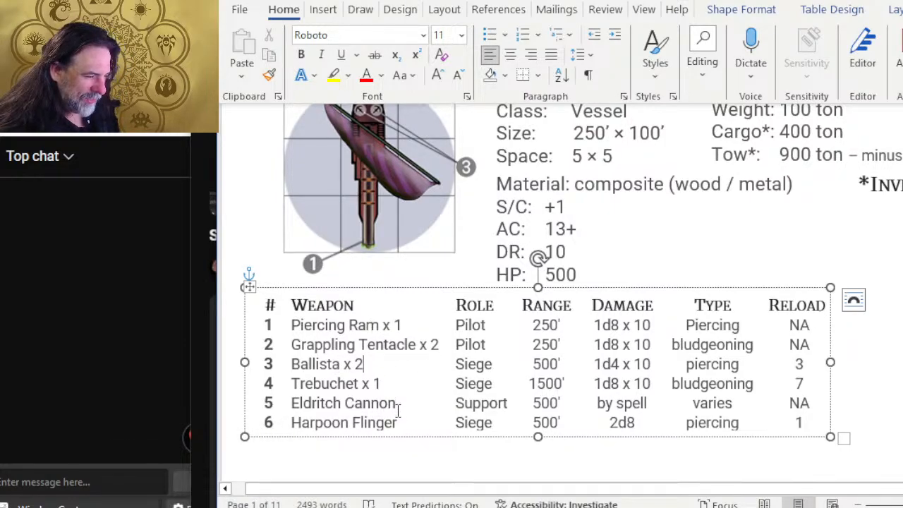
drag(366, 364, 344, 366)
key(ctrl+c)
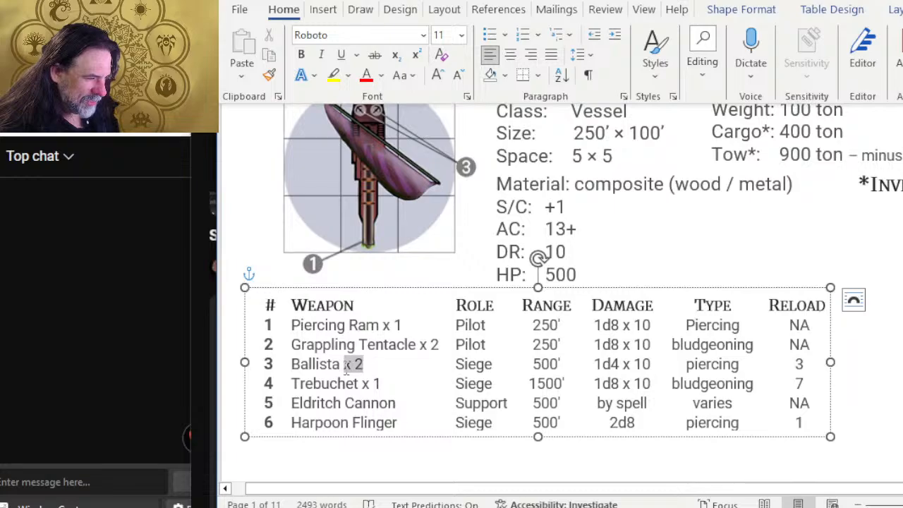
click(407, 421)
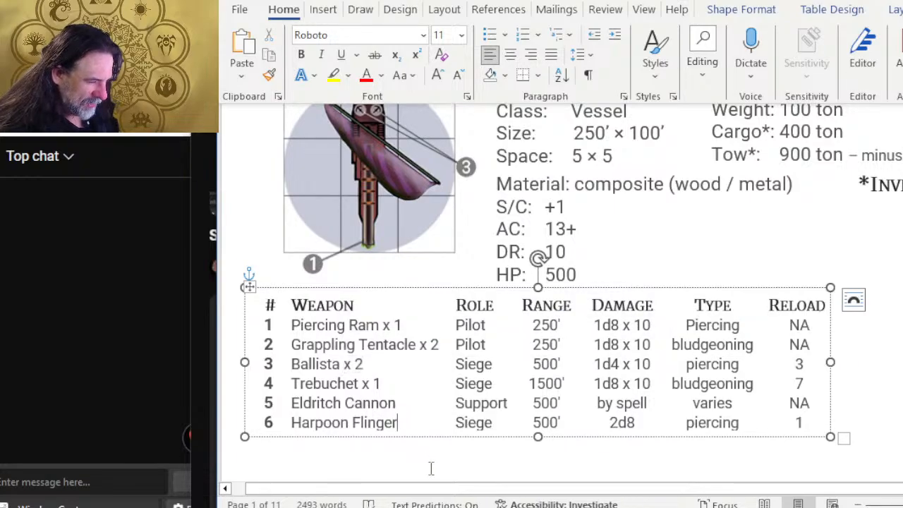
key(ctrl+v)
key(BackSpace)
text(3)
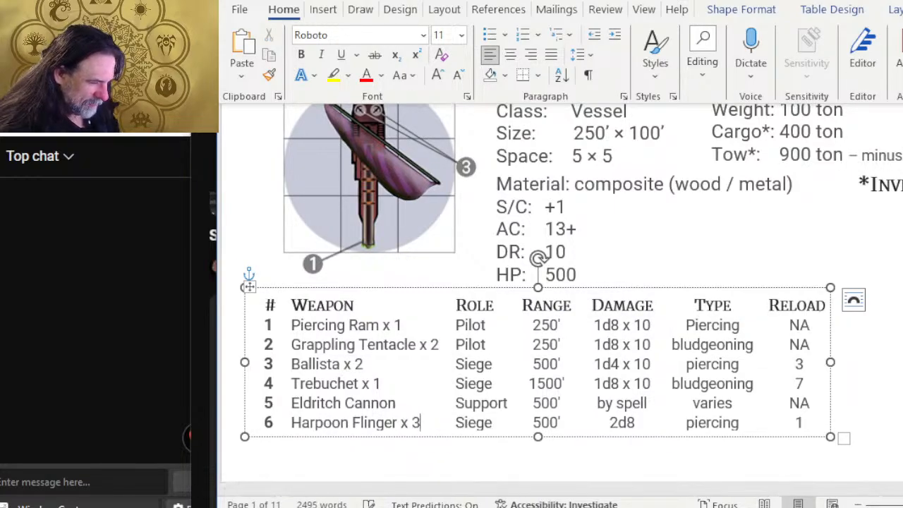
Step: Turn the Bombard's Trebuchet row into a Mangonel with range 1000' and damage 1d6 x 10
click(386, 424)
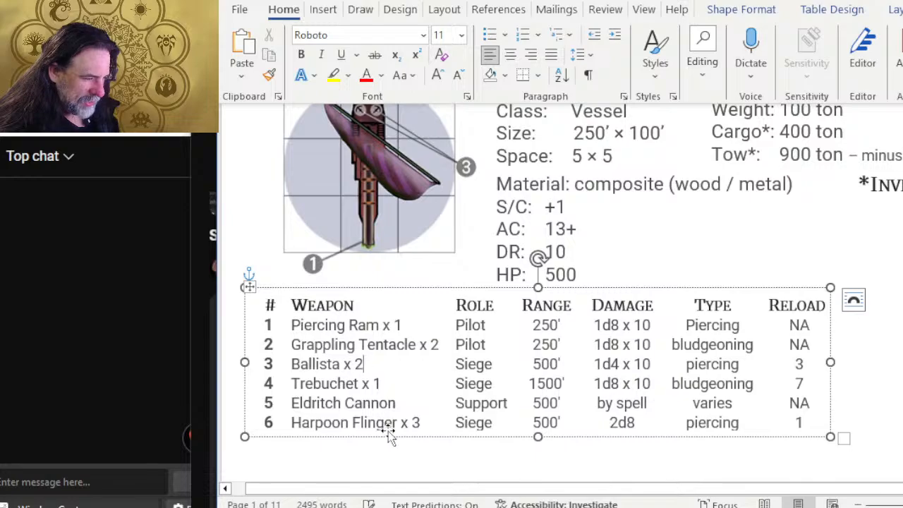
drag(364, 383, 291, 383)
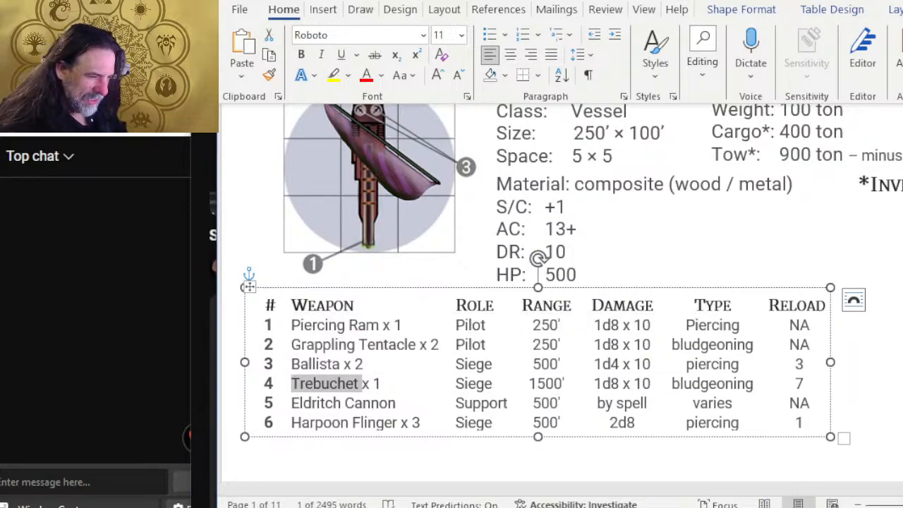
text(Mangonel)
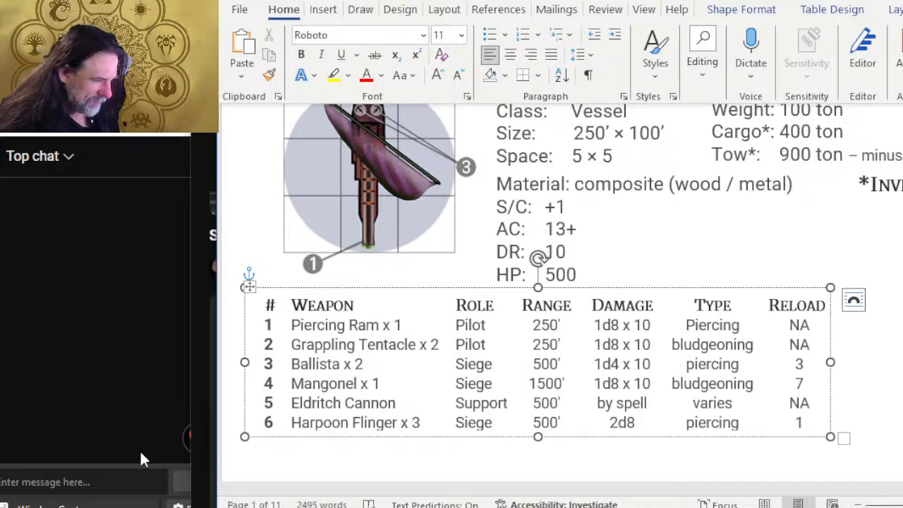
click(546, 383)
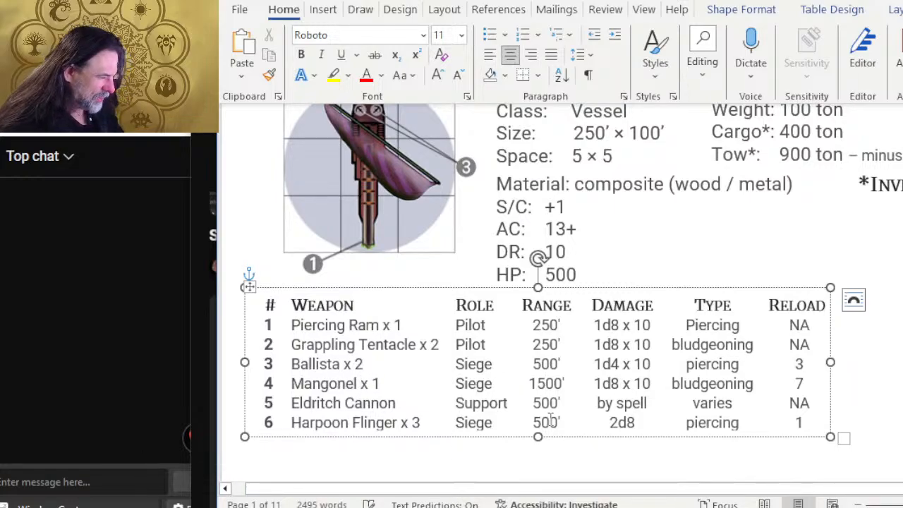
key(Delete)
text(0)
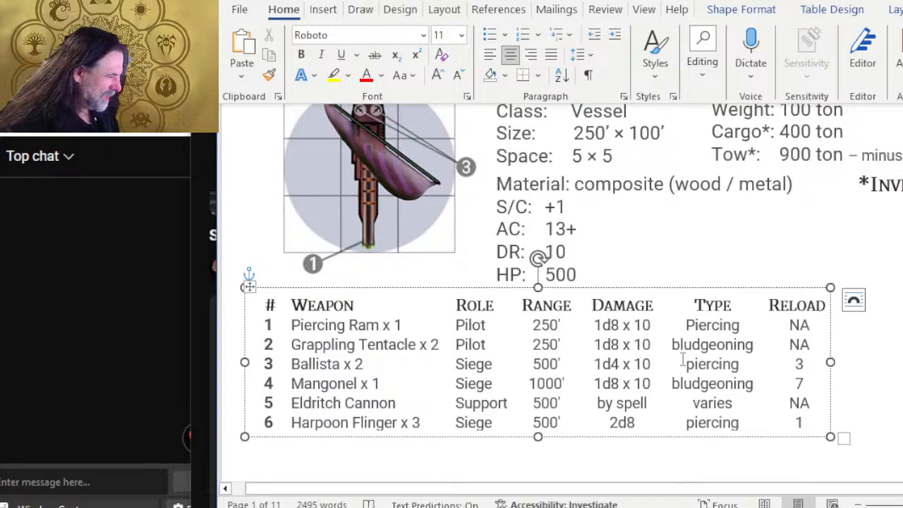
click(618, 385)
key(BackSpace)
text(6)
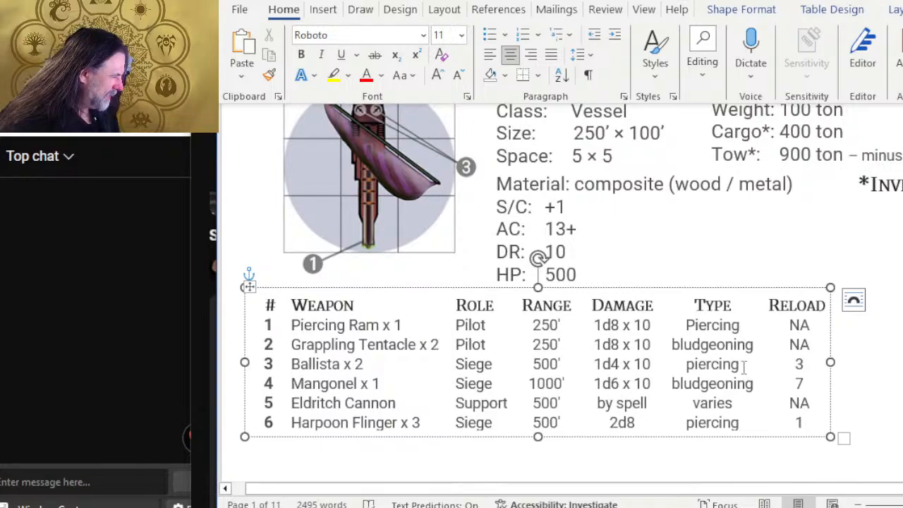
Step: Replace the Mangonel's damage type with "piercing", copied from the Ballista row
click(711, 366)
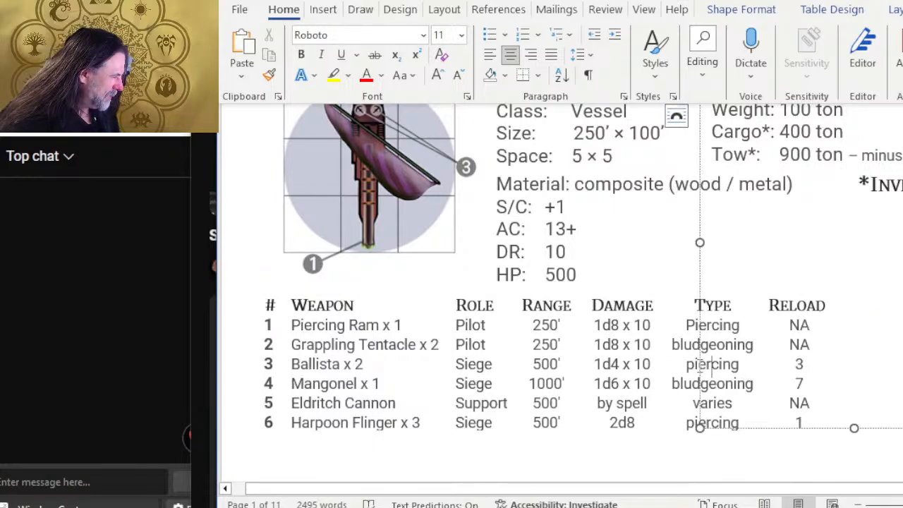
drag(687, 365, 741, 364)
key(ctrl+c)
click(675, 387)
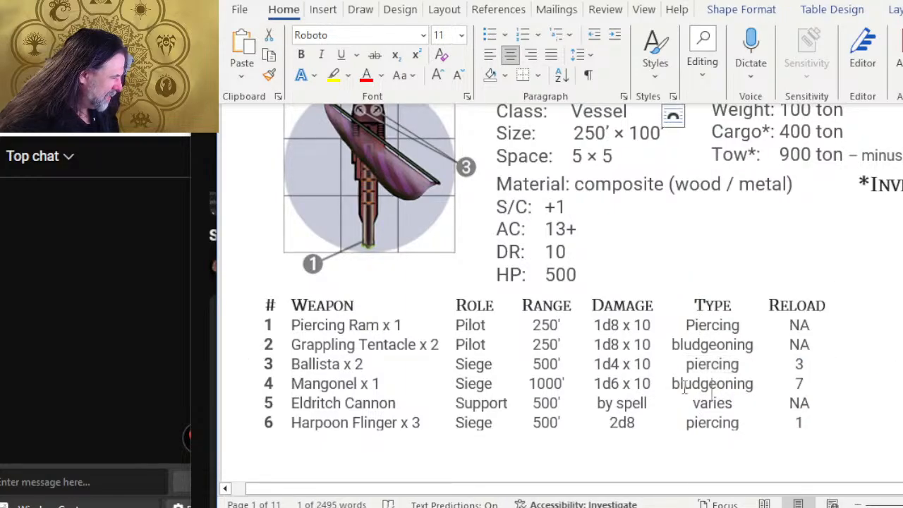
drag(674, 384, 763, 394)
key(ctrl+v)
click(737, 472)
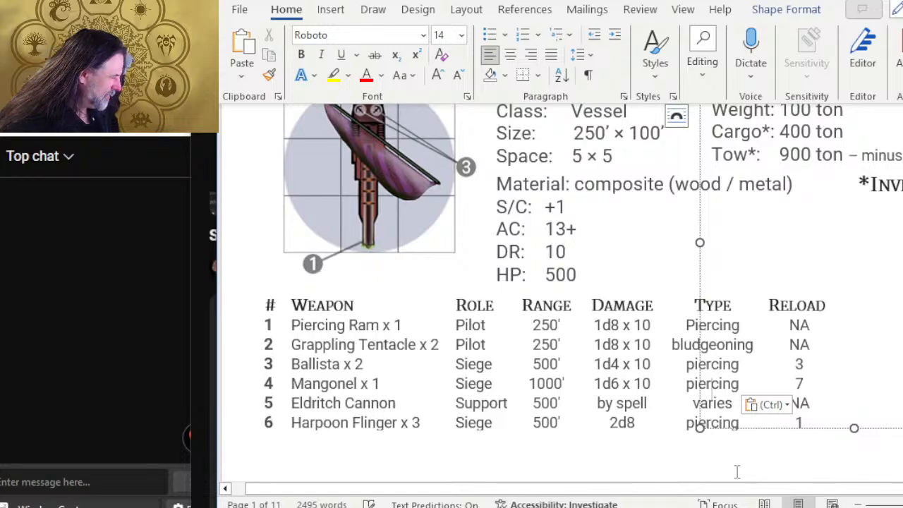
Step: Set the Mangonel's reload value to 5
click(693, 390)
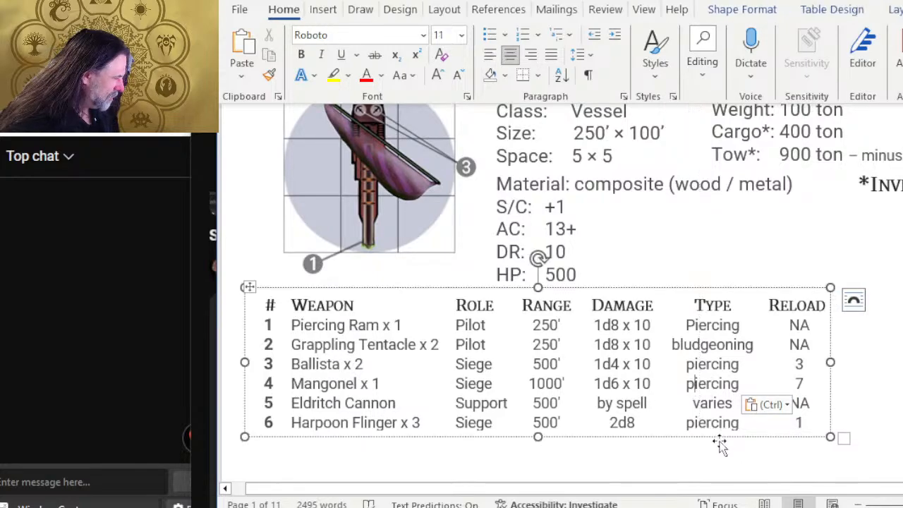
key(Right)
key(Right)
key(Right)
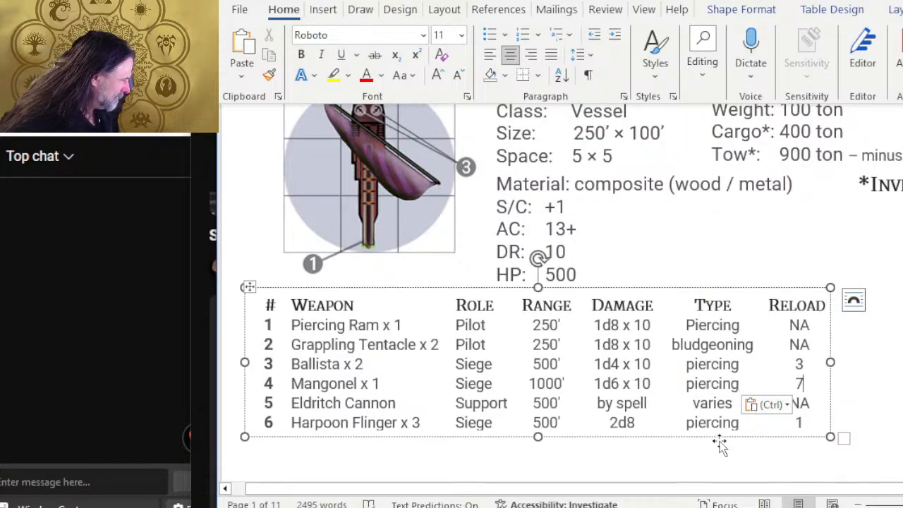
key(BackSpace)
text(5)
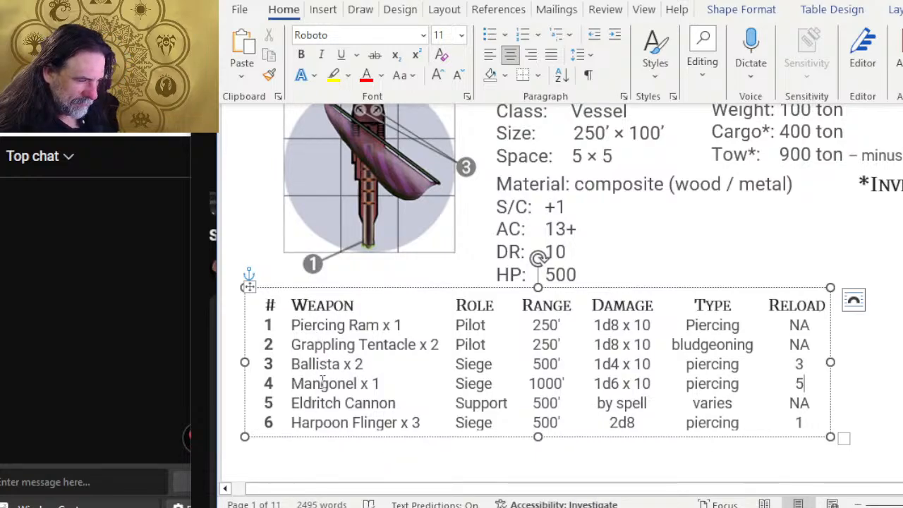
Step: Switch to the test full doc PDF in Edge
key(alt+Tab)
key(alt+Tab)
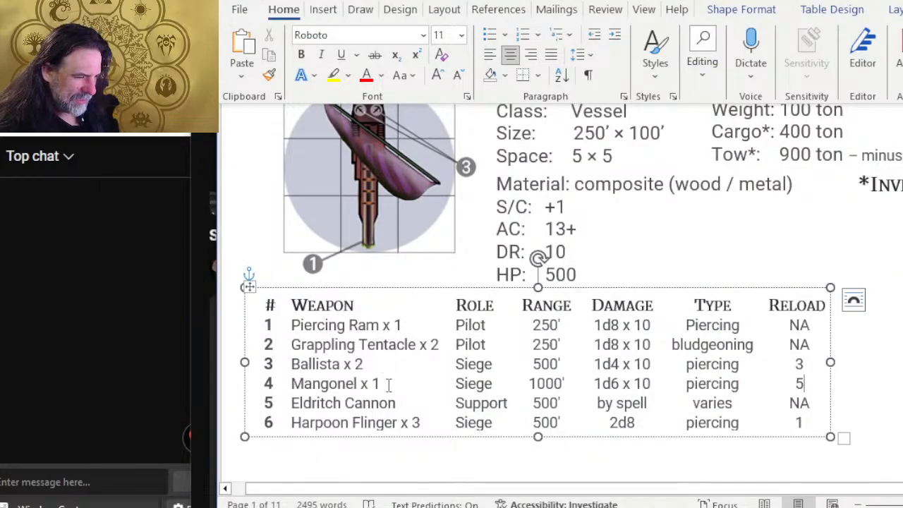
key(alt+Tab)
key(alt+Tab)
key(alt+Tab)
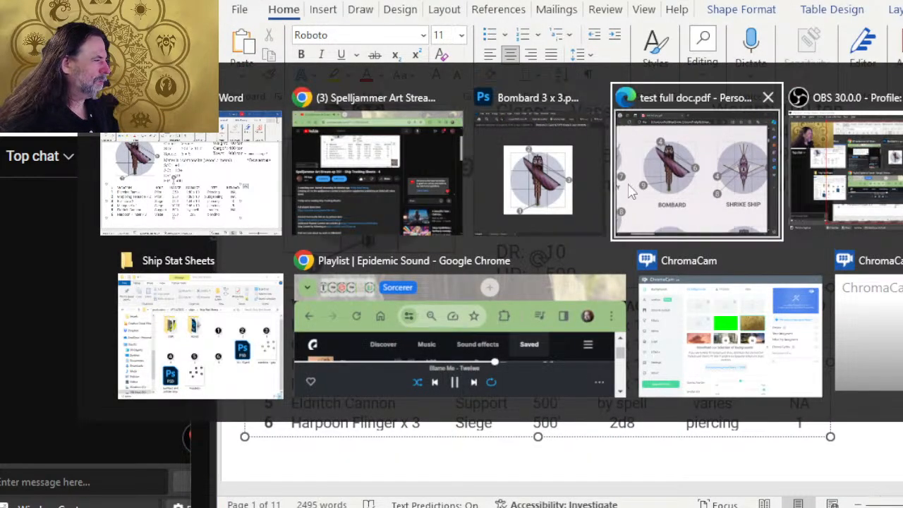
Step: Look up the Giff Giant Cannon's statistics in the Ranged Ship Weapons section, going through the table of contents
scroll(467, 211, down, 10)
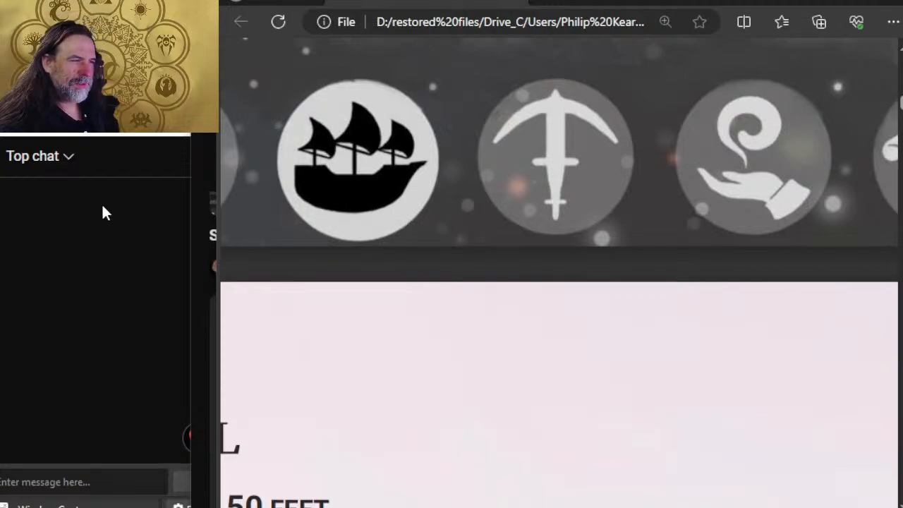
scroll(268, 273, down, 4)
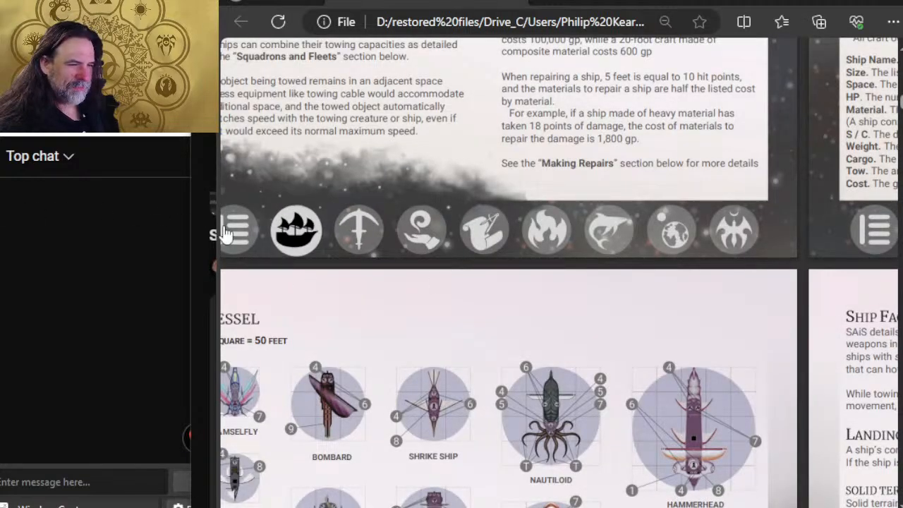
click(232, 231)
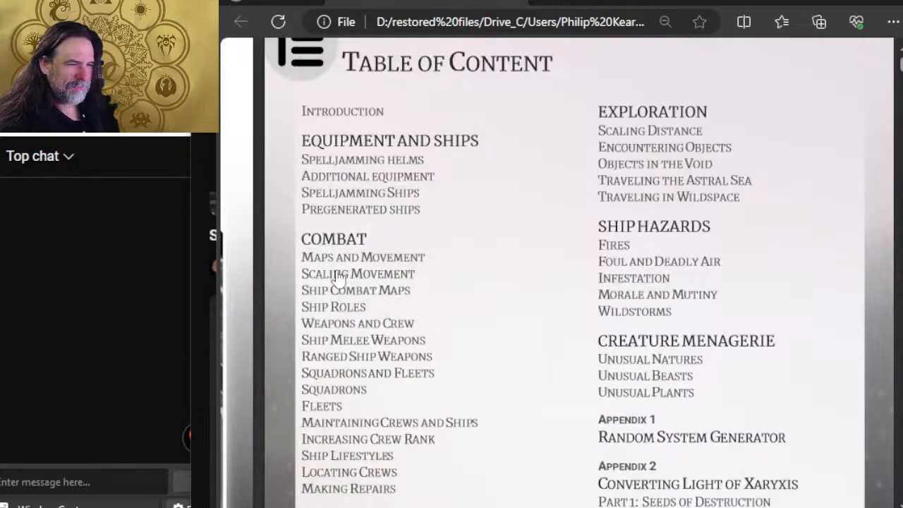
click(353, 357)
scroll(568, 342, down, 5)
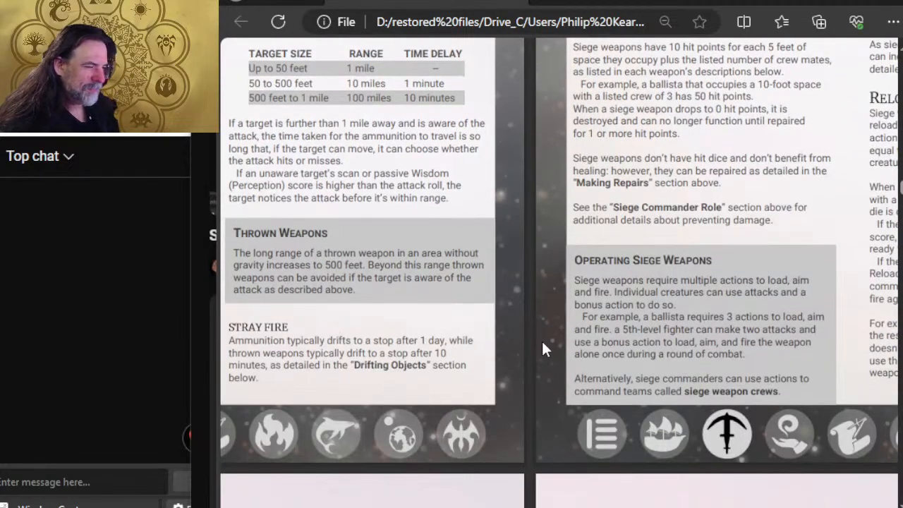
ctrl+scroll(541, 339, down, 3)
scroll(423, 292, down, 5)
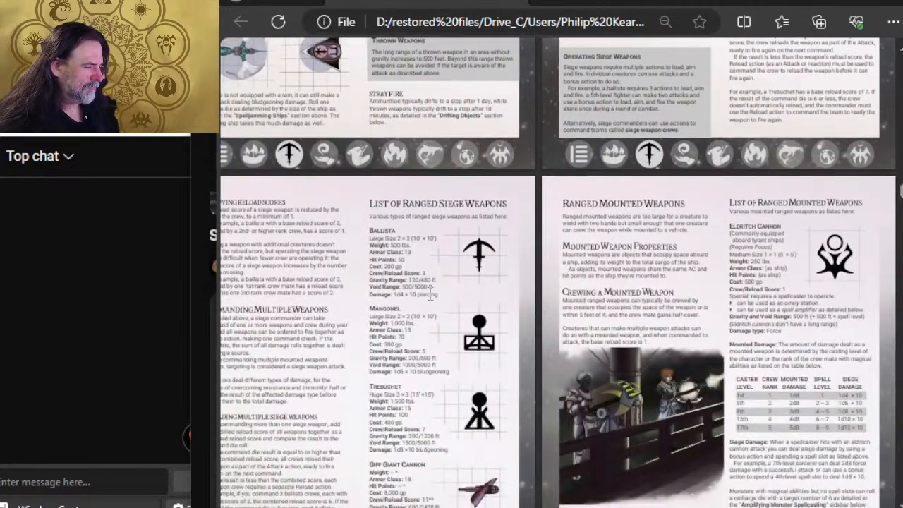
ctrl+scroll(438, 381, up, 3)
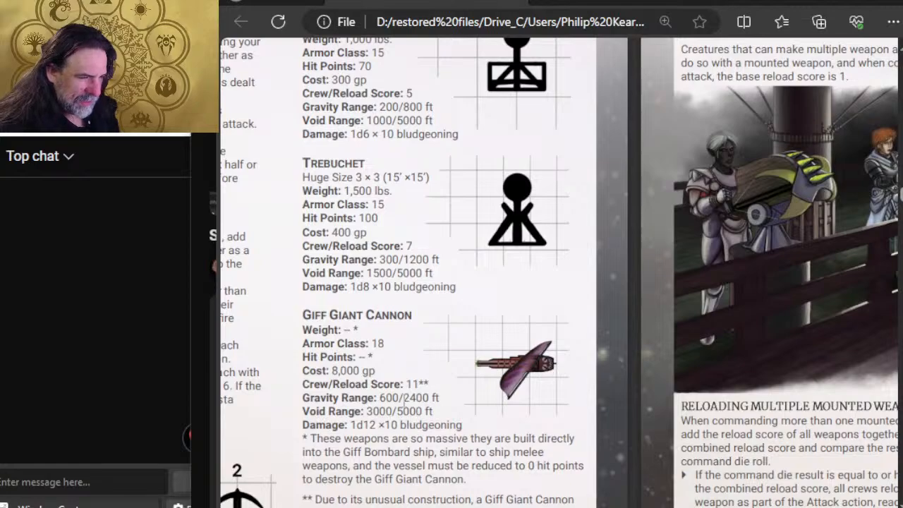
Step: Back in the Word ship sheet, replace "Piercing Ram" in row 1 of the weapon table with "Giff Giant Cannon", keeping "x 1"
key(alt+Tab)
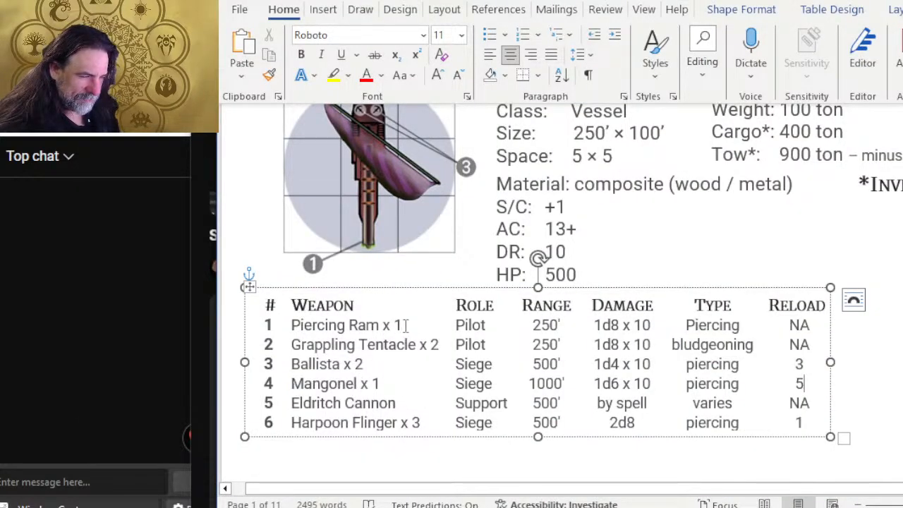
drag(376, 326, 302, 326)
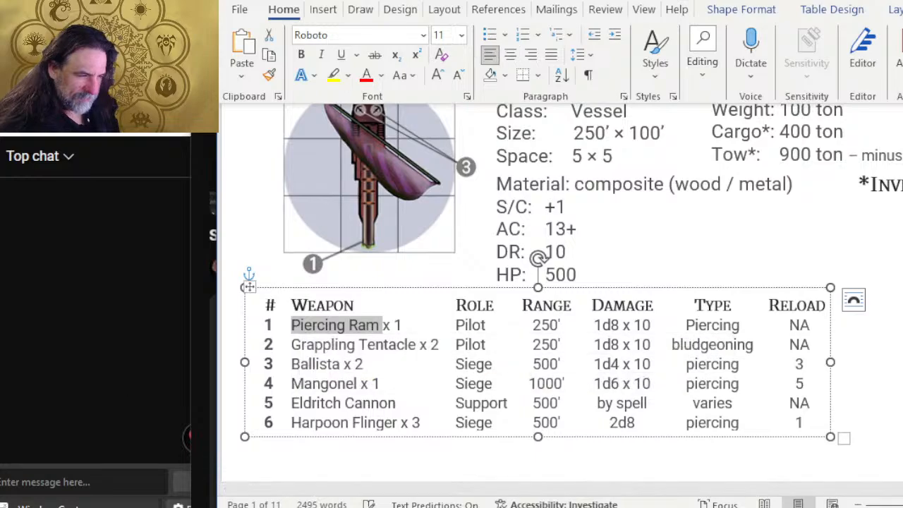
text(Giff Gl)
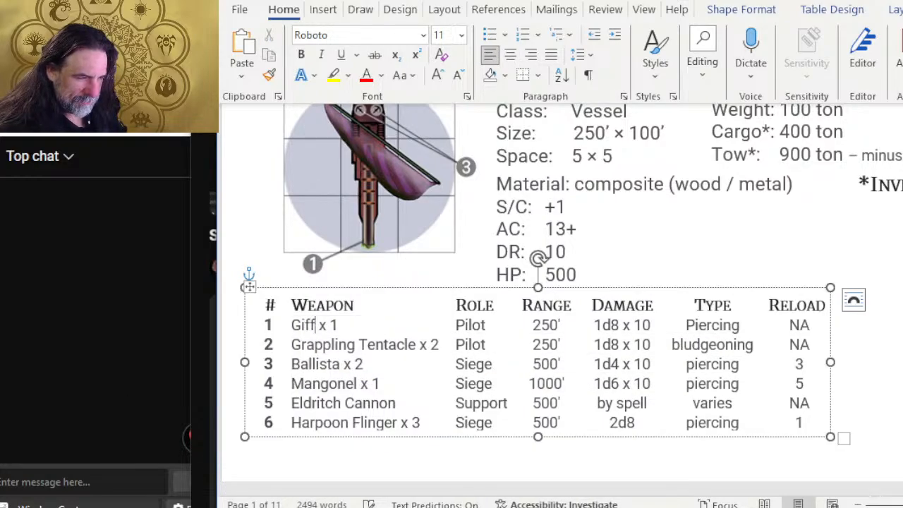
text(ant Cannon)
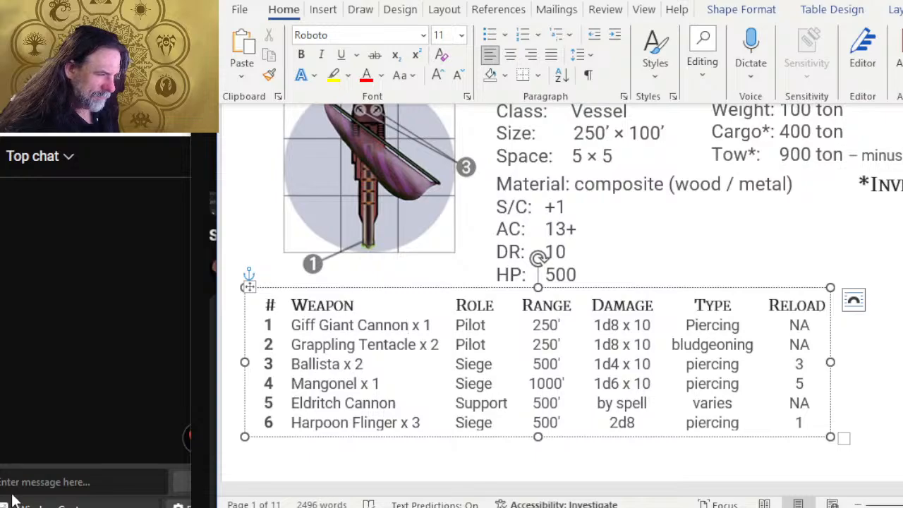
Step: Check the Giff Giant Cannon's void range in the PDF and set its range in the Word weapon table to 3000'
key(alt+Tab)
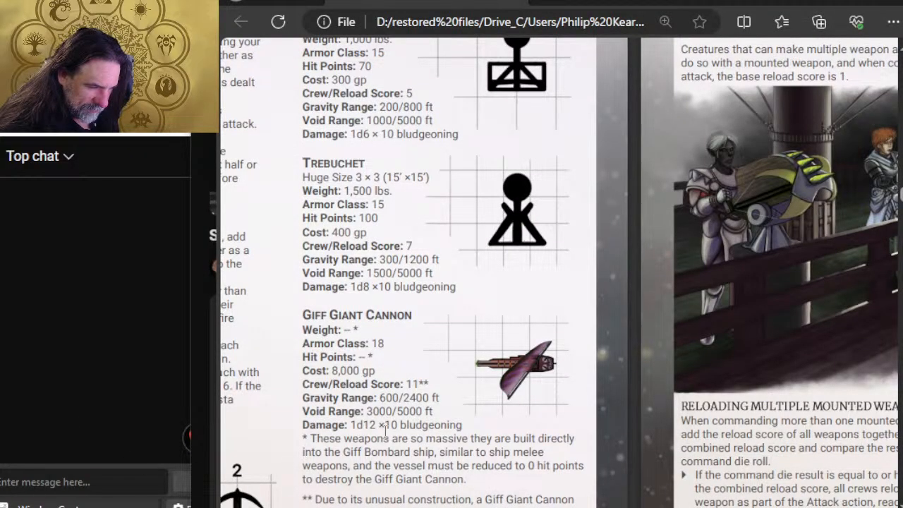
key(alt+Tab)
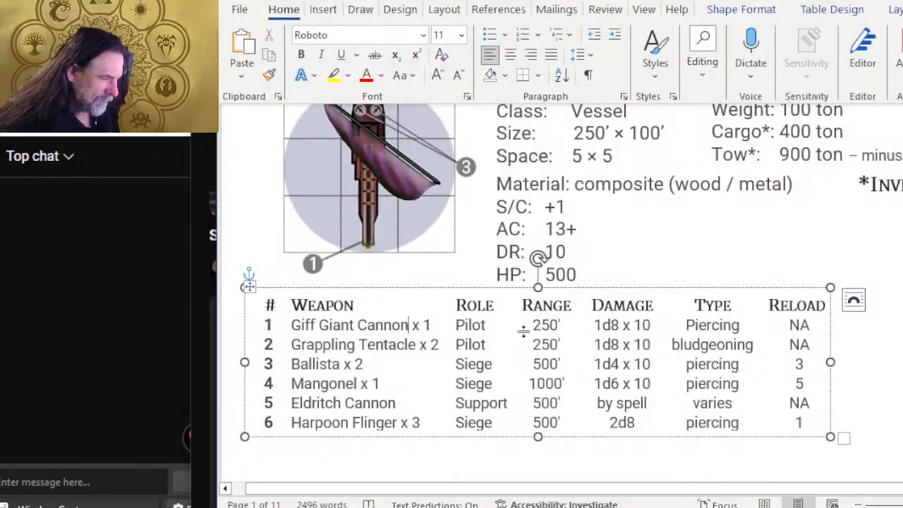
click(532, 325)
key(Delete)
text(30)
key(Delete)
text(0)
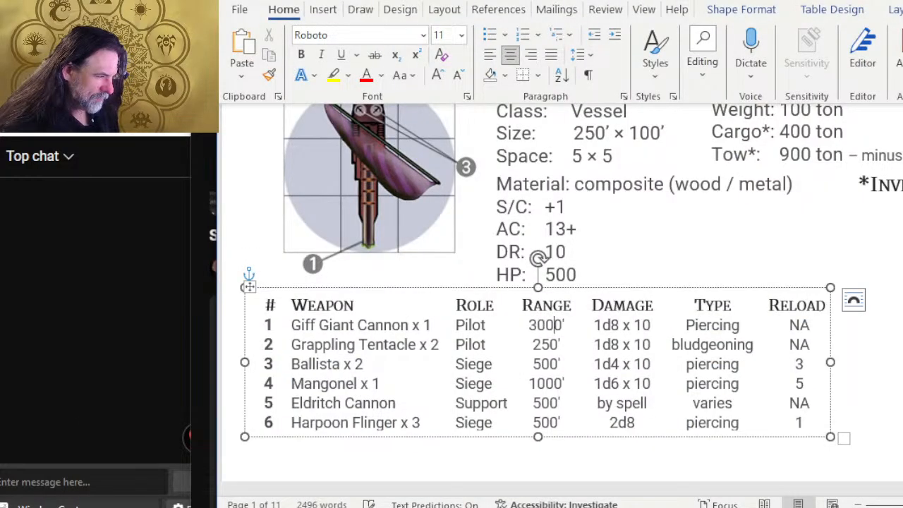
Step: Check the Giff Giant Cannon's damage in the PDF and set it to 1d12 x 10 in the Word weapon table
key(alt+Tab)
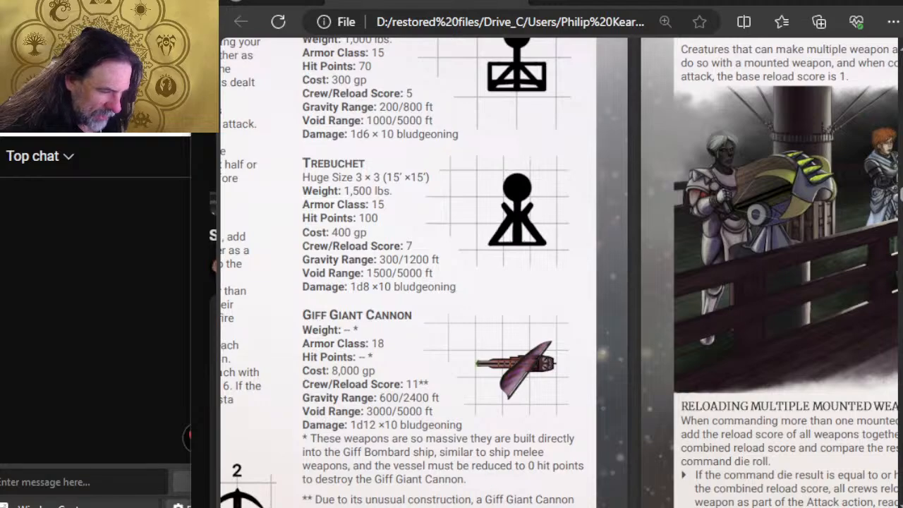
key(alt+Tab)
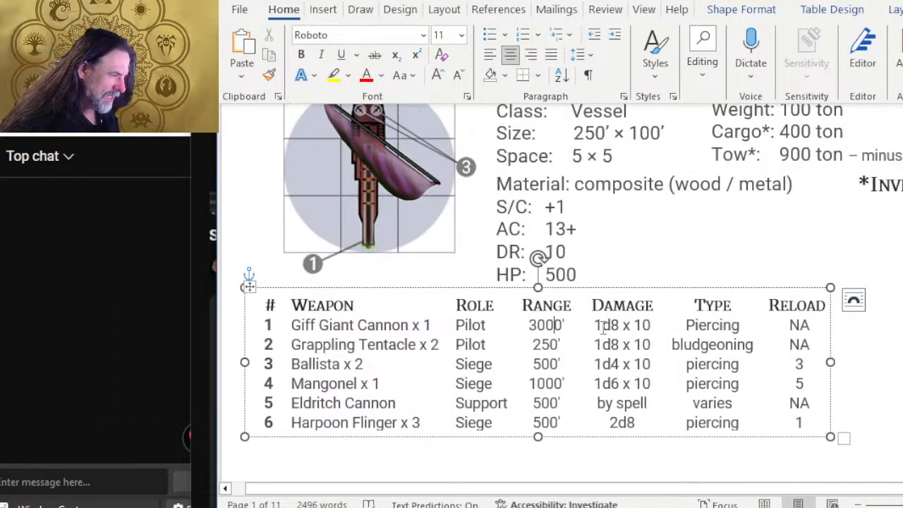
key(BackSpace)
text(12)
Step: After checking the PDF, replace the Giff Giant Cannon's damage type in Word with "bludgeoning", copied from the Grappling Tentacle row
key(alt+Tab)
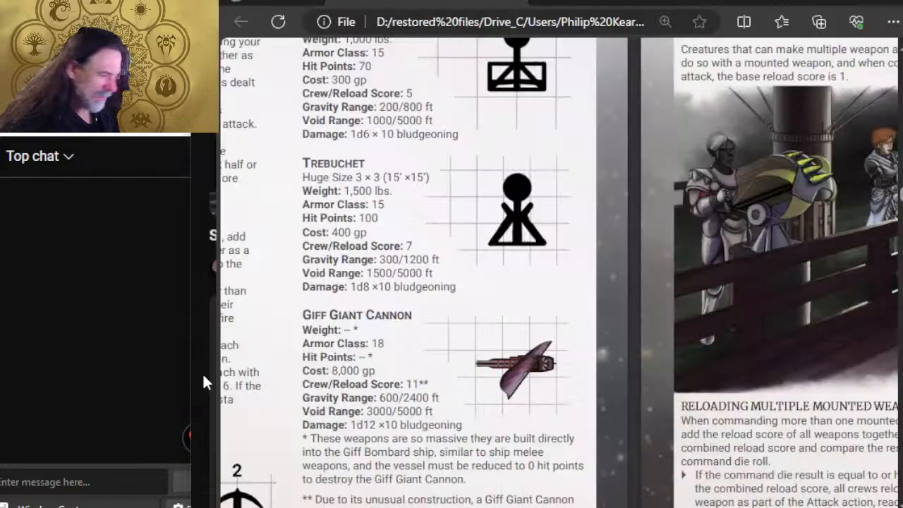
key(alt+Tab)
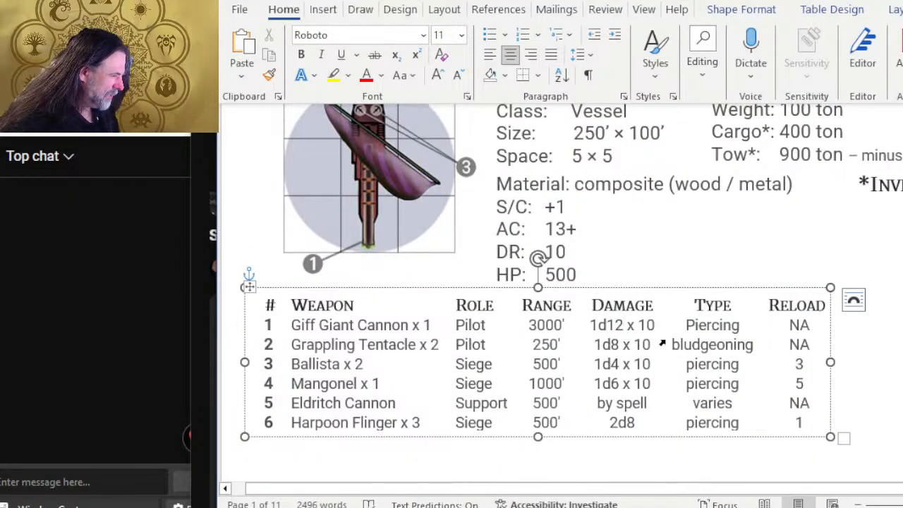
drag(673, 344, 753, 345)
key(ctrl+c)
click(684, 327)
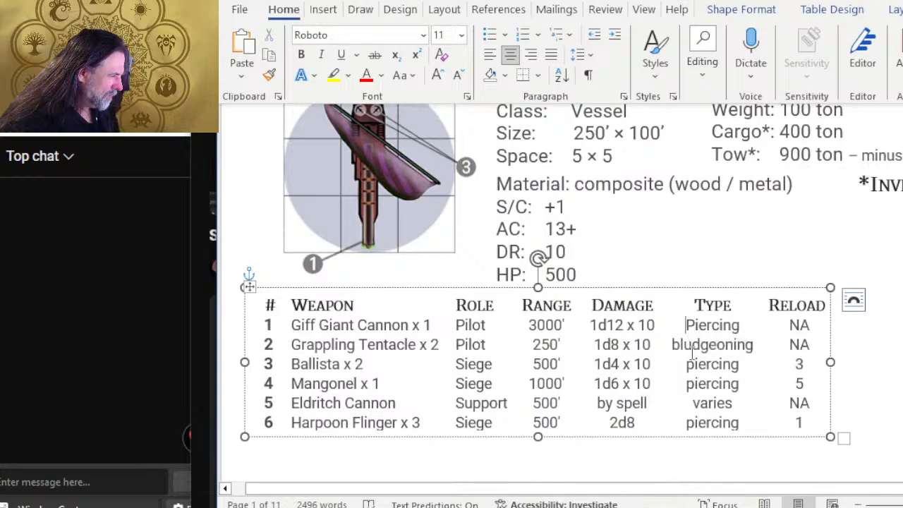
key(shift+Right)
key(shift+Right)
key(shift+Right)
key(shift+Right)
key(shift+Right)
key(shift+Right)
key(shift+Right)
key(shift+Right)
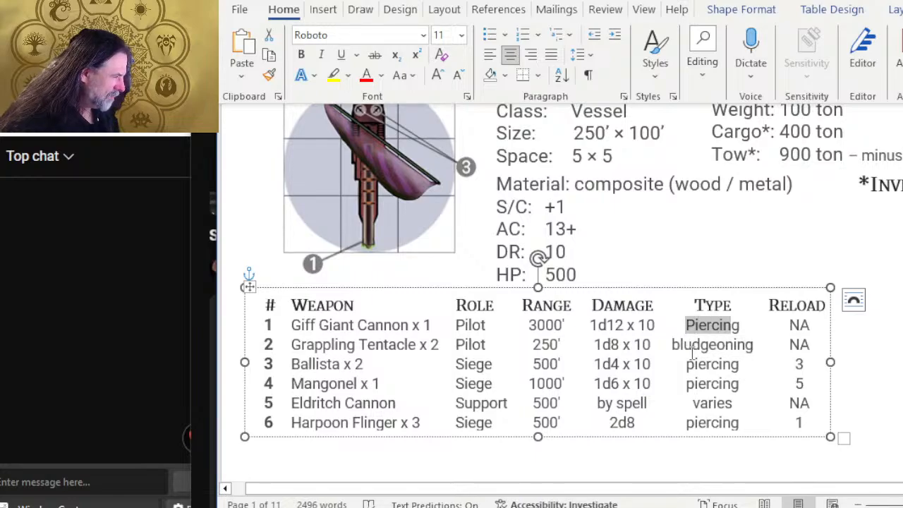
key(ctrl+v)
Step: Check the Giff Giant Cannon's reload score in the PDF and set its reload value in Word to 11
key(alt+Tab)
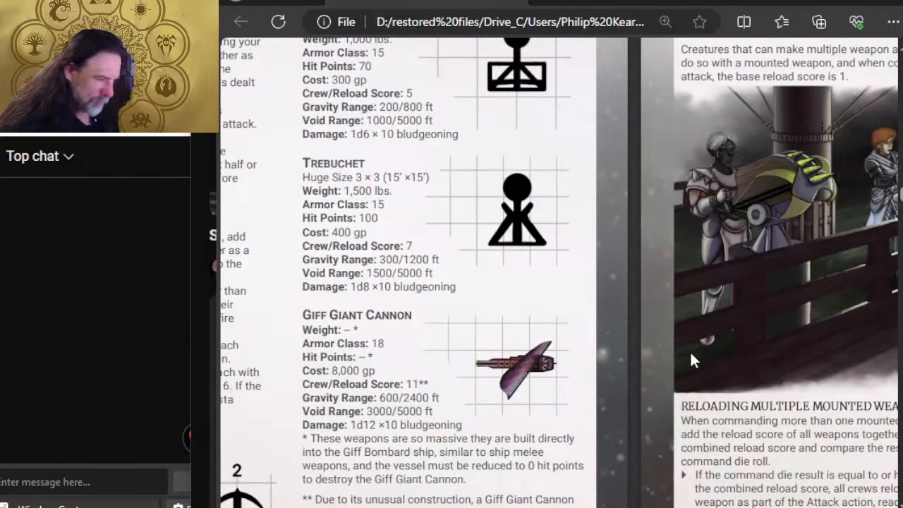
key(alt+Tab)
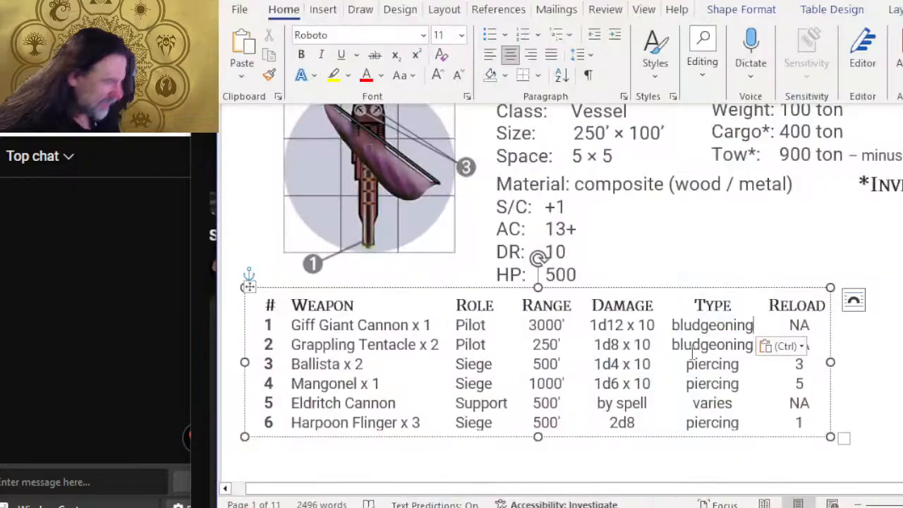
key(Right)
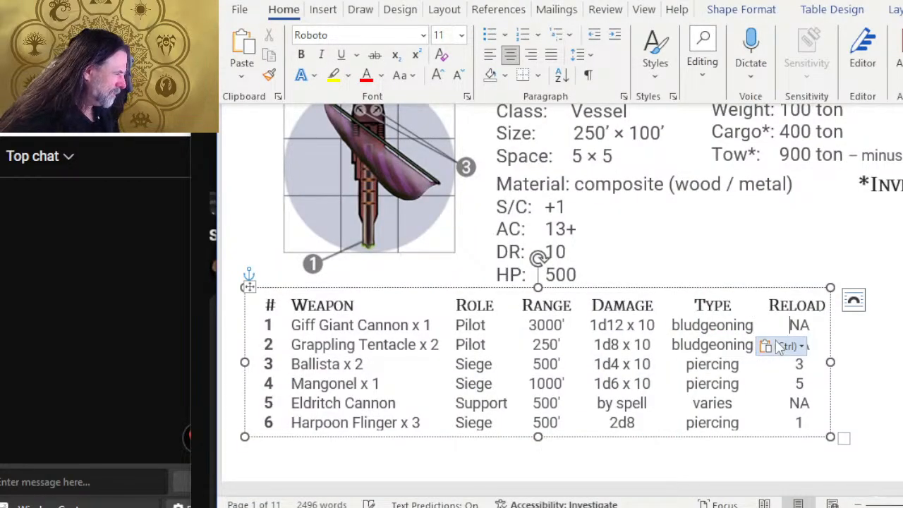
key(Delete)
key(Delete)
text(11)
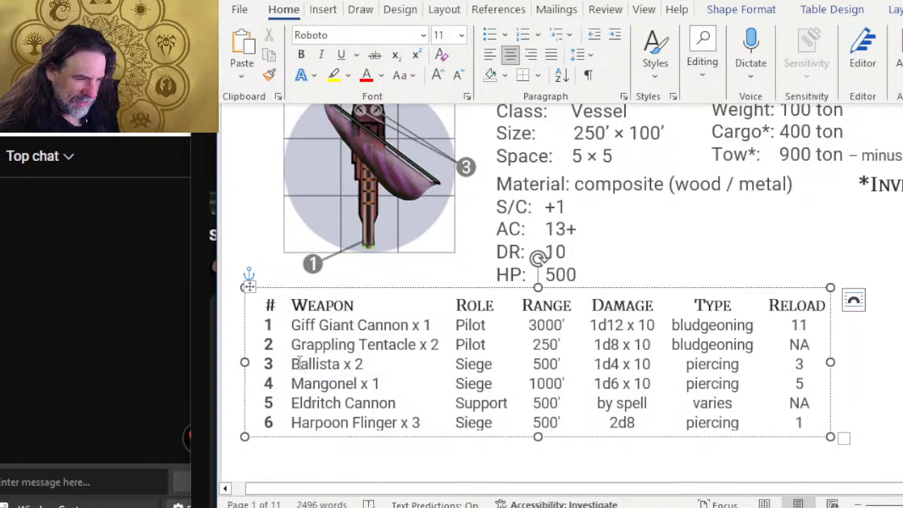
Step: Overwrite the Grappling Tentacle entry in row 2 with the Ballista x 2 entry copied from row 3, keeping the row number
drag(299, 363, 815, 376)
key(ctrl+c)
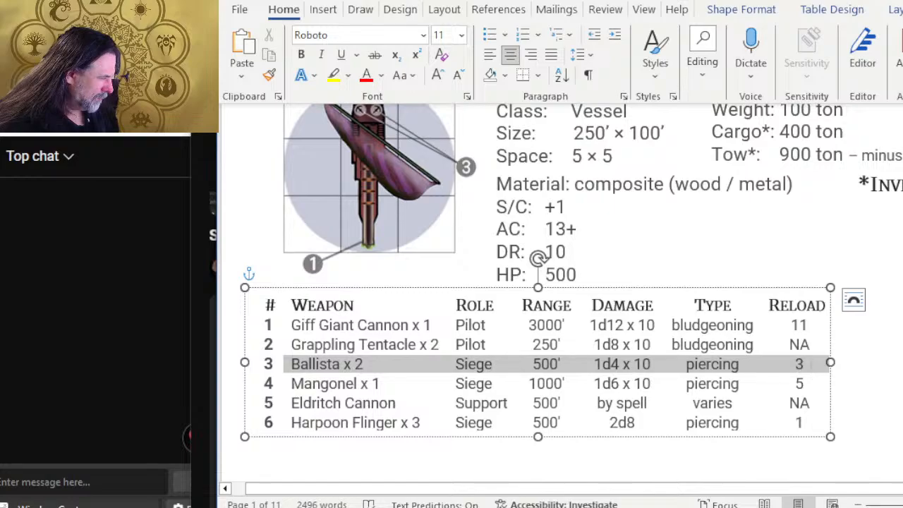
drag(297, 344, 804, 352)
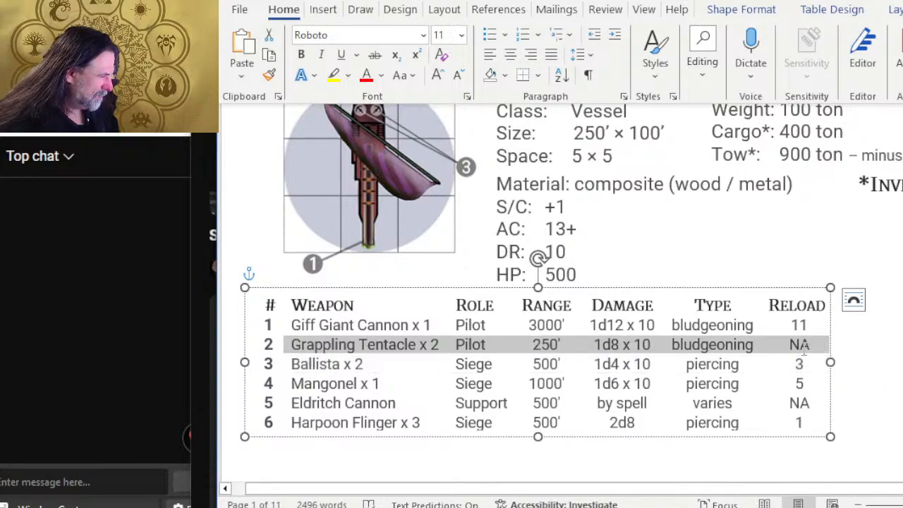
key(ctrl+v)
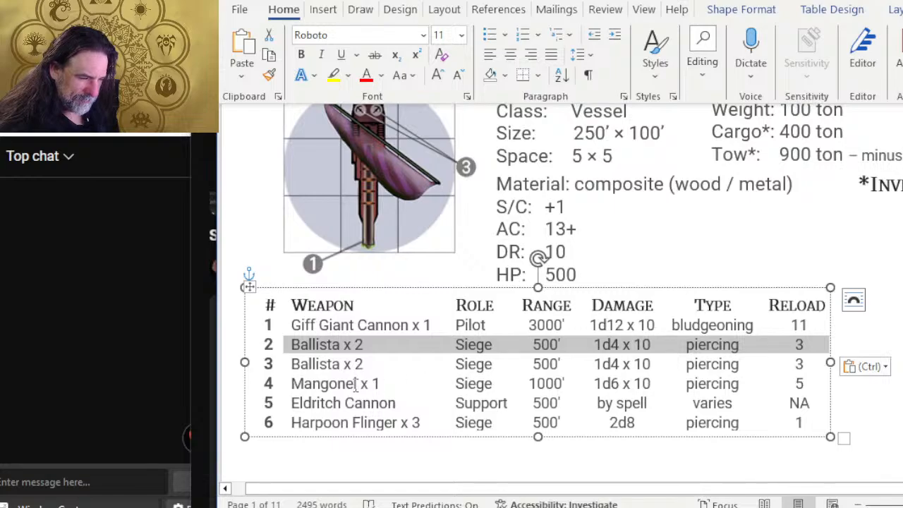
Step: Overwrite the Ballista entry in row 3 with the Harpoon Flinger x 3 entry copied from row 6, and compare it with the ship picture
drag(294, 426, 798, 432)
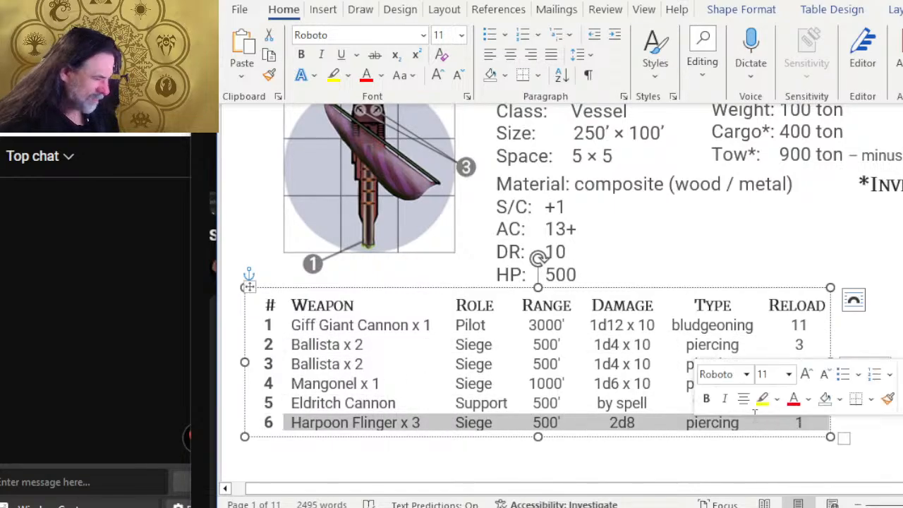
key(ctrl+c)
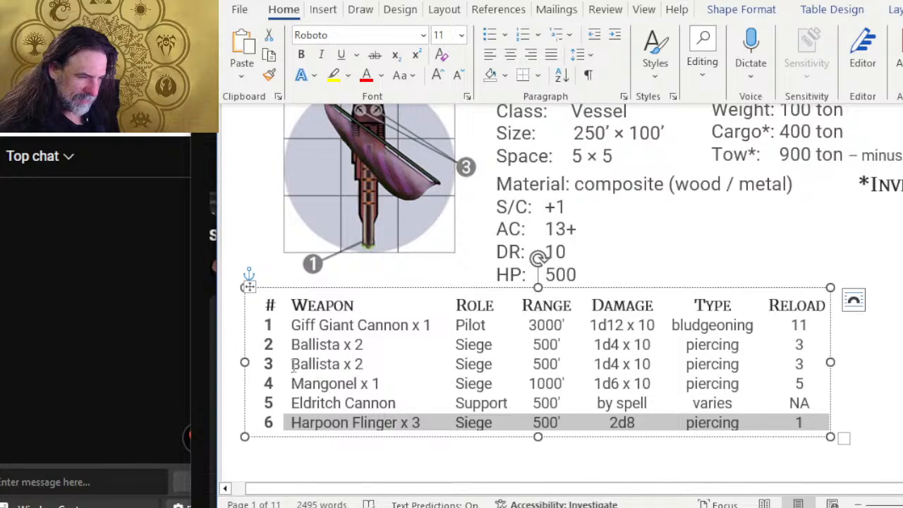
drag(294, 364, 806, 372)
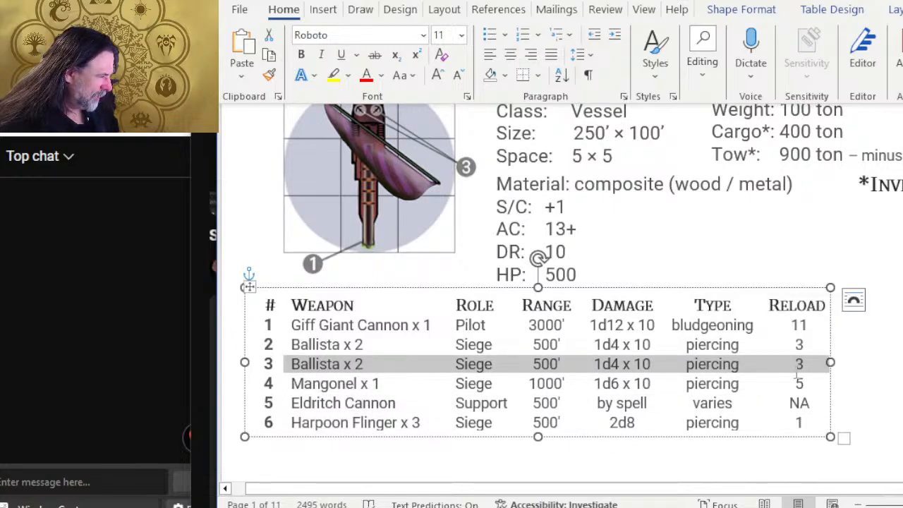
key(ctrl+v)
scroll(479, 209, up, 4)
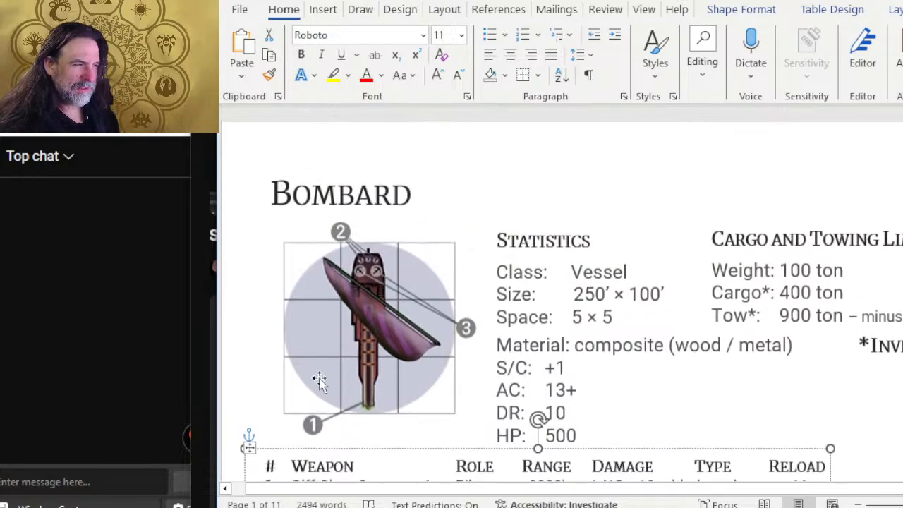
scroll(579, 346, down, 2)
scroll(580, 346, down, 2)
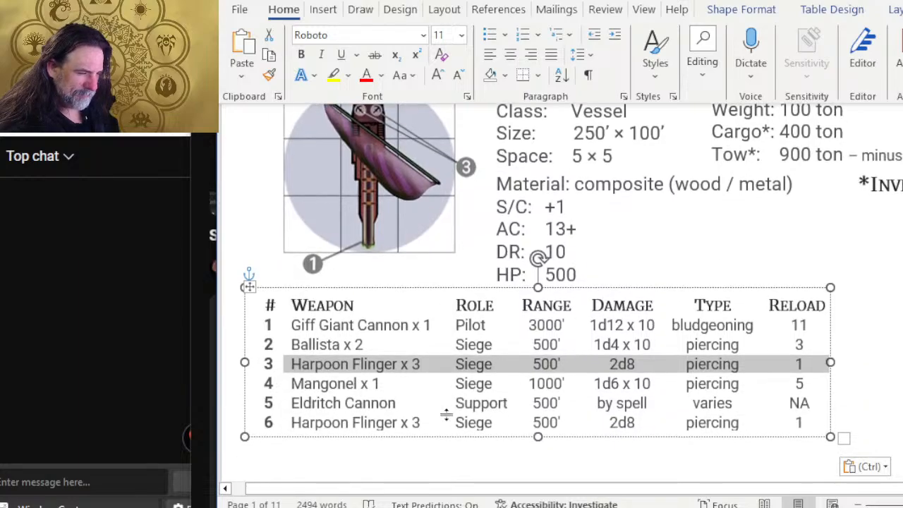
Step: Delete rows 4 to 6 (Mangonel, Eldritch Cannon and Harpoon Flinger) from the weapon table
click(269, 383)
drag(267, 383, 822, 427)
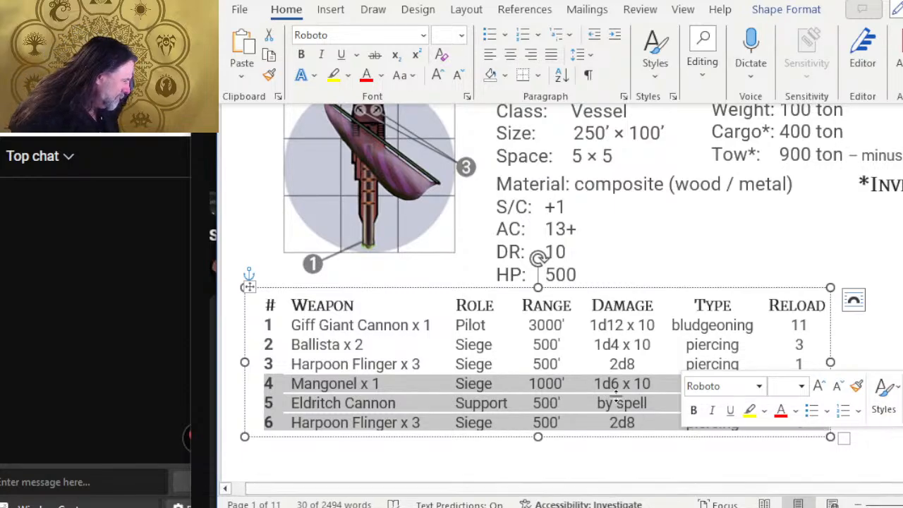
right_click(601, 393)
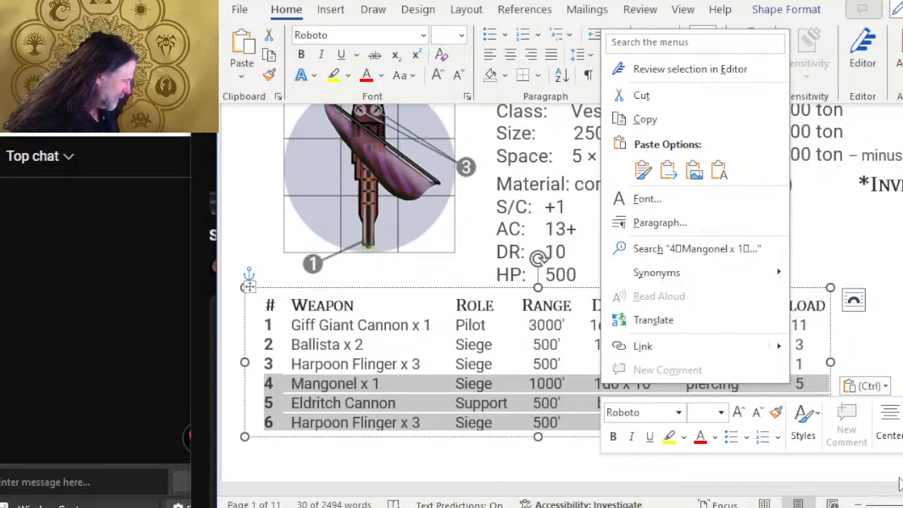
right_click(315, 393)
right_click(315, 393)
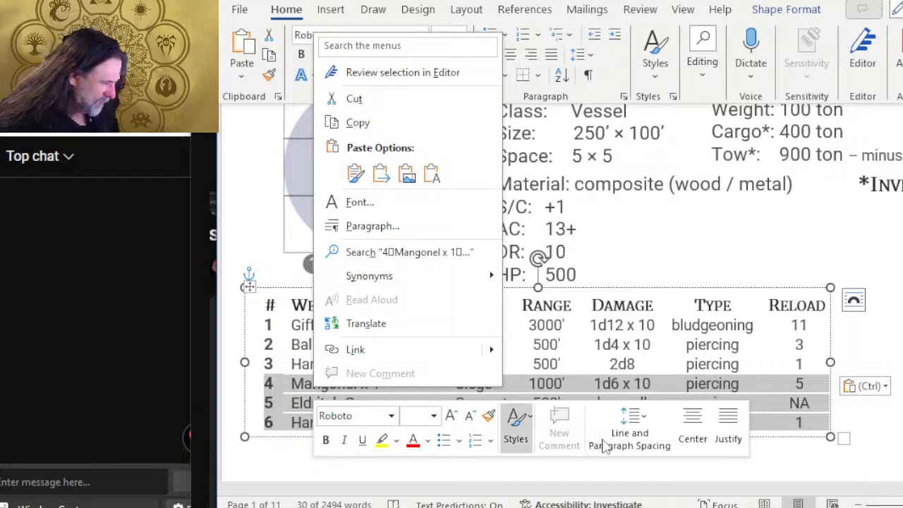
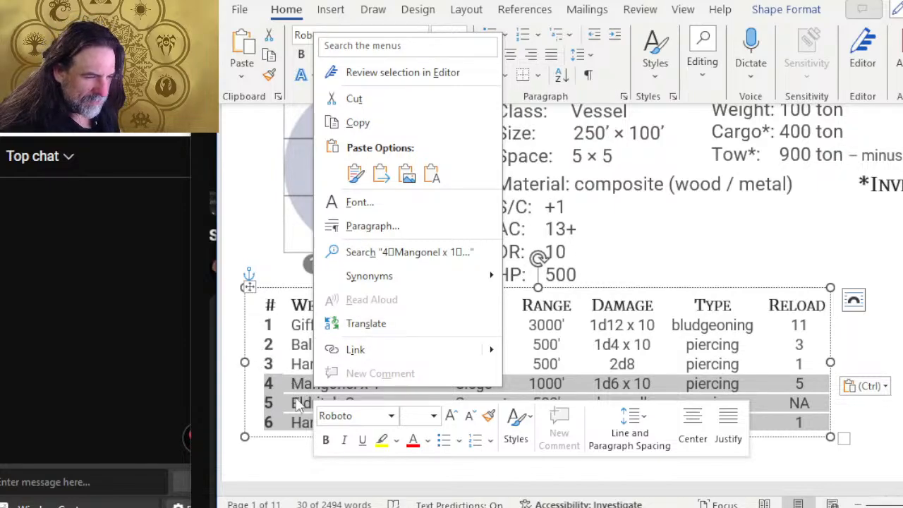
right_click(271, 388)
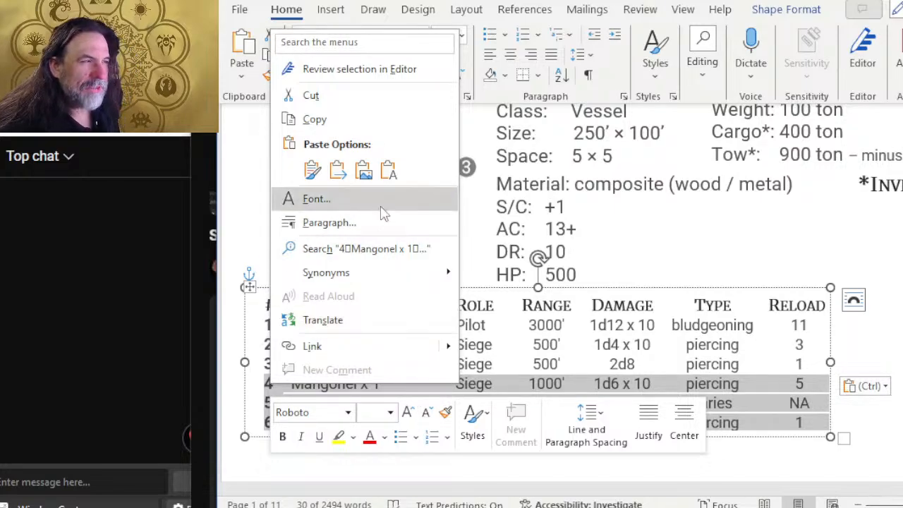
key(Escape)
key(BackSpace)
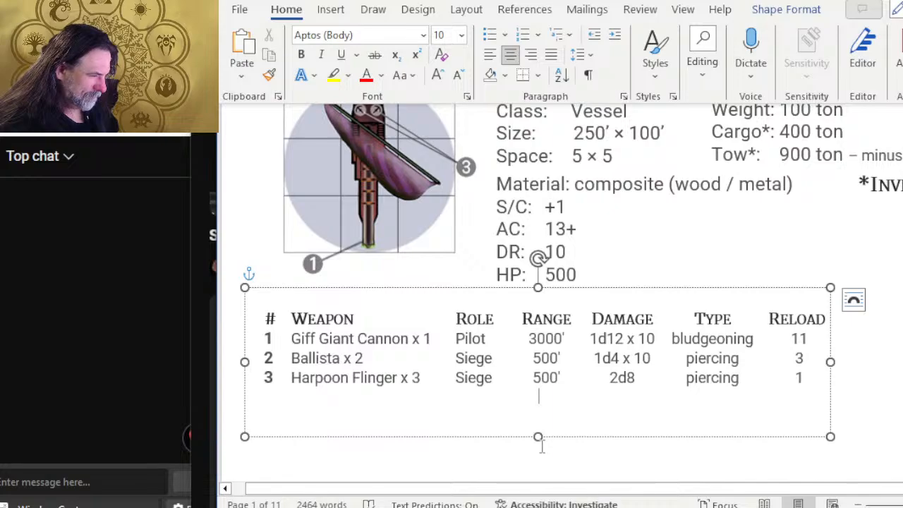
Step: Shorten the weapon table's text box from below so it fits the three remaining weapon rows, and deselect it
drag(537, 437, 537, 395)
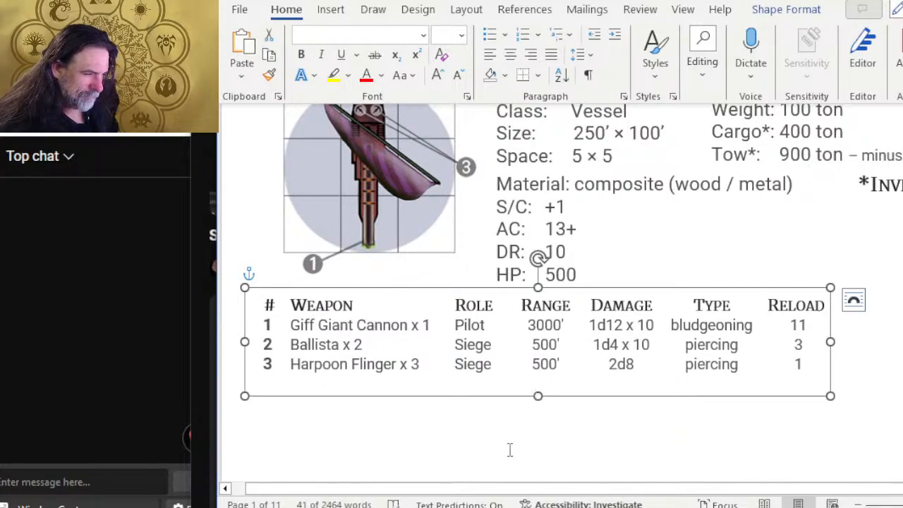
click(484, 431)
scroll(535, 396, down, 2)
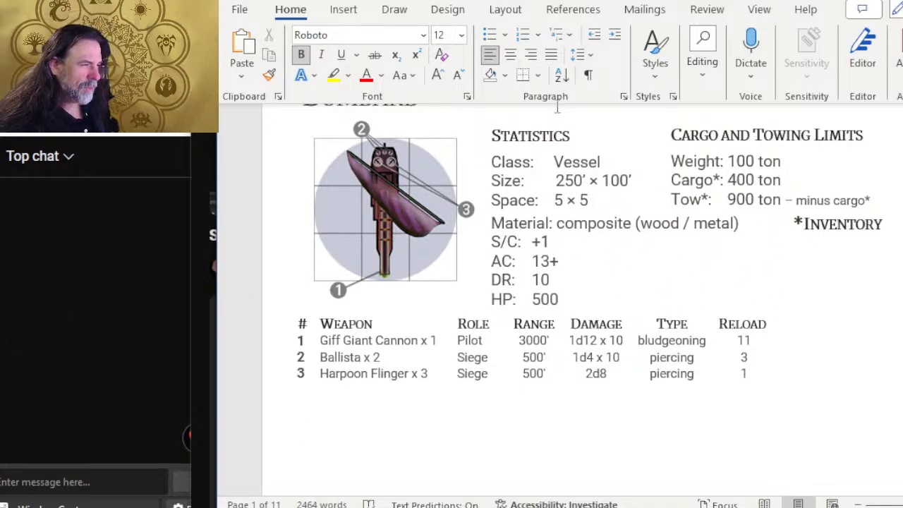
click(611, 163)
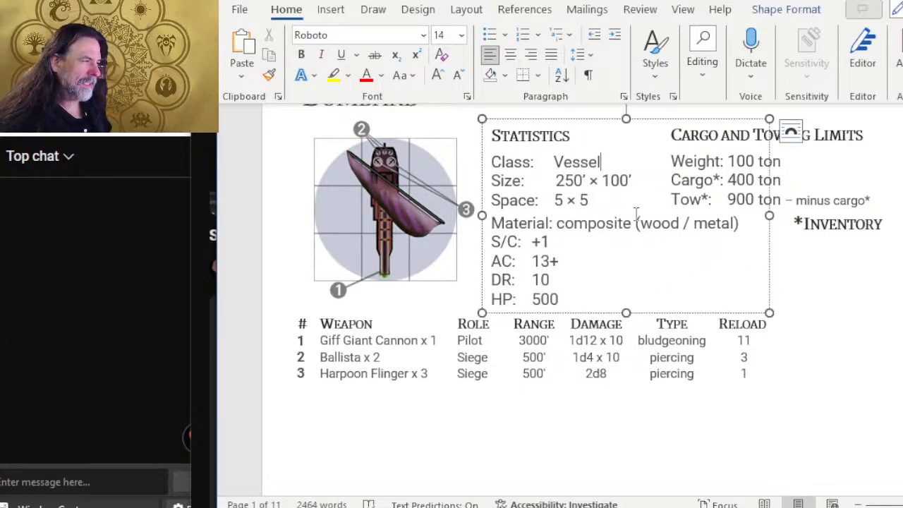
click(373, 374)
scroll(402, 296, up, 2)
scroll(405, 290, down, 2)
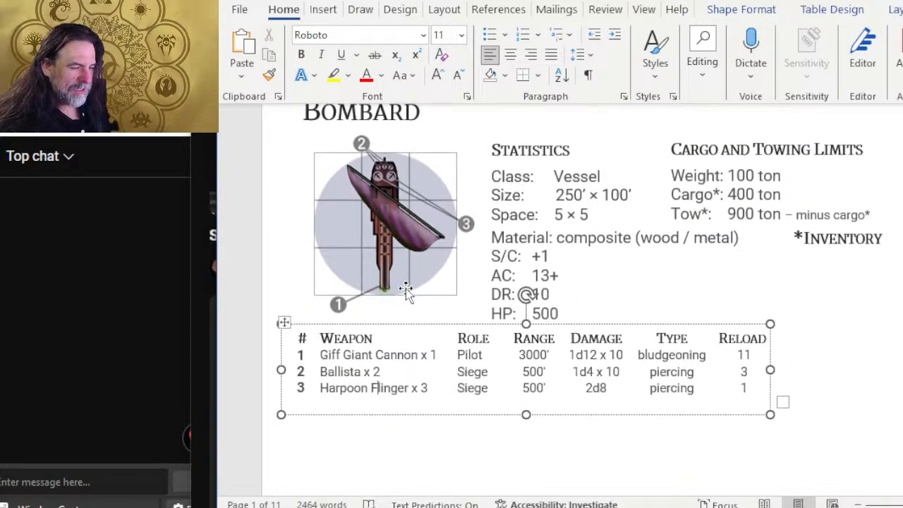
Step: Deselect the weapon table's text box and review the layout of the Bombard entry on the page
scroll(423, 323, down, 1)
scroll(424, 322, down, 1)
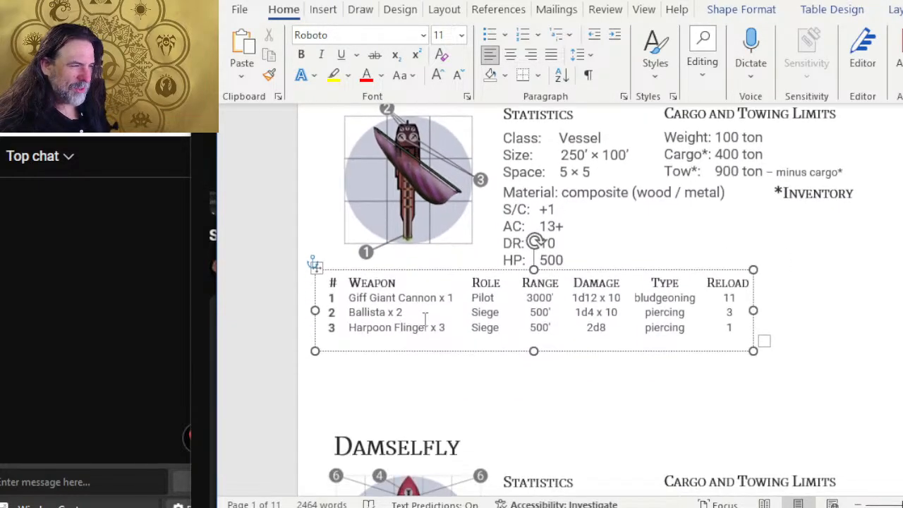
scroll(424, 321, down, 2)
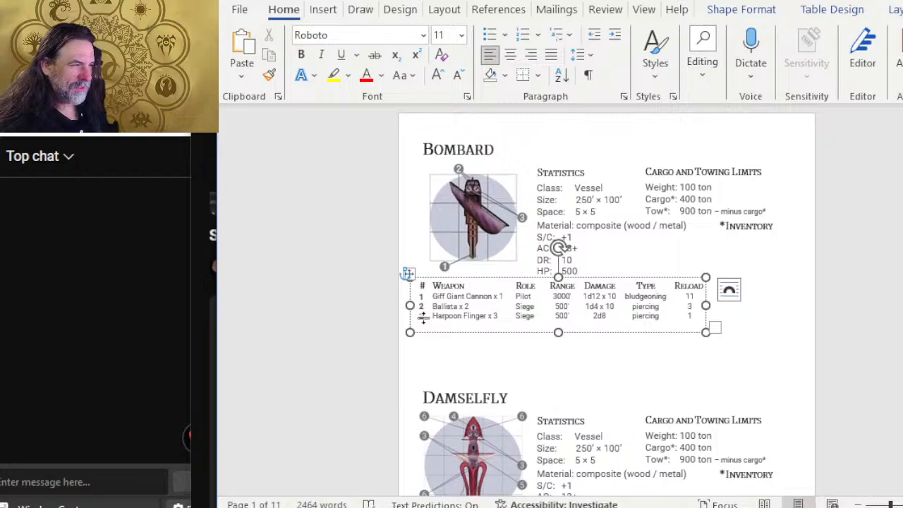
click(503, 367)
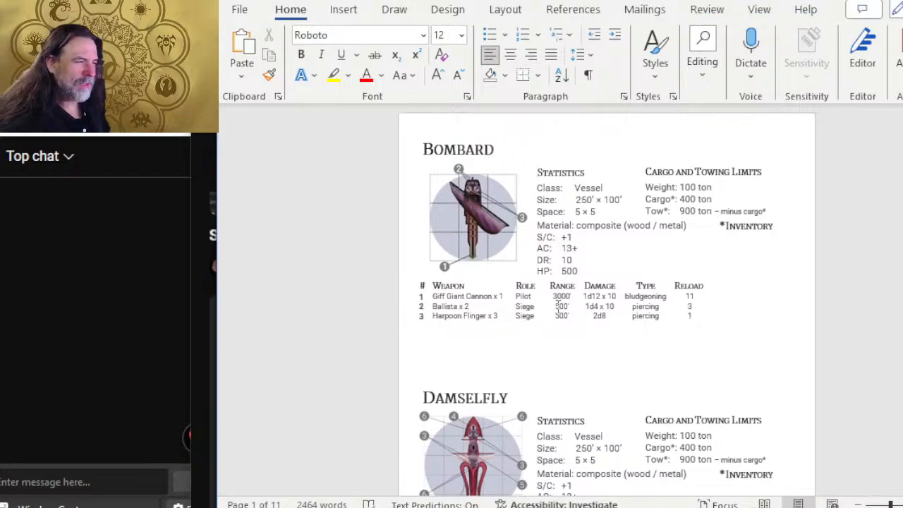
scroll(629, 250, up, 2)
scroll(627, 226, up, 5)
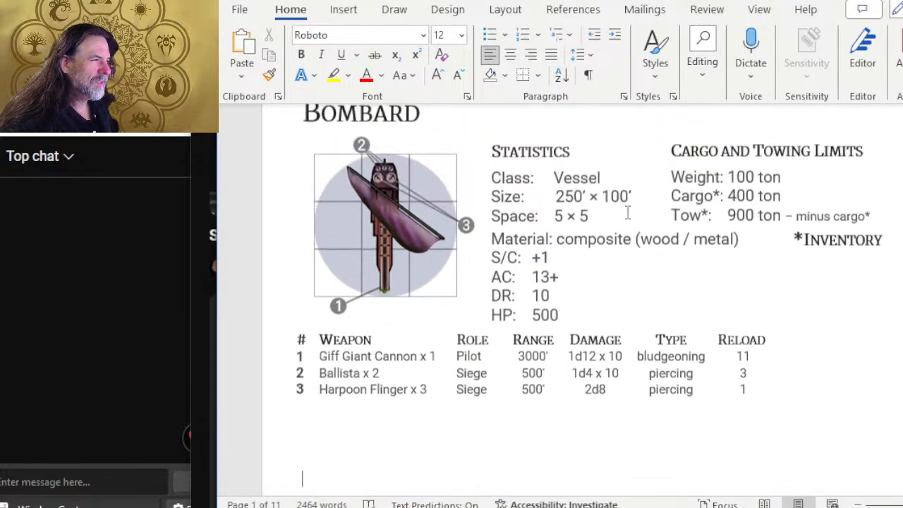
Step: Switch to the rulebook PDF and compare the Bombard entry's weapons with its ship diagram and the weapon legend
key(alt+Tab)
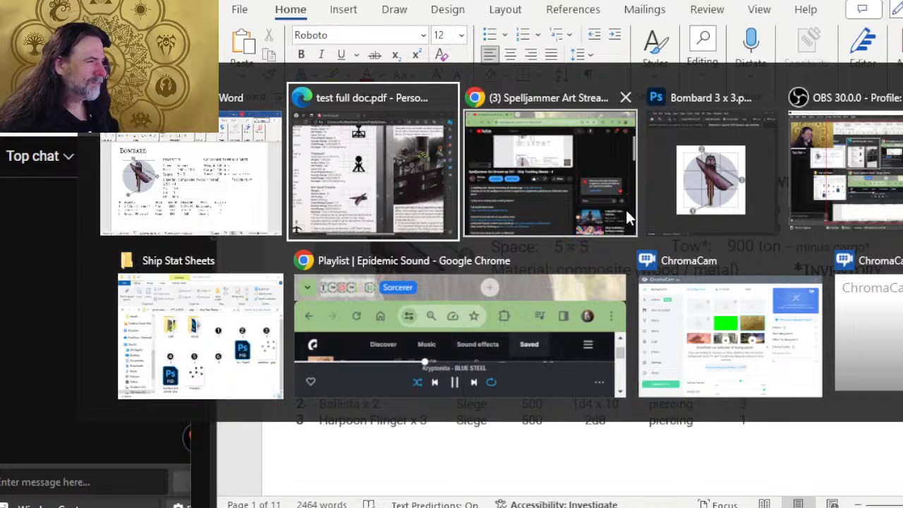
key(alt+shift+Tab)
key(alt+Tab)
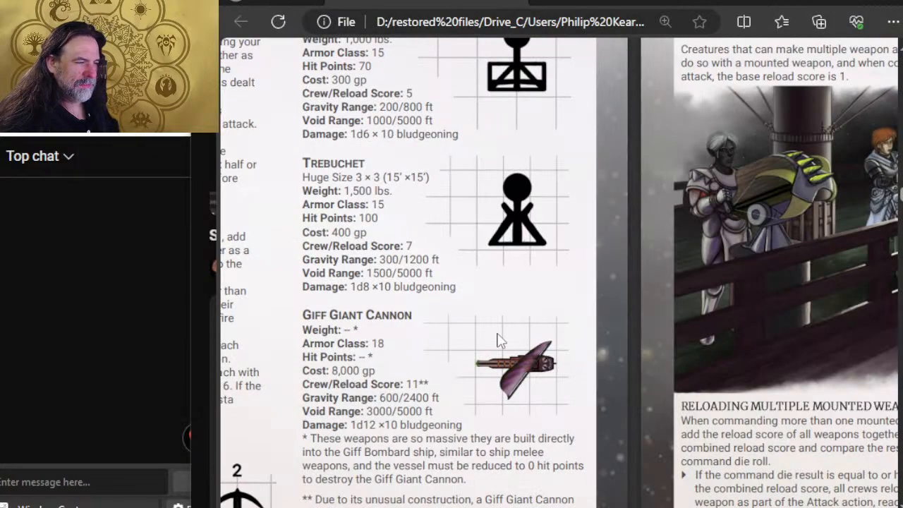
scroll(599, 233, down, 5)
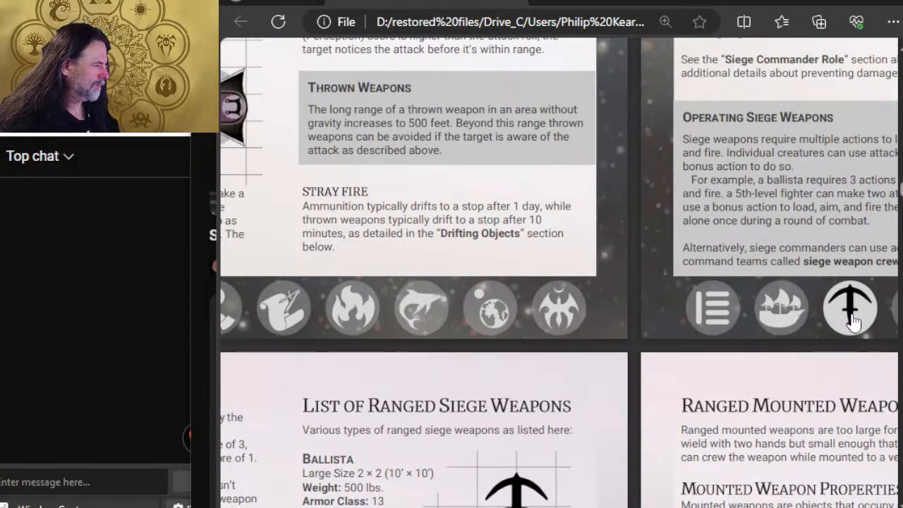
click(852, 321)
scroll(550, 302, up, 6)
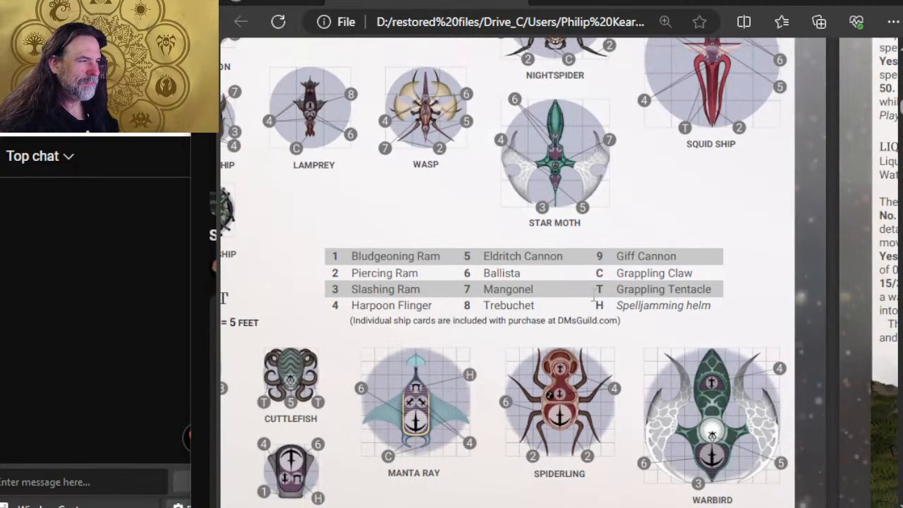
scroll(593, 299, up, 5)
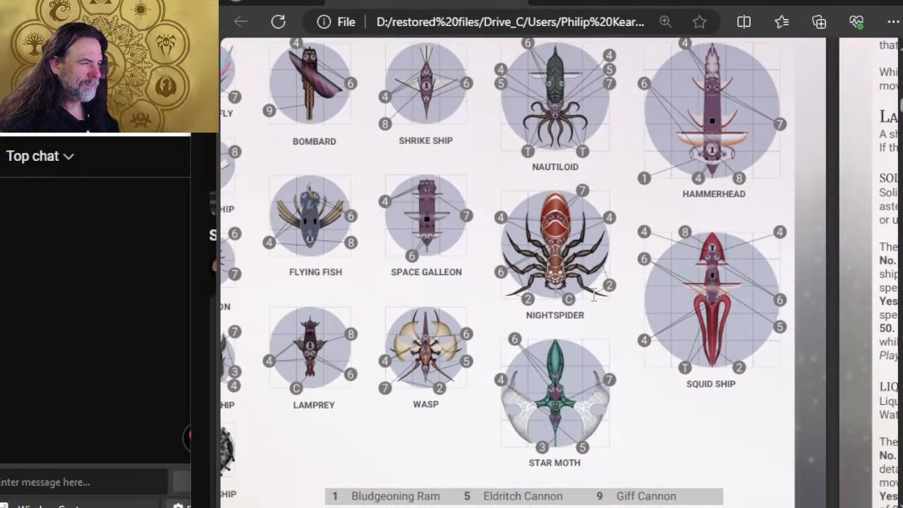
scroll(519, 293, down, 2)
key(alt+Tab)
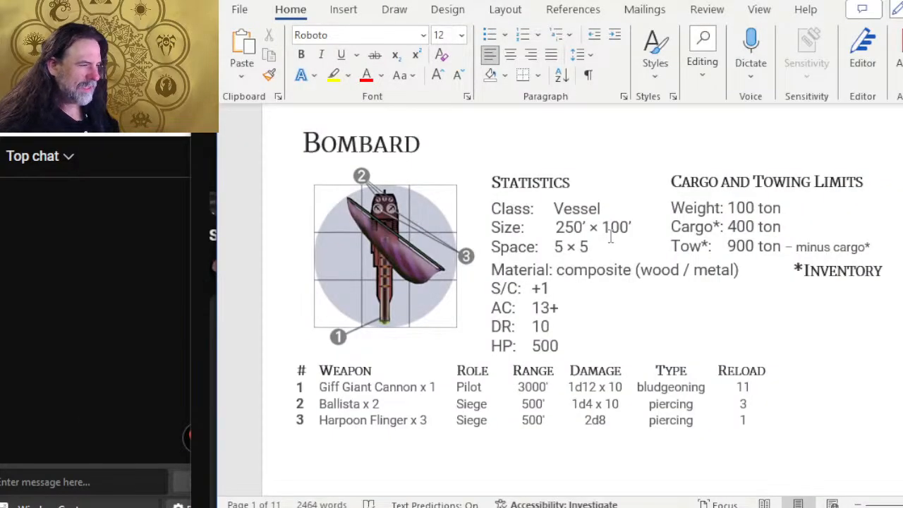
scroll(497, 384, down, 1)
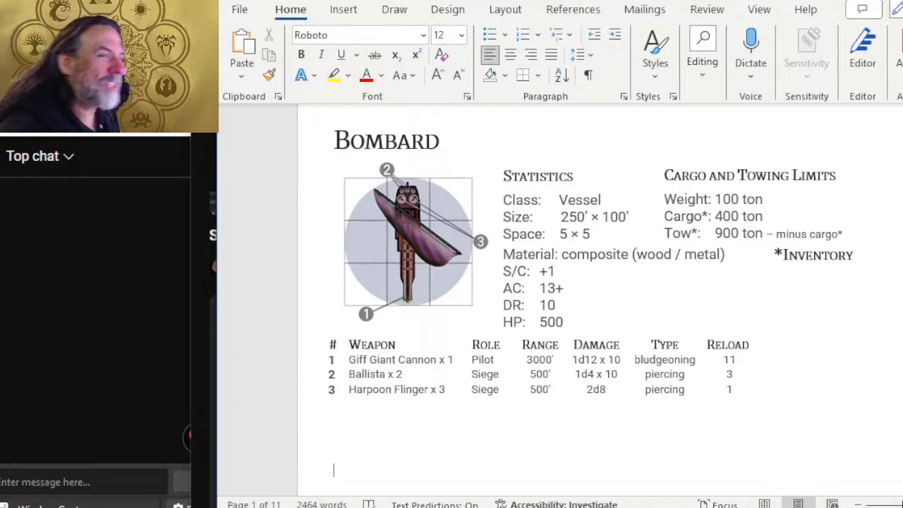
Step: Switch to Photoshop, close Bombard 3 x 3.psd and open Damselfly 2 x 2.png
key(alt+Tab)
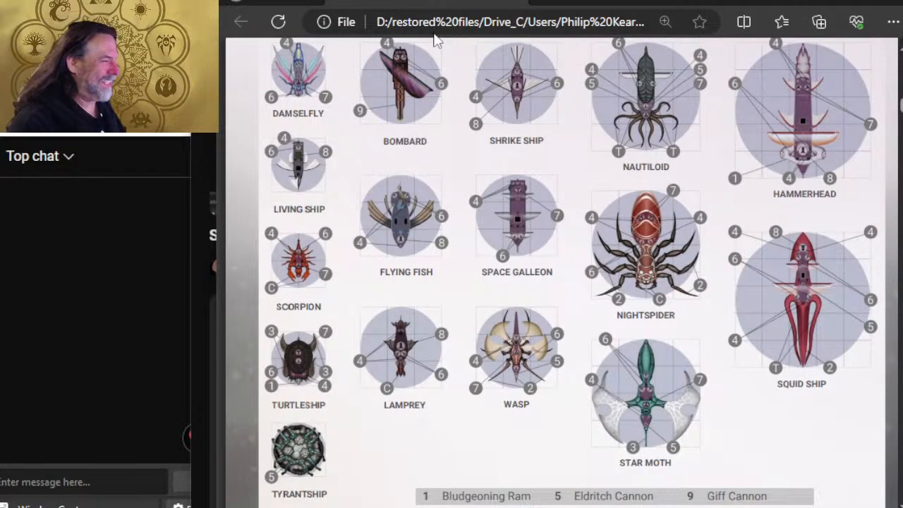
key(alt+Tab)
key(alt+Tab)
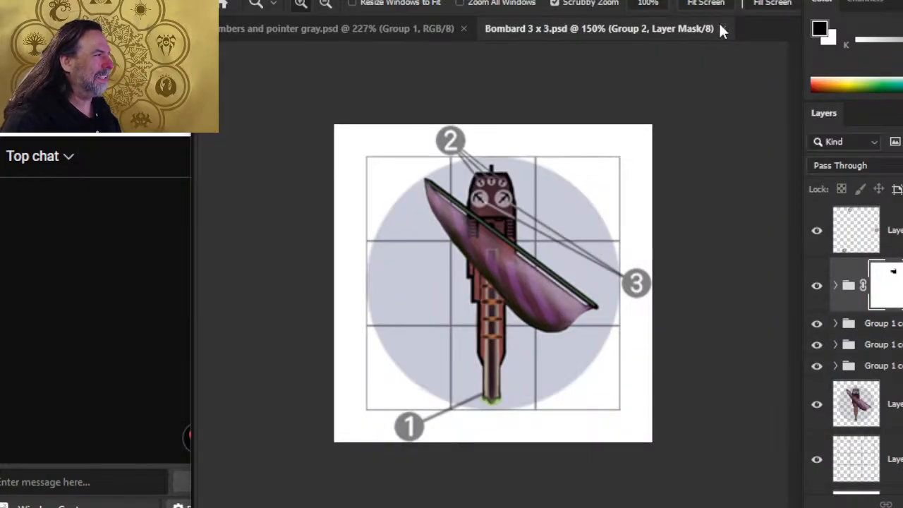
click(722, 28)
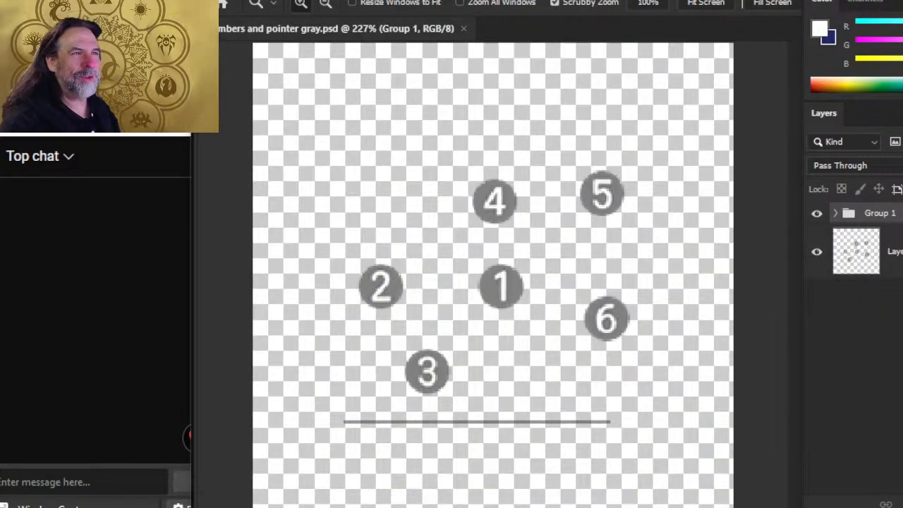
click(233, 2)
click(270, 9)
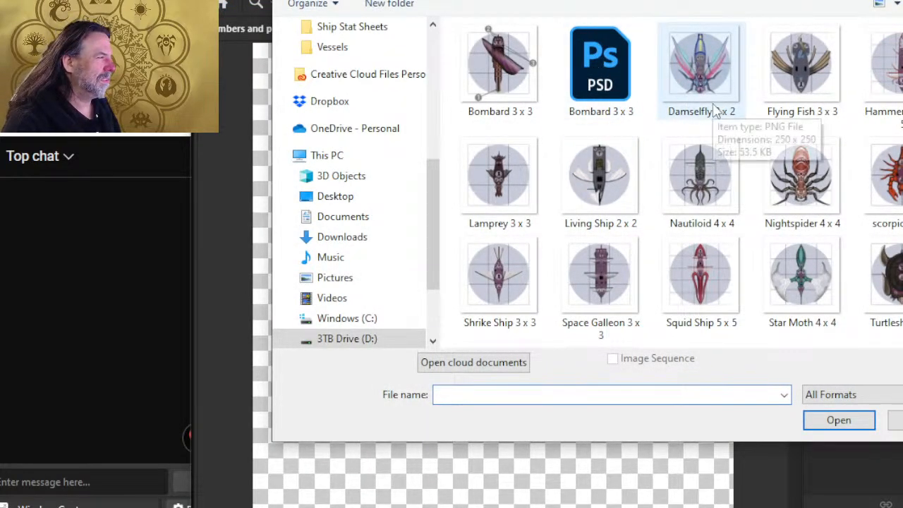
double_click(696, 78)
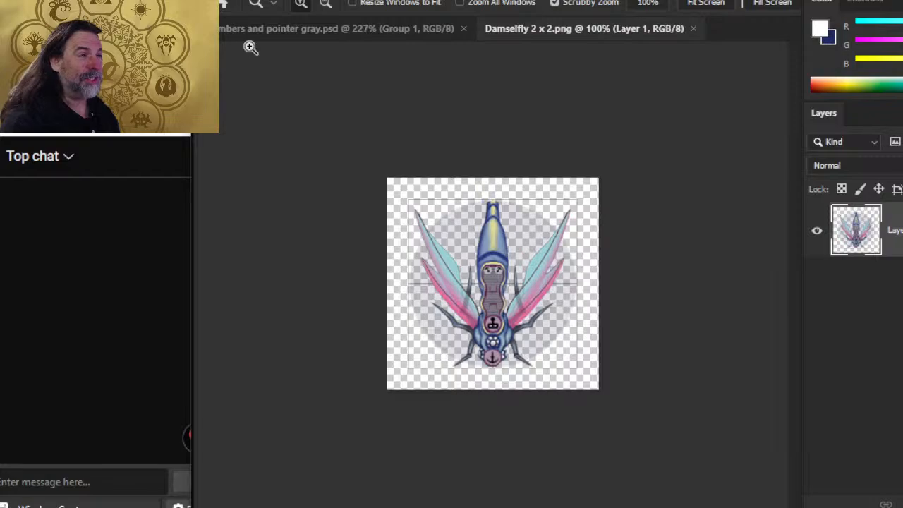
Step: Check the Damselfly's weapon markers in the Vessel chart of the rulebook PDF, and return to the gray numbers document in Photoshop
click(268, 28)
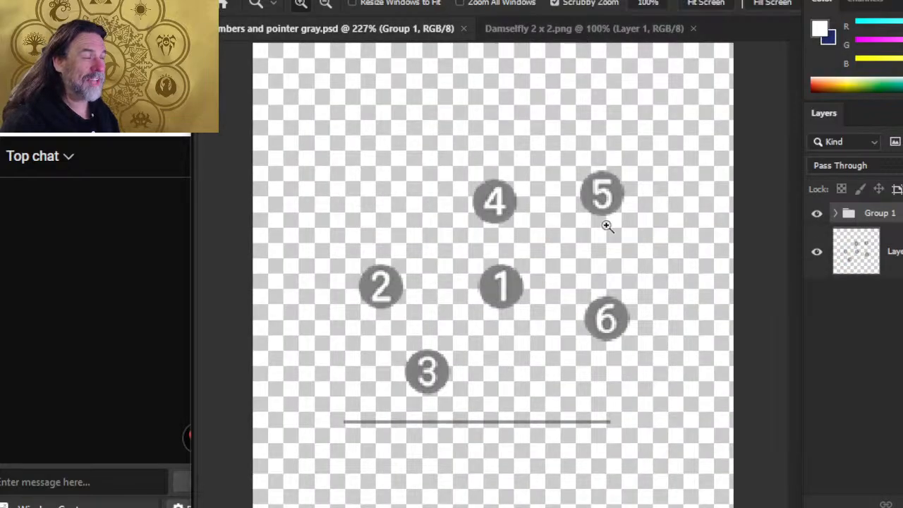
key(alt+Tab)
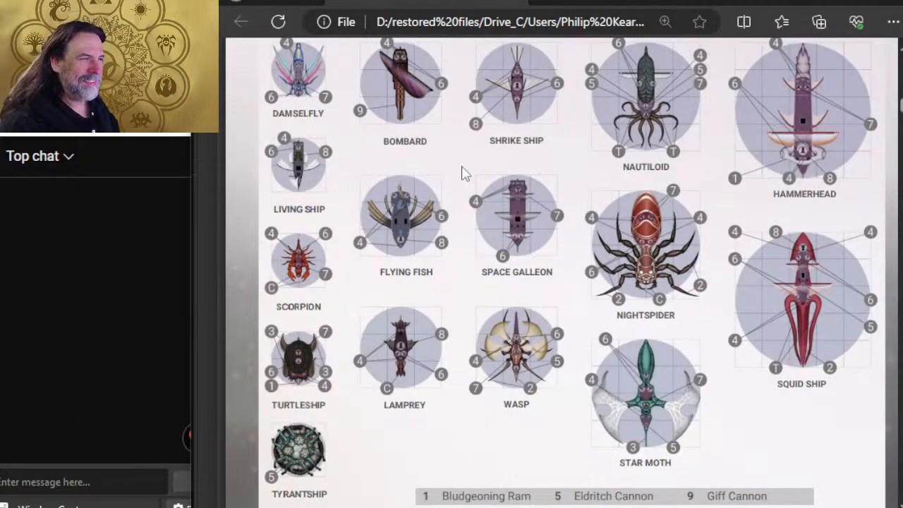
scroll(362, 195, up, 2)
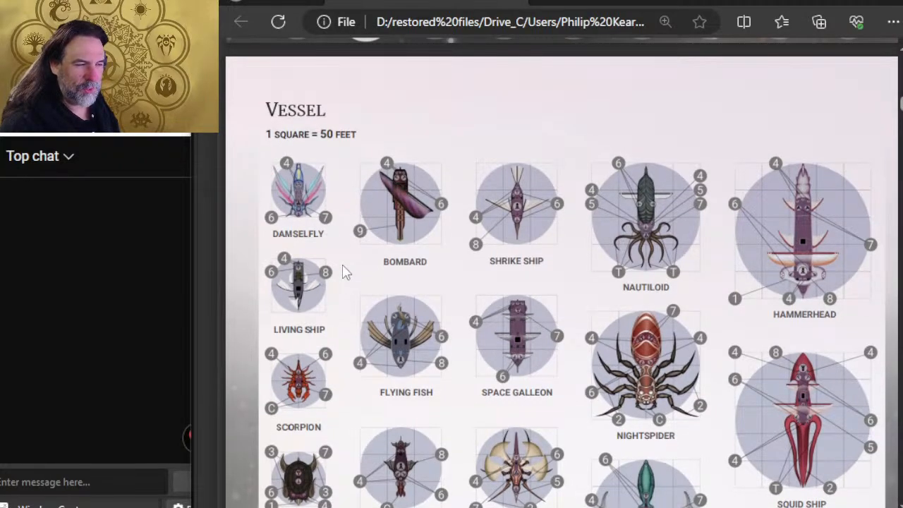
key(alt+Tab)
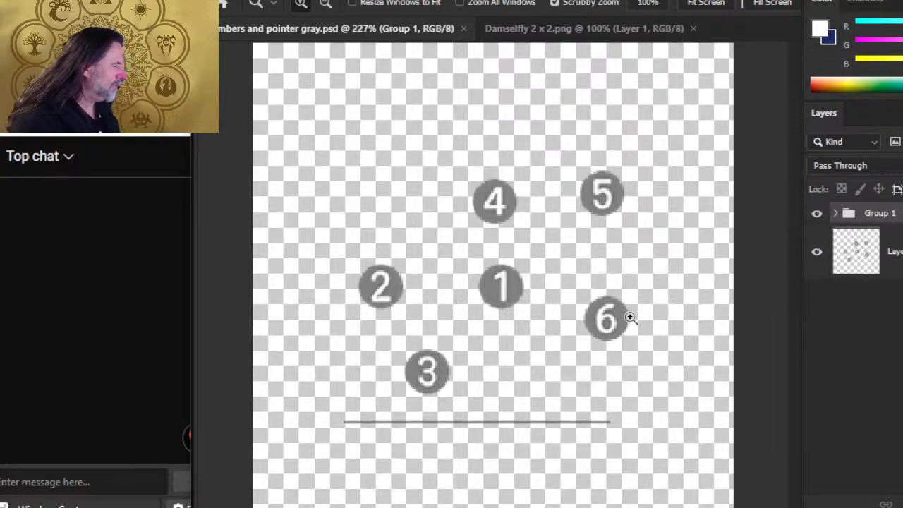
Step: Lasso the number markers 1, 2 and 3 and copy them from the numbers layer to a new layer
key(l)
mouse_move(388, 234)
mouse_down()
mouse_move(307, 278)
mouse_move(331, 367)
mouse_move(360, 391)
mouse_up()
mouse_move(431, 406)
mouse_down()
mouse_move(524, 368)
mouse_move(549, 315)
mouse_up()
drag(387, 236, 389, 238)
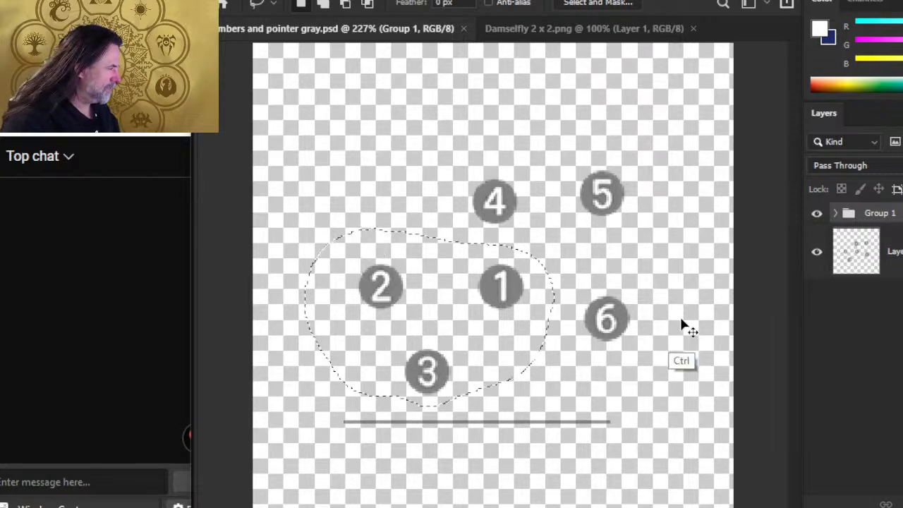
click(894, 252)
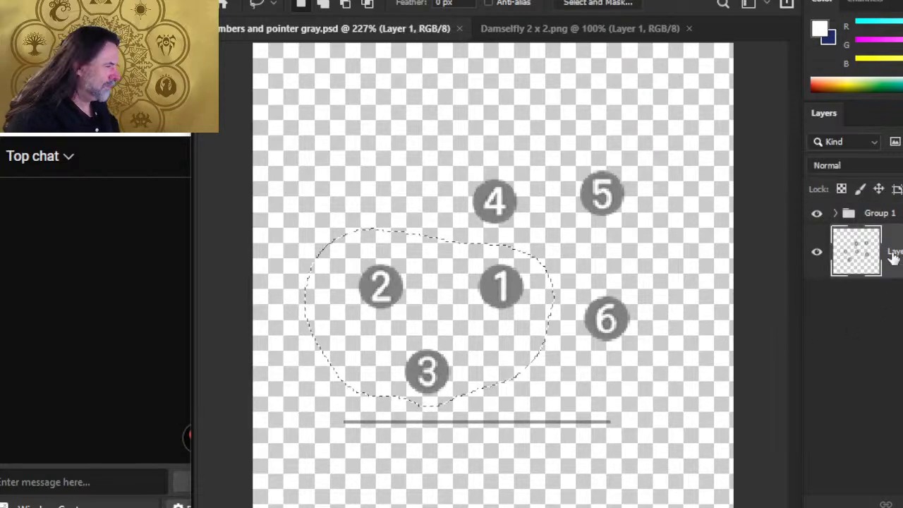
key(ctrl+j)
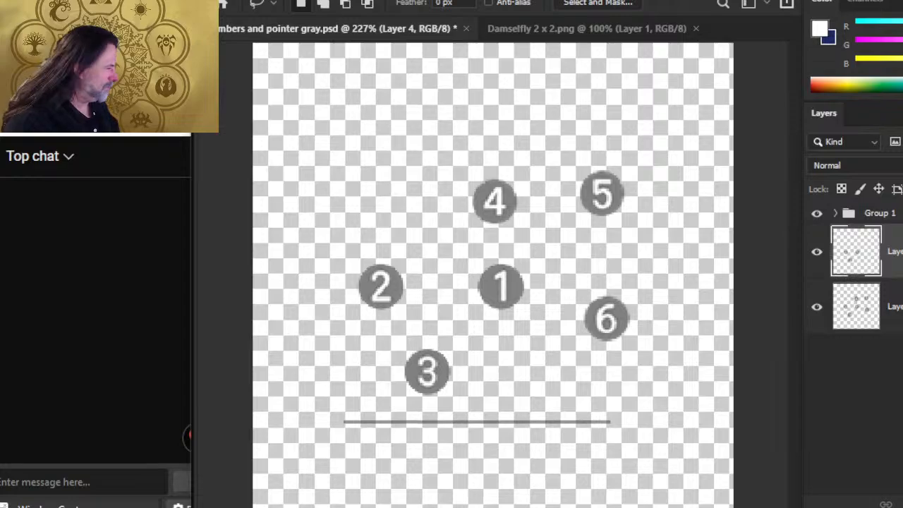
Step: Duplicate the layer with markers 1 to 3 and the pointer line's Group 1 into Damselfly 2 x 2.png, and show that document
shift+click(893, 213)
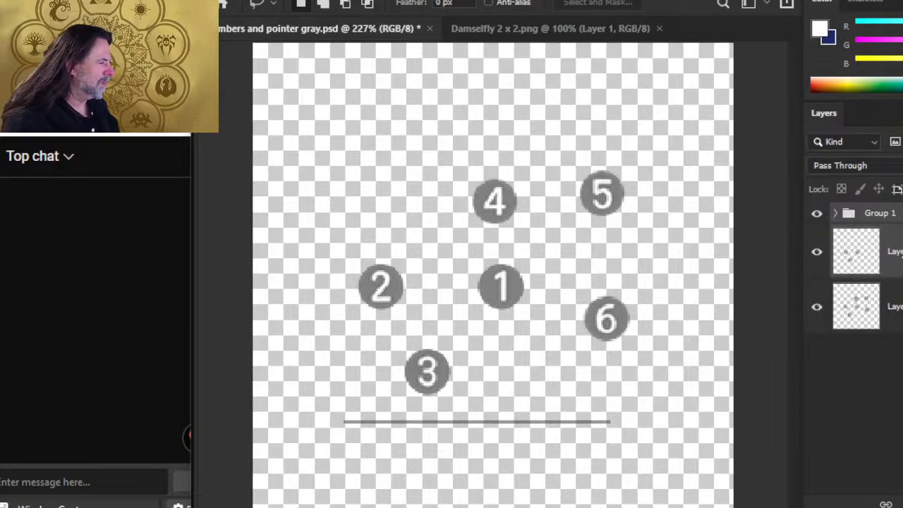
right_click(877, 272)
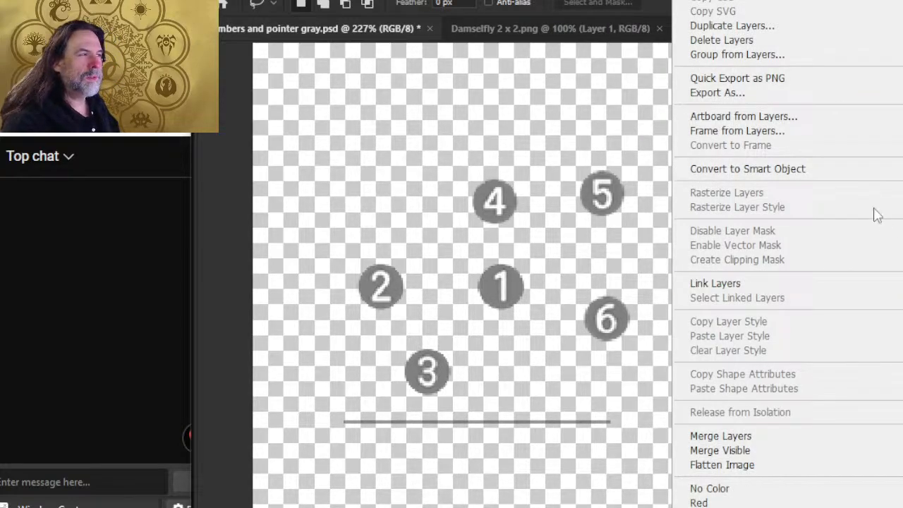
click(753, 26)
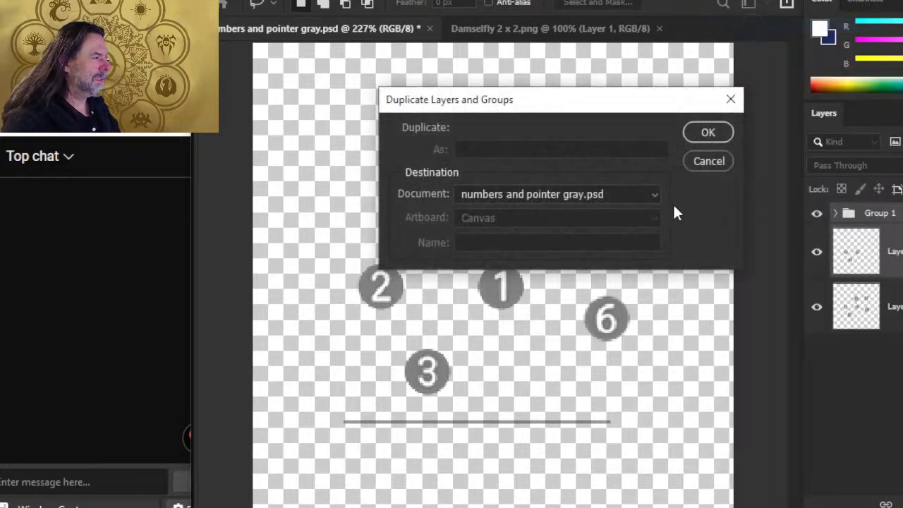
click(534, 197)
click(531, 224)
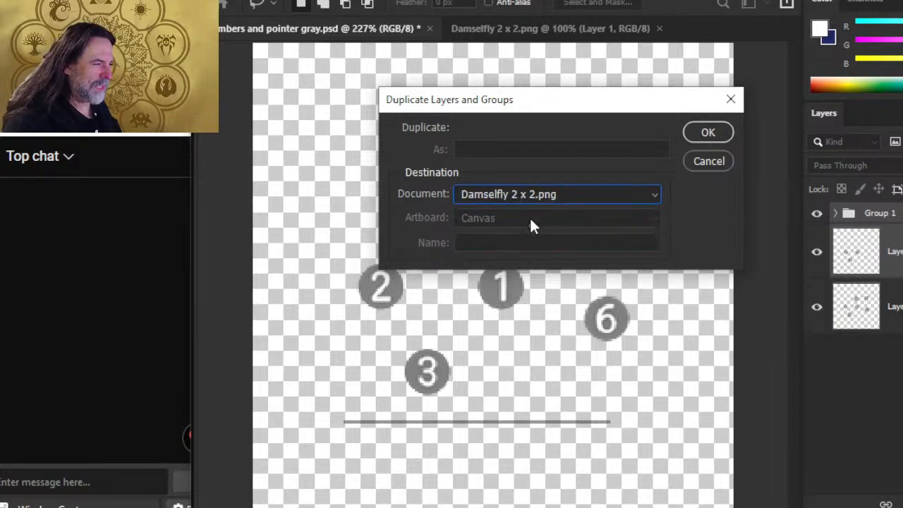
click(707, 133)
click(525, 29)
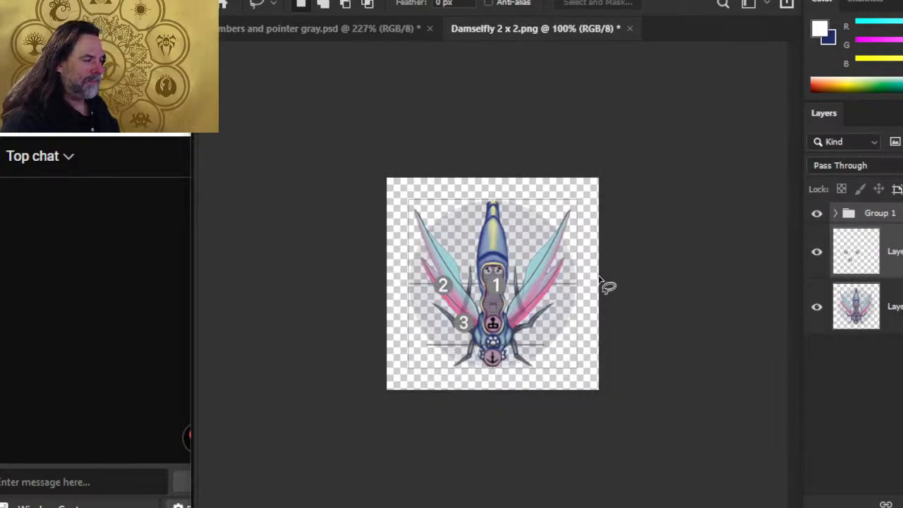
Step: Hide the pointer line's Group 1 and move marker 1 on the numbers layer to just below the grid, left of the Damselfly's head
click(857, 251)
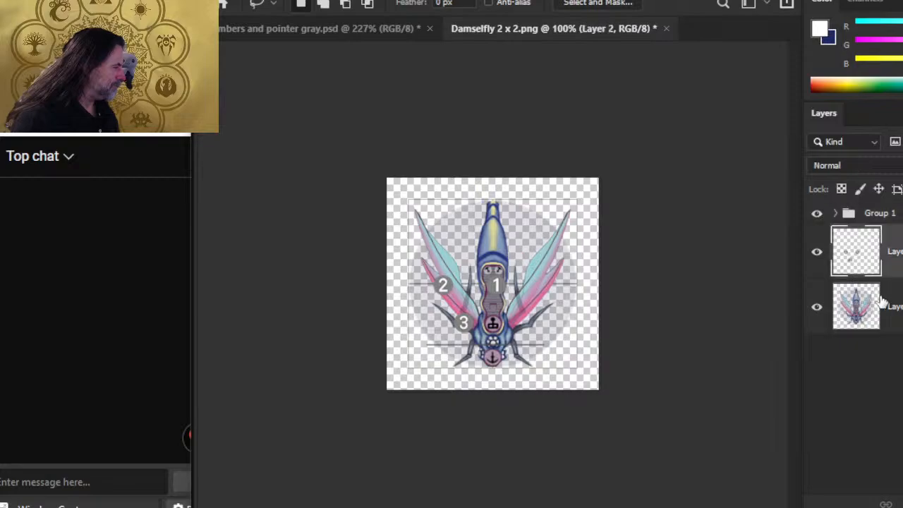
key(z)
drag(431, 319, 524, 372)
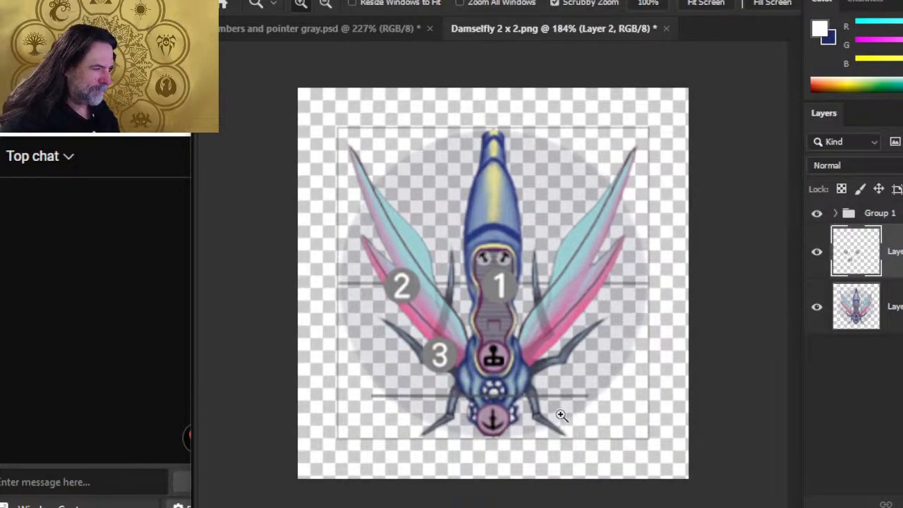
click(817, 213)
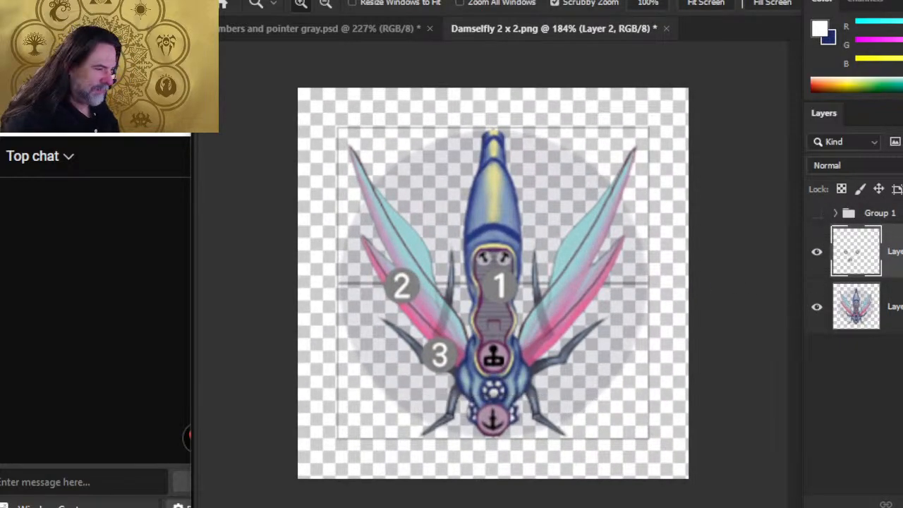
key(l)
mouse_move(521, 246)
mouse_down()
mouse_move(489, 248)
mouse_move(529, 264)
mouse_move(504, 321)
mouse_move(395, 455)
mouse_move(409, 456)
mouse_up()
key(v)
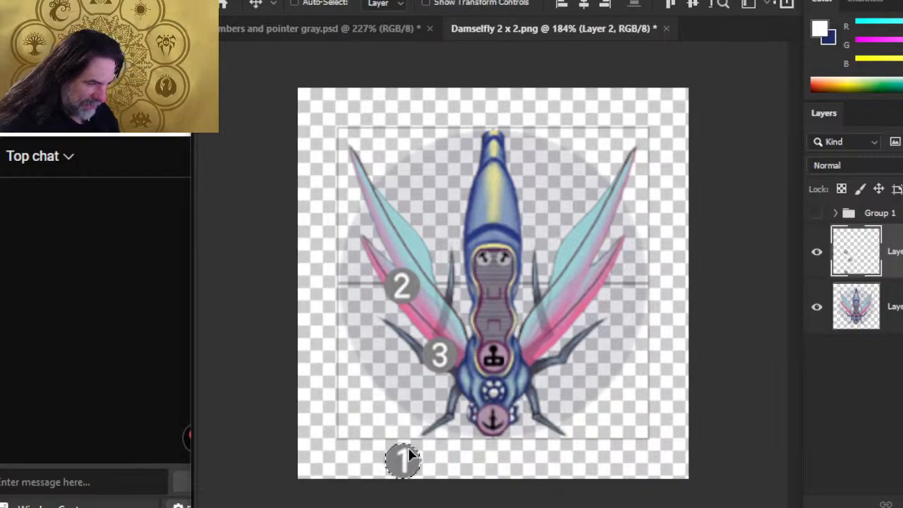
key(Right)
key(Right)
key(Right)
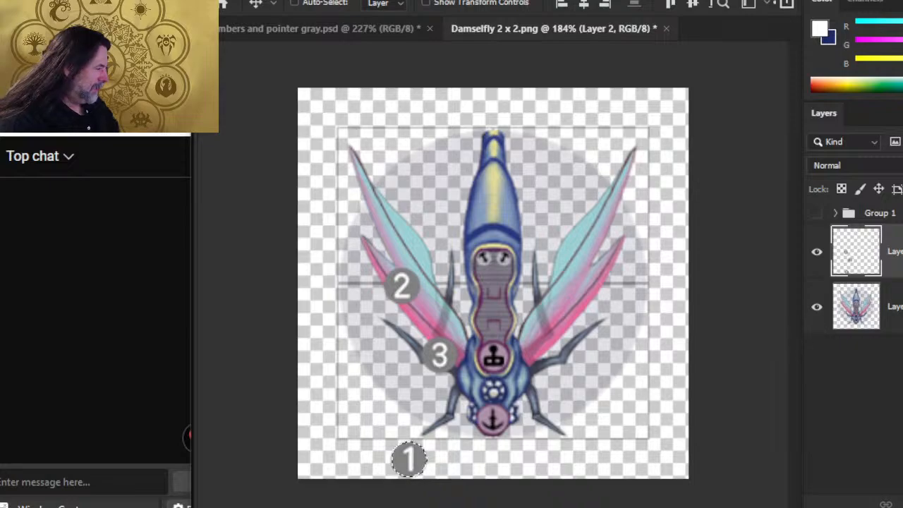
Step: Move marker 2 outside the grid's lower left side and marker 3 above the grid, right of the Damselfly's tail
key(l)
drag(410, 251, 423, 244)
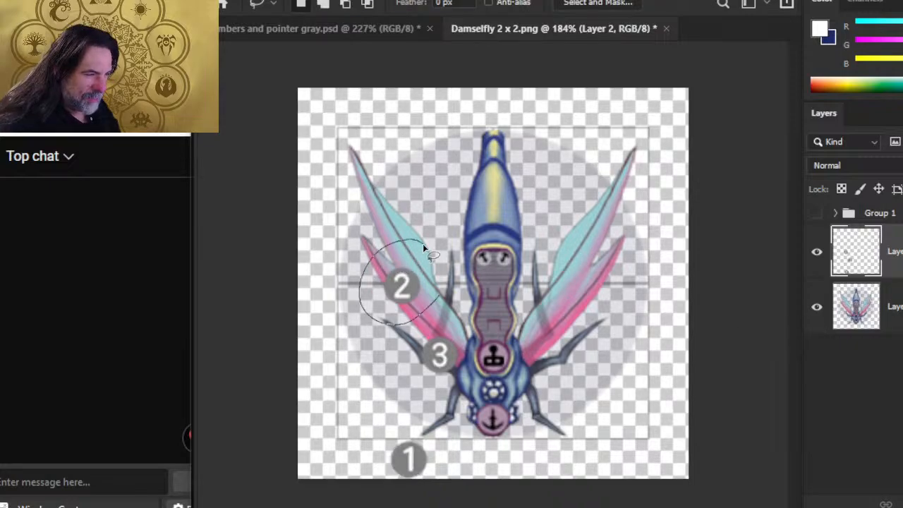
key(v)
drag(404, 283, 320, 348)
key(l)
mouse_move(452, 328)
mouse_down()
mouse_move(467, 328)
mouse_move(460, 319)
mouse_up()
key(v)
mouse_move(430, 357)
mouse_down()
mouse_move(581, 171)
mouse_move(575, 130)
mouse_move(555, 119)
mouse_up()
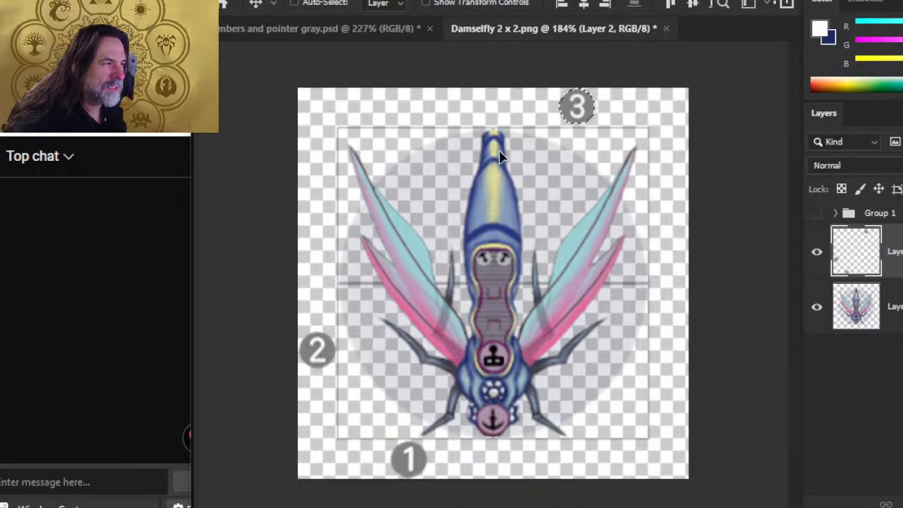
Step: Examine marker 3's placement above the grid up close and clear its selection
key(z)
drag(488, 125, 567, 162)
drag(637, 214, 547, 253)
drag(640, 290, 567, 295)
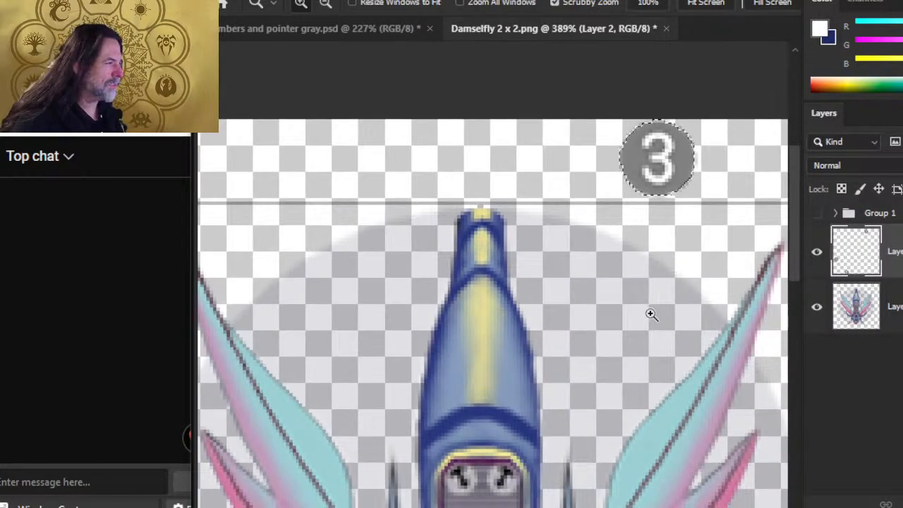
drag(651, 314, 592, 370)
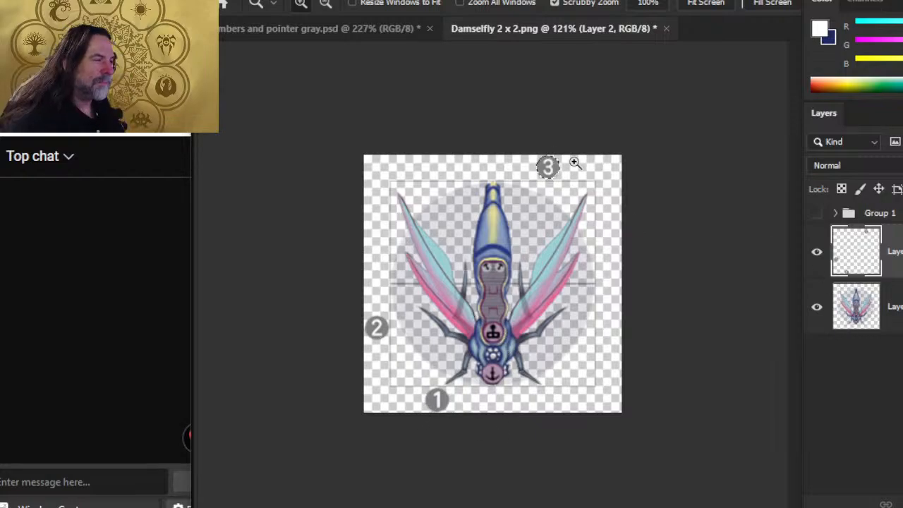
drag(558, 161, 635, 187)
key(v)
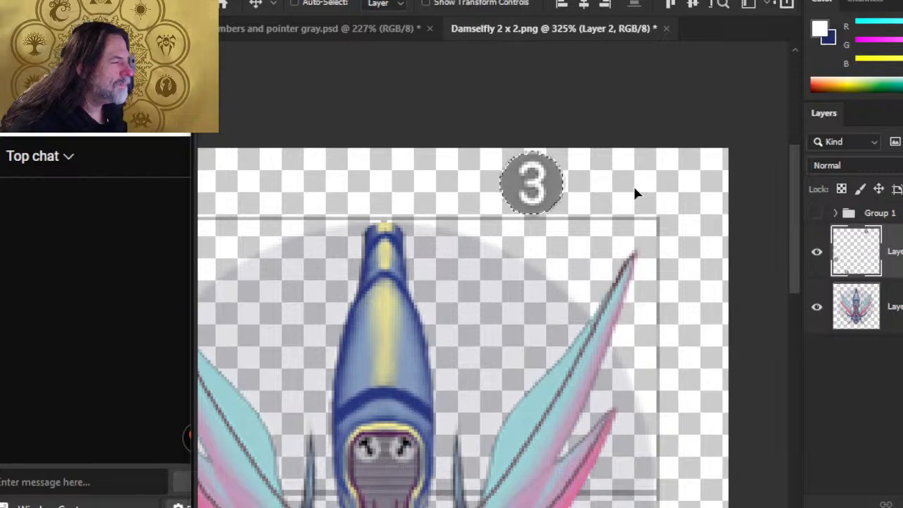
key(l)
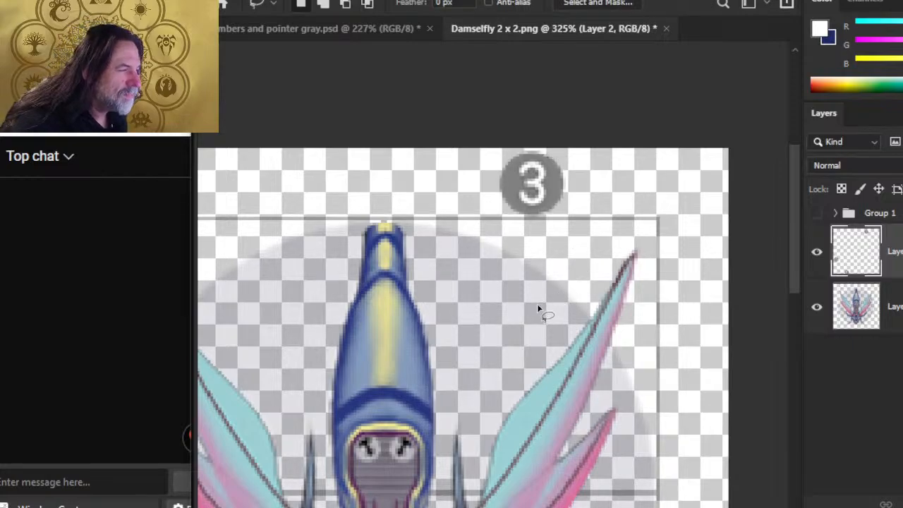
Step: Lasso marker 2 outside the grid's lower left side and nudge it down about 8 pixels
key(z)
mouse_move(551, 317)
mouse_down()
mouse_move(516, 332)
mouse_move(474, 384)
mouse_up()
mouse_move(349, 365)
mouse_down()
mouse_move(395, 347)
mouse_move(466, 362)
mouse_up()
key(l)
mouse_move(408, 155)
mouse_down()
mouse_move(489, 170)
mouse_move(418, 156)
mouse_up()
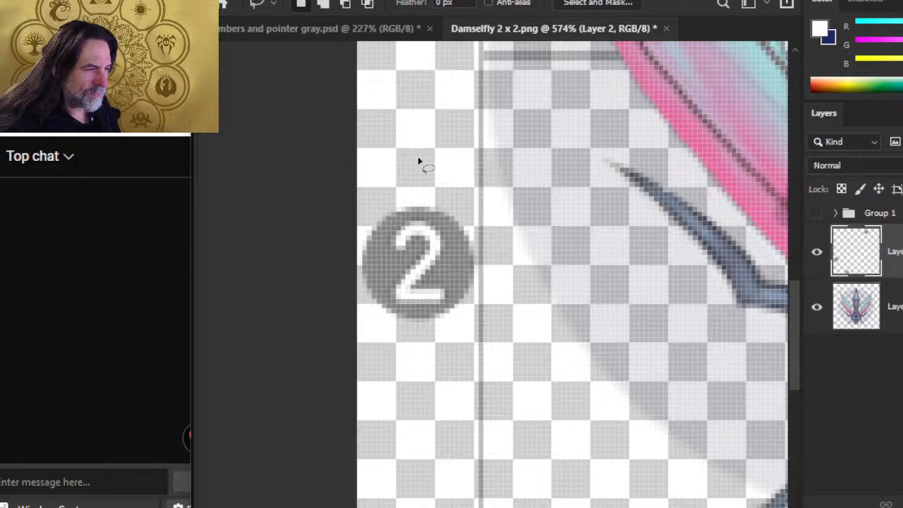
key(v)
key(z)
drag(557, 360, 484, 333)
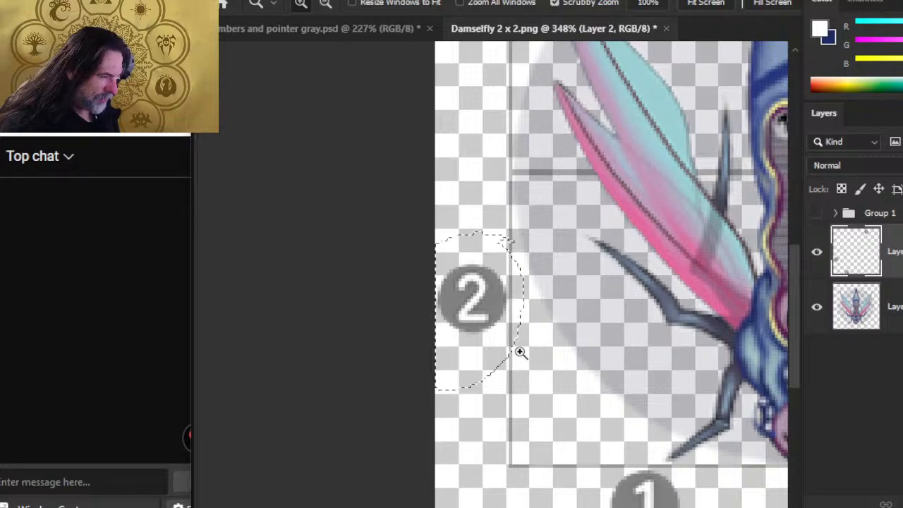
key(v)
key(Down)
key(Down)
key(Down)
key(Down)
key(Down)
key(Down)
key(Down)
key(Down)
key(Down)
key(Down)
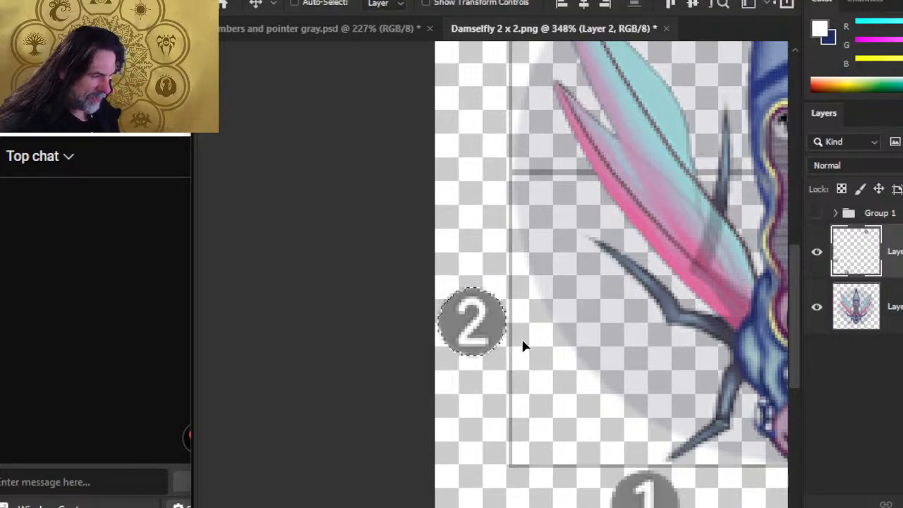
Step: Lasso marker 1 below the grid and nudge it 2 pixels to the right
drag(564, 392, 528, 306)
key(z)
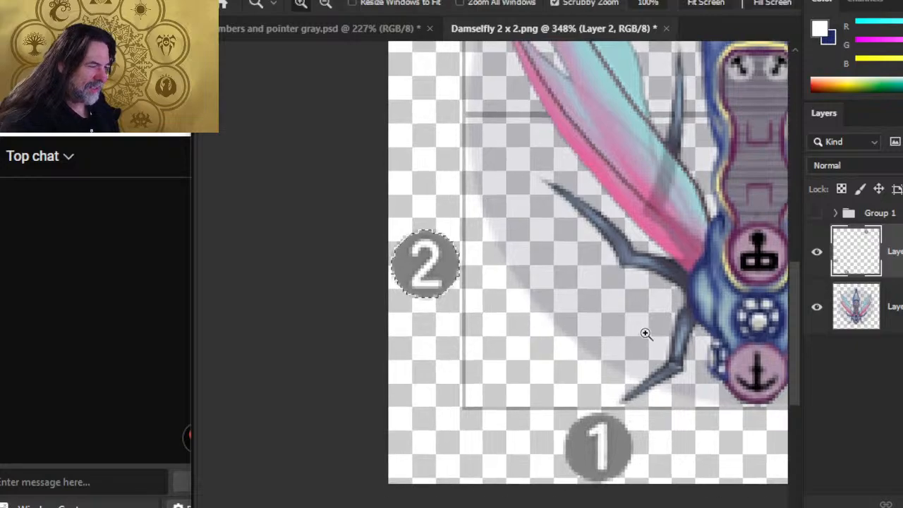
drag(645, 329, 576, 409)
drag(420, 451, 652, 409)
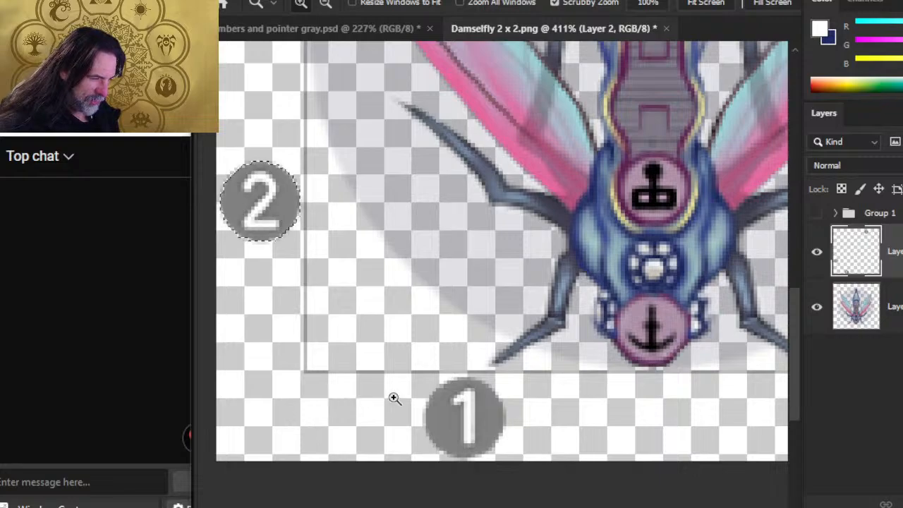
key(v)
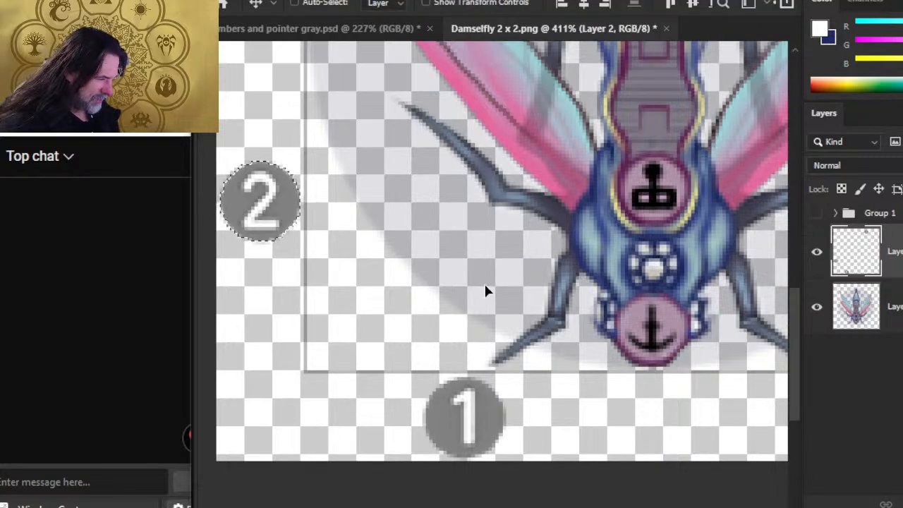
key(Right)
key(Right)
key(Up)
key(Left)
key(Left)
key(Down)
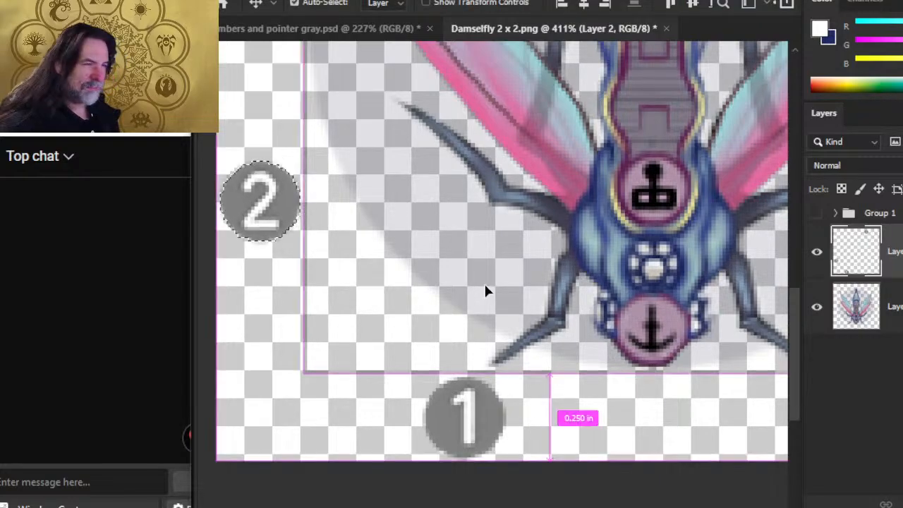
key(l)
drag(496, 358, 463, 331)
key(v)
key(Right)
key(Right)
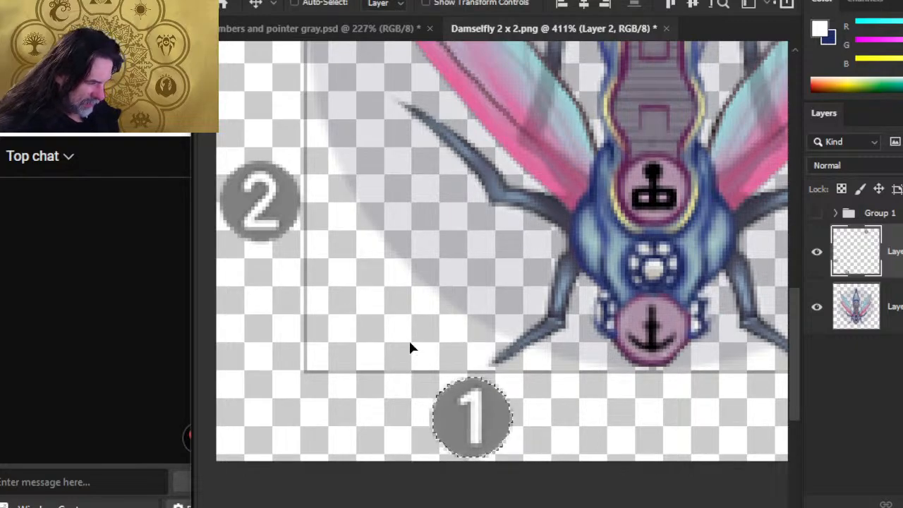
Step: Duplicate the pointer line's Group 1 within Damselfly 2 x 2.png to make three extra copies of it
key(z)
drag(518, 369, 462, 371)
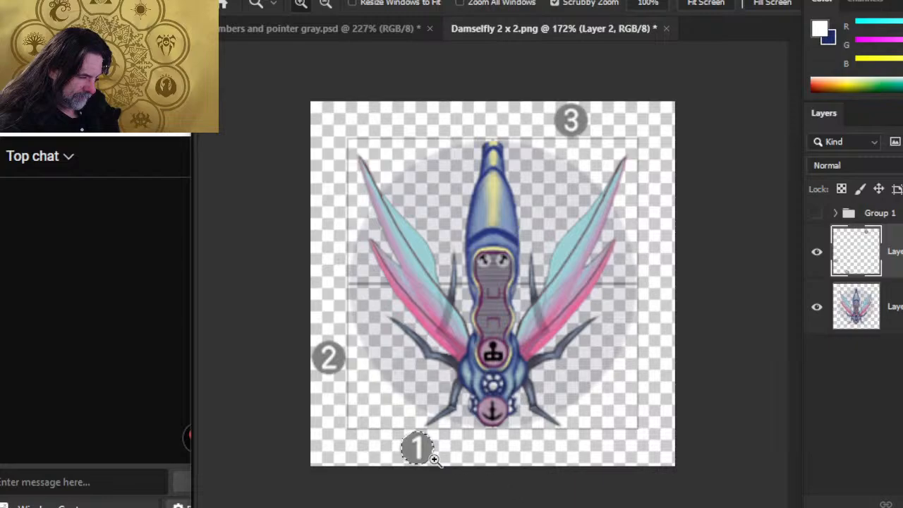
click(878, 216)
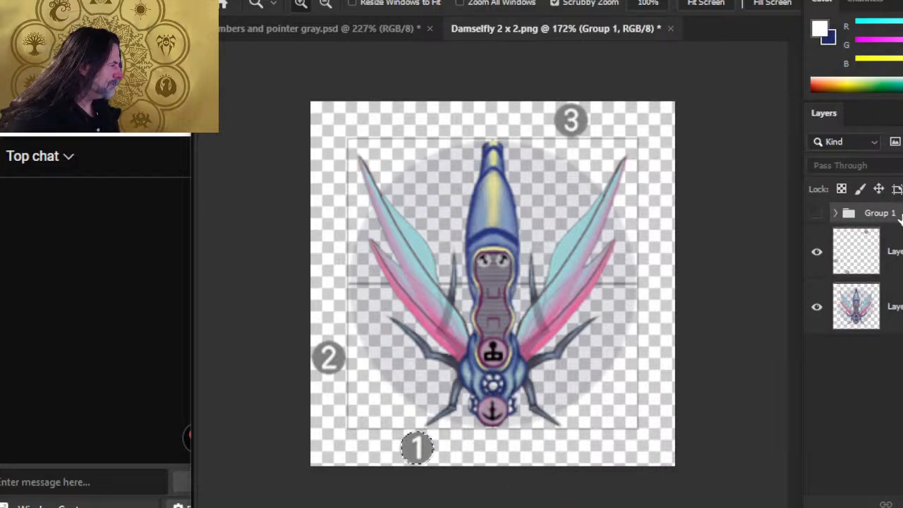
click(898, 274)
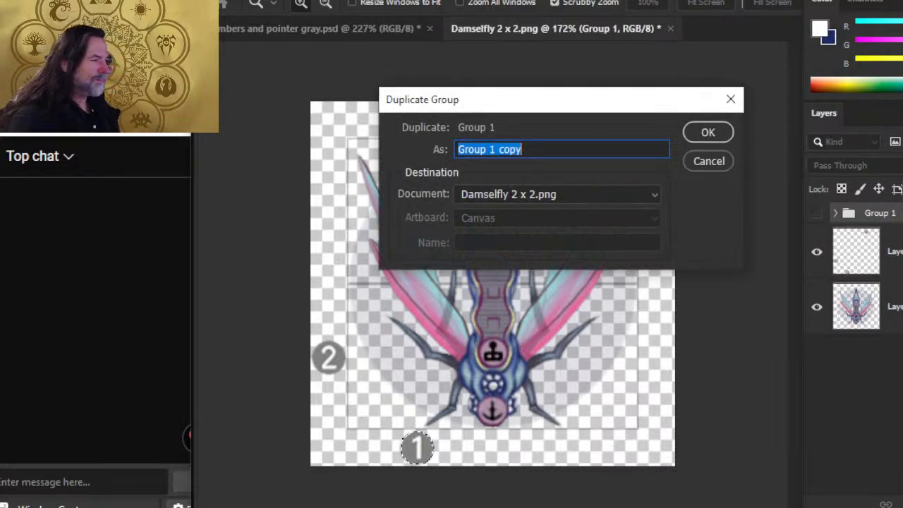
key(Return)
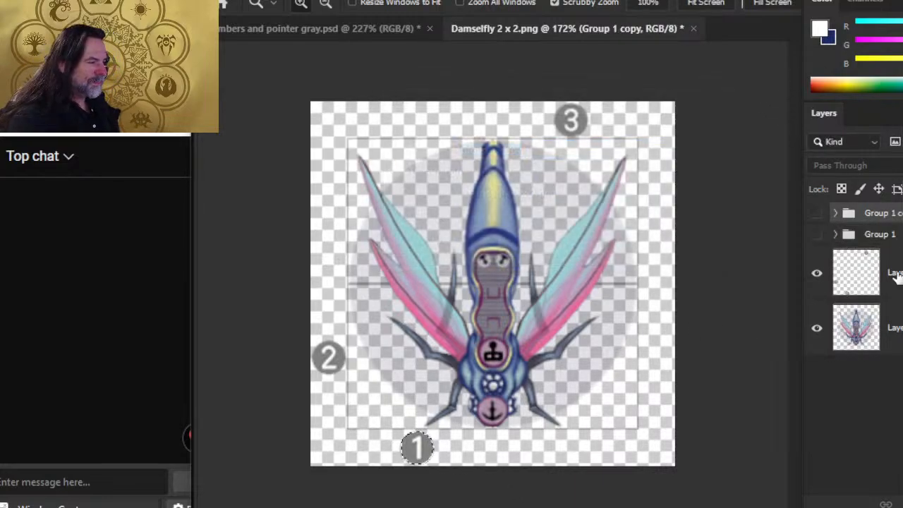
shift+click(899, 234)
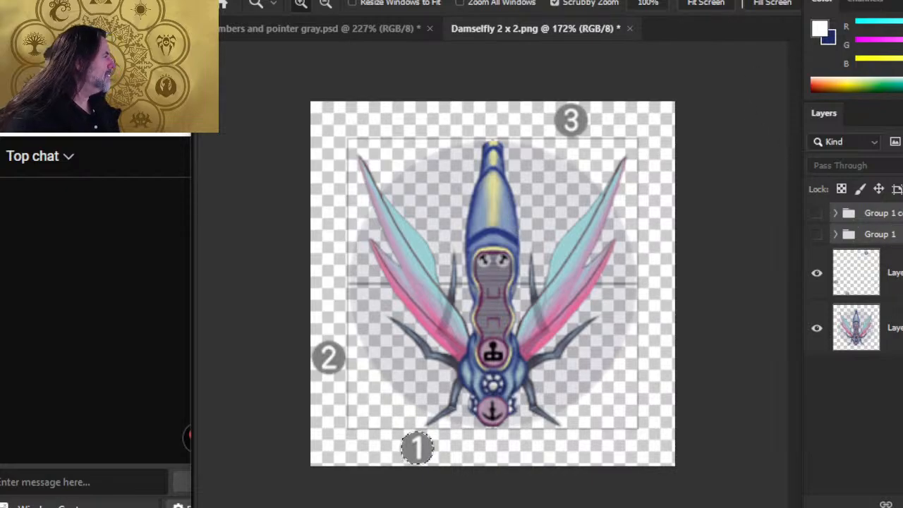
click(879, 417)
key(Return)
Step: Show the original Group 1, clear the selection, and rotate its pointer line about -43 degrees so it crosses marker 1
click(878, 277)
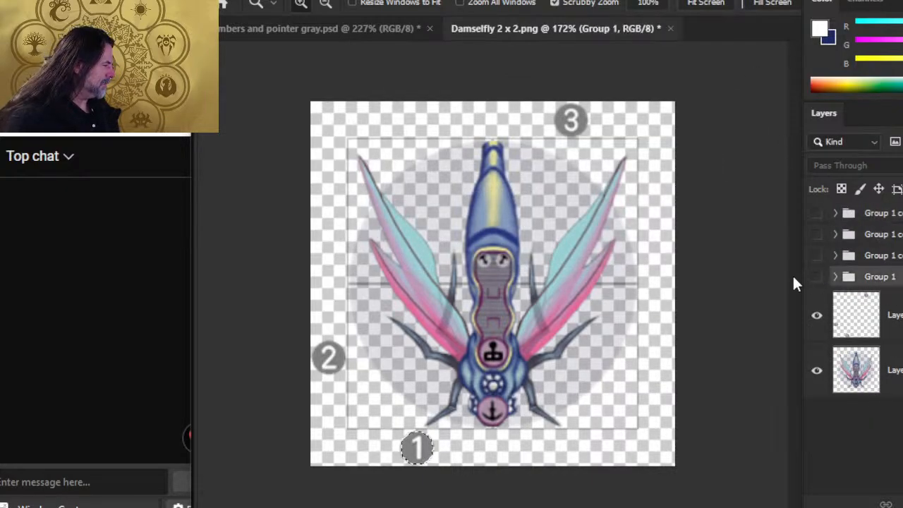
click(817, 276)
key(l)
right_click(500, 374)
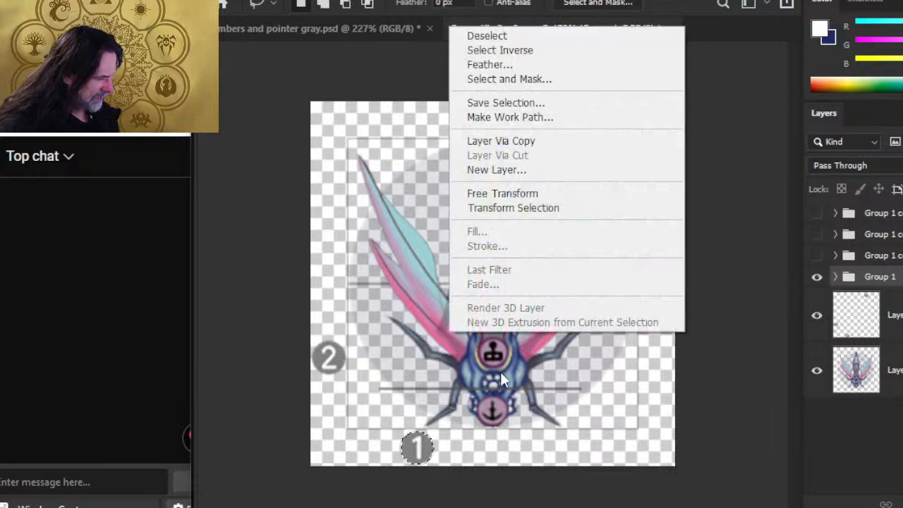
click(665, 426)
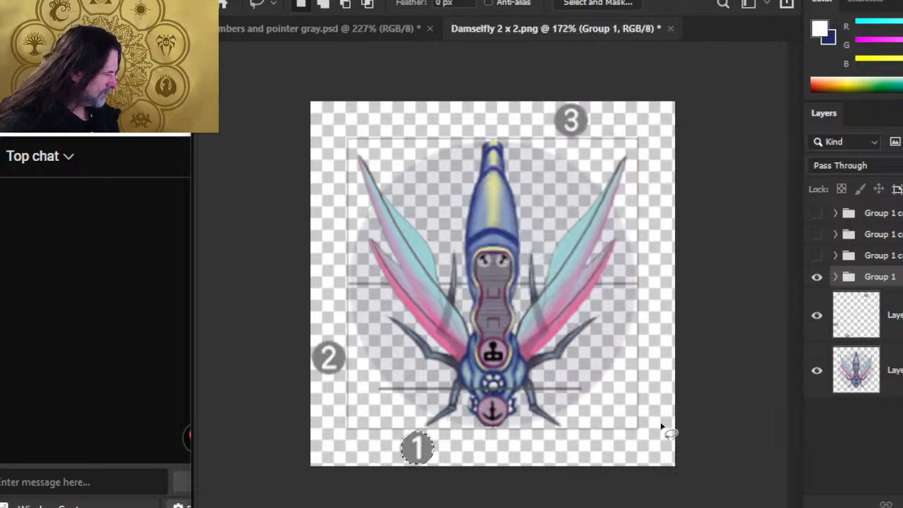
right_click(524, 354)
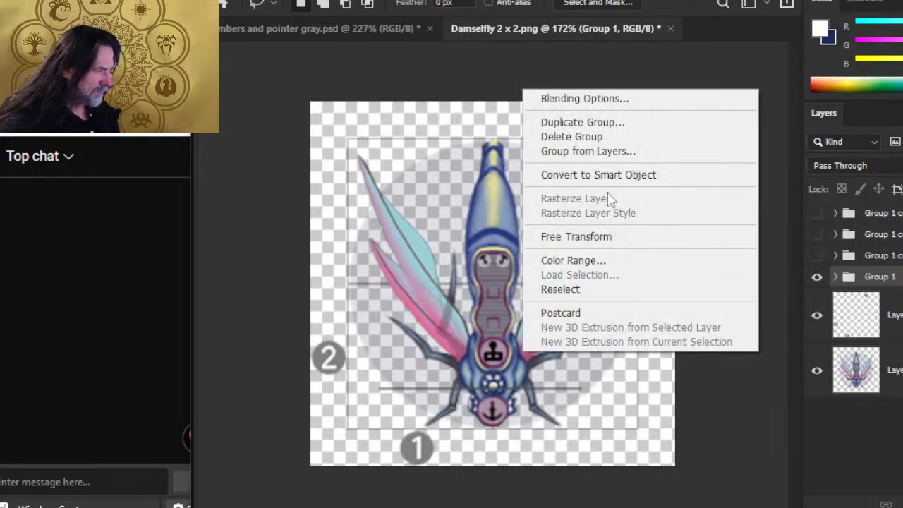
click(621, 238)
mouse_move(621, 378)
mouse_down()
mouse_move(629, 381)
mouse_move(630, 346)
mouse_move(596, 289)
mouse_up()
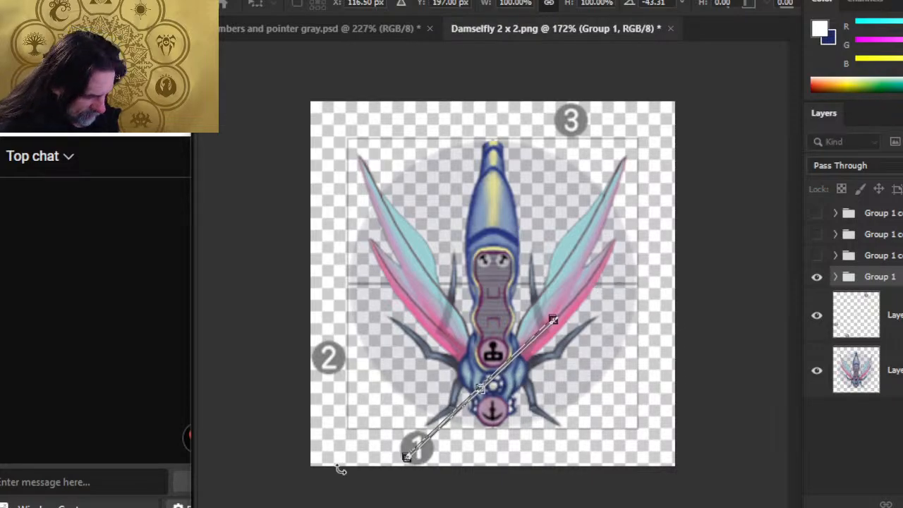
key(Return)
Step: Nudge the rotated pointer line down 2 pixels over marker 1
key(z)
drag(420, 467, 479, 474)
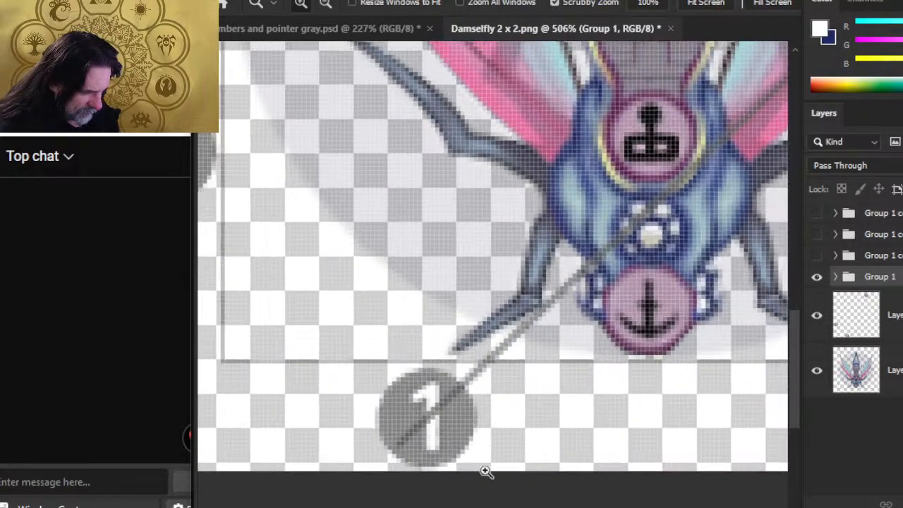
scroll(536, 369, down, 2)
key(v)
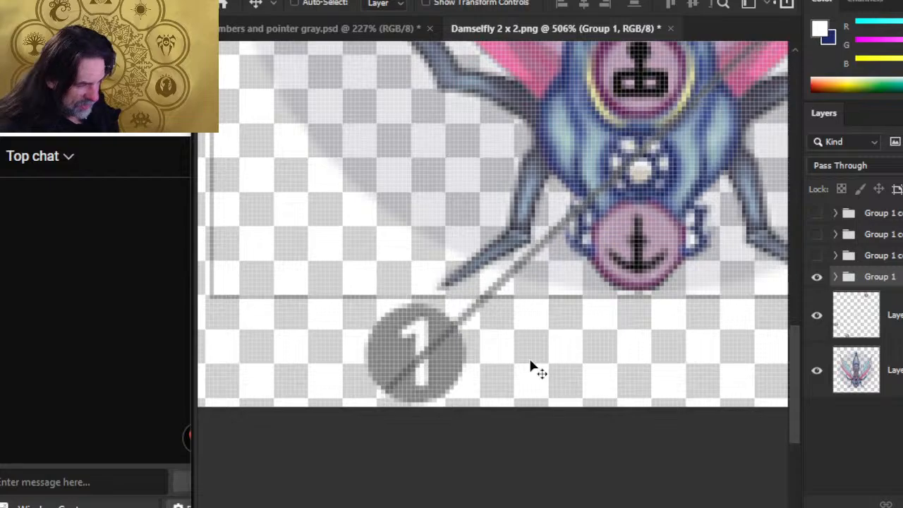
key(Up)
key(Up)
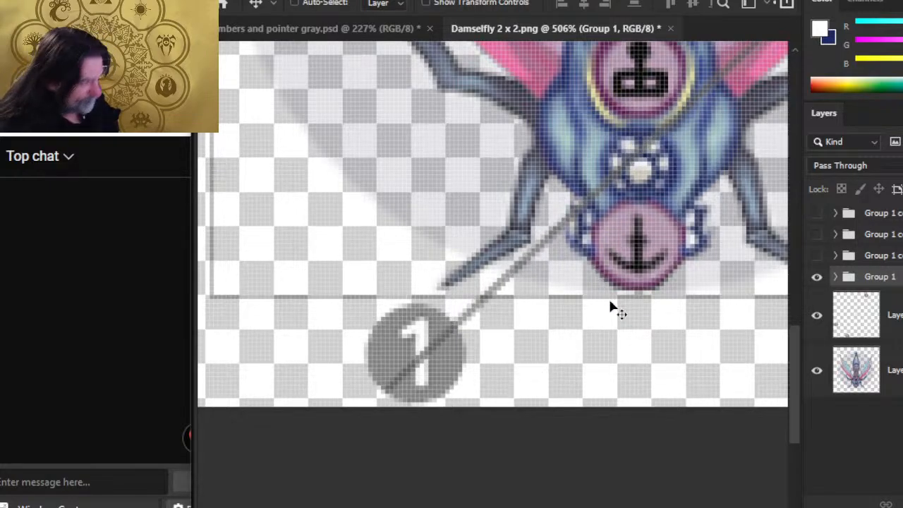
Step: Free-transform Group 1 and skew its pointer line vertically by about 18.45 degrees towards the anchor symbol on the Damselfly's head
key(l)
right_click(695, 328)
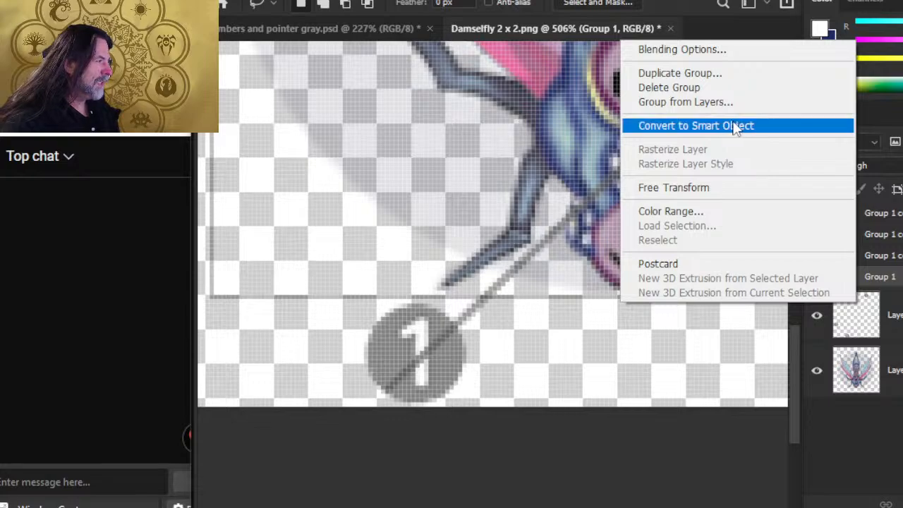
click(716, 187)
drag(697, 199, 498, 352)
right_click(572, 270)
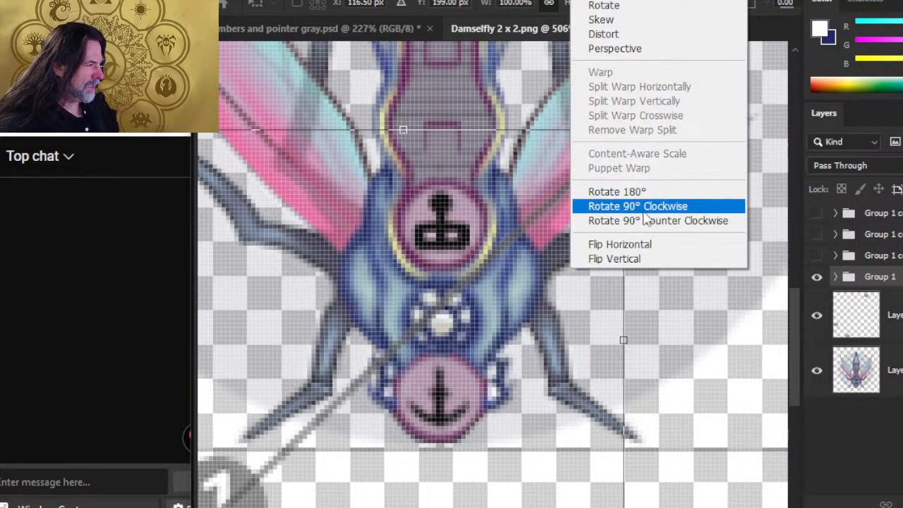
click(634, 20)
drag(624, 353, 670, 492)
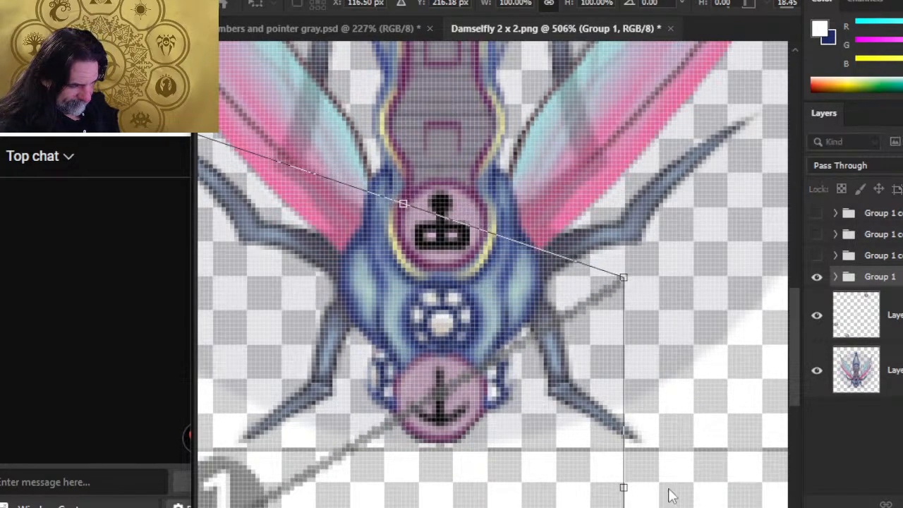
Step: Adjust the pointer line's vertical skew to about 22.68 degrees, apply it, and move Group 1 beneath the numbers layer
drag(478, 443, 683, 231)
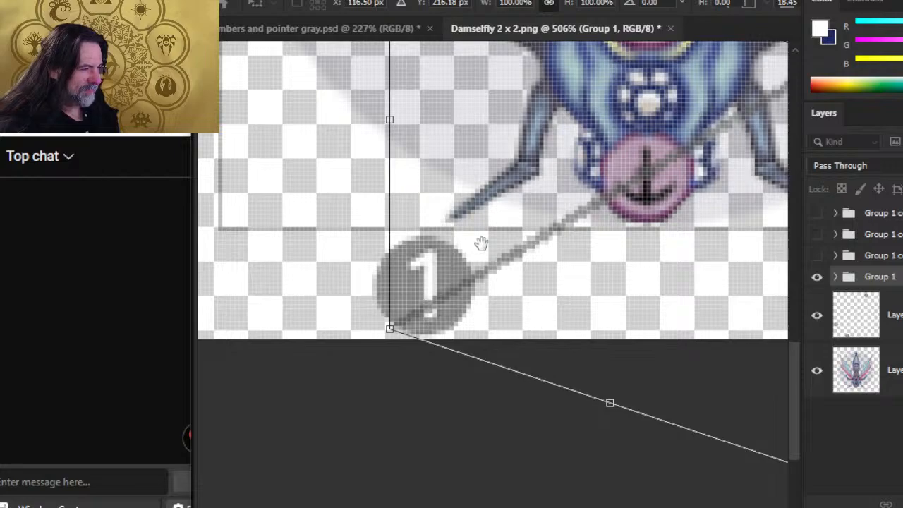
drag(392, 120, 391, 98)
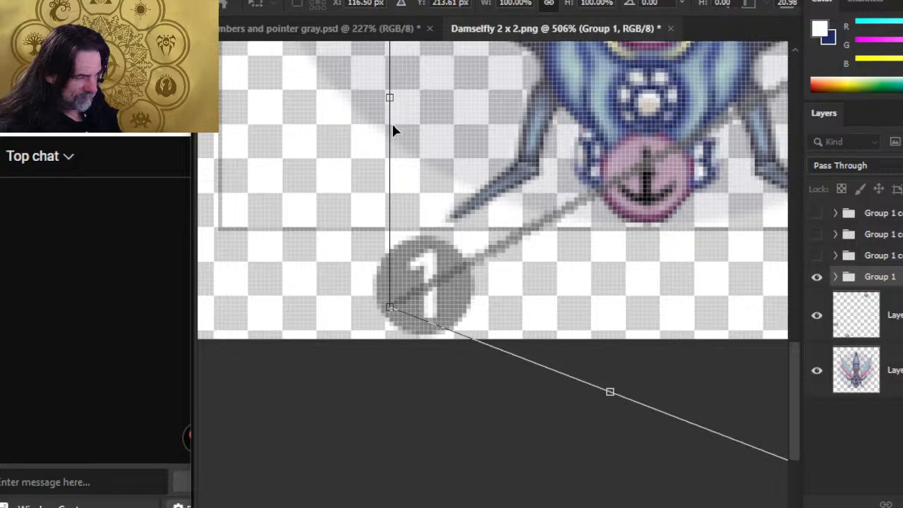
drag(605, 268, 357, 339)
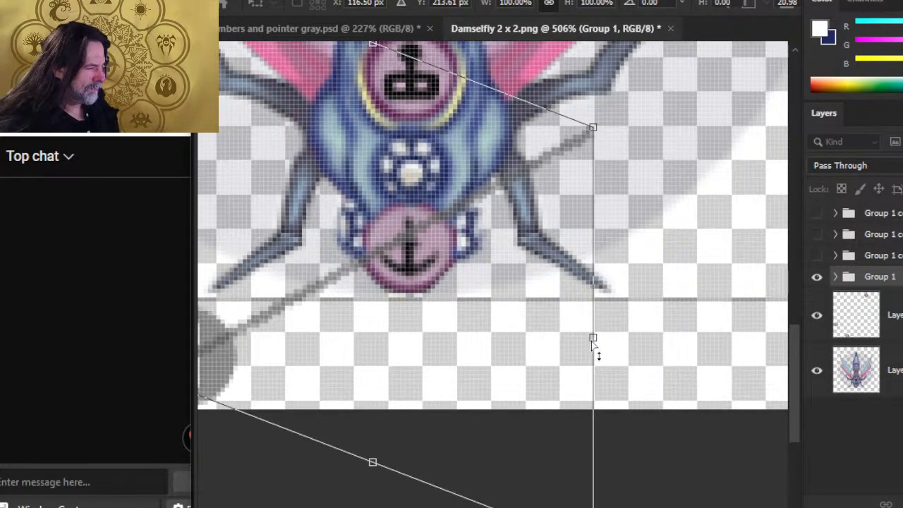
drag(592, 339, 598, 352)
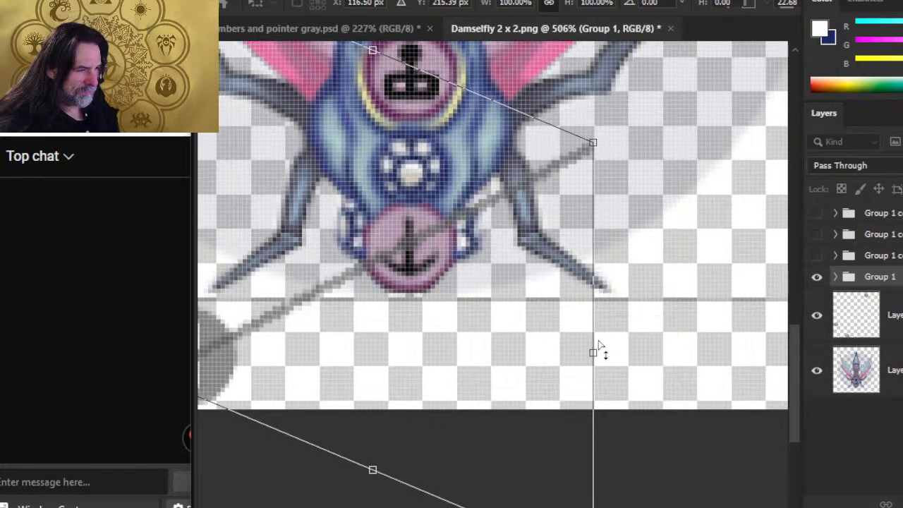
drag(353, 355, 464, 314)
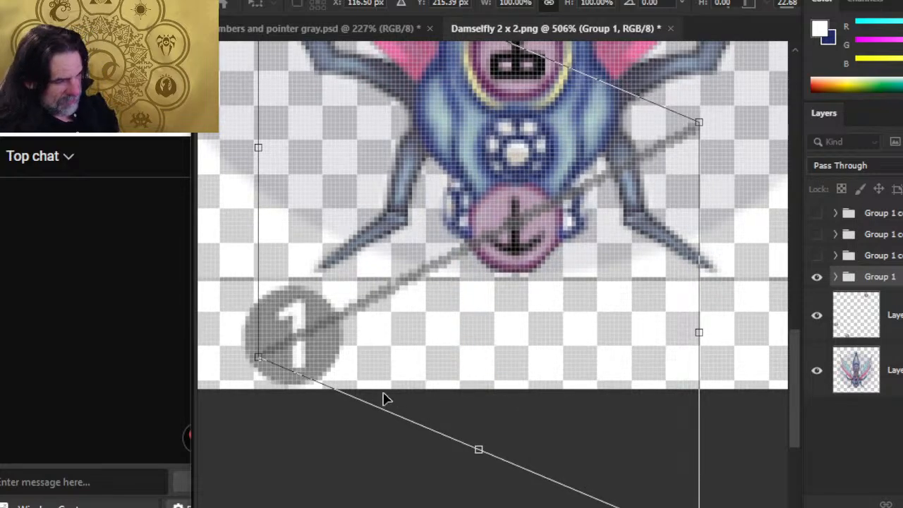
key(Return)
key(l)
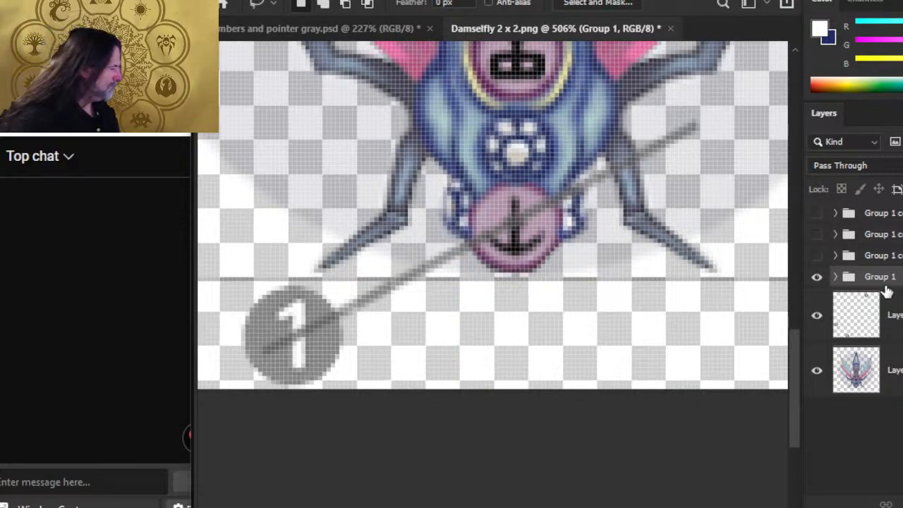
drag(896, 280, 890, 345)
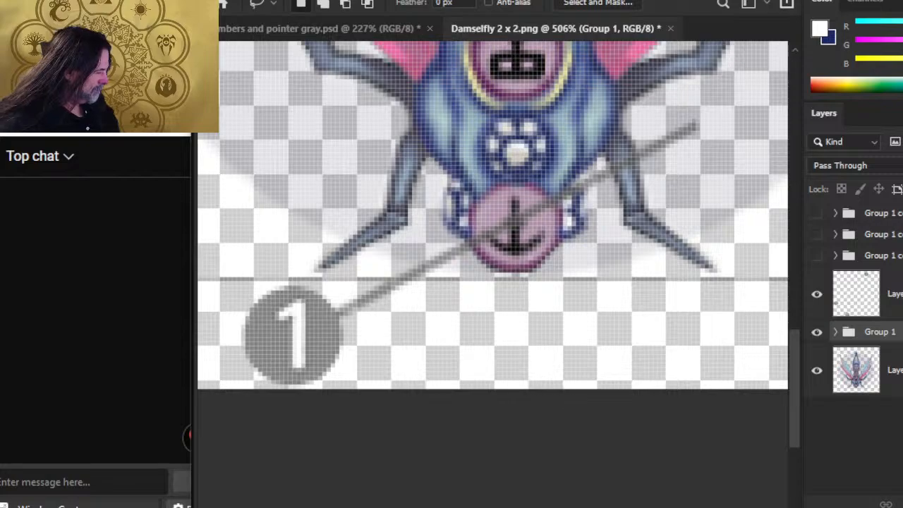
Step: Add a layer mask to Group 1 and paint out the pointer line over and beyond the anchor symbol on the Damselfly's head
click(902, 505)
key(b)
mouse_move(529, 212)
mouse_down()
mouse_move(515, 210)
mouse_move(690, 130)
mouse_up()
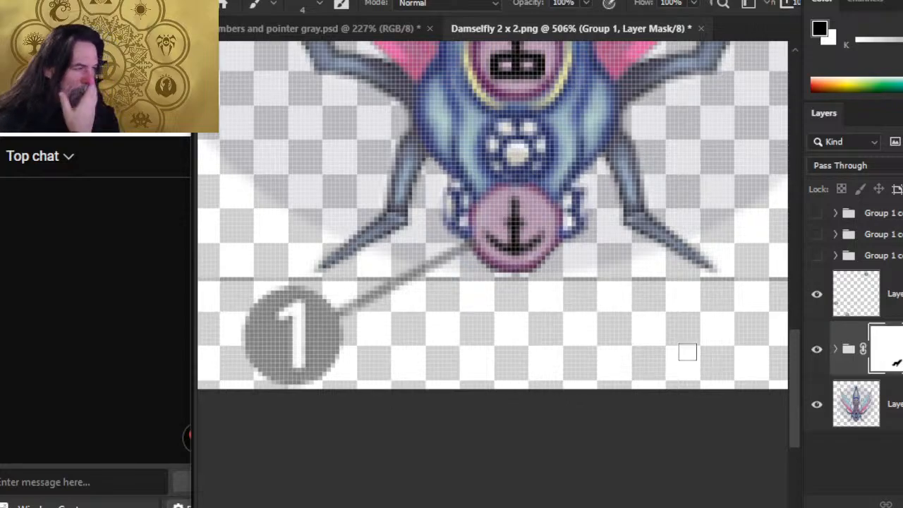
Step: Expand Group 1 and erase the white highlight on Layer 3 beside marker 1, checking it with the gray line hidden
click(831, 351)
click(836, 348)
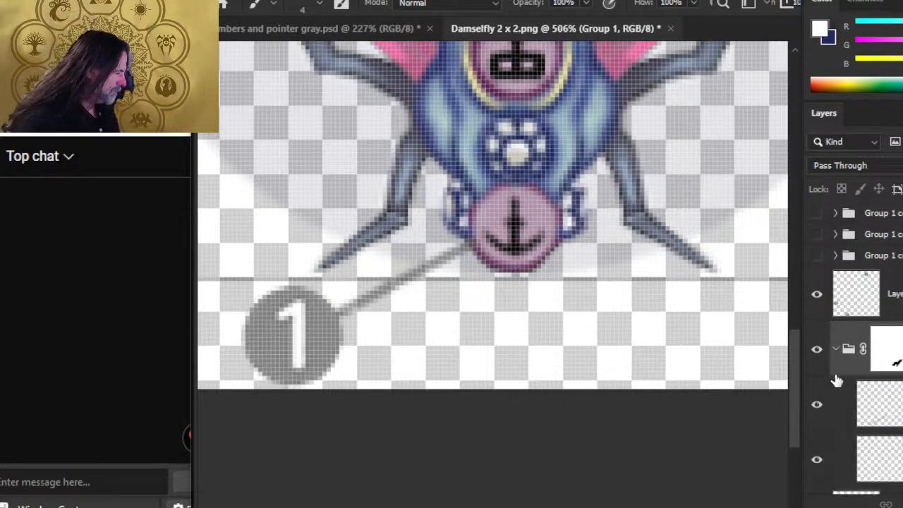
click(821, 426)
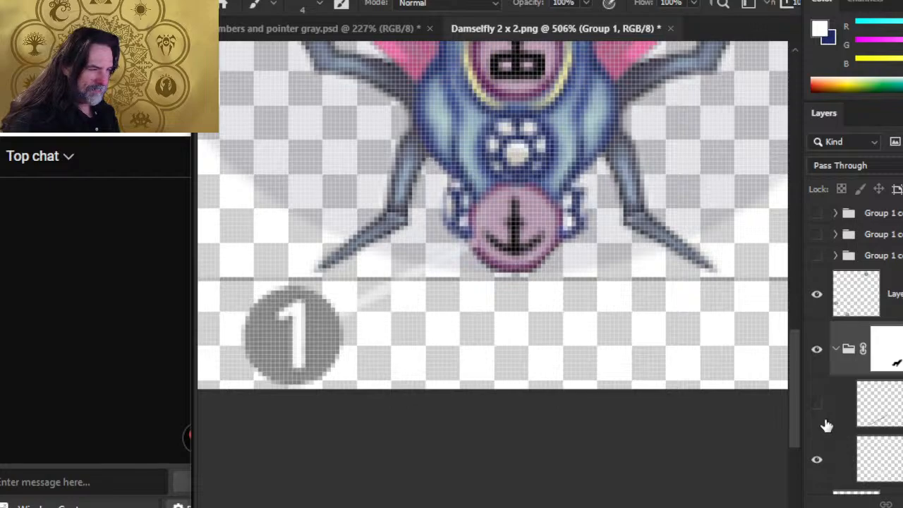
click(821, 423)
click(839, 457)
key(e)
drag(353, 292, 347, 304)
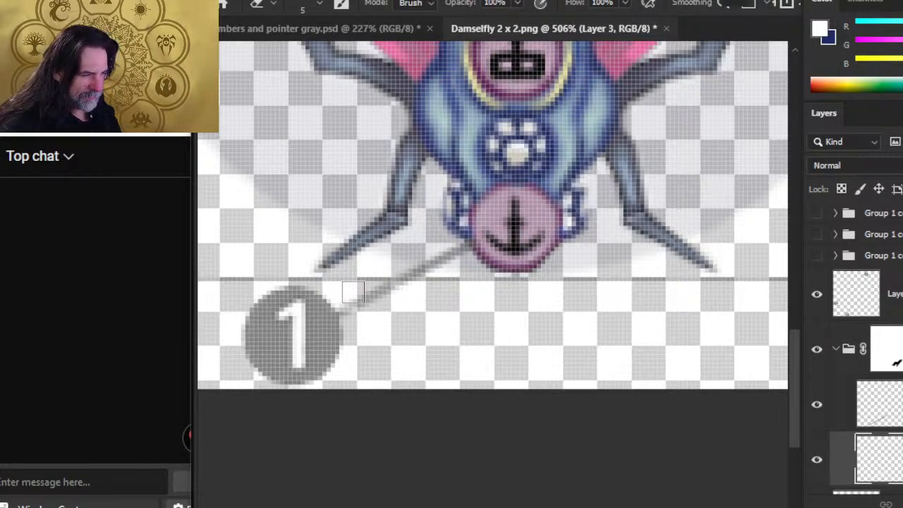
click(813, 409)
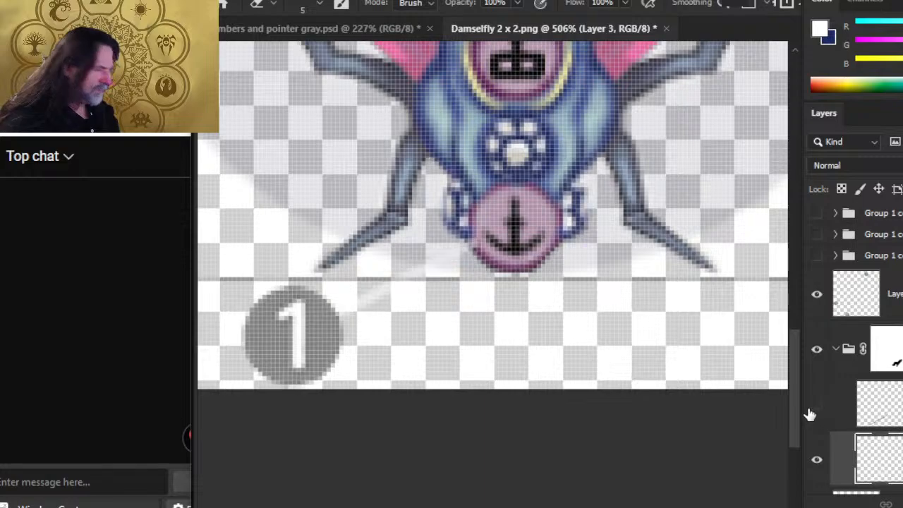
click(817, 407)
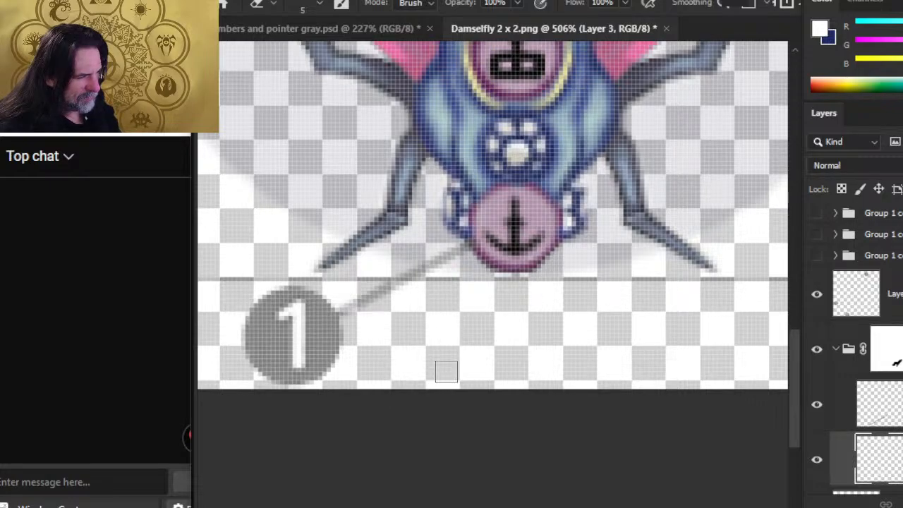
Step: Add a new layer beneath the Damselfly layer and fill it with white
key(z)
key(ctrl+0)
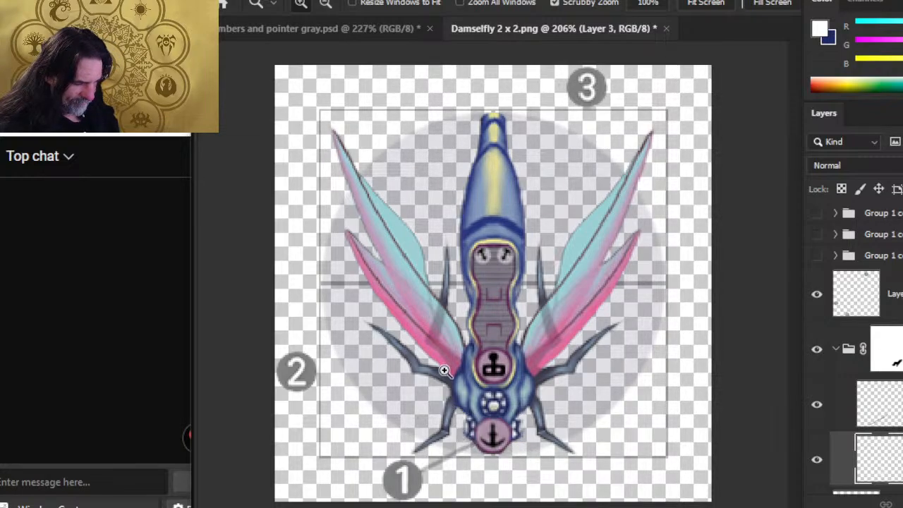
scroll(866, 353, down, 2)
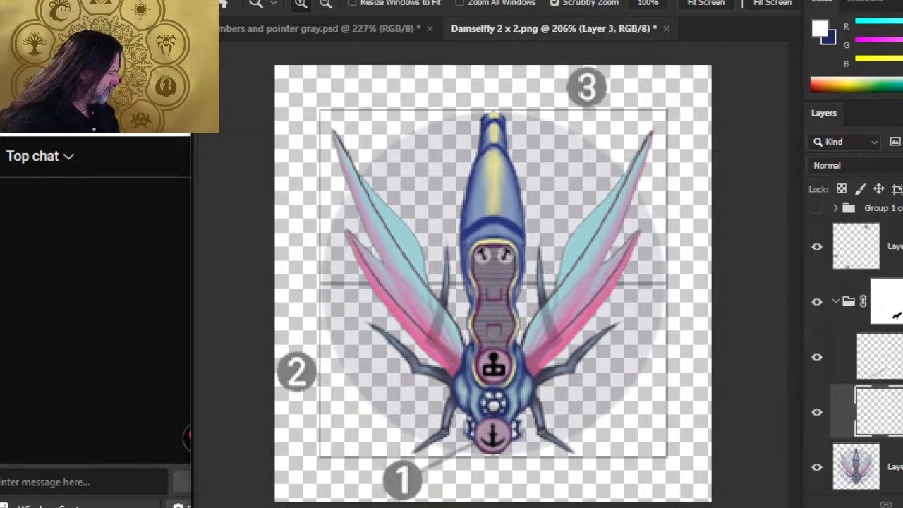
click(893, 466)
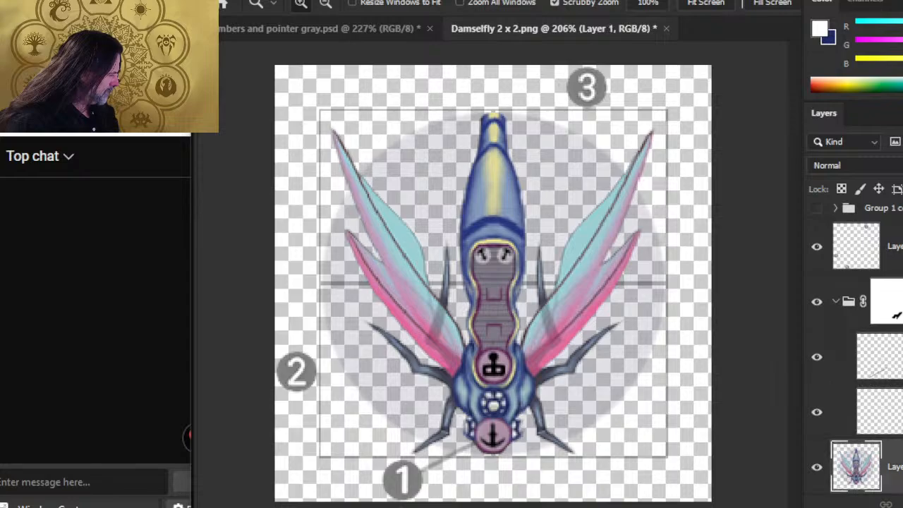
key(ctrl+alt+shift+n)
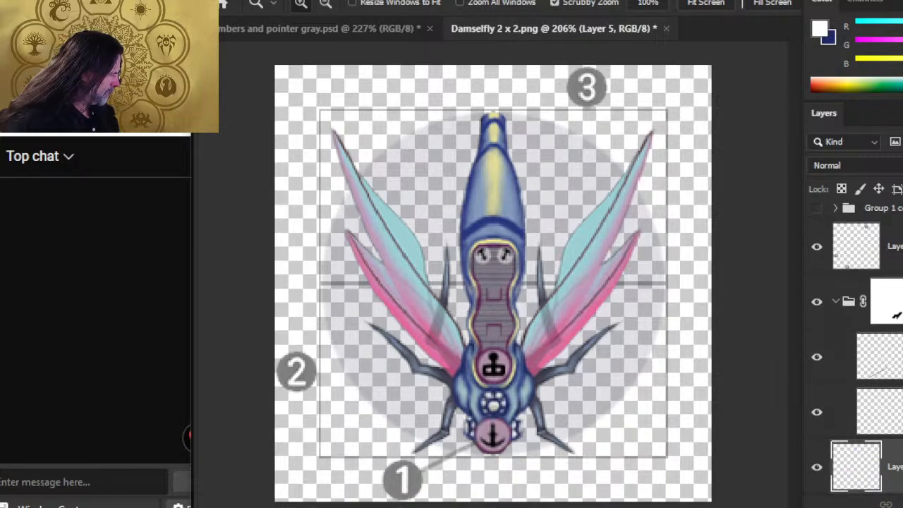
scroll(866, 352, down, 2)
drag(893, 411, 894, 487)
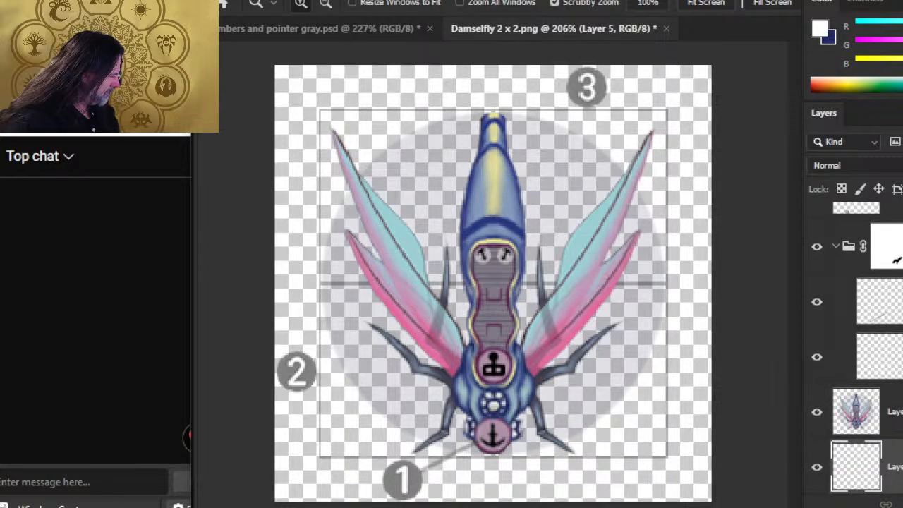
key(g)
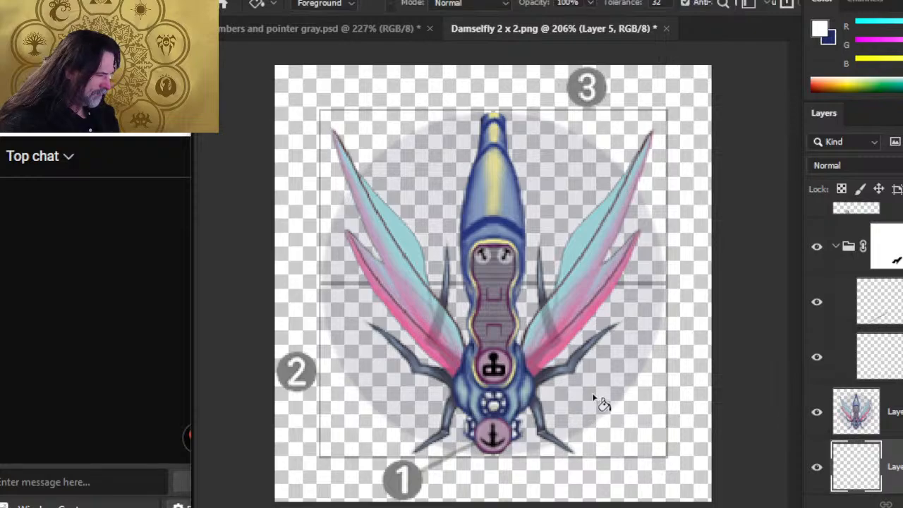
click(606, 413)
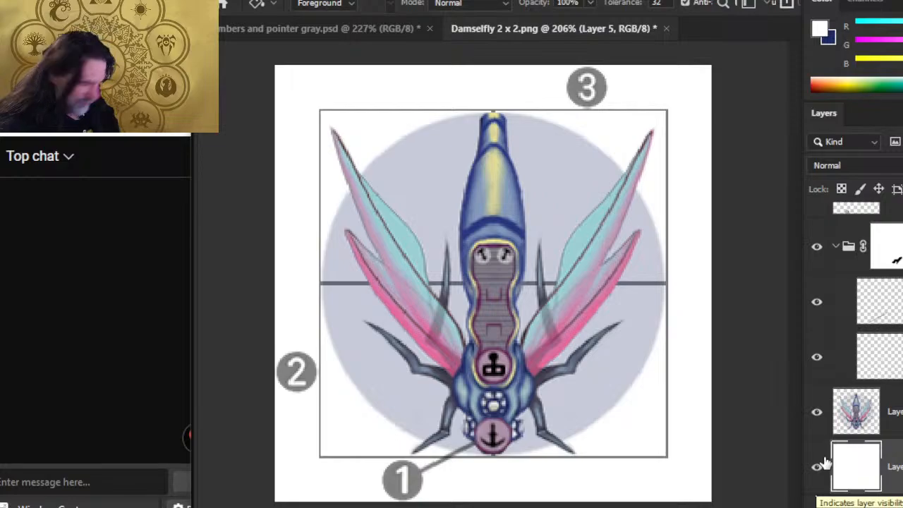
Step: Collapse Group 1, fine-tune its pointer line with a small Free Transform adjustment, and hide the white background layer
click(836, 246)
click(887, 348)
key(l)
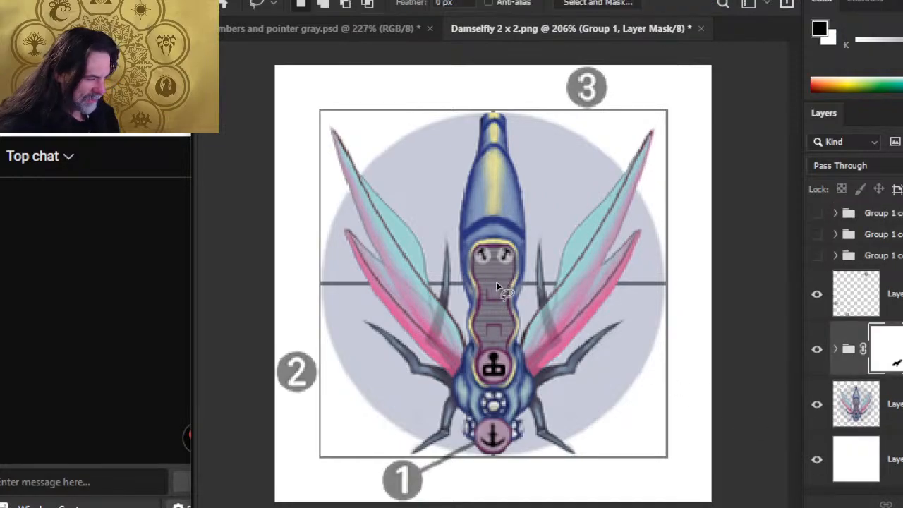
right_click(495, 286)
click(559, 436)
drag(625, 359, 629, 365)
key(Return)
key(v)
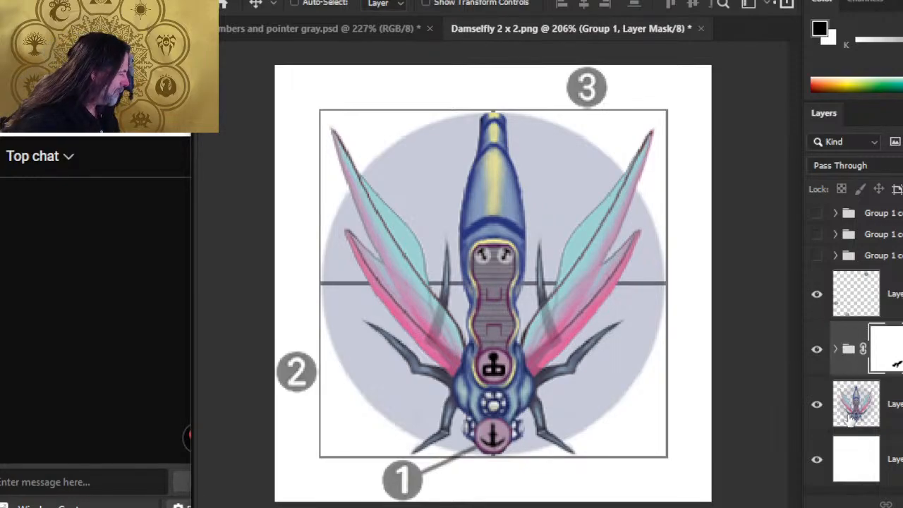
click(817, 459)
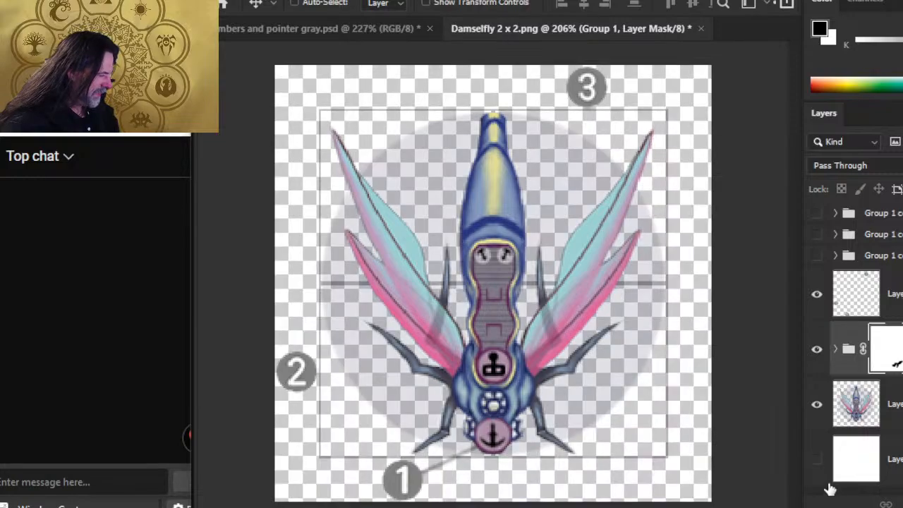
Step: Open Bombard 3 x 3.png to check its background, and close it again
click(233, 0)
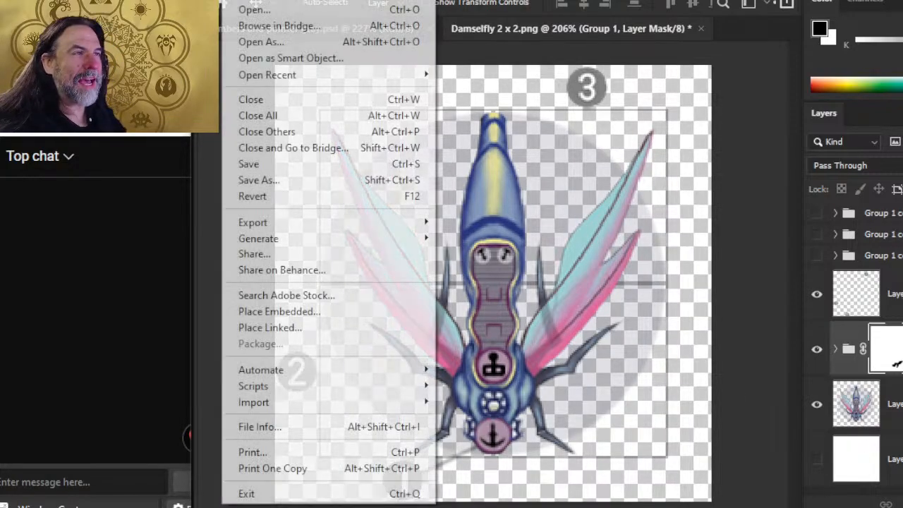
click(255, 9)
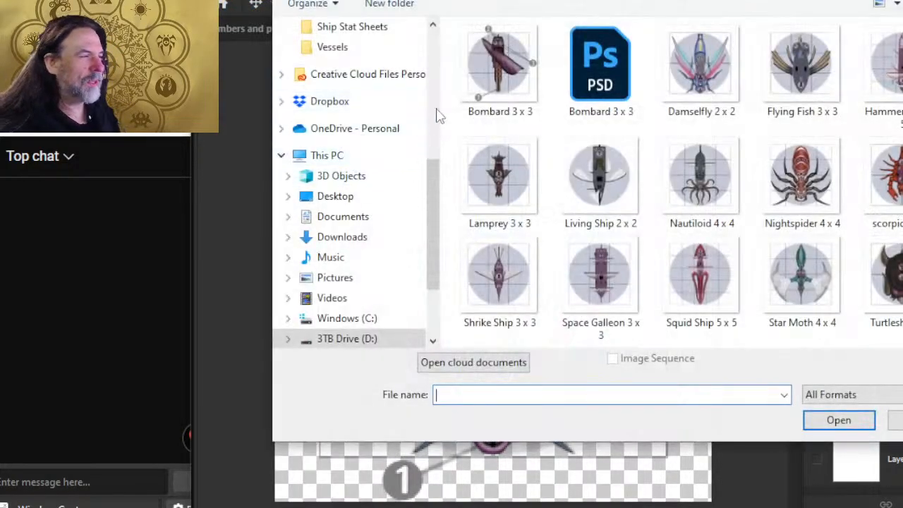
double_click(463, 95)
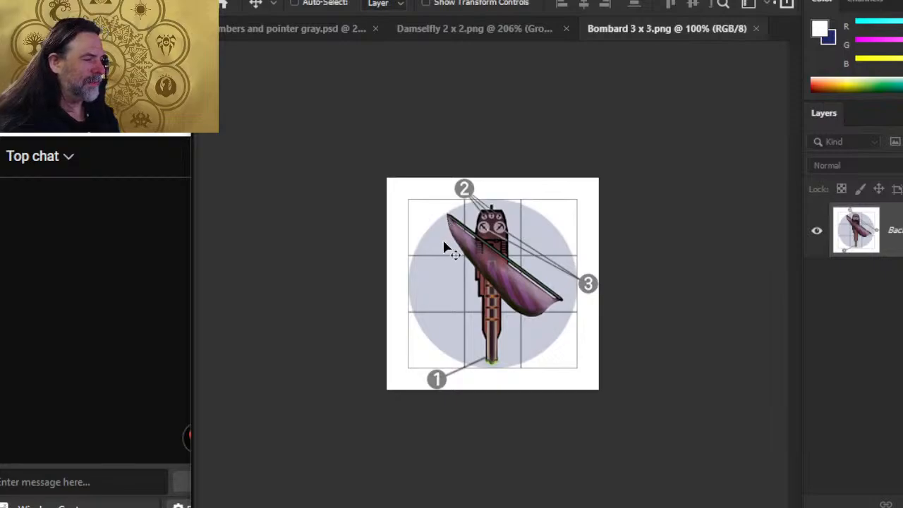
click(756, 29)
Step: Open Bombard 3 x 3.psd, hide its white background layer, and save the file
click(233, 0)
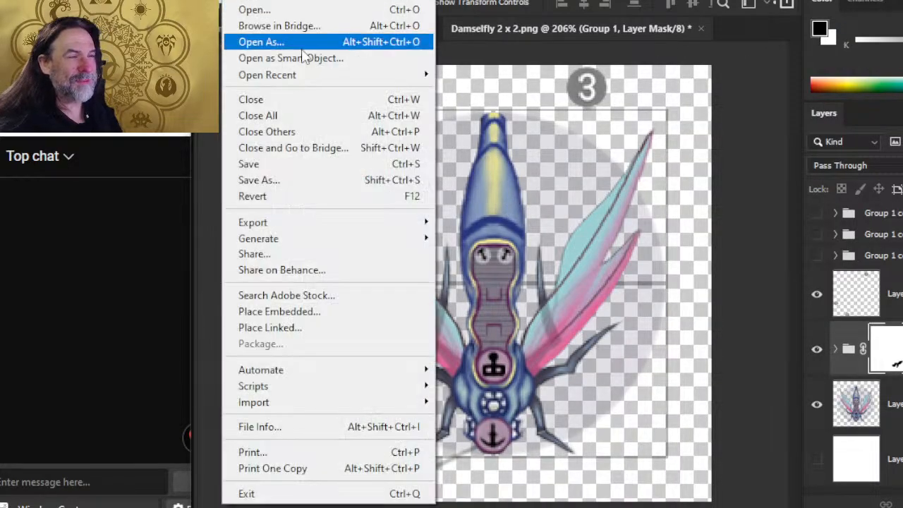
click(307, 10)
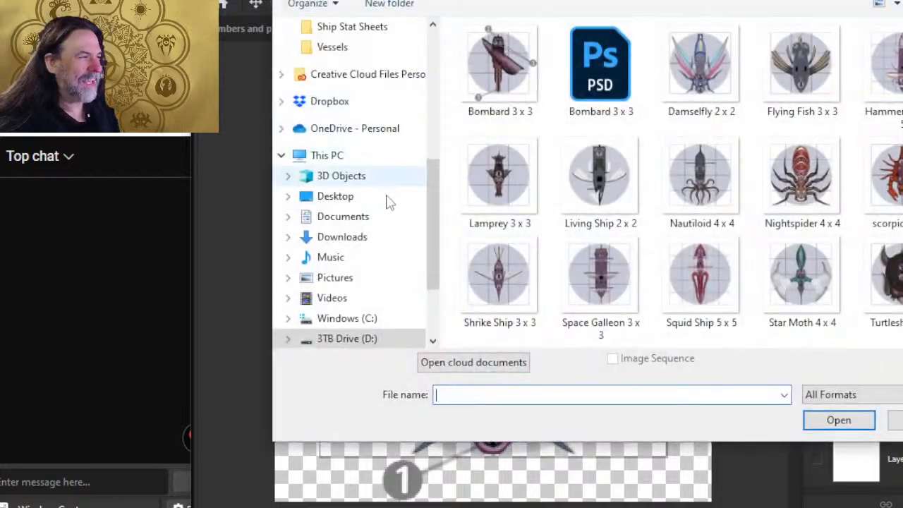
click(600, 95)
double_click(600, 95)
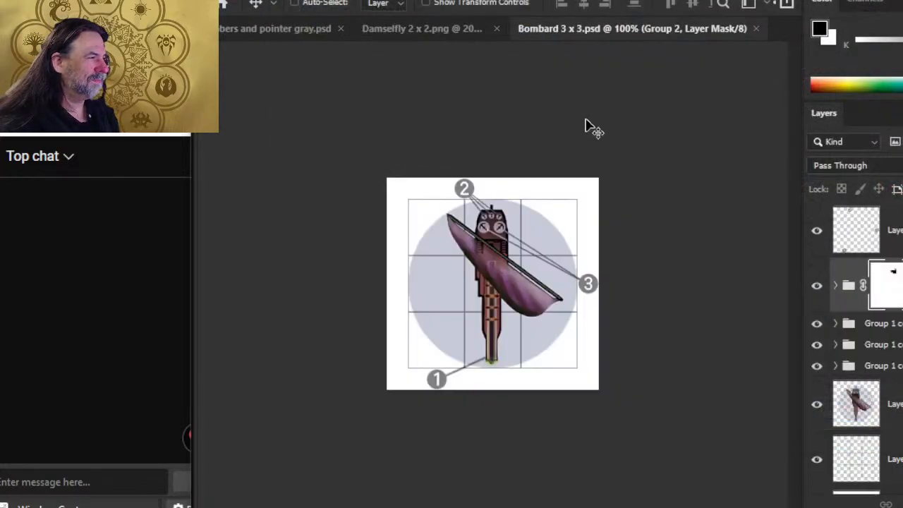
scroll(857, 345, down, 2)
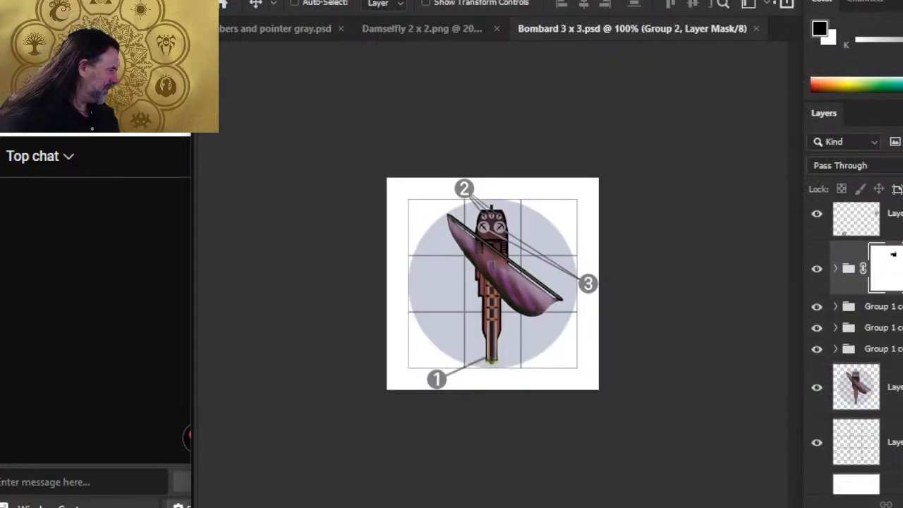
click(817, 466)
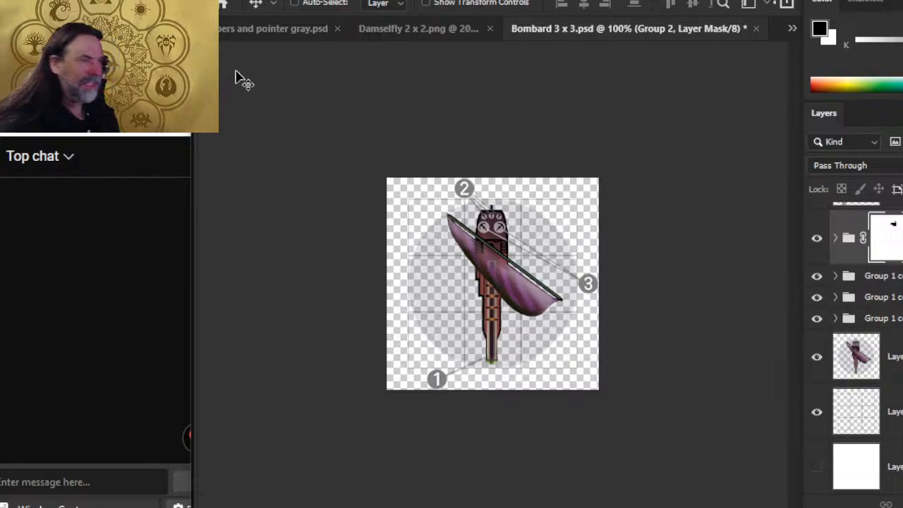
click(254, 2)
key(ctrl+s)
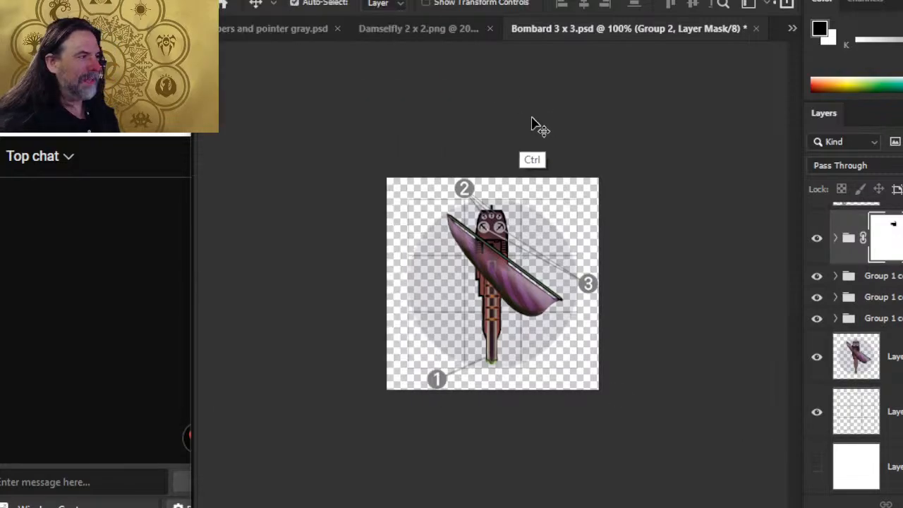
Step: Save the Bombard as a PNG copy, replacing the existing Bombard 3 x 3 image
click(240, 4)
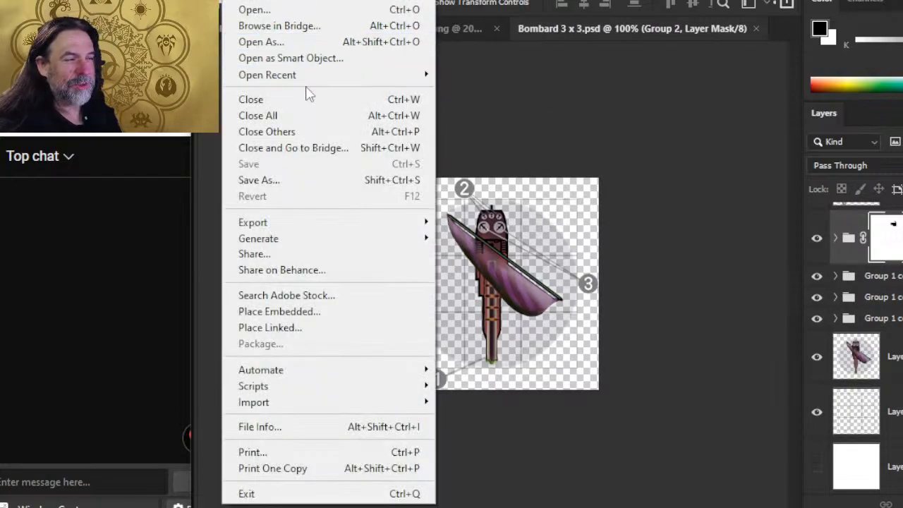
click(298, 182)
click(650, 421)
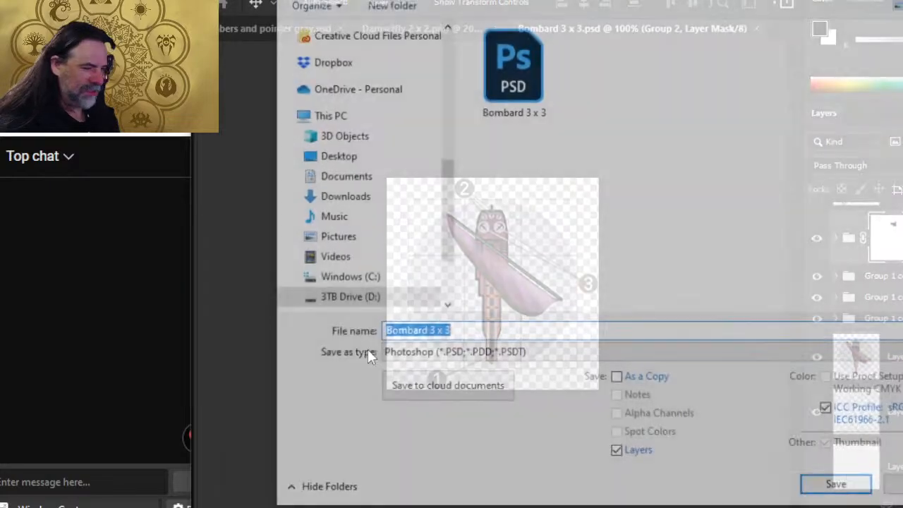
click(426, 352)
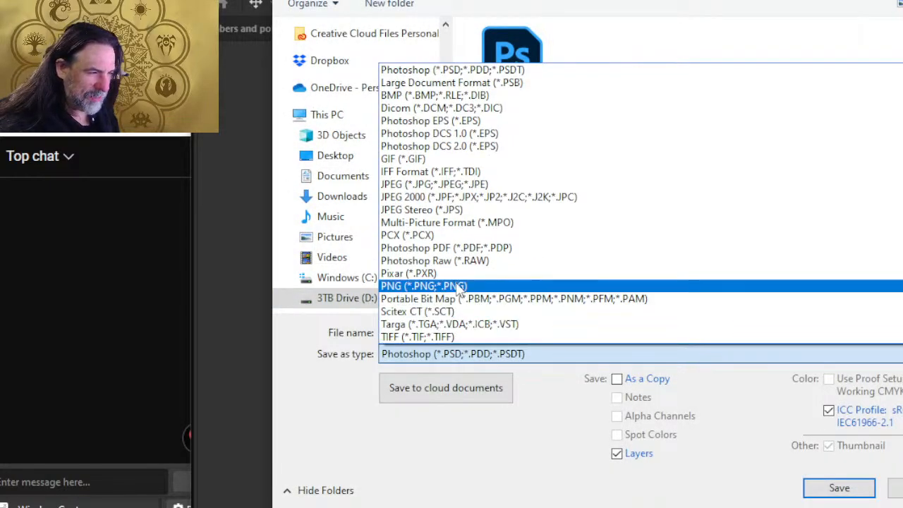
click(459, 286)
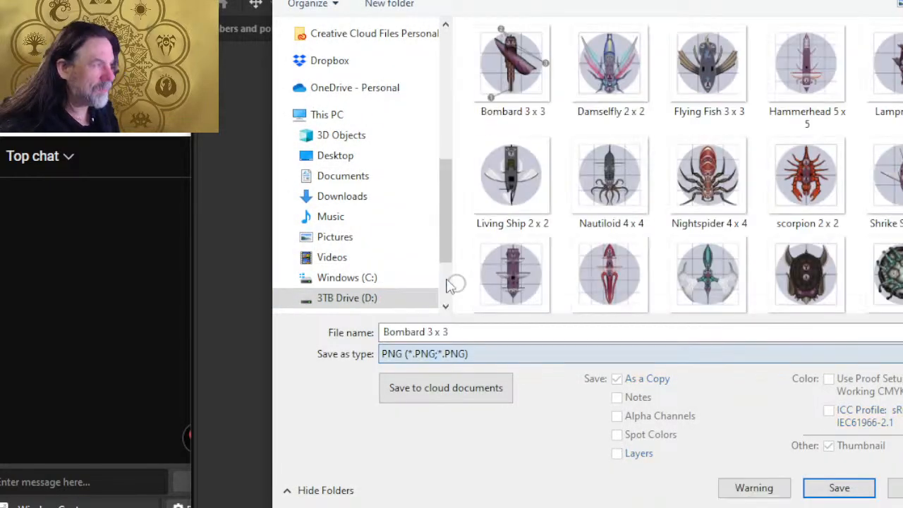
double_click(517, 75)
click(600, 254)
key(Return)
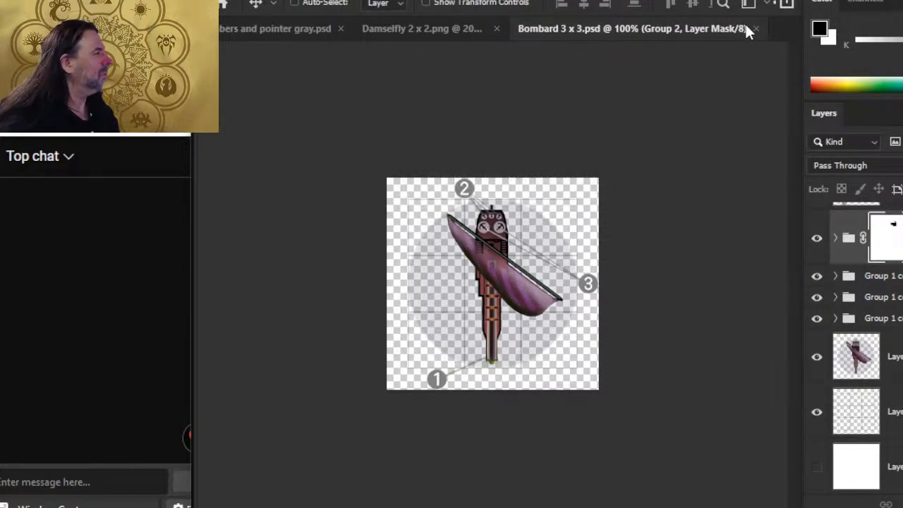
Step: Close the Bombard PSD, reopen Bombard 3 x 3.png to check its transparency, and close it
click(753, 28)
click(233, 2)
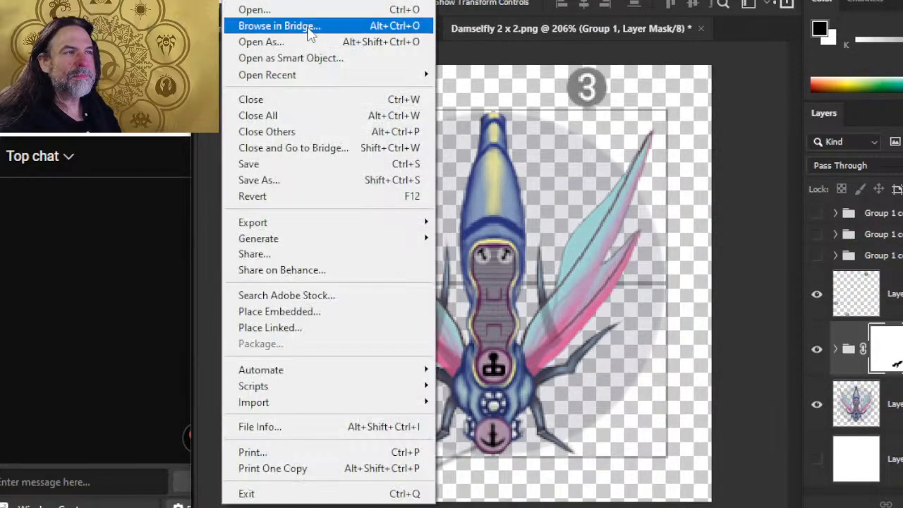
click(303, 8)
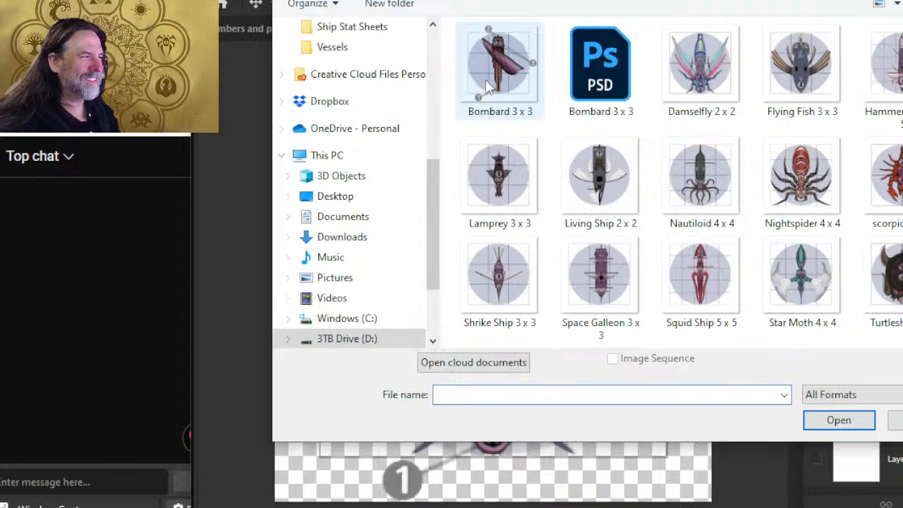
double_click(484, 79)
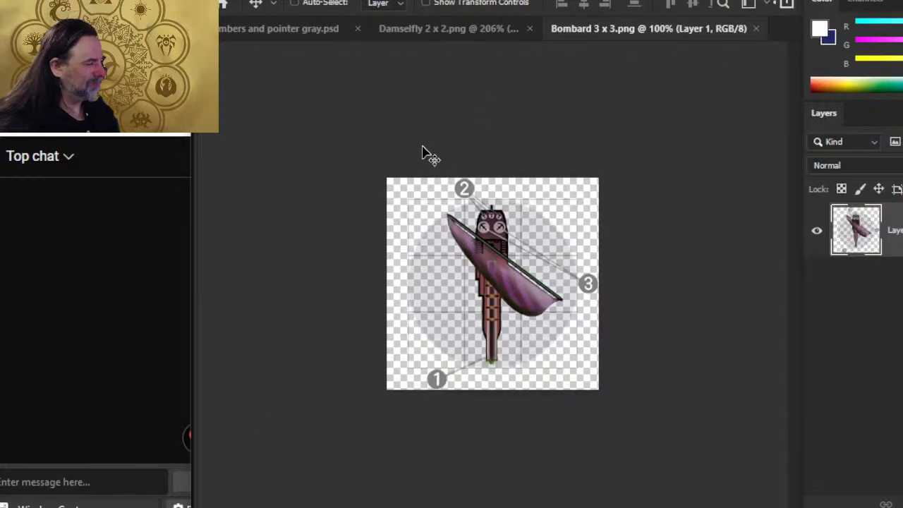
click(758, 29)
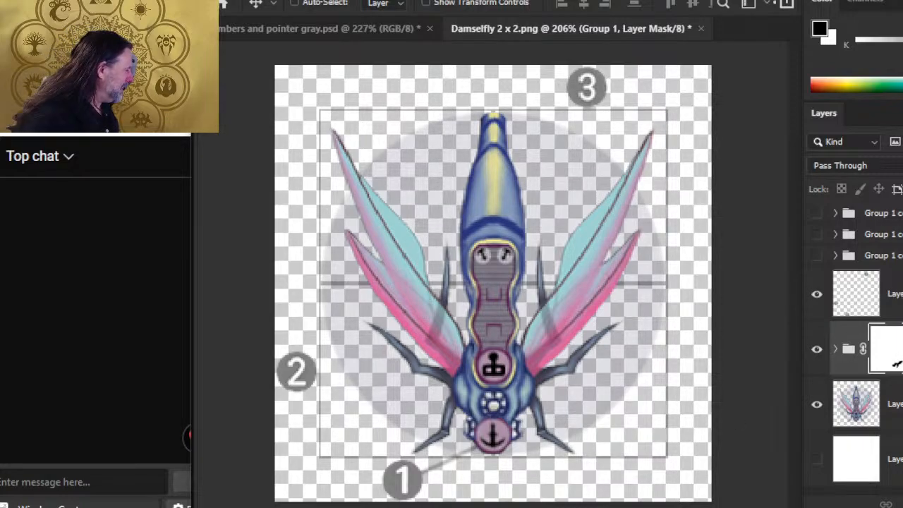
Step: Show the lowest hidden pointer-line group and move its line so it starts at the number 2 marker
click(816, 256)
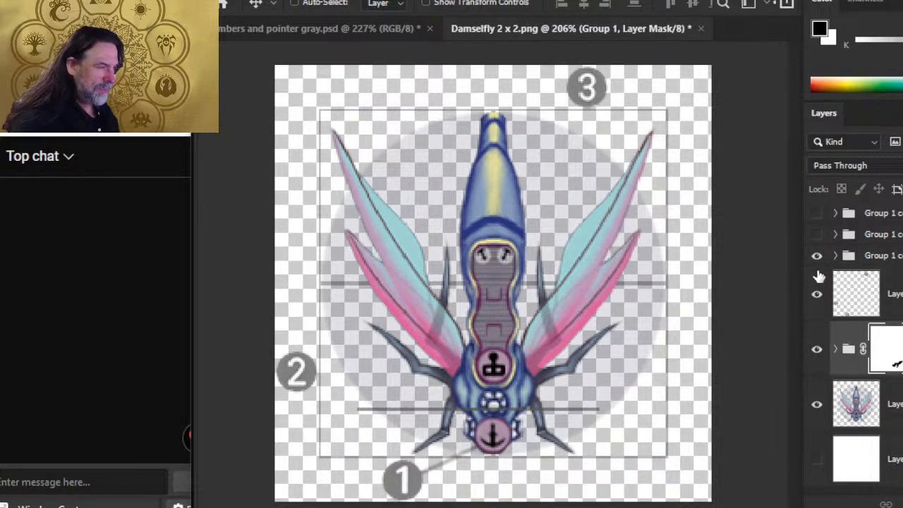
click(885, 258)
drag(538, 469, 503, 421)
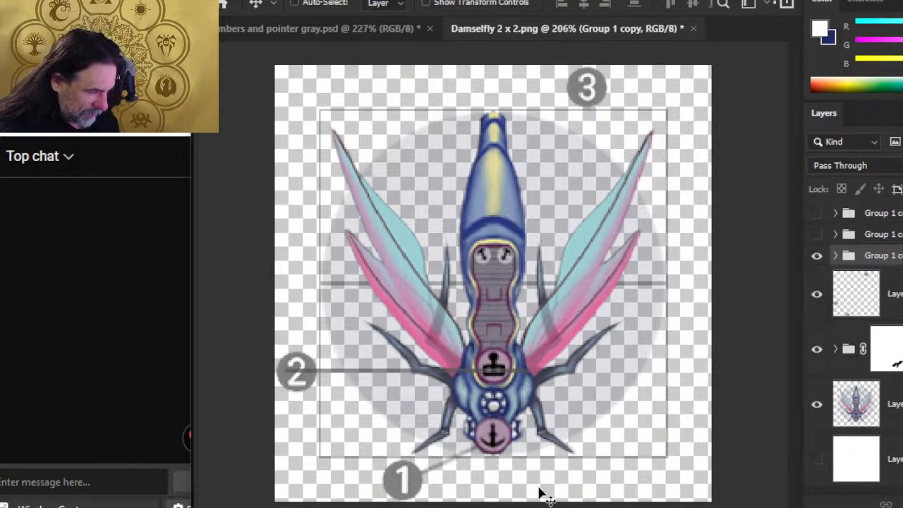
Step: Rotate marker 2's pointer line by -1.56° and shift it up to Y 174 px so it reaches the joystick icon
key(z)
mouse_move(428, 404)
mouse_down()
mouse_move(475, 429)
mouse_move(603, 403)
mouse_move(631, 409)
mouse_move(558, 393)
mouse_up()
key(v)
key(l)
right_click(585, 347)
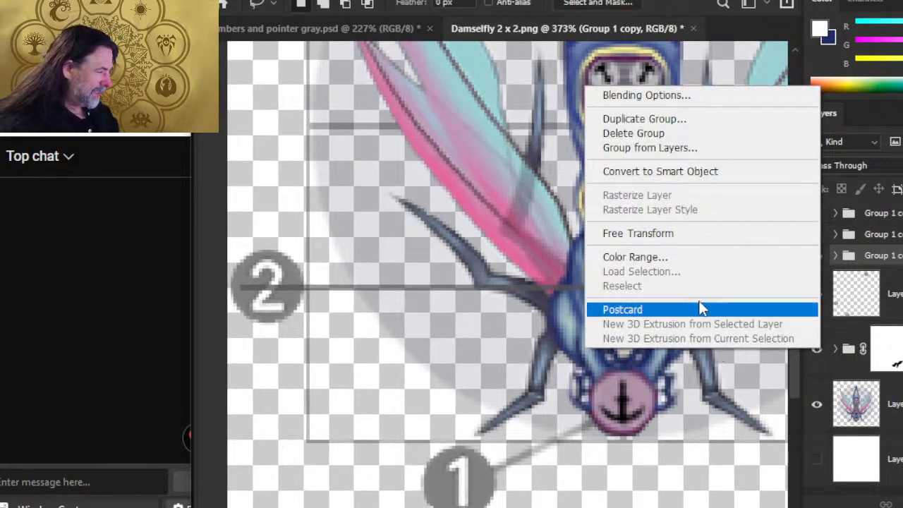
click(693, 235)
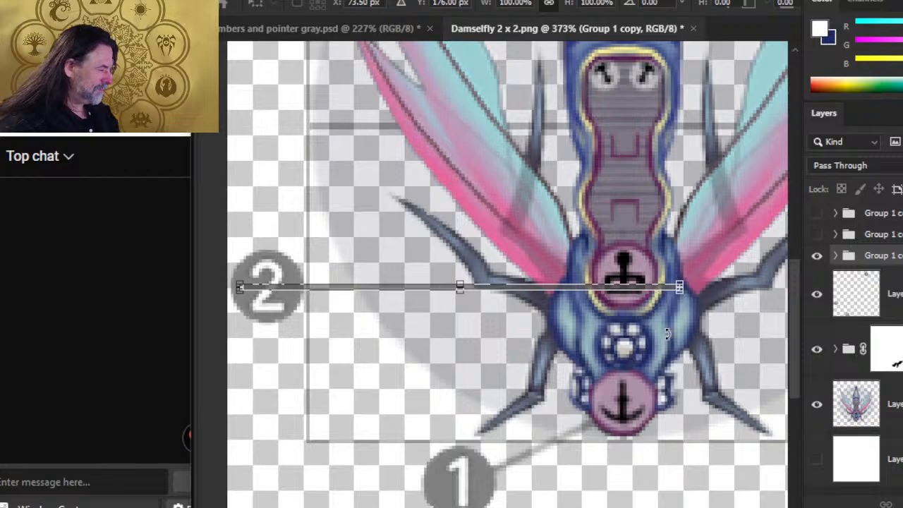
drag(741, 298, 727, 280)
key(Up)
key(Up)
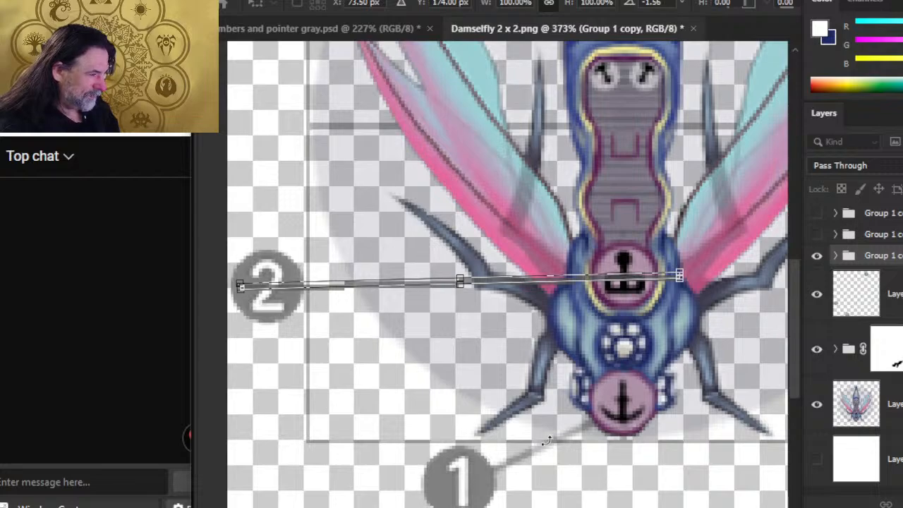
key(Return)
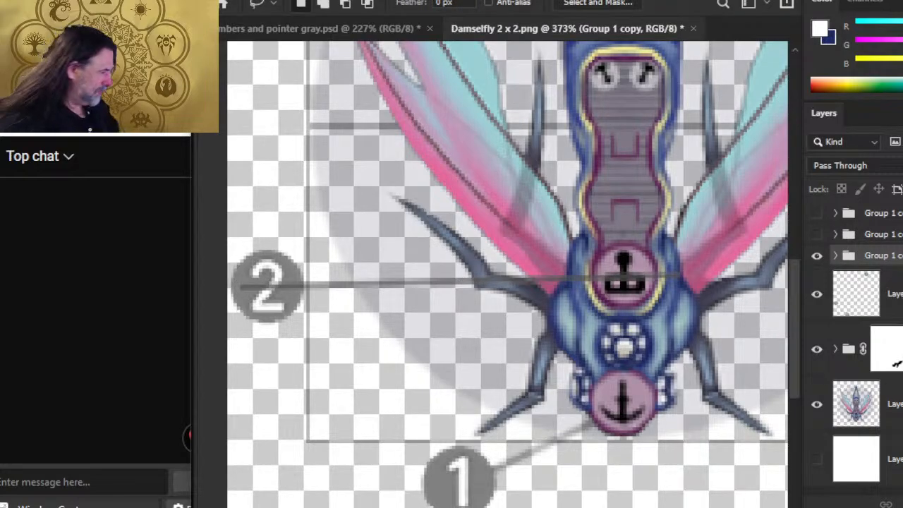
Step: Place marker 2's pointer line beneath the numbers layer and combine both pointer groups in a new group carrying the existing mask
key(ctrl+bracketleft)
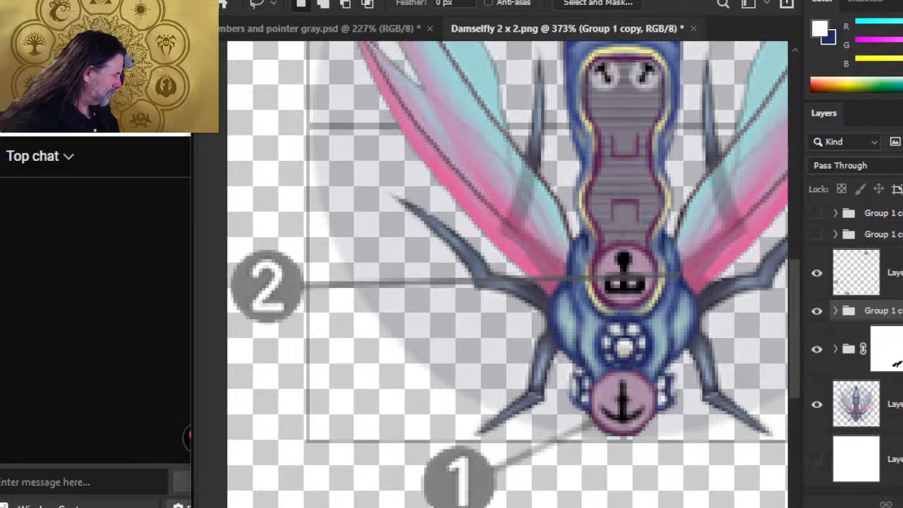
key(ctrl+g)
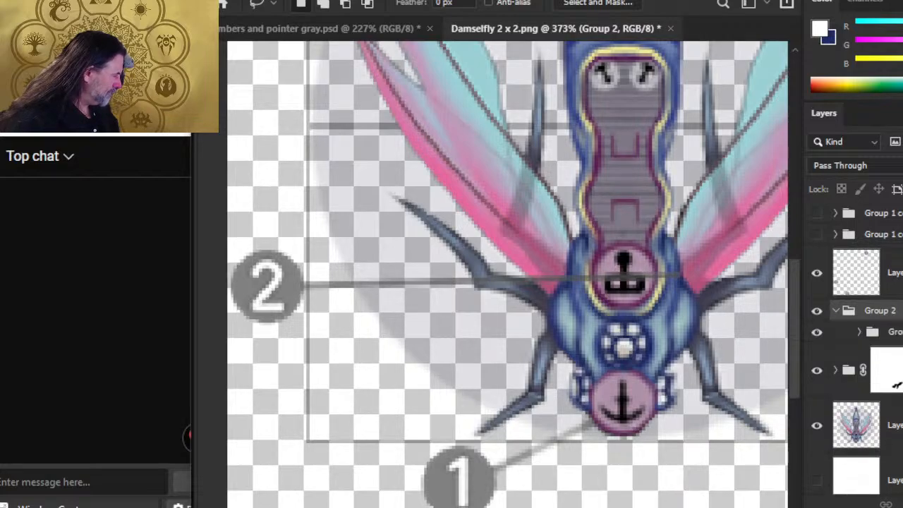
click(887, 370)
drag(890, 370, 898, 312)
click(896, 329)
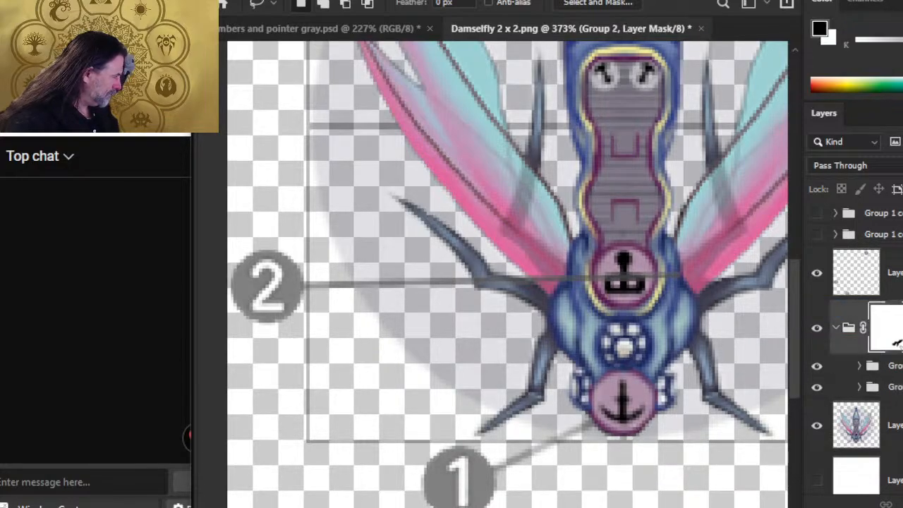
Step: Paint black on the group mask to hide marker 2's pointer line where it covers the joystick icon
key(b)
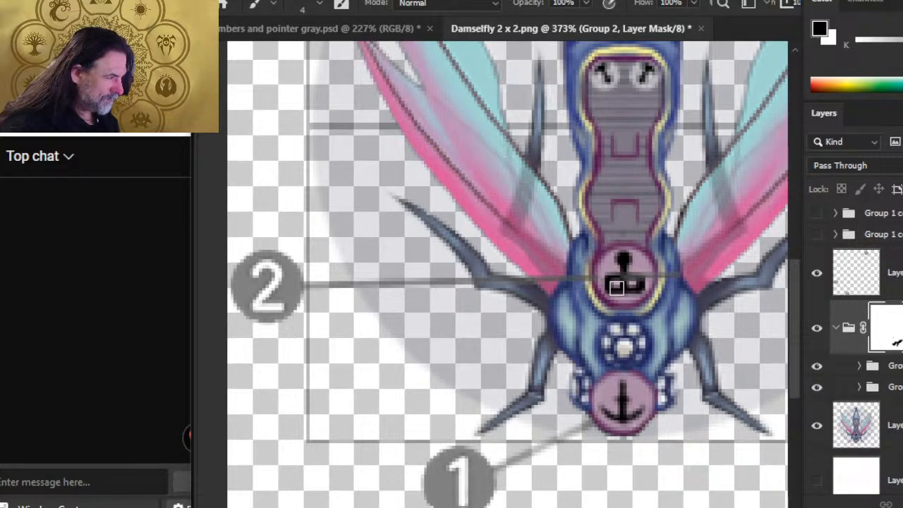
drag(620, 278, 658, 276)
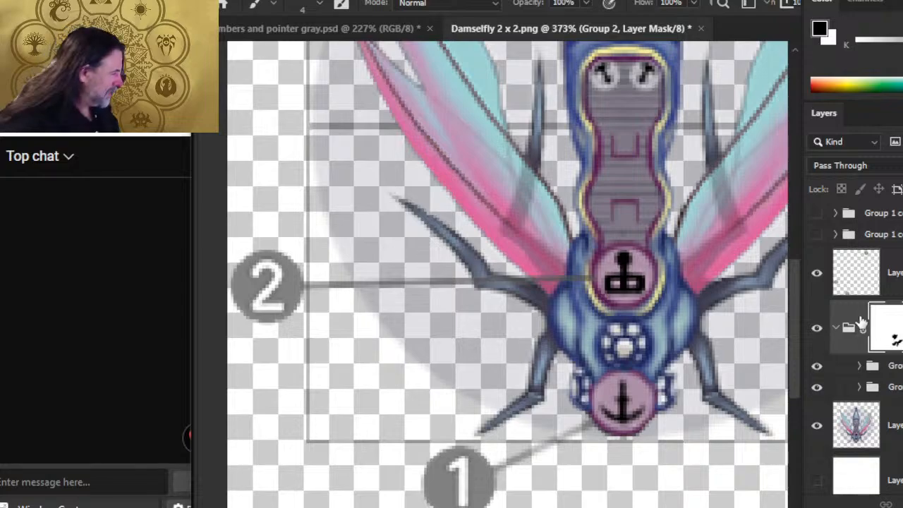
Step: Erase marker 2's dark line over the leg, wing and body on Layer 4, and trim the light line beside the marker on Layer 3
click(858, 365)
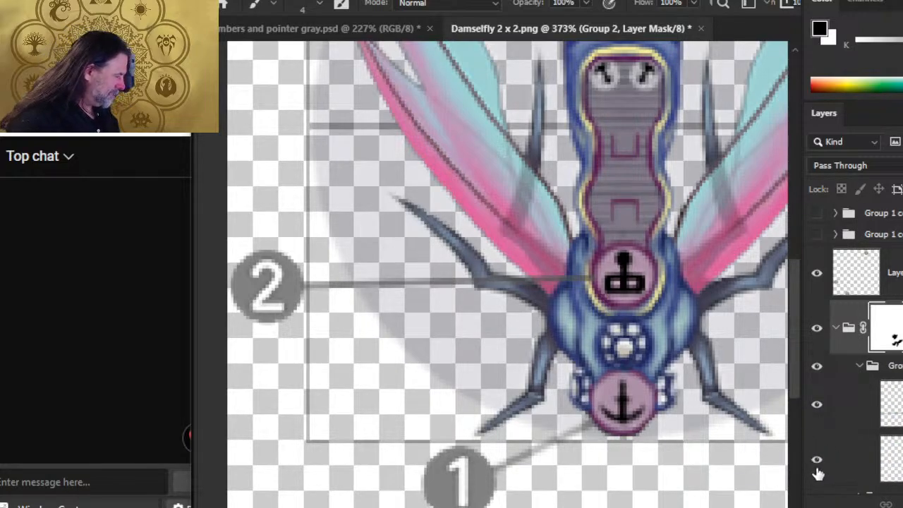
click(817, 464)
click(819, 464)
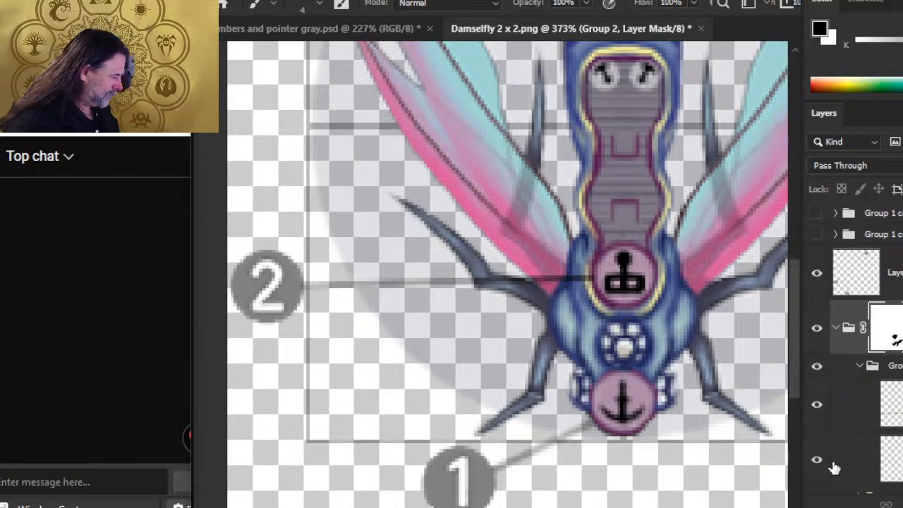
click(860, 470)
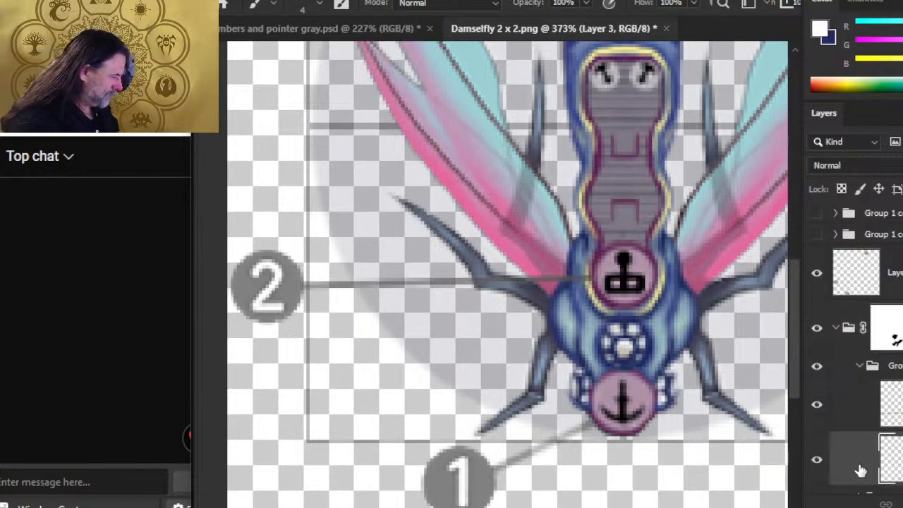
click(859, 415)
key(e)
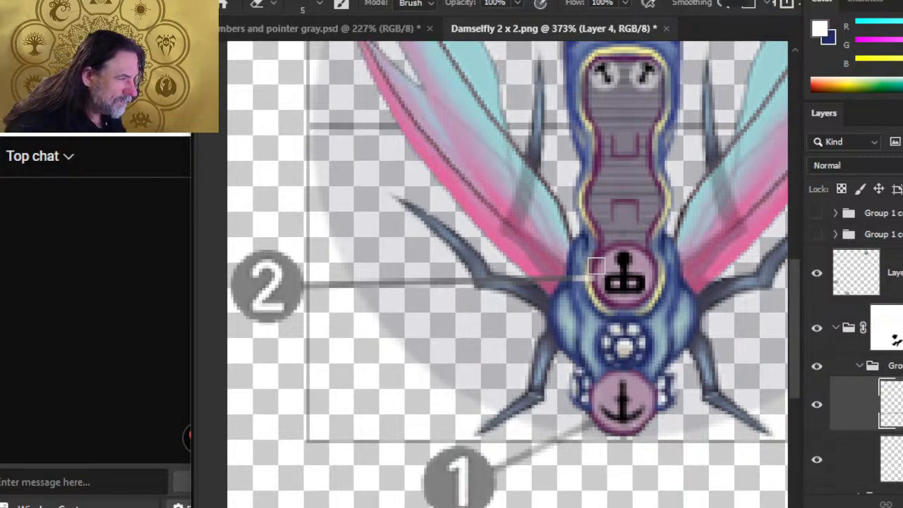
drag(519, 284, 541, 284)
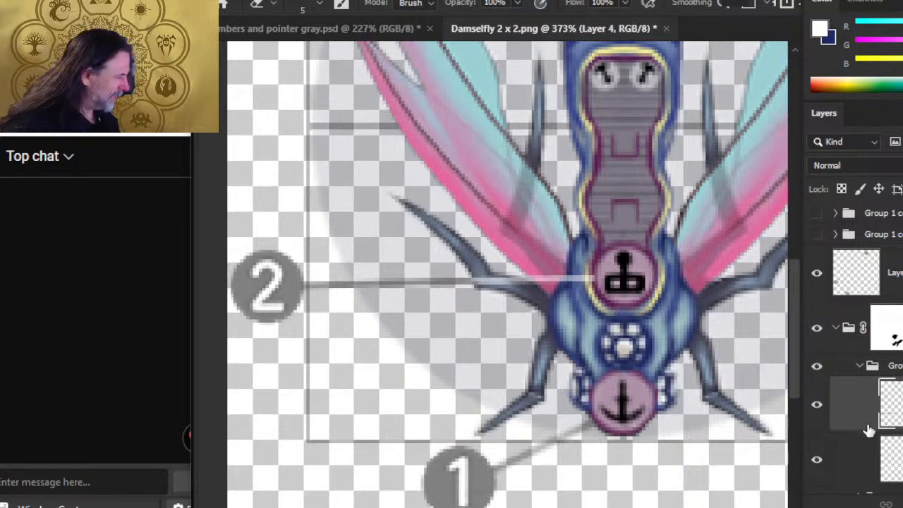
click(850, 459)
drag(304, 273, 358, 273)
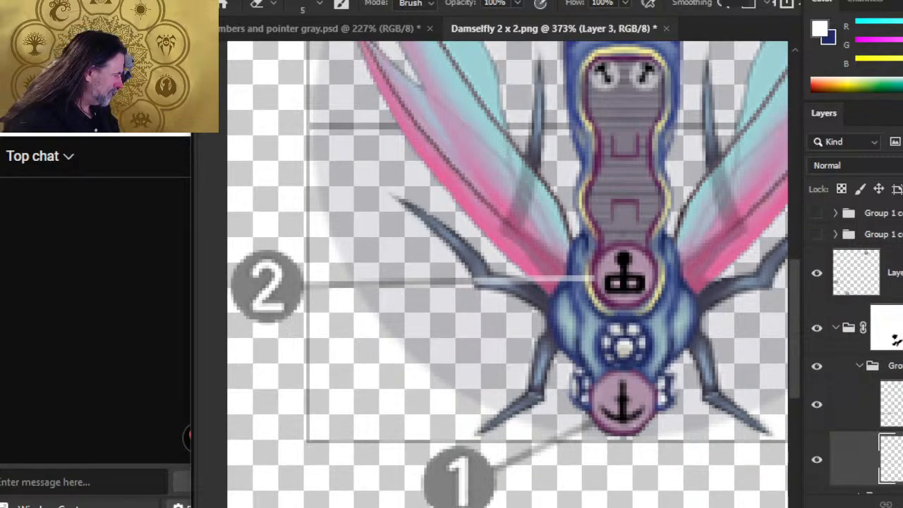
Step: Show the white background layer and examine marker 2's pointer line against it at overview and close range
scroll(857, 462, down, 3)
click(817, 467)
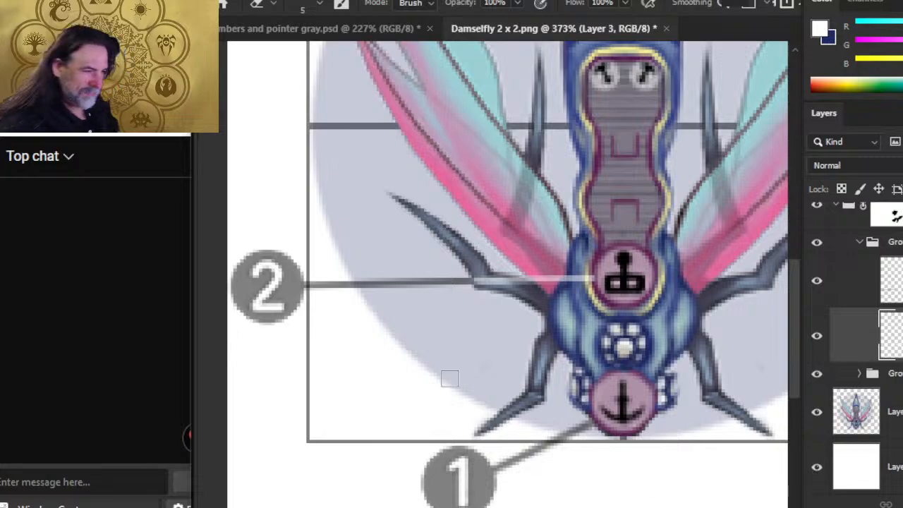
key(z)
mouse_move(540, 352)
mouse_down()
mouse_move(446, 363)
mouse_move(455, 368)
mouse_up()
drag(474, 402, 397, 436)
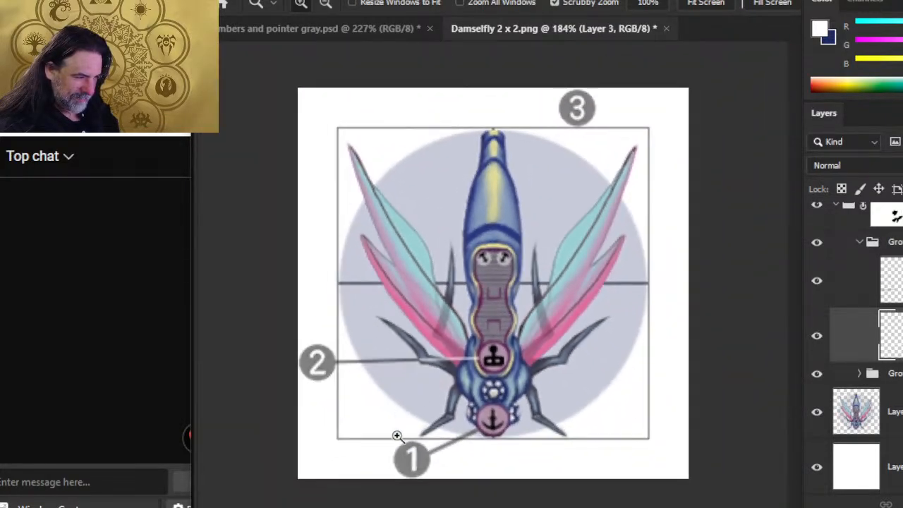
drag(479, 375, 504, 415)
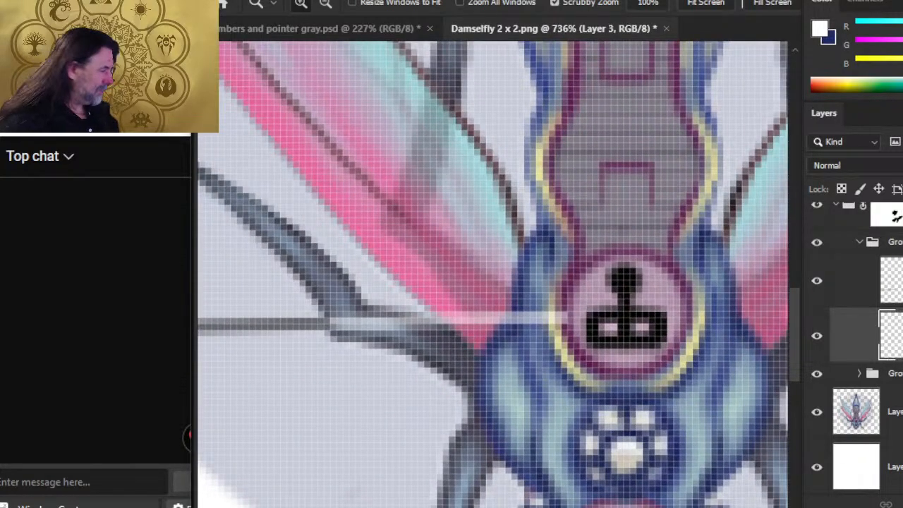
Step: Compare marker 2's dark and light line layers, and erase more of the dark line where it meets the leg
click(891, 215)
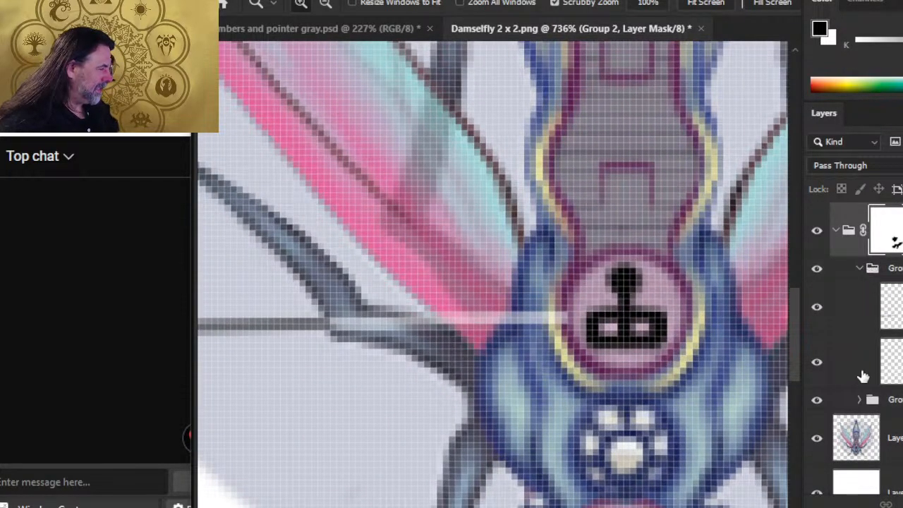
key(ctrl+2)
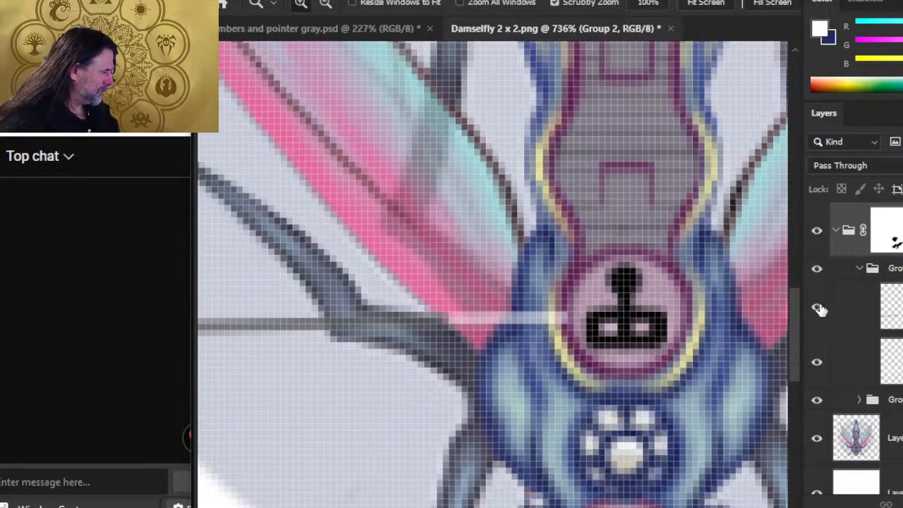
click(817, 363)
click(816, 363)
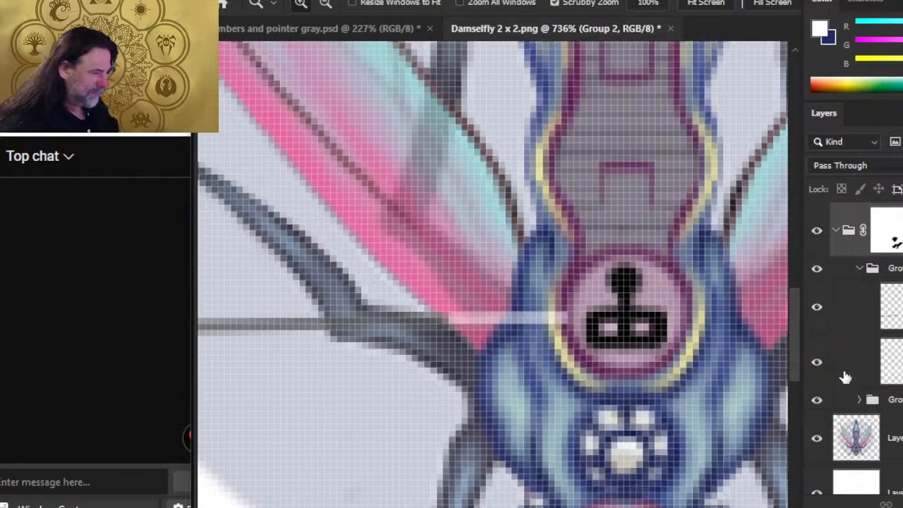
click(816, 308)
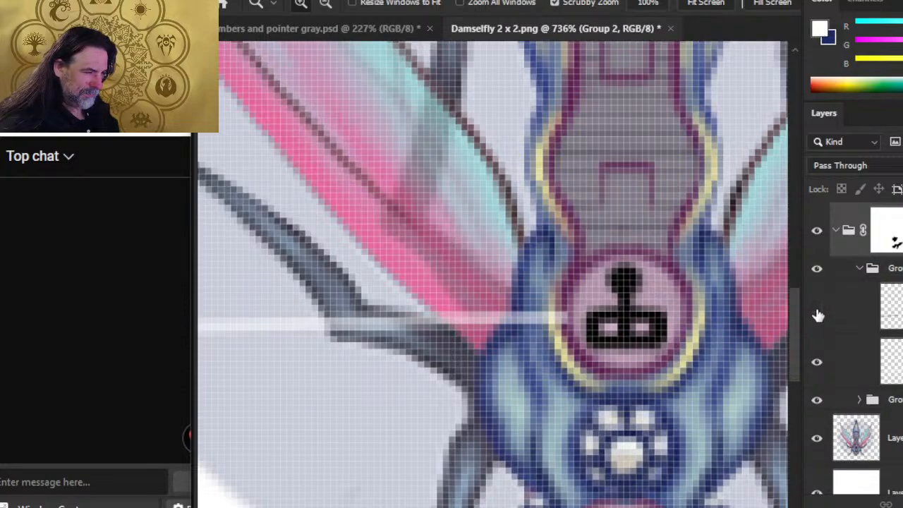
click(817, 311)
click(857, 322)
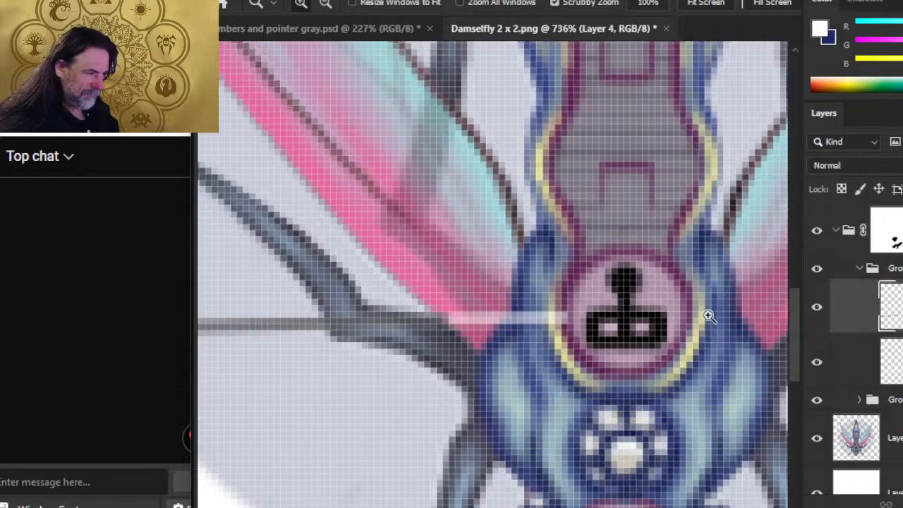
key(e)
drag(349, 317, 396, 322)
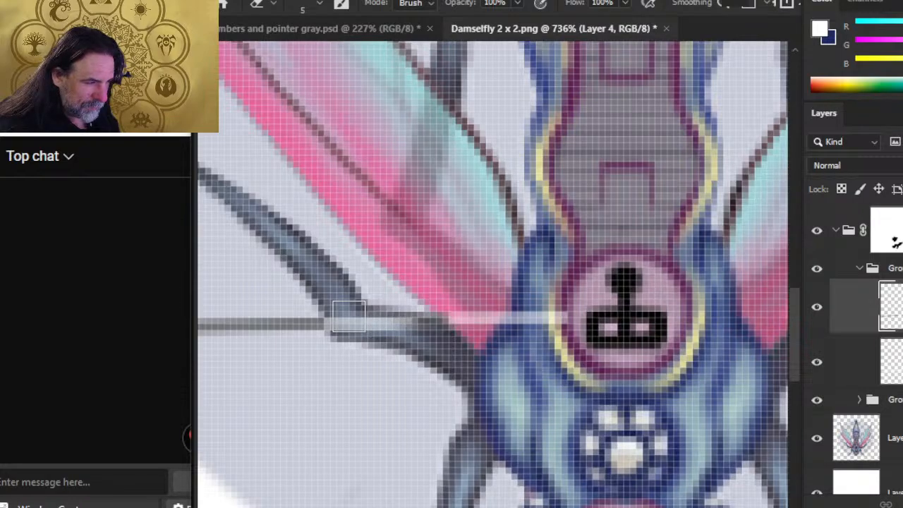
key(z)
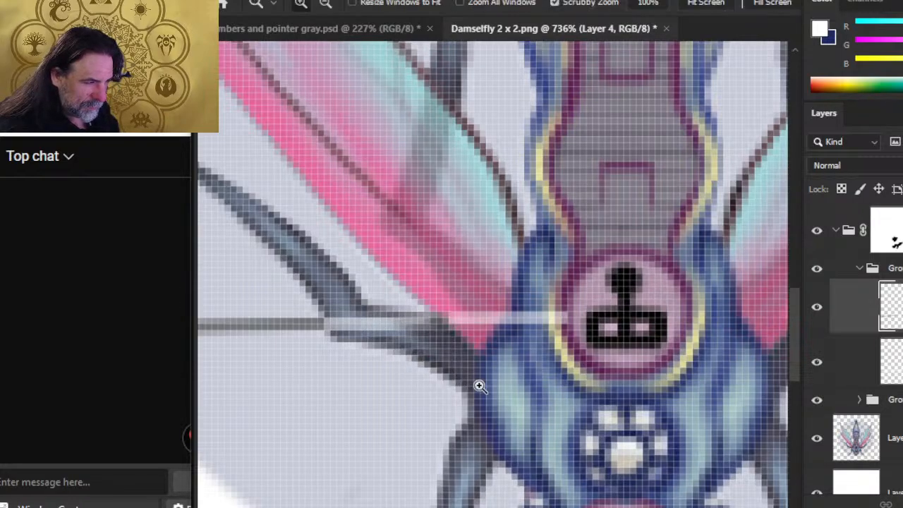
drag(470, 382, 412, 383)
drag(459, 443, 424, 442)
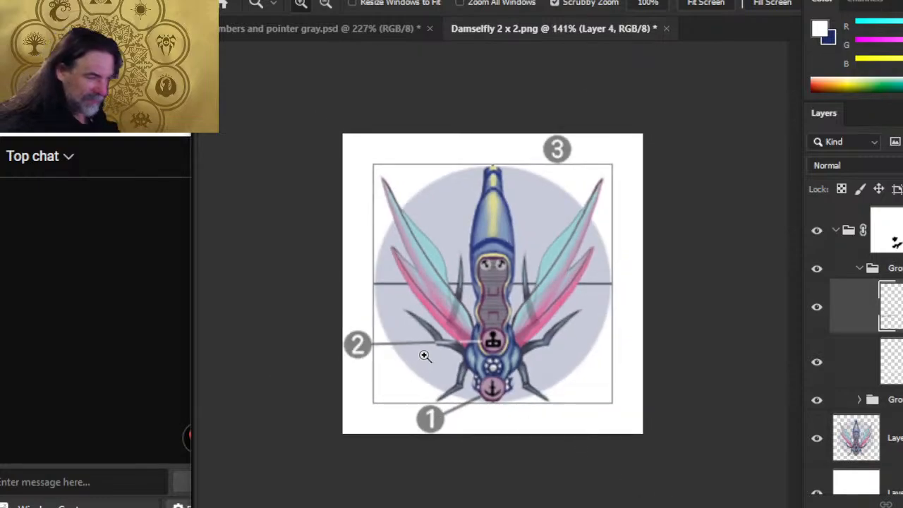
Step: Erase the end of marker 1's dark pointer line on Group 1's Layer 4 where it reaches the anchor icon
key(e)
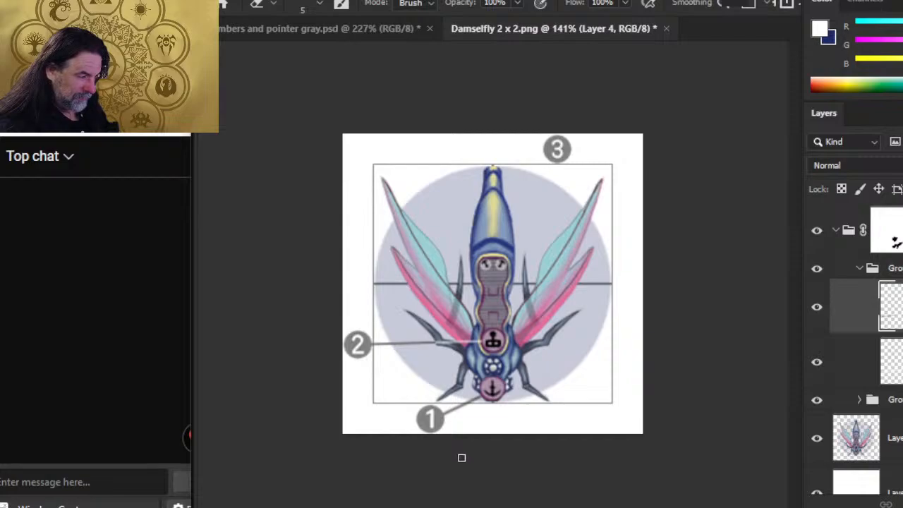
key(z)
drag(409, 369, 431, 423)
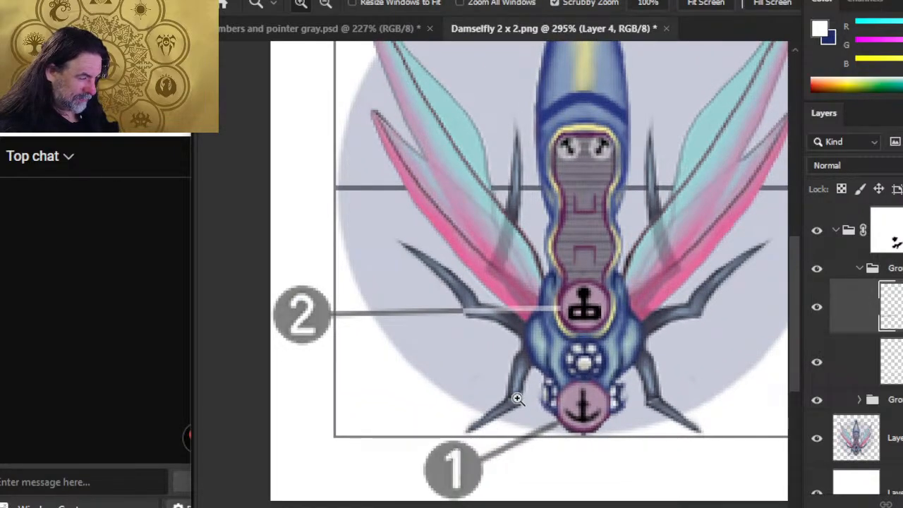
drag(537, 397, 537, 397)
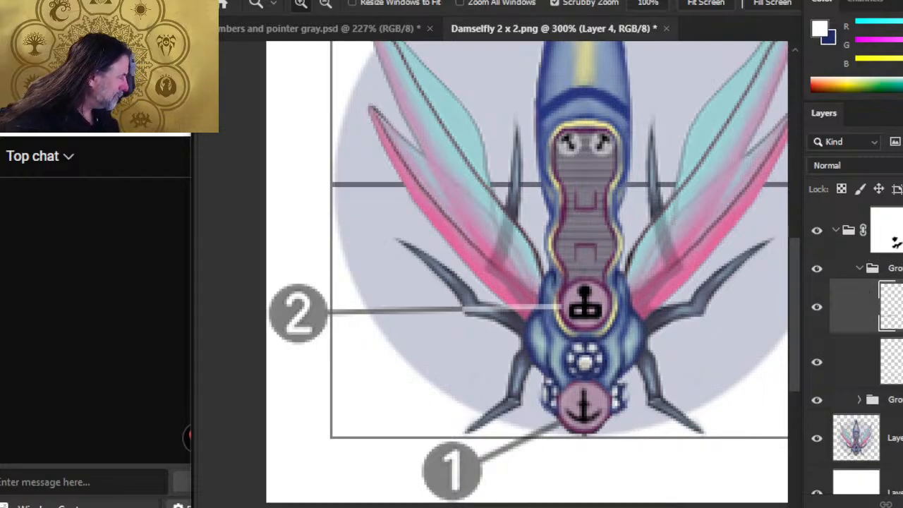
click(888, 230)
key(b)
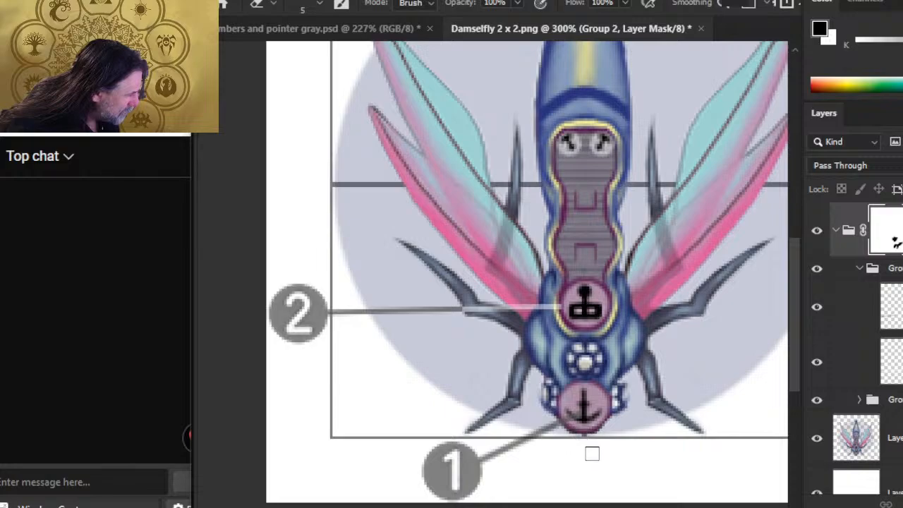
click(860, 269)
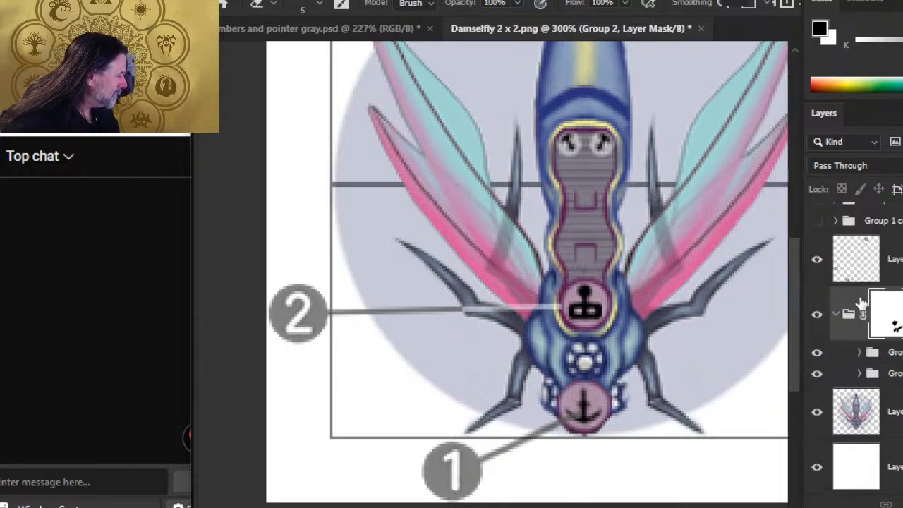
click(862, 377)
click(860, 373)
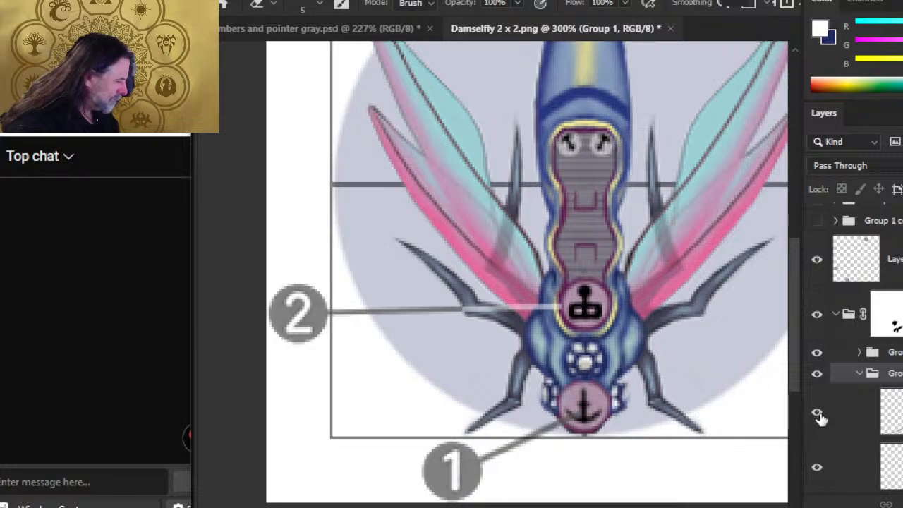
click(817, 417)
click(852, 427)
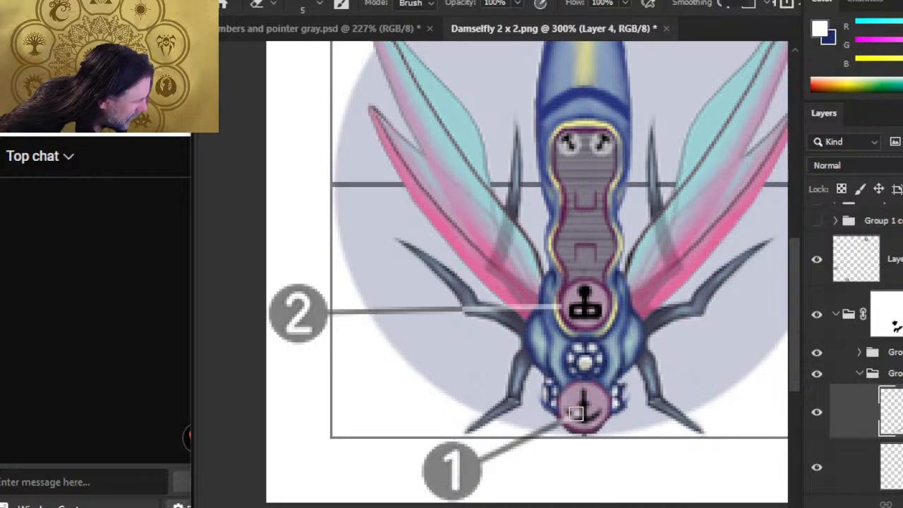
Step: Paint black on the Group 2 mask to hide marker 1's pointer line where it overlaps the anchor icon
click(895, 321)
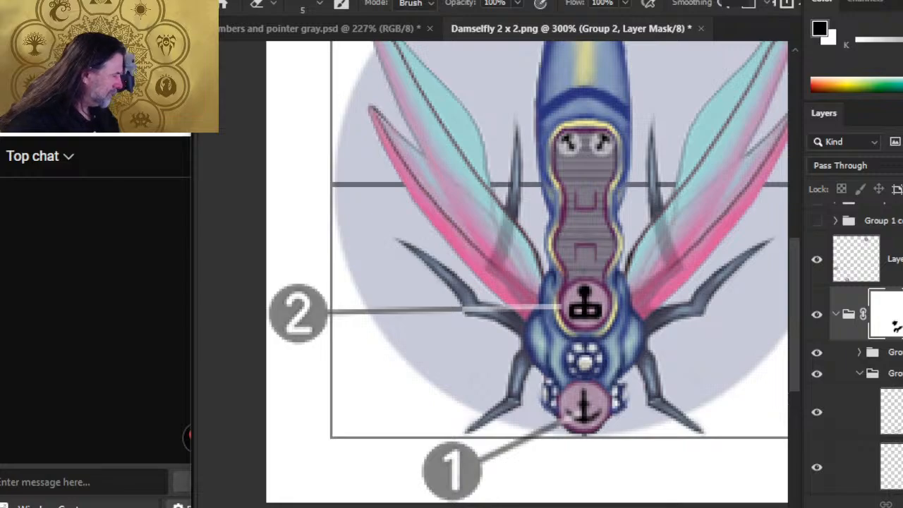
click(860, 373)
key(b)
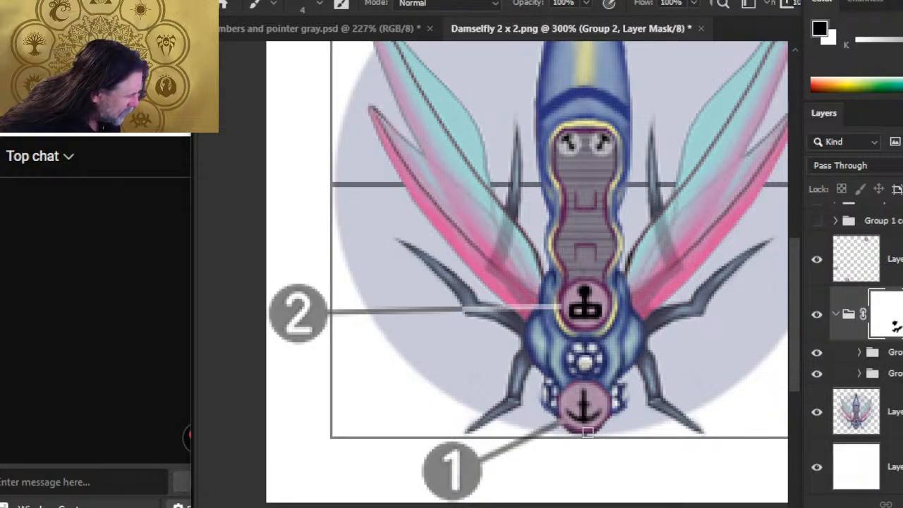
key(e)
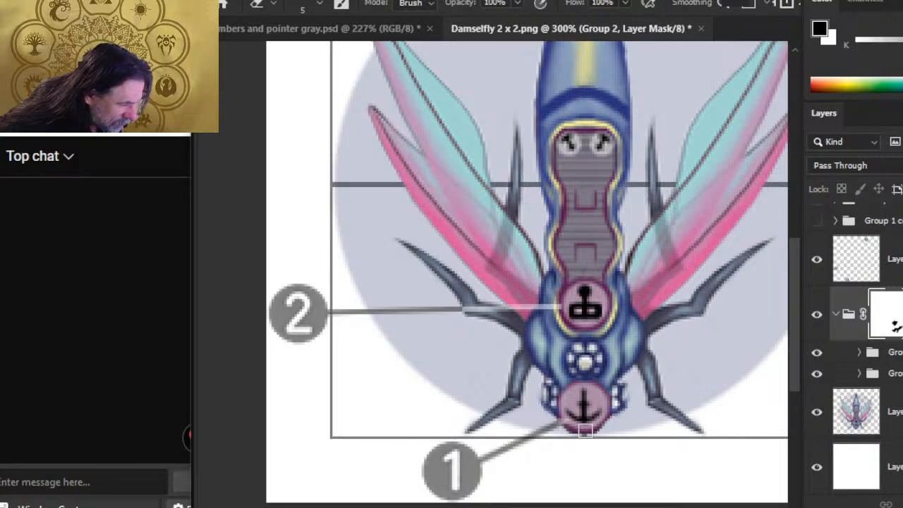
key(b)
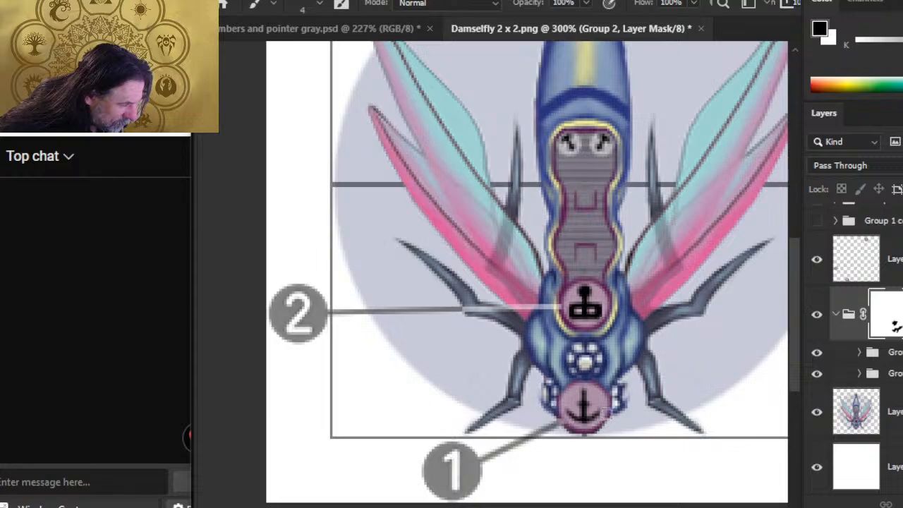
key(z)
drag(633, 431, 623, 481)
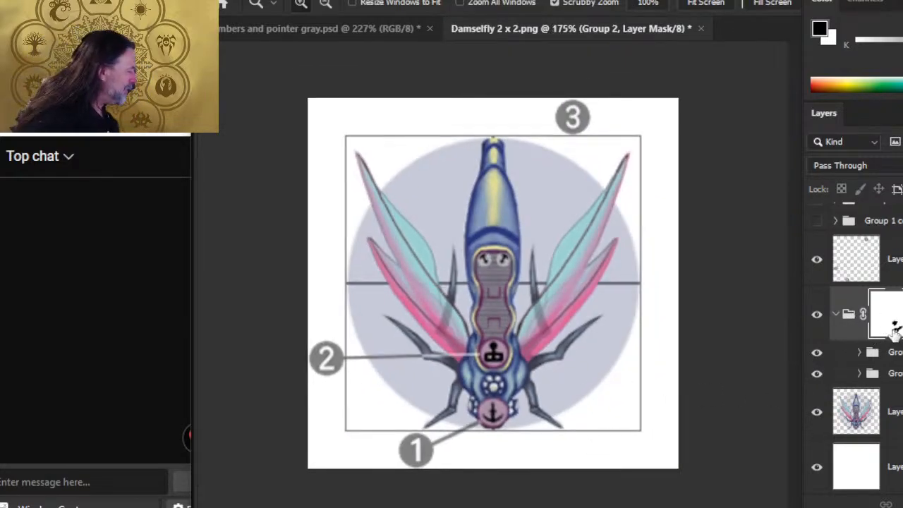
Step: Show the two hidden Group 1 copies and move their pointer lines together up across the Damselfly's tail
scroll(856, 349, up, 1)
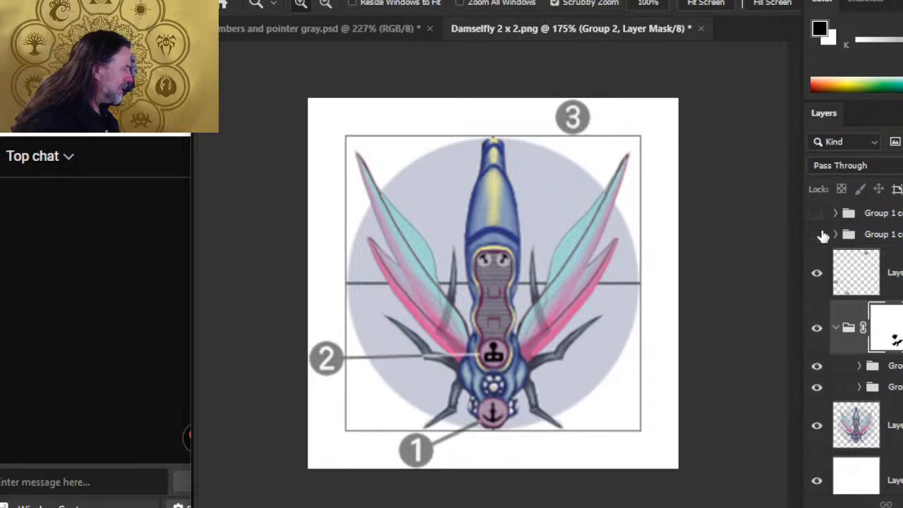
click(817, 235)
click(817, 213)
click(879, 233)
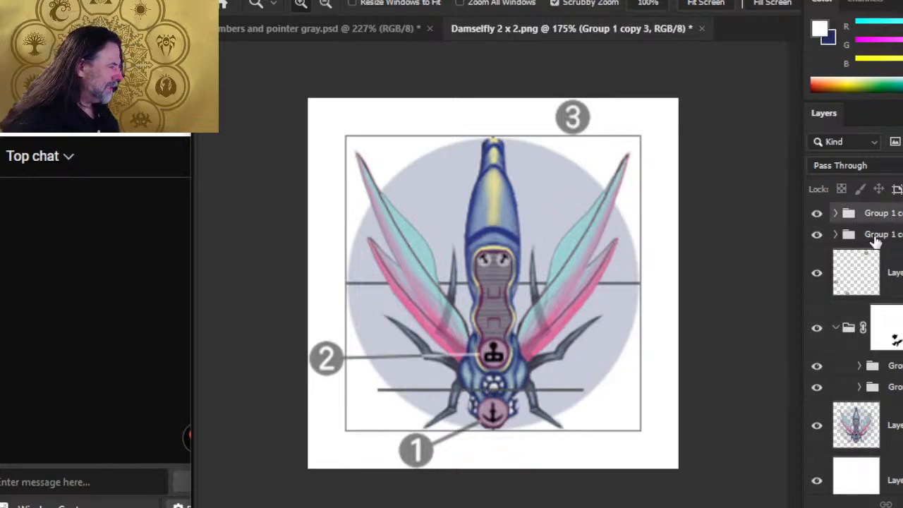
key(v)
drag(564, 443, 592, 267)
drag(632, 307, 627, 237)
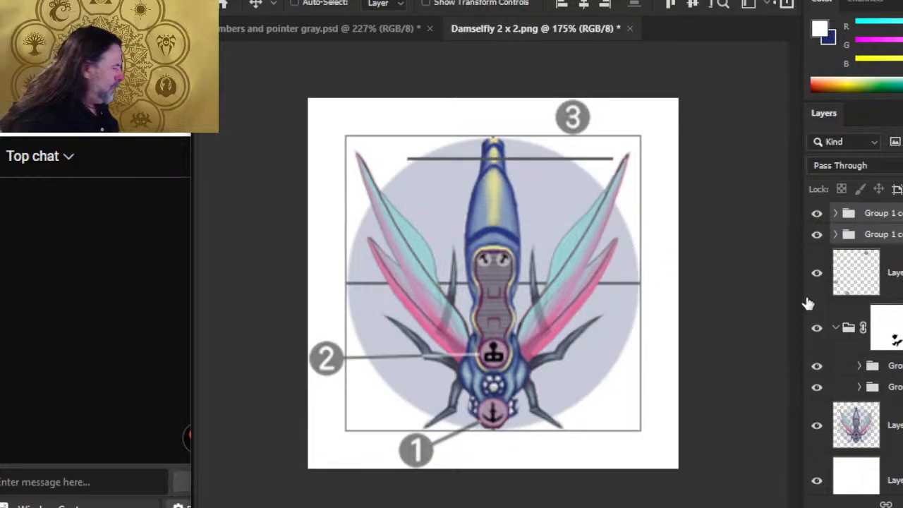
Step: Compare the dark and light line layers inside Group 1 copy 2 by toggling their visibility with the other copy hidden
click(844, 240)
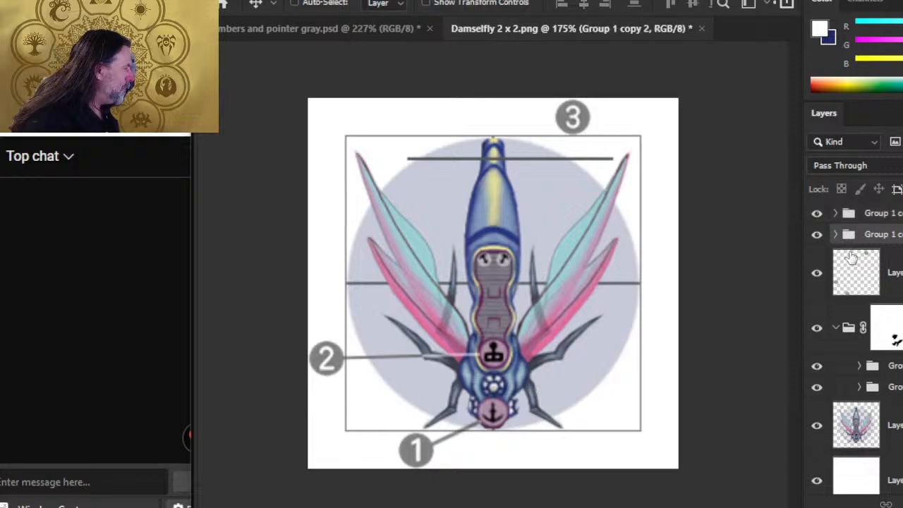
click(835, 234)
click(886, 272)
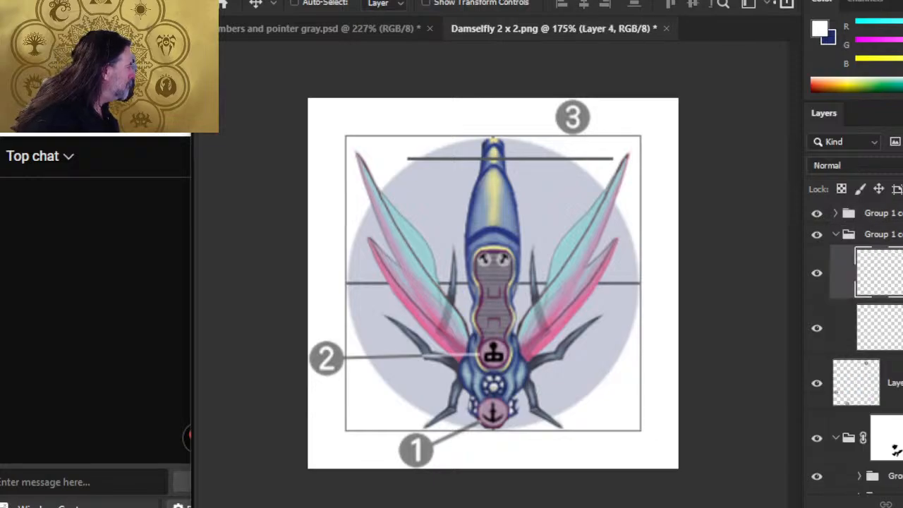
click(886, 327)
click(818, 274)
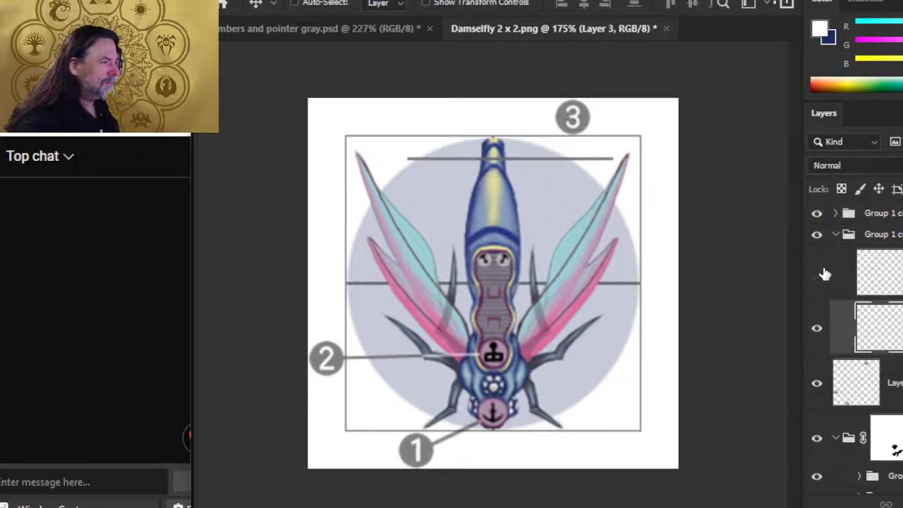
click(818, 275)
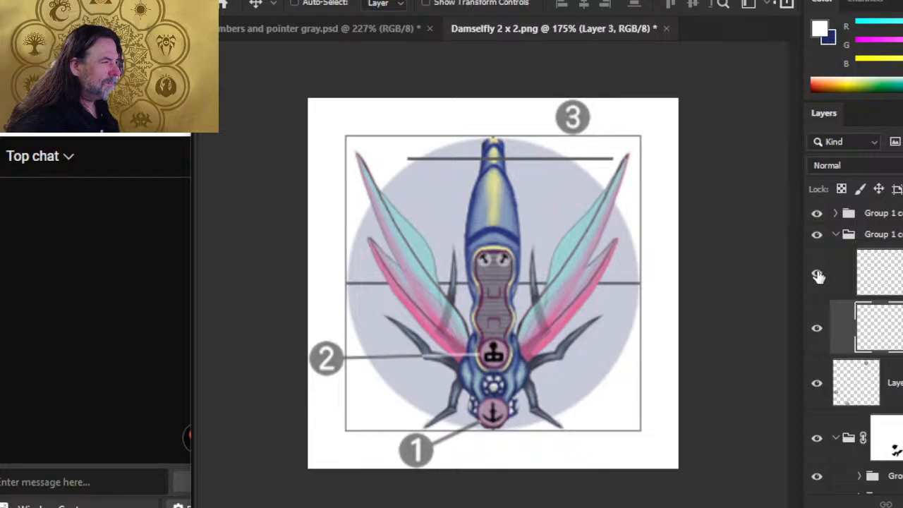
click(819, 273)
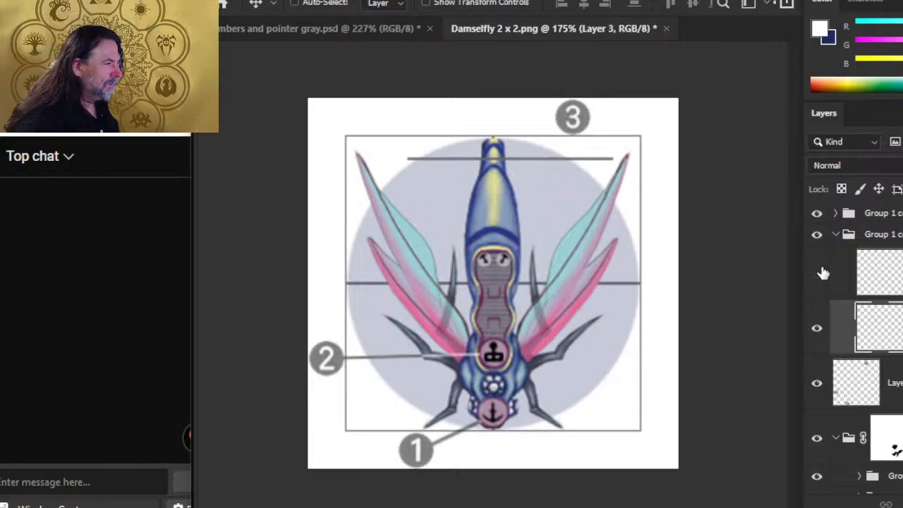
click(818, 330)
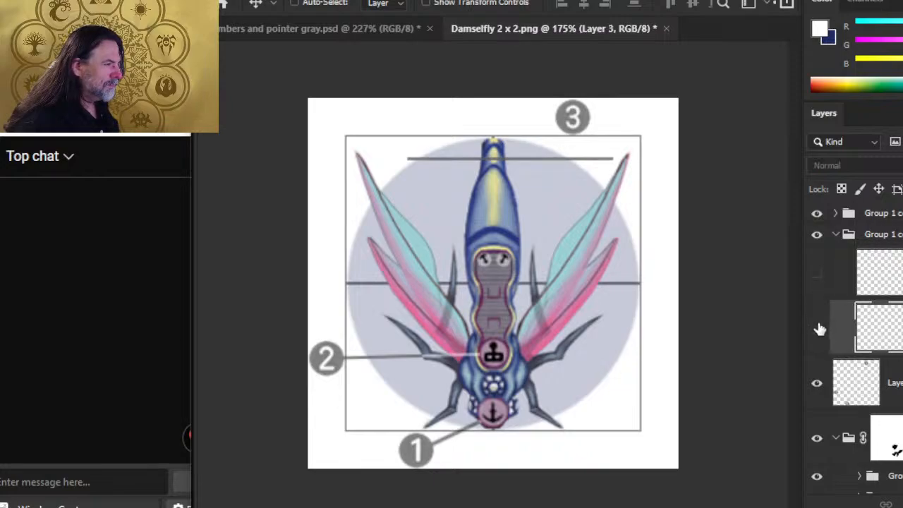
click(818, 330)
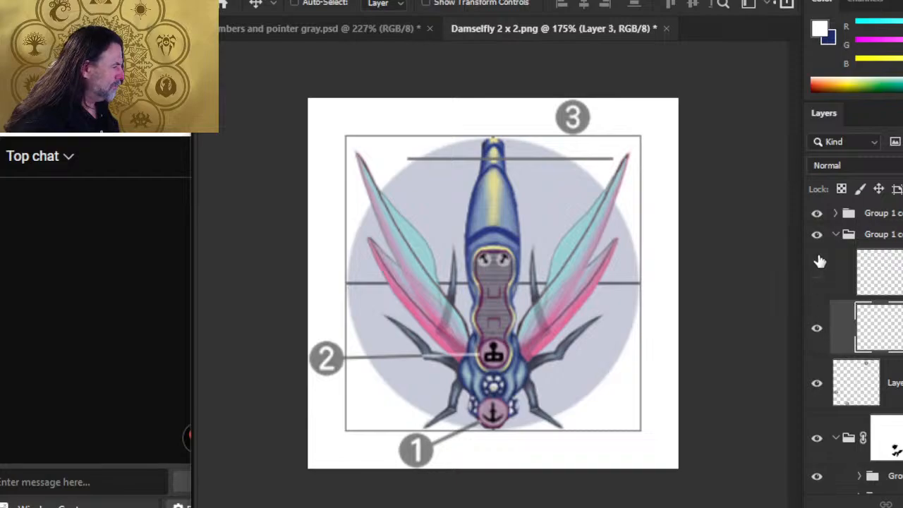
click(817, 214)
click(818, 275)
click(818, 330)
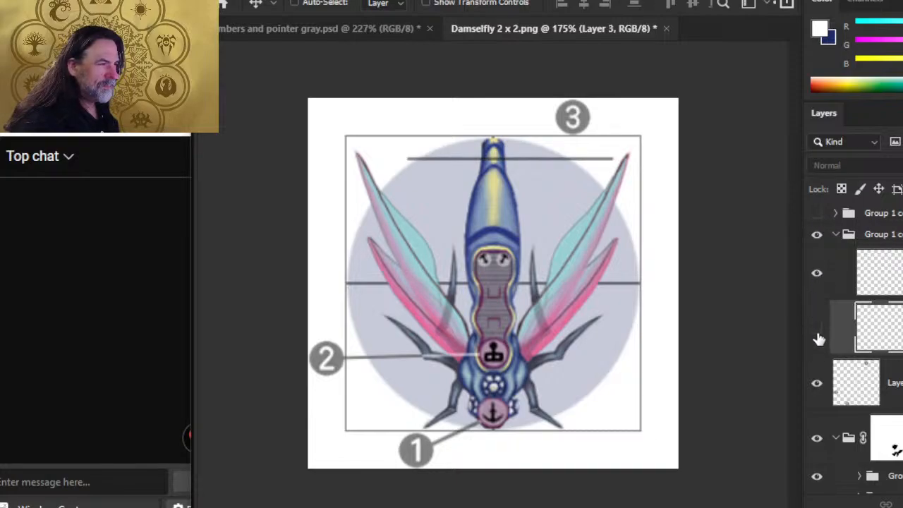
click(818, 328)
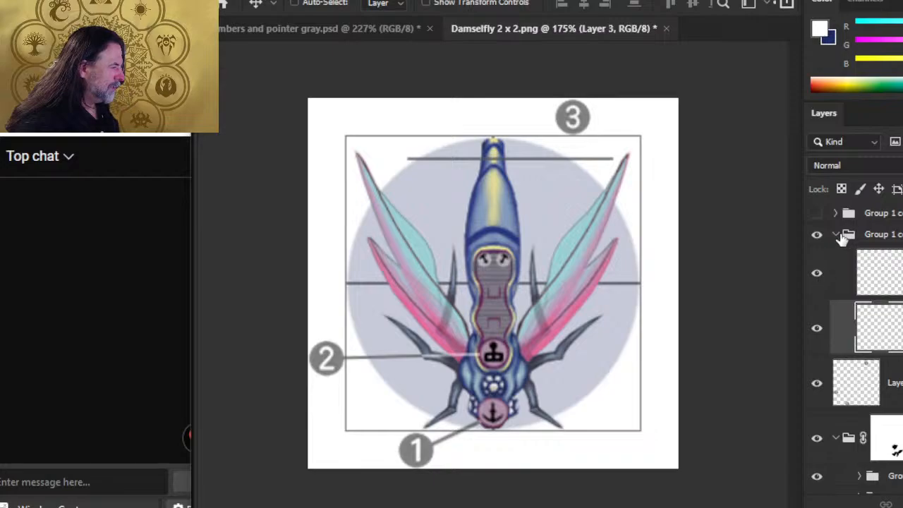
click(836, 235)
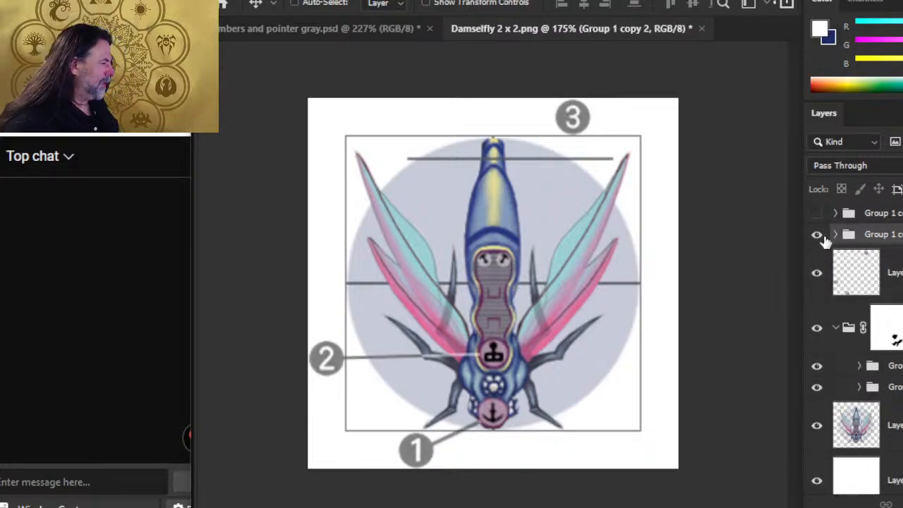
Step: Show both Group 1 copies, rotate them together about 40° counterclockwise, and move the line down and right across the body toward marker 3
click(816, 213)
click(900, 217)
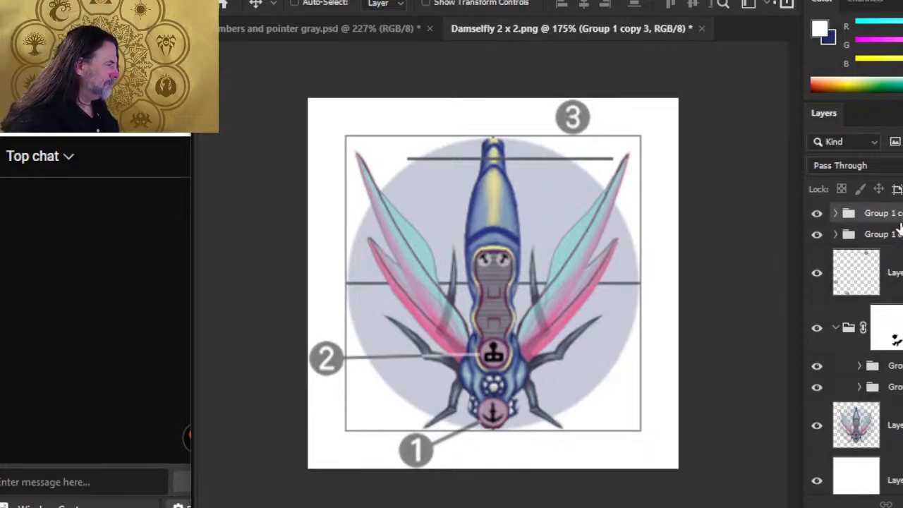
ctrl+click(897, 236)
key(l)
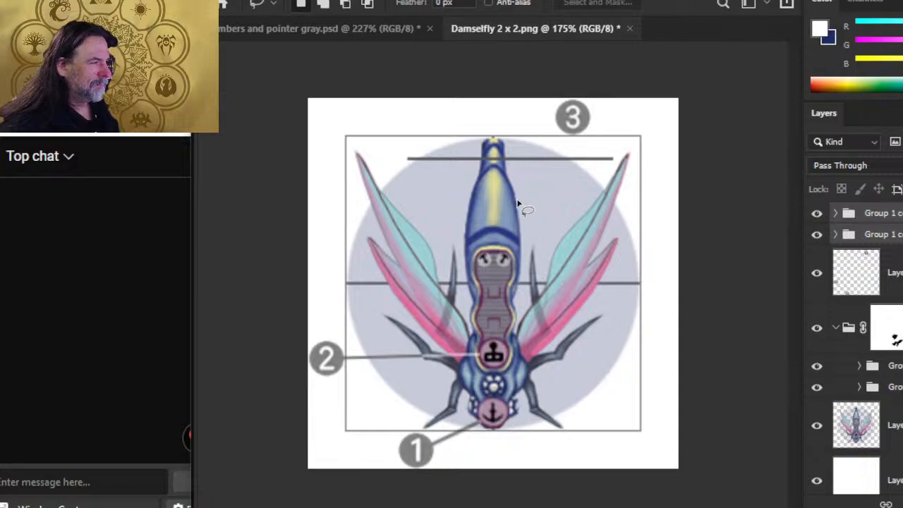
right_click(518, 204)
click(621, 351)
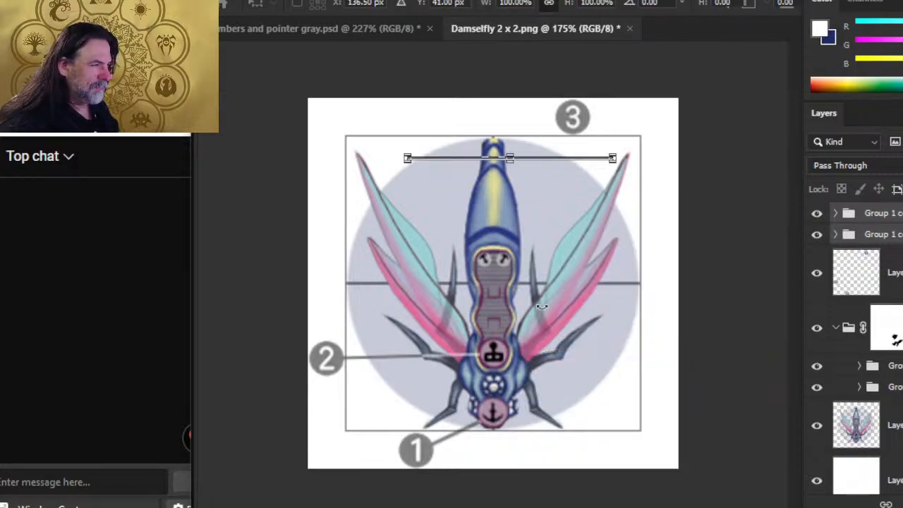
mouse_move(465, 265)
mouse_down()
mouse_move(579, 309)
mouse_move(568, 318)
mouse_up()
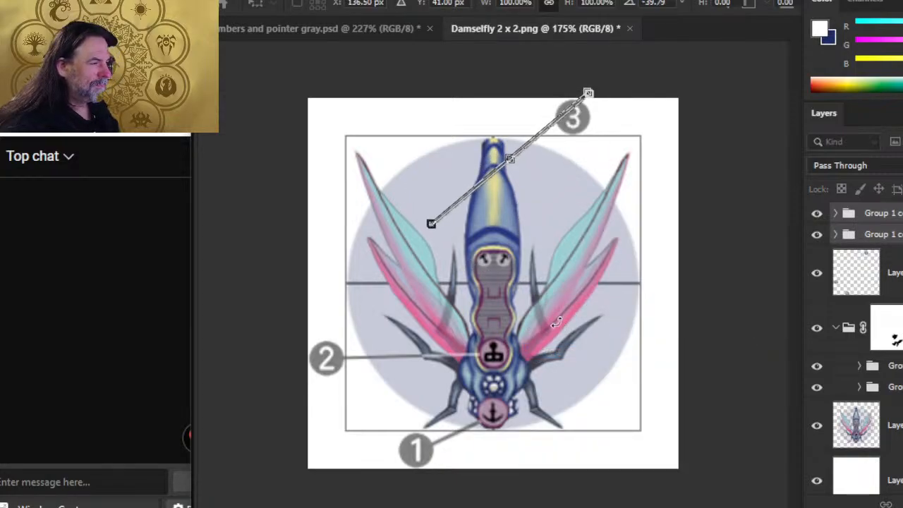
key(Return)
key(v)
drag(570, 280, 597, 321)
Step: Rotate both line groups about 17° further counterclockwise and move them so the line runs from marker 3 to the paired weapon icons
right_click(540, 238)
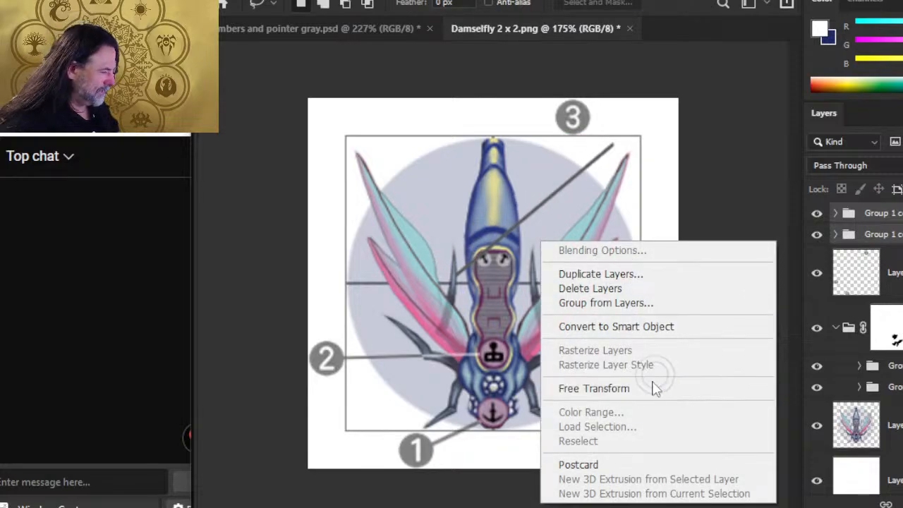
click(652, 385)
mouse_move(659, 379)
mouse_down()
mouse_move(687, 332)
mouse_move(677, 313)
mouse_up()
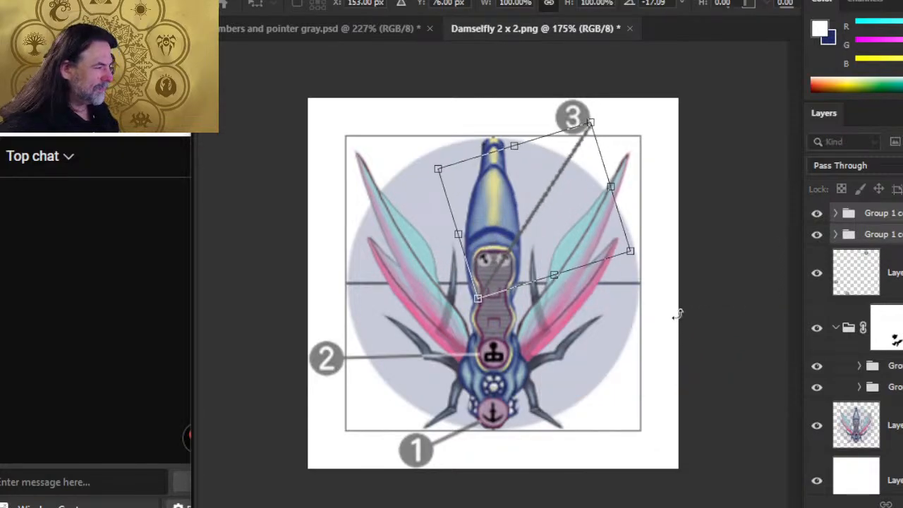
key(Return)
key(v)
drag(599, 367, 601, 355)
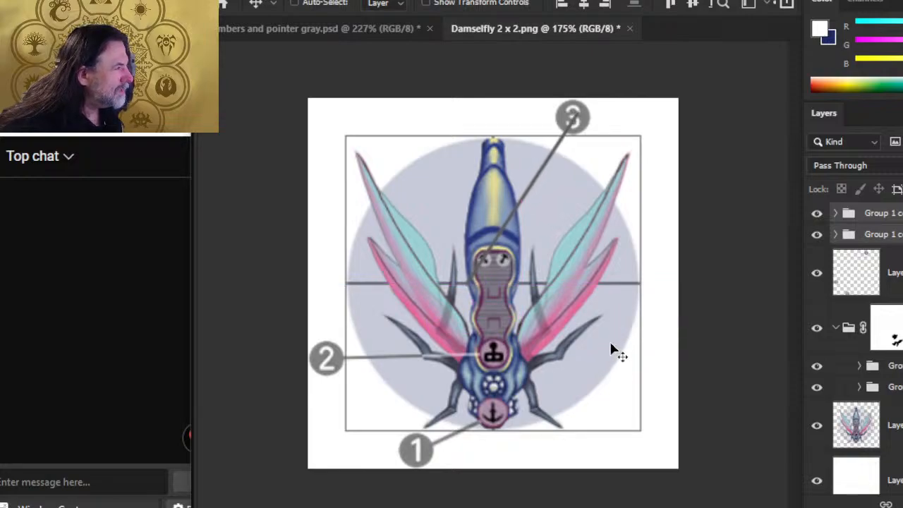
Step: Fine-tune the angle of marker 3's pointer line by rotating both groups about 1° counterclockwise
key(l)
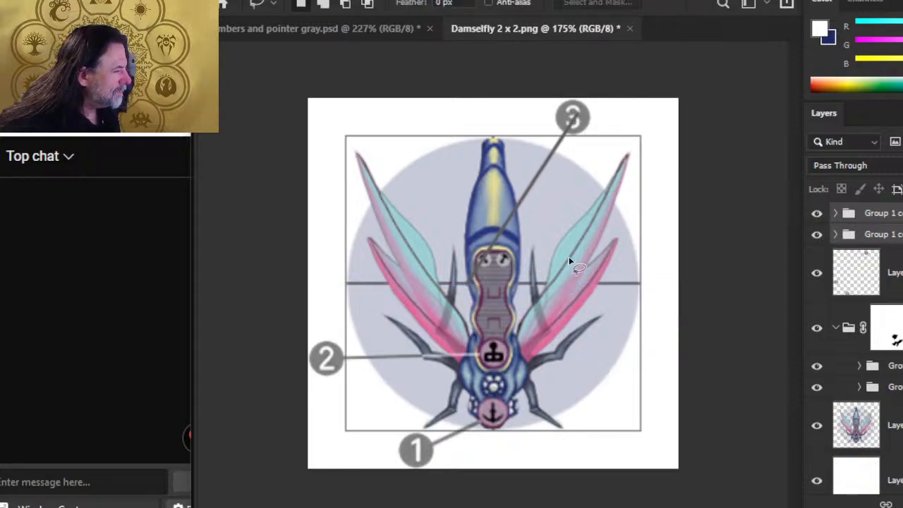
right_click(605, 305)
click(684, 431)
drag(661, 422, 666, 419)
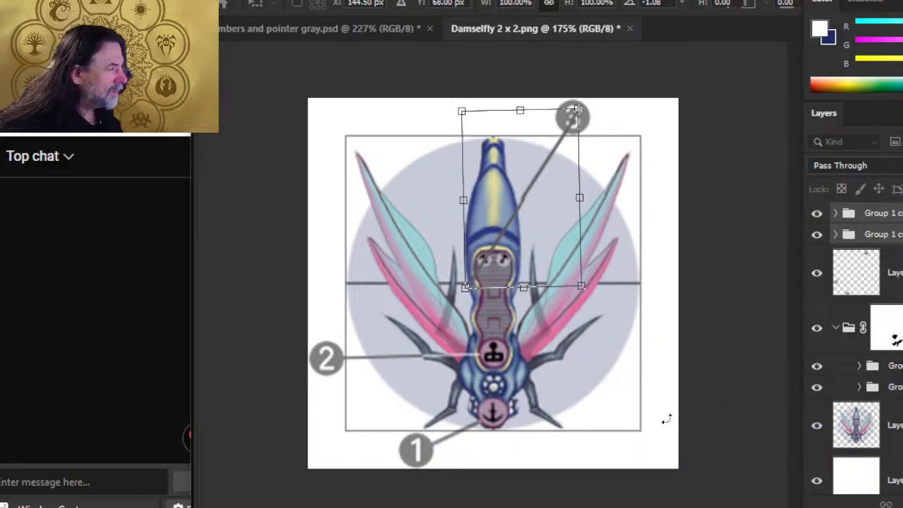
key(Return)
key(v)
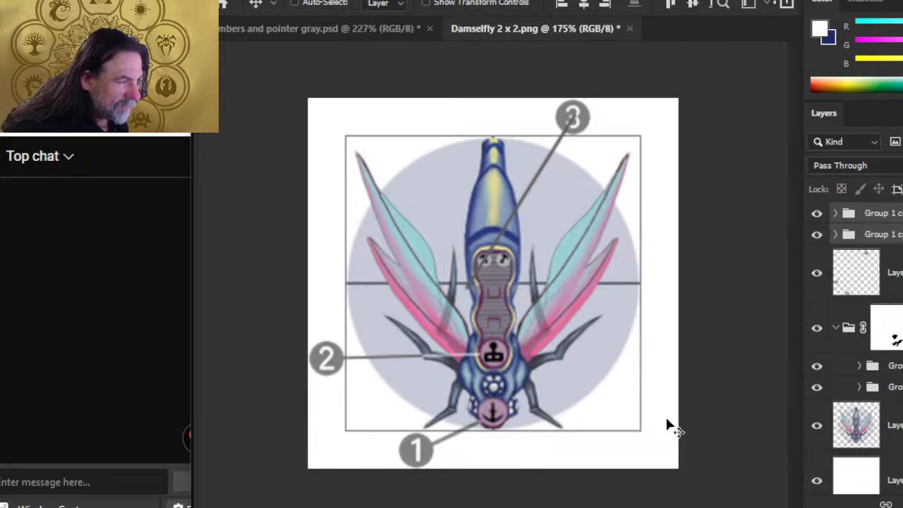
Step: Skew the line group Group 1 copy 2 by about 6° so its lower end shifts right from the other pointer line
key(z)
drag(466, 253, 546, 279)
drag(610, 341, 534, 317)
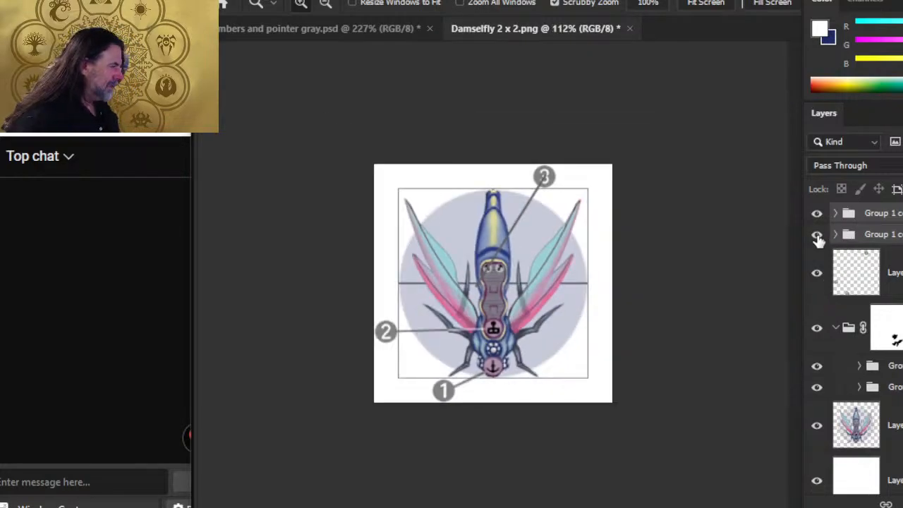
click(835, 234)
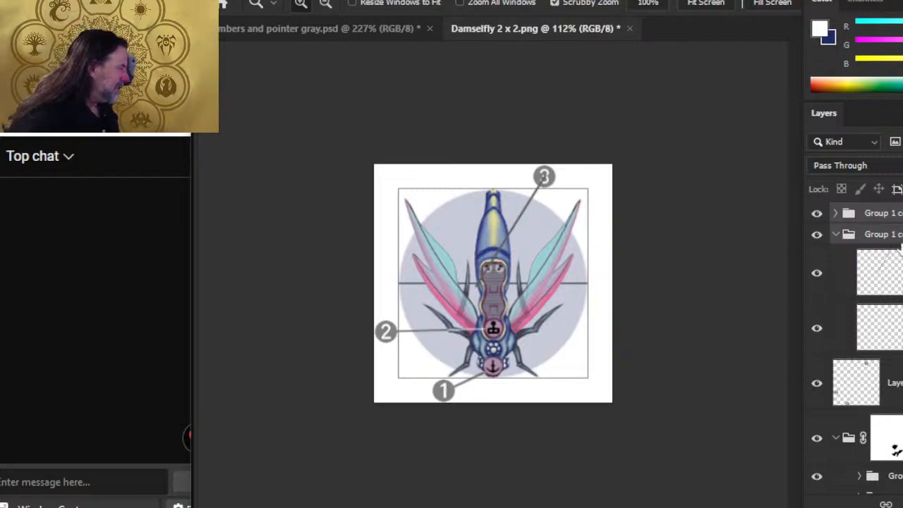
click(835, 234)
click(868, 234)
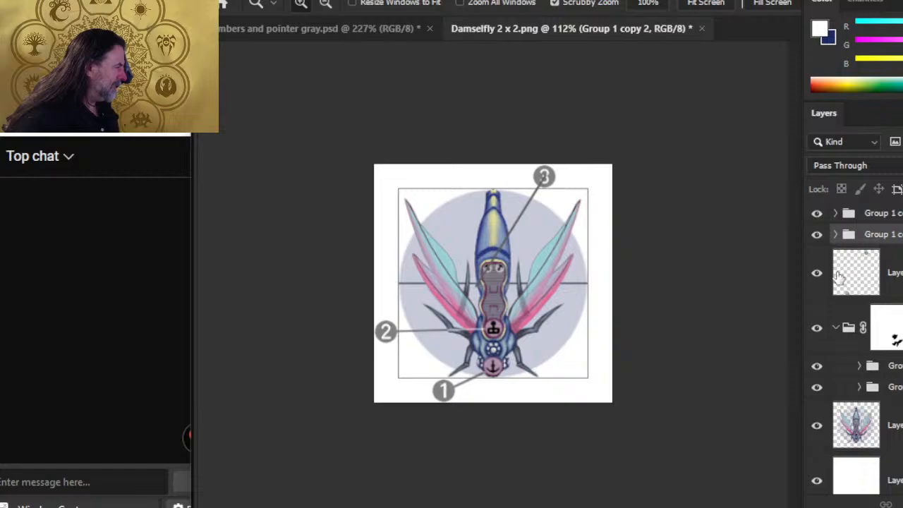
right_click(504, 274)
click(591, 424)
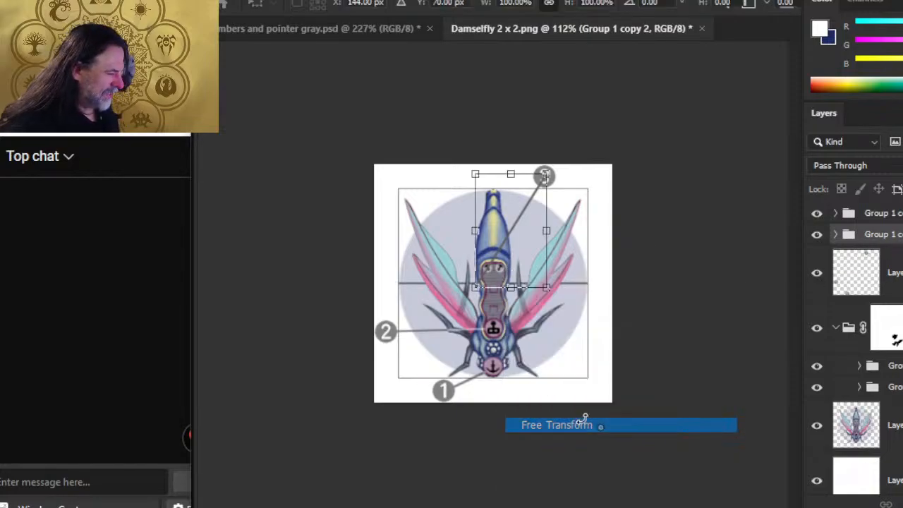
right_click(427, 251)
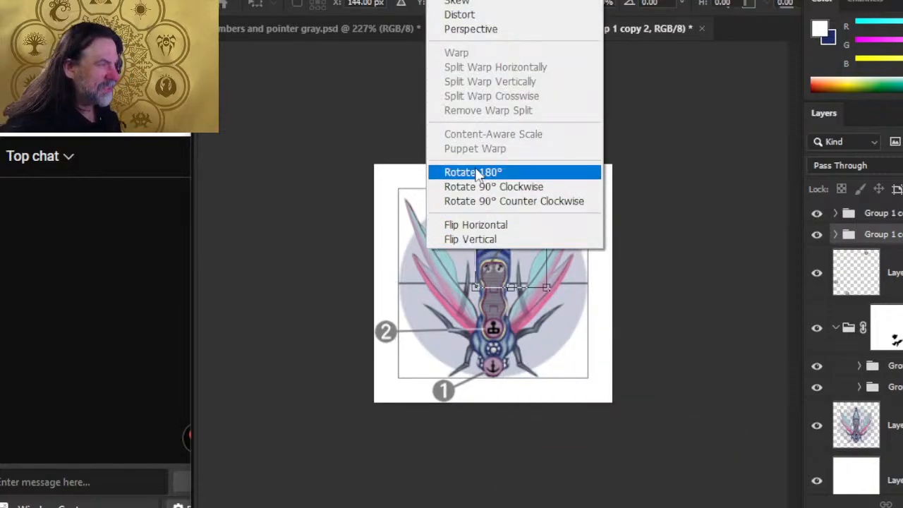
click(484, 14)
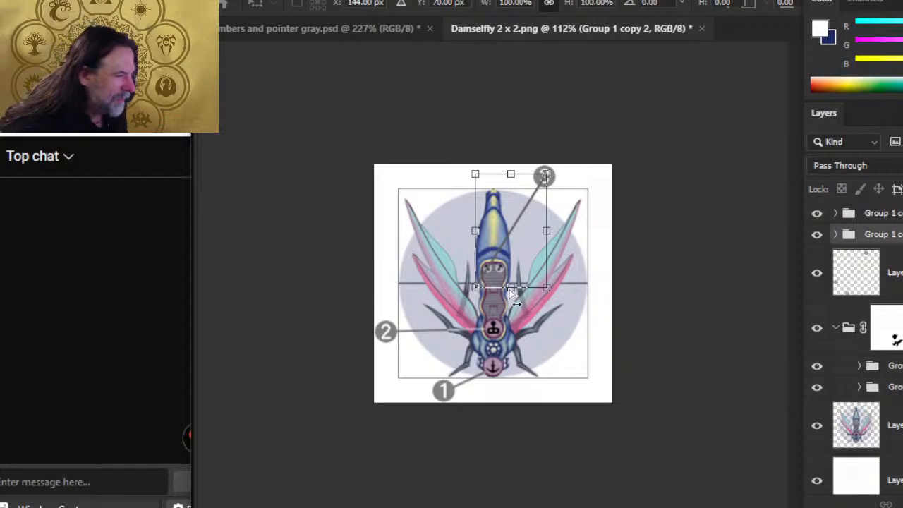
drag(519, 294, 522, 296)
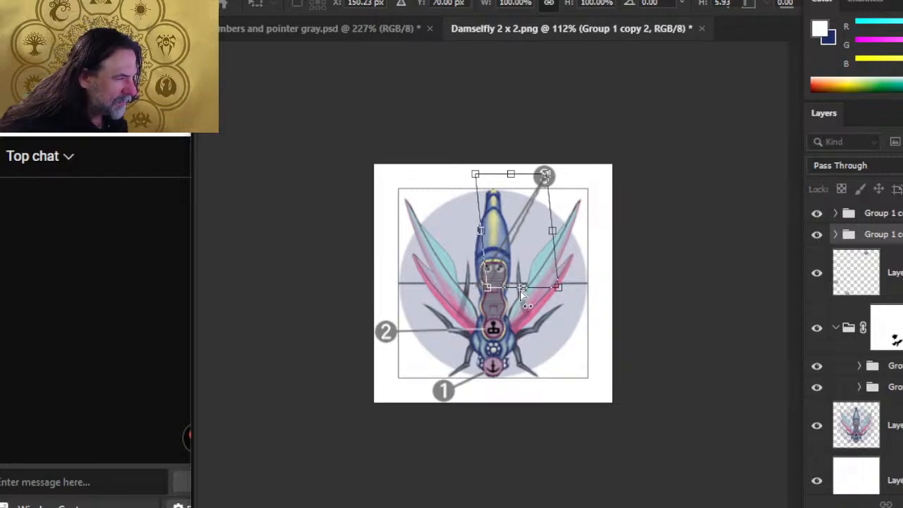
key(Return)
Step: Skew Group 1 copy 2 further right so its line reaches the right weapon icon
key(z)
drag(495, 252, 618, 302)
right_click(538, 357)
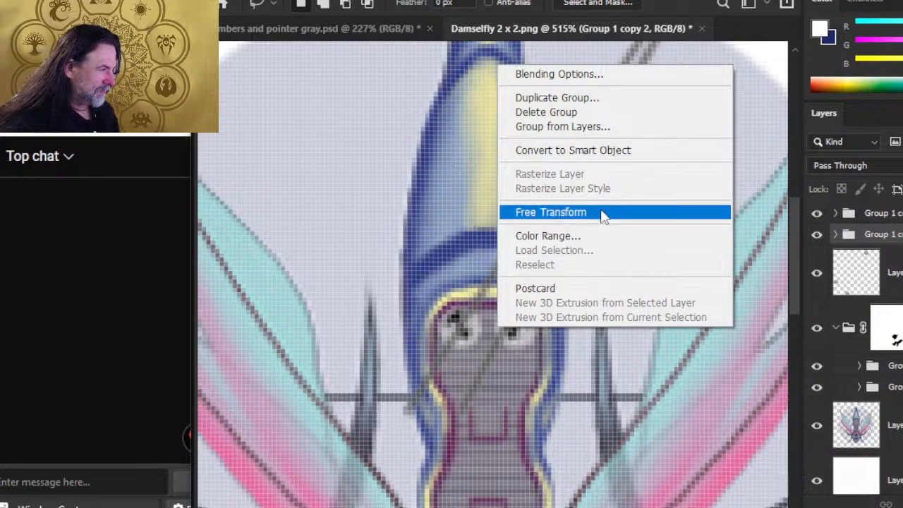
click(601, 213)
right_click(514, 355)
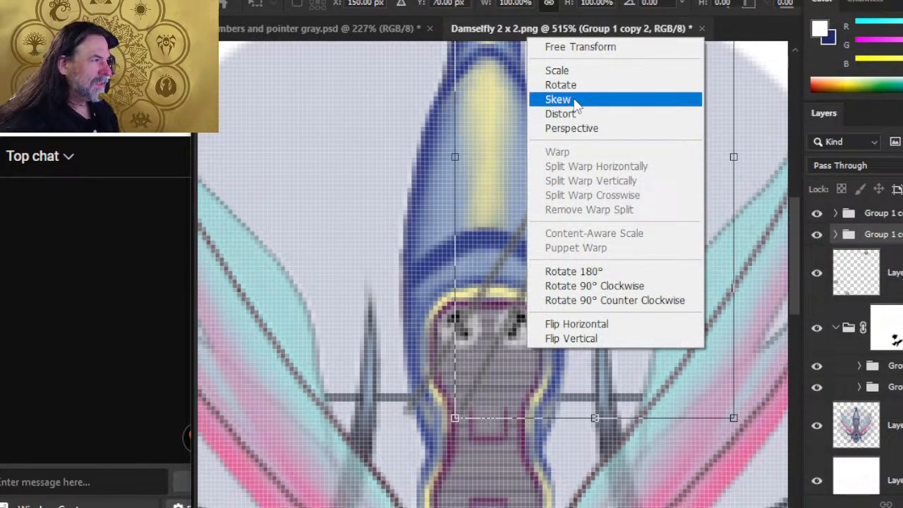
click(573, 98)
drag(594, 418, 616, 417)
key(Return)
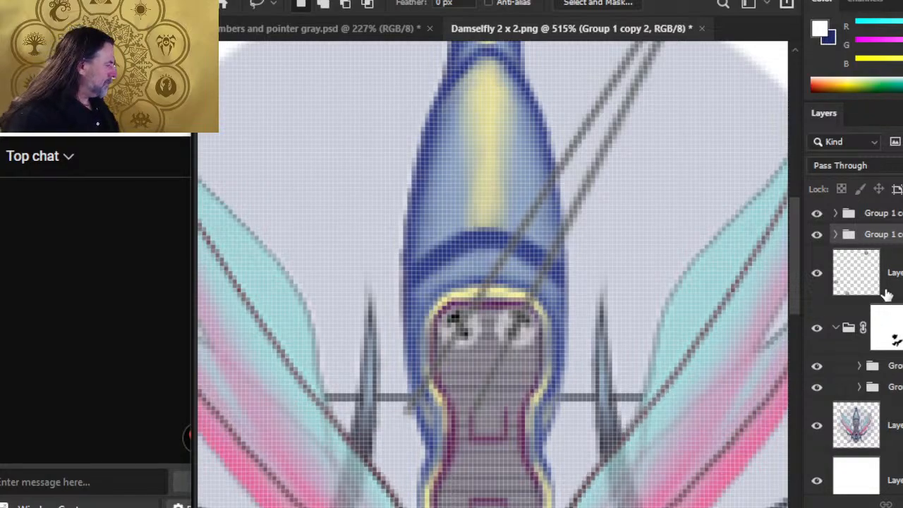
Step: Move both of marker 3's line groups from above the number layer into the masked group Group 2
key(z)
drag(685, 358, 605, 343)
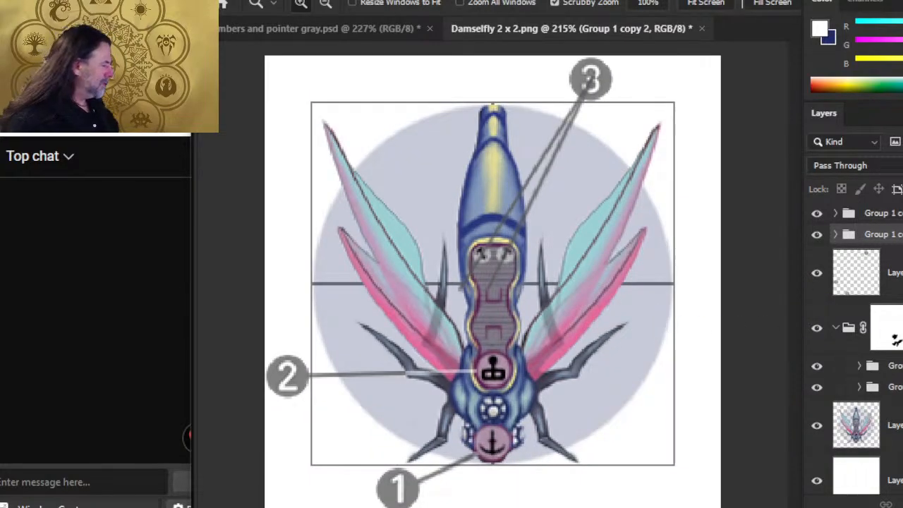
shift+click(884, 213)
drag(882, 224, 878, 335)
Step: Paint black on Group 2's layer mask to hide the ends of both pointer lines over and below the weapon icons
click(894, 296)
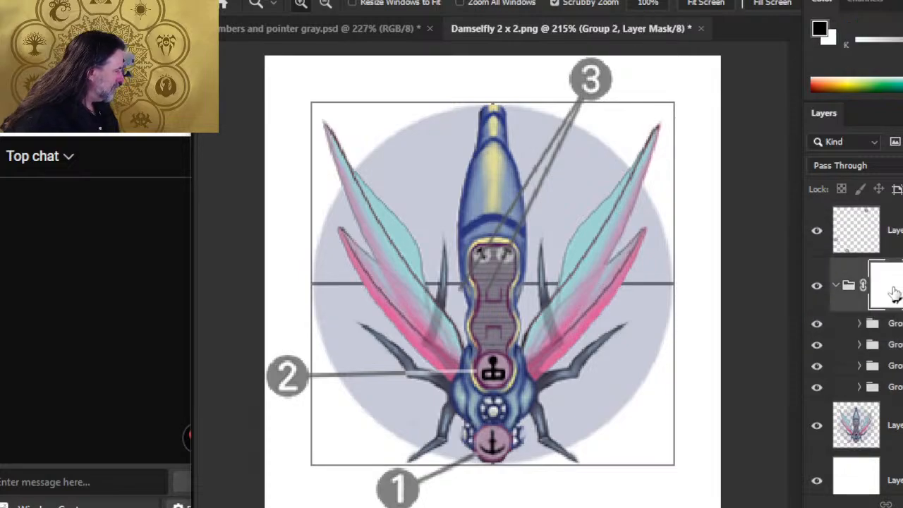
key(b)
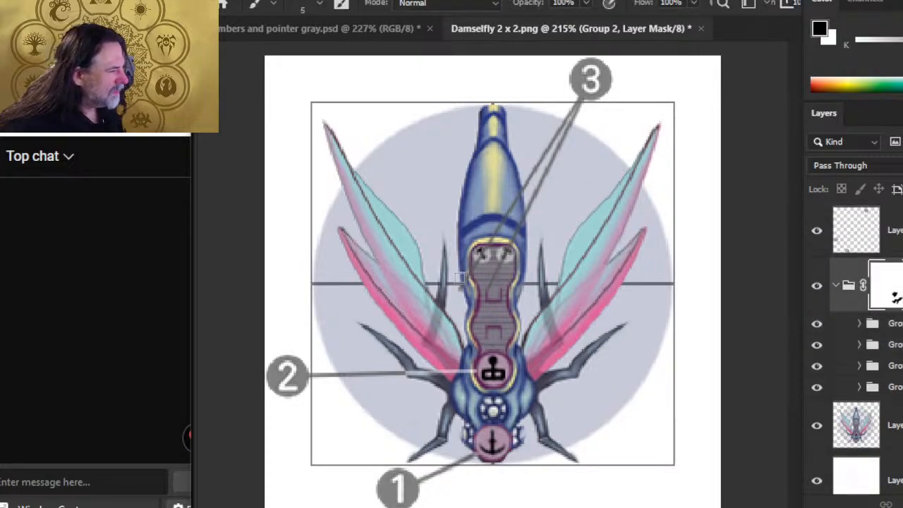
key(bracketright)
drag(446, 279, 482, 259)
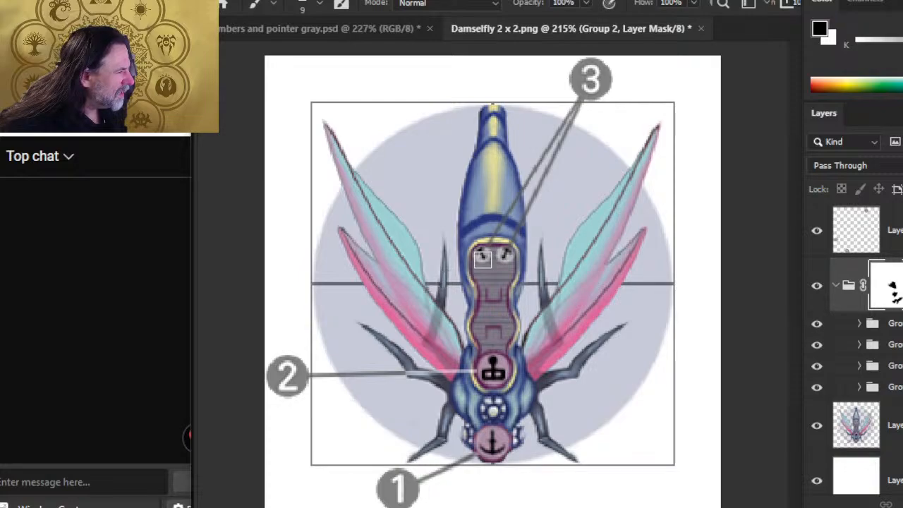
key(bracketleft)
key(bracketleft)
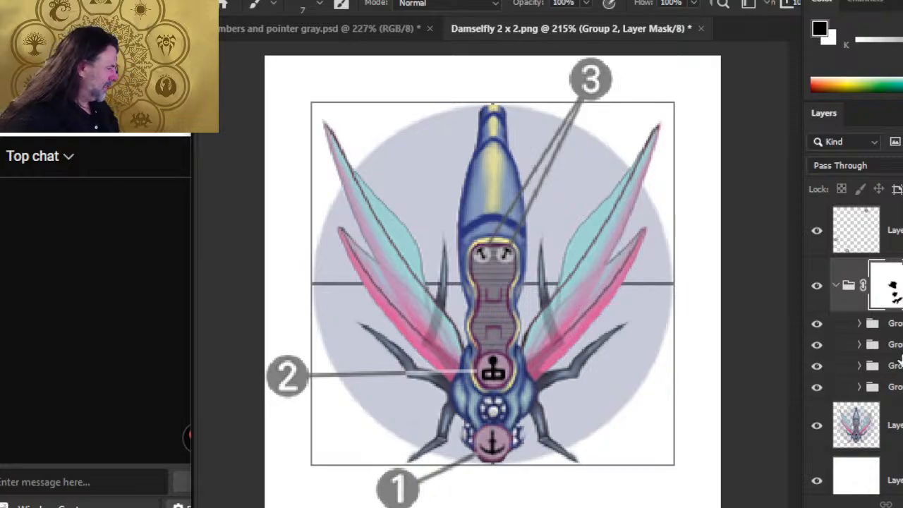
Step: Erase the dark line in Group 1 copy 2 where it crosses the Damselfly's body, using a 3 px eraser on Layer 4
click(859, 346)
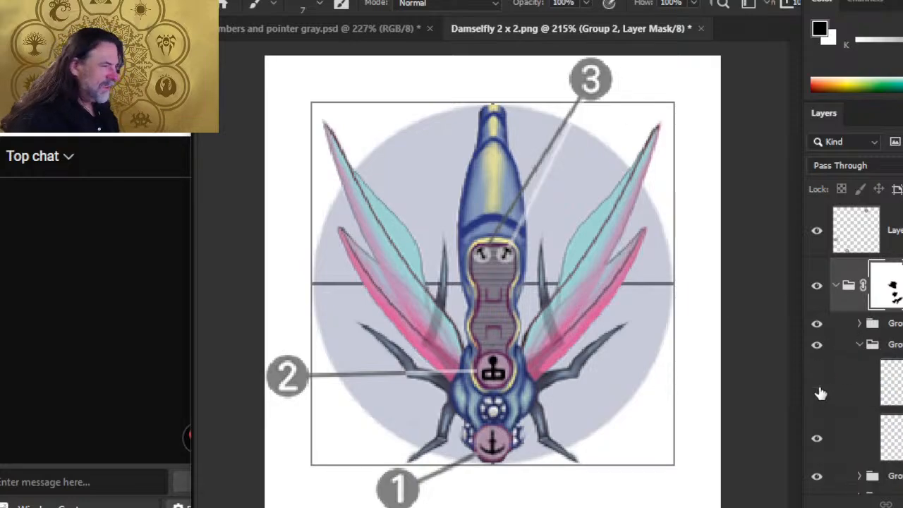
click(840, 384)
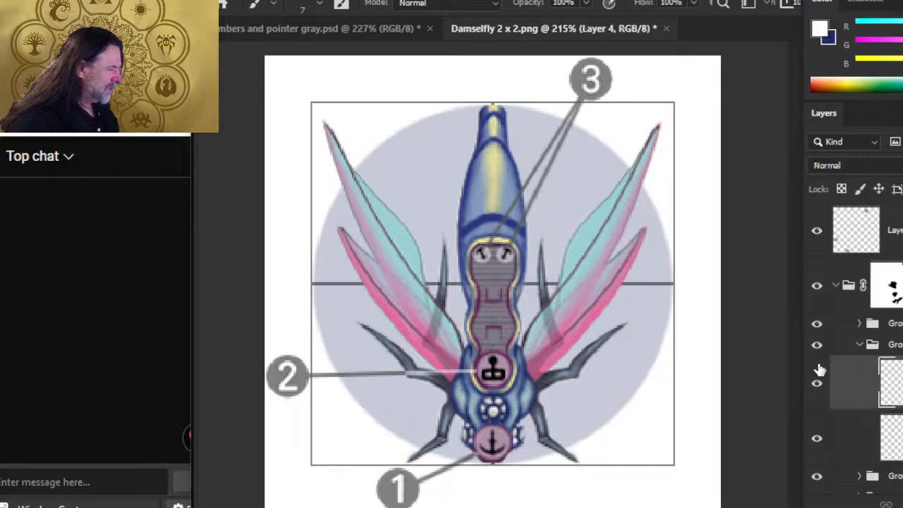
key(z)
drag(512, 227, 534, 266)
key(e)
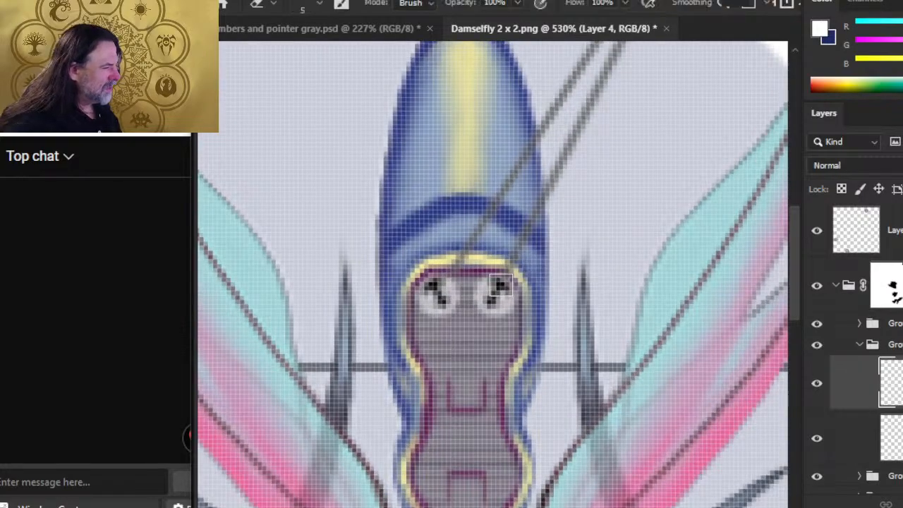
key(bracketleft)
key(bracketleft)
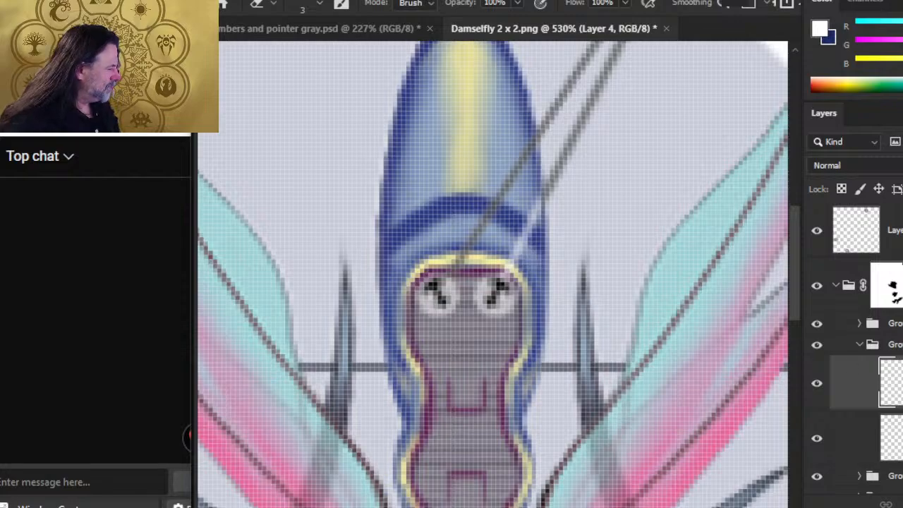
Step: Erase the dark line on Layer 4 of Group 1 copy 3 where the left pointer crosses the body
click(861, 330)
click(859, 324)
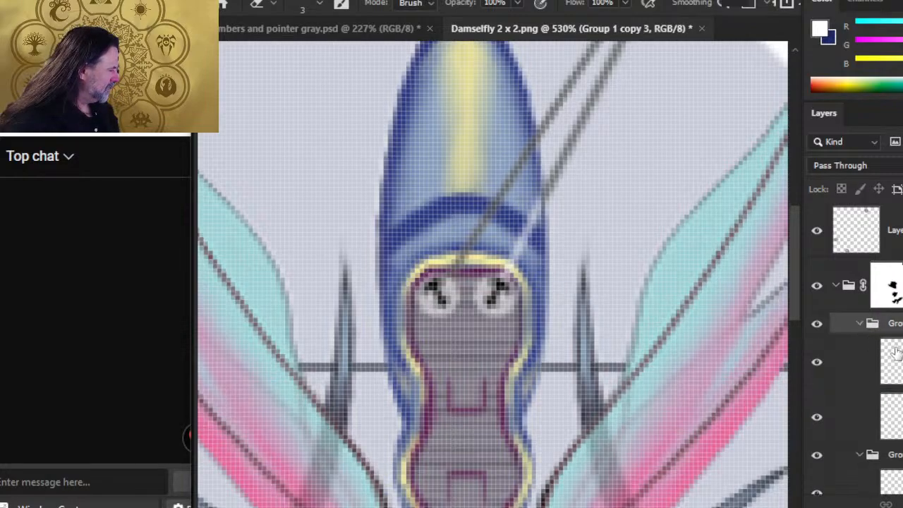
click(874, 365)
mouse_move(428, 254)
mouse_down()
mouse_move(448, 268)
mouse_move(531, 144)
mouse_up()
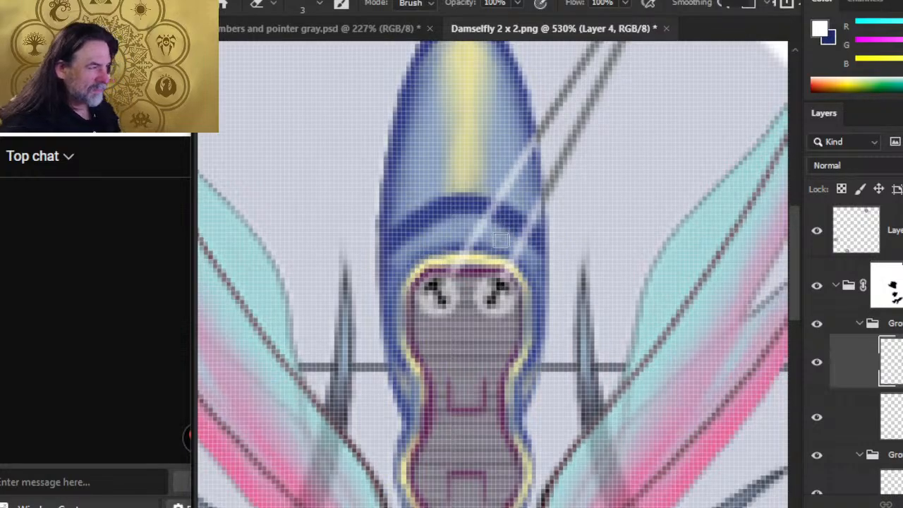
key(ctrl+z)
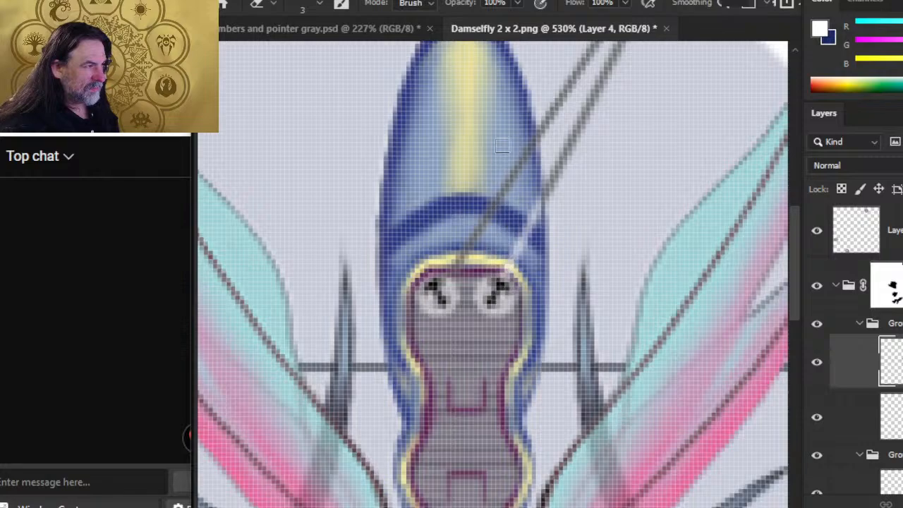
key(ctrl+shift+z)
mouse_move(499, 198)
mouse_down()
mouse_move(527, 150)
mouse_move(526, 166)
mouse_up()
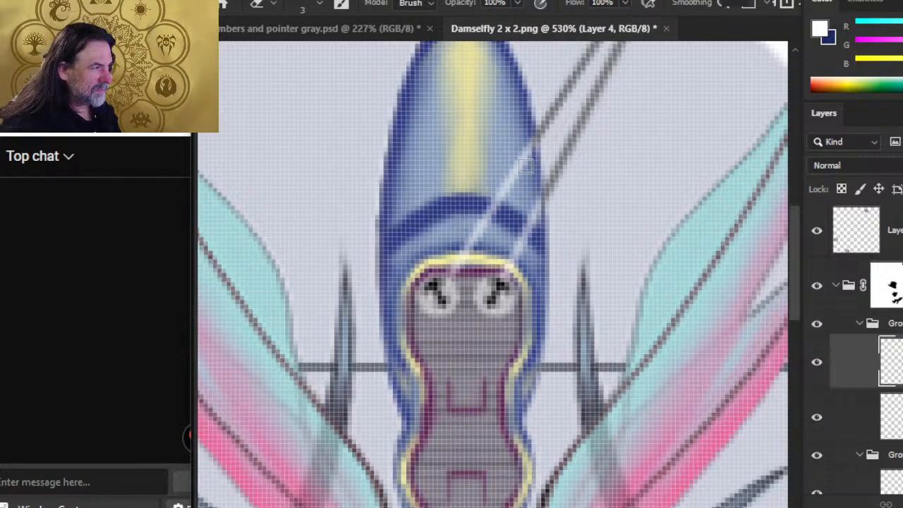
Step: Examine marker 3's two-tone pointer lines, selecting the light line layer, Layer 3, in each of the two line groups
key(z)
drag(491, 234, 466, 272)
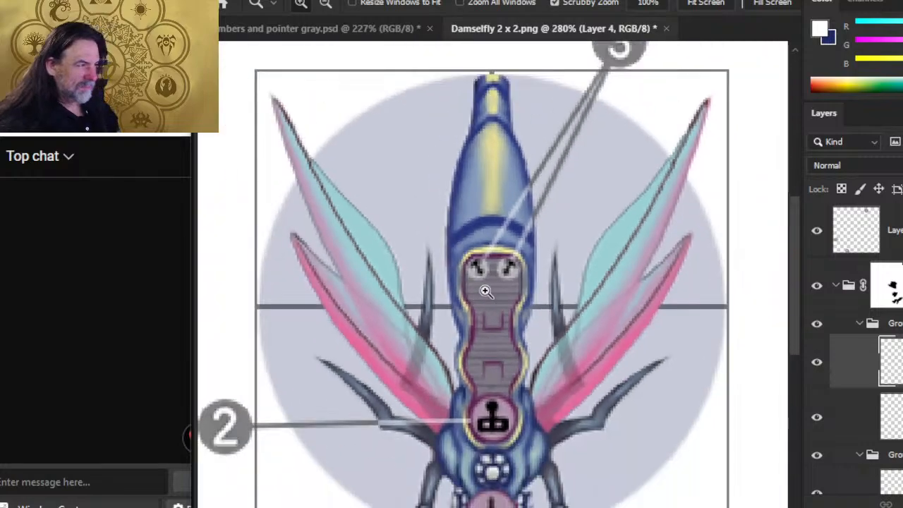
click(854, 427)
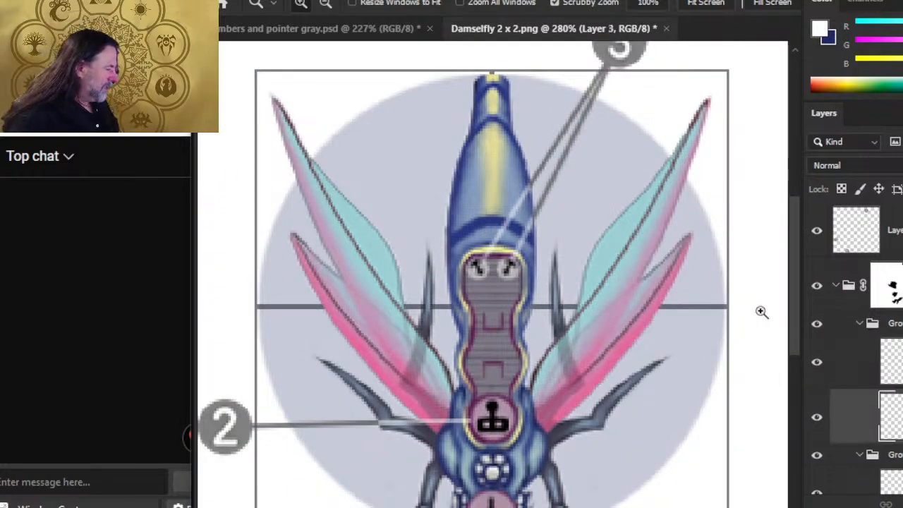
drag(573, 150, 548, 243)
key(e)
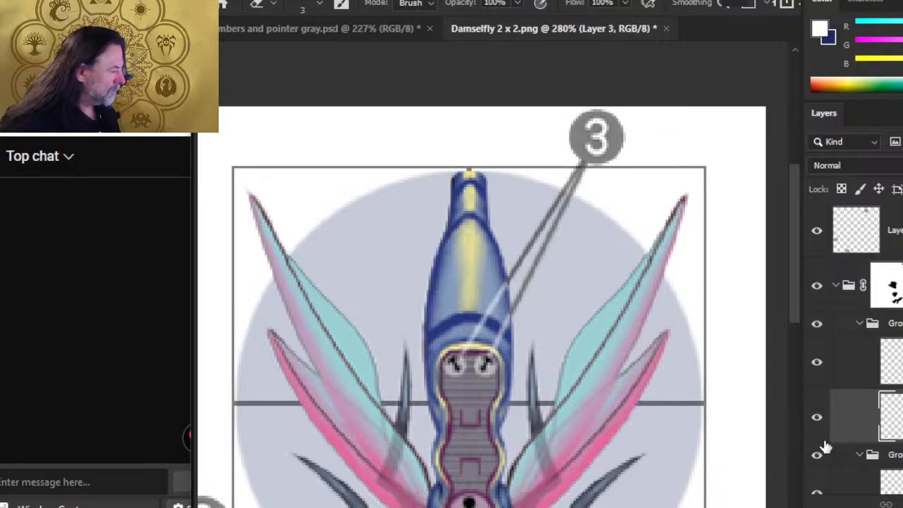
click(871, 483)
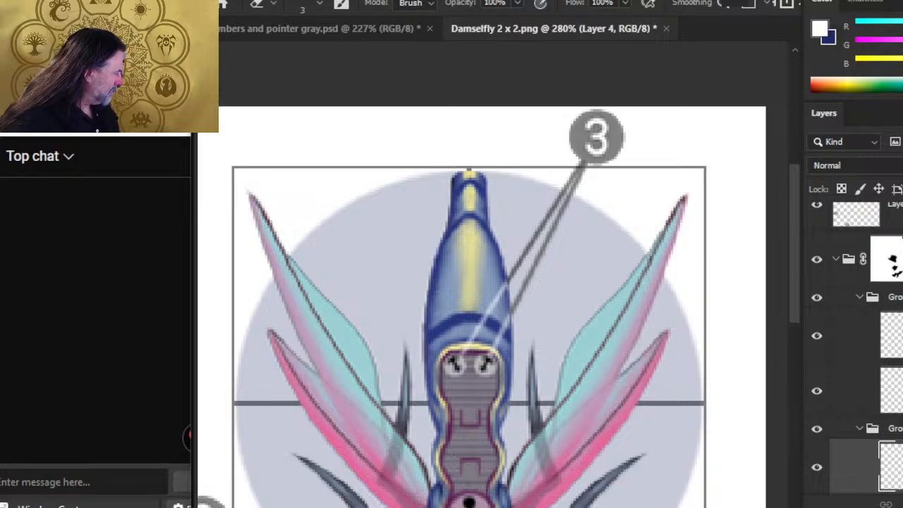
scroll(893, 455, down, 1)
click(891, 455)
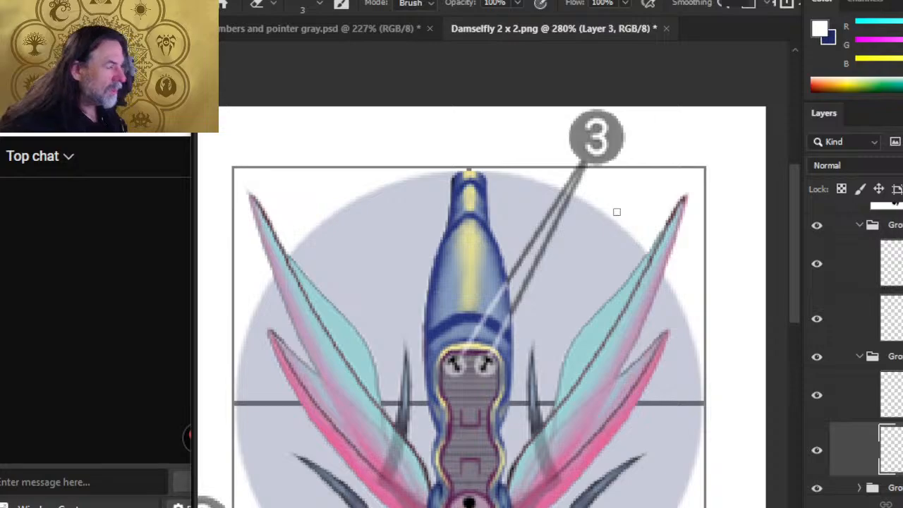
key(z)
drag(617, 213, 544, 212)
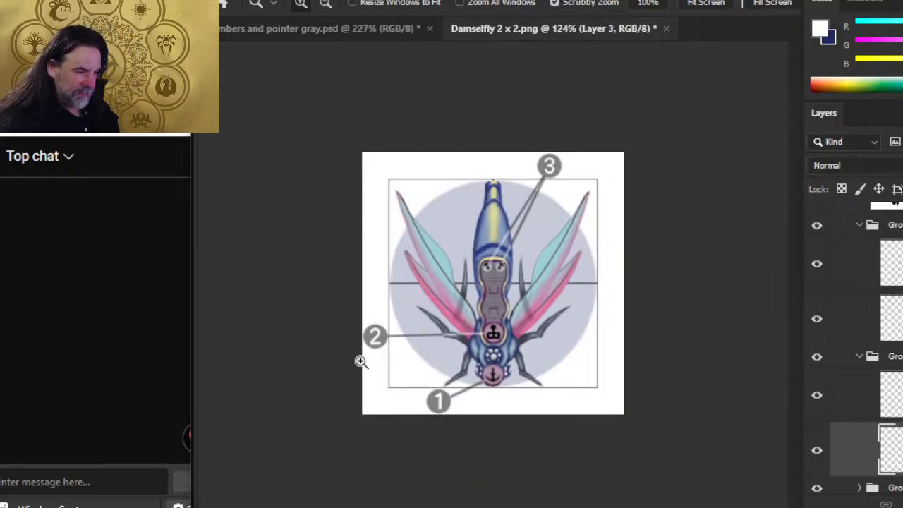
Step: Collapse both line groups and Group 2, and check the number layer by toggling its visibility
click(858, 356)
click(860, 226)
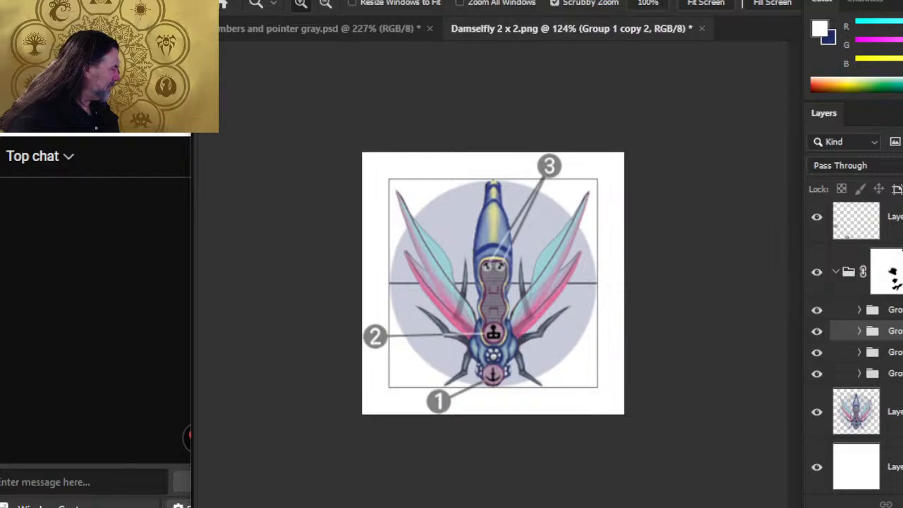
click(835, 286)
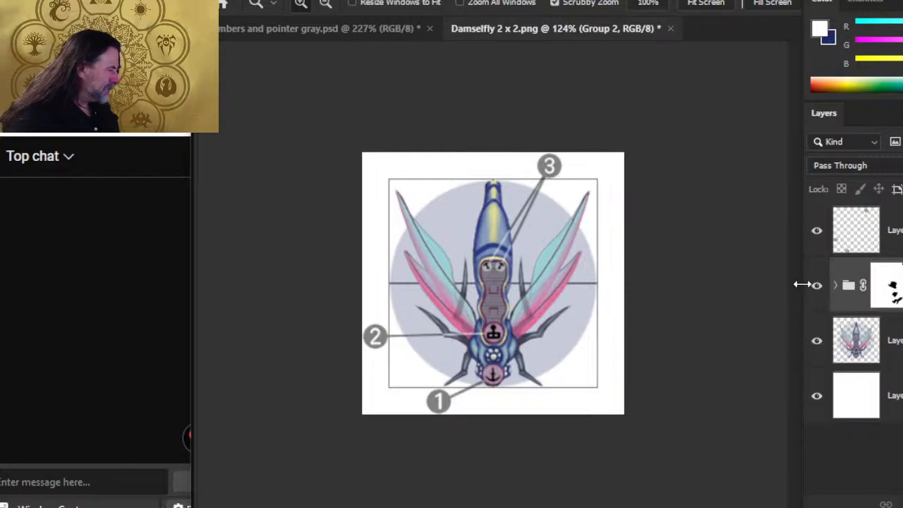
click(816, 232)
click(816, 233)
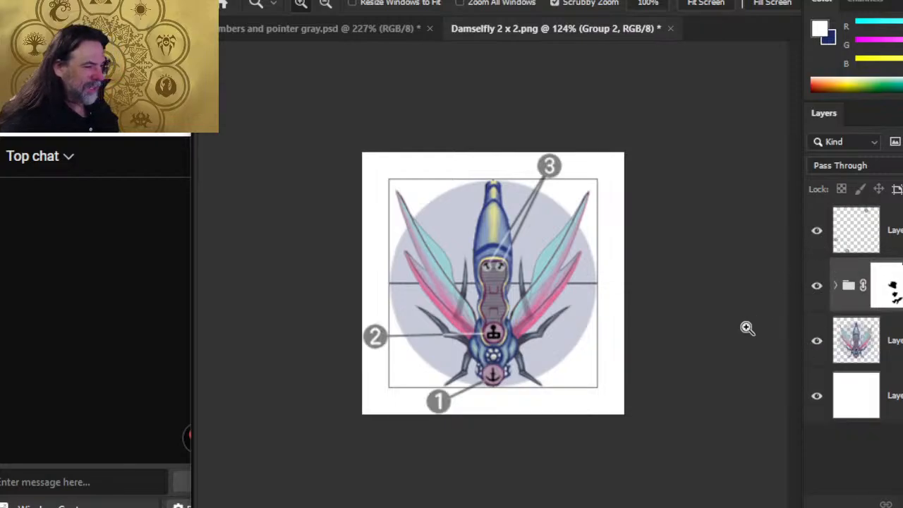
drag(544, 268, 496, 270)
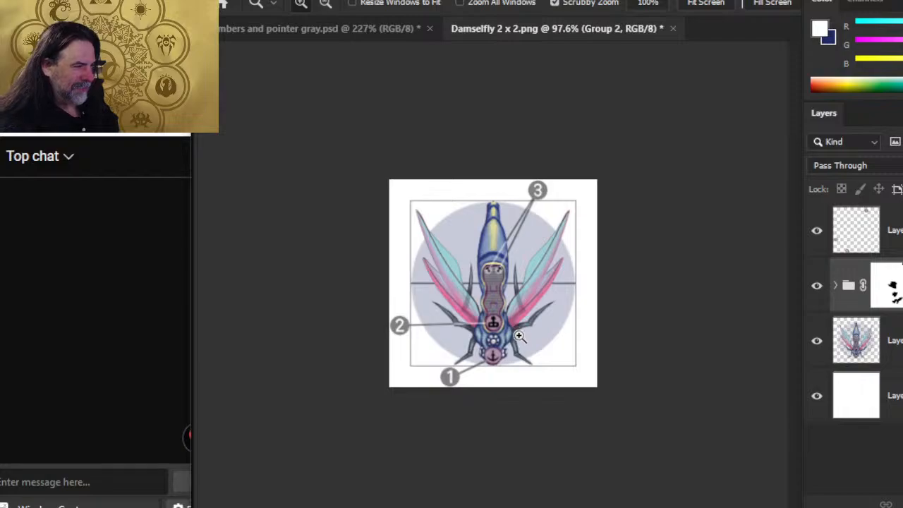
Step: Hide the white background layer and save the picture on the computer as the Photoshop file Damselfly 2 x 2
click(817, 395)
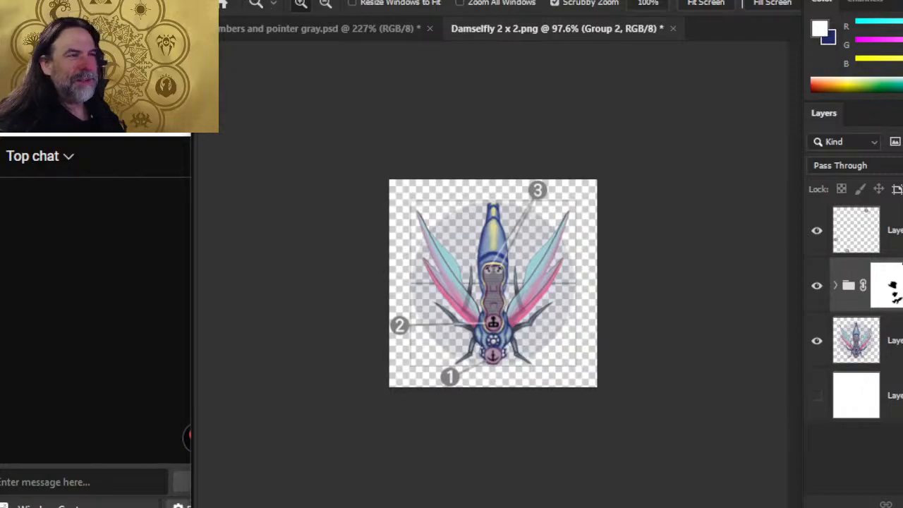
click(233, 1)
click(289, 180)
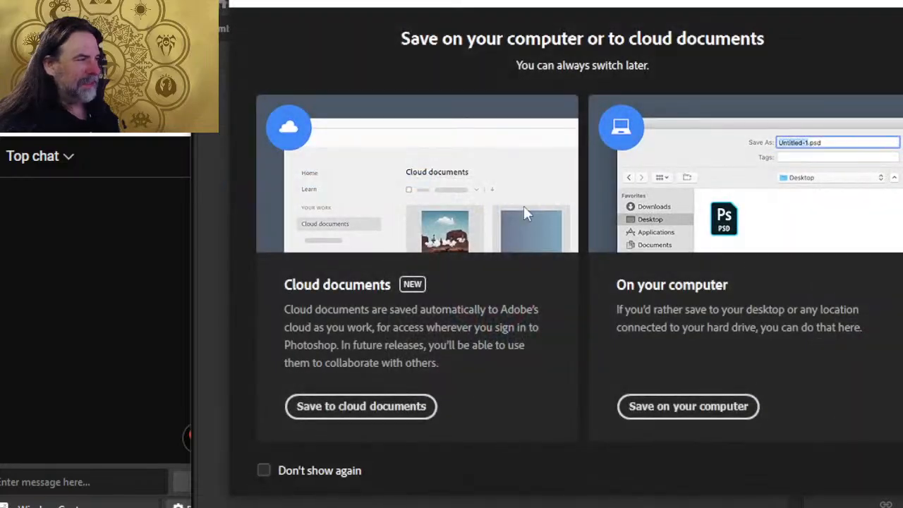
click(649, 407)
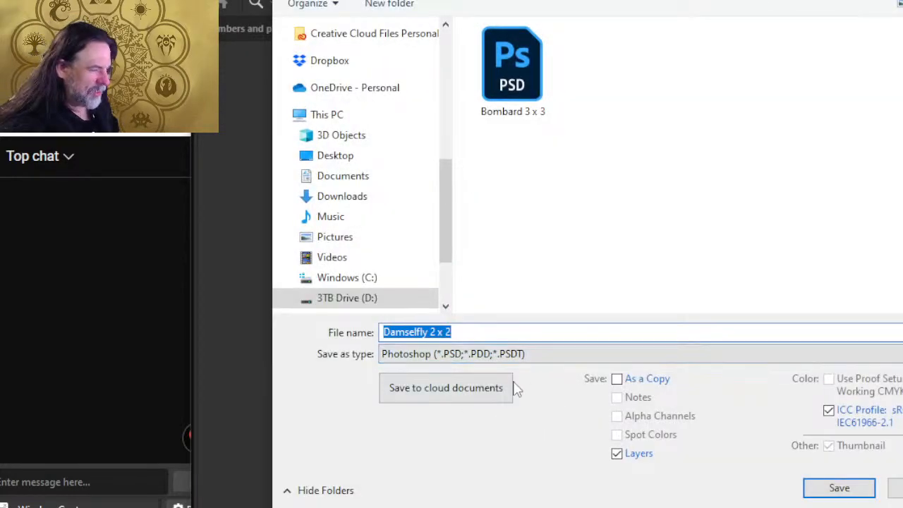
click(480, 394)
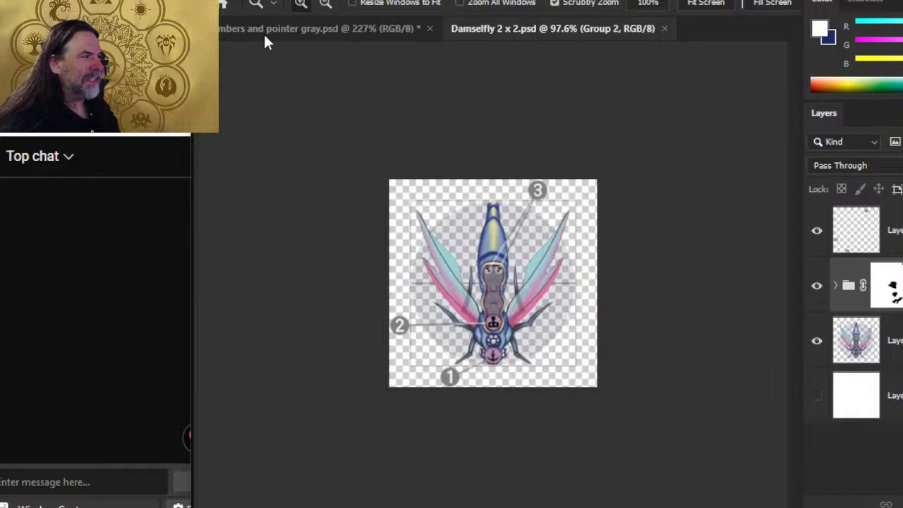
Step: Save a PNG copy of the picture on the computer, replacing the existing Damselfly 2 x 2 file
click(260, 0)
mouse_move(236, 1)
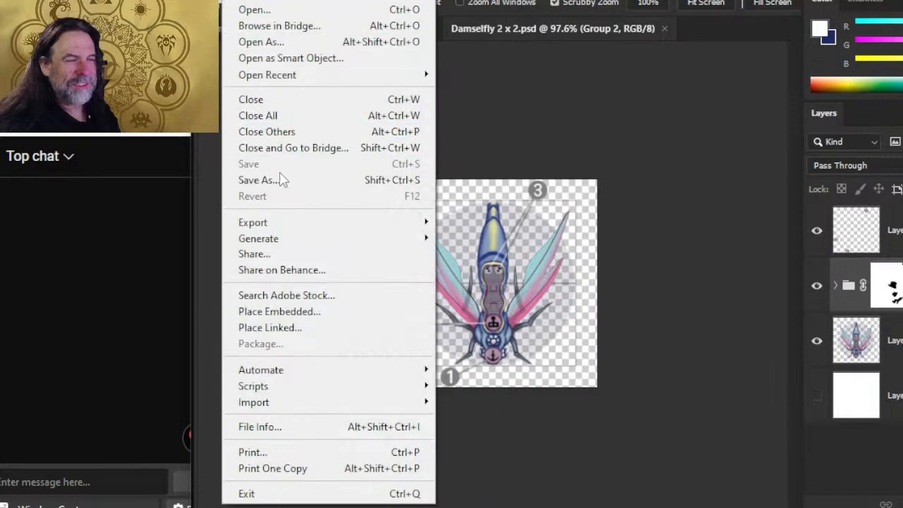
click(285, 182)
click(627, 401)
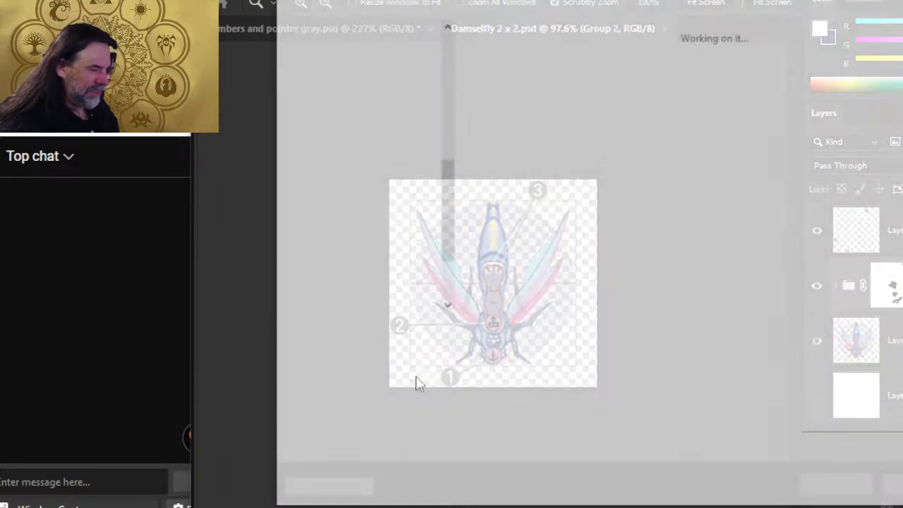
click(466, 353)
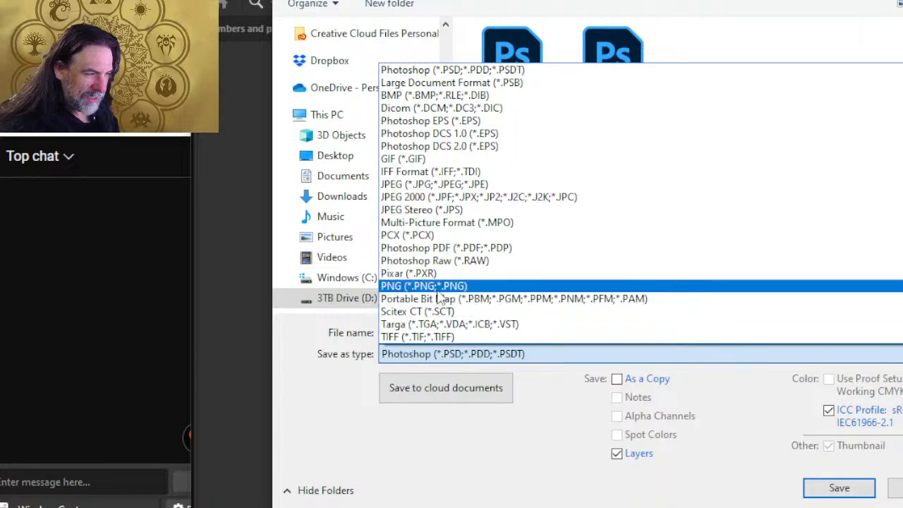
click(459, 284)
double_click(620, 92)
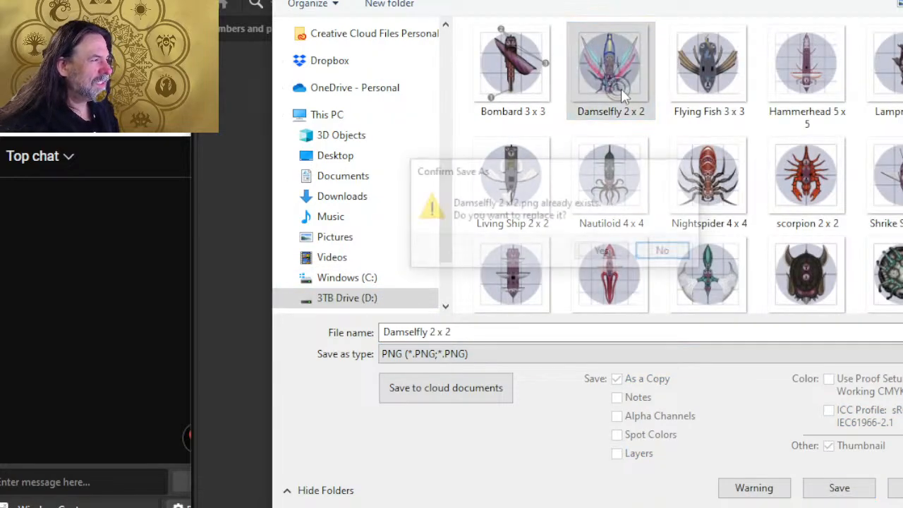
click(611, 258)
click(642, 120)
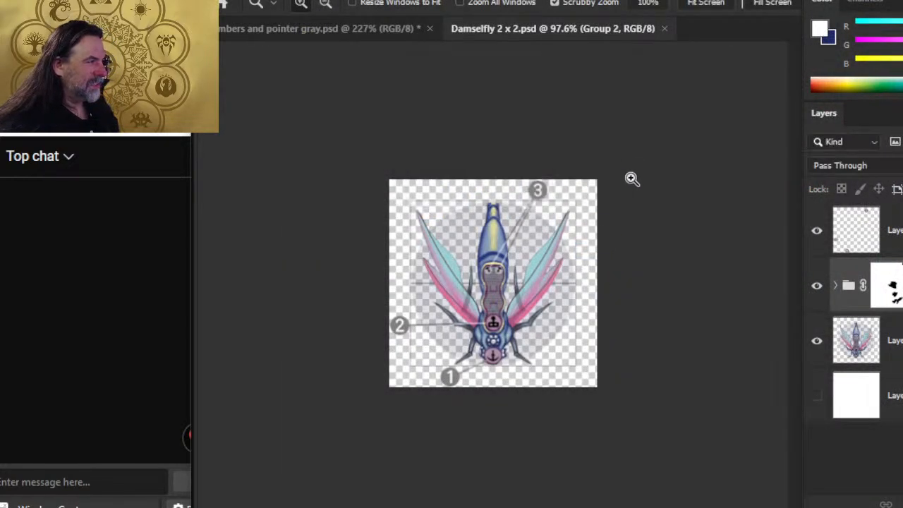
Step: Switch to the Word ship sheet, select the Damselfly entry's picture, and undo the last two edits
key(alt+Tab)
key(alt+Tab)
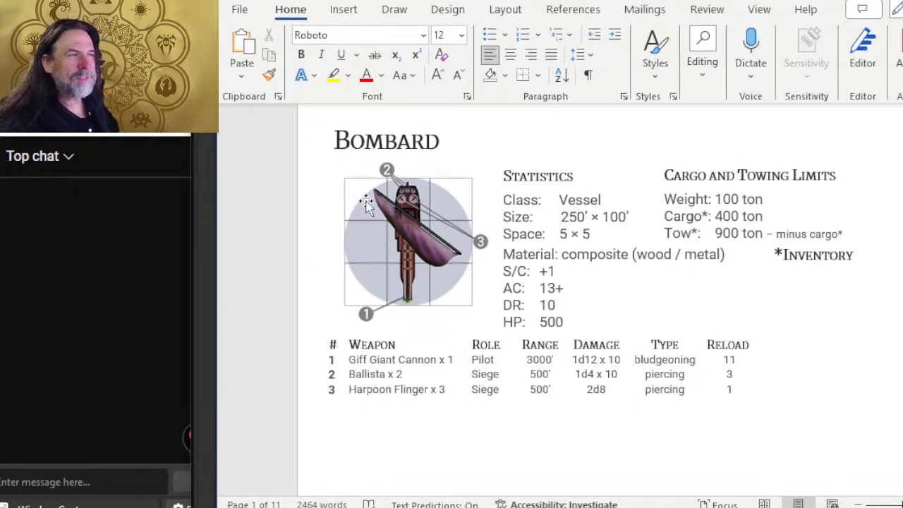
scroll(363, 198, down, 5)
click(449, 323)
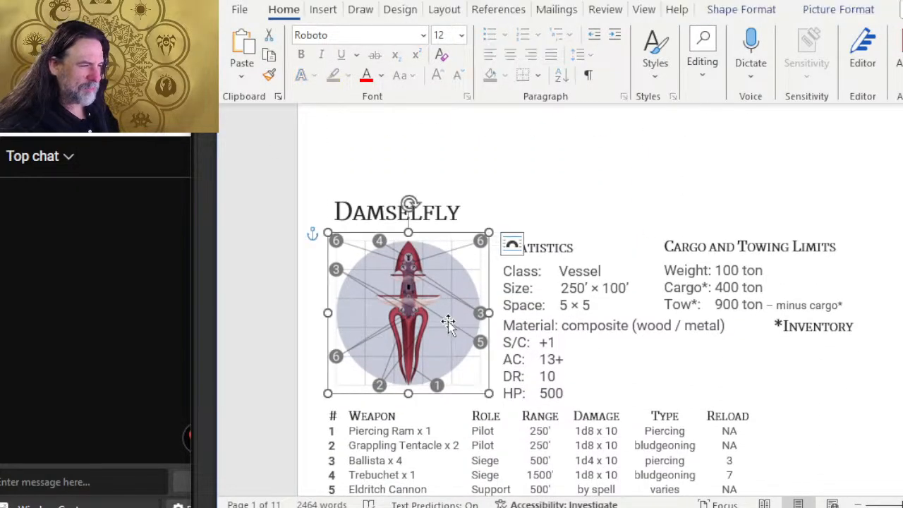
right_click(439, 242)
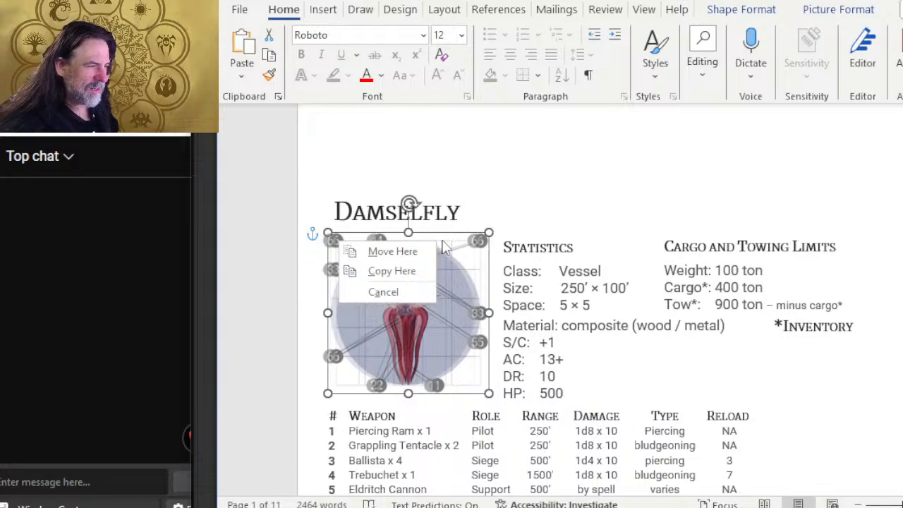
click(455, 243)
key(ctrl+z)
key(ctrl+z)
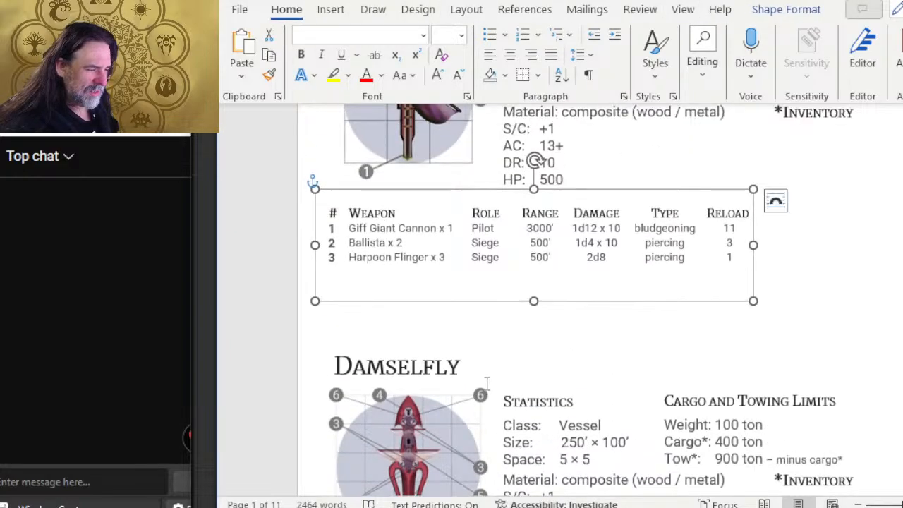
Step: Compare the pictures and weapon tables of the Bombard and Damselfly entries, checking the Damselfly artwork in Photoshop
scroll(487, 384, down, 3)
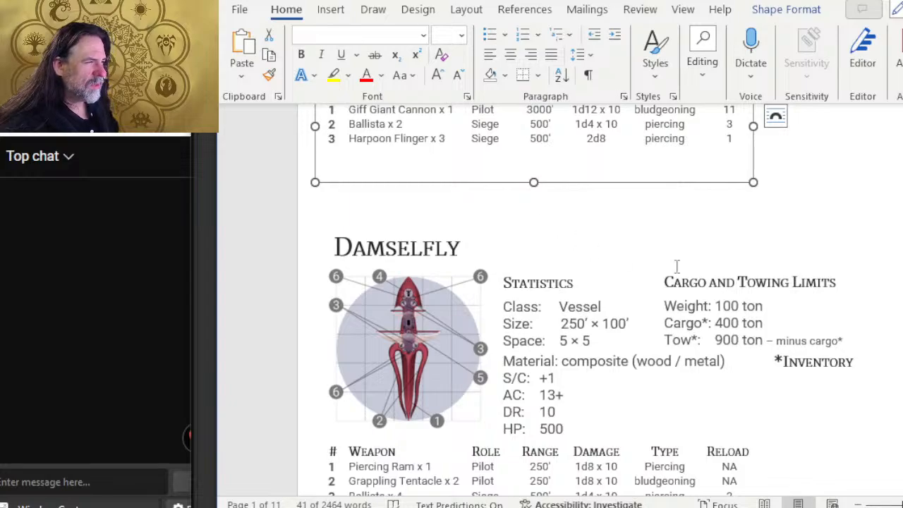
scroll(680, 267, up, 4)
click(671, 288)
scroll(682, 301, down, 1)
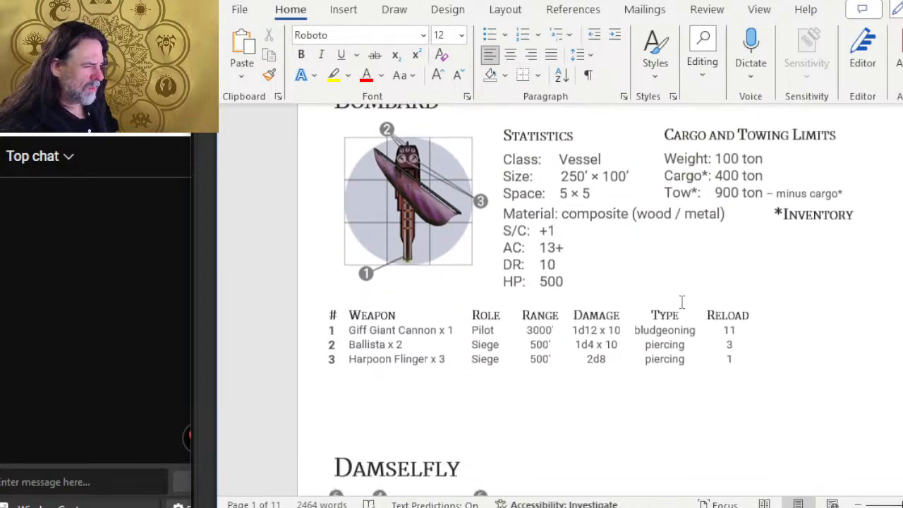
scroll(682, 301, down, 4)
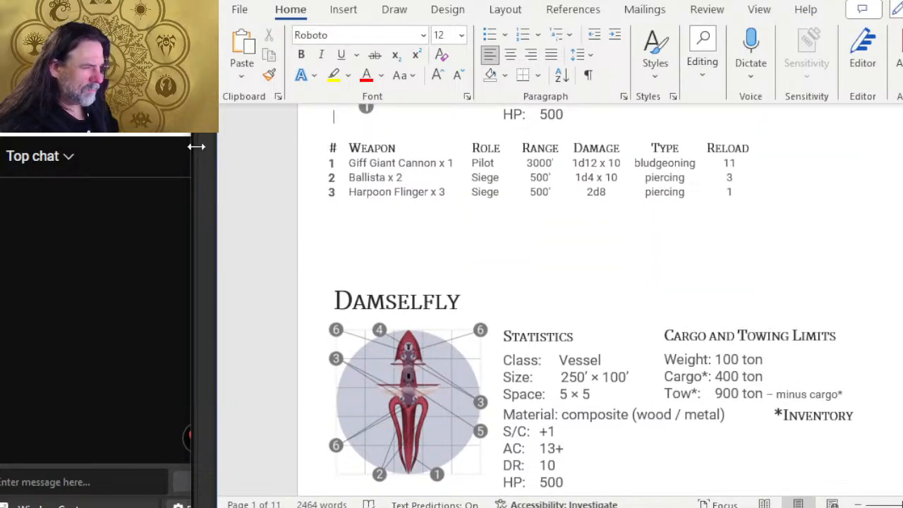
key(alt+Tab)
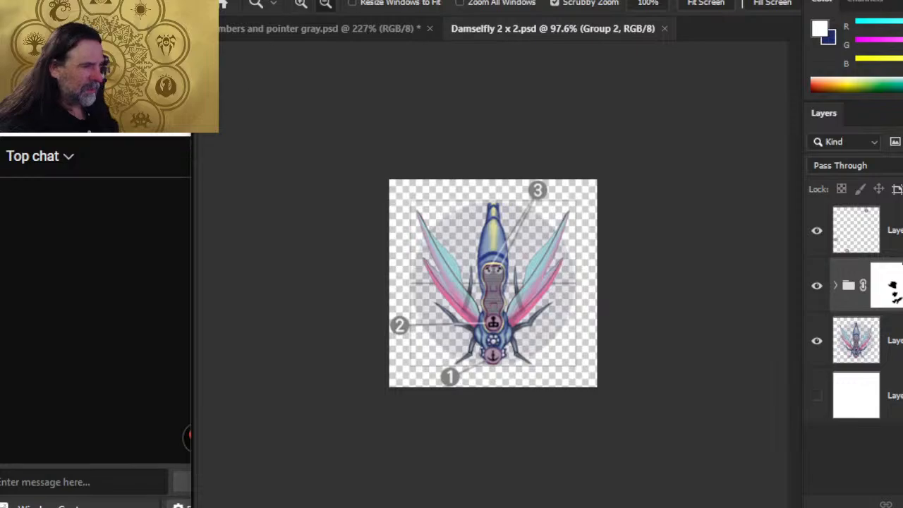
key(alt+Tab)
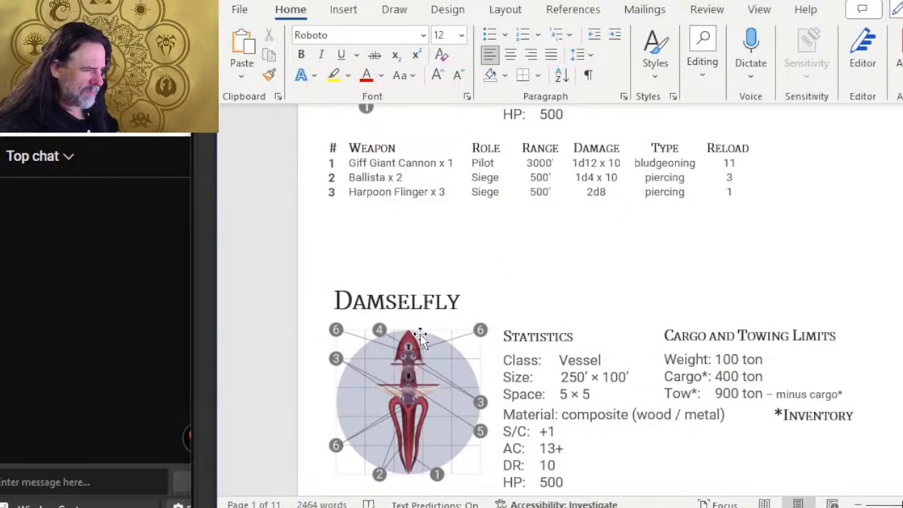
scroll(519, 304, down, 3)
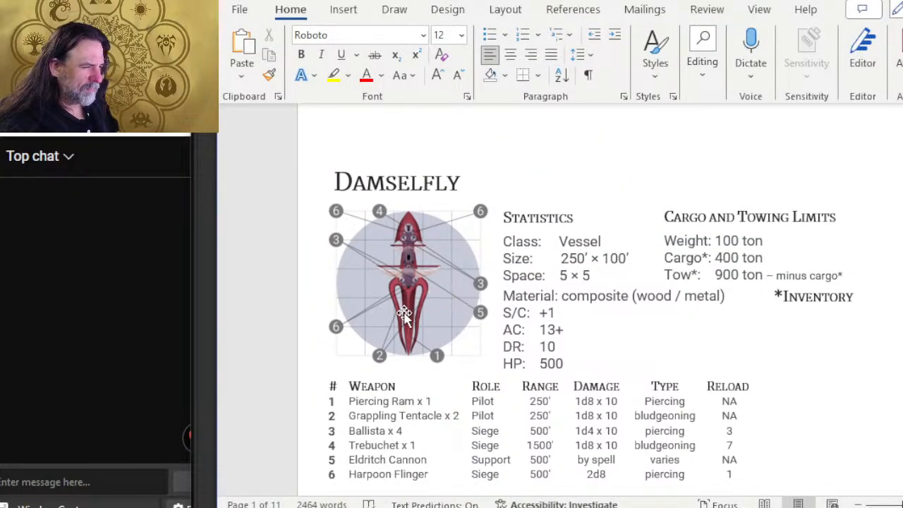
scroll(539, 223, up, 7)
scroll(543, 228, up, 2)
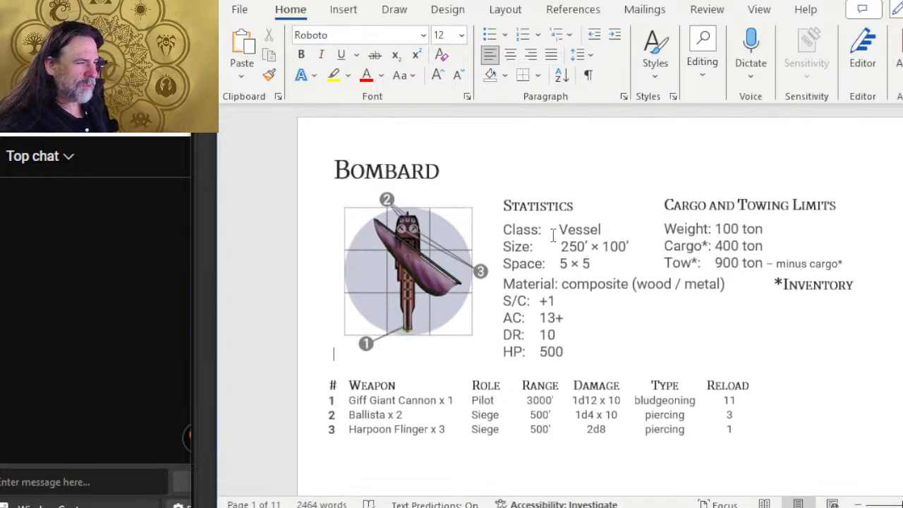
Step: Undo the last change to the Bombard weapon table and clear the contents of rows 4 to 6 again
key(ctrl+z)
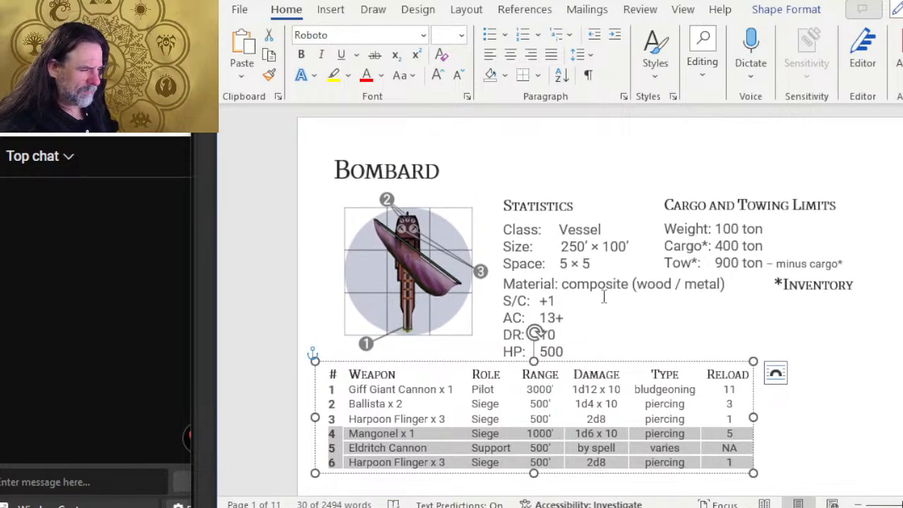
key(Delete)
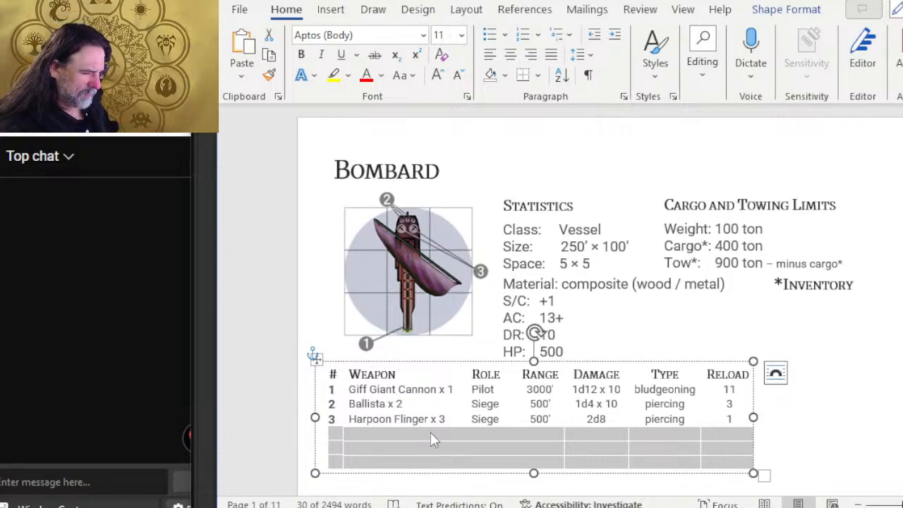
click(547, 334)
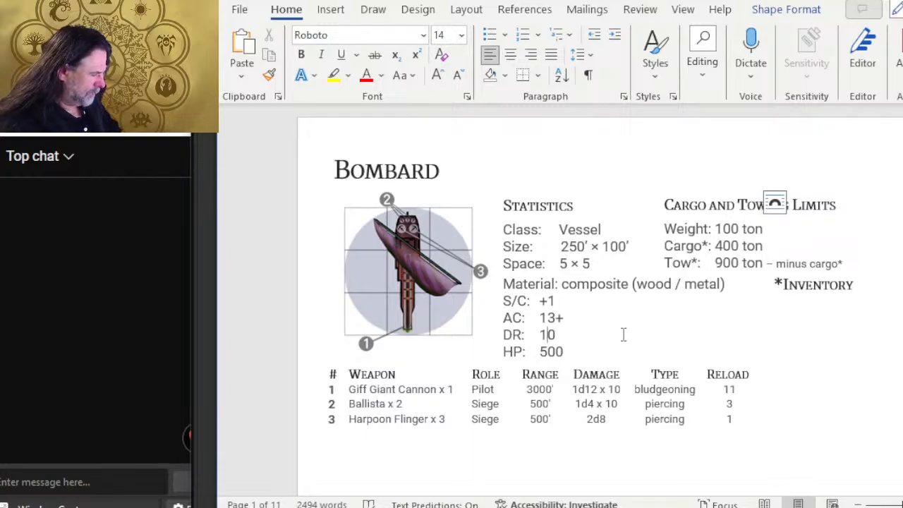
click(608, 389)
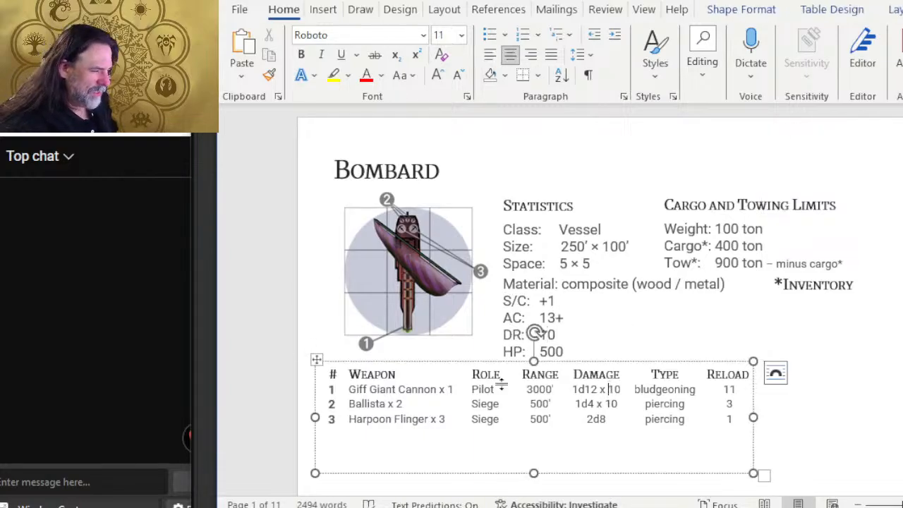
right_click(502, 387)
key(Escape)
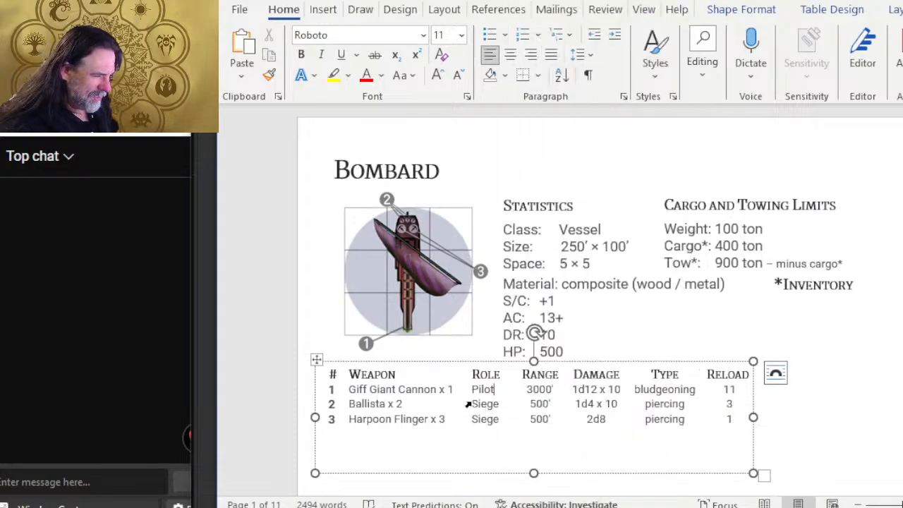
Step: Examine the Bombard picture frame's shape formatting options for a way to replace an image
right_click(439, 298)
key(Escape)
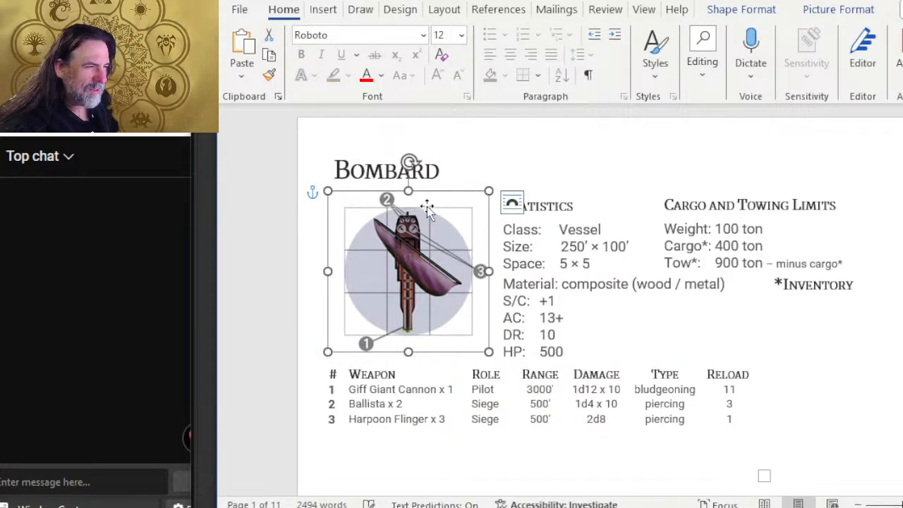
click(750, 14)
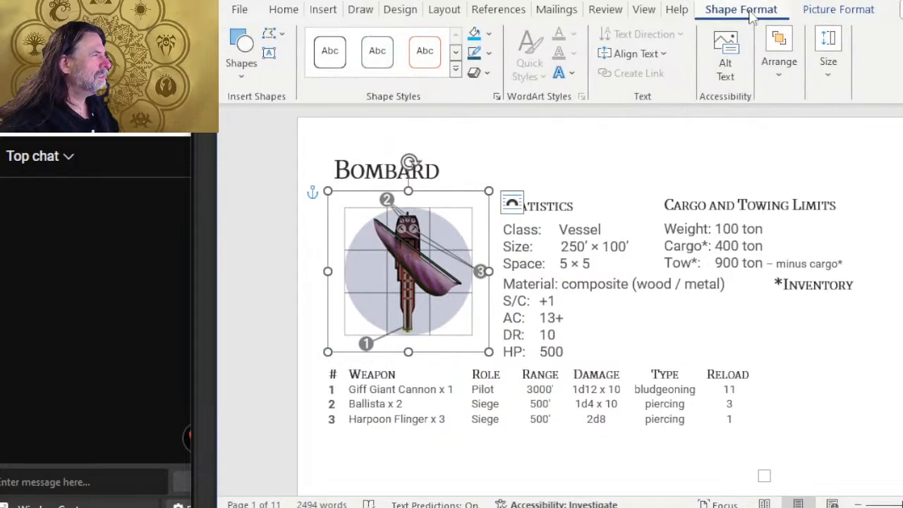
click(575, 201)
click(450, 189)
click(448, 195)
right_click(452, 200)
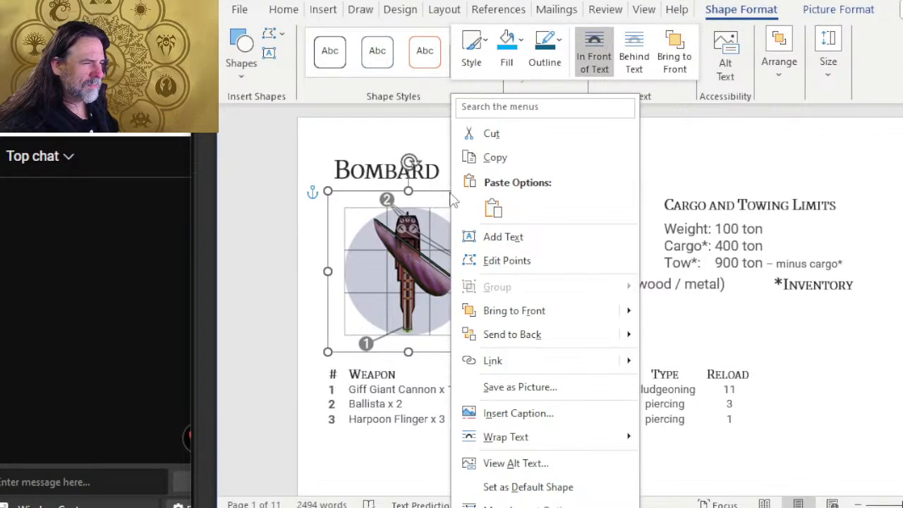
key(Escape)
Step: Fill the Damselfly entry's picture shape with the Damselfly 2 x 2 image from the Vessels folder
scroll(451, 226, down, 5)
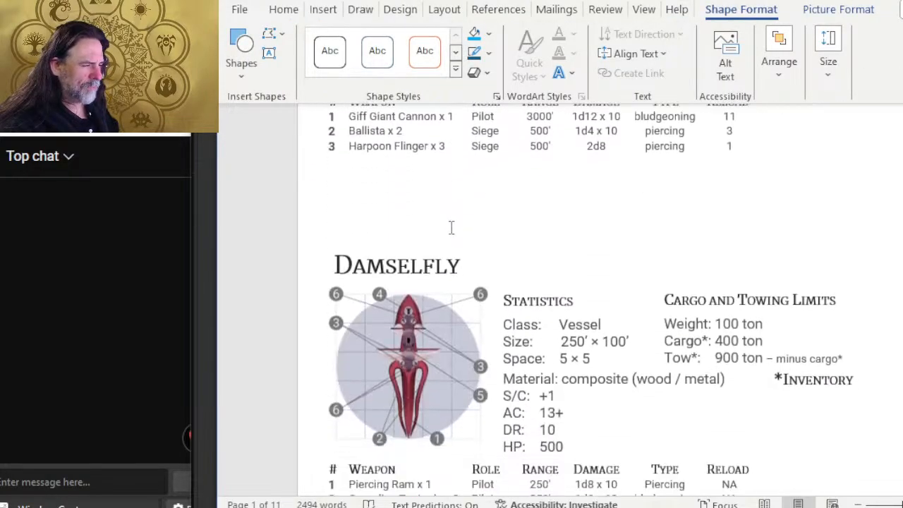
scroll(450, 233, up, 4)
scroll(470, 335, down, 6)
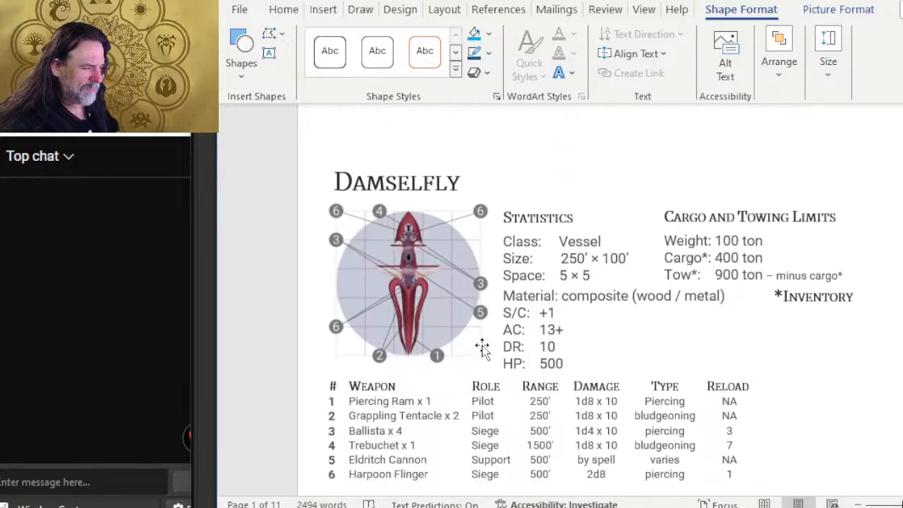
click(471, 268)
right_click(449, 209)
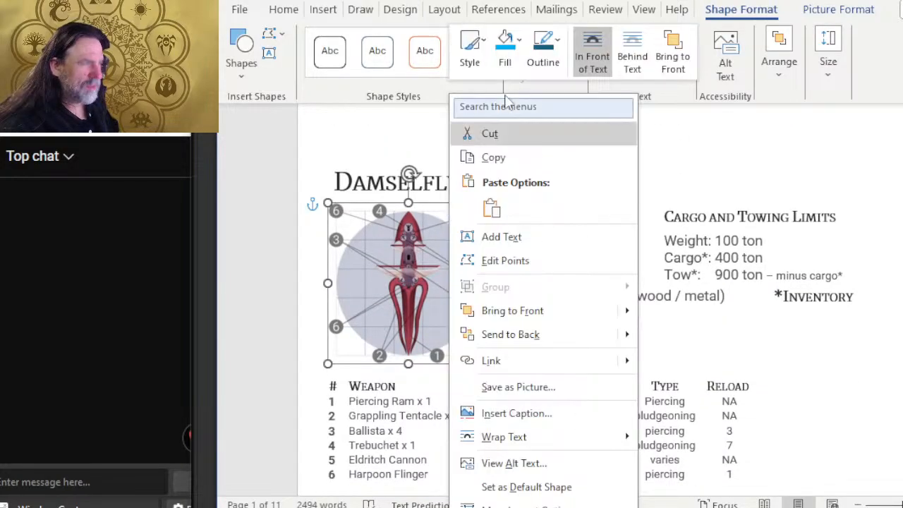
click(506, 62)
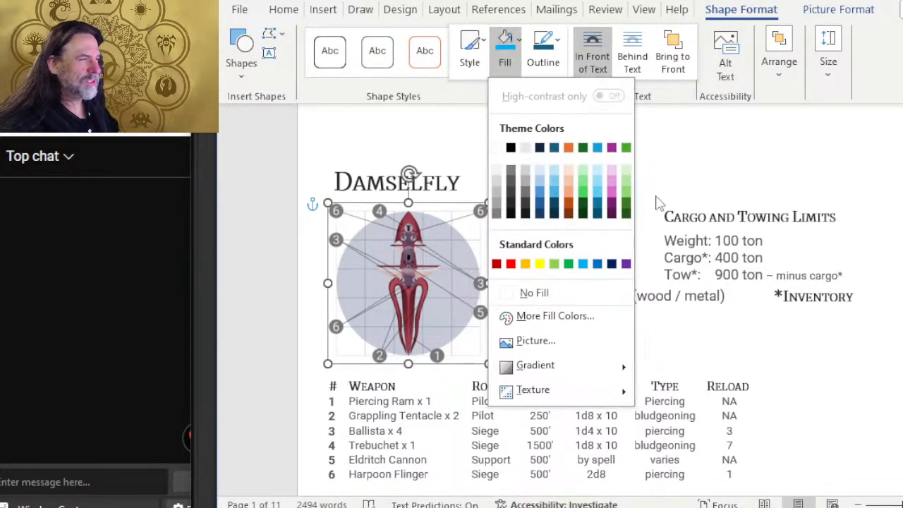
click(528, 346)
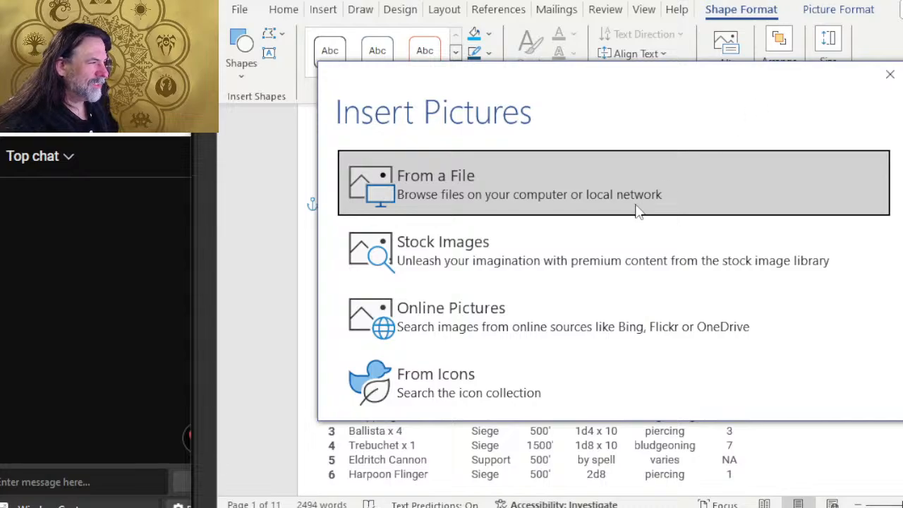
click(637, 212)
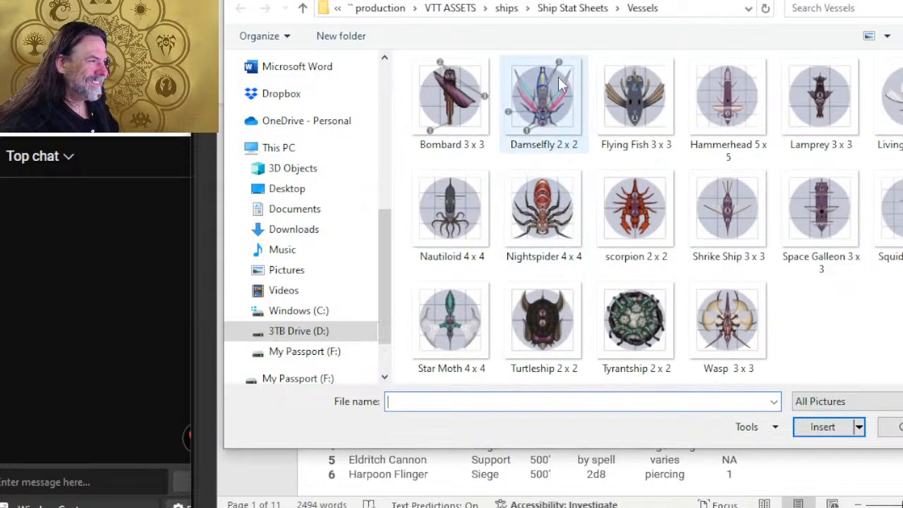
double_click(565, 134)
click(547, 189)
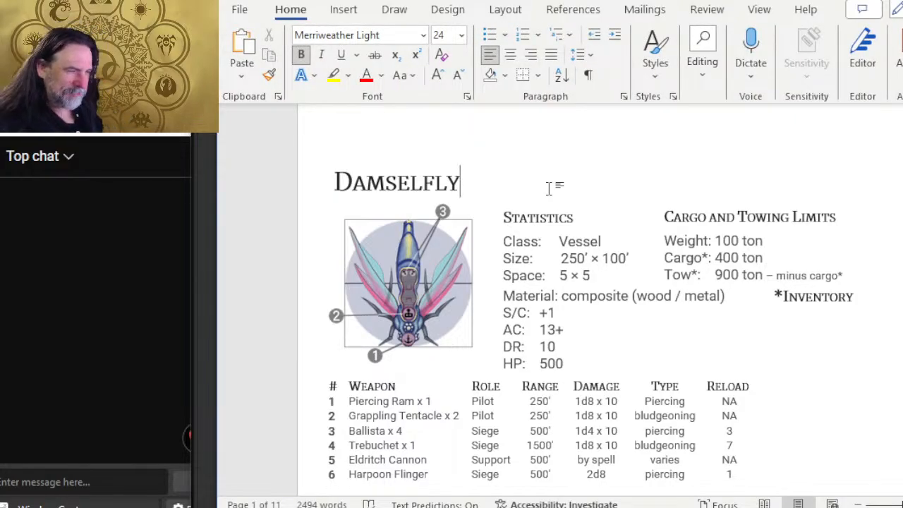
scroll(536, 191, up, 5)
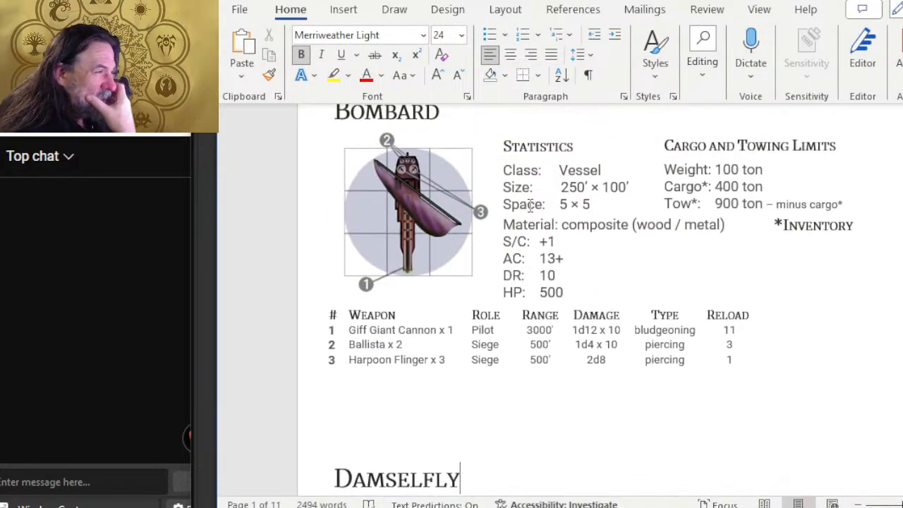
Step: In the Damselfly weapon table, set the Ballista quantity to x 1 and rename the Trebuchet to Mangonel
scroll(529, 205, down, 4)
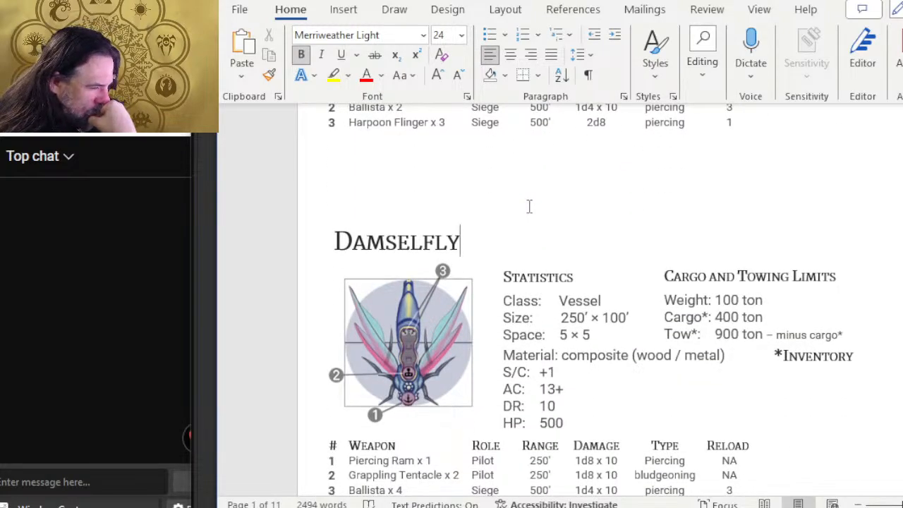
scroll(529, 206, down, 2)
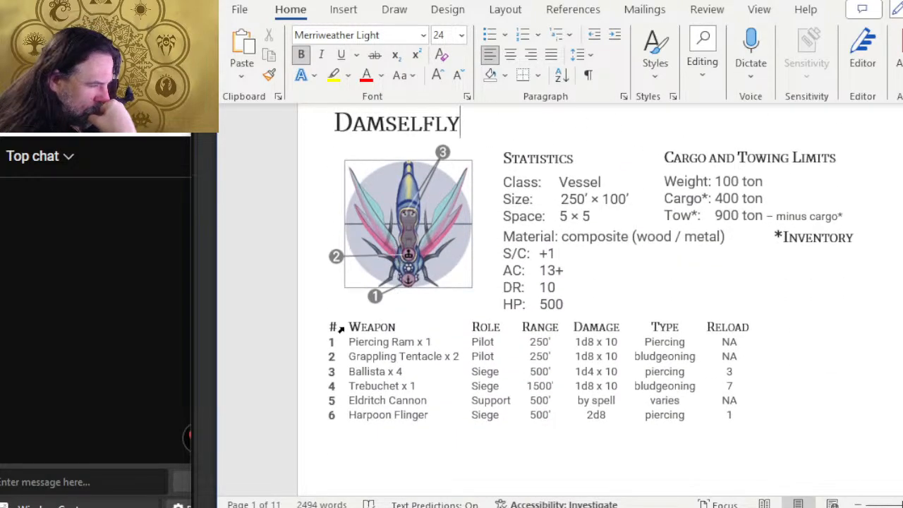
click(405, 371)
double_click(399, 372)
text(1)
drag(399, 386, 349, 386)
text(Mangone)
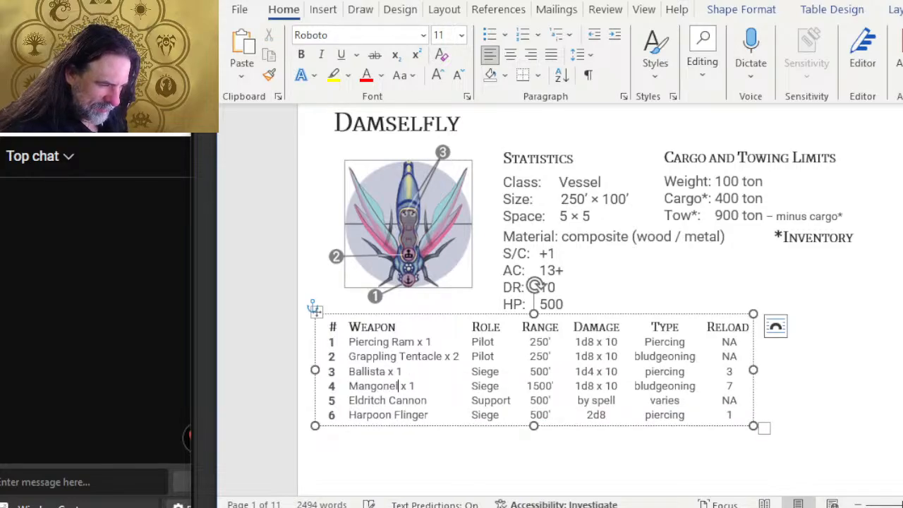
Step: Set the Damselfly Mangonel's range to 1000' and its damage to 1d6 x 10
key(Tab)
key(Tab)
key(Left)
key(Right)
key(Delete)
text(0)
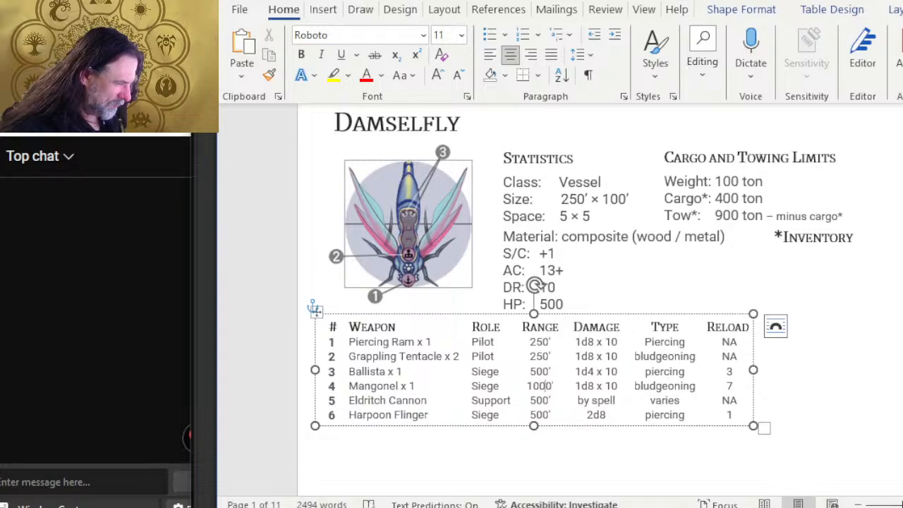
key(Delete)
text(6)
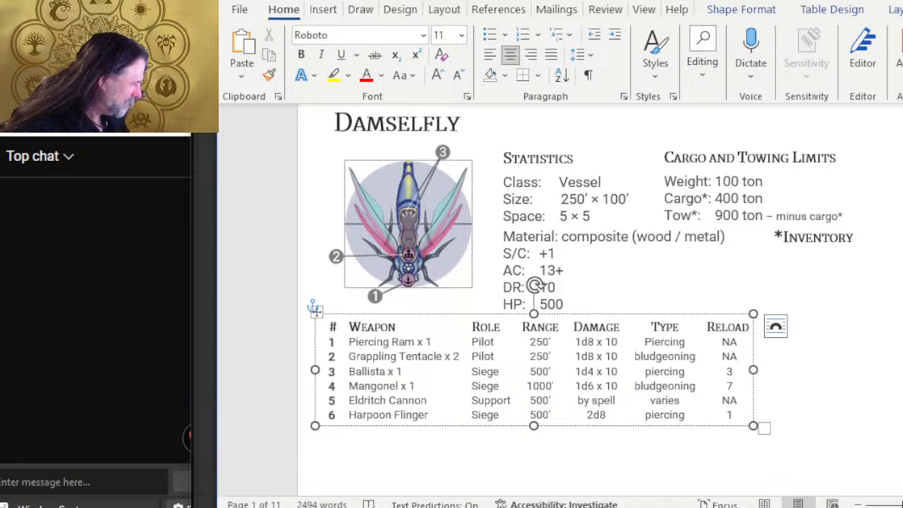
Step: Replace the Mangonel's damage type with piercing and set its reload to 5
text(piercing)
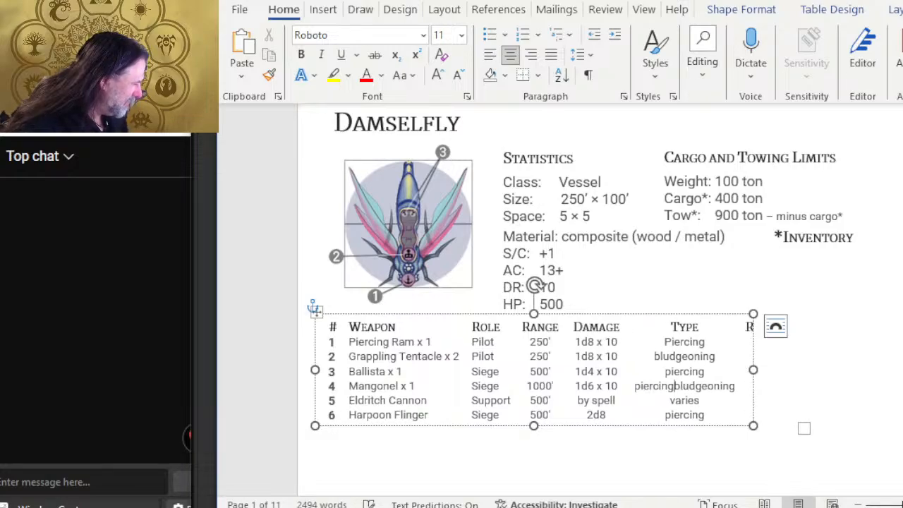
key(Delete)
key(Delete)
key(Delete)
key(Delete)
key(Delete)
key(Delete)
key(Delete)
key(Delete)
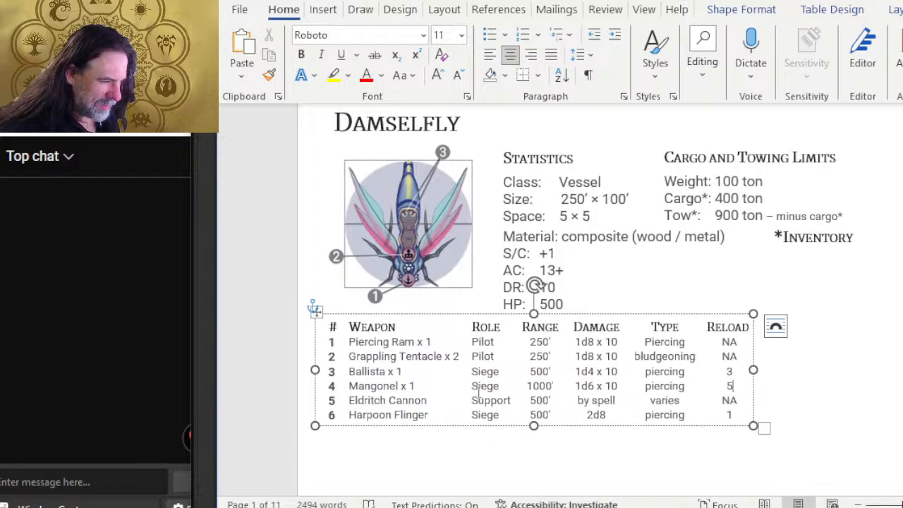
Step: Copy the "x 2" quantity from Grappling Tentacle and add it after Harpoon Flinger in the Damselfly table
drag(459, 362, 448, 360)
key(ctrl+c)
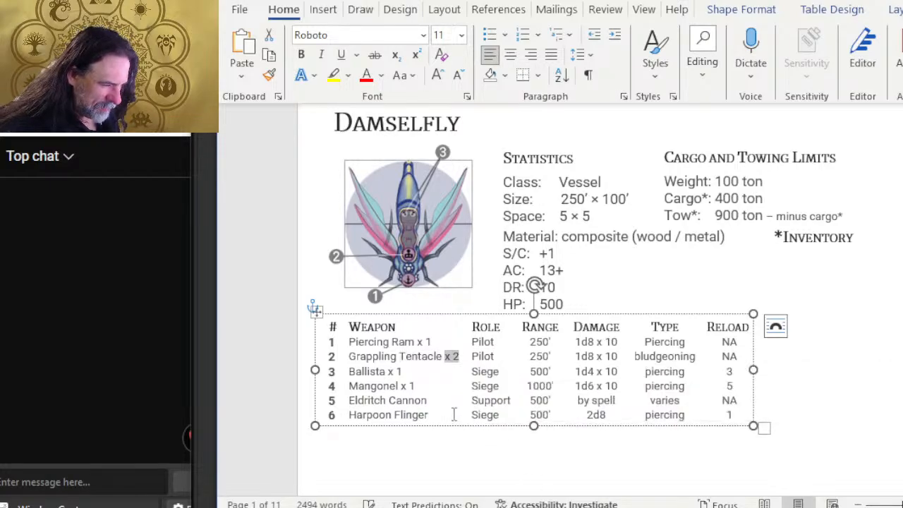
click(443, 414)
key(ctrl+v)
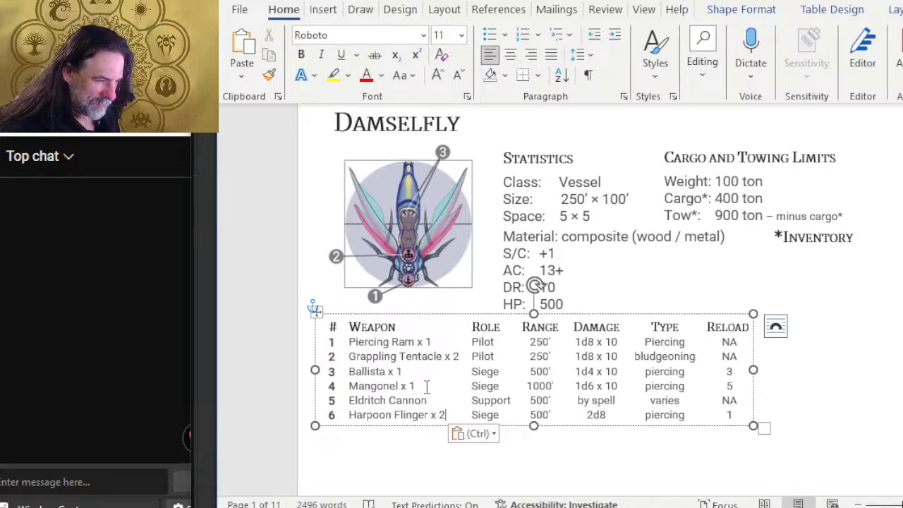
Step: Copy the Ballista x 1 row's contents over the Piercing Ram entry in weapon row 1
drag(350, 374, 731, 377)
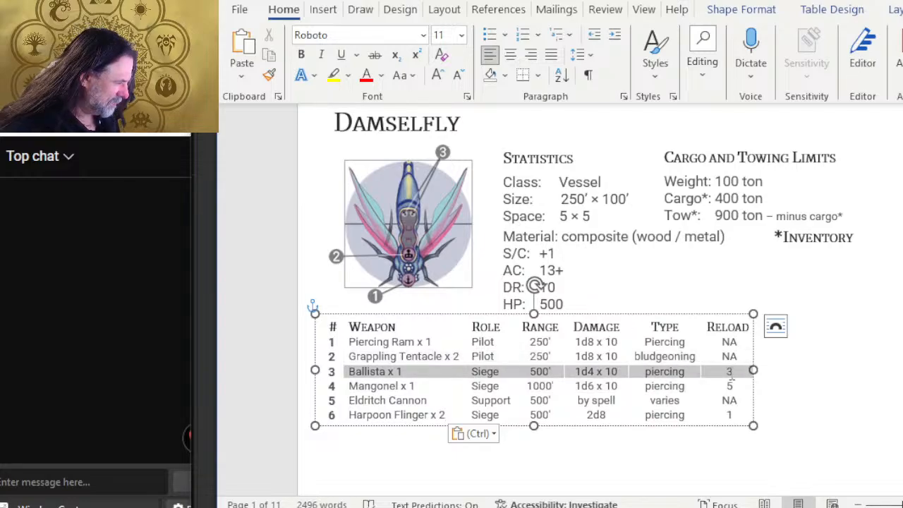
key(ctrl+c)
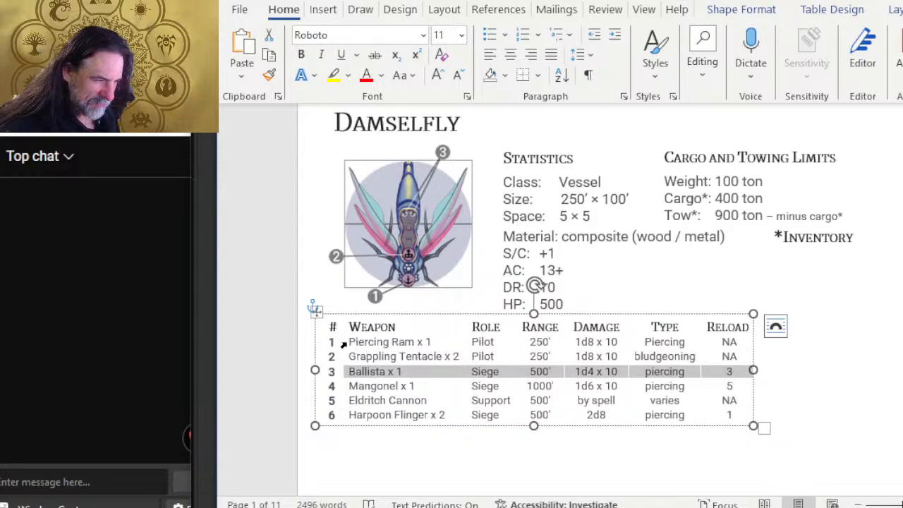
drag(351, 341, 733, 343)
key(ctrl+v)
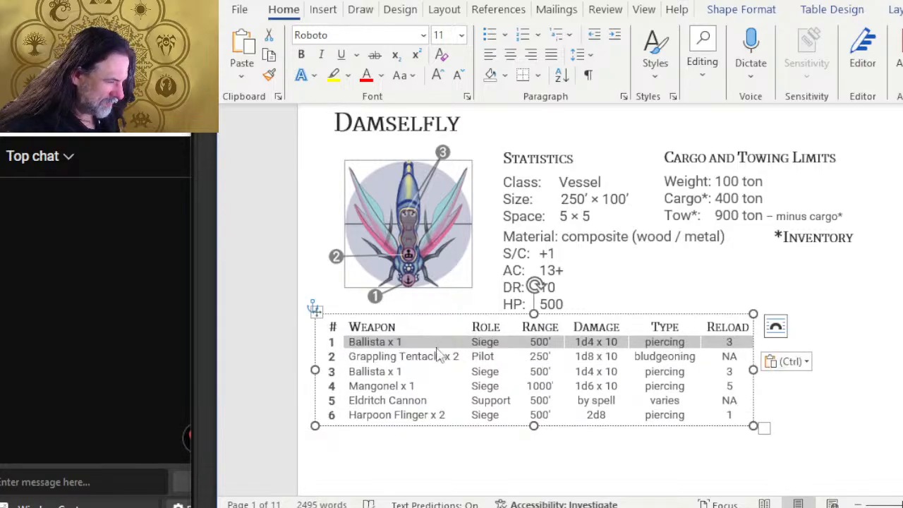
Step: Copy the Mangonel x 1 entry over weapon row 2 and the Harpoon Flinger x 2 entry over row 3
drag(350, 386, 729, 386)
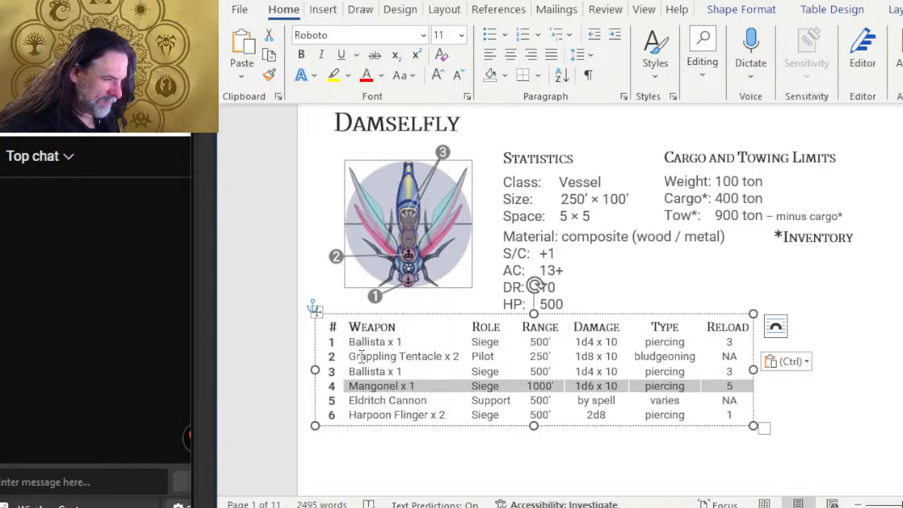
drag(350, 356, 733, 357)
key(ctrl+v)
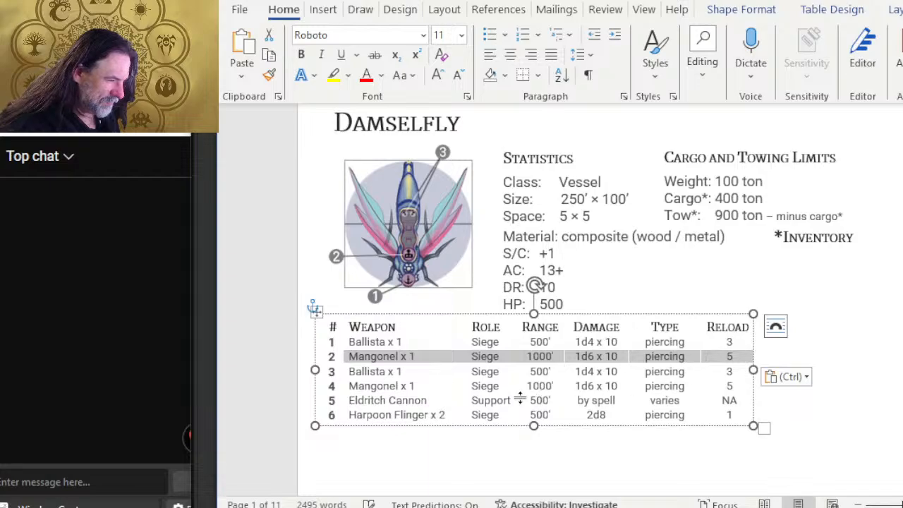
drag(351, 414, 729, 414)
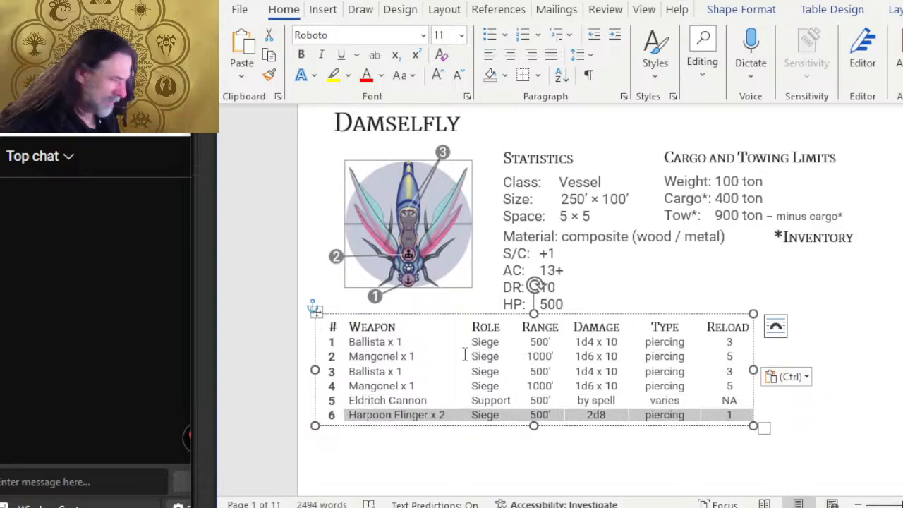
drag(352, 371, 734, 373)
key(ctrl+v)
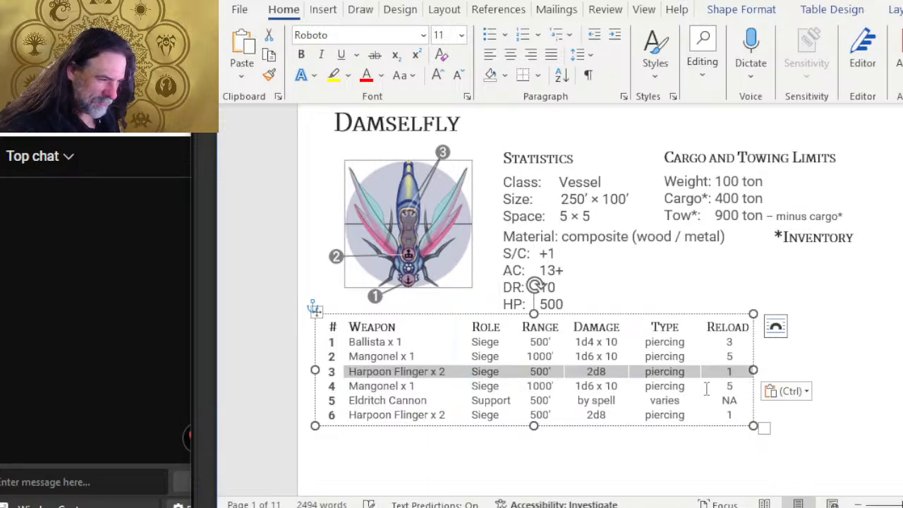
Step: Delete weapon rows 4 to 6 from the Damselfly table and leave the table
drag(331, 386, 727, 416)
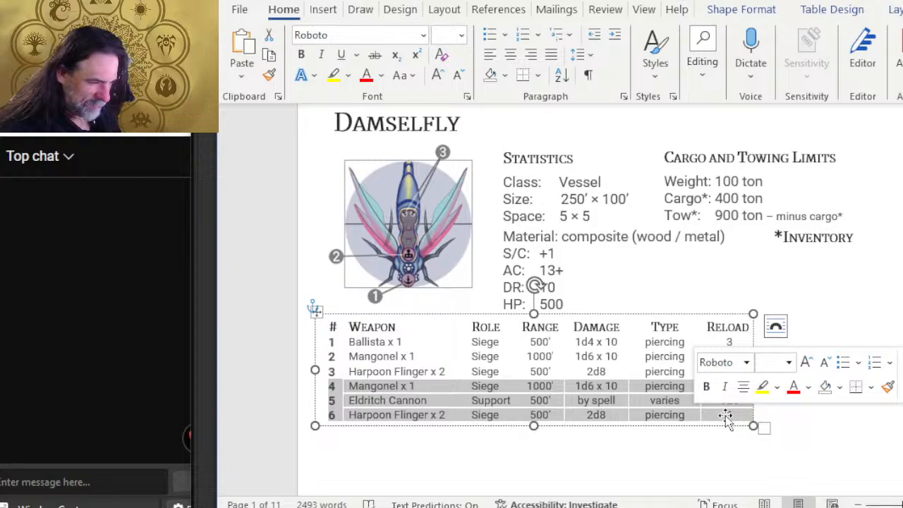
key(Delete)
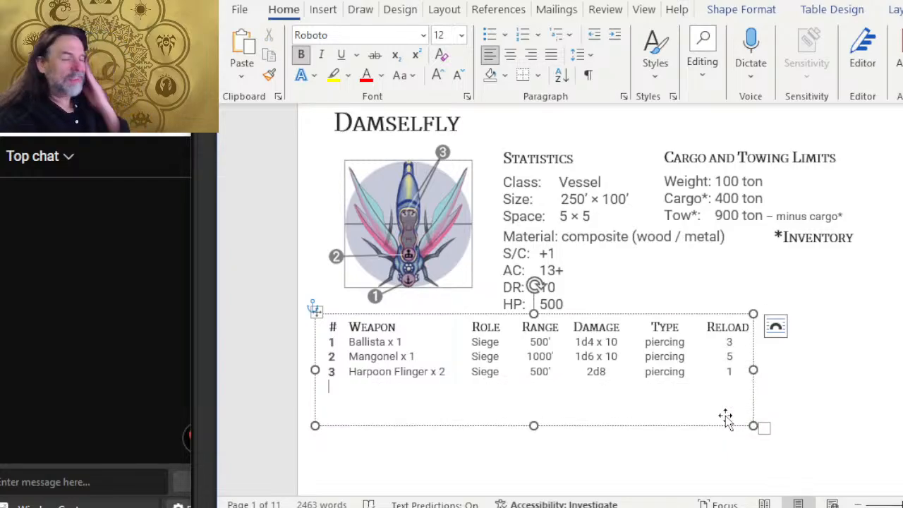
scroll(755, 424, down, 2)
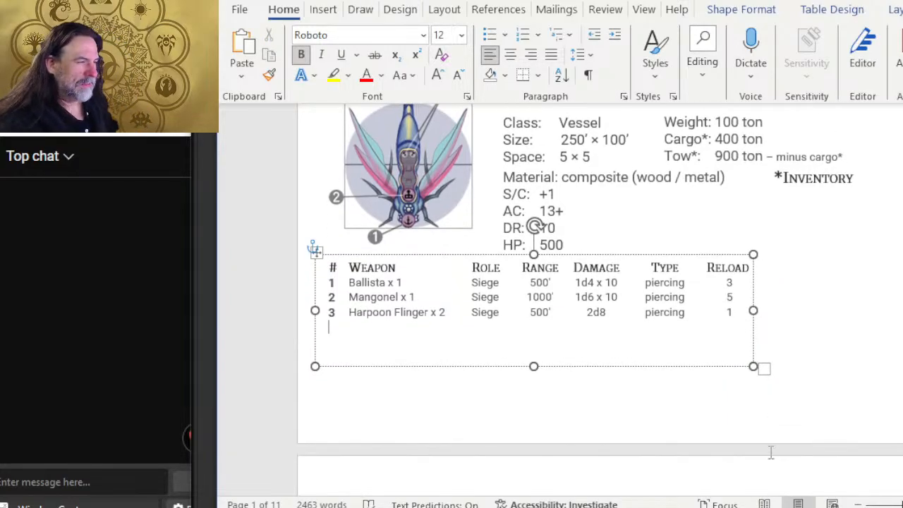
click(542, 409)
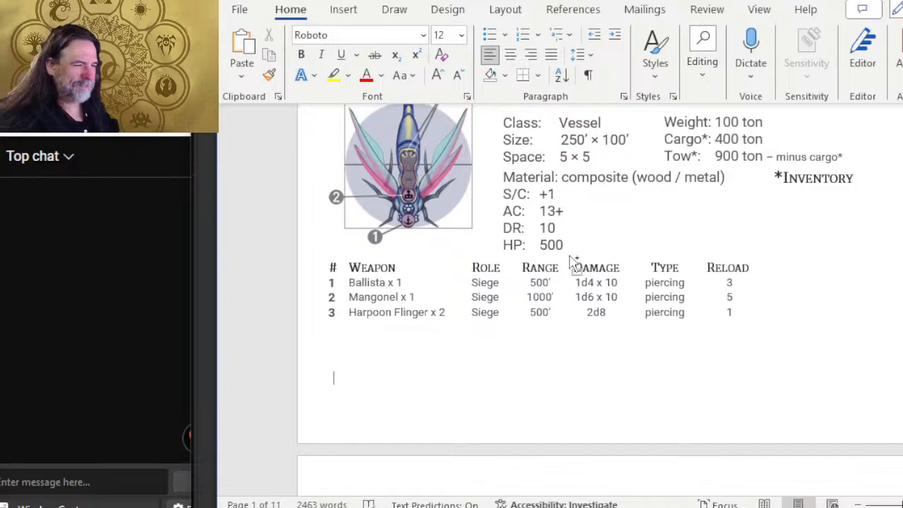
Step: Review the finished Damselfly entry against its Photoshop artwork and look over the neighbouring ship entries
scroll(415, 267, up, 2)
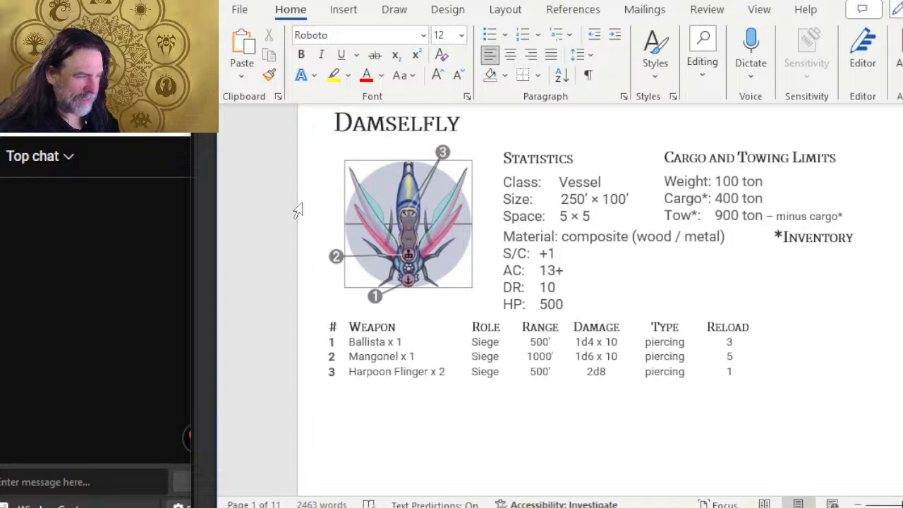
scroll(430, 205, down, 4)
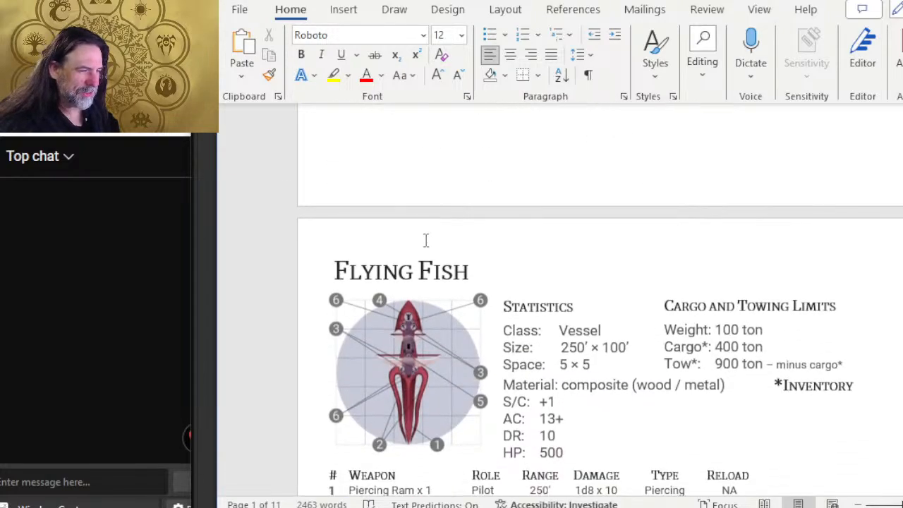
scroll(392, 324, up, 5)
key(alt+Tab)
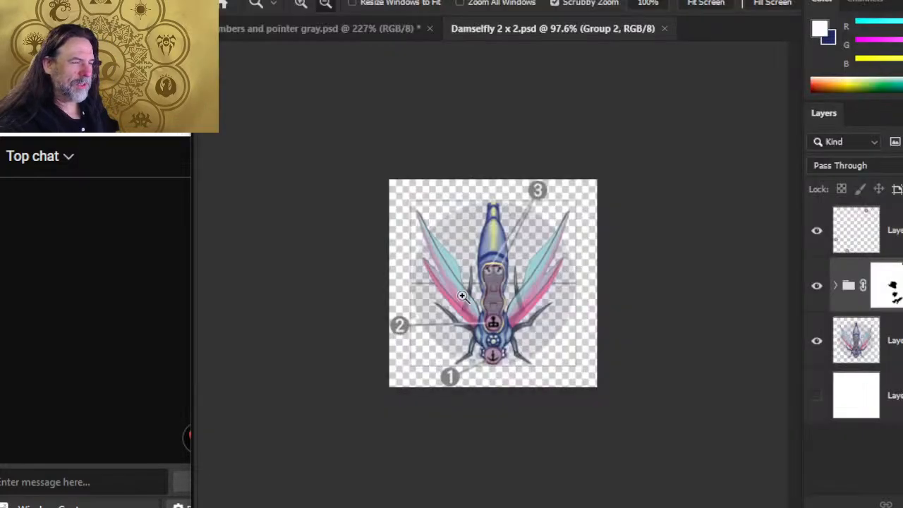
key(alt+Tab)
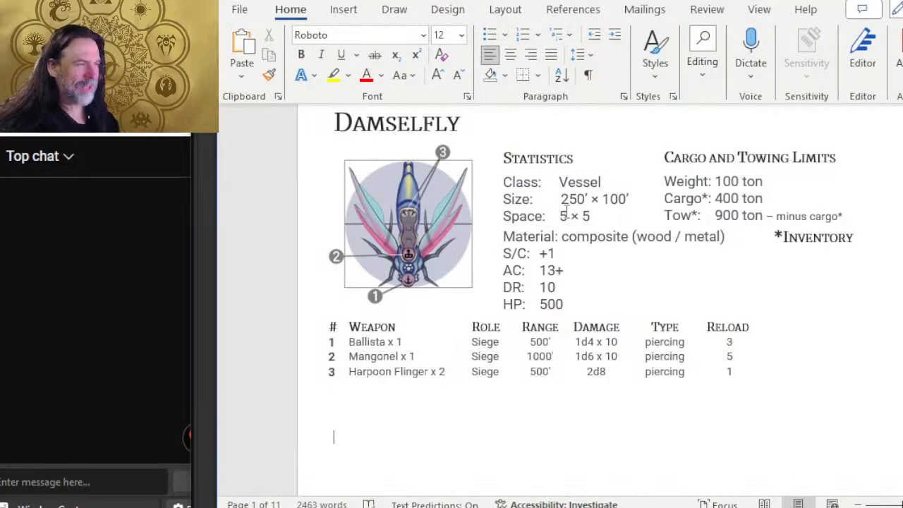
click(581, 258)
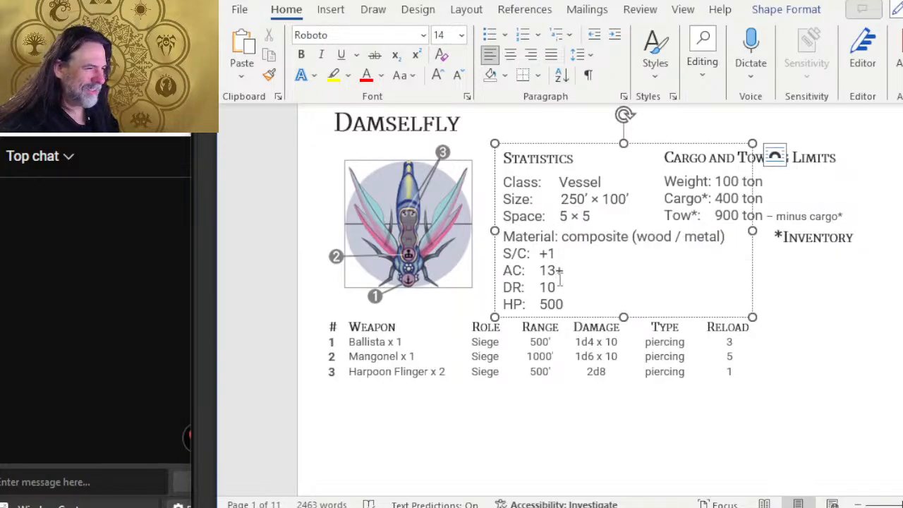
scroll(559, 280, up, 10)
scroll(559, 280, down, 15)
scroll(540, 307, down, 3)
Step: Switch to Photoshop, close the Damselfly 2 x 2.psd file and open the Flying Fish 3 x 3 image
key(alt+Tab)
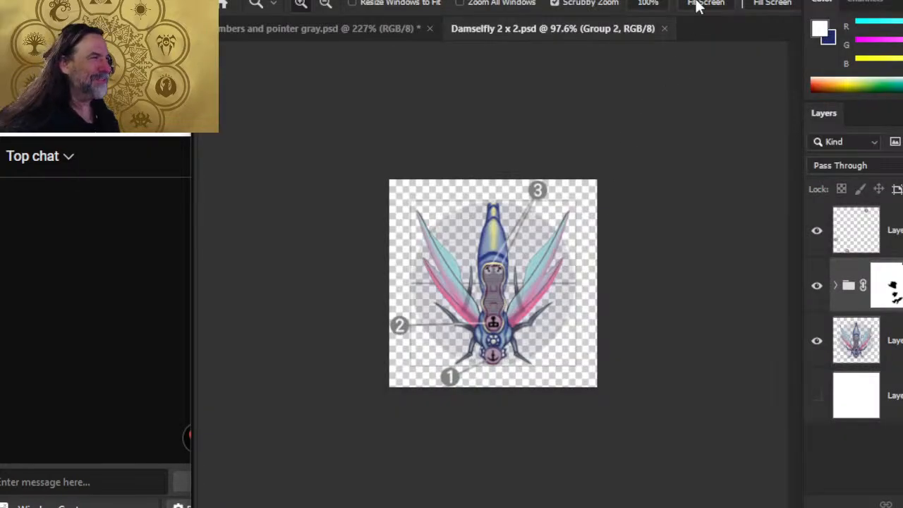
click(665, 29)
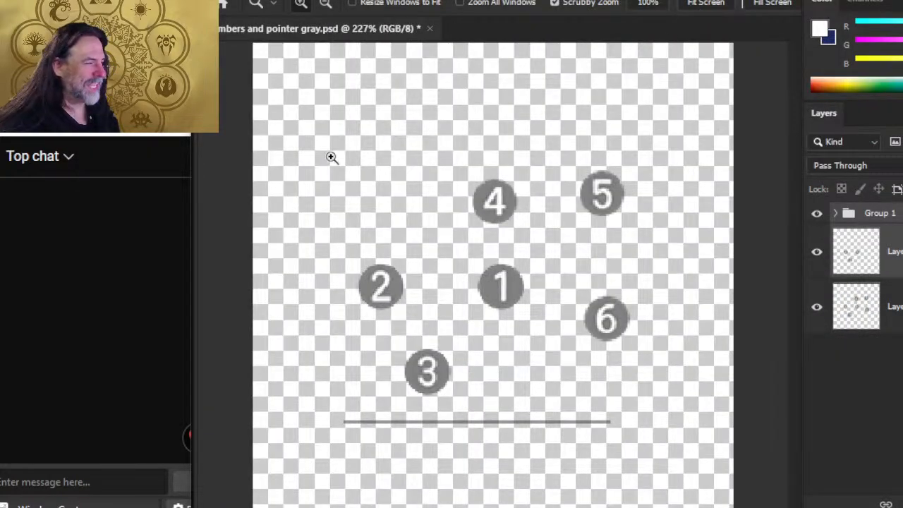
click(232, 1)
click(252, 12)
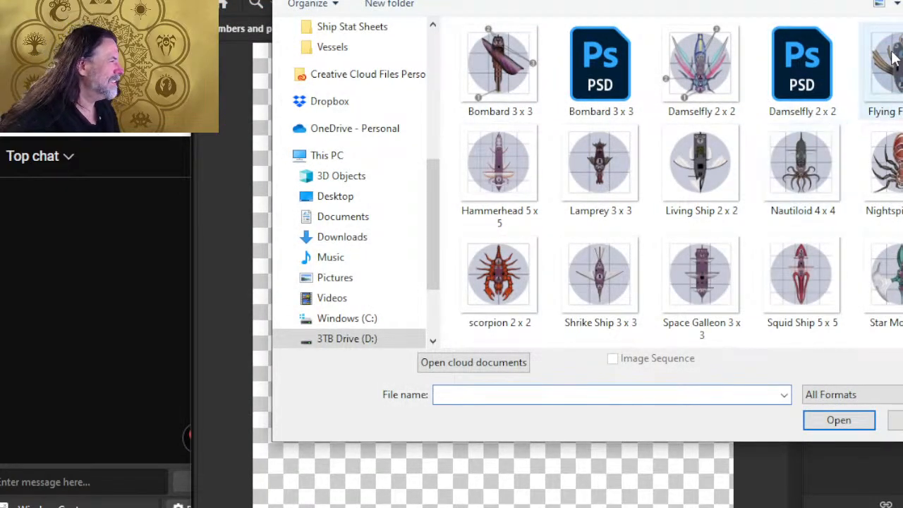
double_click(882, 70)
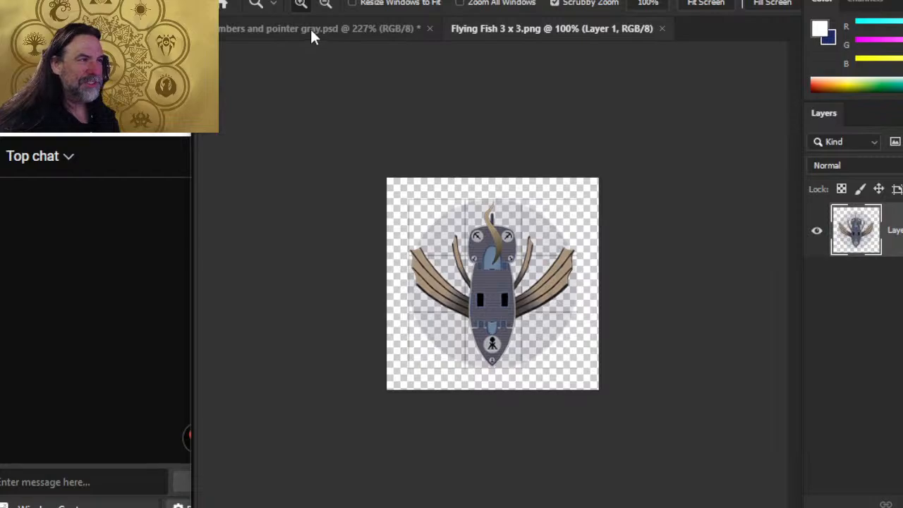
Step: Compare the Flying Fish entry in the Word document with the vessel chart PDF and the Flying Fish image in Photoshop
key(alt+Tab)
scroll(584, 245, down, 5)
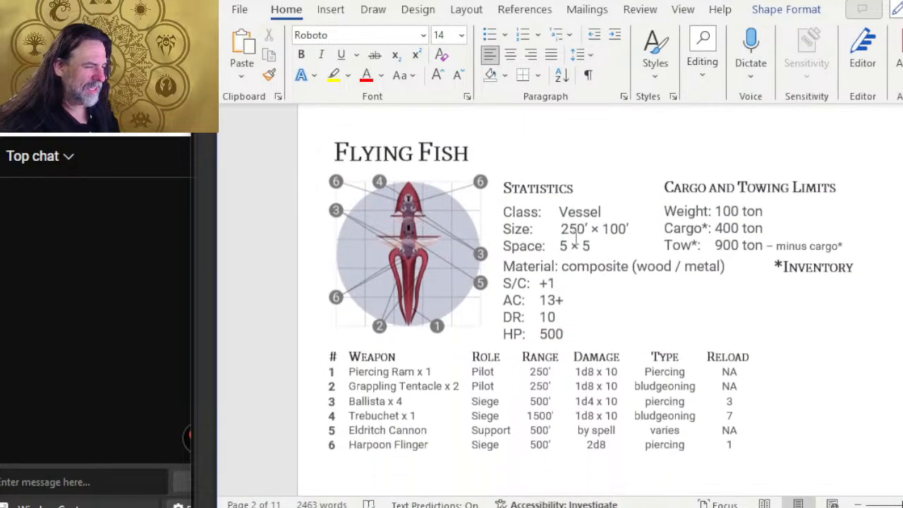
key(alt+Tab)
key(alt+Tab)
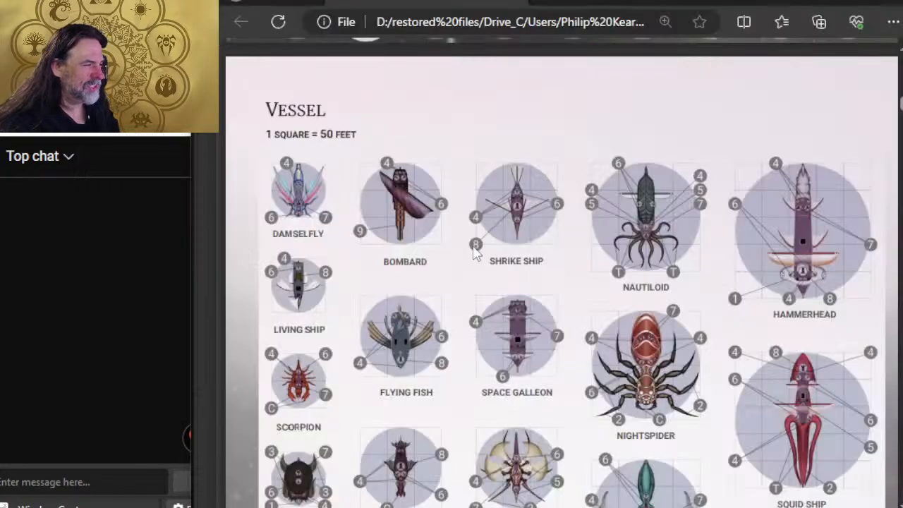
key(alt+Tab)
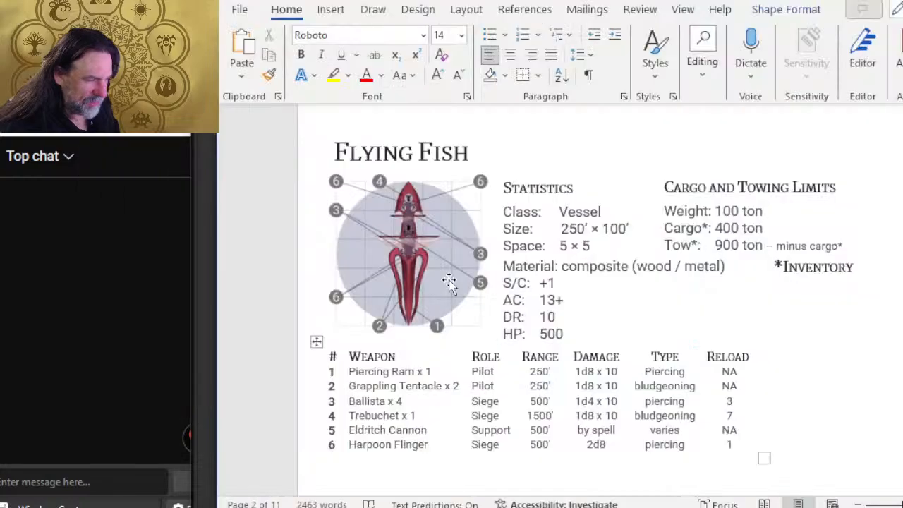
key(alt+Tab)
key(Tab)
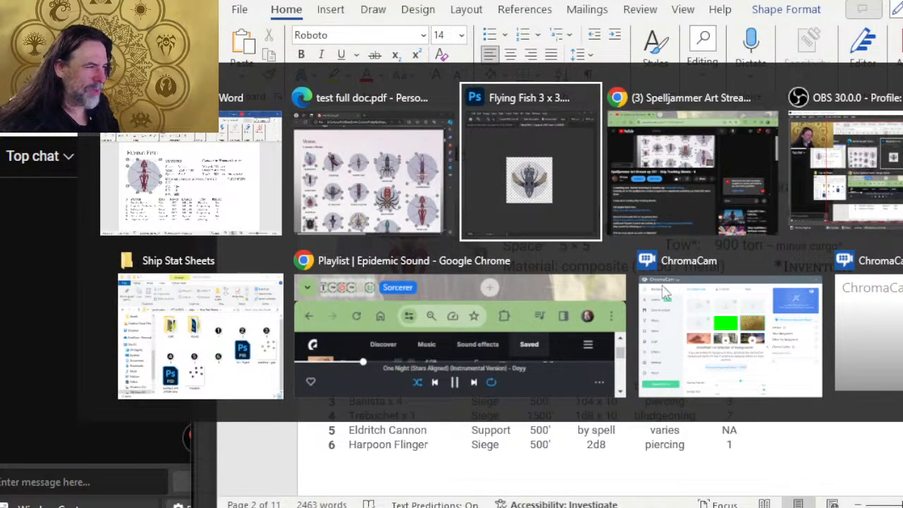
key(alt+Tab)
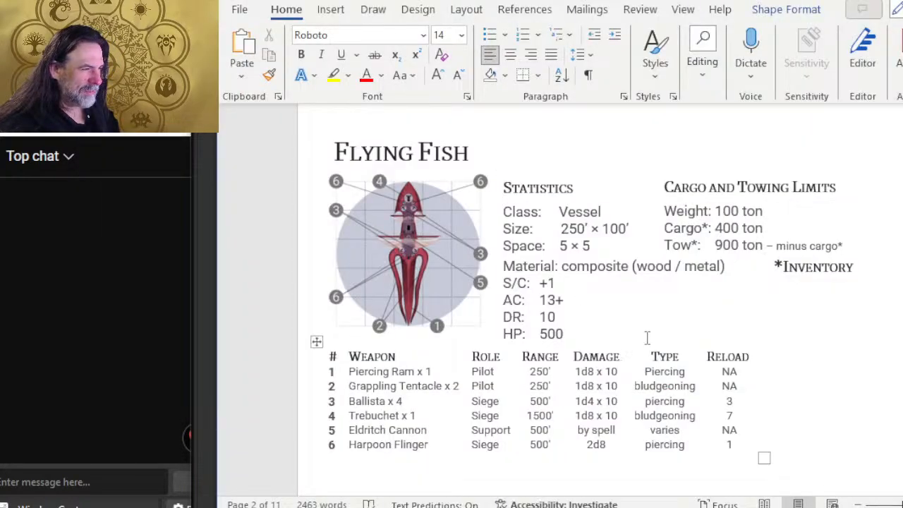
key(alt+Tab)
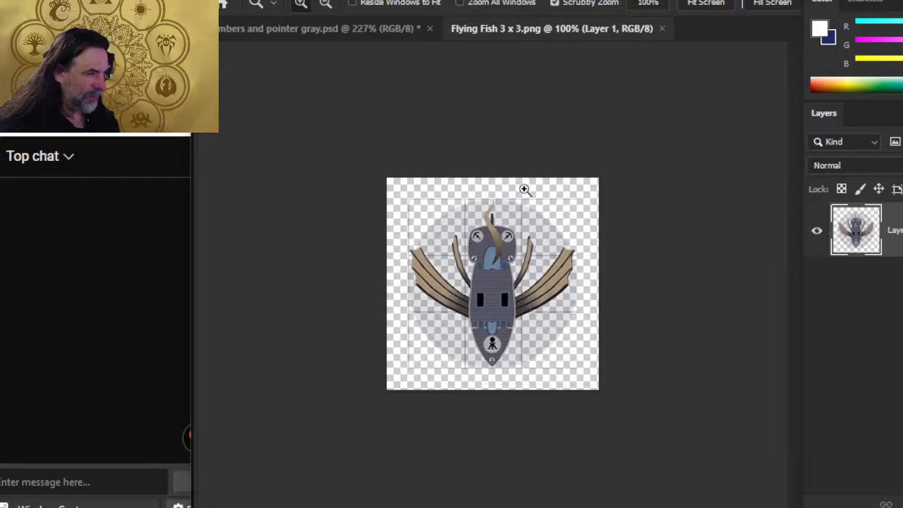
Step: Check the Flying Fish weapon table in Word and its numbering on the vessel chart against the Photoshop artwork
key(alt+Tab)
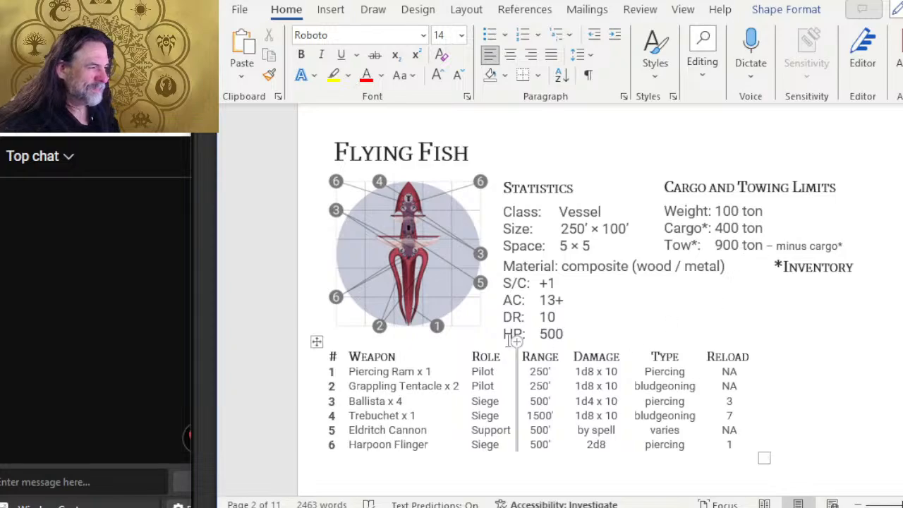
scroll(518, 320, down, 2)
scroll(518, 319, down, 2)
scroll(519, 320, up, 4)
key(alt+Tab)
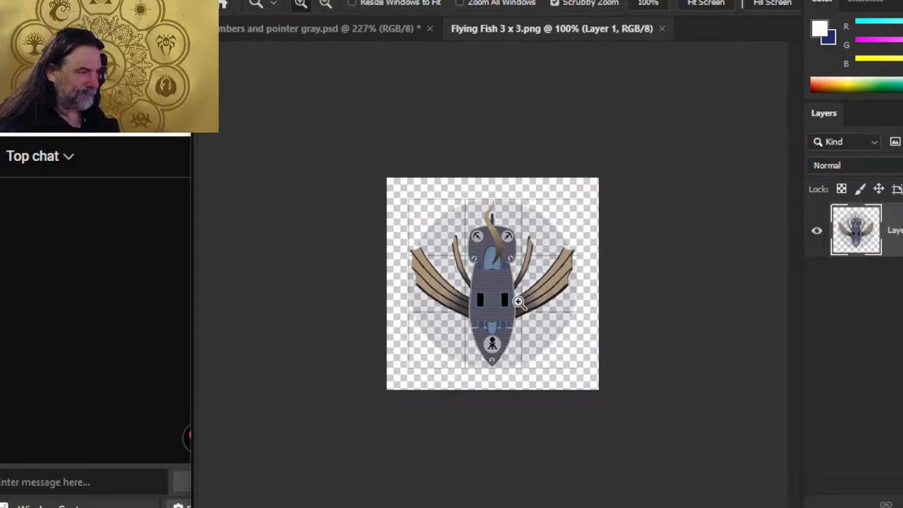
key(alt+Tab)
key(alt+Tab)
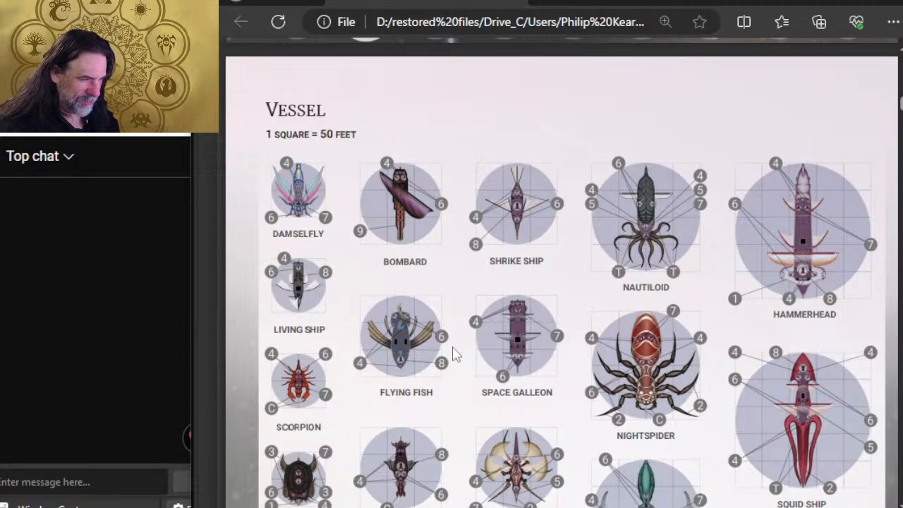
key(alt+Tab)
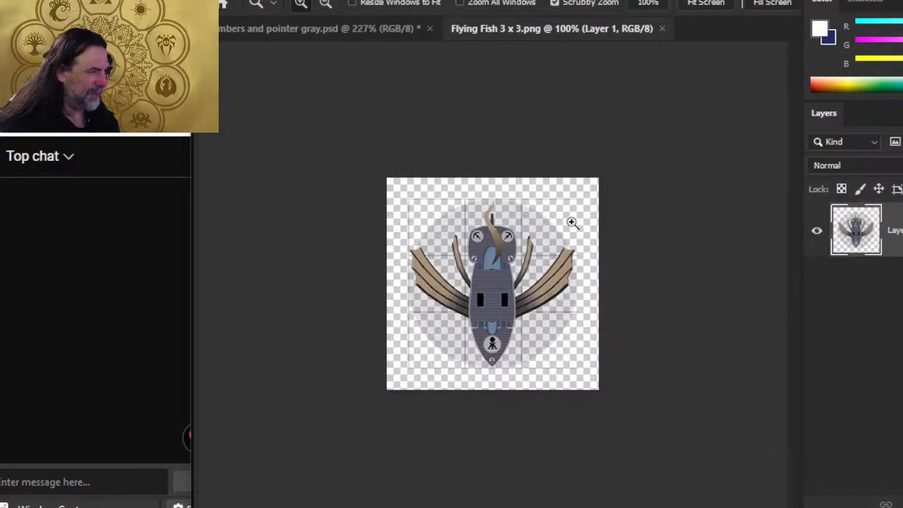
Step: Duplicate the selected number and pointer layers from numbers and pointer gray.psd into Flying Fish 3 x 3.png and show that image
click(386, 25)
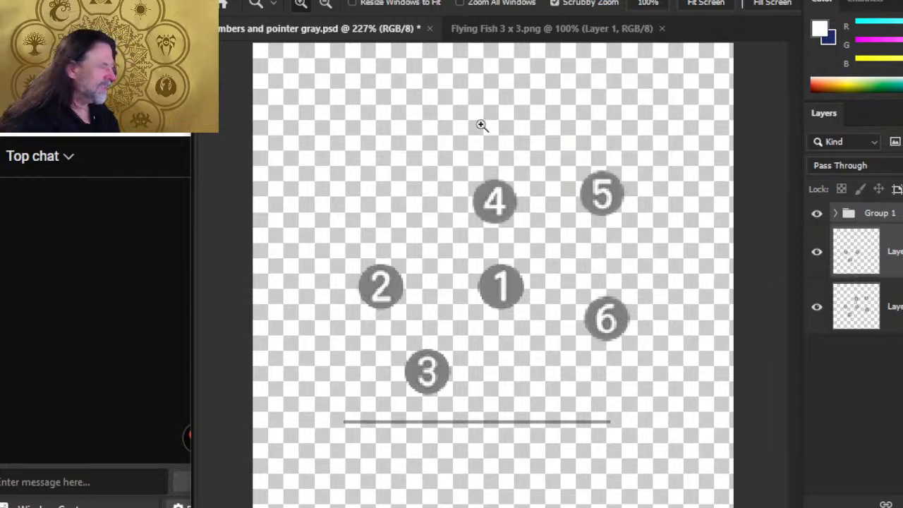
click(505, 31)
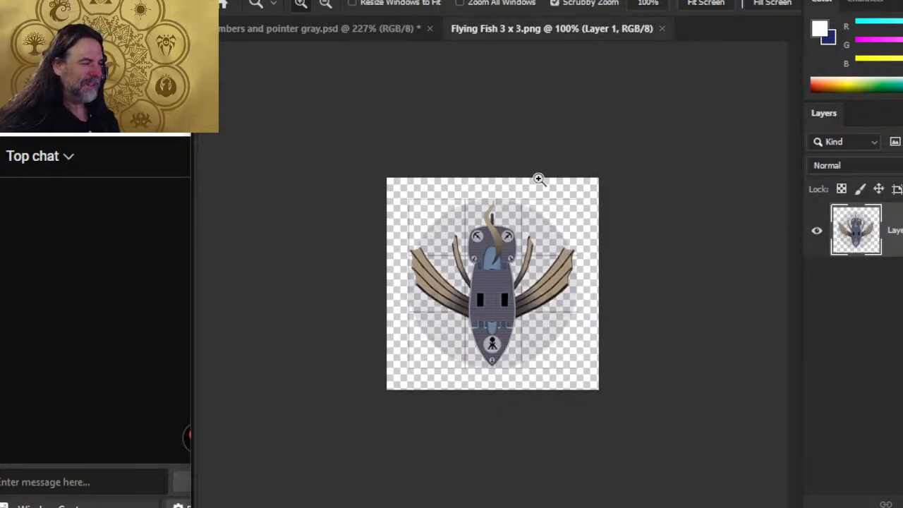
click(362, 28)
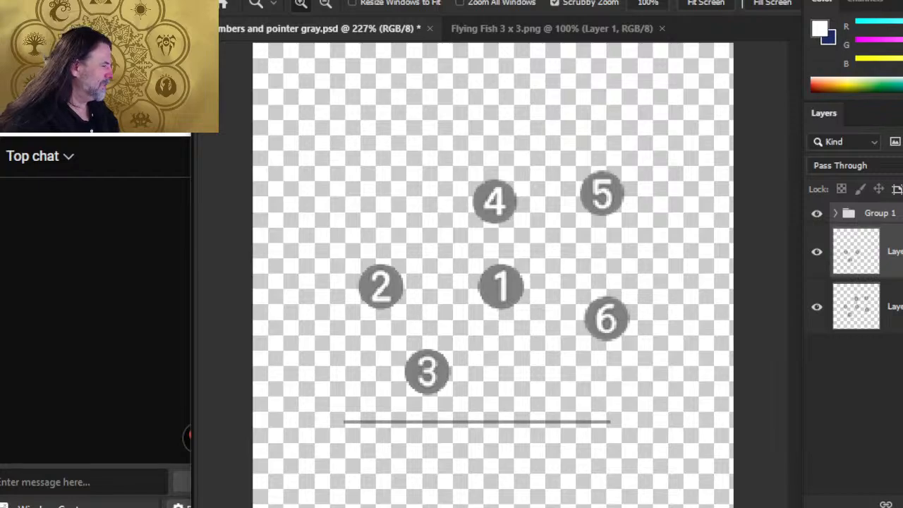
right_click(896, 244)
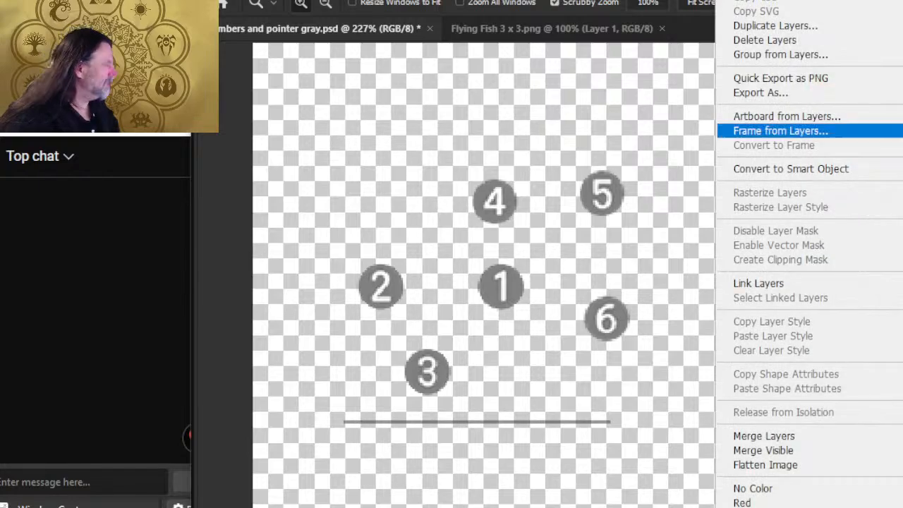
click(854, 25)
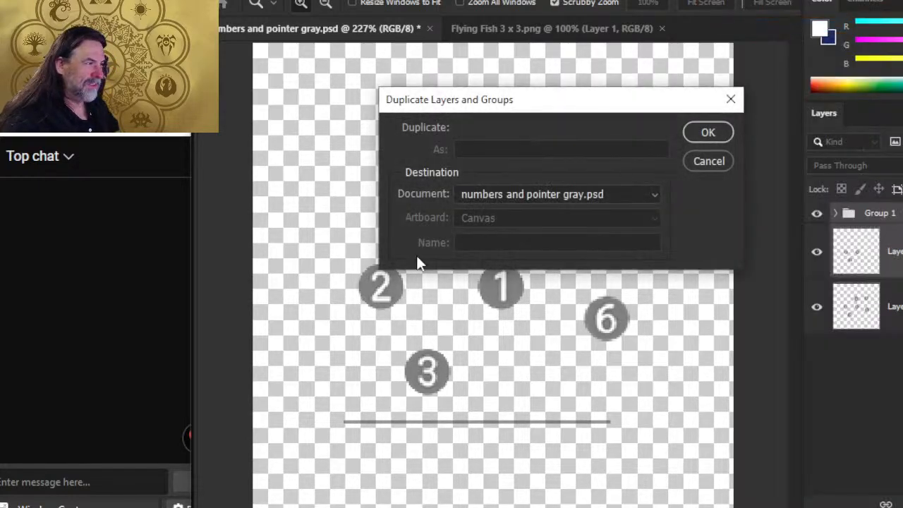
click(531, 191)
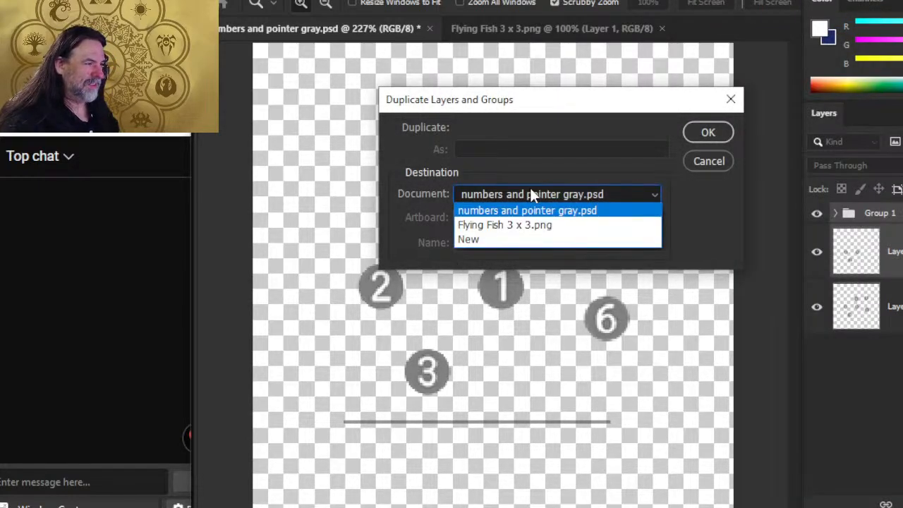
click(542, 226)
click(707, 132)
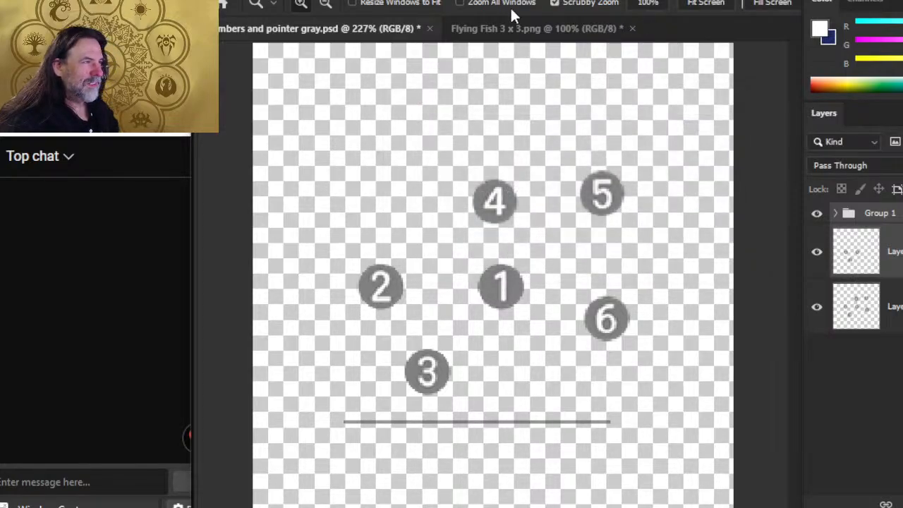
click(517, 30)
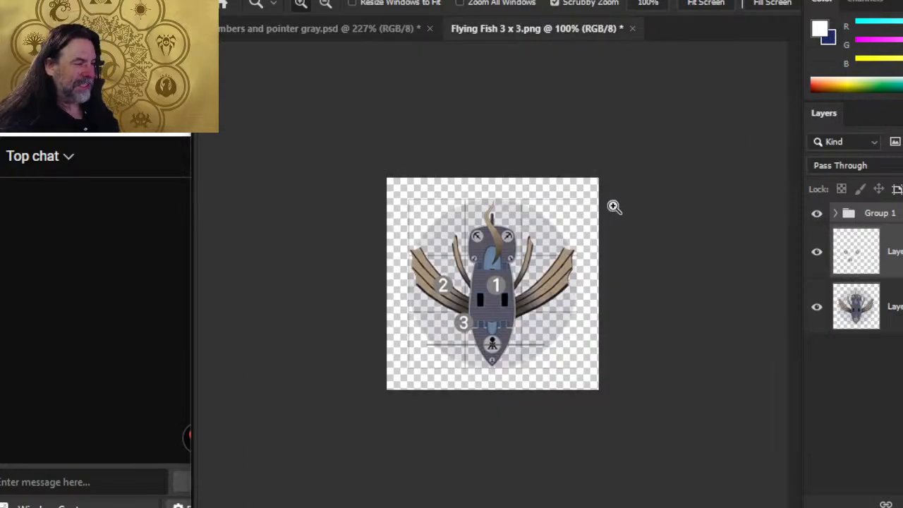
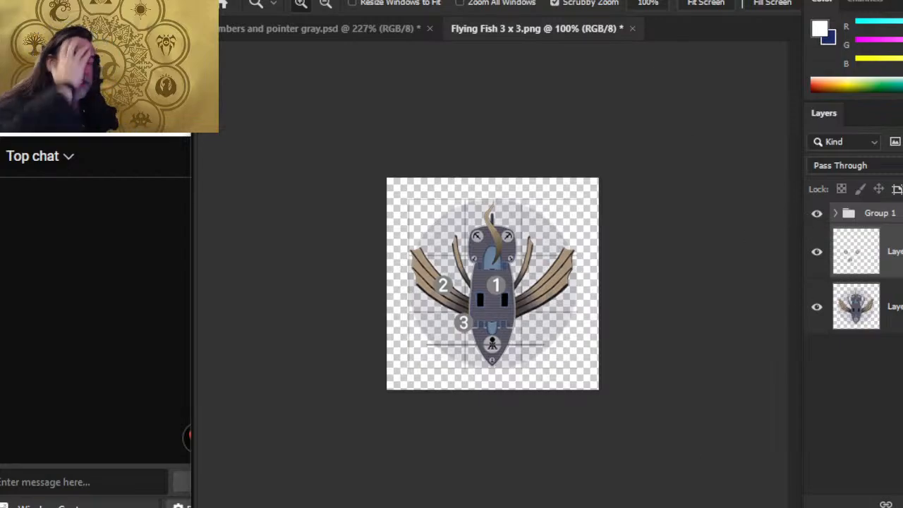
Step: Review the Flying Fish statistics and weapon rows in Word alongside the numbered artwork and the numbers source file
key(alt+Tab)
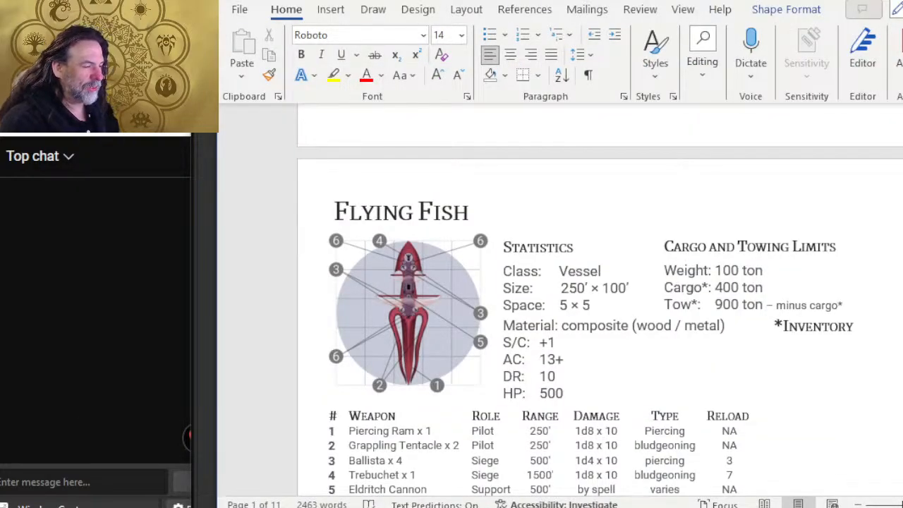
scroll(692, 204, down, 4)
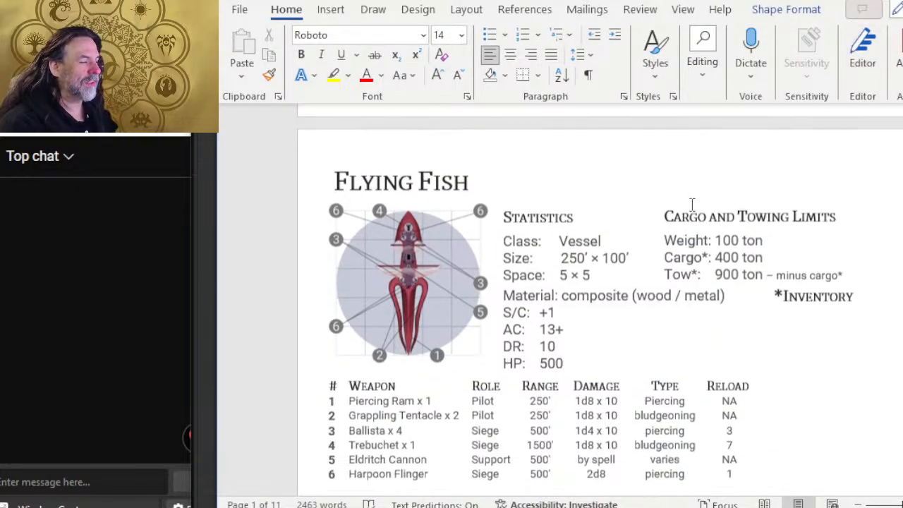
scroll(645, 267, up, 1)
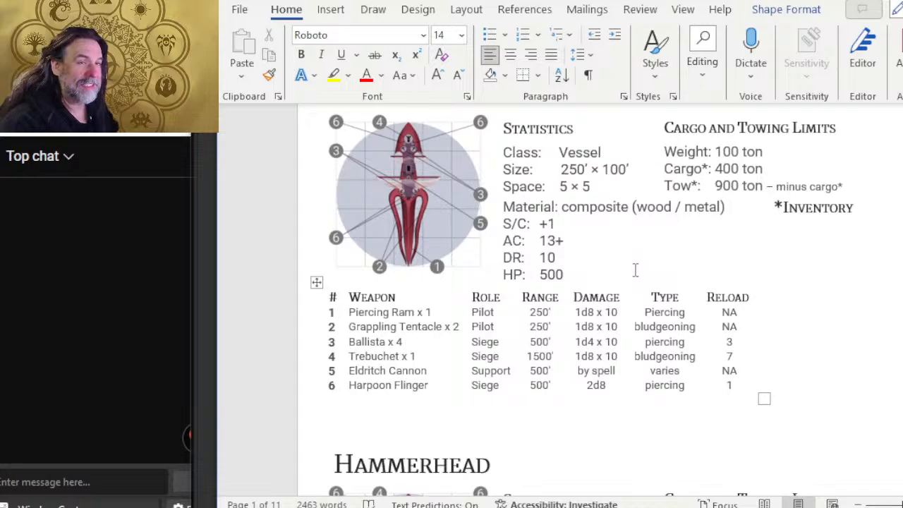
scroll(633, 265, up, 1)
key(alt+Tab)
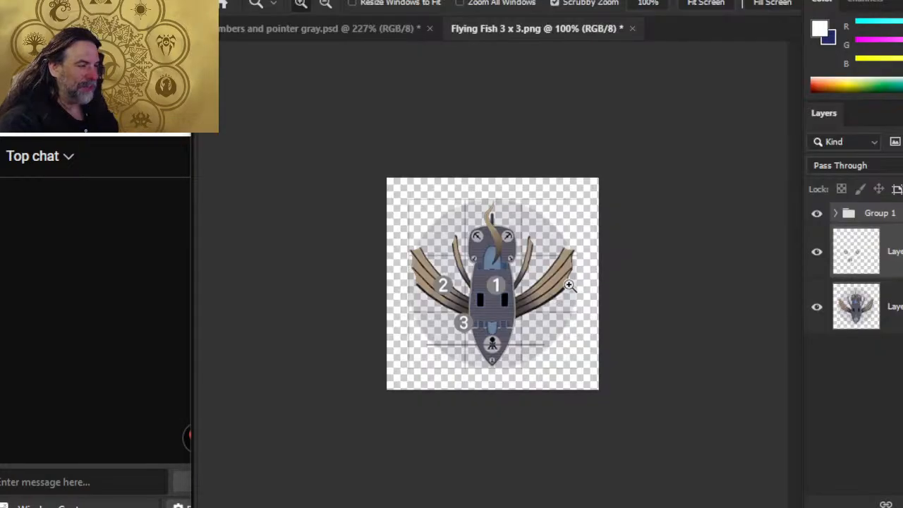
key(alt+Tab)
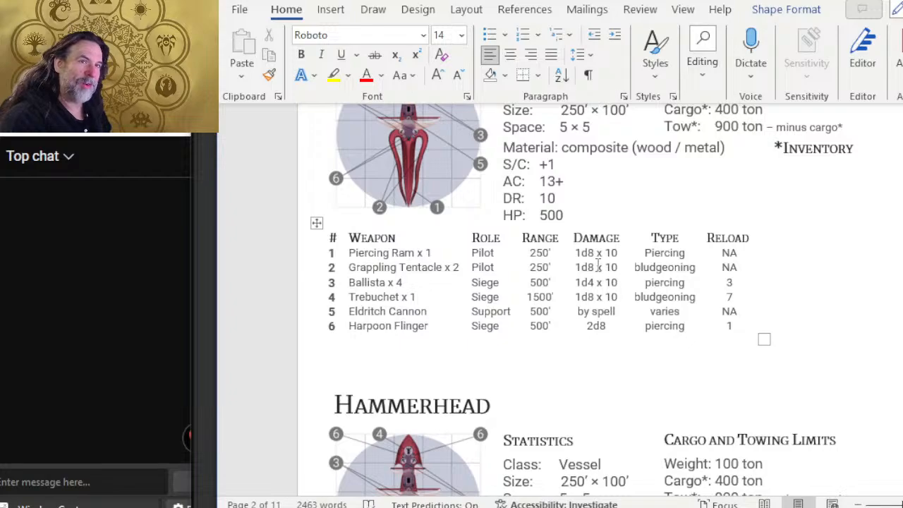
key(alt+Tab)
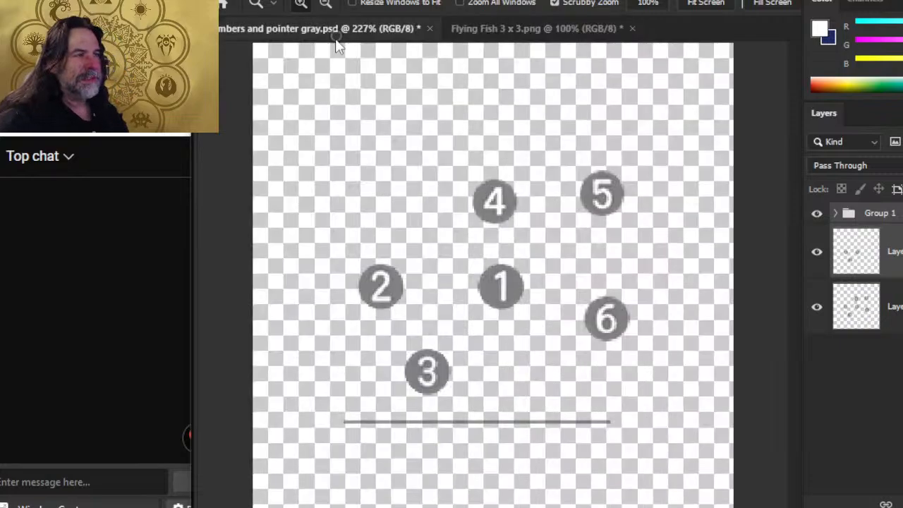
click(339, 28)
click(548, 28)
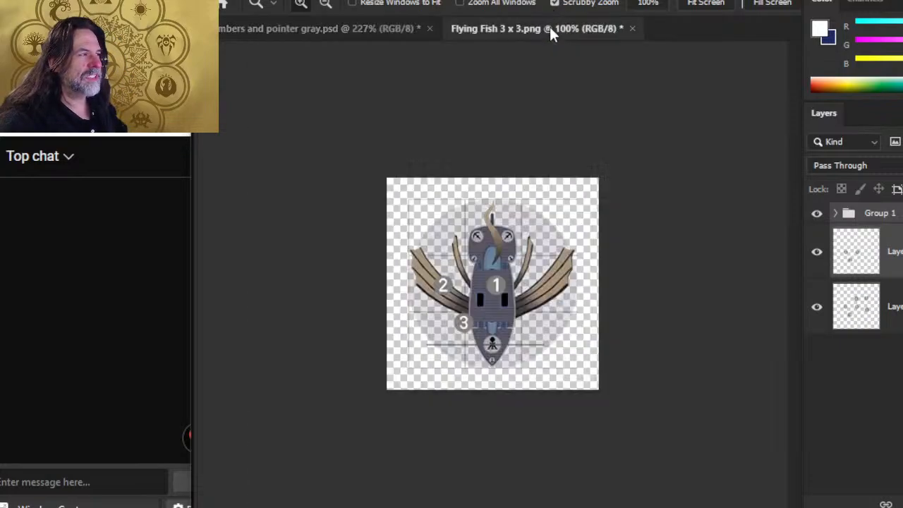
Step: Lasso the number 1 marker and move it off the hull to the blank area below the grid, right of the stern
drag(459, 354, 537, 342)
key(l)
mouse_move(603, 197)
mouse_down()
mouse_move(599, 184)
mouse_move(603, 198)
mouse_up()
key(v)
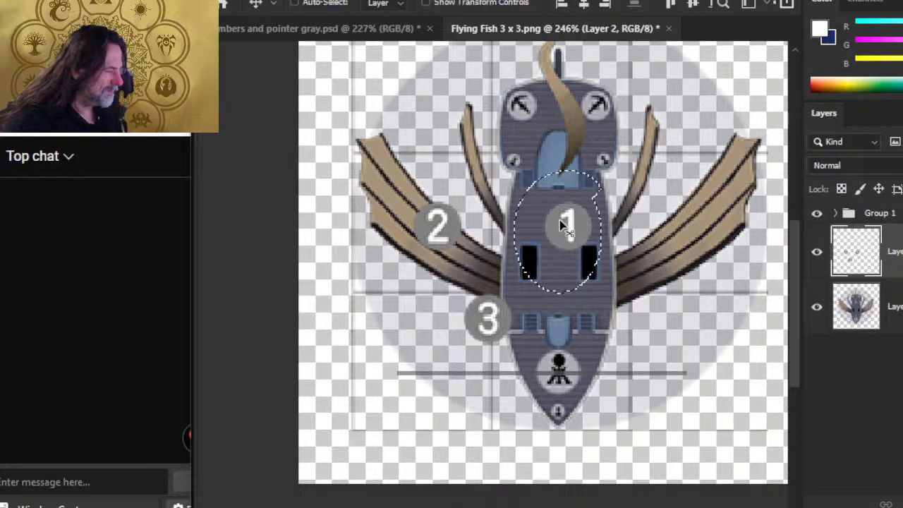
mouse_move(575, 232)
mouse_down()
mouse_move(701, 431)
mouse_move(705, 461)
mouse_up()
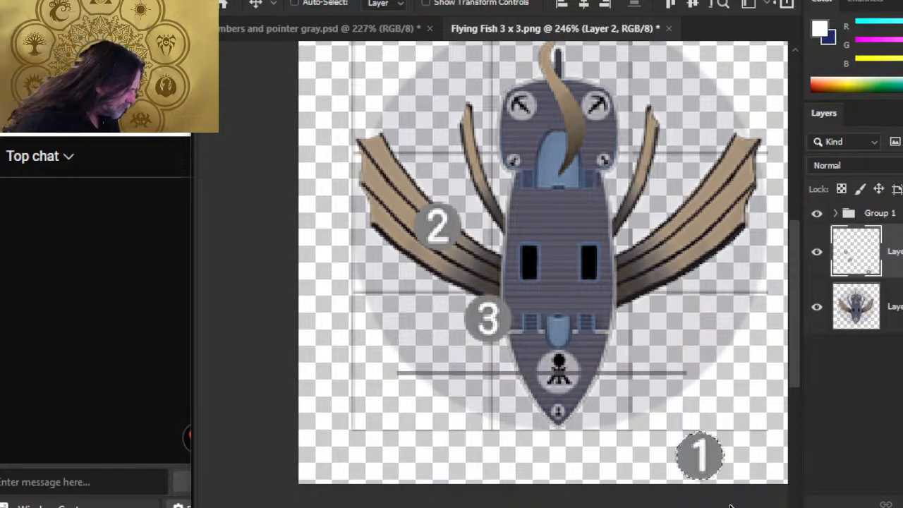
drag(687, 379, 582, 330)
key(z)
drag(695, 261, 656, 289)
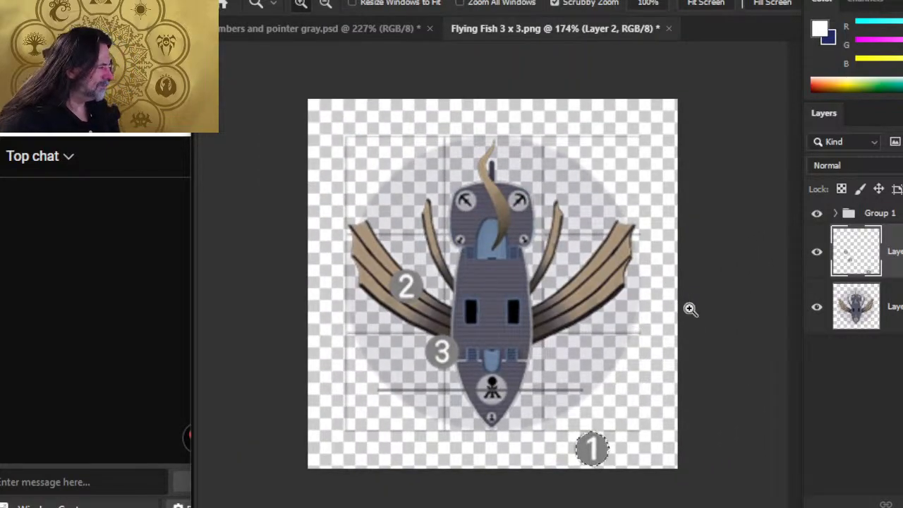
Step: Add a new layer beneath the Flying Fish artwork layer and fill it with white as the background
click(898, 307)
key(ctrl+shift+alt+n)
drag(865, 316, 865, 383)
key(g)
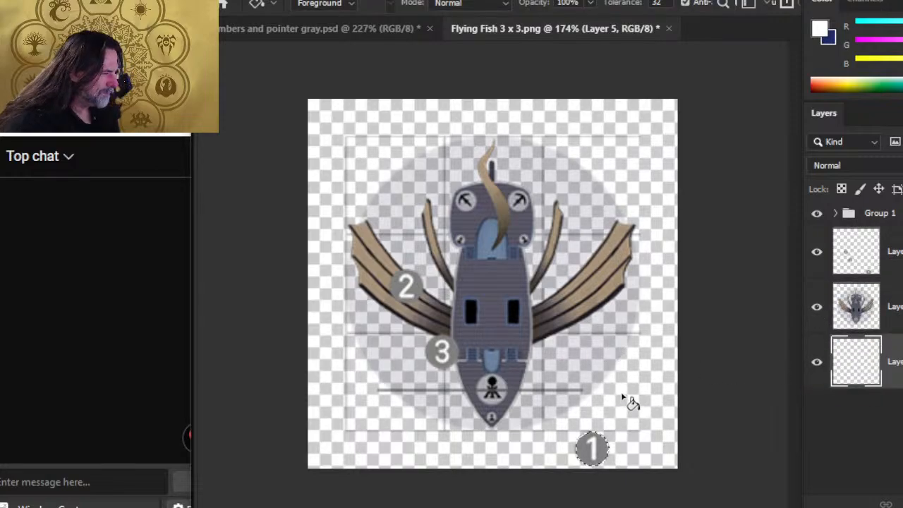
key(l)
key(g)
click(652, 364)
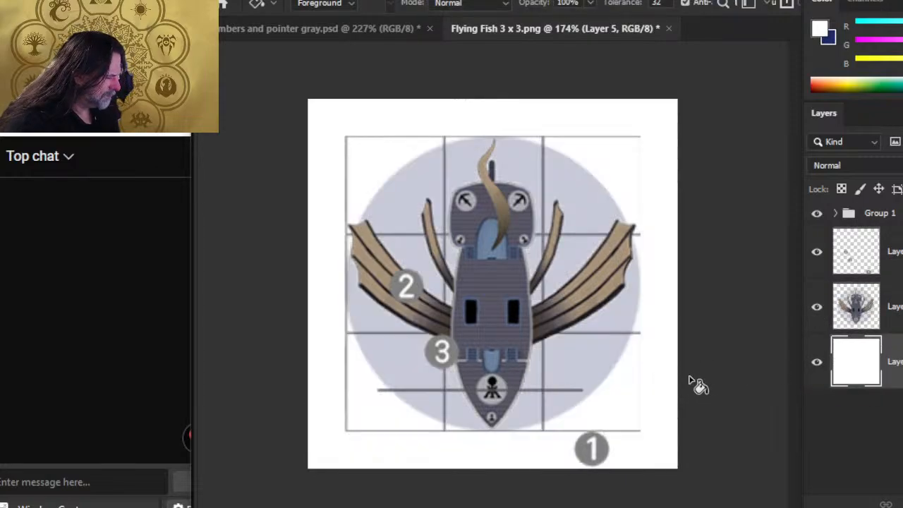
Step: Lasso the grid's left border line on the Flying Fish artwork layer and cut it to a new layer
key(l)
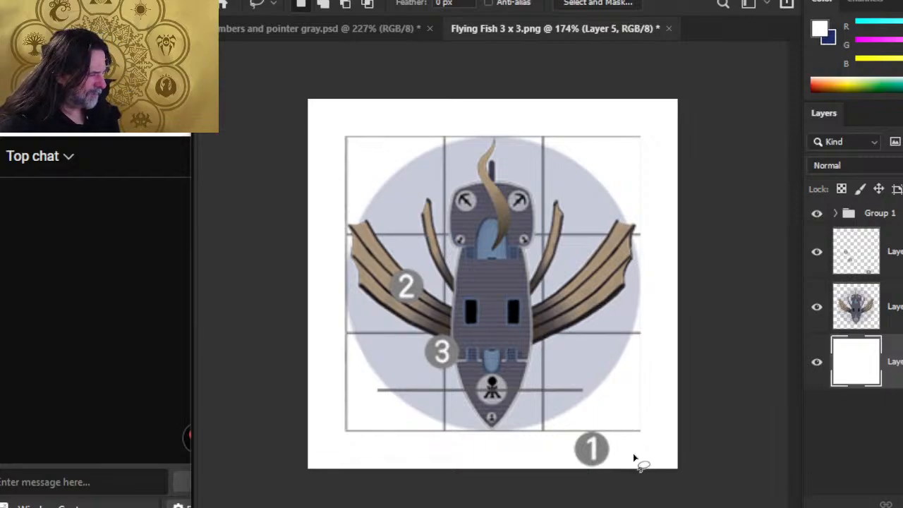
click(894, 307)
key(z)
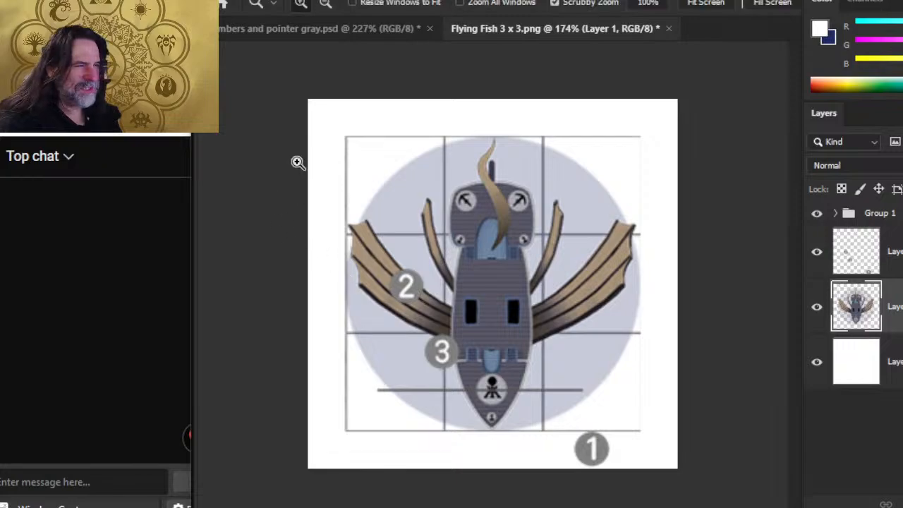
drag(299, 163, 340, 175)
key(l)
mouse_move(339, 99)
mouse_down()
mouse_move(389, 85)
mouse_move(405, 121)
mouse_move(394, 266)
mouse_up()
mouse_move(395, 357)
mouse_down()
mouse_move(363, 235)
mouse_move(367, 99)
mouse_up()
drag(457, 397, 507, 189)
mouse_move(413, 129)
mouse_down()
mouse_move(383, 384)
mouse_move(465, 360)
mouse_move(430, 248)
mouse_up()
mouse_move(465, 385)
mouse_down()
mouse_move(515, 187)
mouse_move(494, 350)
mouse_move(495, 208)
mouse_up()
key(z)
alt+click(570, 247)
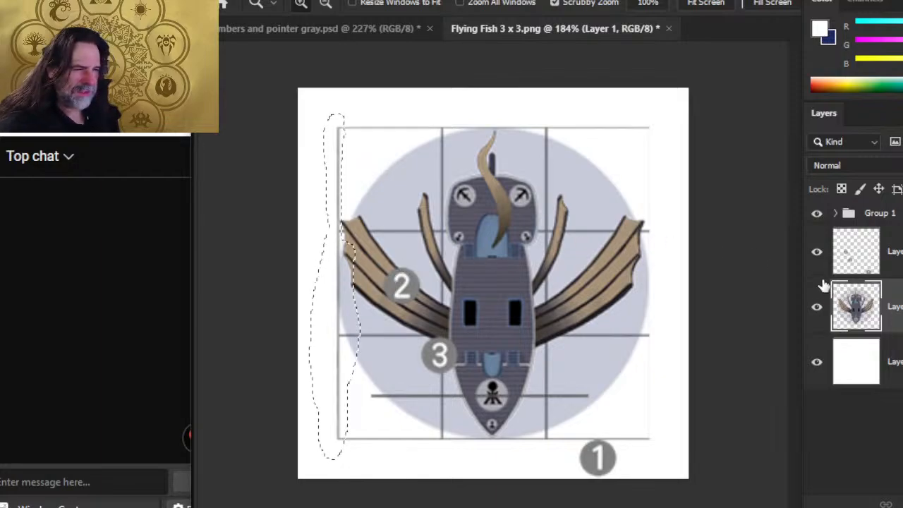
drag(333, 170, 397, 244)
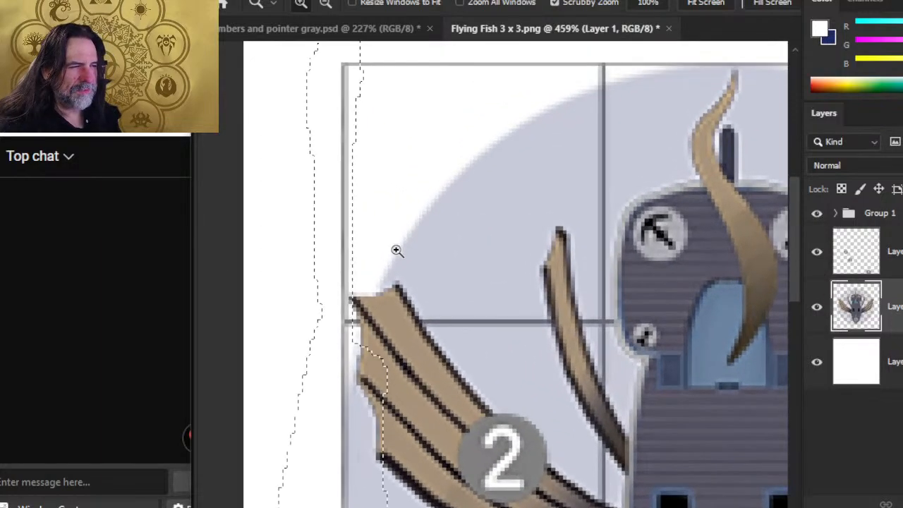
key(ctrl+shift+j)
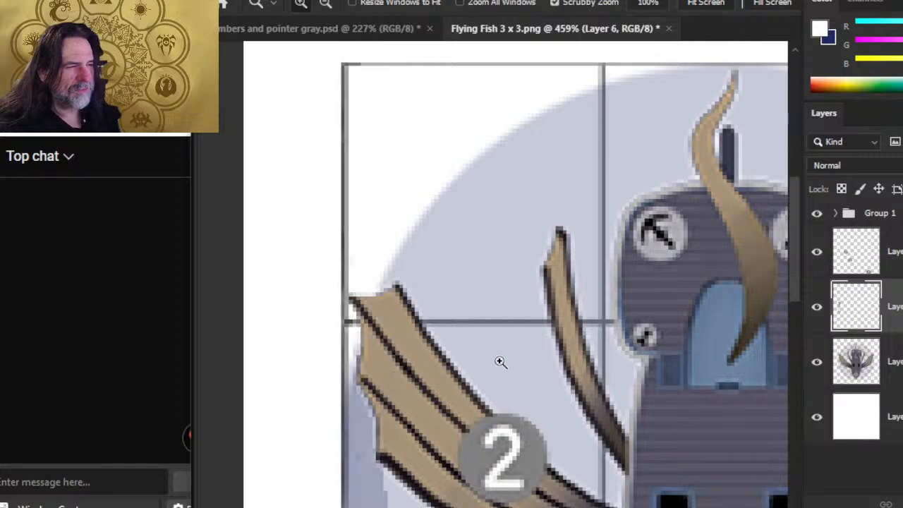
key(l)
right_click(534, 328)
click(648, 215)
key(Escape)
right_click(632, 250)
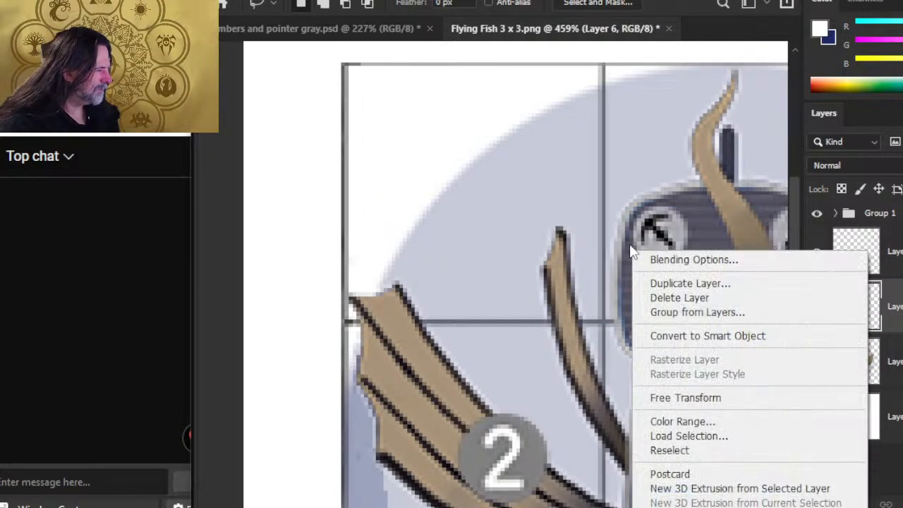
click(718, 401)
key(Escape)
right_click(632, 314)
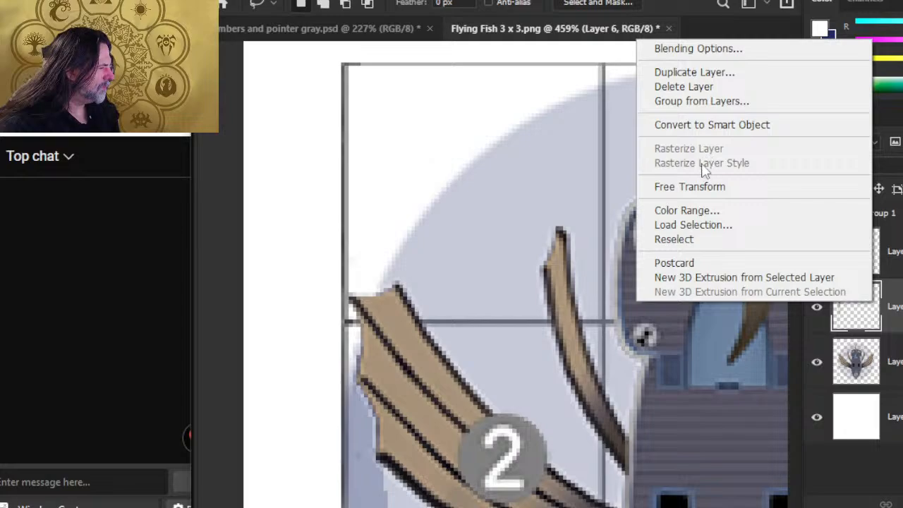
click(528, 364)
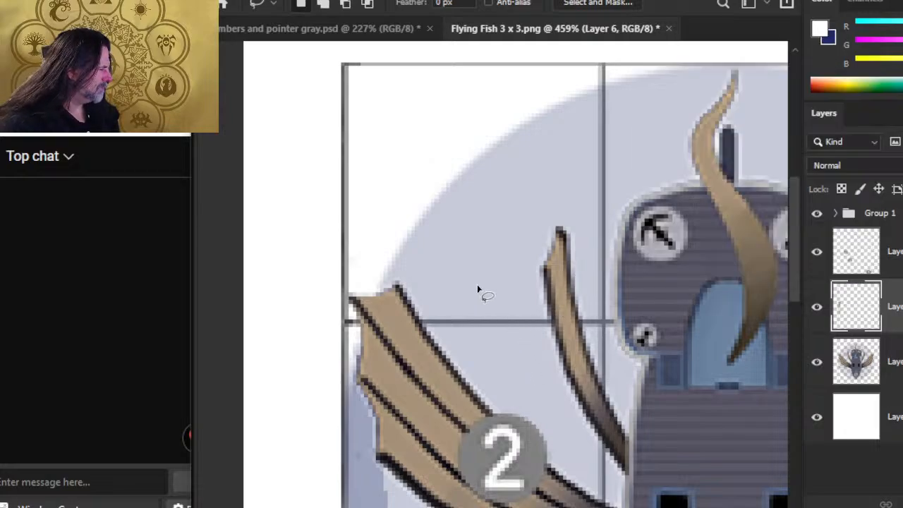
Step: Flip the separated grid border line layer horizontally with Free Transform
right_click(498, 298)
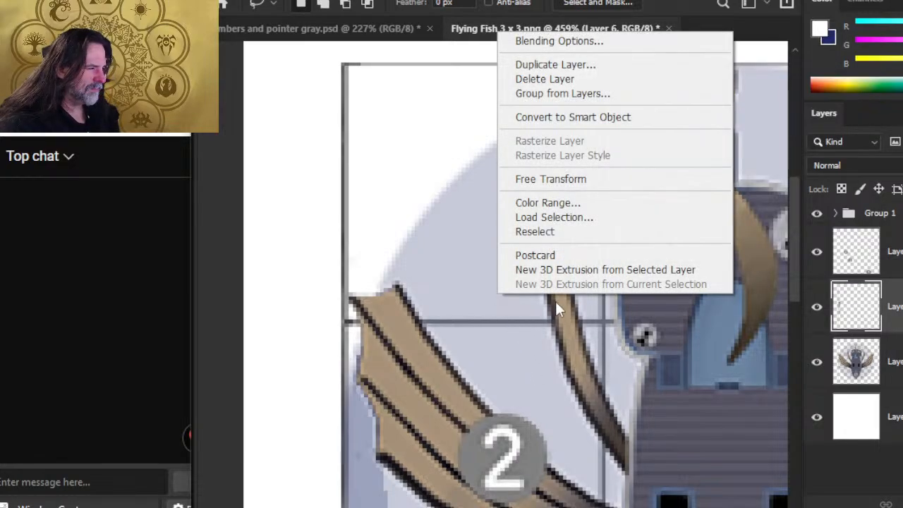
click(604, 180)
right_click(347, 260)
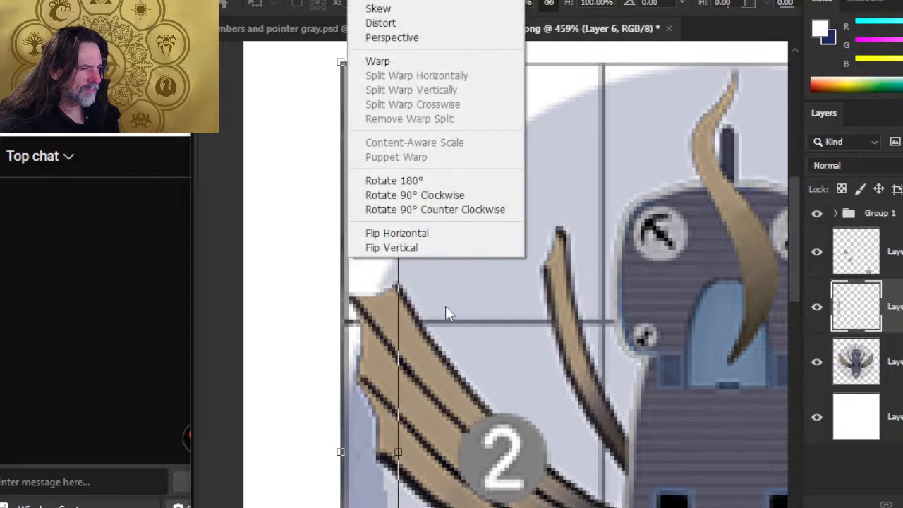
click(434, 239)
key(Return)
key(z)
key(ctrl+0)
key(v)
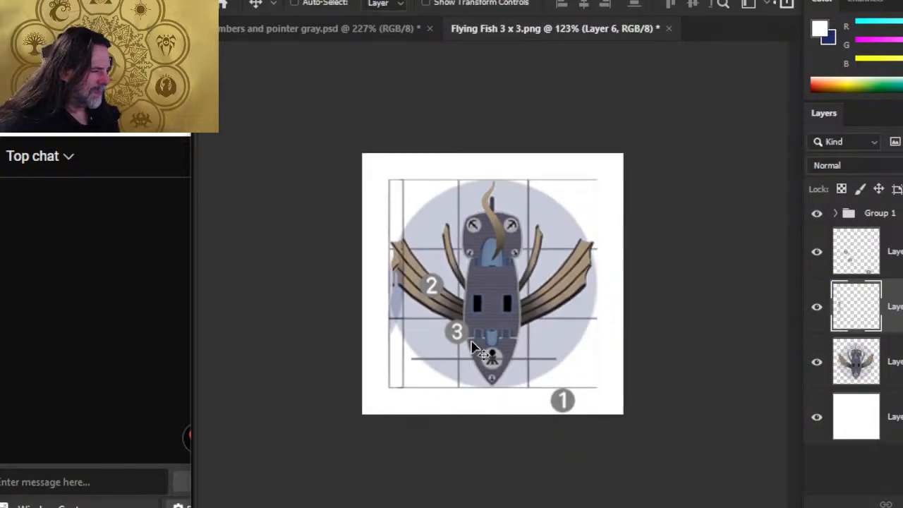
Step: Move the flipped border line across the artwork until it closes the right edge of the Flying Fish grid
key(shift+Right)
key(shift+Right)
key(shift+Right)
key(shift+Right)
key(shift+Right)
key(shift+Right)
key(shift+Right)
key(shift+Right)
key(shift+Right)
key(shift+Right)
key(shift+Right)
key(shift+Right)
key(shift+Right)
key(shift+Right)
key(shift+Right)
key(shift+Right)
key(shift+Right)
key(shift+Right)
key(shift+Right)
key(shift+Right)
key(Right)
key(Right)
key(Right)
key(Right)
key(Right)
key(Right)
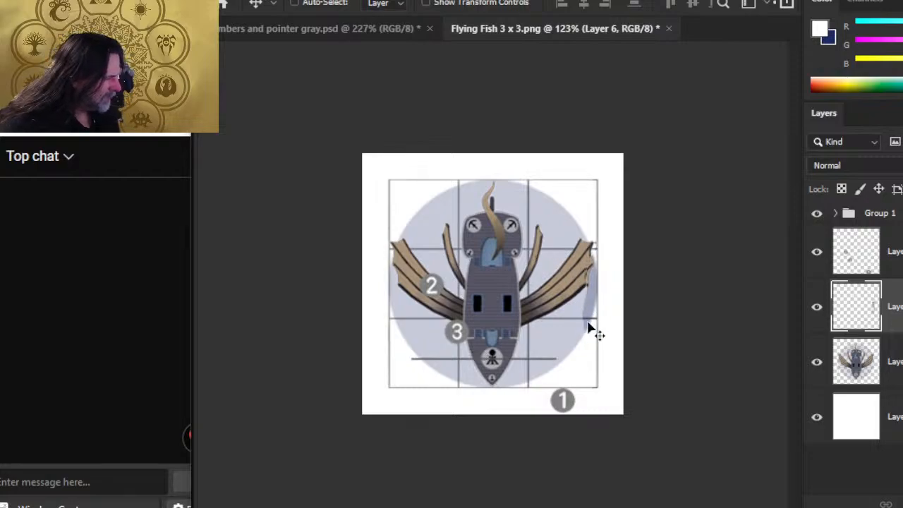
key(z)
drag(600, 301, 689, 317)
key(v)
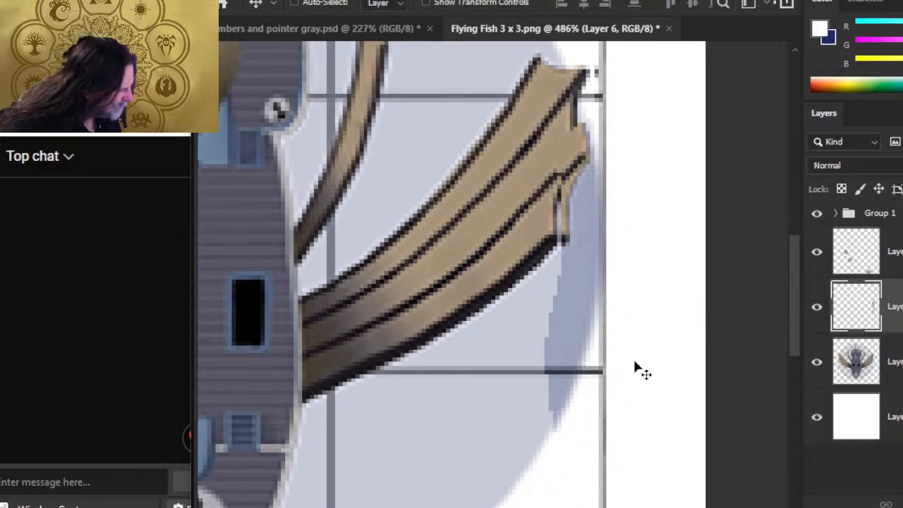
key(Left)
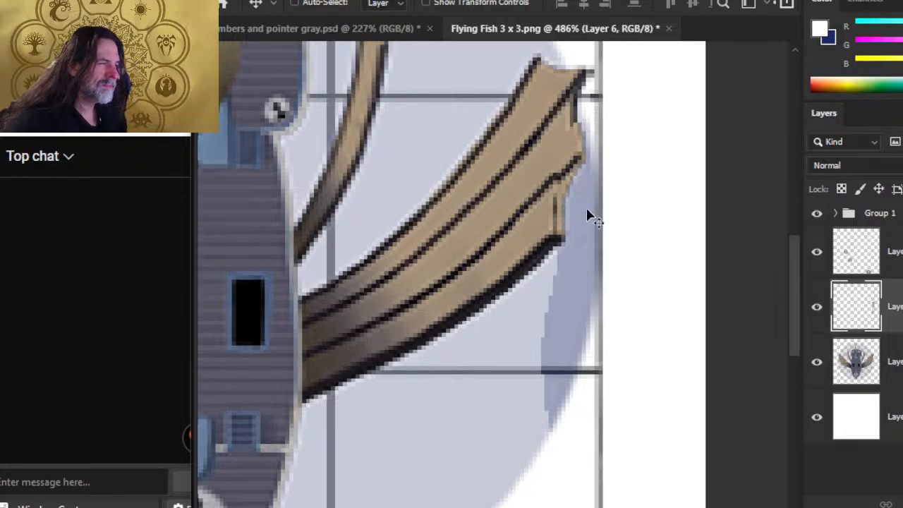
Step: Erase the leftover wing and shading fragments beside the new right border line with a 6 px eraser
key(b)
scroll(573, 205, down, 3)
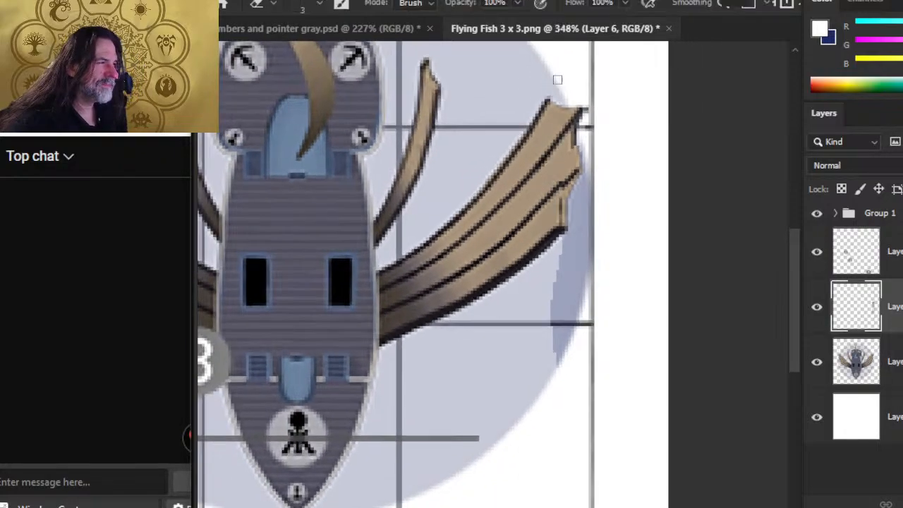
key(bracketright)
key(bracketright)
mouse_move(580, 103)
mouse_down()
mouse_move(577, 134)
mouse_move(549, 374)
mouse_move(558, 215)
mouse_move(557, 340)
mouse_move(563, 280)
mouse_up()
shift+click(559, 216)
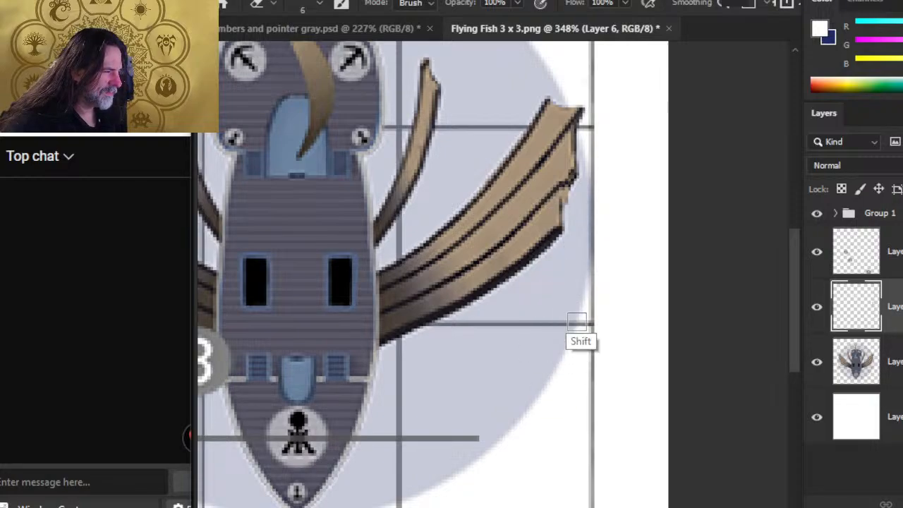
scroll(577, 322, up, 1)
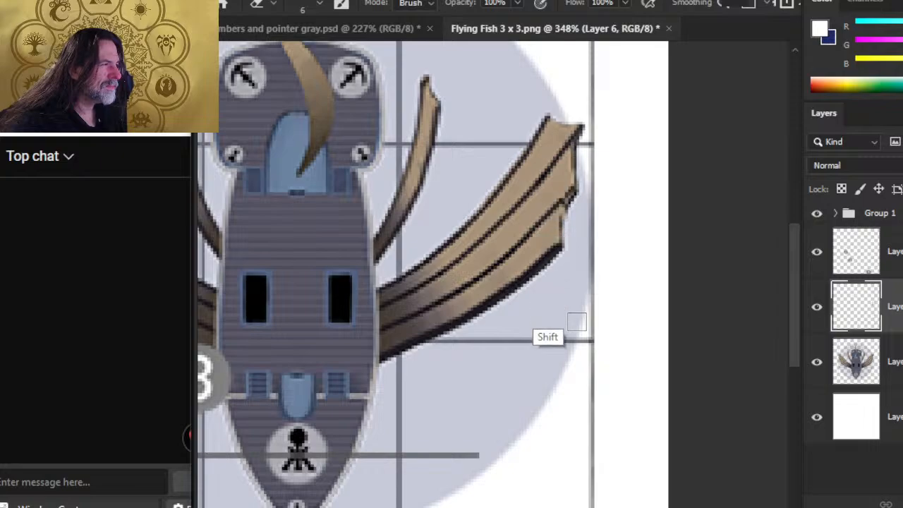
scroll(577, 321, up, 5)
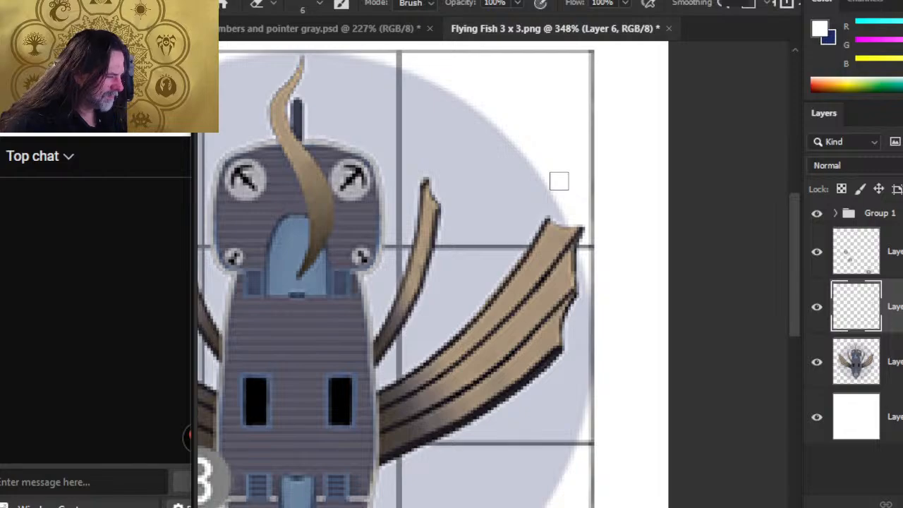
Step: Check the new right border against the ship by switching the border layer and the artwork layer off and on
key(z)
drag(547, 374, 405, 400)
mouse_move(342, 376)
mouse_down()
mouse_move(431, 377)
mouse_move(452, 389)
mouse_move(416, 383)
mouse_up()
drag(311, 331, 333, 334)
click(817, 308)
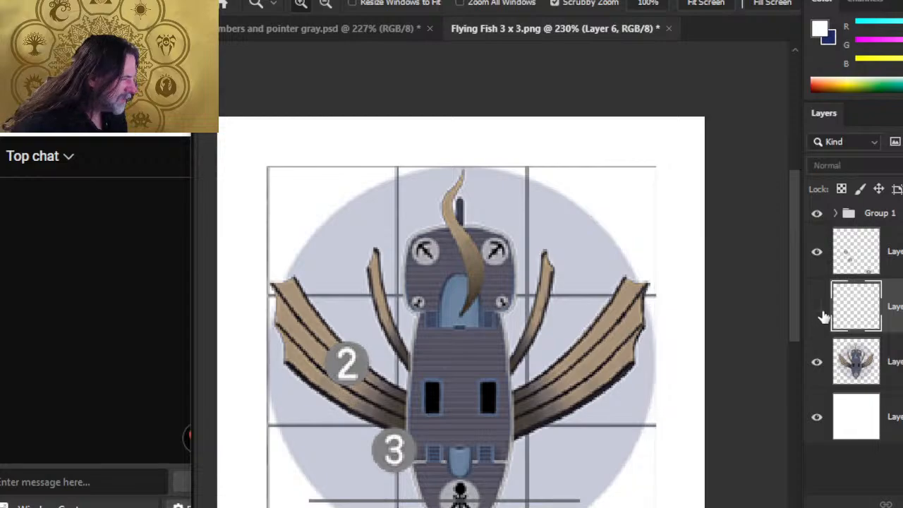
click(825, 312)
click(818, 362)
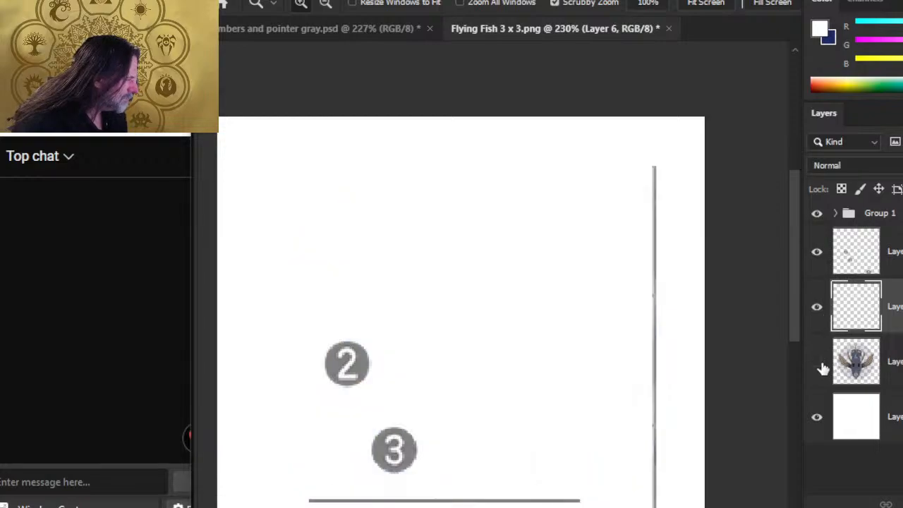
click(819, 363)
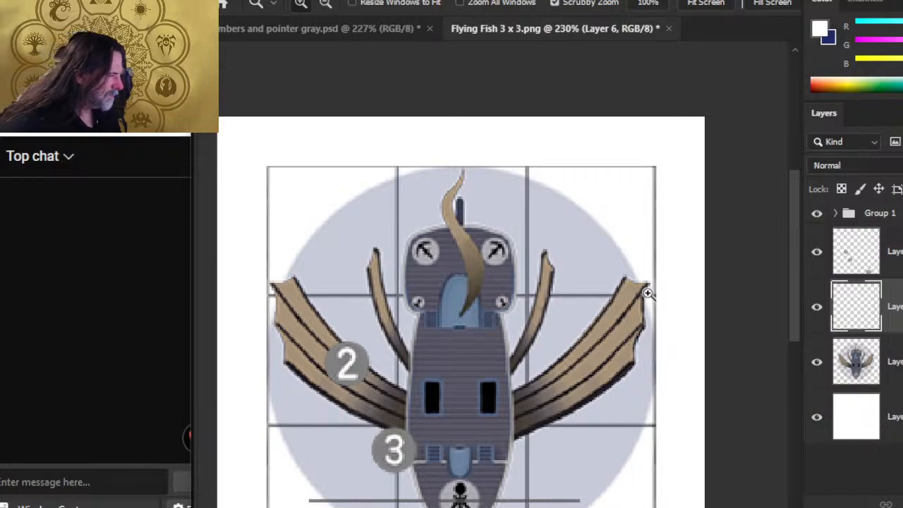
Step: Merge the right border line layer down into the Flying Fish artwork layer
drag(647, 294, 741, 351)
key(b)
right_click(885, 355)
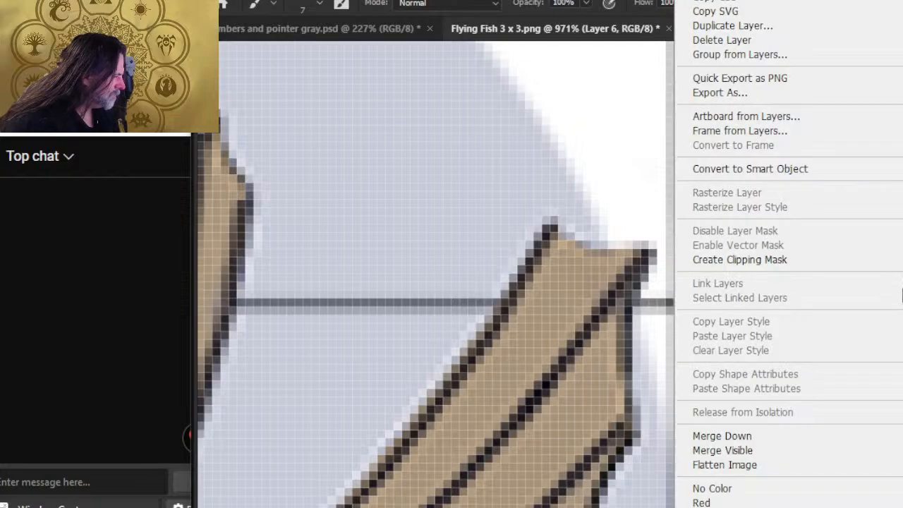
click(812, 436)
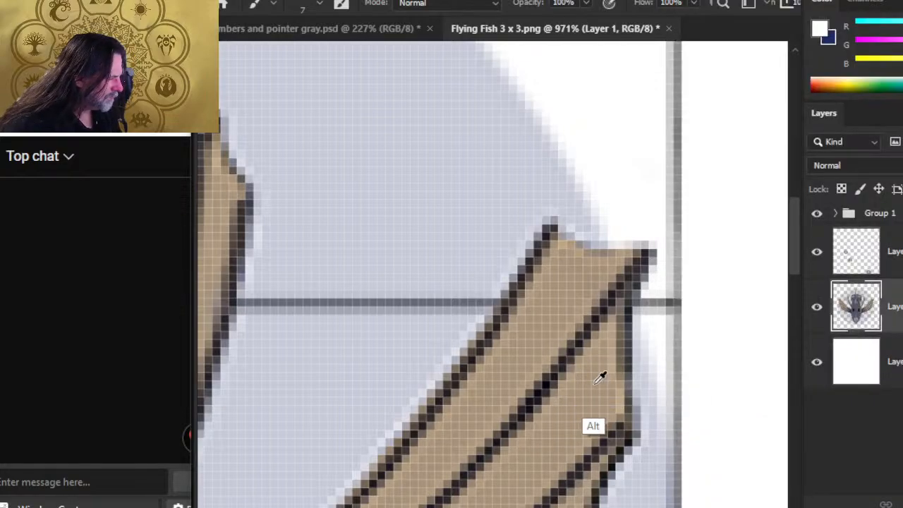
Step: Sample the wing's tan colour and retouch the inner edge of the right wing's tip with a 1 px brush
key(bracketleft)
key(bracketleft)
key(bracketleft)
key(bracketleft)
key(bracketleft)
drag(620, 377, 620, 312)
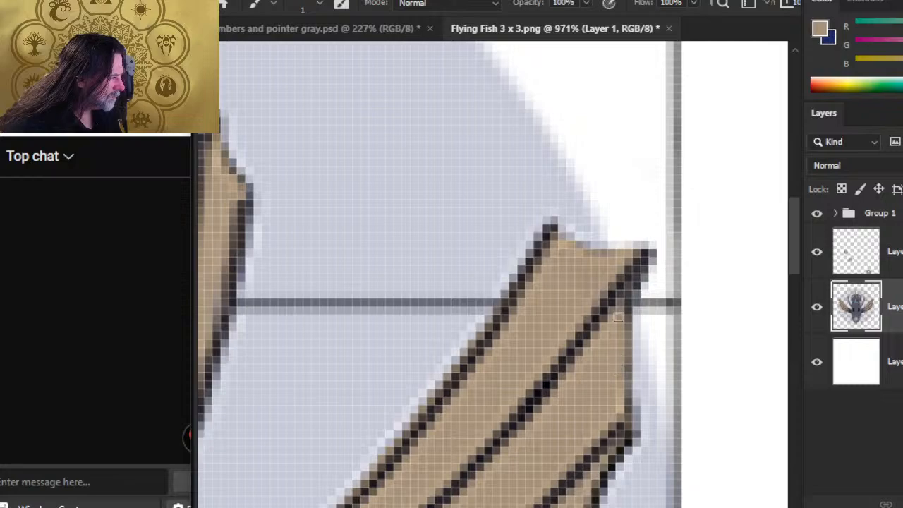
Step: Smudge the jagged outline at the right wing's outer points with a 2 px brush at 70% strength
key(z)
drag(631, 393, 591, 423)
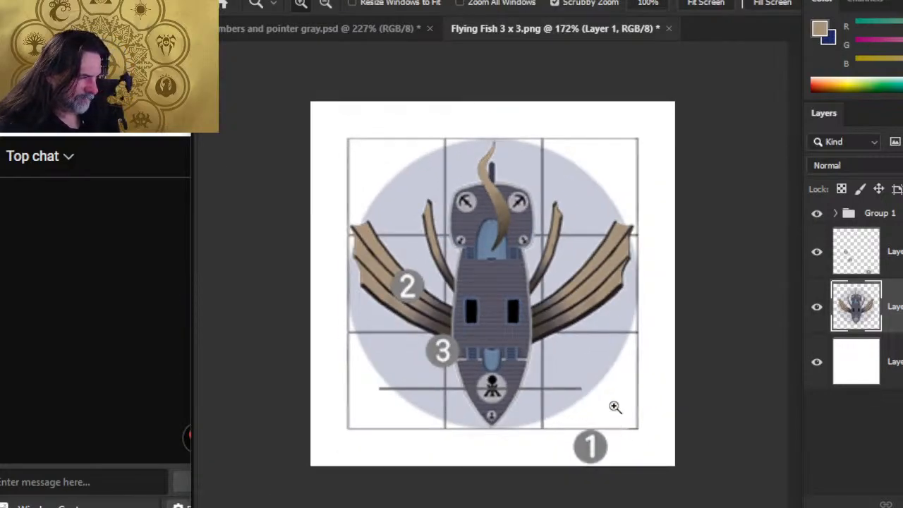
drag(586, 281, 699, 308)
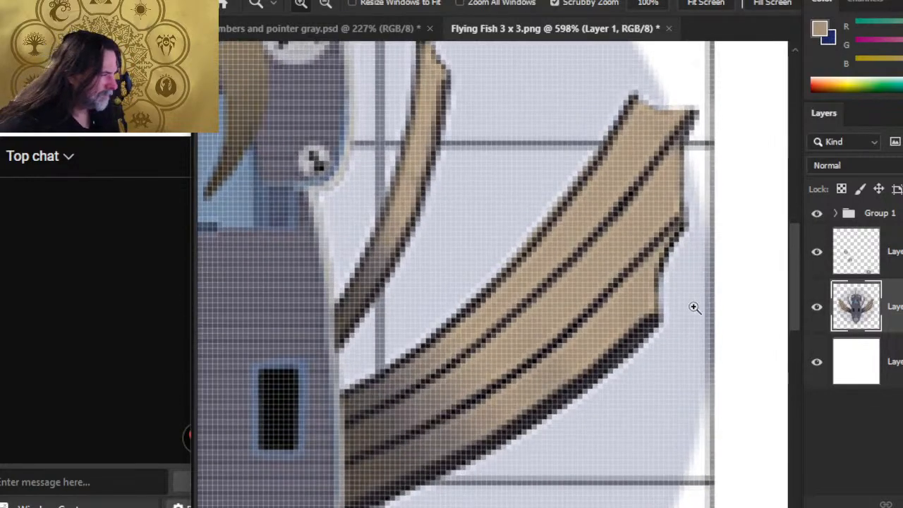
key(r)
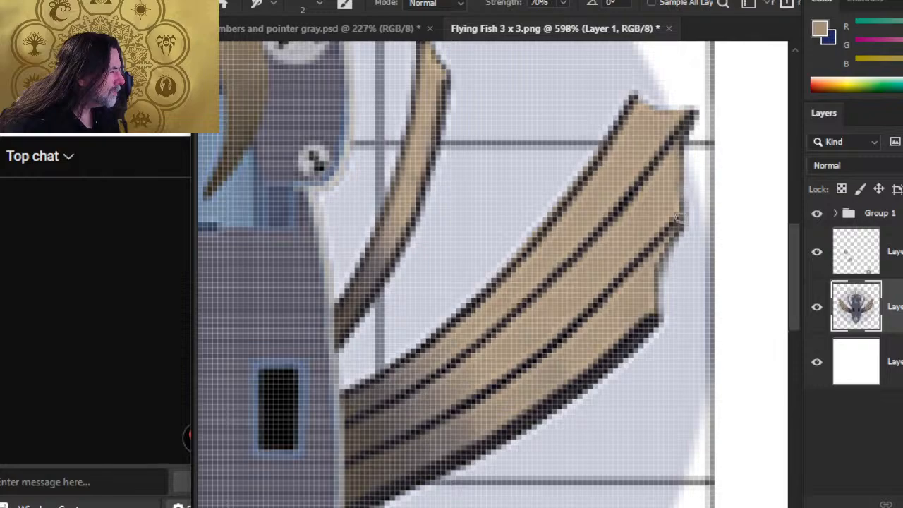
key(z)
mouse_move(656, 268)
mouse_down()
mouse_move(637, 294)
mouse_move(615, 301)
mouse_up()
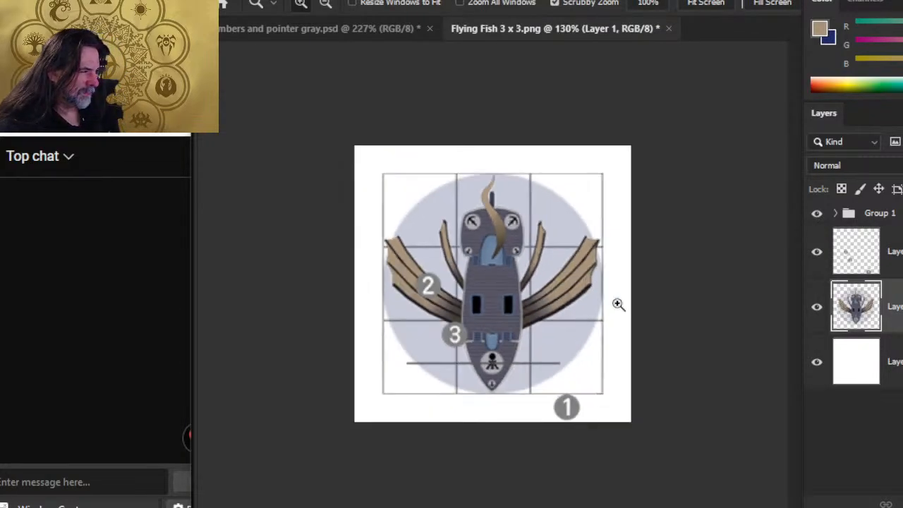
Step: Move the number 2 marker off the left wing into the left margin, level with the grid's lower inner line
click(893, 252)
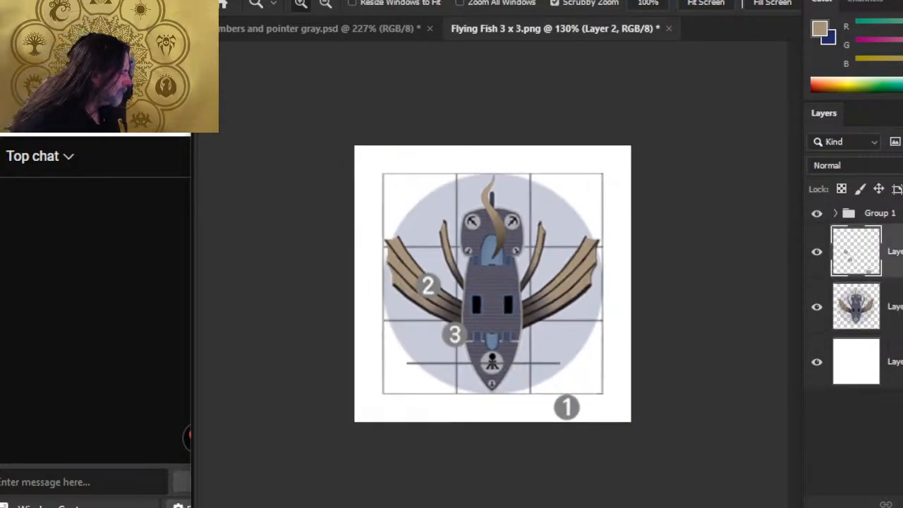
key(v)
drag(433, 287, 367, 319)
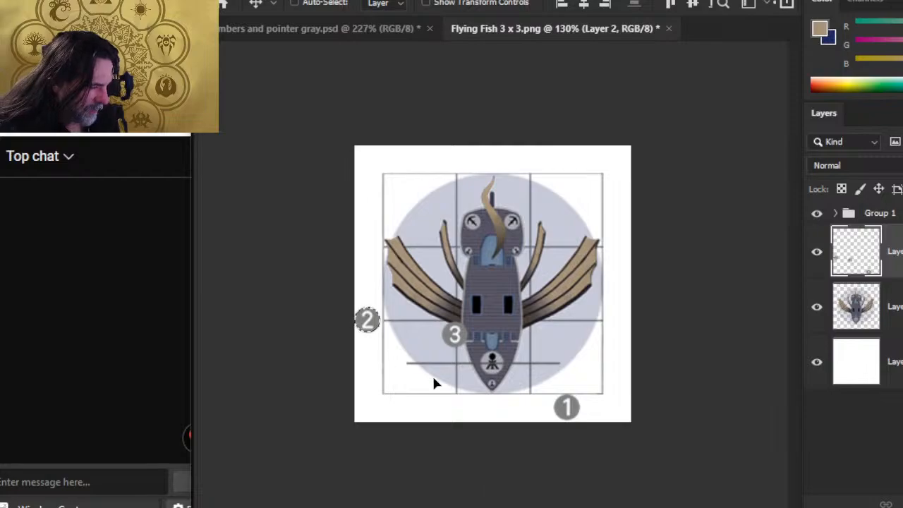
key(z)
drag(360, 326, 471, 368)
key(v)
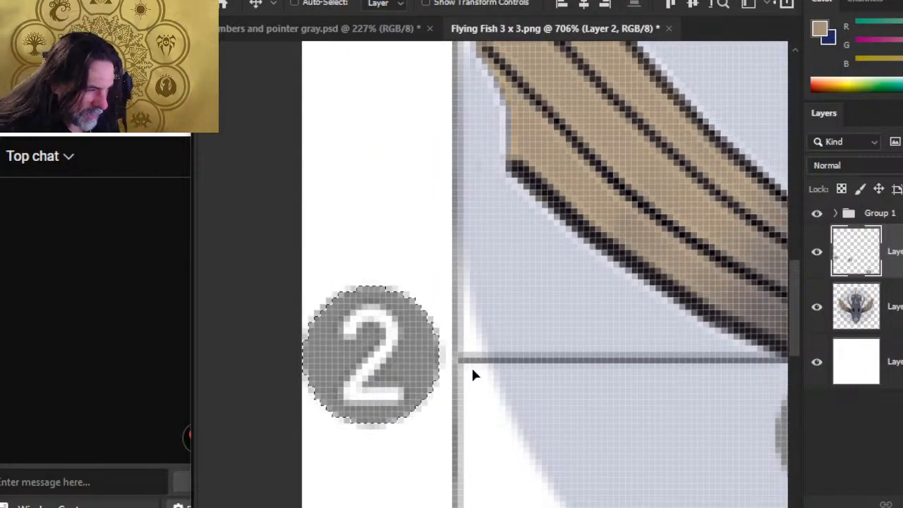
key(Right)
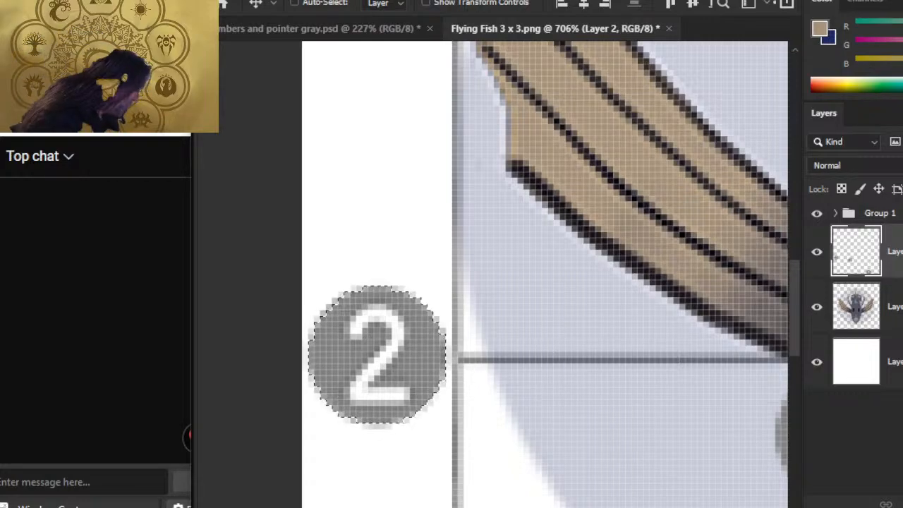
Step: Lasso the number 1 marker and nudge it one pixel down and one pixel right below the grid
key(z)
key(ctrl+0)
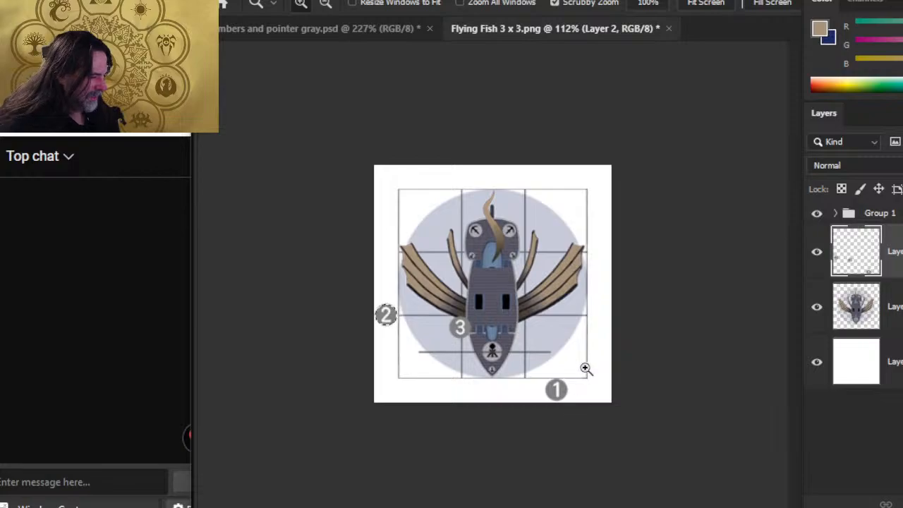
drag(585, 368, 601, 451)
key(l)
mouse_move(527, 387)
mouse_down()
mouse_move(534, 395)
mouse_move(509, 362)
mouse_up()
key(v)
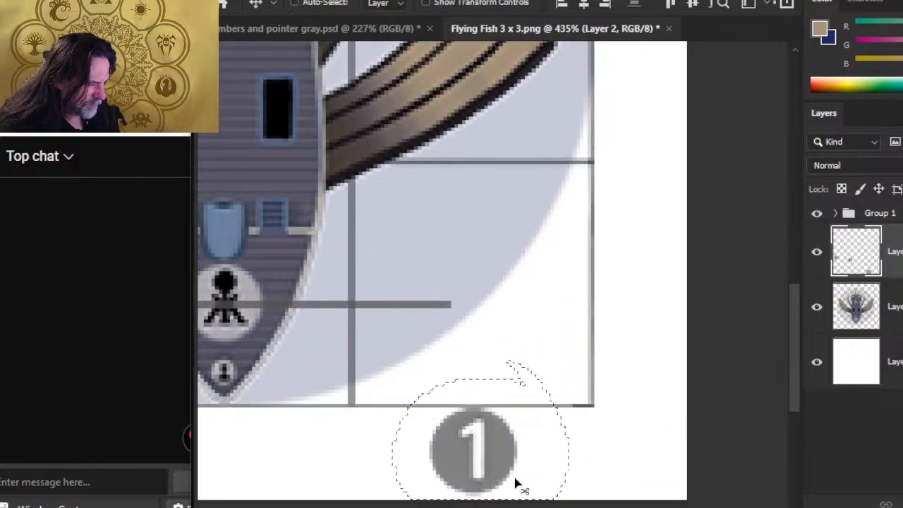
key(Down)
key(Right)
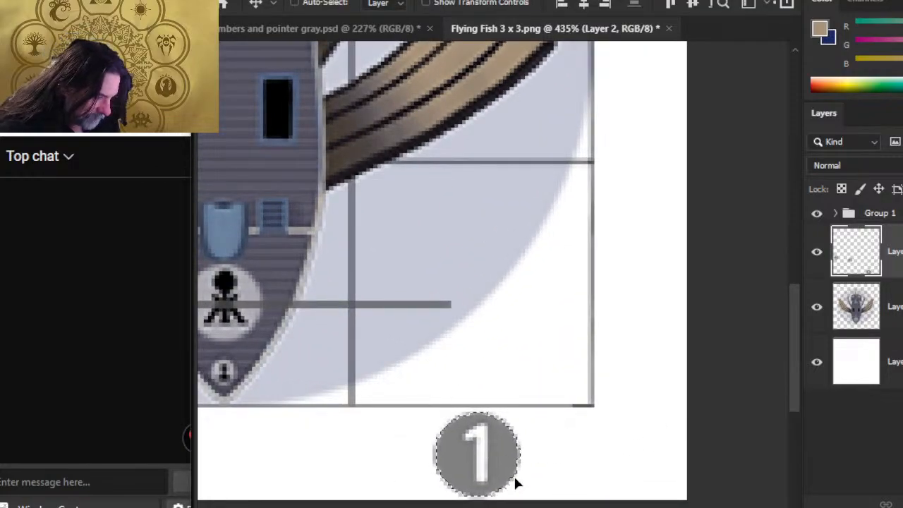
Step: Hide the white background layer and nudge the number 1 marker left to fine-tune its position beneath the grid's bottom border
click(816, 362)
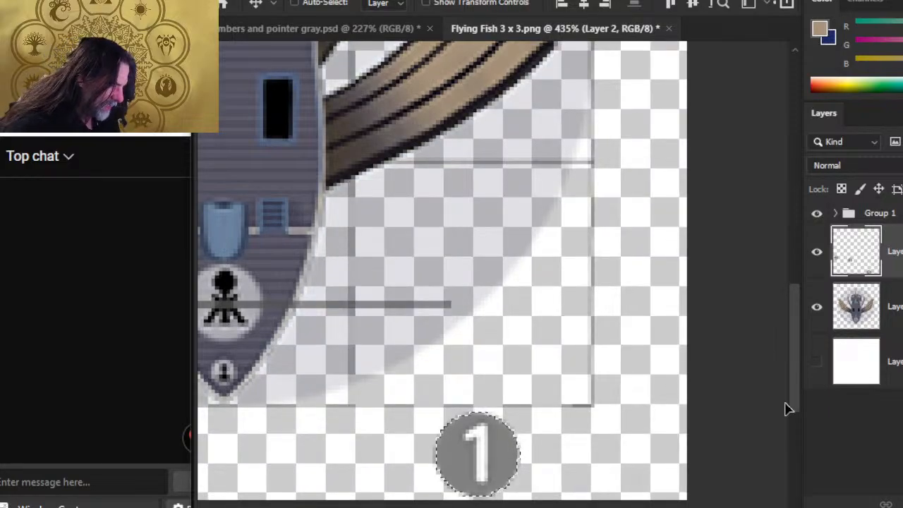
key(Left)
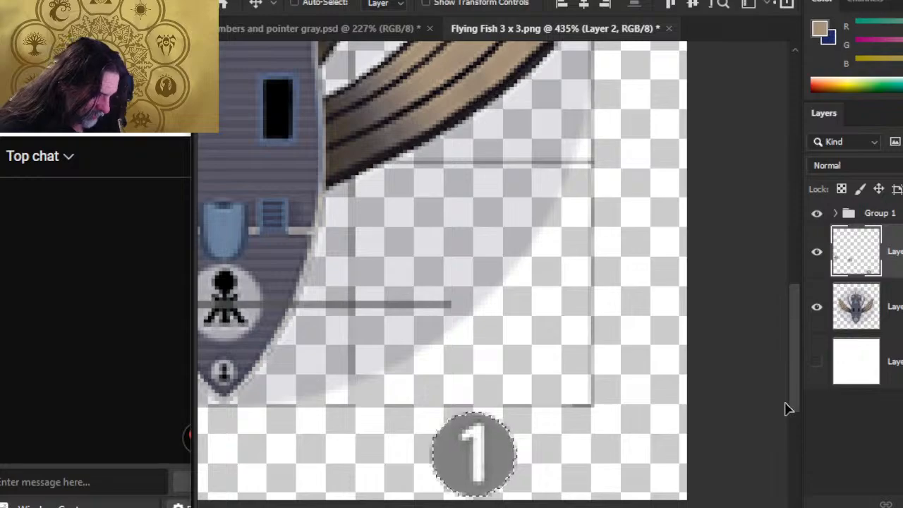
key(z)
drag(475, 447, 530, 455)
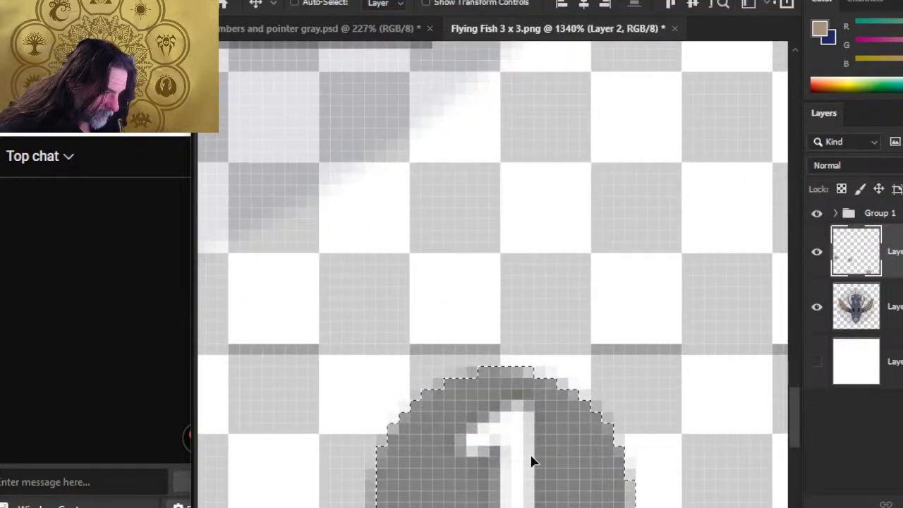
key(Left)
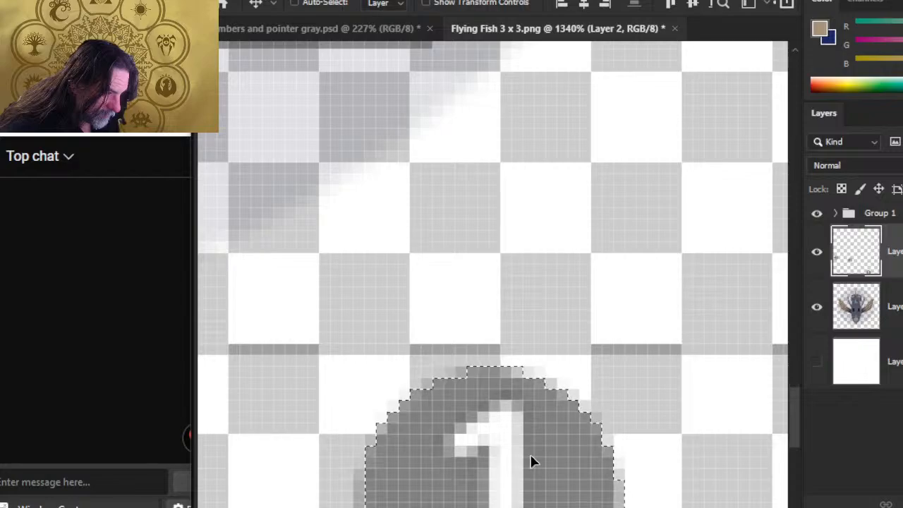
key(Right)
key(z)
drag(529, 456, 545, 399)
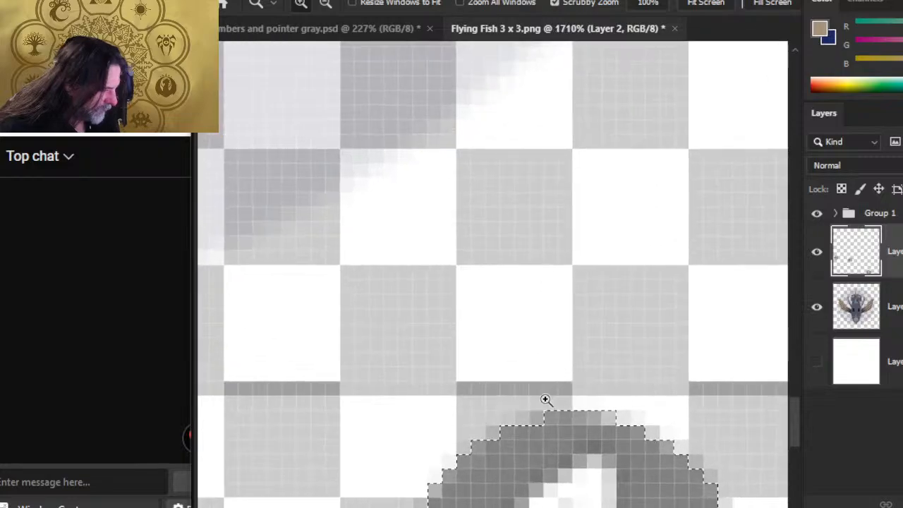
key(v)
key(Left)
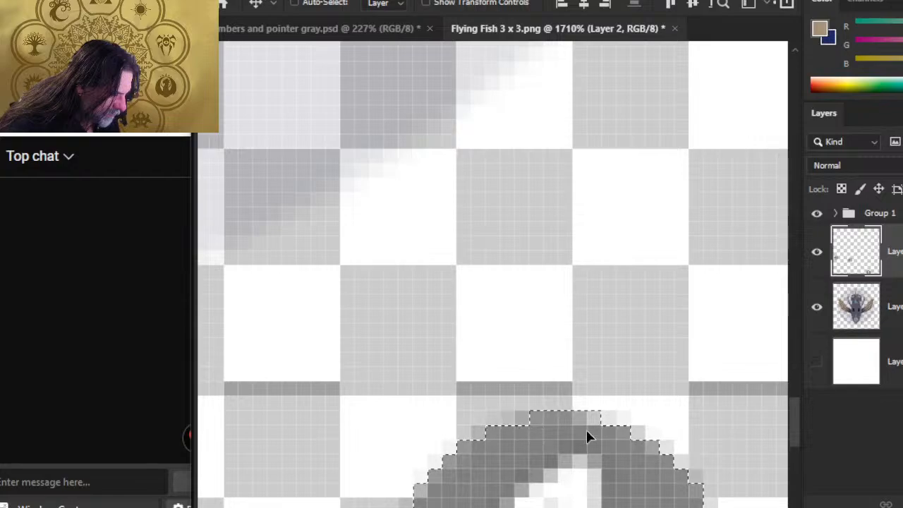
Step: Deselect the number 1 marker and show the white background layer again
key(z)
drag(633, 396, 534, 405)
key(ctrl+d)
key(l)
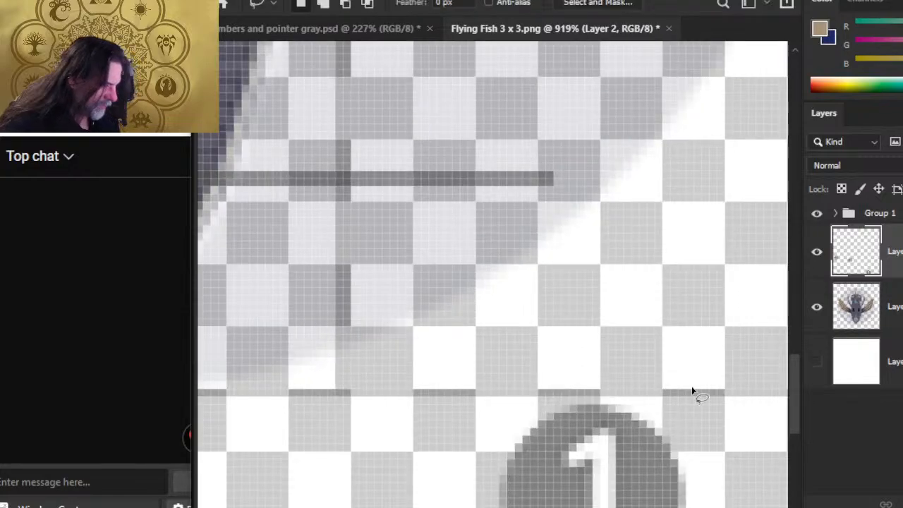
click(821, 364)
key(z)
drag(691, 373, 543, 349)
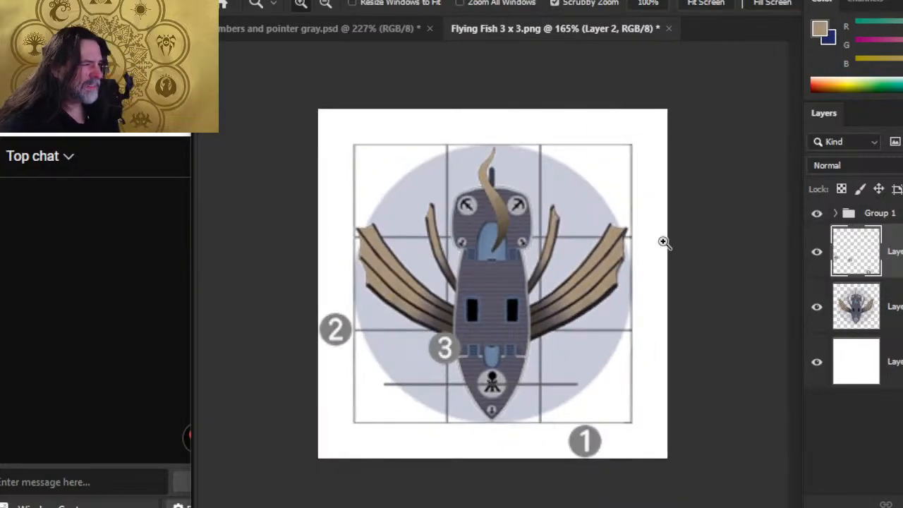
Step: Lasso the number 3 marker beside the hull and move it into the top margin above the grid's right column
key(l)
mouse_move(471, 316)
mouse_down()
mouse_move(423, 388)
mouse_move(474, 319)
mouse_move(452, 310)
mouse_move(503, 141)
mouse_move(581, 149)
mouse_up()
key(v)
key(z)
drag(315, 330, 470, 435)
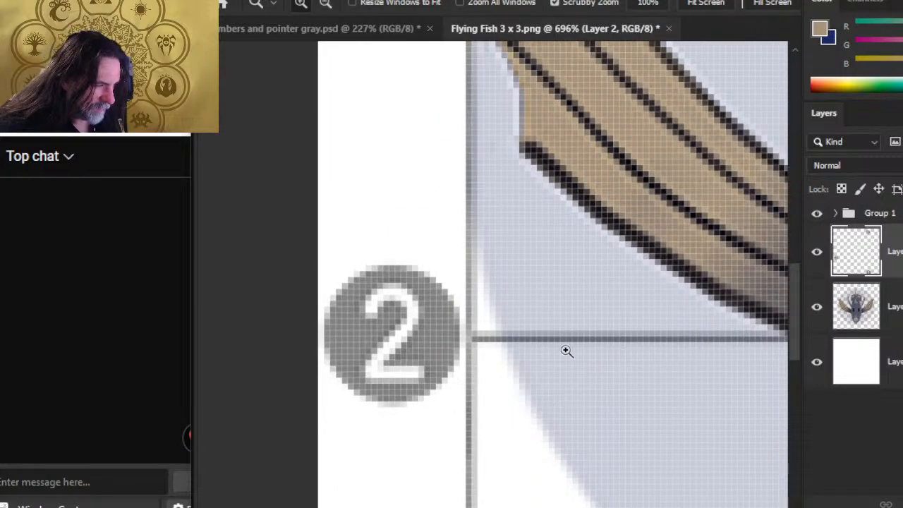
key(ctrl+0)
drag(564, 210, 649, 246)
key(v)
drag(410, 274, 424, 261)
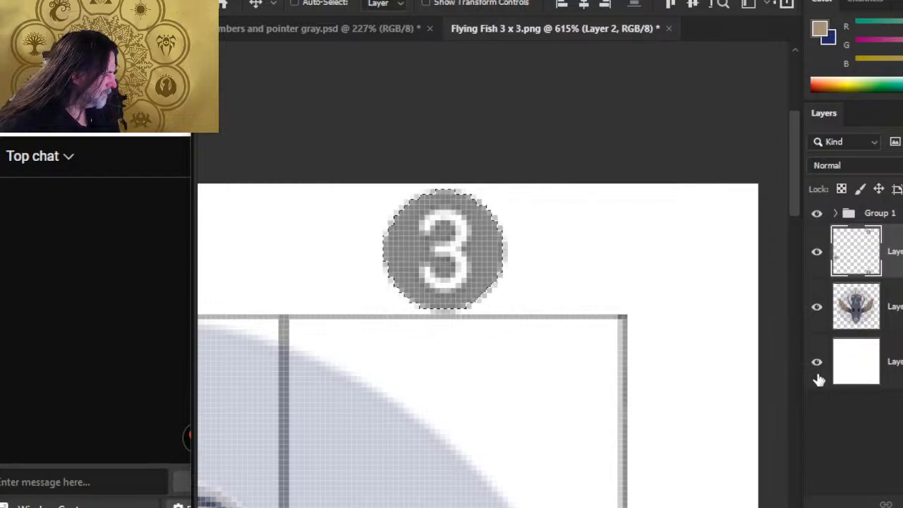
key(z)
drag(589, 455, 504, 417)
key(v)
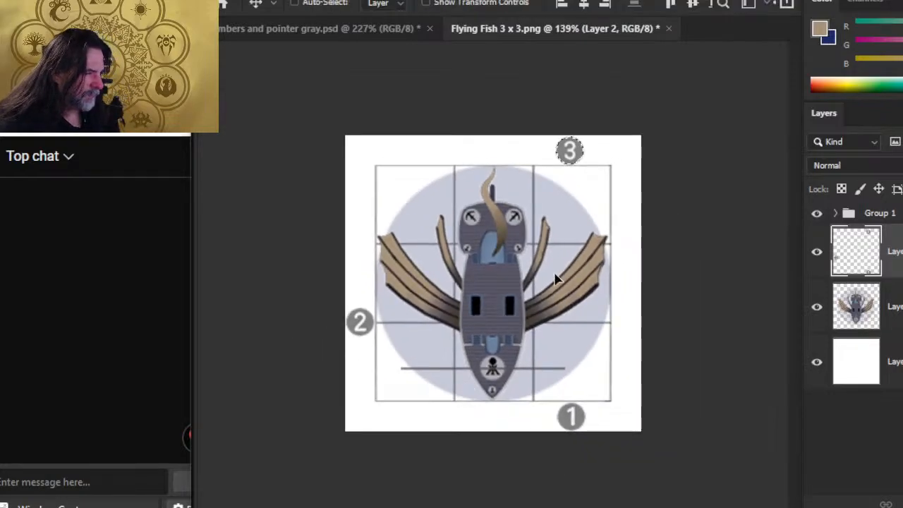
Step: Reposition the number 3 marker in vertical line with the number 1 marker, keeping it in the margin above the grid
drag(598, 185, 534, 369)
key(z)
key(v)
key(z)
key(v)
drag(620, 334, 635, 96)
scroll(600, 374, up, 5)
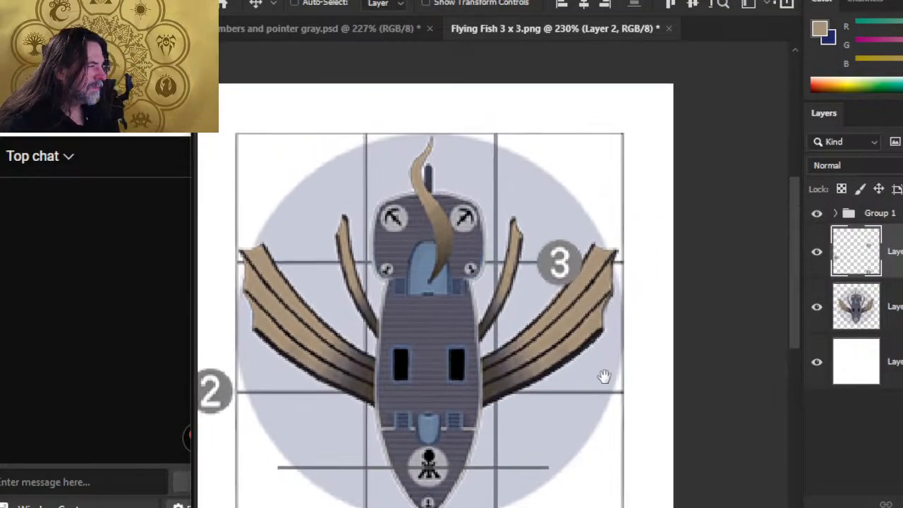
drag(582, 393, 589, 243)
Step: Nudge the number 3 marker one pixel down toward the grid's top border and deselect it
key(z)
drag(579, 165, 620, 216)
key(v)
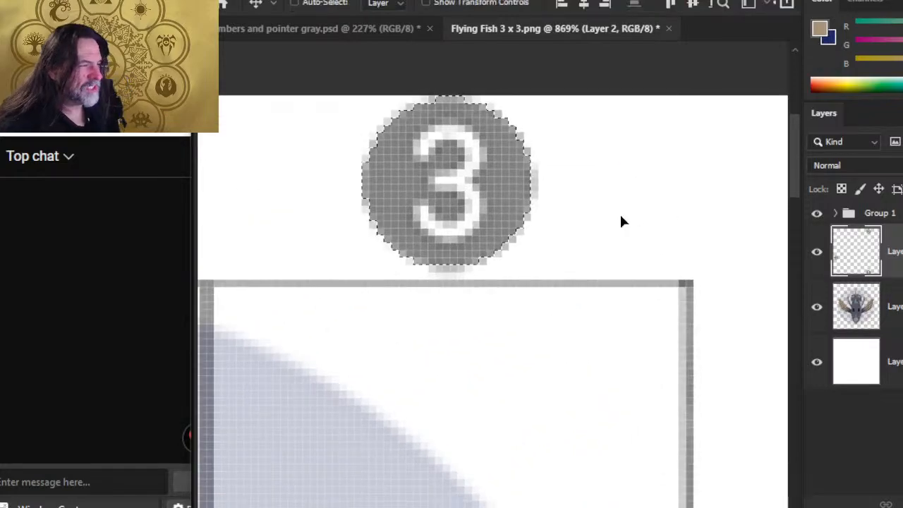
key(Down)
key(z)
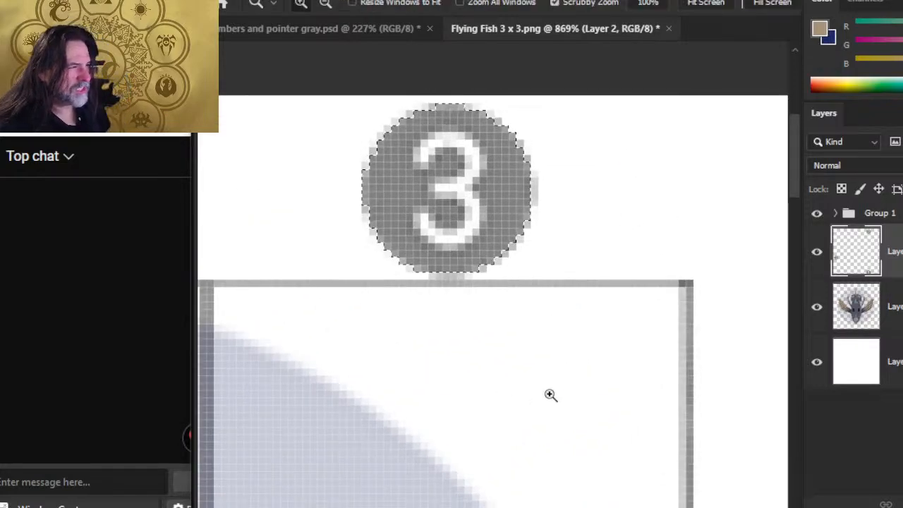
drag(558, 395, 536, 420)
key(l)
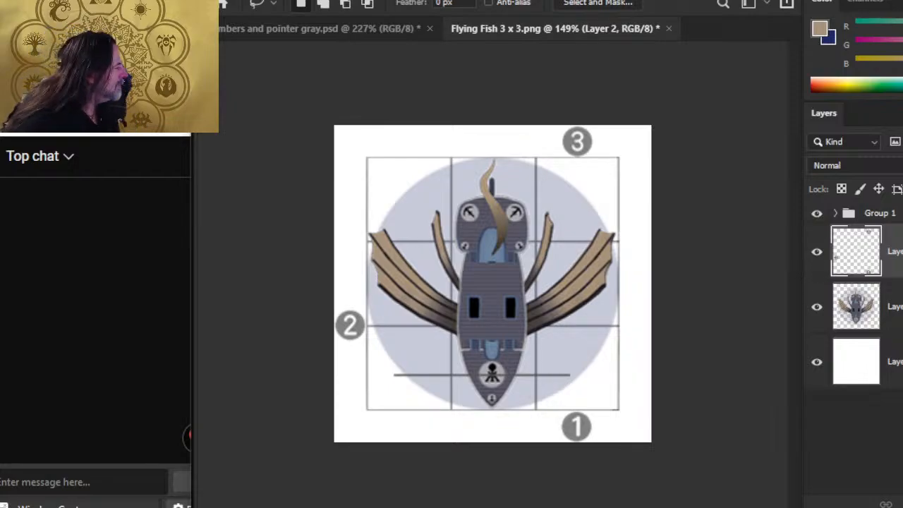
Step: Duplicate the pointer line group Group 1 repeatedly until six pointer groups are stacked above the marker layer
click(899, 213)
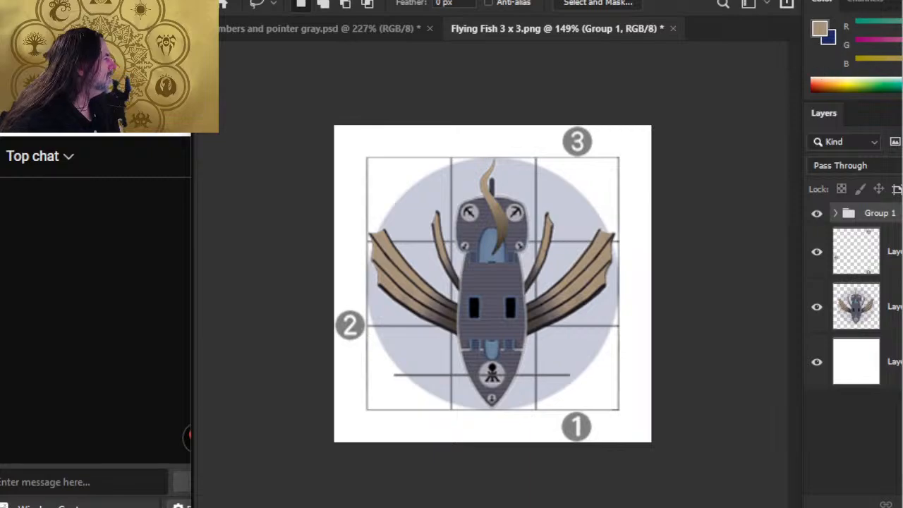
click(902, 230)
key(Return)
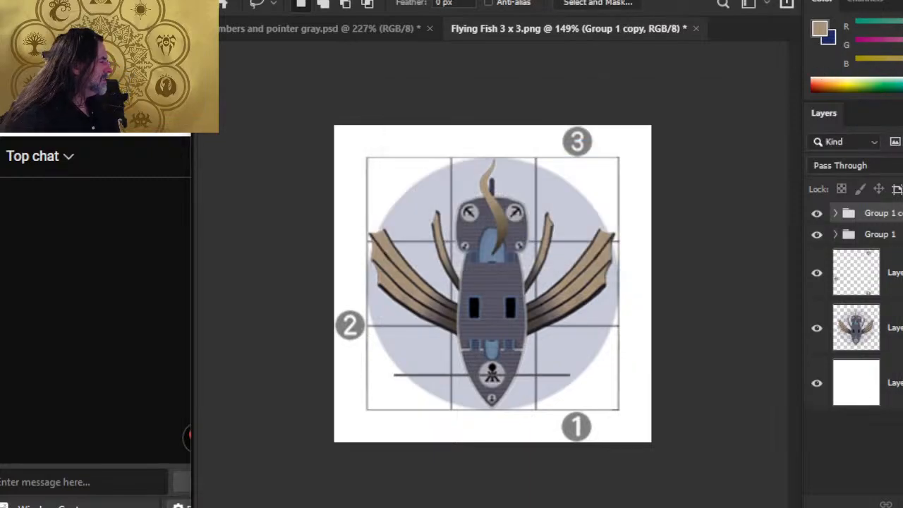
click(899, 234)
shift+click(899, 214)
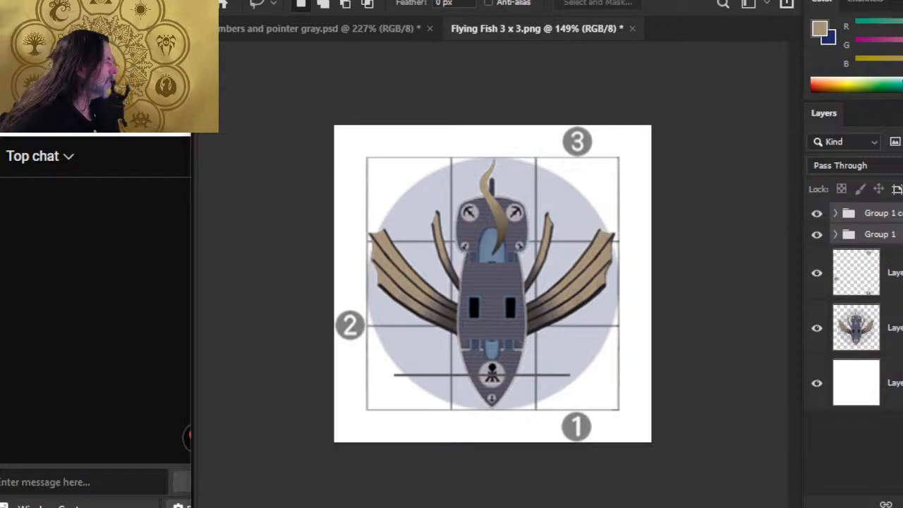
key(Return)
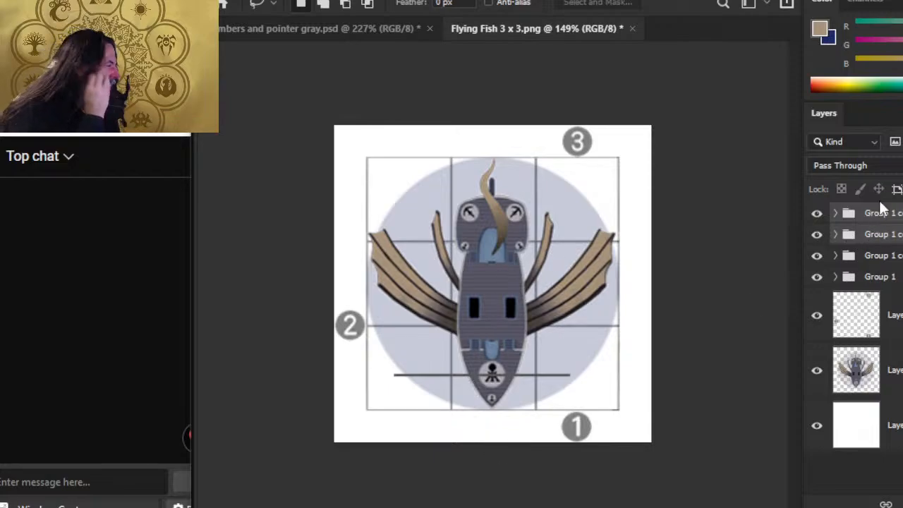
right_click(858, 219)
click(890, 247)
key(Return)
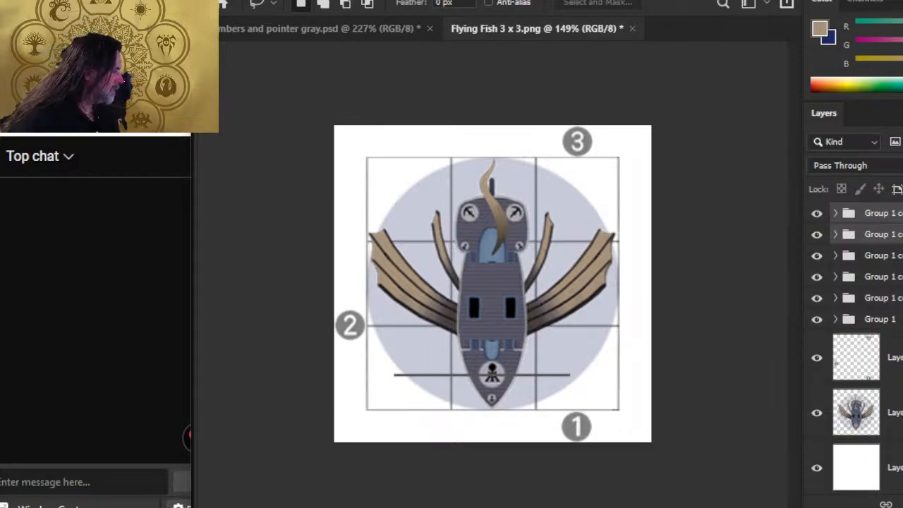
Step: Place the original Group 1 inside a new group, Group 2, and select the nested Group 1
click(880, 319)
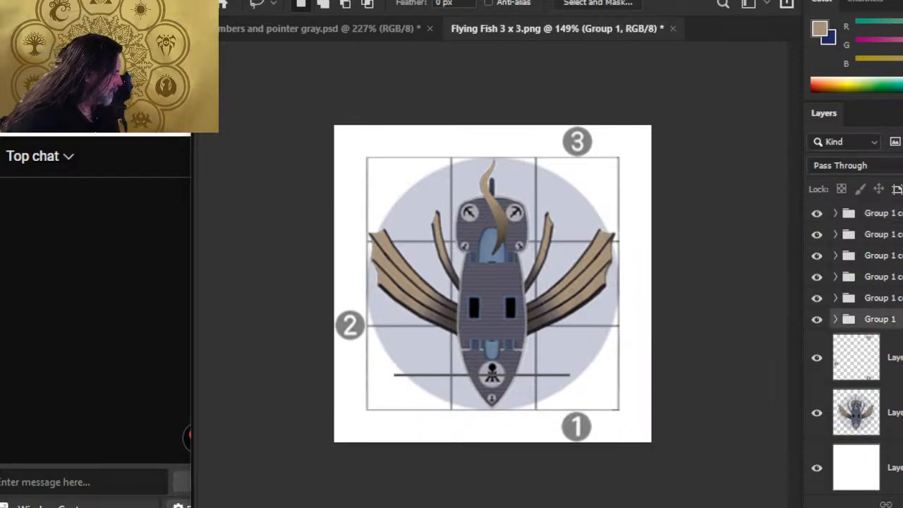
key(ctrl+g)
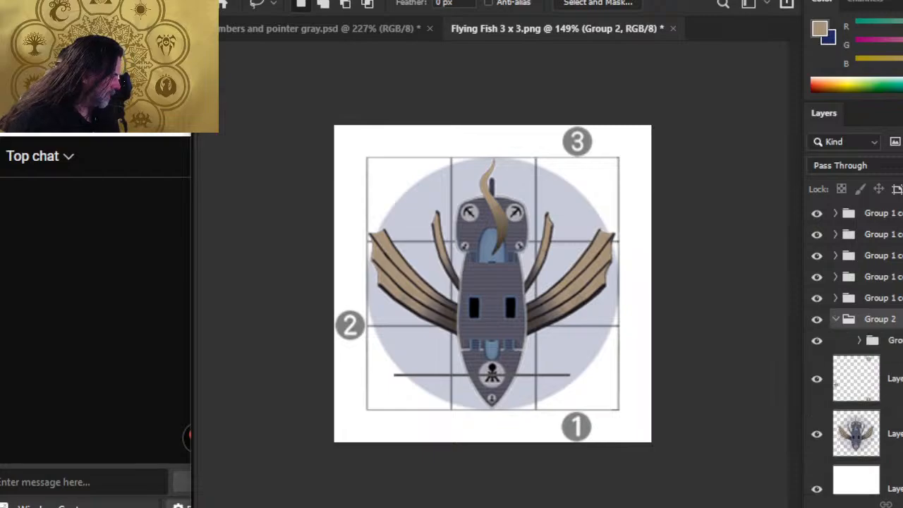
click(886, 340)
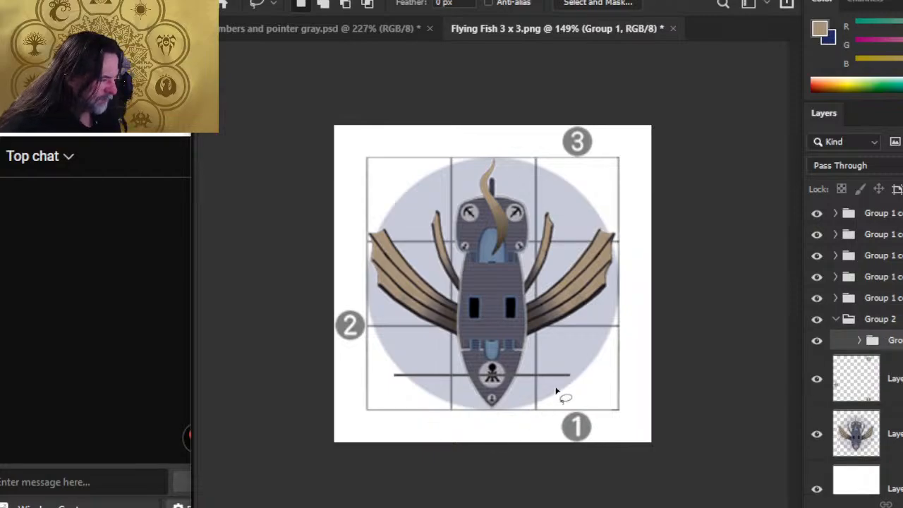
Step: Select the five duplicate pointer groups without Group 2 and move them together up across the left wing
click(894, 319)
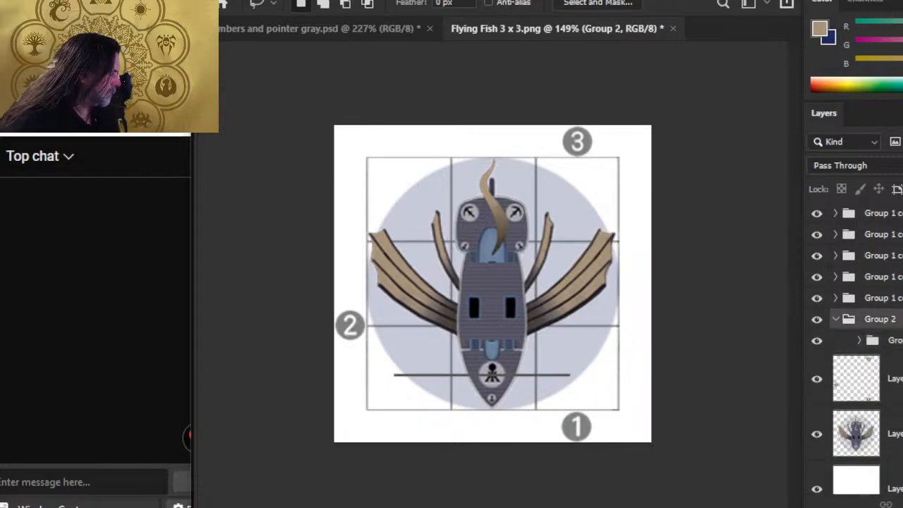
shift+click(889, 213)
key(v)
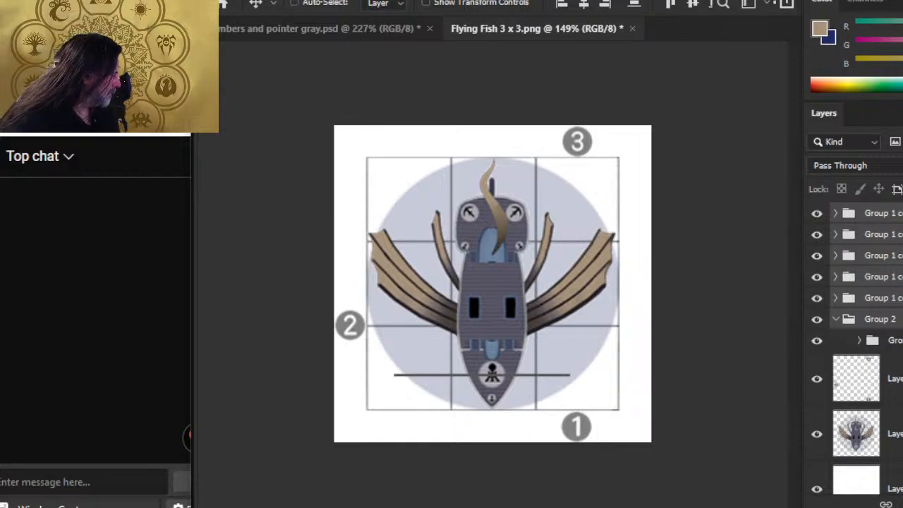
ctrl+click(890, 319)
drag(544, 413, 524, 322)
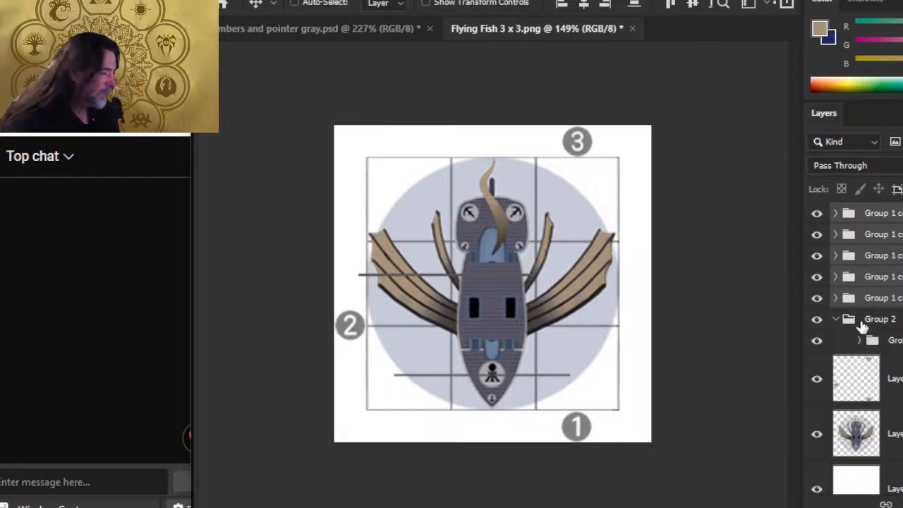
Step: Free-transform the original pointer line, rotating it about 32 degrees so it runs from the rear hull weapon icon to the number 1 marker
click(893, 341)
key(l)
right_click(469, 358)
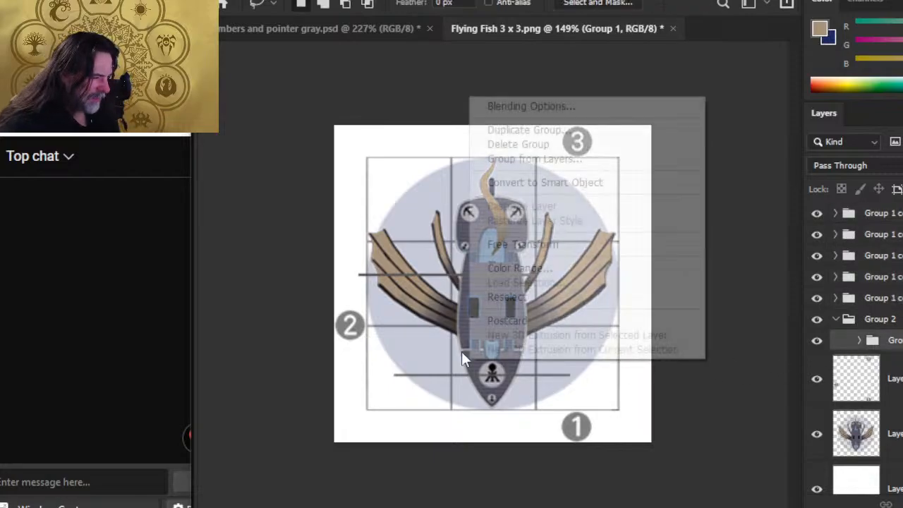
click(536, 247)
drag(599, 268, 586, 360)
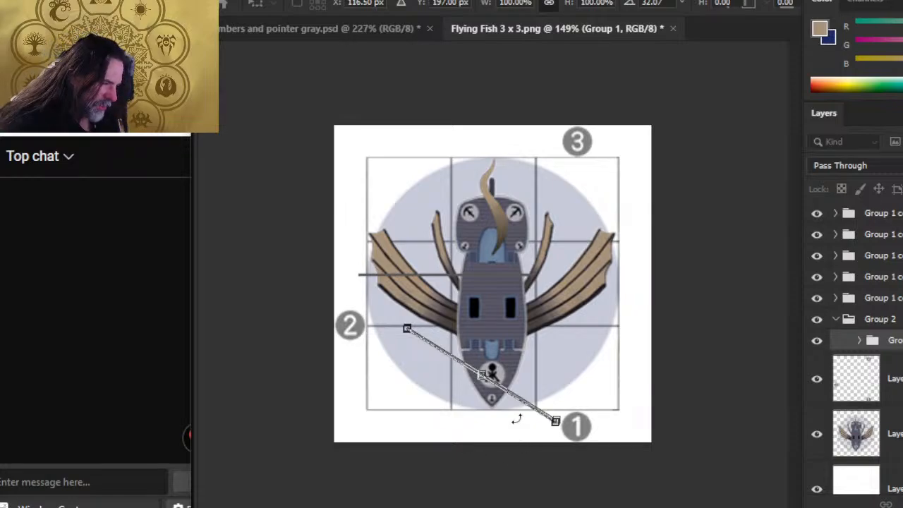
key(Return)
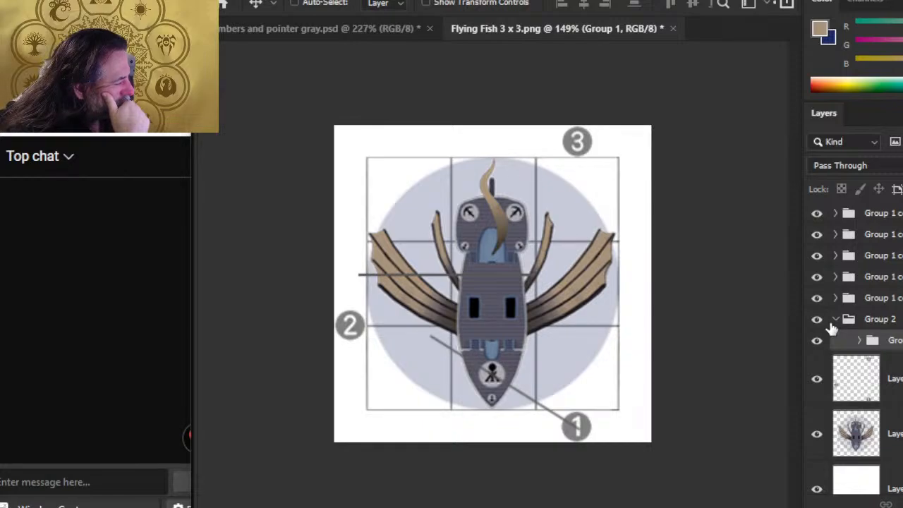
Step: Switch to the ship stat document in Word and examine the pointer lines and weapon tables of the Bombard and Damselfly sheets
key(alt+Tab)
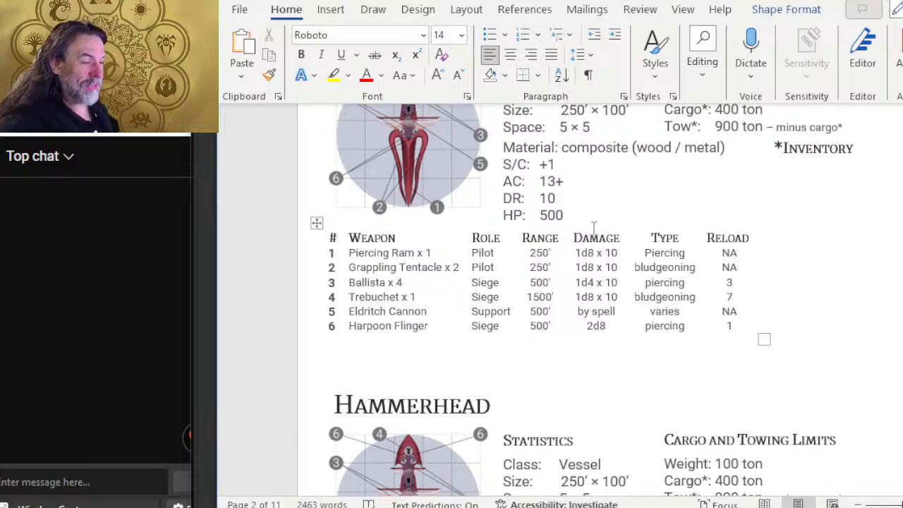
scroll(576, 216, up, 10)
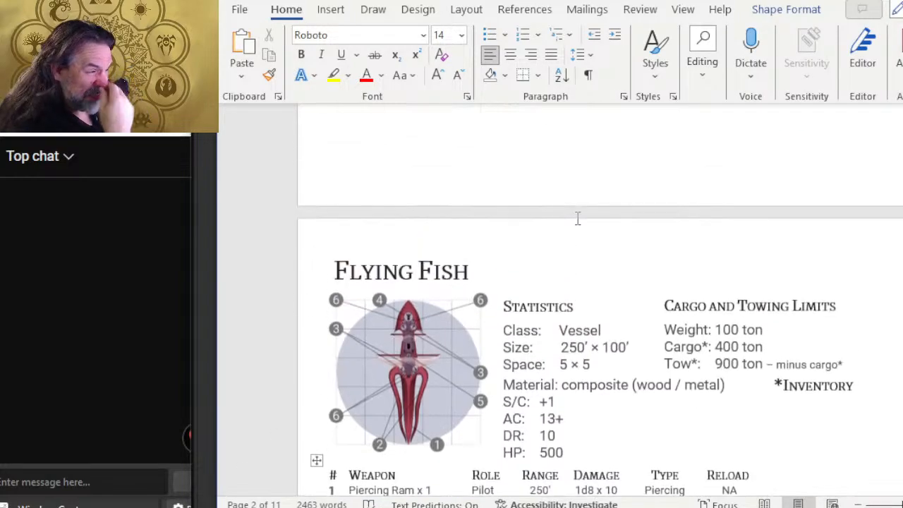
scroll(577, 219, up, 2)
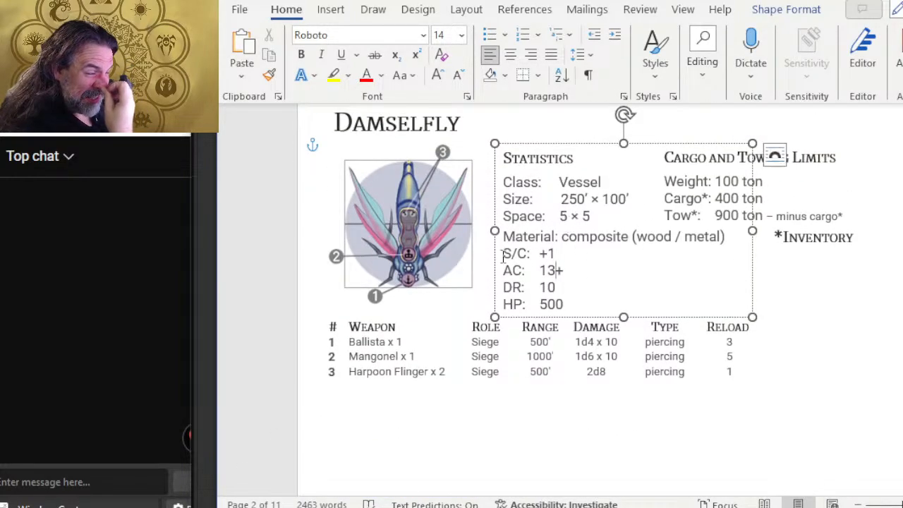
scroll(536, 360, up, 4)
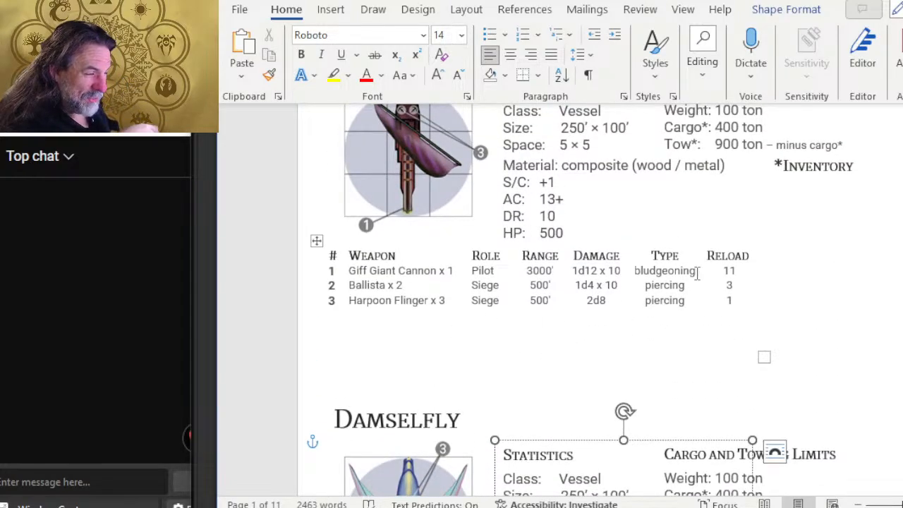
scroll(595, 318, up, 2)
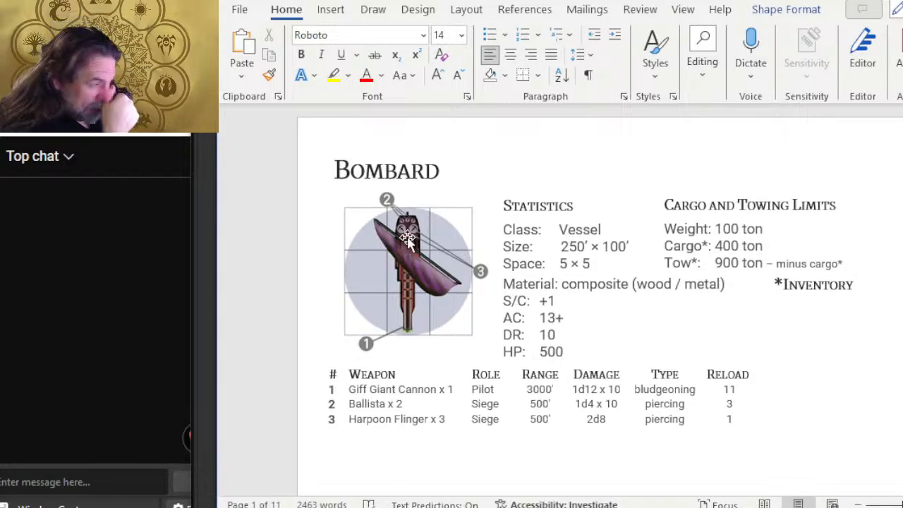
scroll(762, 254, down, 5)
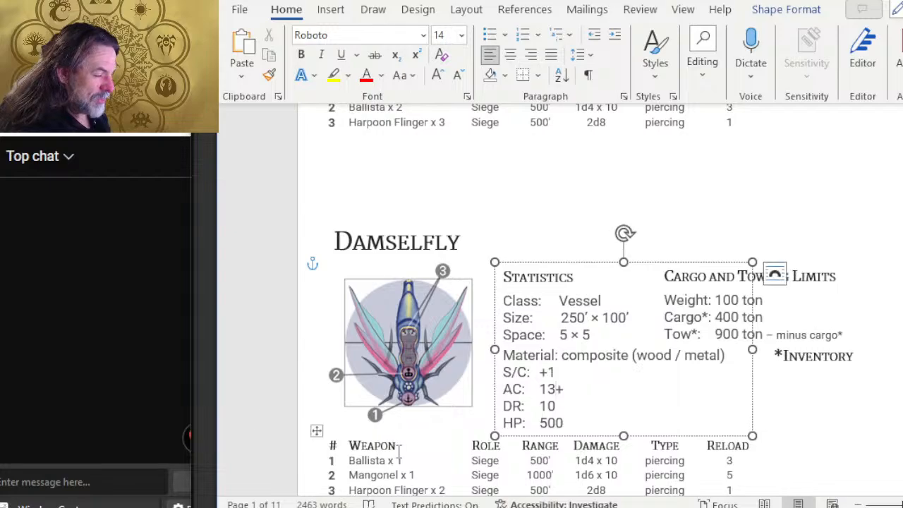
scroll(515, 374, up, 3)
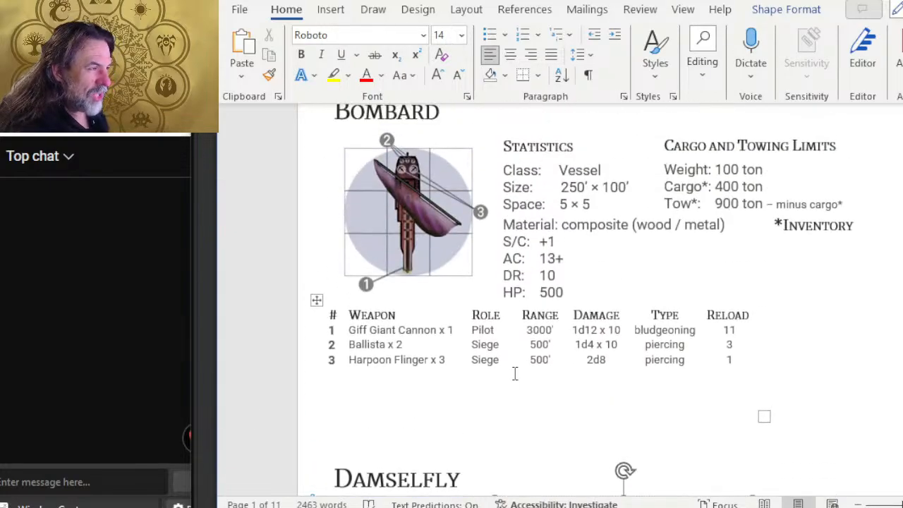
scroll(525, 356, down, 8)
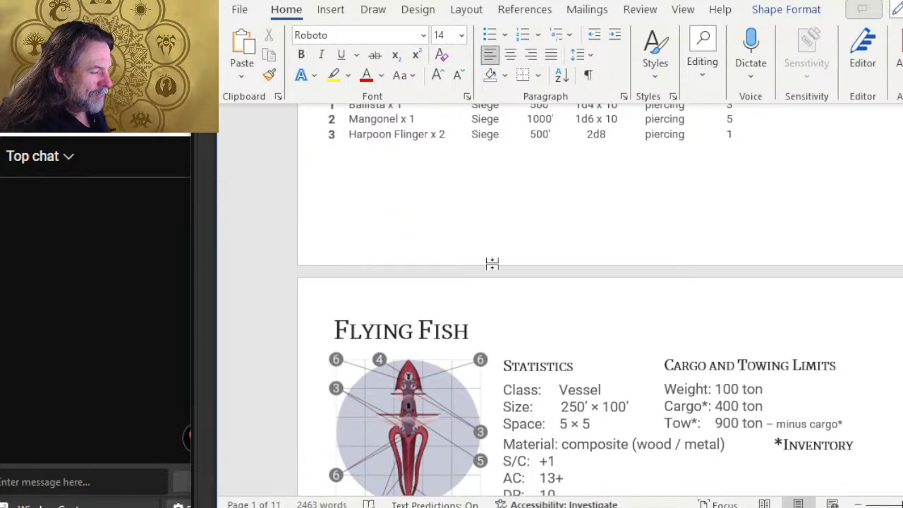
Step: Return to the Flying Fish artwork in Photoshop and add a layer mask to Group 2
key(alt+Tab)
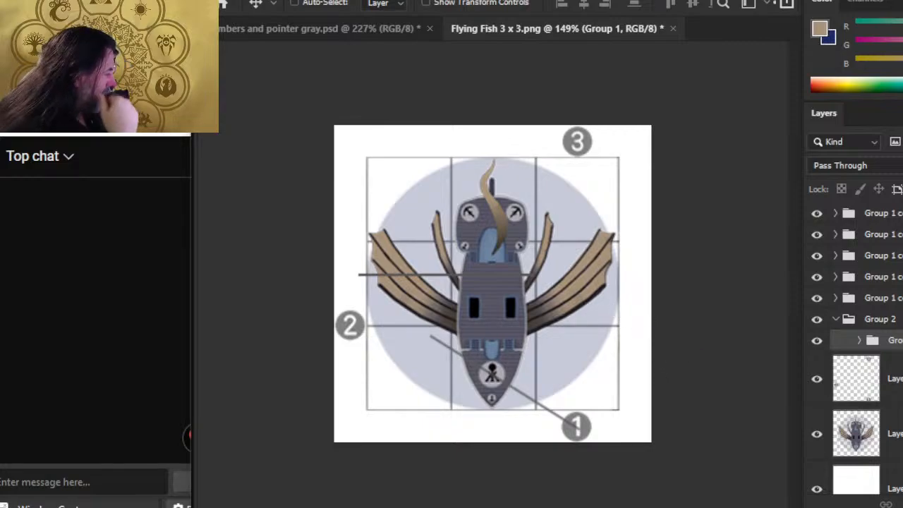
click(896, 379)
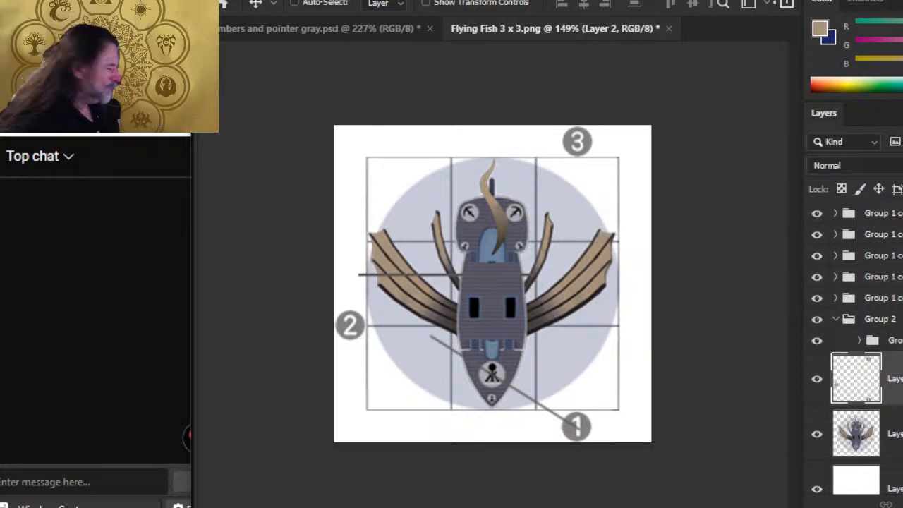
click(888, 319)
click(902, 503)
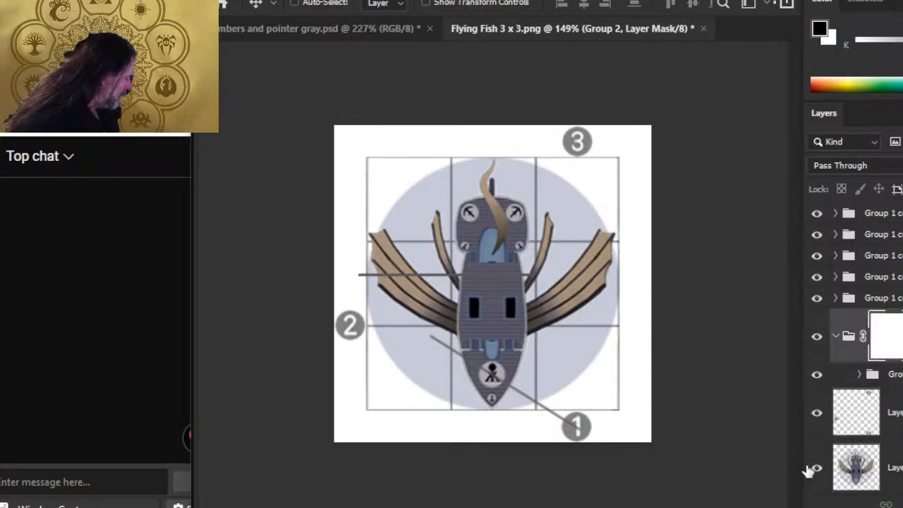
Step: Mask out the pointer line's excess end over the hull with a 40 px black brush and move Group 2 beneath the number marker layer
key(b)
key(bracketright)
key(bracketright)
key(bracketright)
key(bracketright)
key(bracketright)
key(bracketright)
key(bracketright)
key(bracketright)
key(bracketright)
key(bracketright)
key(bracketright)
key(bracketright)
key(bracketright)
key(bracketright)
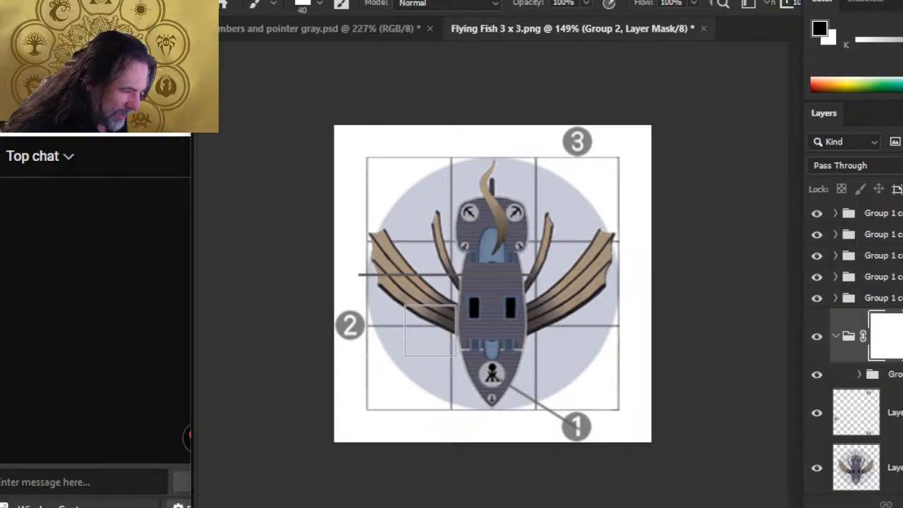
drag(430, 330, 431, 330)
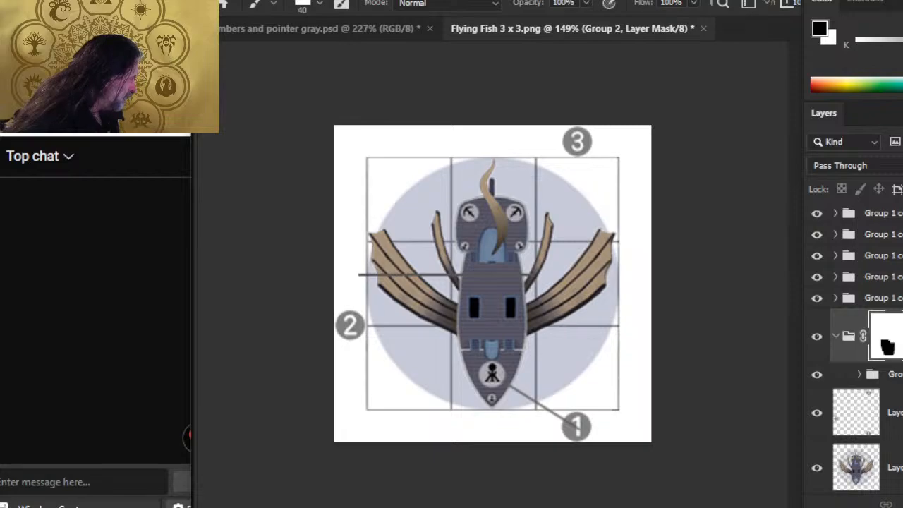
drag(854, 337, 854, 413)
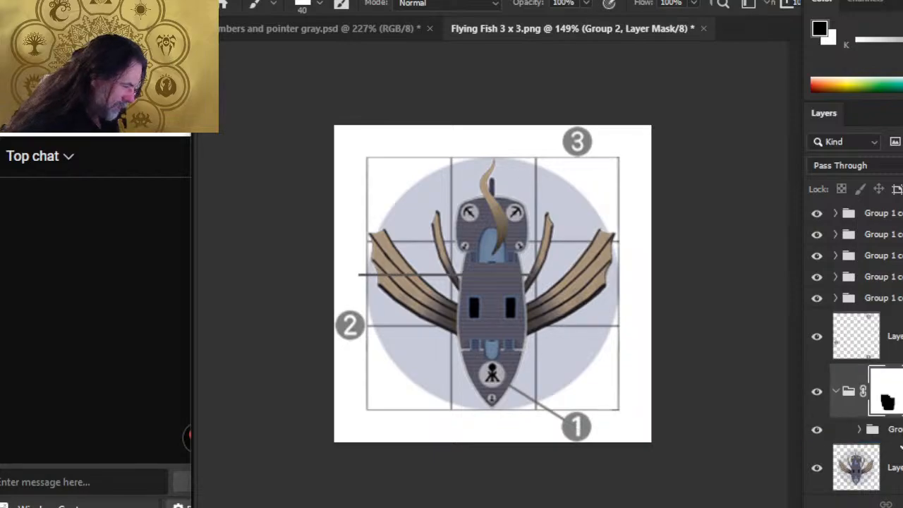
Step: Inspect the line layer inside Group 2 and the group's mask where the pointer meets the rear weapon icon
click(859, 428)
click(815, 471)
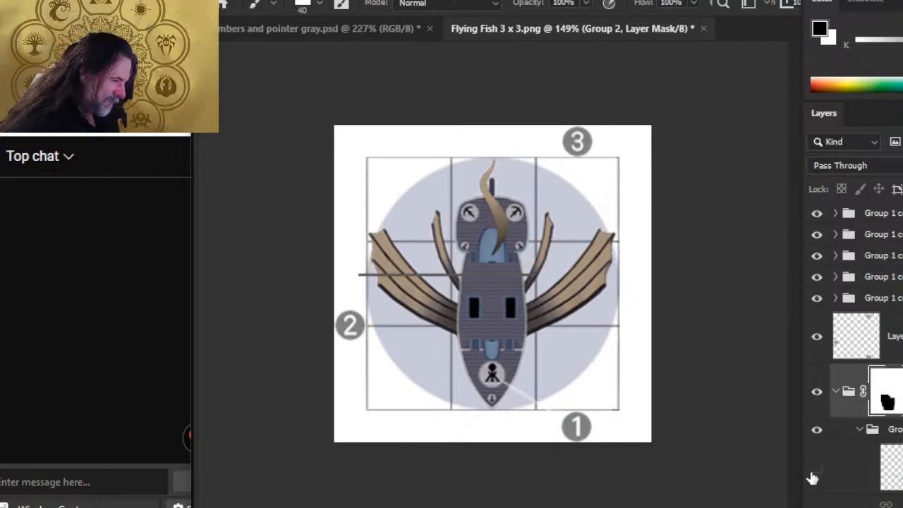
click(815, 475)
click(862, 476)
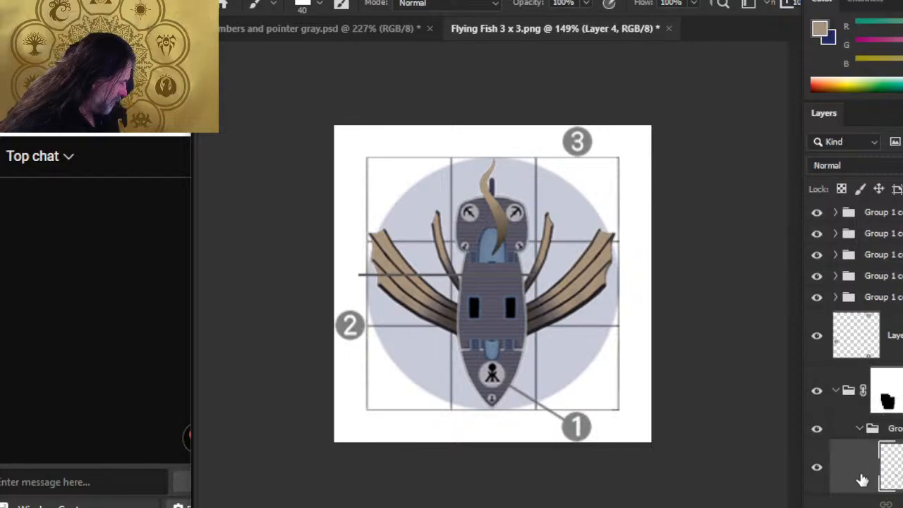
key(e)
scroll(574, 356, up, 5)
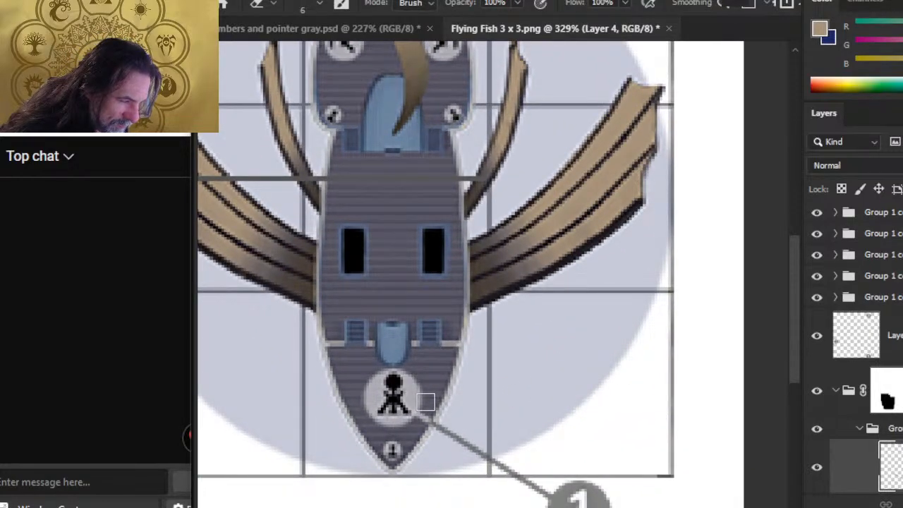
click(878, 392)
key(b)
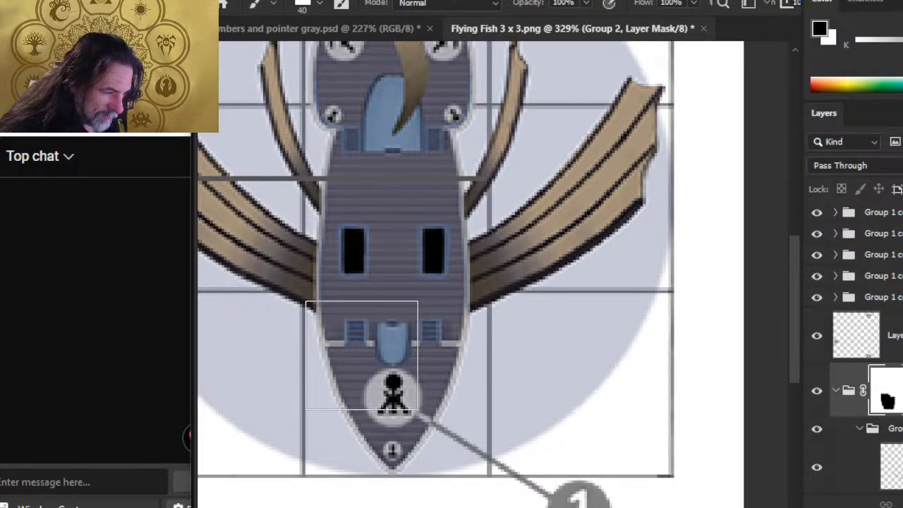
key(z)
drag(608, 387, 525, 391)
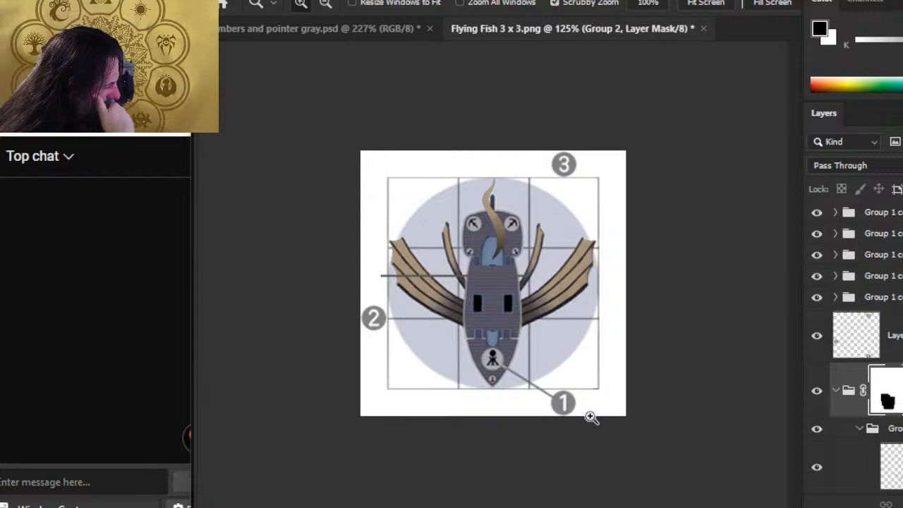
Step: Lasso the number 1 marker, cut it onto its own layer, and place that layer beneath the remaining markers
click(856, 335)
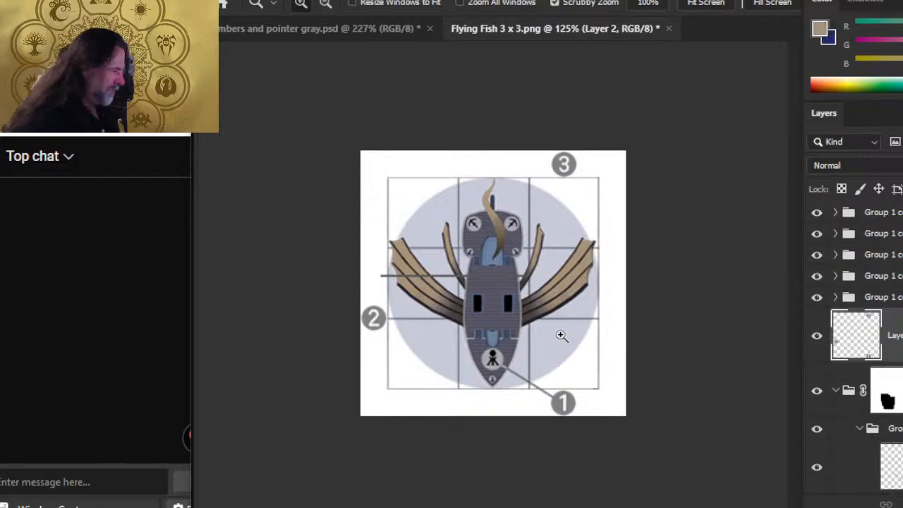
key(l)
mouse_move(599, 365)
mouse_down()
mouse_move(526, 413)
mouse_move(572, 431)
mouse_up()
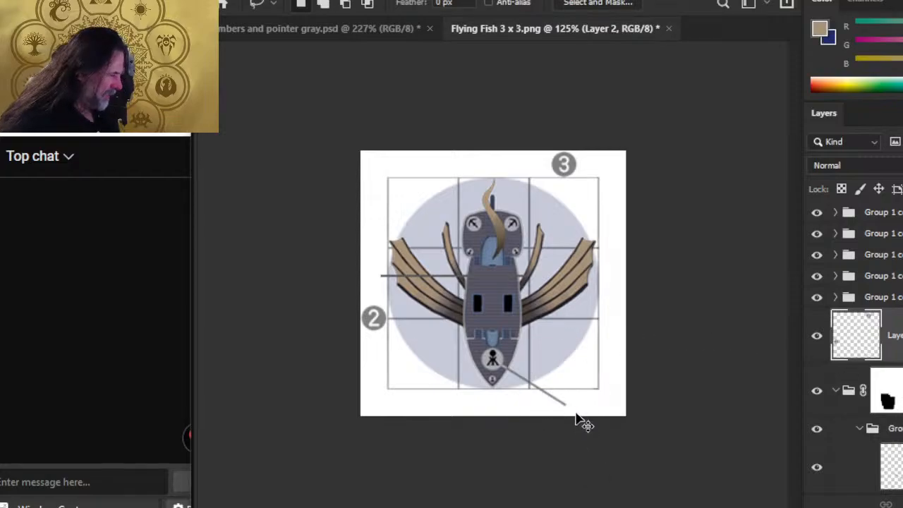
key(ctrl+shift+j)
drag(892, 390, 892, 313)
click(893, 390)
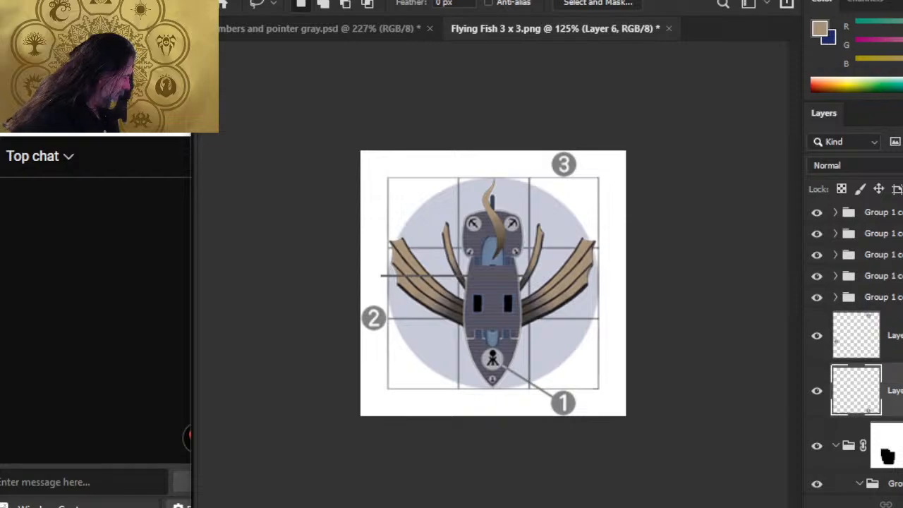
shift+click(895, 445)
right_click(597, 319)
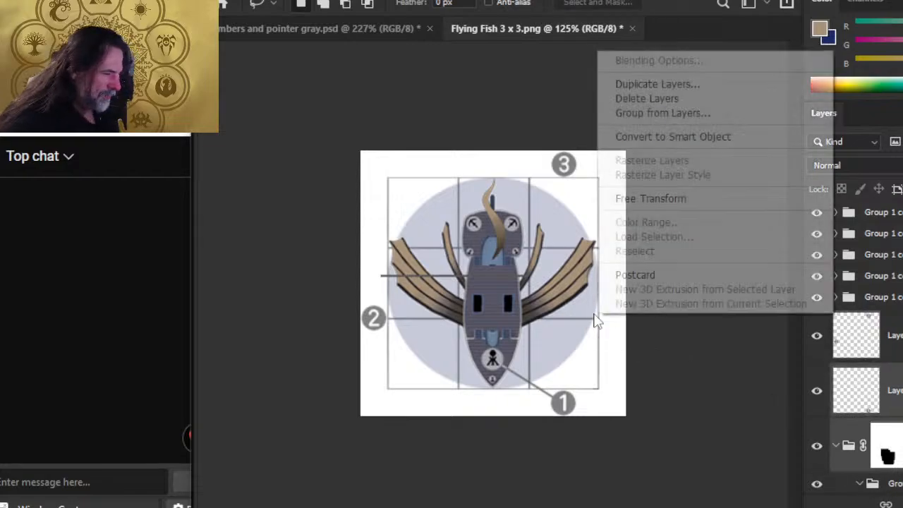
click(708, 204)
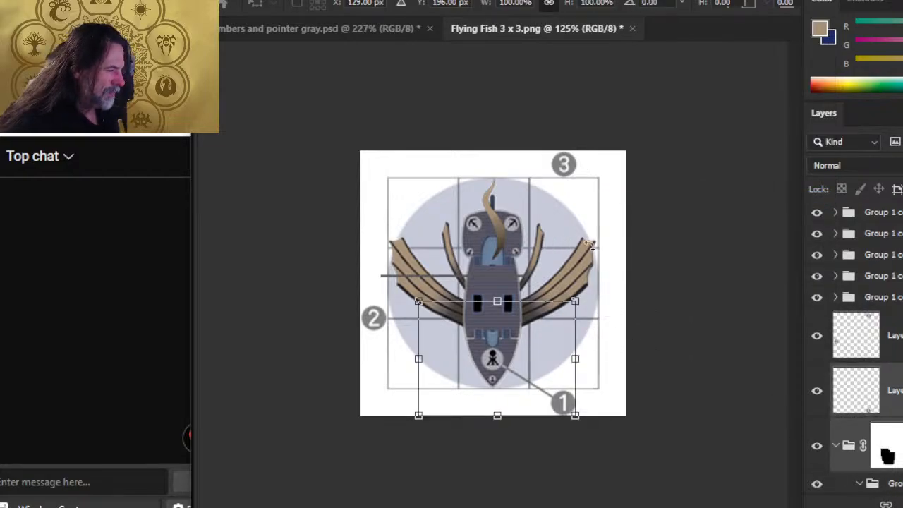
key(Escape)
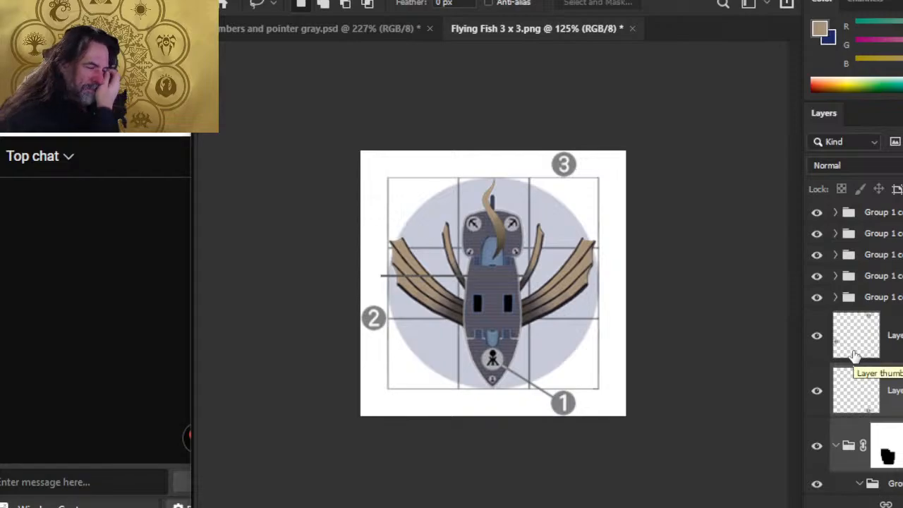
Step: Cut the number 3 marker onto its own layer and place it between the number 2 and number 1 layers
click(898, 353)
mouse_move(615, 141)
mouse_down()
mouse_move(565, 187)
mouse_move(614, 242)
mouse_up()
key(ctrl+j)
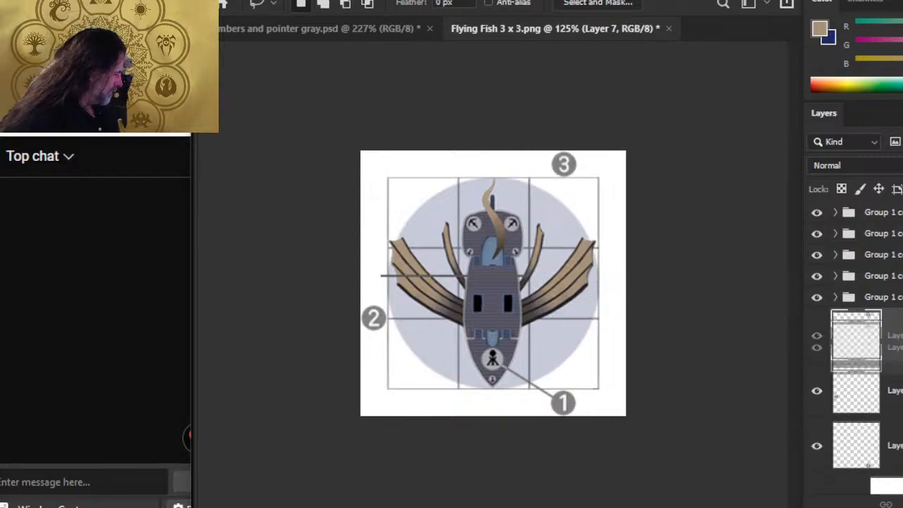
Step: Flip the number 3 marker, the number 1 marker and the Group 2 pointer line horizontally together
scroll(855, 346, down, 4)
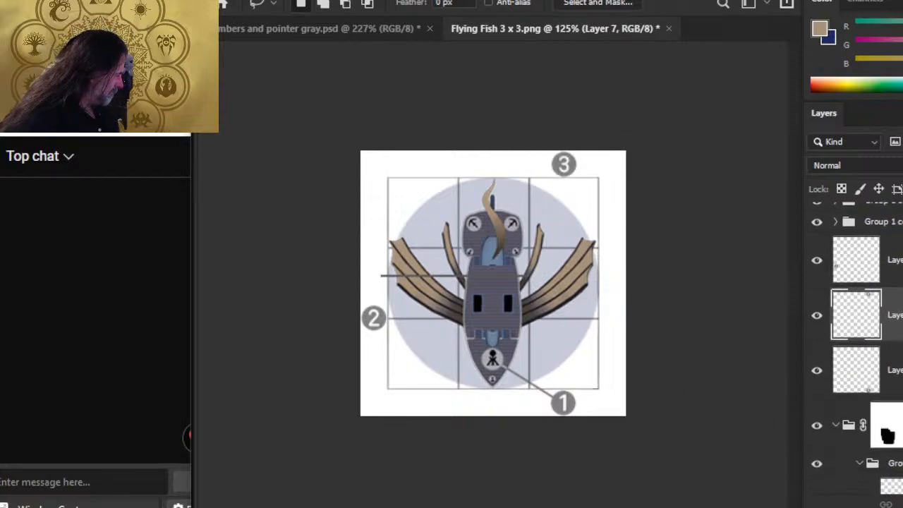
shift+click(859, 386)
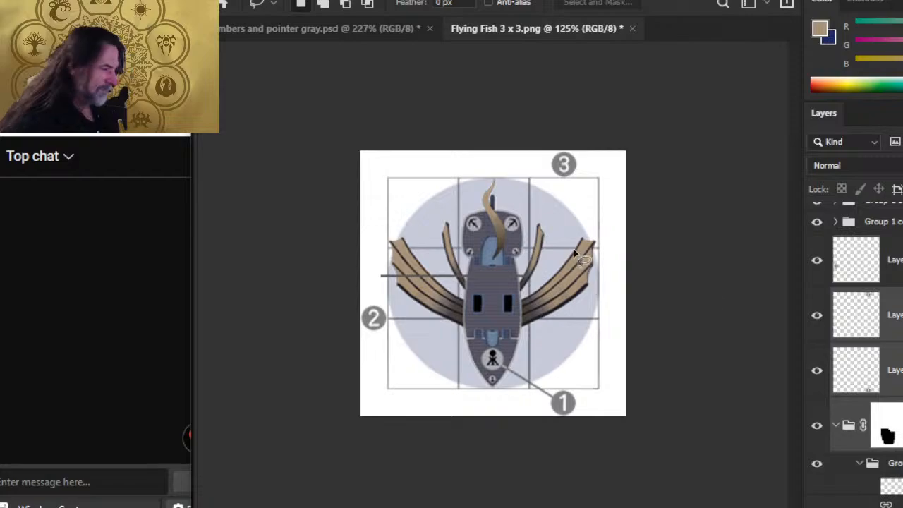
right_click(574, 249)
click(627, 398)
right_click(568, 262)
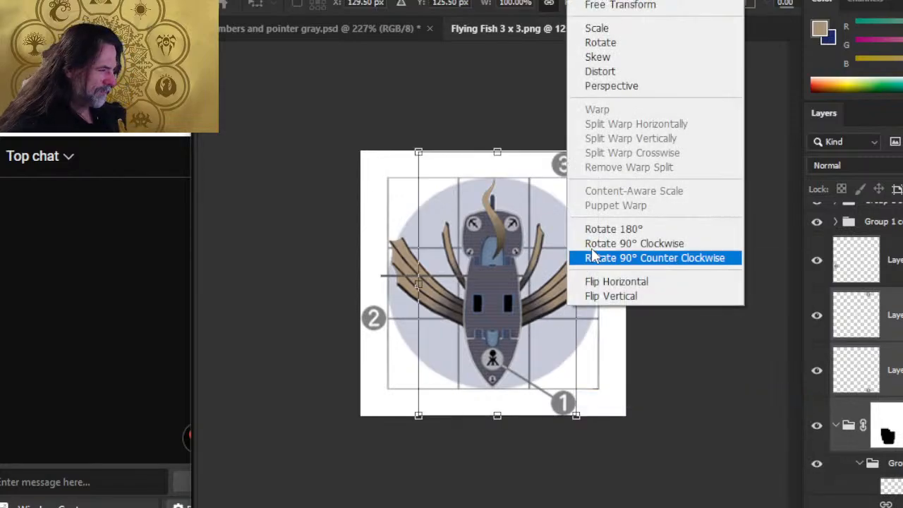
click(633, 285)
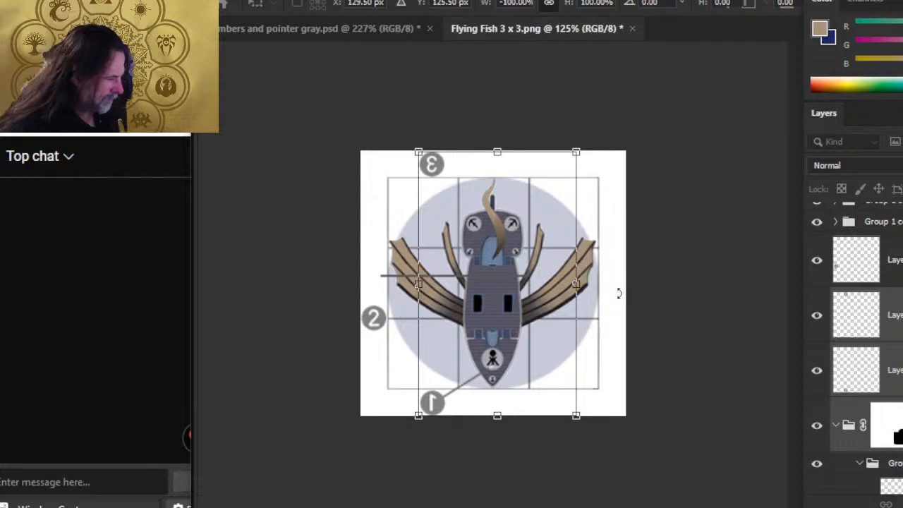
key(Return)
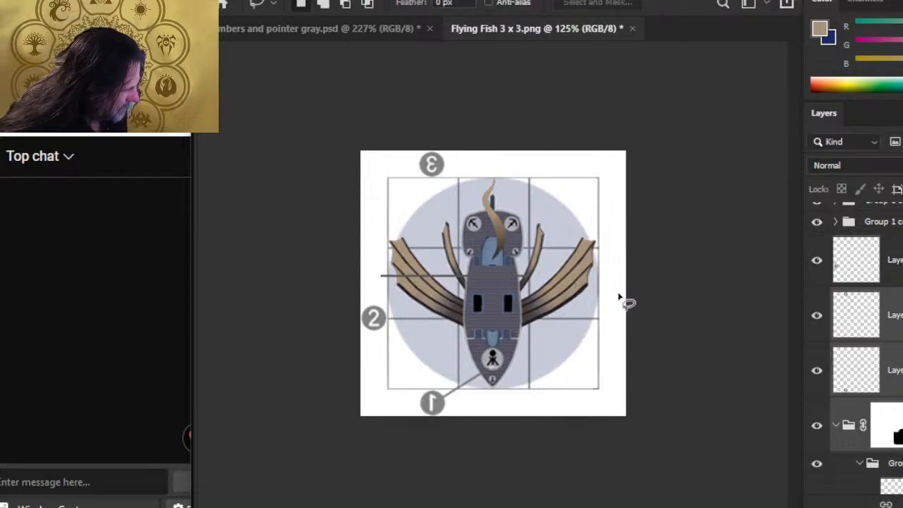
Step: Nudge the flipped markers and pointer line left until the line's end meets the edge of the rear weapon icon
key(z)
drag(526, 367, 591, 375)
key(v)
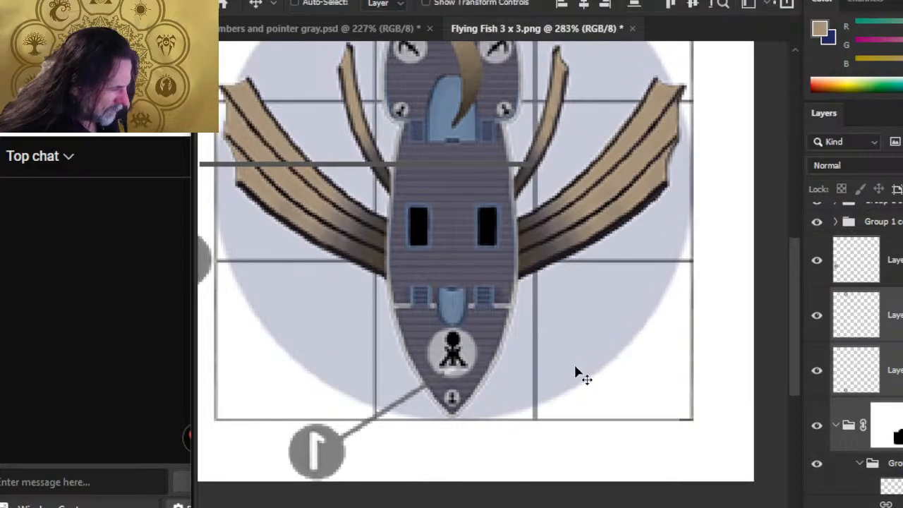
key(Left)
key(Left)
key(Left)
key(Left)
key(Left)
key(Left)
key(Left)
key(Left)
key(Left)
key(Left)
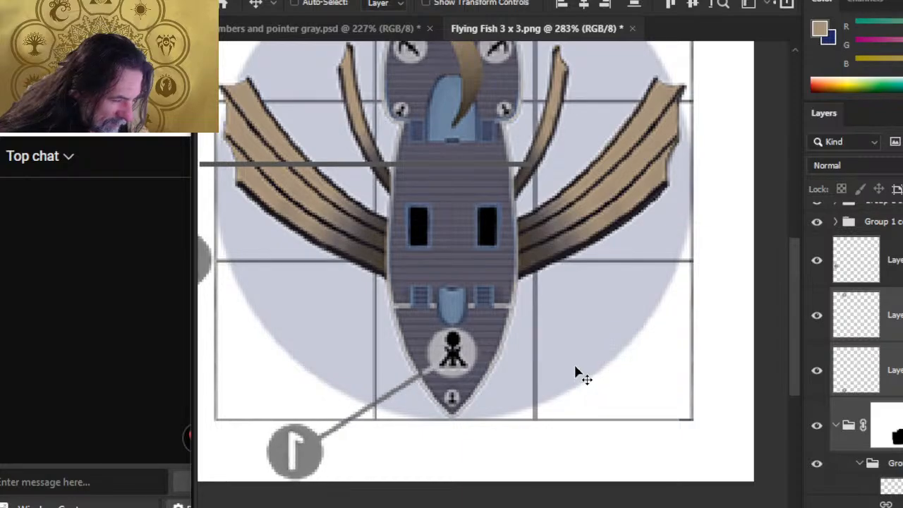
Step: Flip only the number 3 and number 1 marker layers horizontally so their mirrored digits read correctly
click(895, 315)
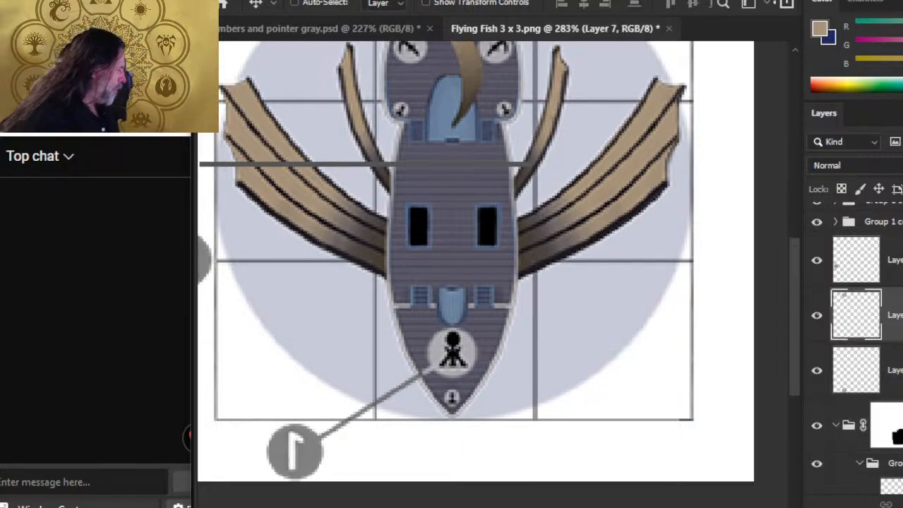
shift+click(895, 371)
key(z)
drag(685, 303, 606, 277)
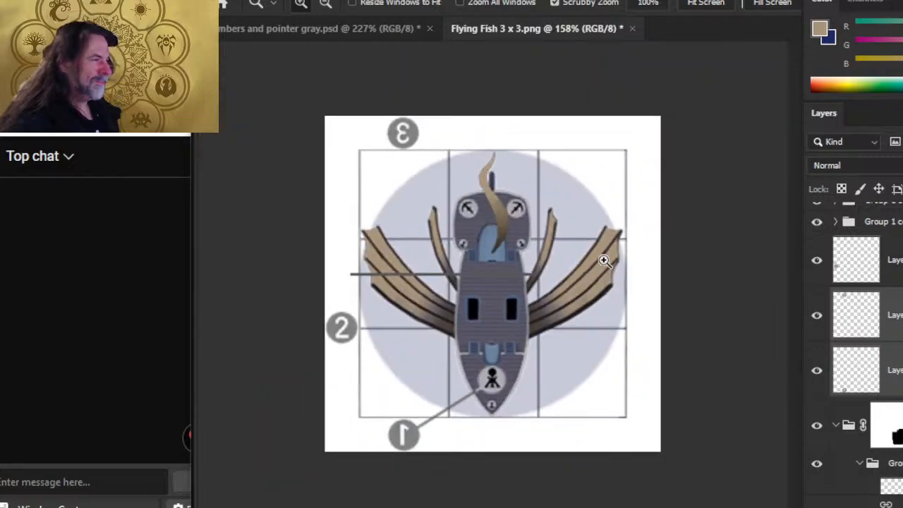
key(l)
right_click(561, 244)
click(640, 388)
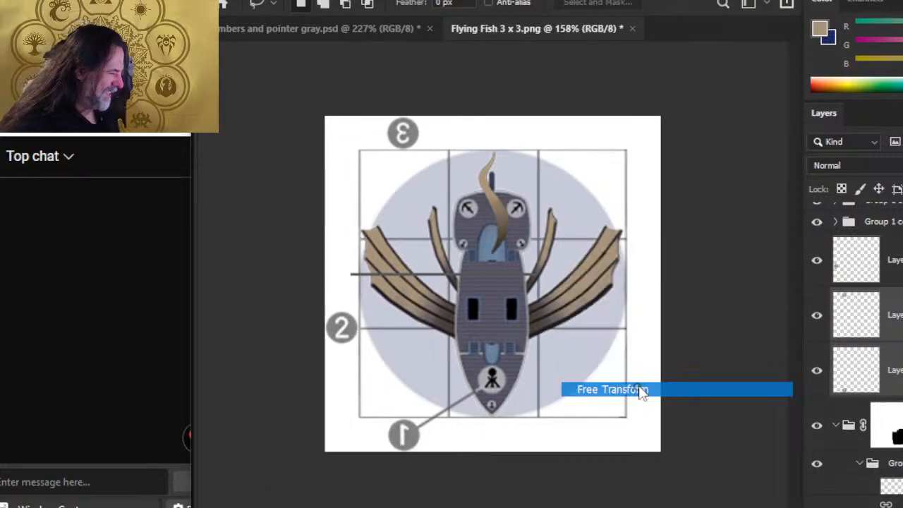
right_click(493, 204)
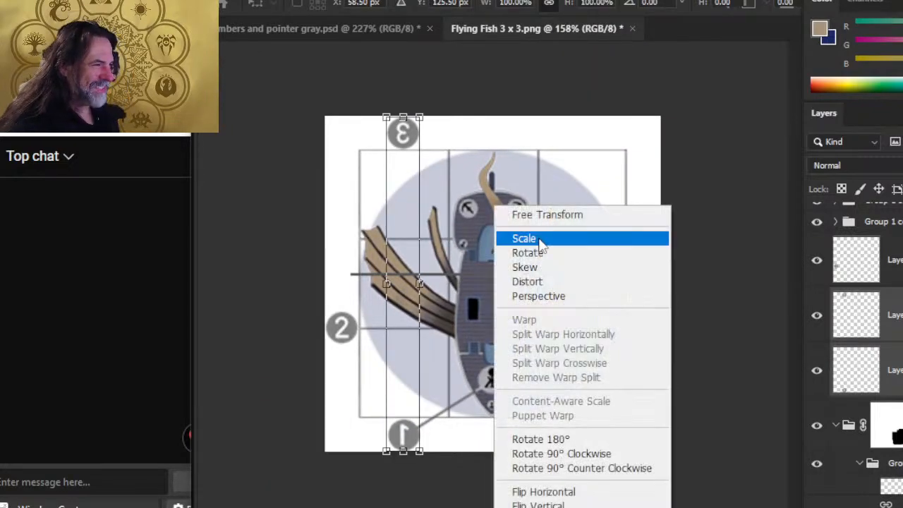
click(578, 491)
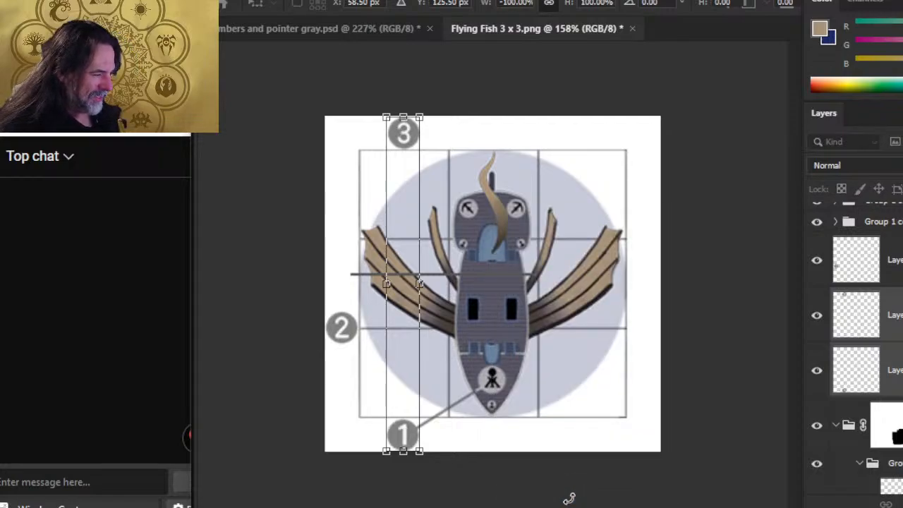
key(Return)
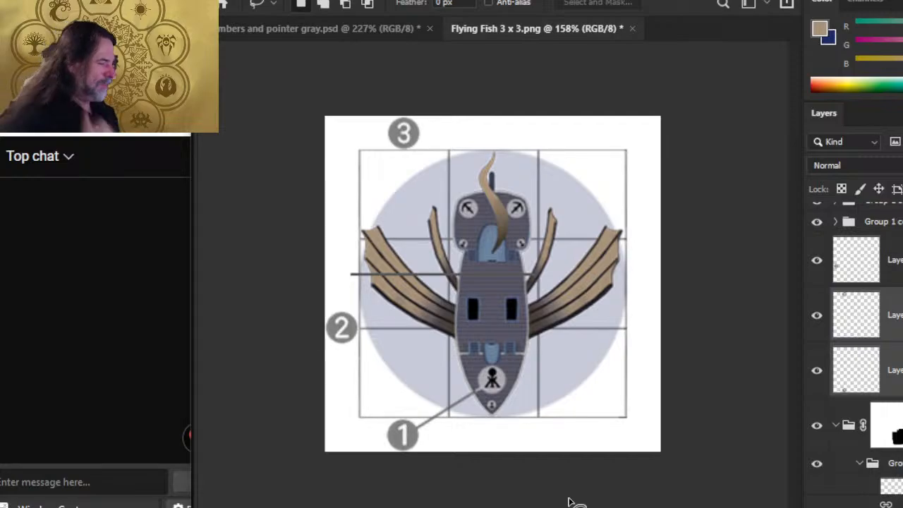
Step: Move the number 2 marker straight across the ship to just outside the grid's right edge
click(843, 268)
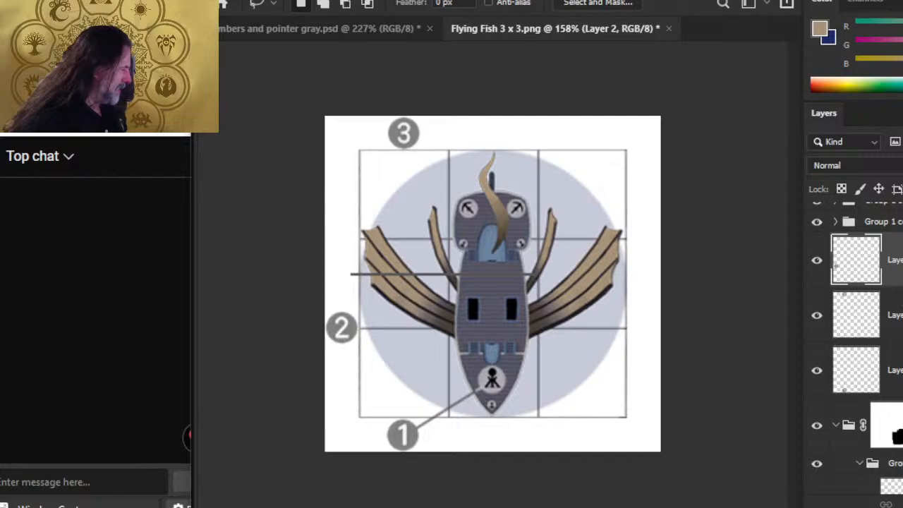
key(v)
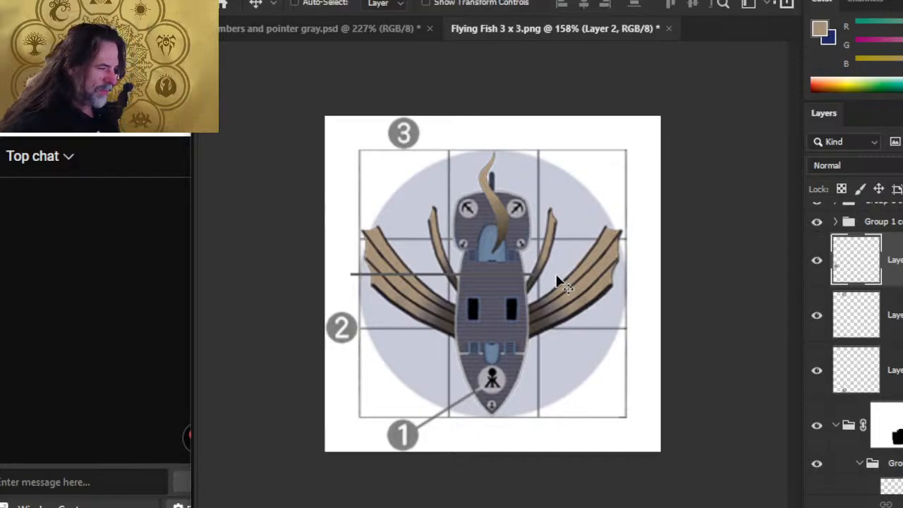
key(shift+Right)
key(shift+Right)
key(shift+Right)
key(shift+Right)
key(shift+Right)
key(shift+Right)
key(shift+Right)
key(shift+Right)
key(shift+Right)
key(shift+Right)
key(shift+Right)
key(shift+Right)
key(shift+Right)
key(shift+Right)
key(shift+Right)
key(shift+Right)
key(shift+Right)
key(shift+Right)
key(shift+Right)
key(shift+Right)
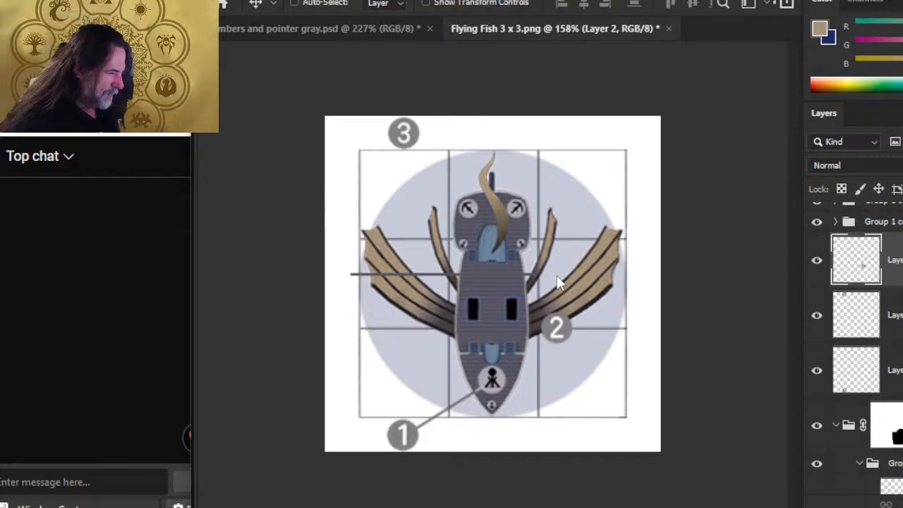
key(Left)
key(Left)
key(Left)
key(Left)
key(Left)
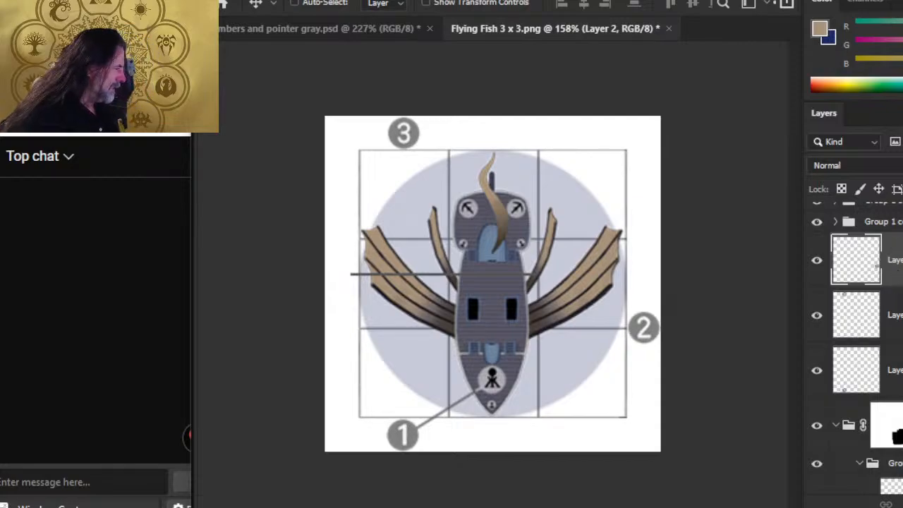
Step: Duplicate the number 2 marker as Layer 2 copy and align the copy over the number 3 marker above the grid
right_click(881, 259)
click(858, 25)
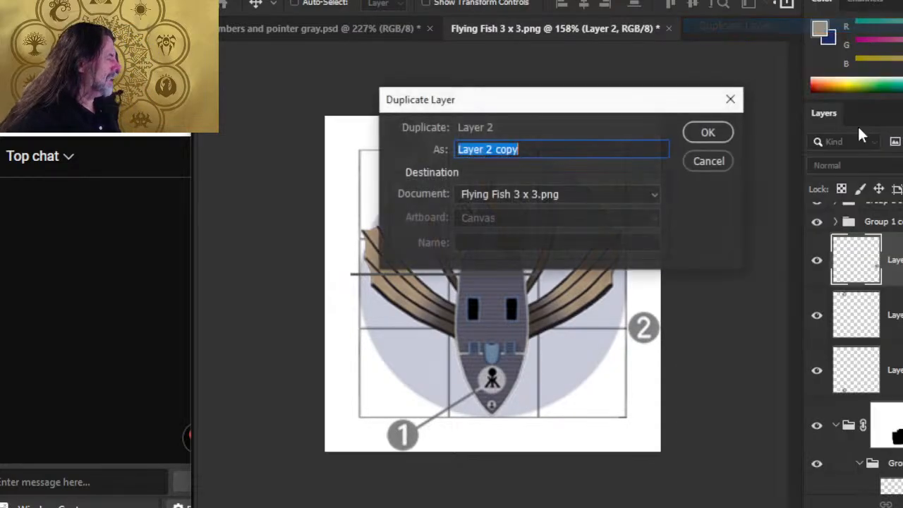
key(Return)
drag(664, 388, 427, 184)
key(z)
drag(409, 137, 508, 237)
key(v)
key(Left)
key(Right)
key(Left)
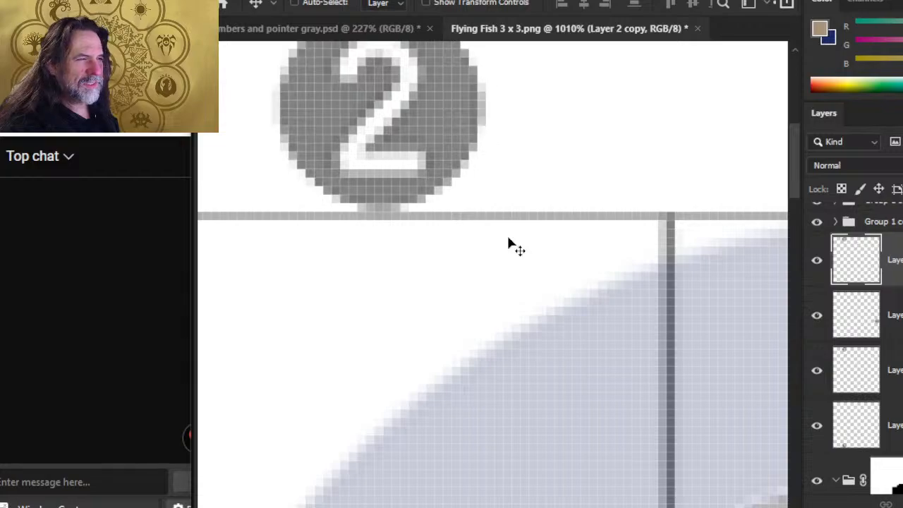
key(Right)
key(Left)
key(z)
drag(597, 224, 520, 276)
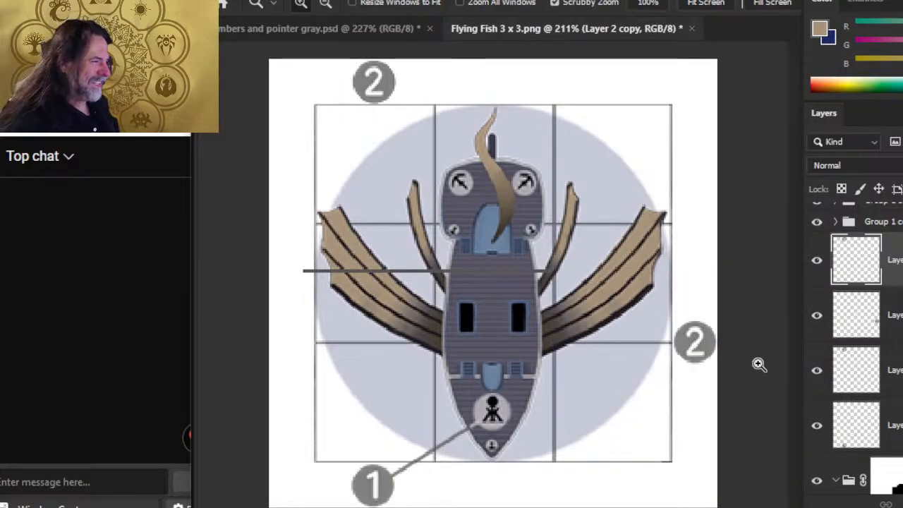
Step: Identify the marker layers by toggling their visibility, and move the number 3 layer above both number 2 layers
click(818, 318)
click(819, 319)
click(819, 319)
click(817, 369)
click(818, 379)
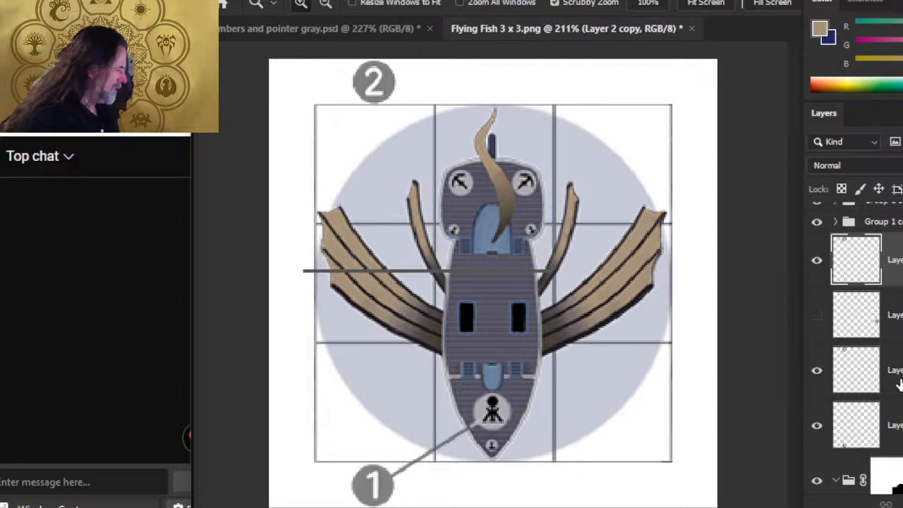
drag(855, 370, 854, 248)
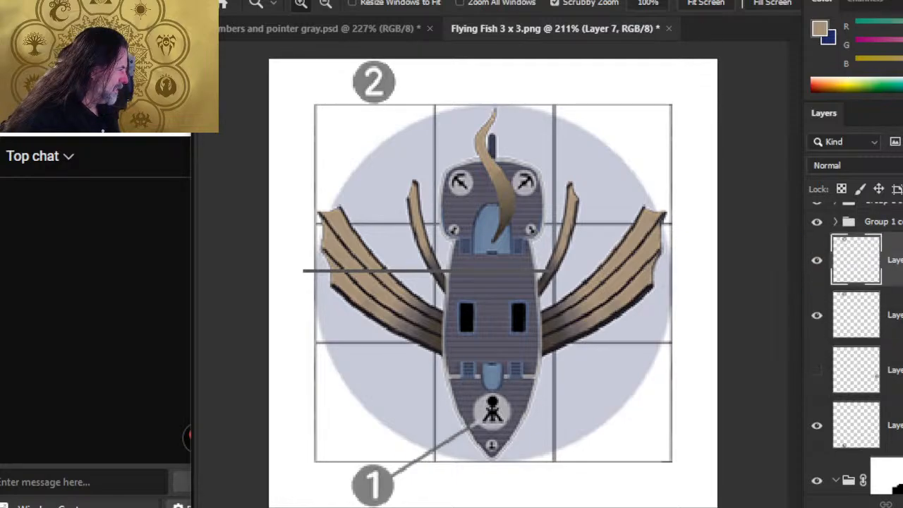
click(817, 370)
drag(856, 317, 856, 280)
click(856, 261)
Step: Move the number 3 marker to just outside the grid's right edge and align it pixel by pixel over the number 2 marker there
key(v)
drag(528, 230, 768, 389)
key(ctrl+space)
drag(694, 365, 839, 392)
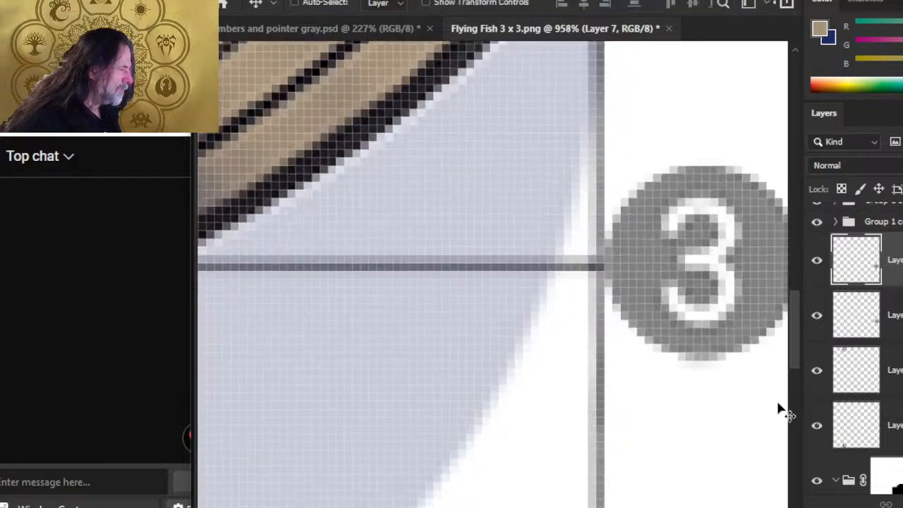
key(Right)
key(Up)
key(Down)
key(ctrl+space)
drag(768, 319, 585, 321)
Step: Delete the number 2 marker layer hidden beneath the number 3 marker
click(895, 315)
key(ctrl+j)
key(ctrl+space)
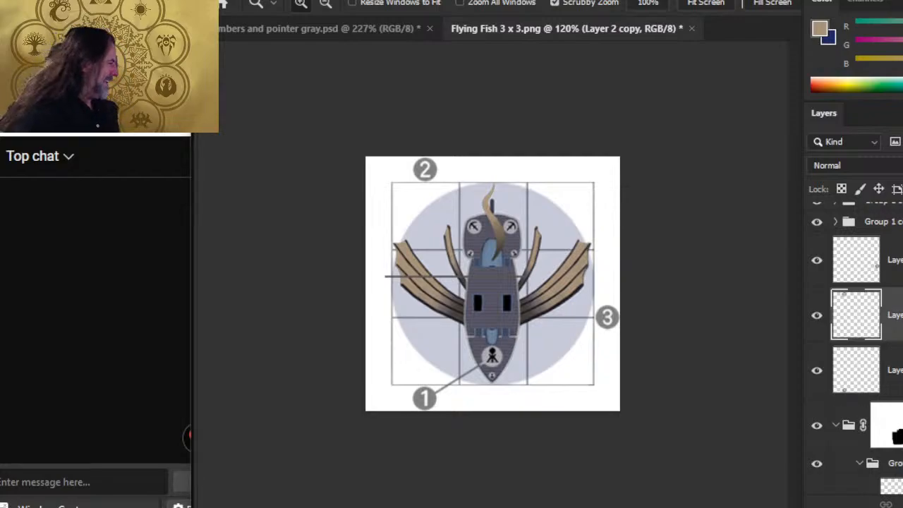
Step: Merge the three number marker layers, Layer 7, Layer 2 copy and Layer 6, into one layer
click(894, 260)
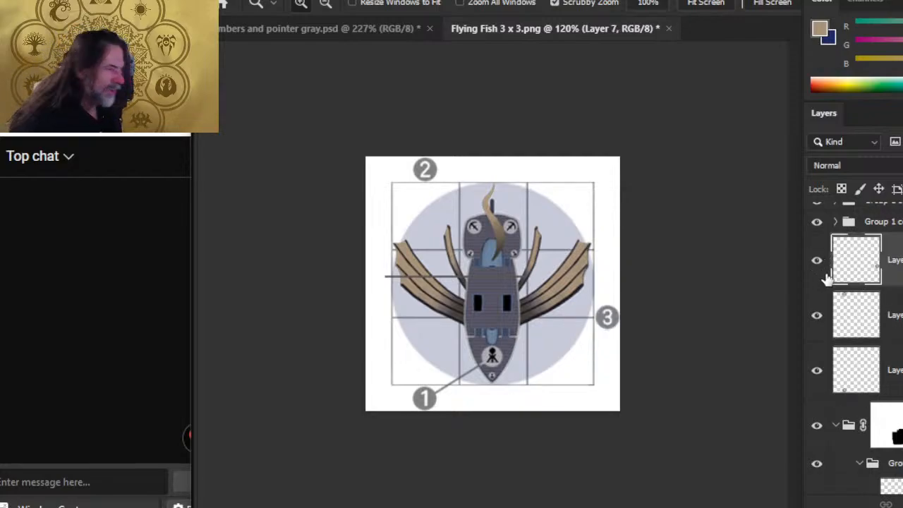
click(894, 370)
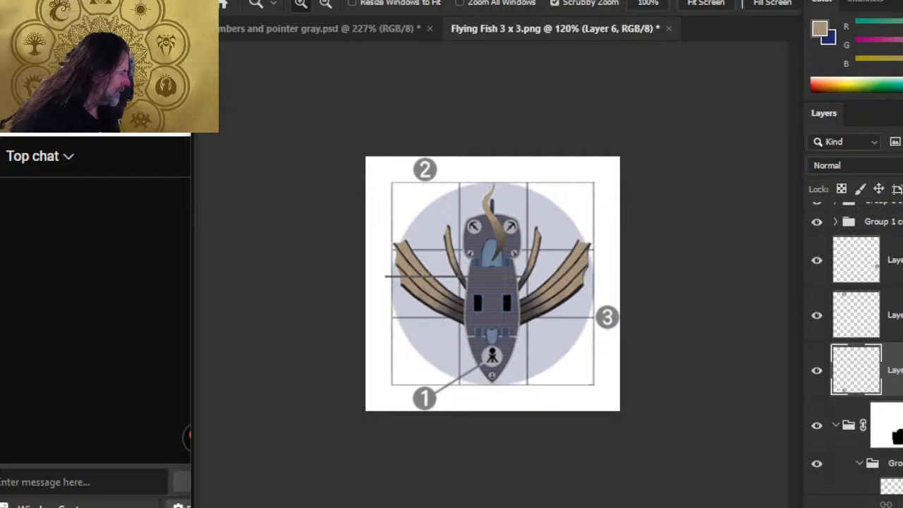
click(895, 260)
shift+click(895, 371)
right_click(894, 370)
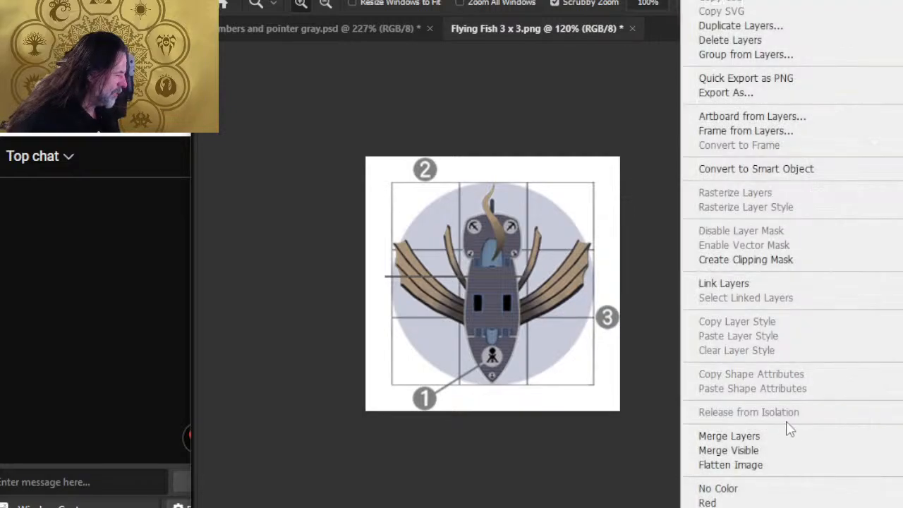
click(787, 437)
Step: Examine the number 1 pointer and the ship's weapon icons up close, checking Layer 3 and Layer 4 inside Group 2
drag(457, 163, 497, 192)
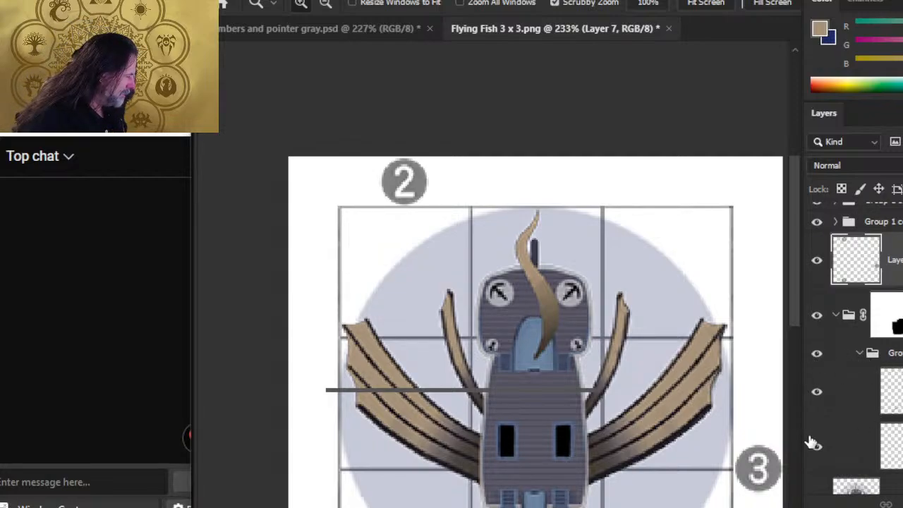
drag(694, 457, 735, 262)
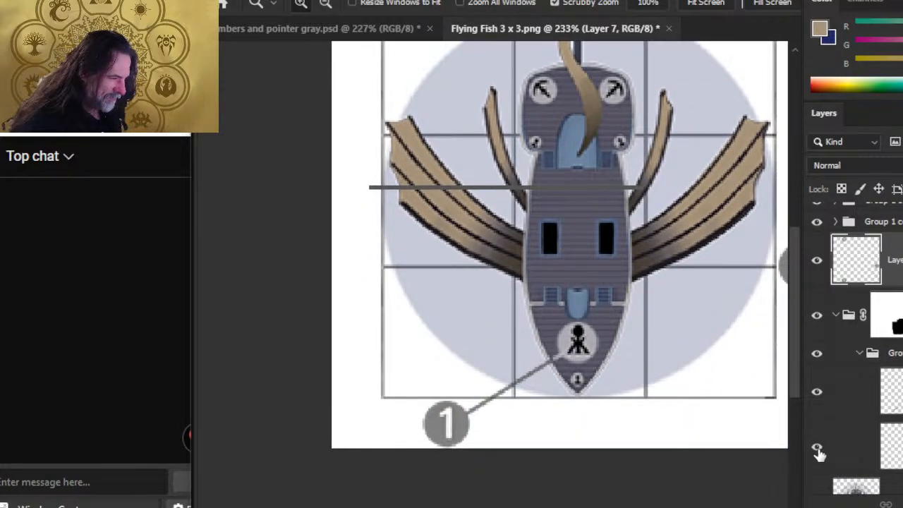
click(867, 455)
key(e)
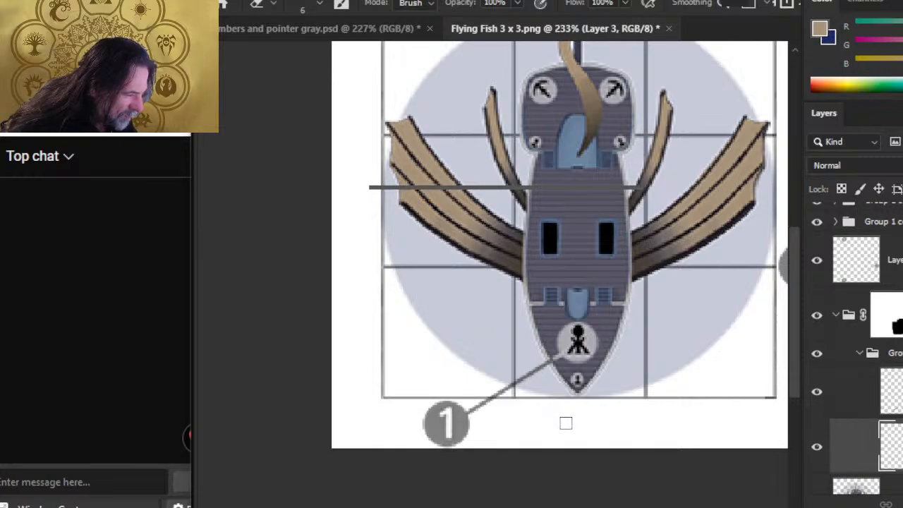
click(859, 408)
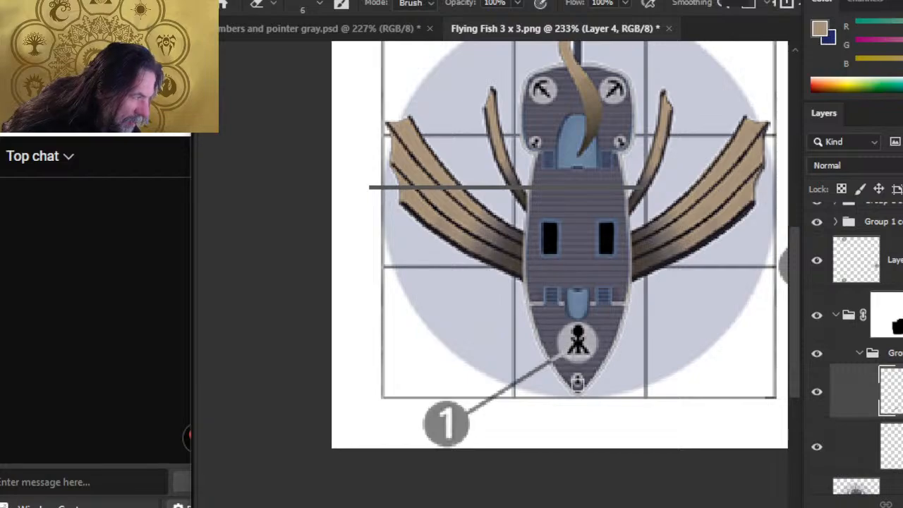
key(z)
drag(609, 389, 625, 462)
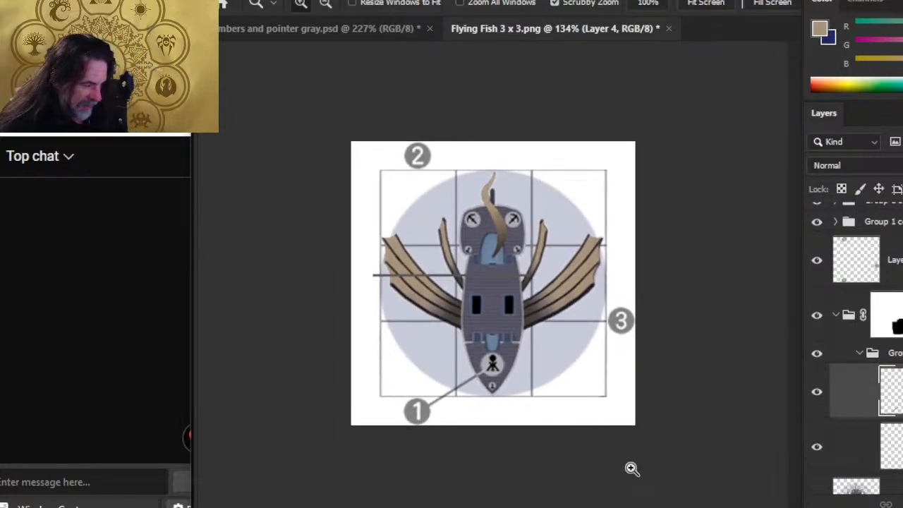
drag(518, 377, 548, 388)
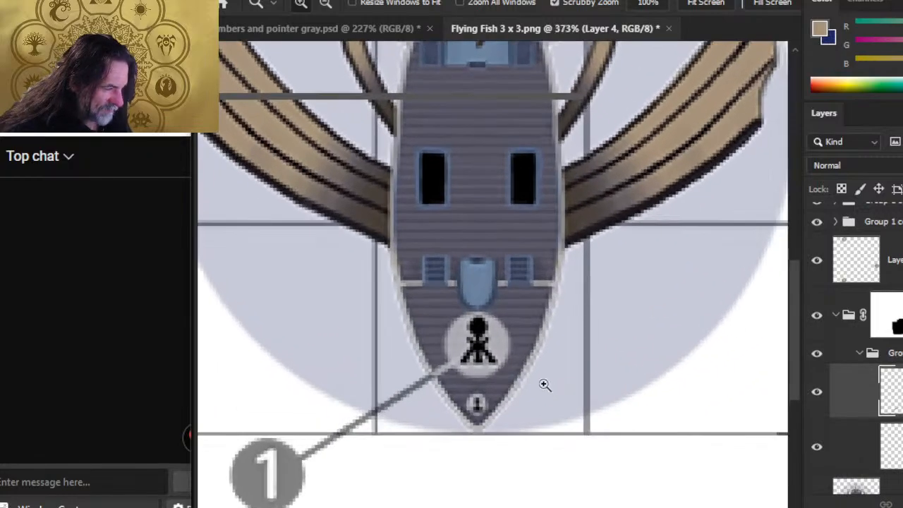
key(e)
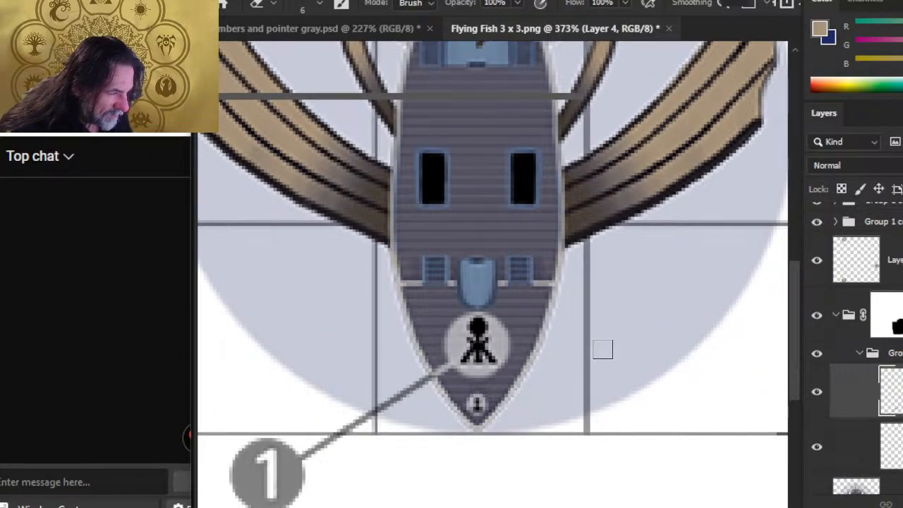
key(z)
drag(571, 340, 538, 326)
drag(607, 366, 540, 364)
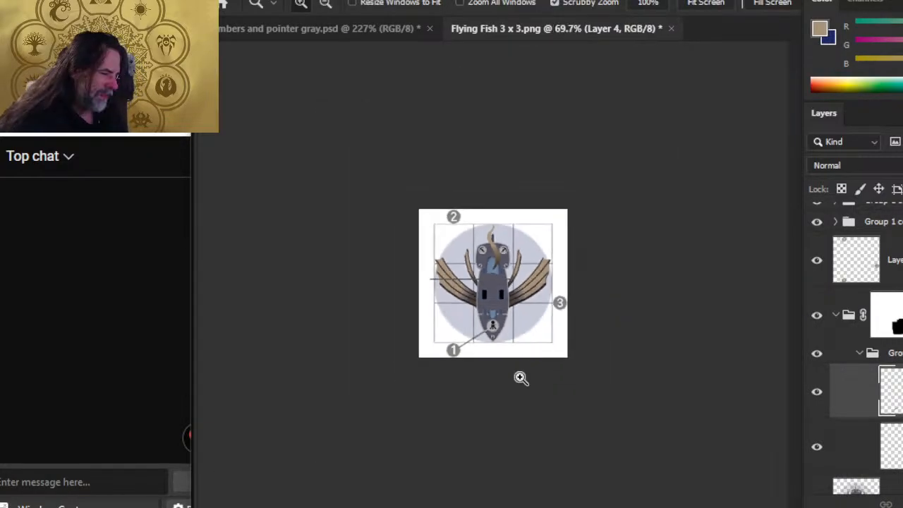
drag(496, 235, 493, 213)
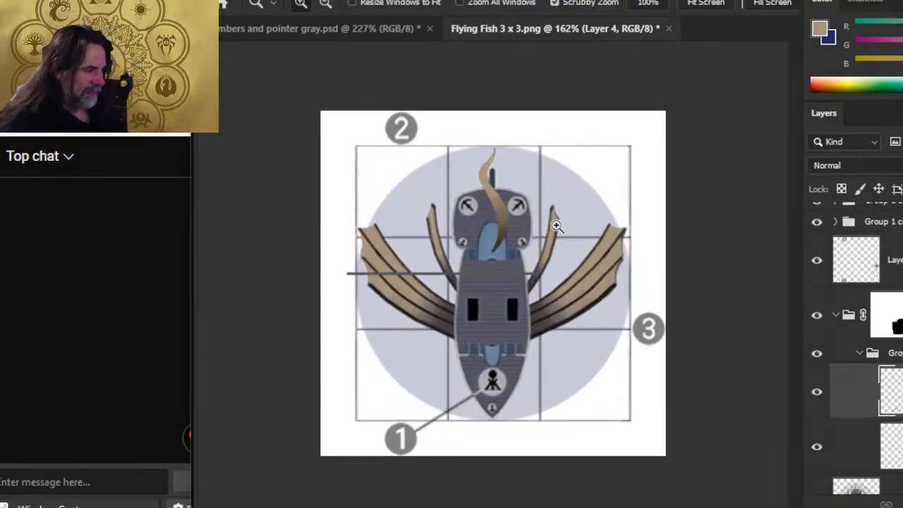
Step: Collapse the group inside Group 2 and move the upper three Group 1 copies so their pointer lines meet the number 3 marker
click(865, 369)
click(893, 336)
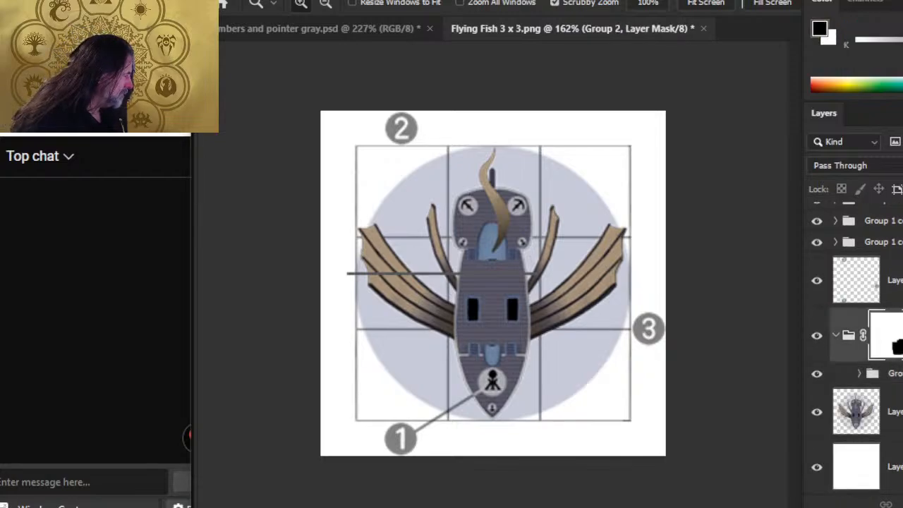
double_click(902, 335)
key(Escape)
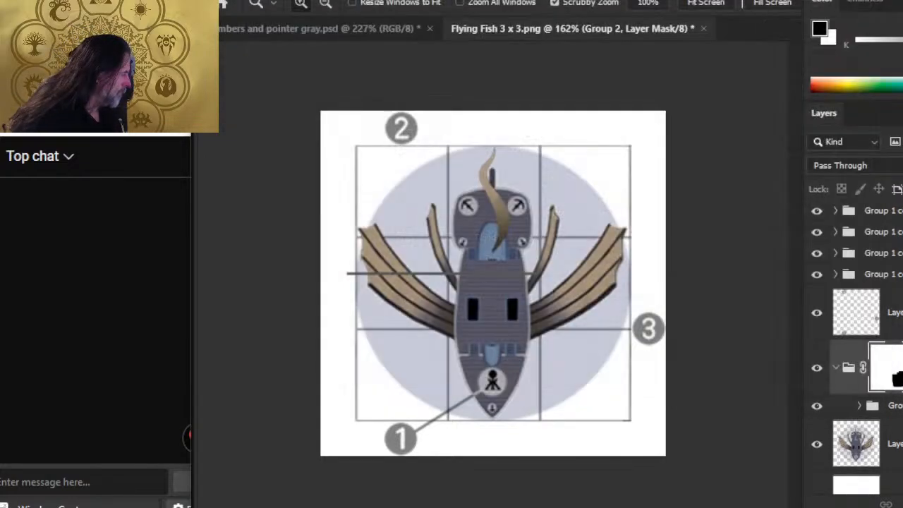
click(890, 232)
shift+click(889, 210)
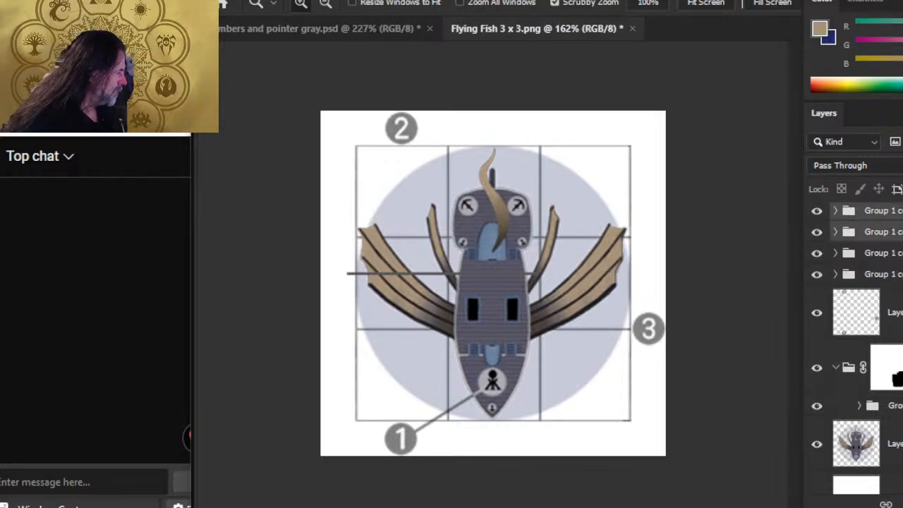
scroll(868, 339, up, 2)
shift+click(869, 217)
key(v)
drag(574, 258, 655, 320)
mouse_move(675, 369)
mouse_down()
mouse_move(680, 351)
mouse_move(688, 364)
mouse_up()
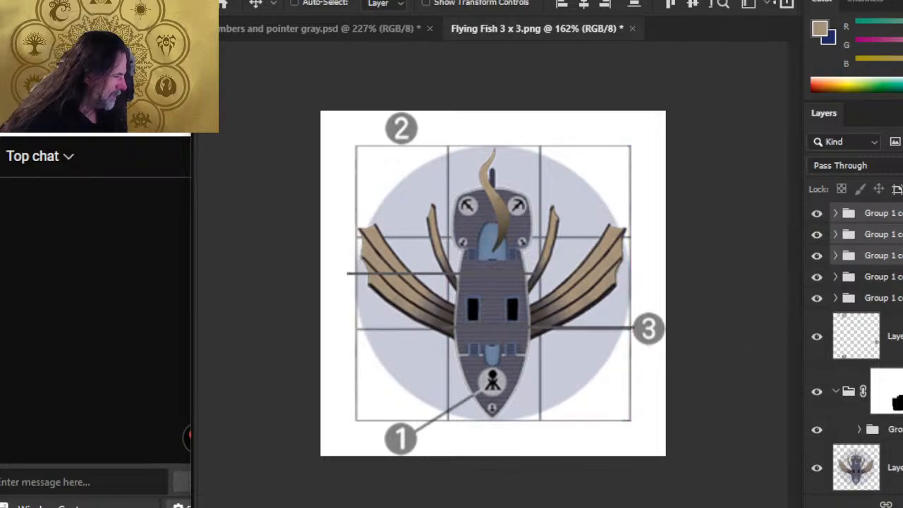
Step: Move the Group 1 copy and Group 1 copy 2 pointer lines together so they start at the number 2 marker
click(876, 284)
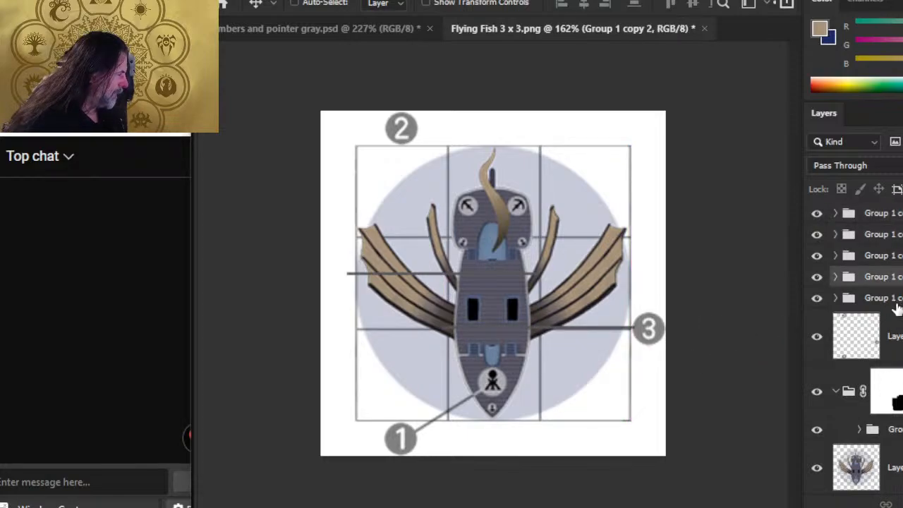
click(893, 300)
drag(500, 364, 552, 224)
drag(475, 166, 544, 181)
drag(510, 180, 595, 306)
Step: Free-transform the two number 2 pointer lines, rotating them about 23 degrees and nudging their start back onto the marker's center
key(l)
right_click(568, 326)
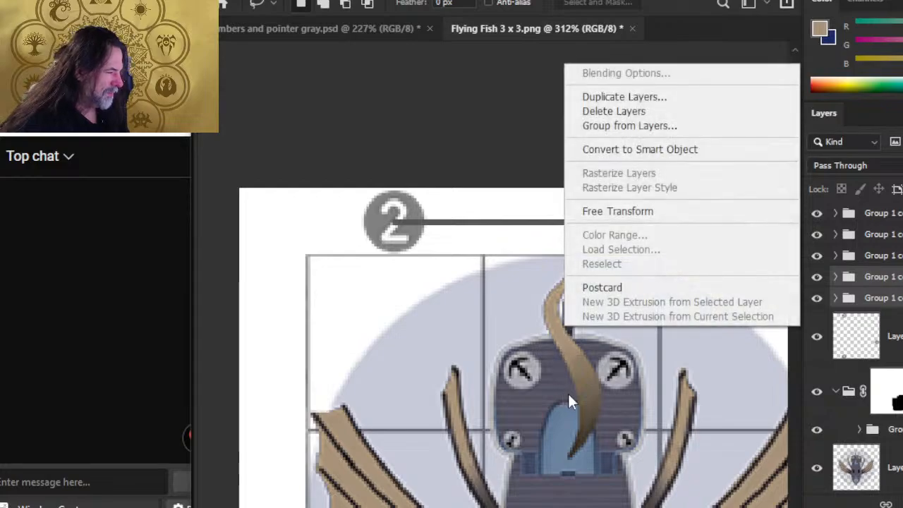
click(656, 212)
drag(705, 292, 630, 261)
key(Left)
key(Down)
key(Down)
key(Down)
key(Down)
key(Down)
key(Down)
key(Down)
key(Down)
key(Down)
key(Down)
key(Down)
key(Down)
key(Down)
key(Down)
key(Down)
key(Down)
key(Down)
key(Down)
key(Down)
key(Down)
key(Left)
key(Left)
key(Left)
key(Down)
key(Down)
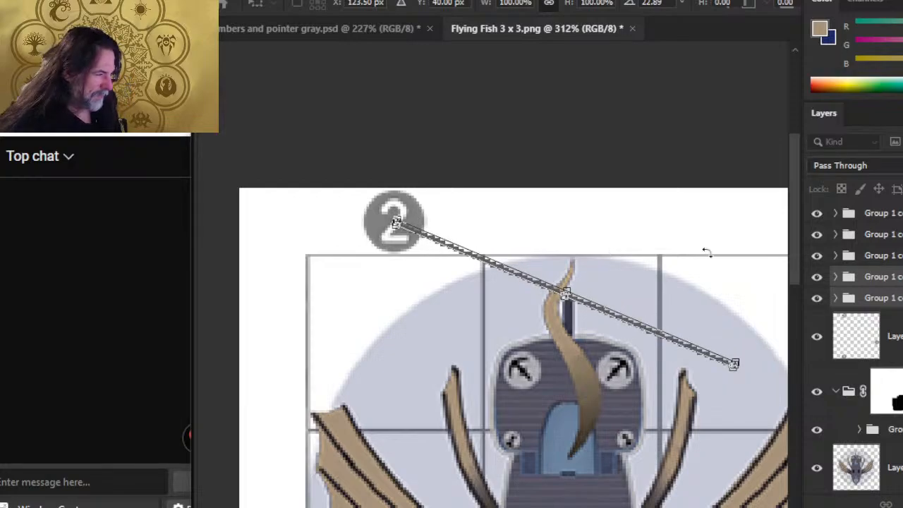
Step: Rotate the two pointer lines to 31 degrees and nudge them to about X 118.5 px, Y 49 px to meet the number 2 marker
drag(725, 256, 736, 265)
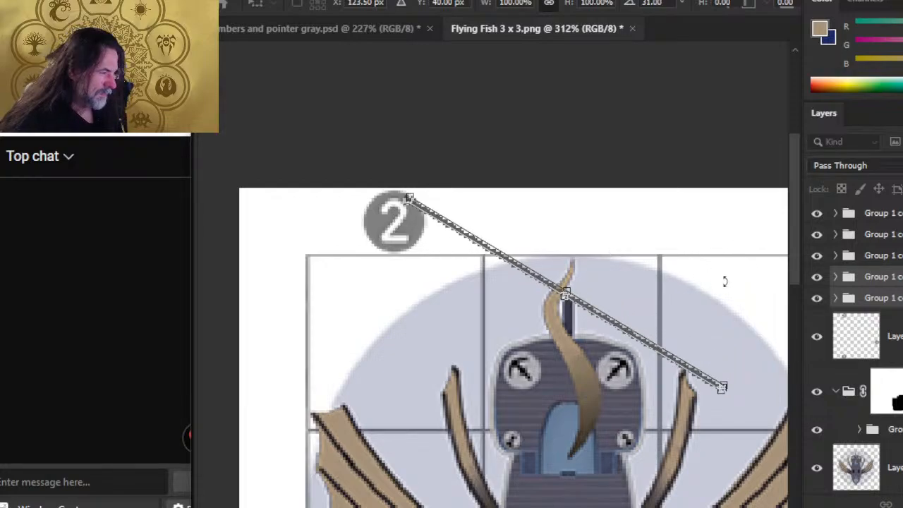
key(Left)
key(Down)
key(Down)
key(Down)
key(Down)
key(Down)
key(Down)
key(Down)
key(Down)
key(Down)
key(Down)
key(Down)
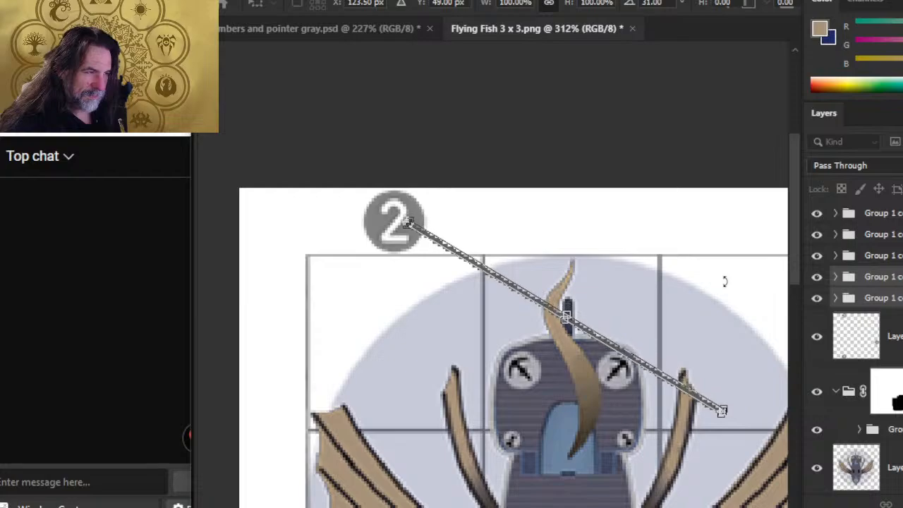
key(Left)
key(Left)
key(Left)
key(Left)
key(Left)
key(Up)
key(Up)
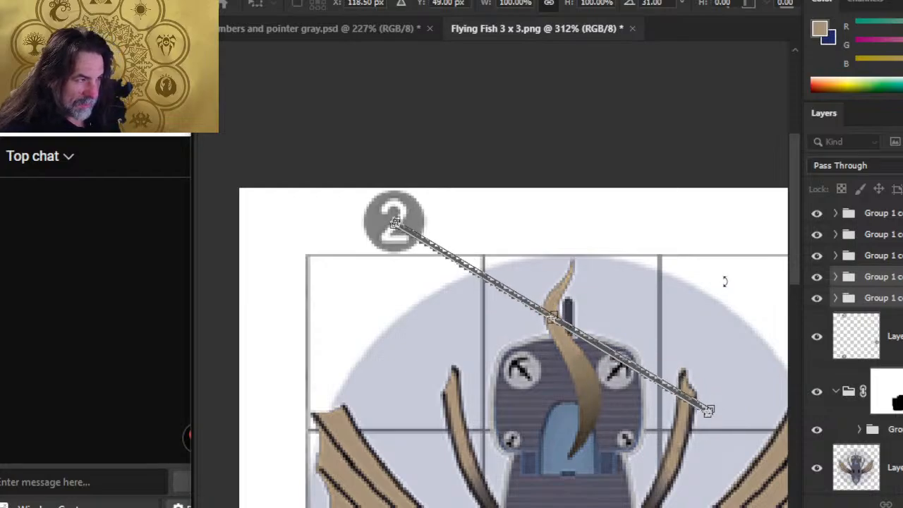
key(Right)
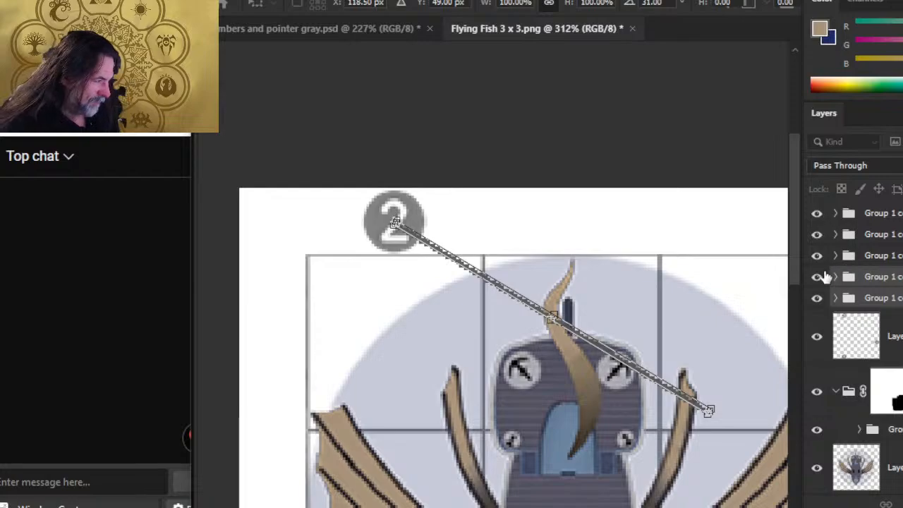
Step: Rotate both pointer lines to 34.24 degrees, nudge them to X 116.5 px, Y 52 px, and apply the transform
drag(729, 285, 728, 297)
key(Down)
key(Down)
key(Down)
key(Down)
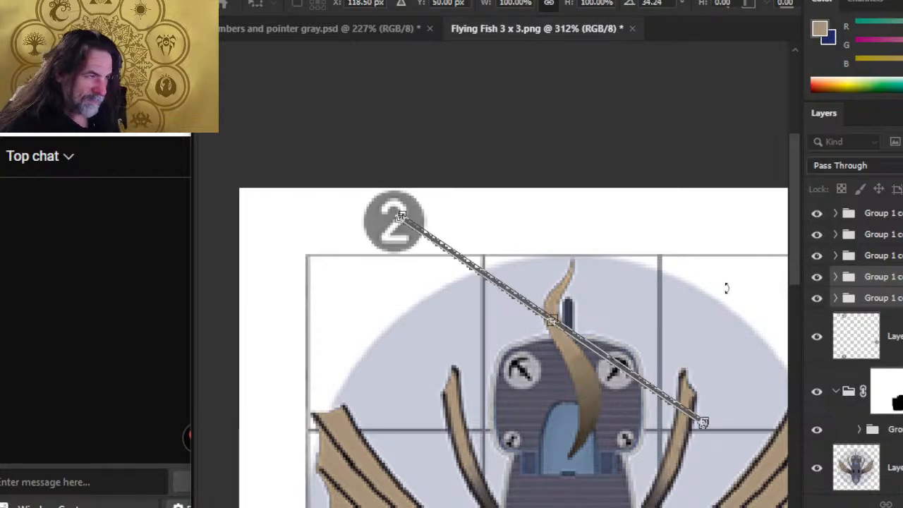
key(Left)
key(Left)
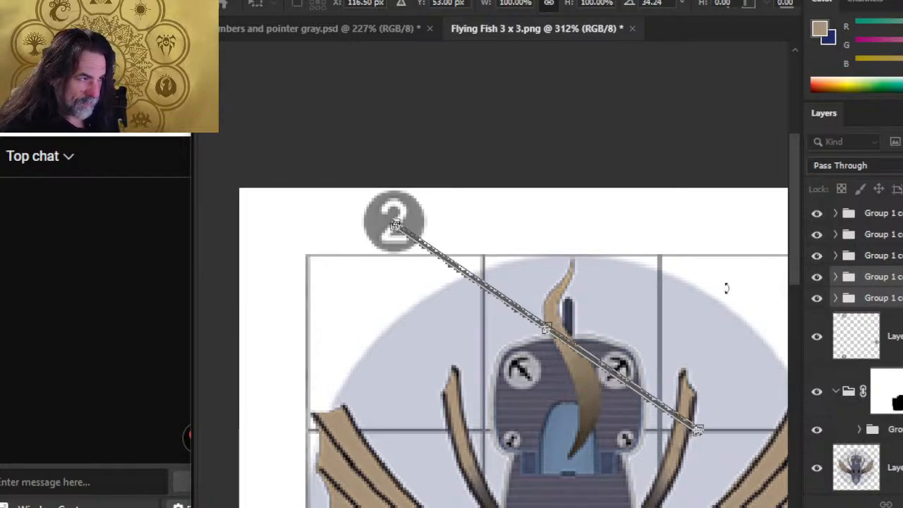
key(Up)
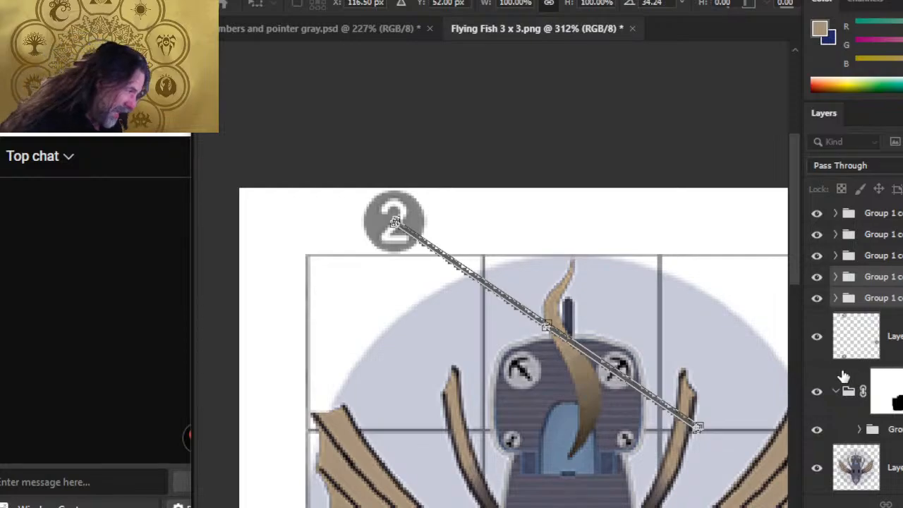
key(Return)
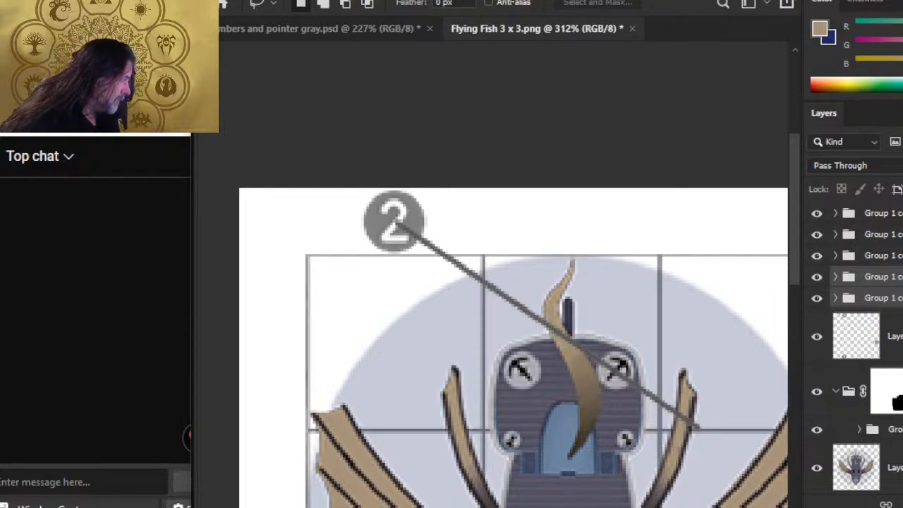
Step: Skew only the Group 1 copy 2 pointer line so its ship-side end shifts slightly upward
click(830, 275)
right_click(658, 269)
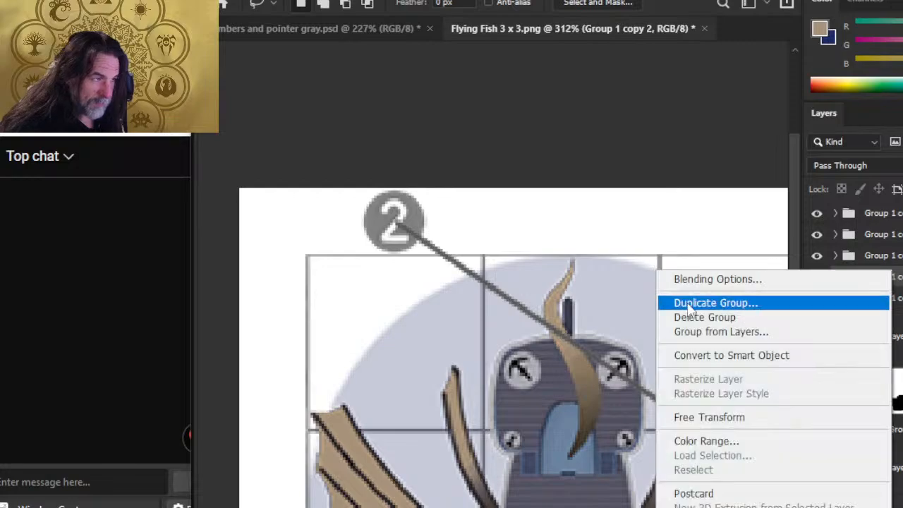
click(763, 416)
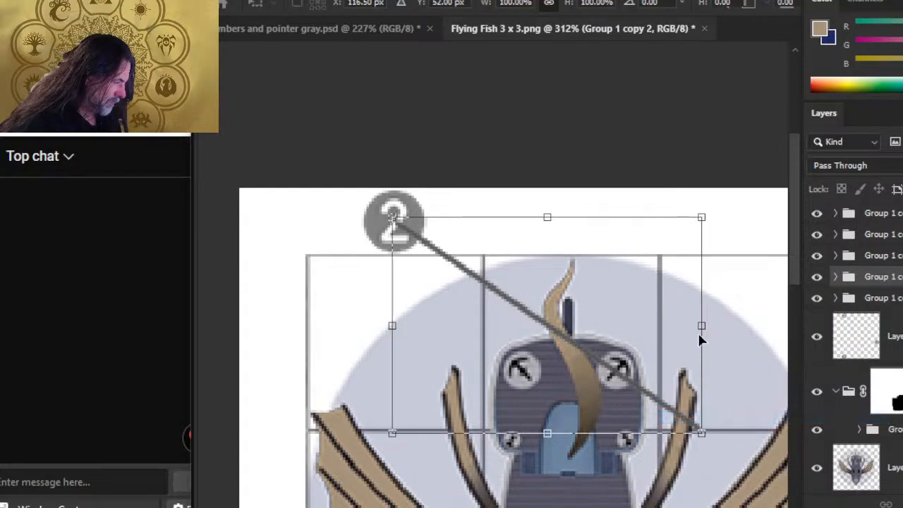
right_click(718, 285)
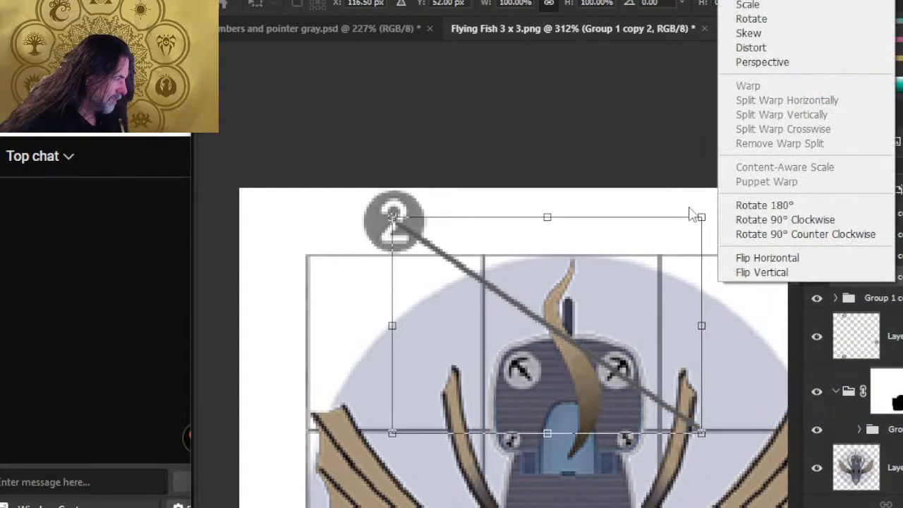
click(775, 34)
drag(699, 326, 701, 321)
key(Return)
Step: Skew the Group 1 copy pointer line horizontally by -31.38 degrees so it runs from the number 2 marker over the ship's left front weapon
key(l)
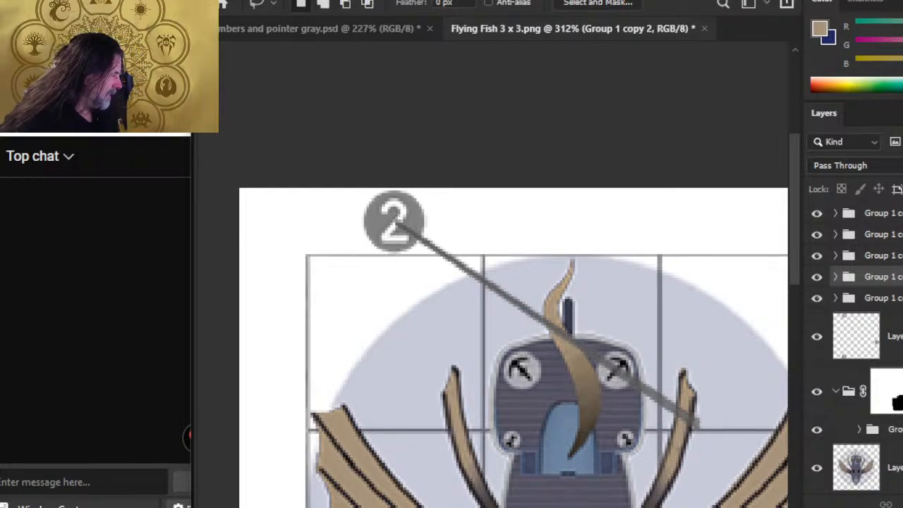
click(843, 298)
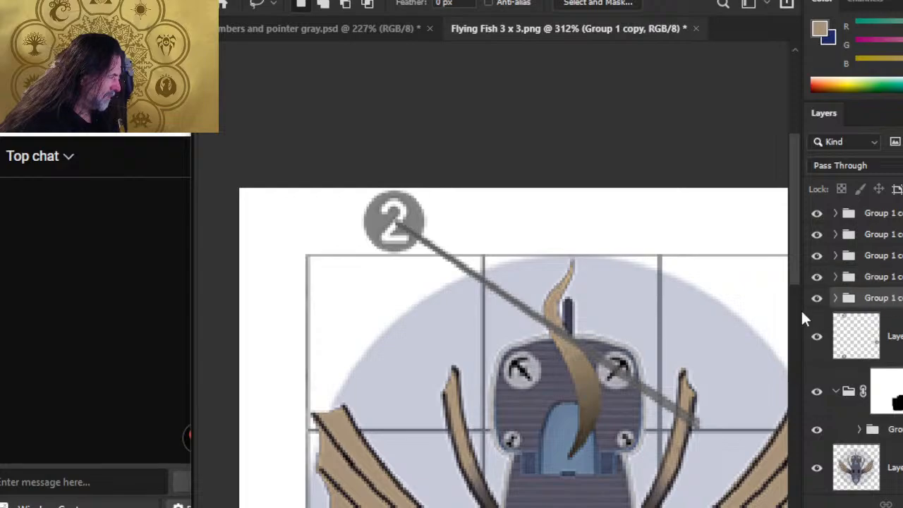
right_click(615, 238)
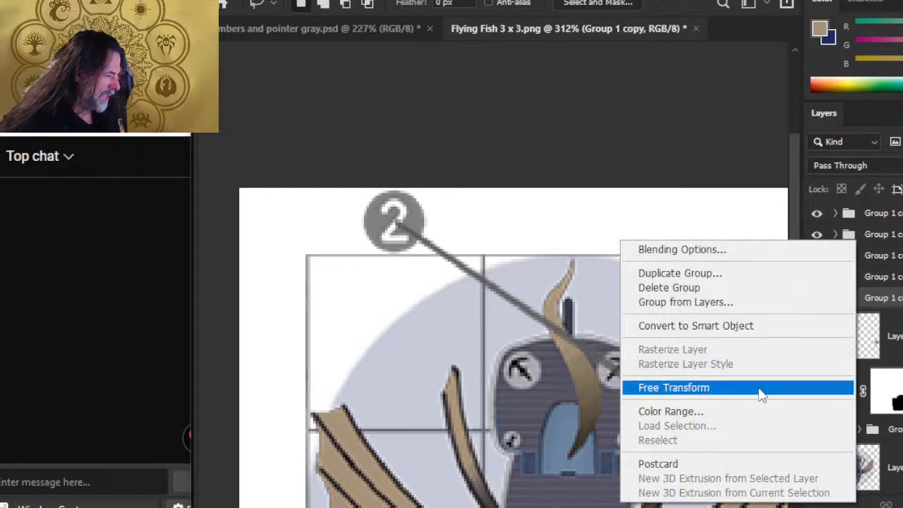
click(760, 388)
right_click(644, 317)
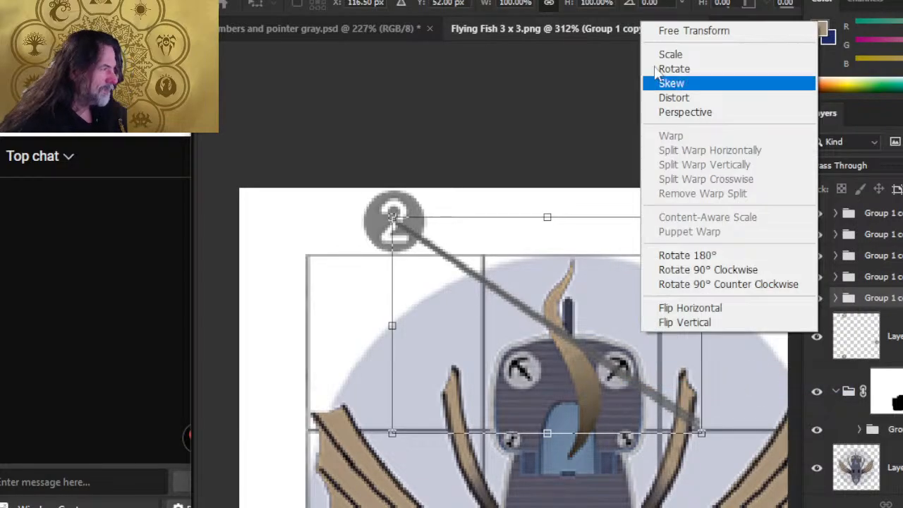
click(715, 85)
drag(559, 437, 417, 448)
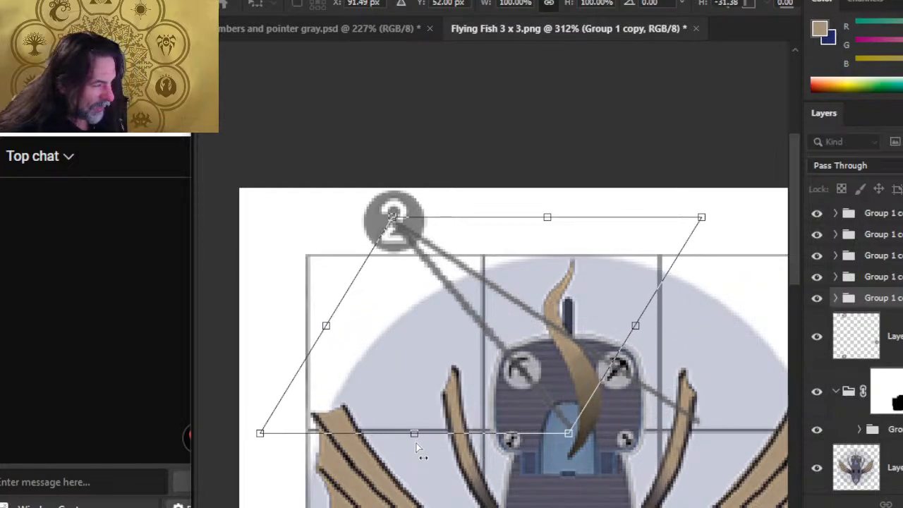
key(Return)
key(l)
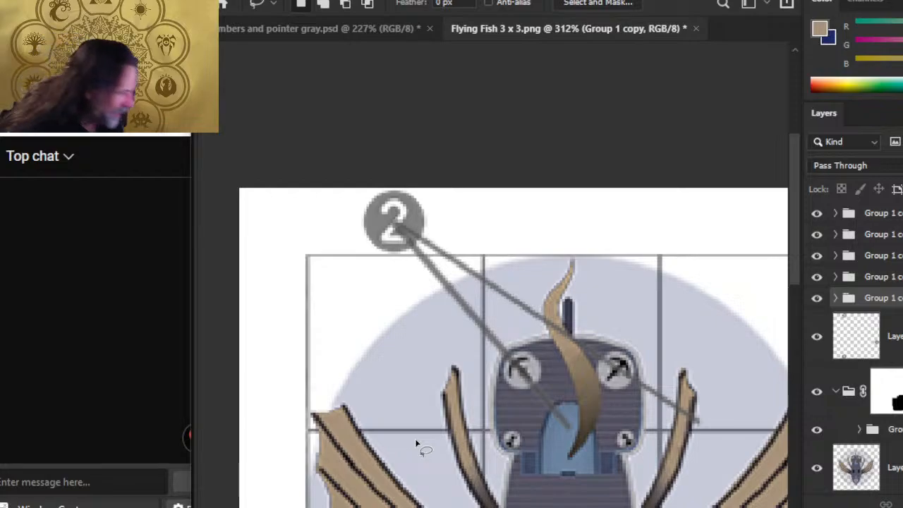
Step: Move the two number 2 pointer groups, Group 1 copy and Group 1 copy 2, into the masked Group 2
key(v)
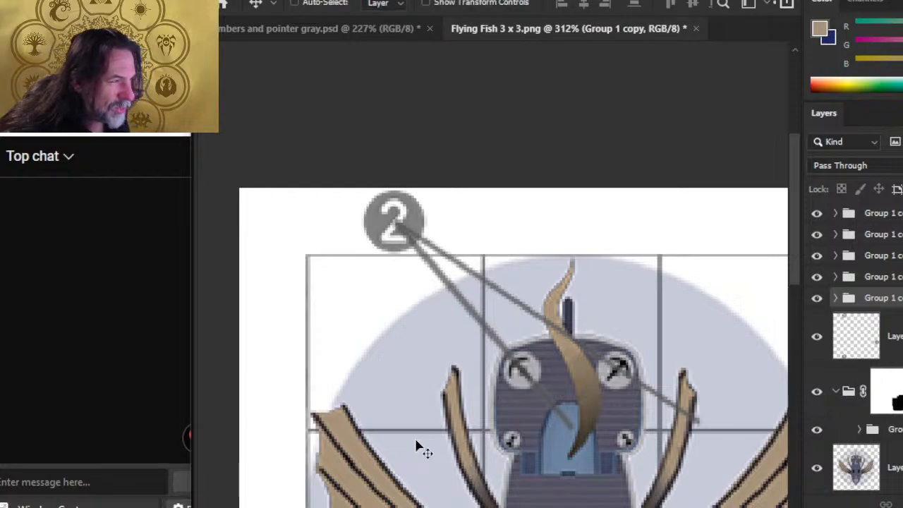
click(901, 277)
ctrl+click(901, 300)
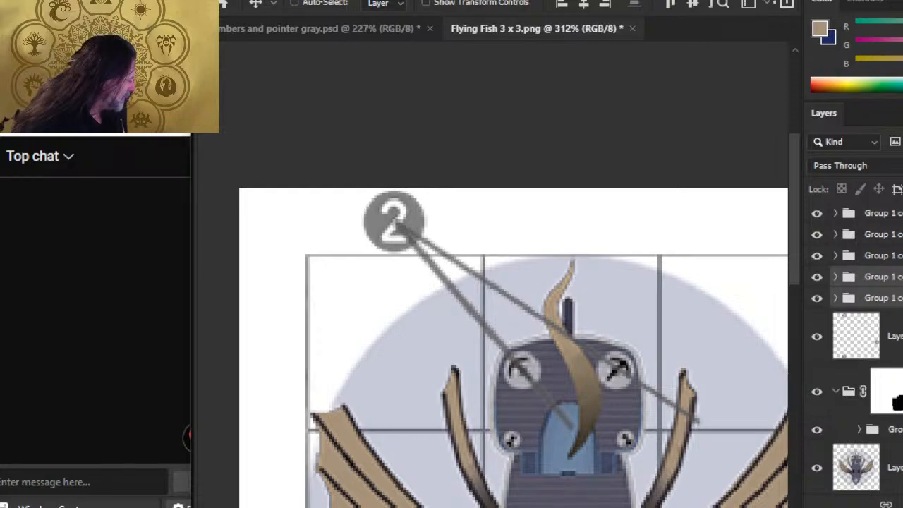
drag(891, 298, 890, 389)
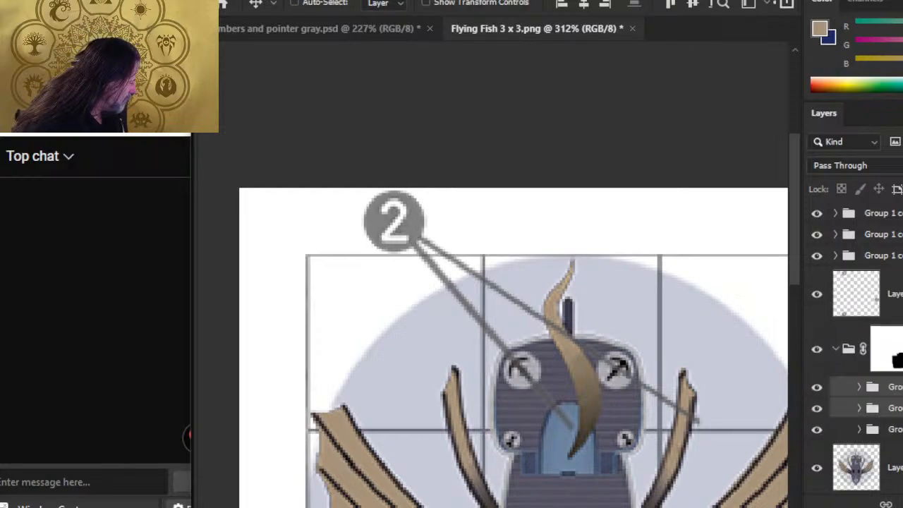
Step: Paint black on the Group 2 mask with 30 px and 10 px brushes to hide the pointer ends over and beyond both front weapons
click(891, 353)
key(b)
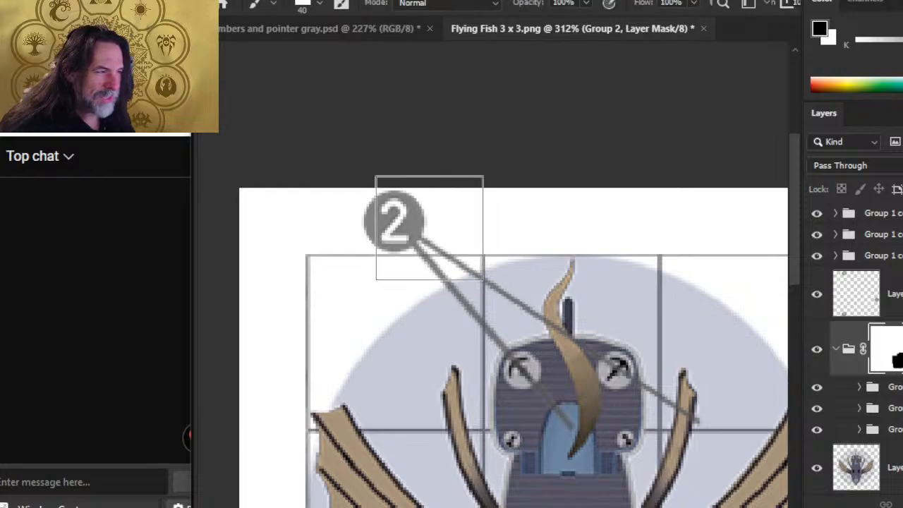
key(bracketleft)
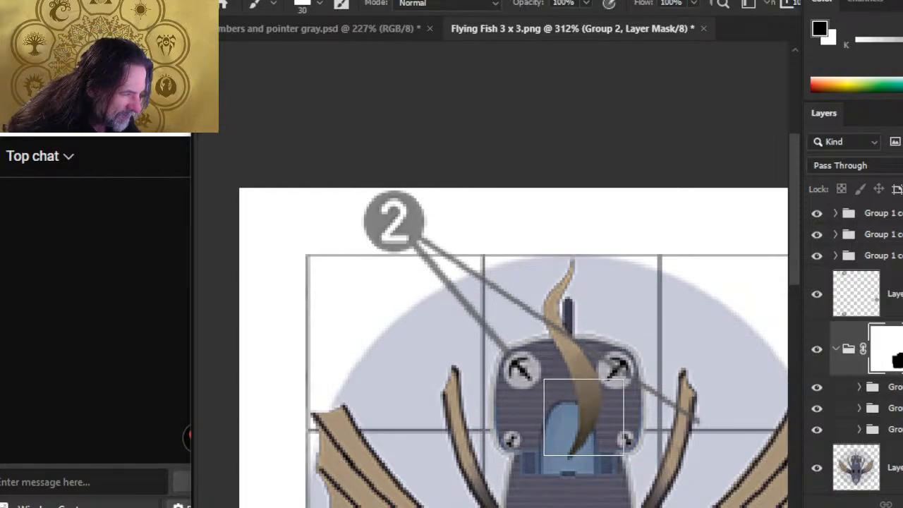
drag(556, 414, 579, 422)
key(e)
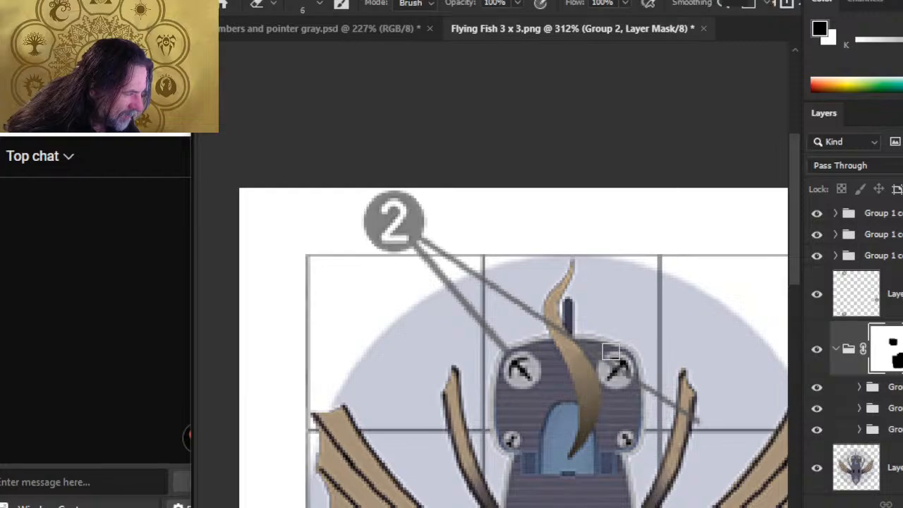
key(b)
key(bracketleft)
key(bracketleft)
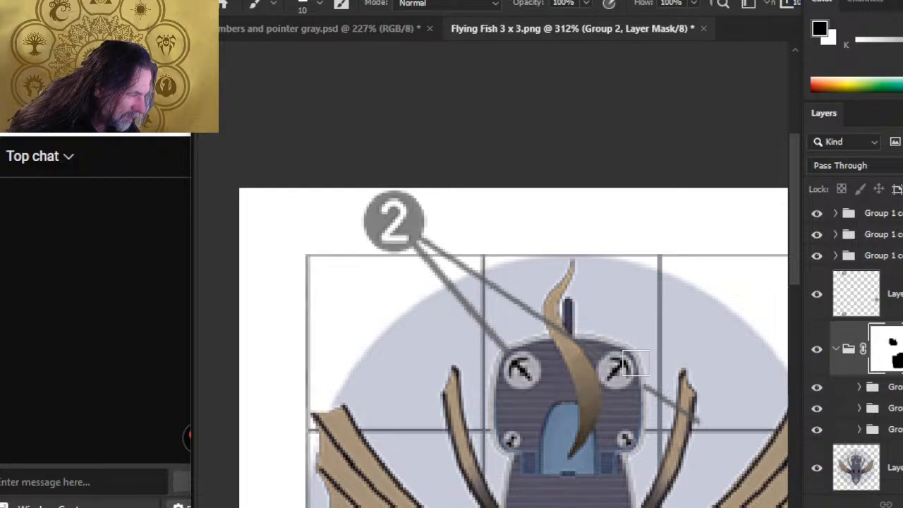
mouse_move(636, 362)
mouse_down()
mouse_move(694, 418)
mouse_move(636, 412)
mouse_up()
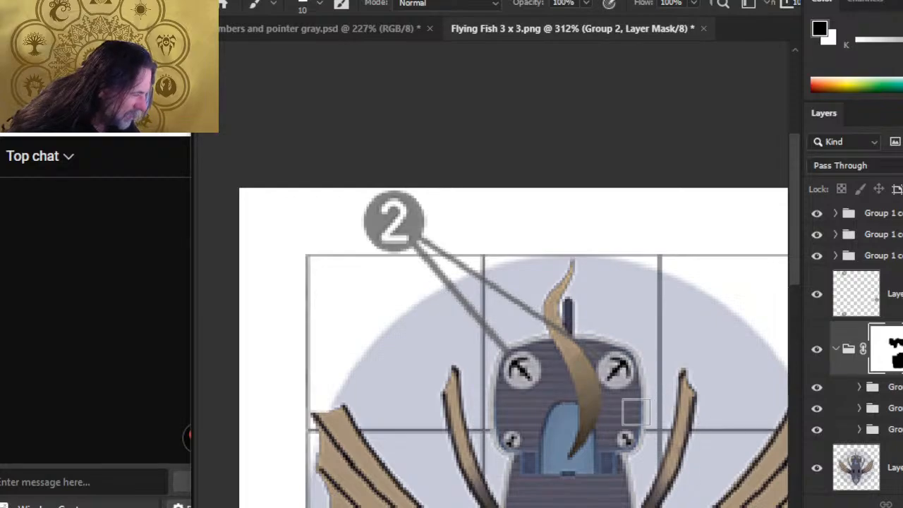
Step: Erase the dark line on Layer 4 of Group 1 copy 2 where it crosses the ship's curved fin and hull, using a 6 px eraser
click(818, 390)
click(819, 390)
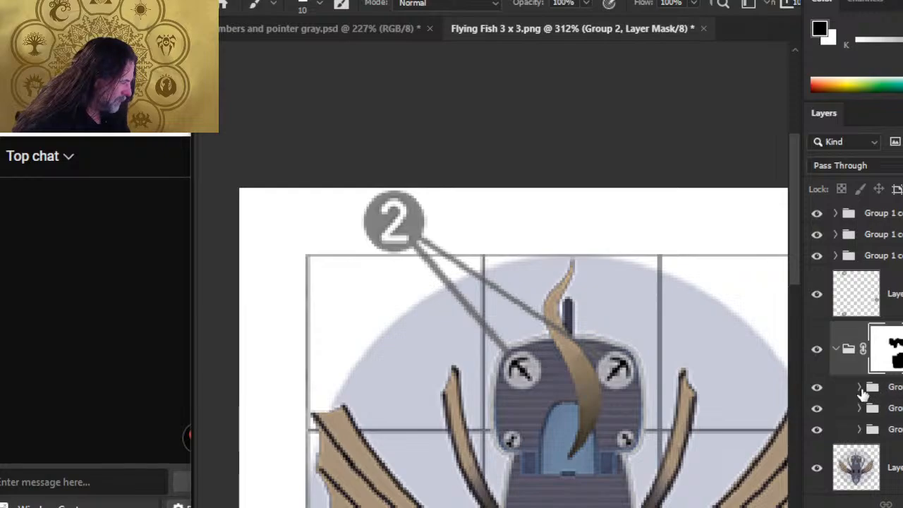
click(860, 387)
click(817, 429)
click(819, 428)
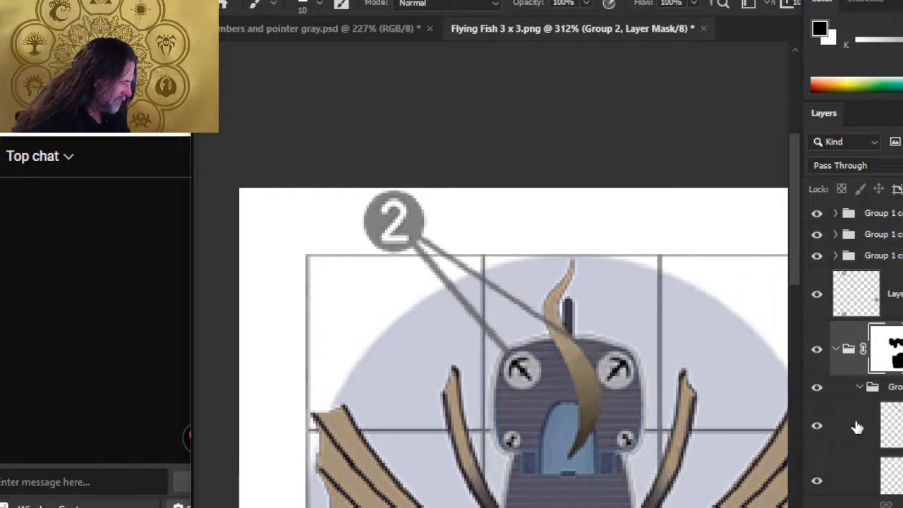
click(856, 426)
key(e)
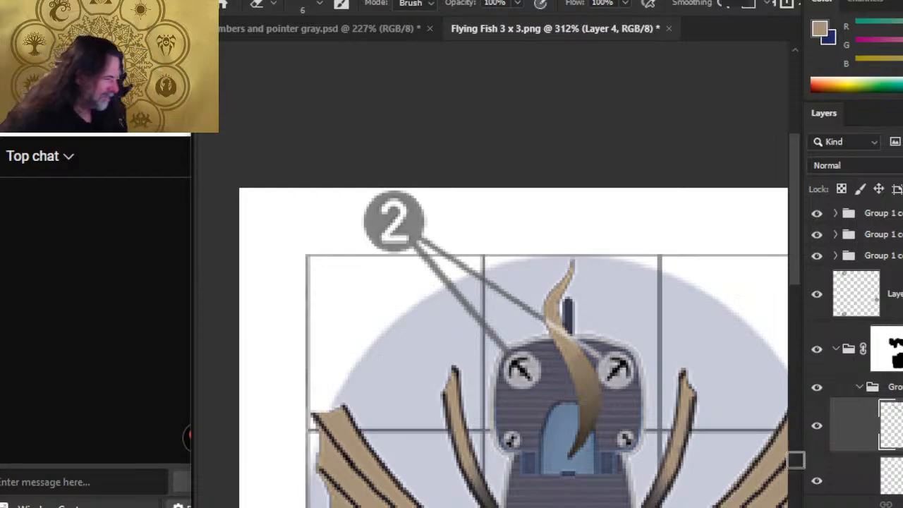
scroll(874, 332, down, 5)
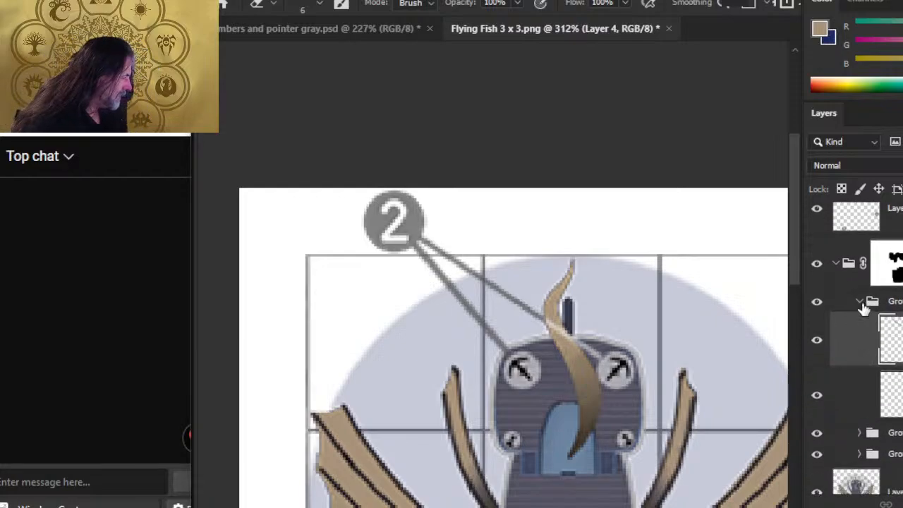
Step: Examine Layer 4 and Layer 3 of Group 1 copy against the whole ship and close up around the number 2 marker
click(859, 302)
click(860, 373)
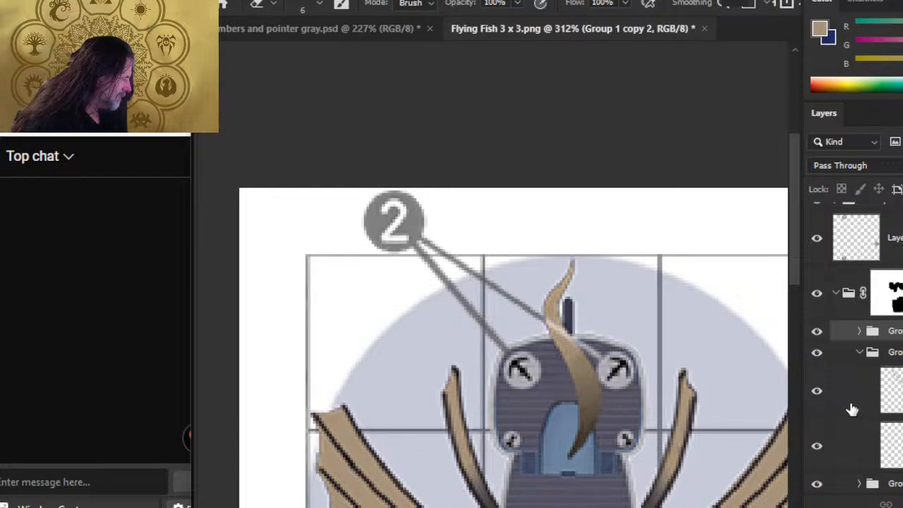
click(855, 408)
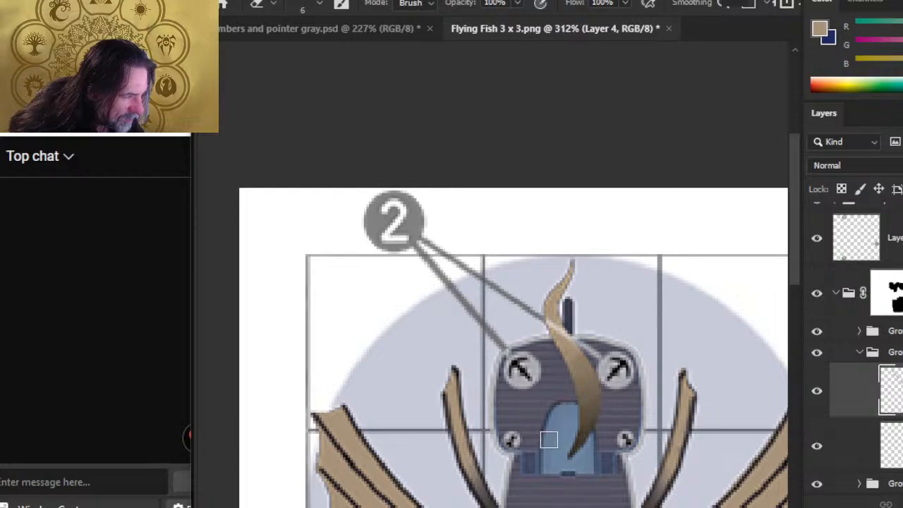
key(z)
drag(568, 340, 511, 354)
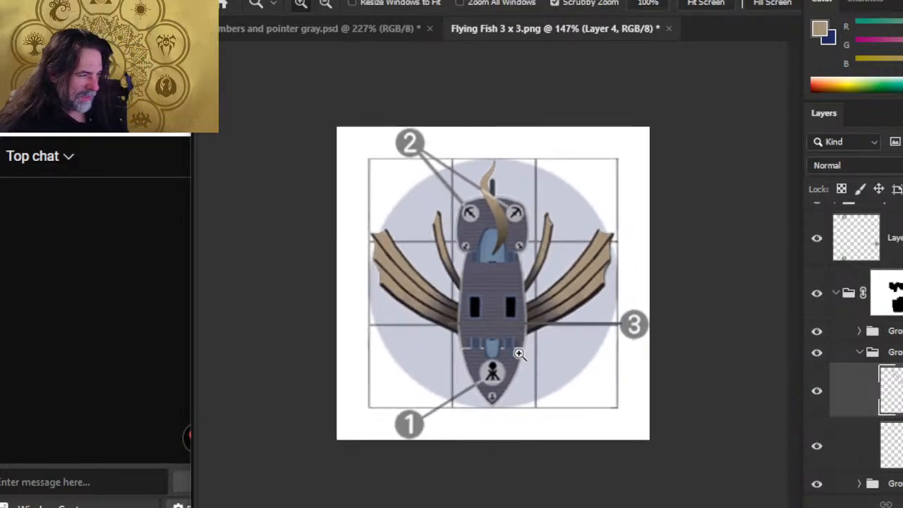
click(899, 446)
mouse_move(406, 167)
mouse_down()
mouse_move(478, 195)
mouse_move(483, 271)
mouse_up()
key(e)
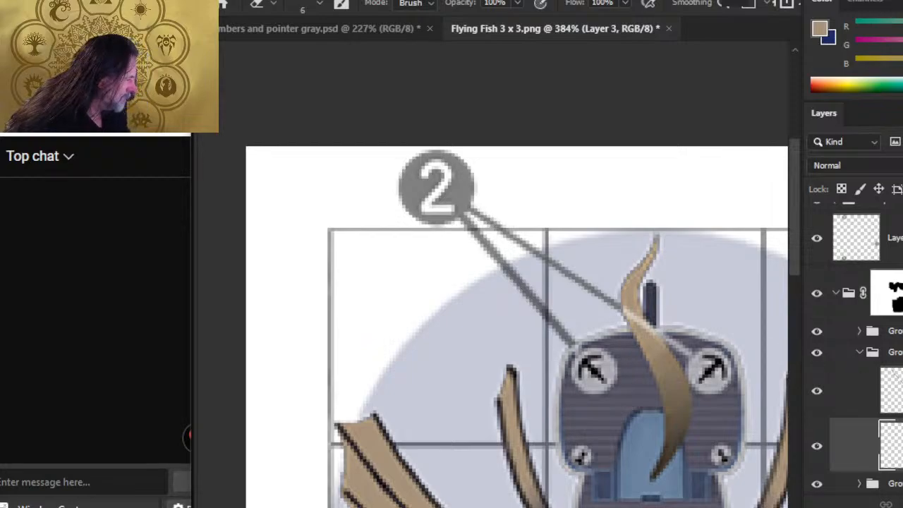
Step: Examine both line layers of Group 1 copy 2 near the number 2 marker, check the whole ship, and collapse both pointer groups
click(862, 356)
click(859, 330)
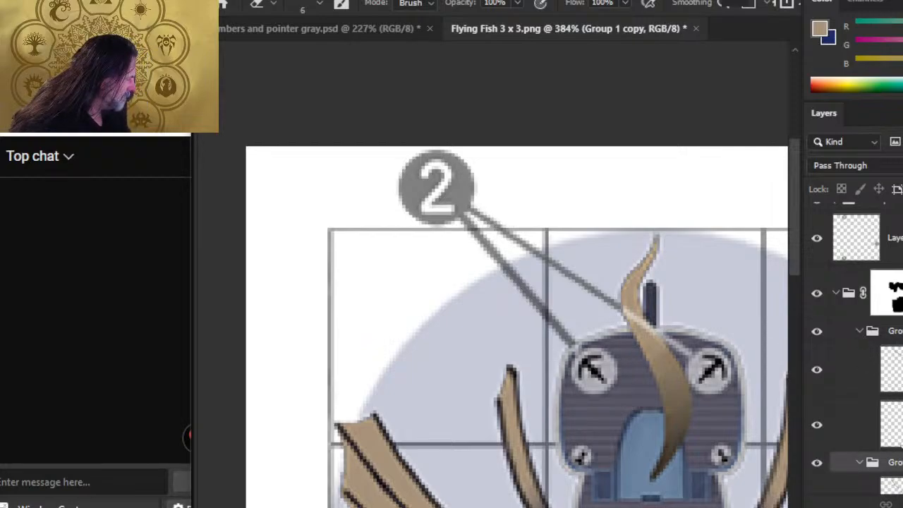
click(842, 375)
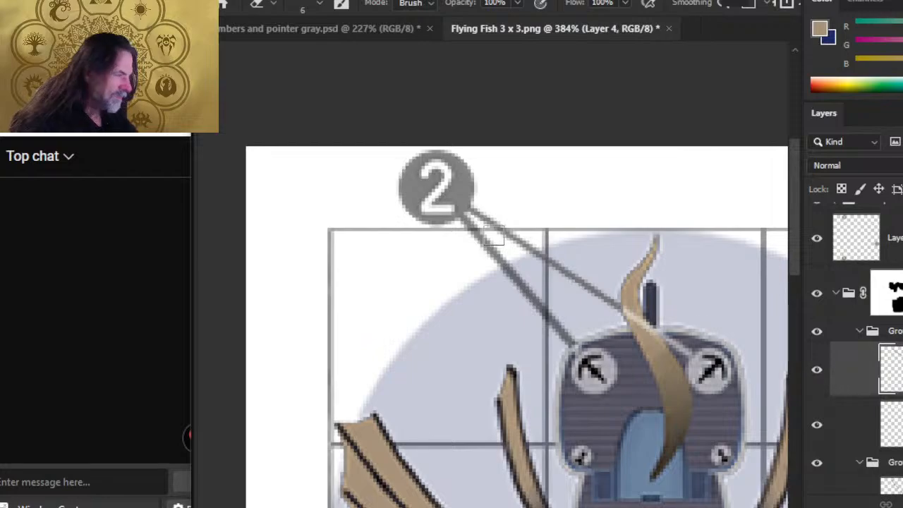
click(873, 420)
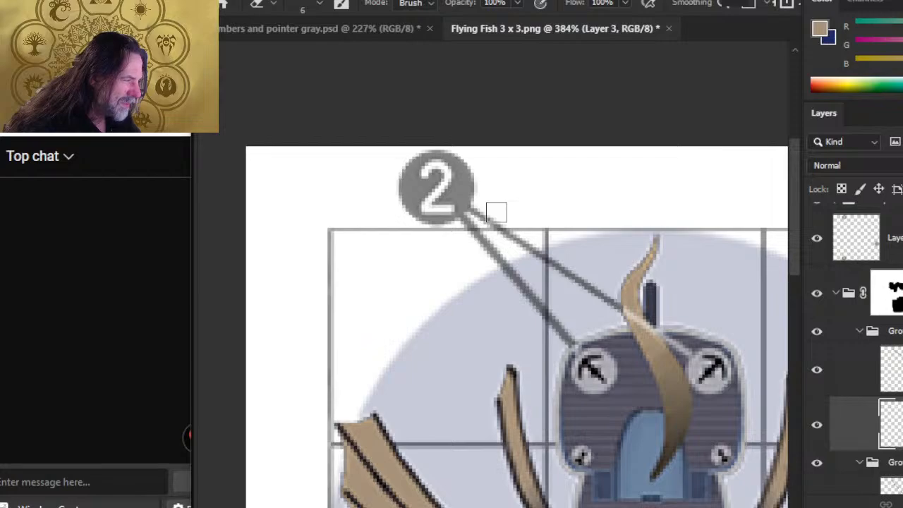
key(z)
drag(688, 327, 667, 395)
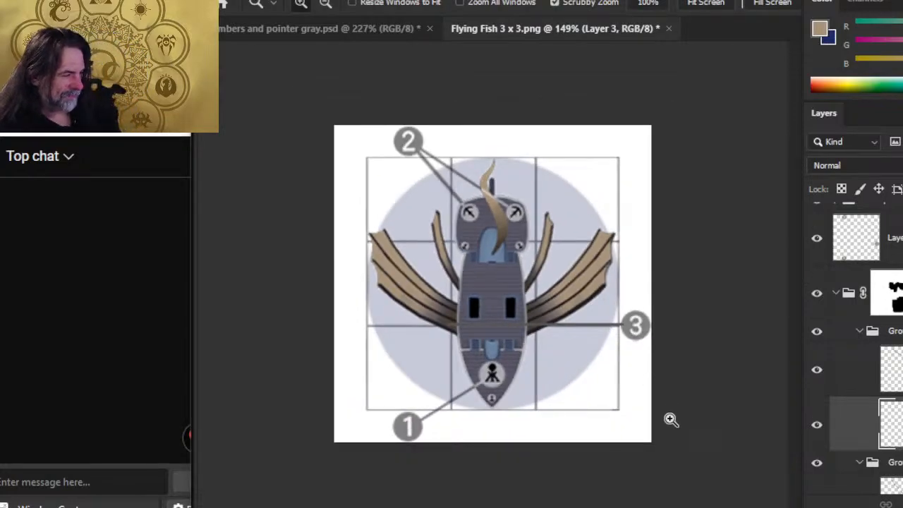
click(860, 331)
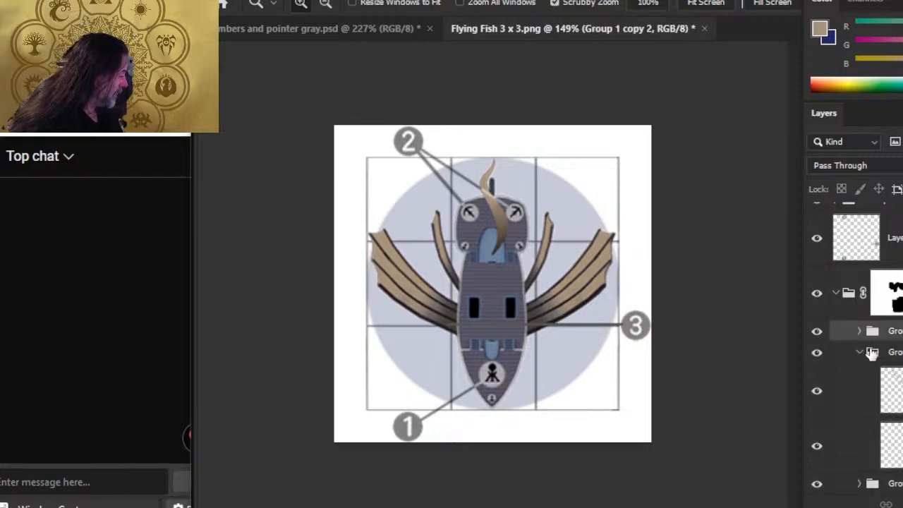
click(857, 357)
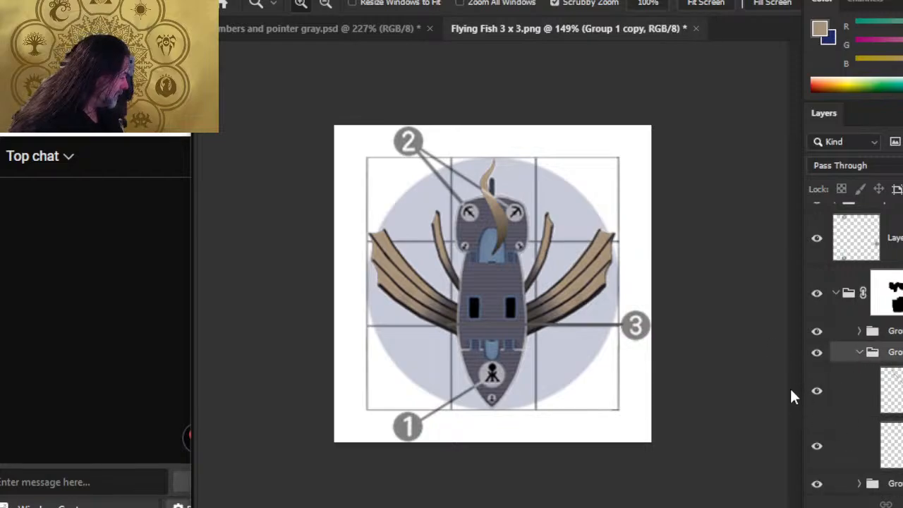
click(859, 353)
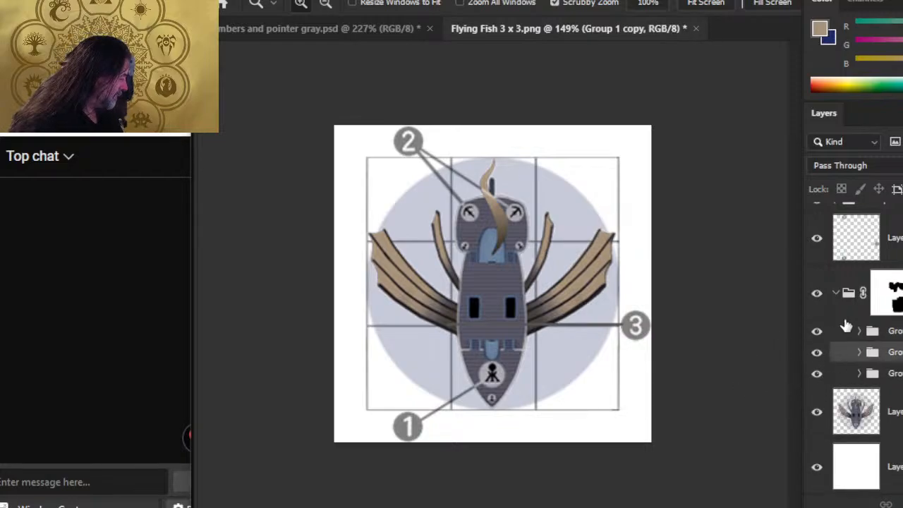
scroll(856, 350, up, 3)
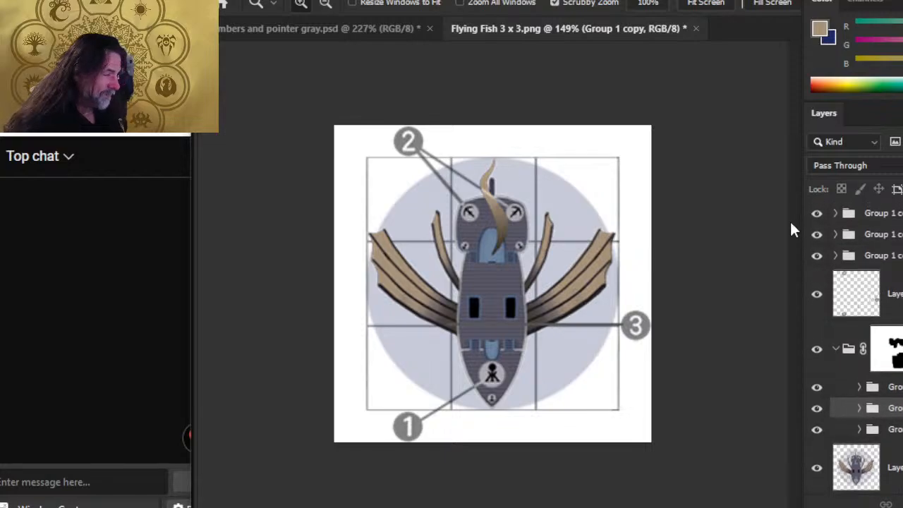
Step: Select the three remaining pointer groups outside Group 2 and nudge them vertically to center their line on the number 3 marker
click(890, 217)
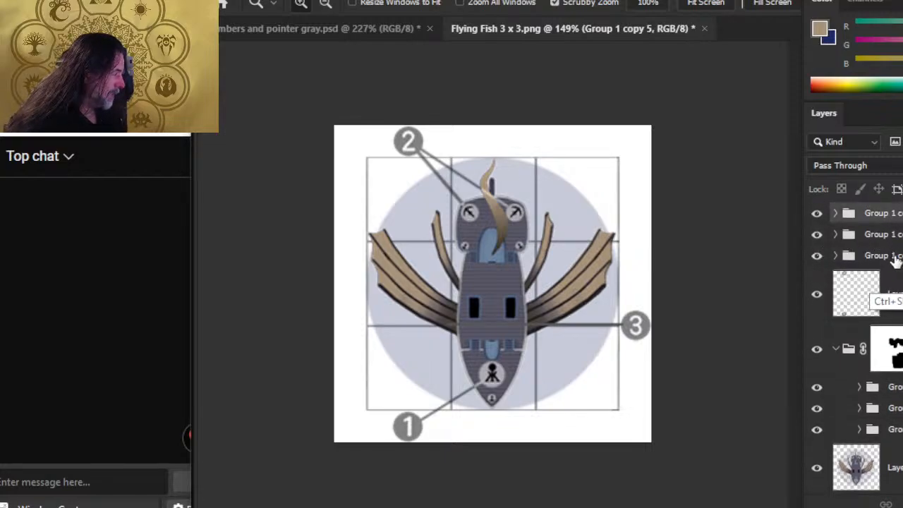
shift+click(892, 257)
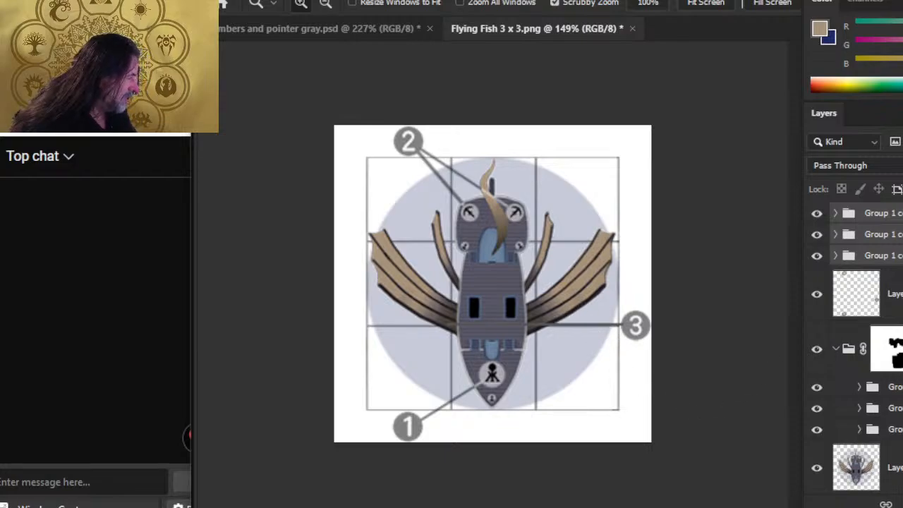
click(868, 255)
shift+click(882, 215)
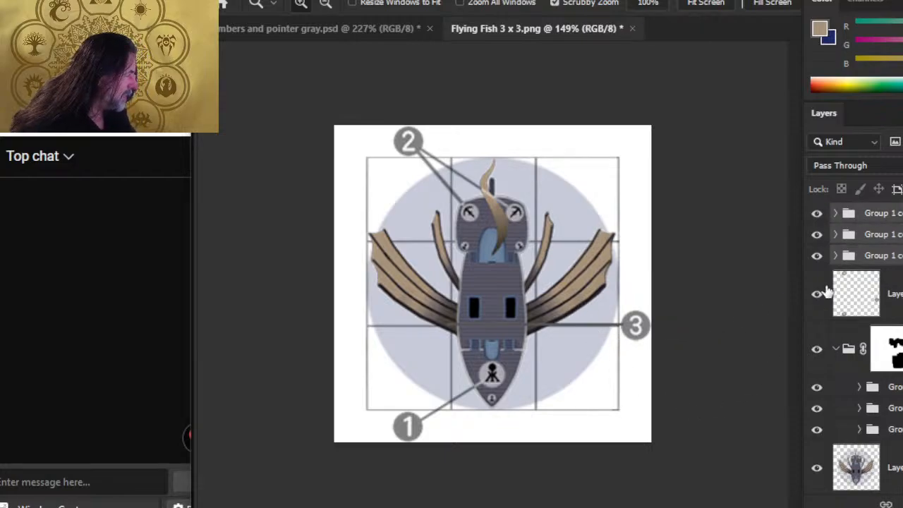
drag(655, 332, 735, 350)
key(v)
drag(585, 389, 625, 392)
key(Up)
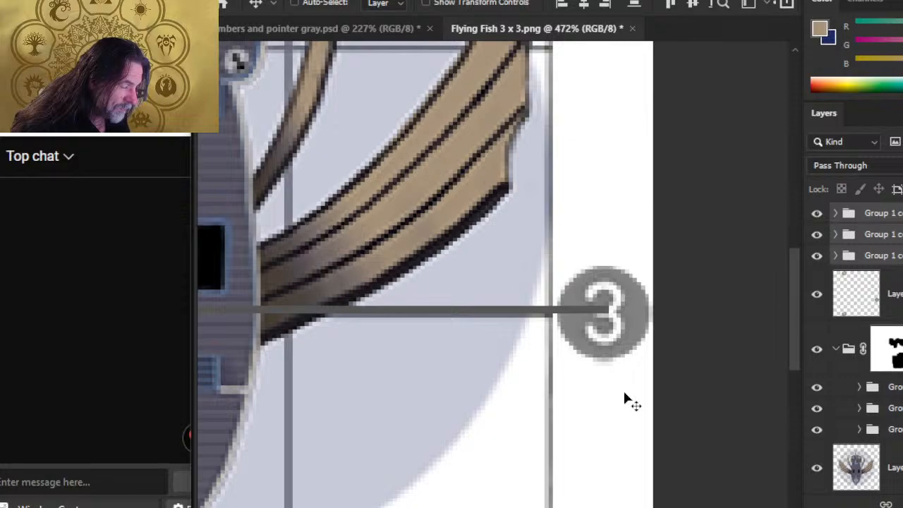
key(Down)
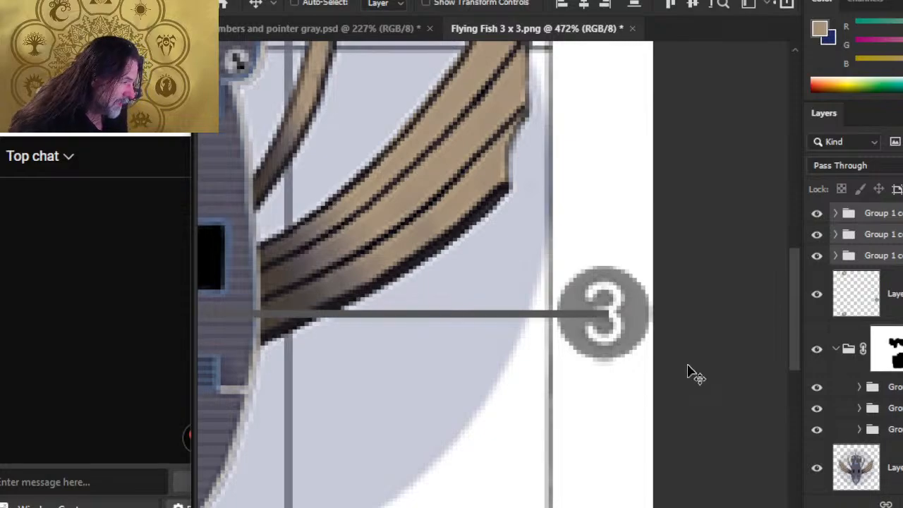
Step: Nudge the top two pointer groups up one pixel to adjust their alignment on the number 3 marker
click(883, 234)
shift+click(883, 213)
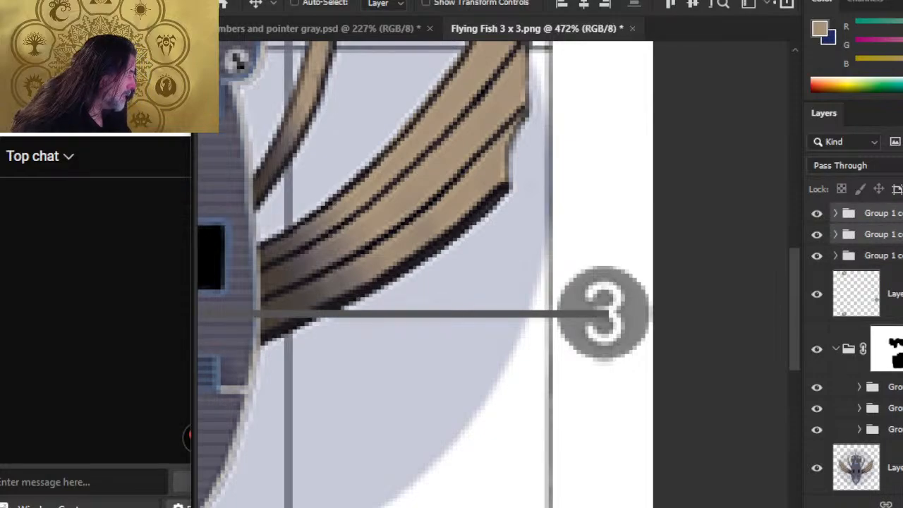
key(Up)
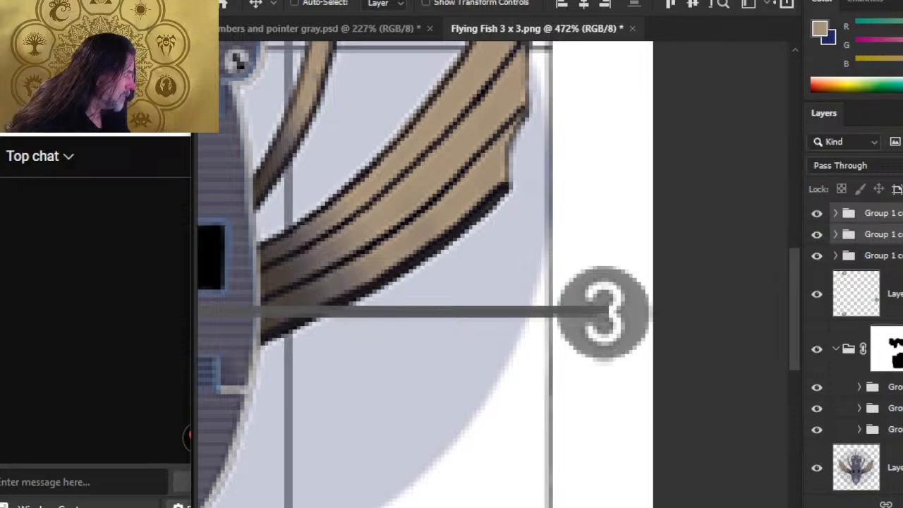
Step: Rotate Group 1 copy 3 slightly counterclockwise so its line slopes down from the number 3 marker toward the hull
click(883, 256)
key(z)
drag(669, 359, 562, 385)
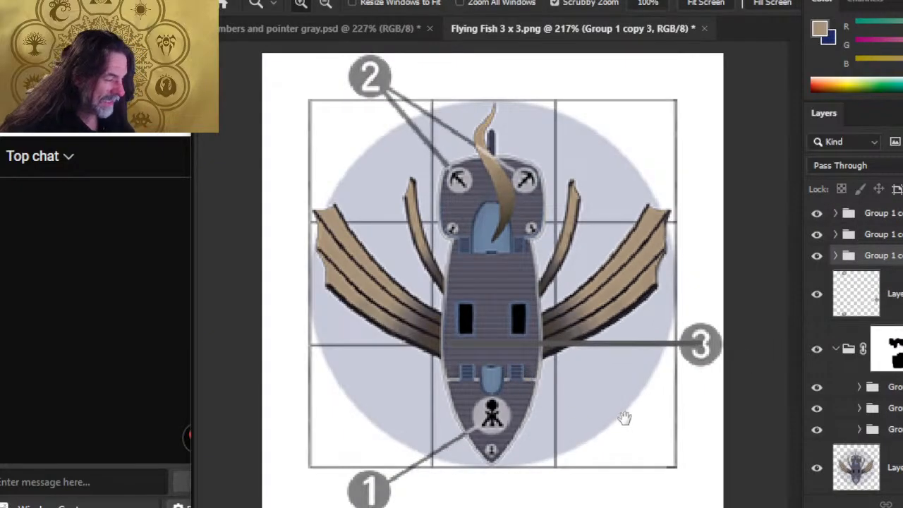
key(l)
right_click(578, 324)
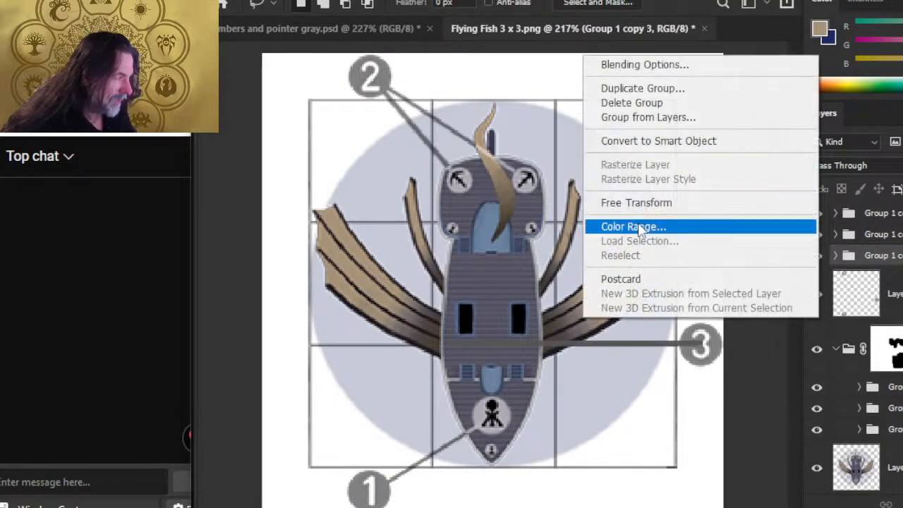
click(647, 205)
drag(528, 291, 516, 297)
key(Return)
Step: Nudge Group 1 copy 3 down until the outer end of its sloping line meets the number 3 marker
key(v)
key(Down)
key(Down)
key(Down)
key(shift+Down)
key(shift+Down)
key(Up)
key(Up)
key(Up)
key(Up)
key(Up)
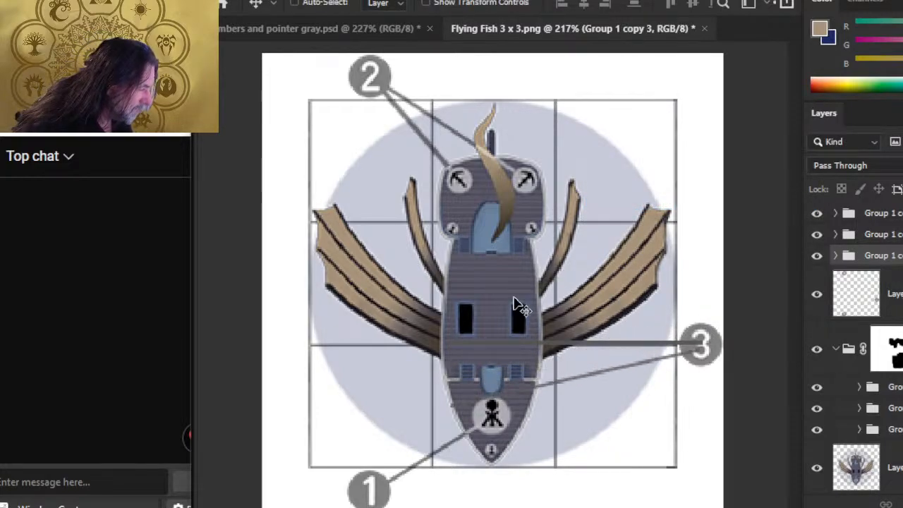
key(Down)
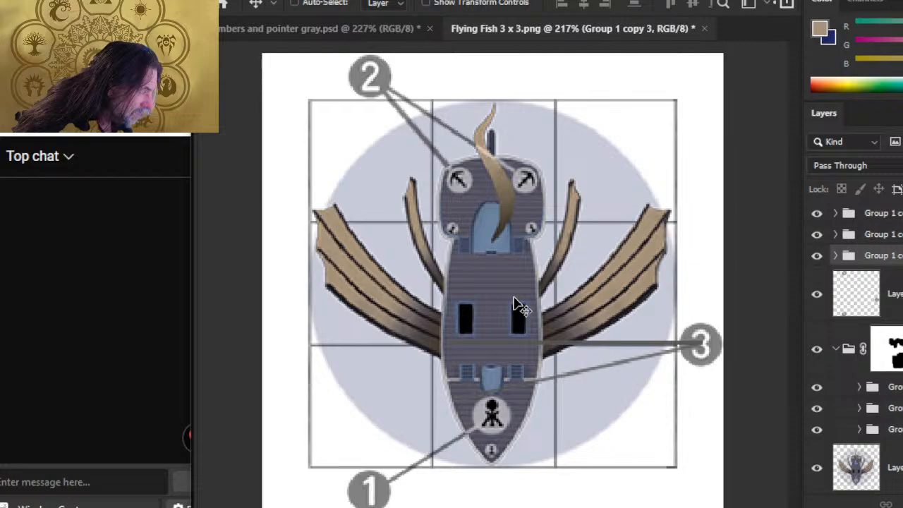
Step: Skew Group 1 copy 3 vertically by about -15.4 degrees so its line runs from marker 3 to the stern's small icon
key(l)
right_click(613, 326)
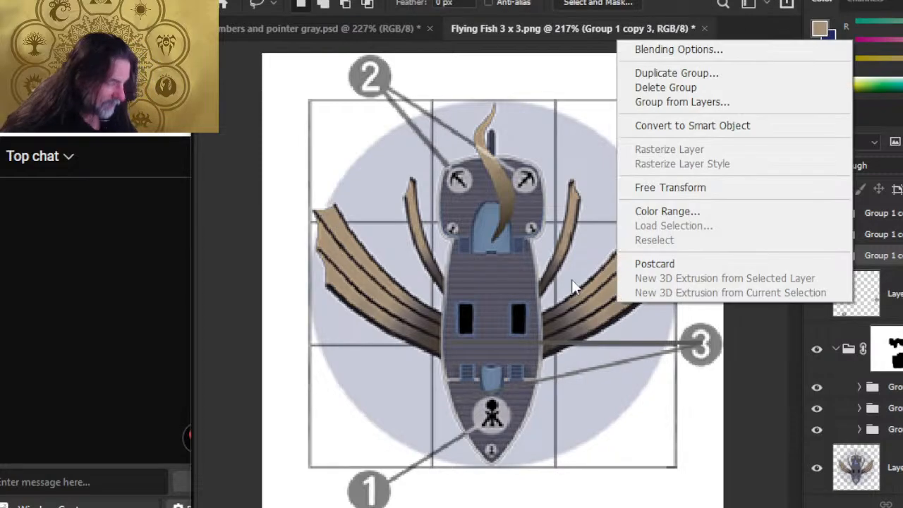
click(695, 189)
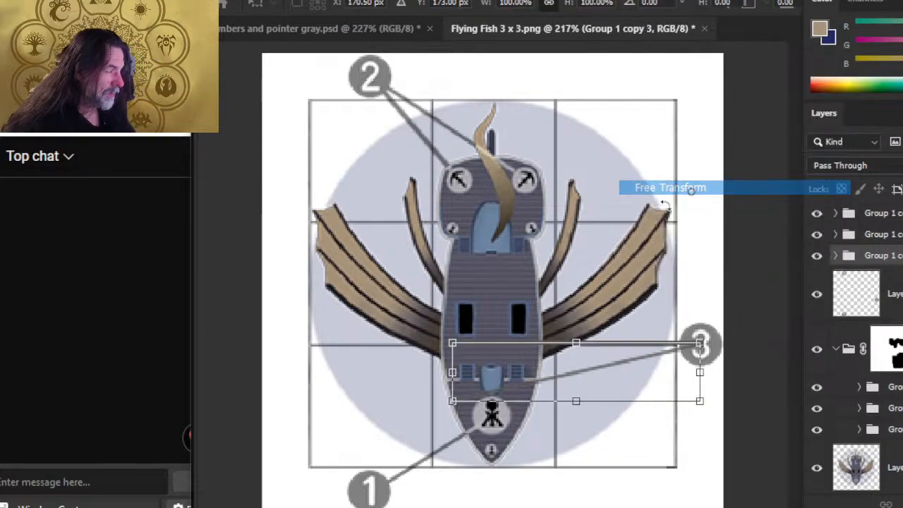
right_click(543, 257)
click(592, 21)
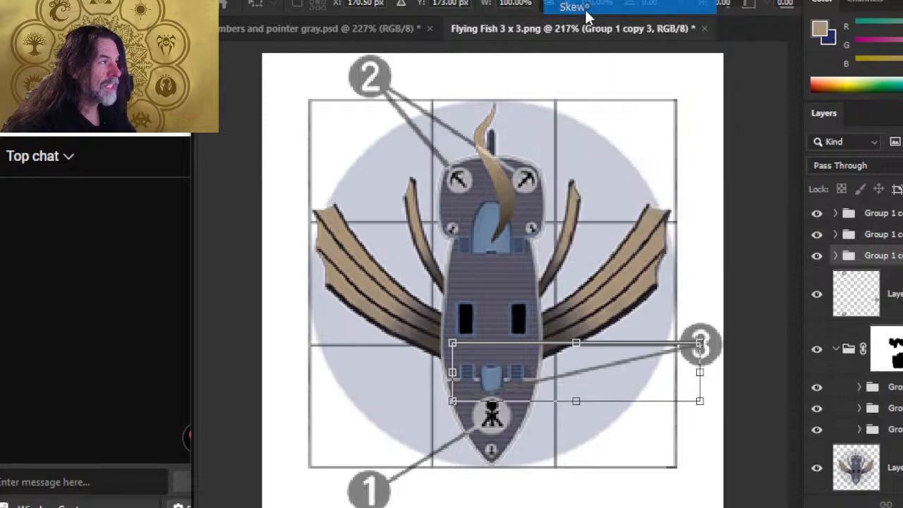
drag(452, 372, 458, 439)
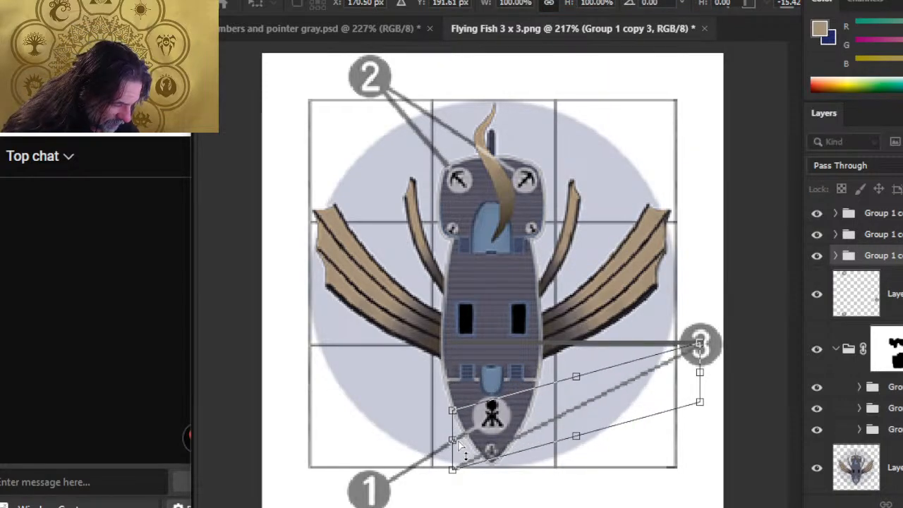
key(Return)
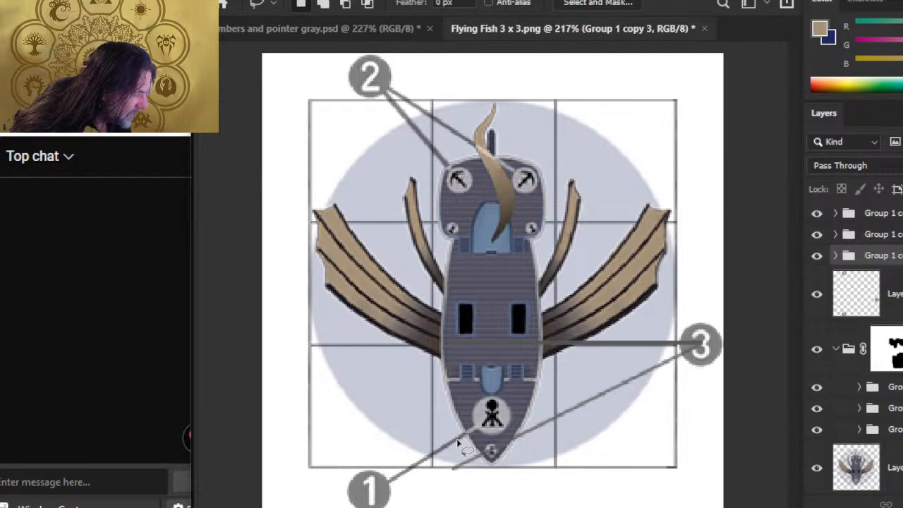
Step: Rotate Group 1 copy 3 by about -0.39 degrees to fine-tune its line through the small stern icon
key(z)
drag(620, 462, 669, 459)
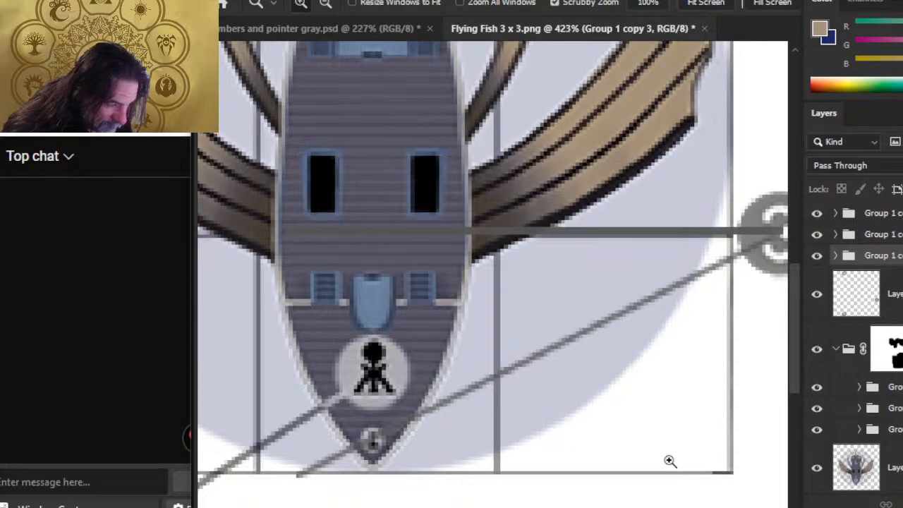
key(v)
key(l)
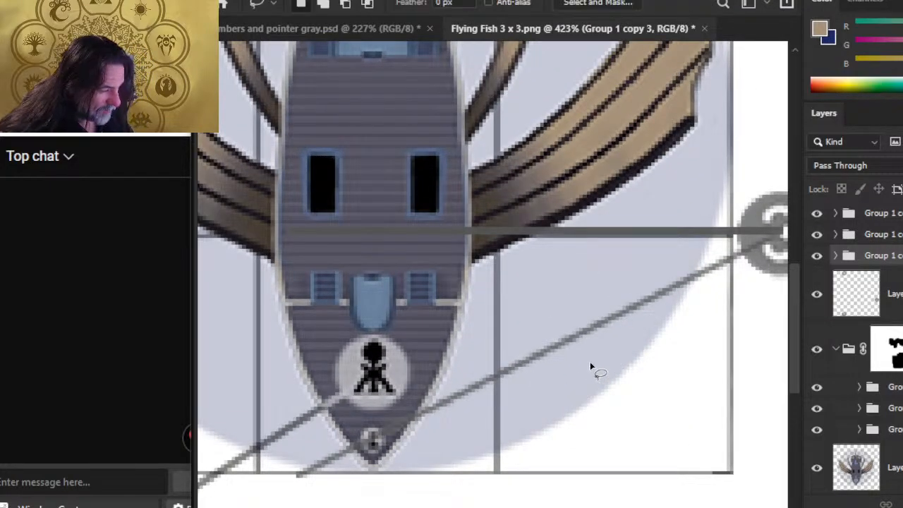
right_click(565, 281)
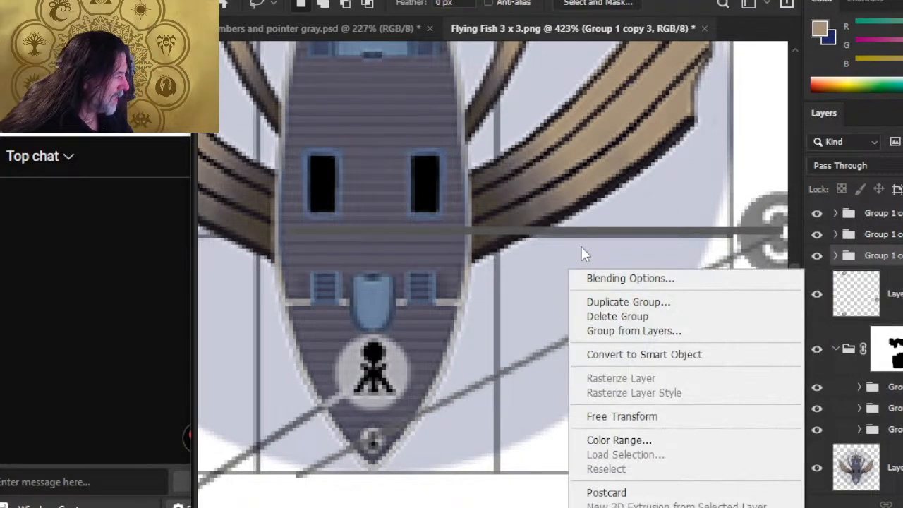
click(640, 415)
mouse_move(671, 172)
mouse_down()
mouse_move(680, 177)
mouse_move(673, 170)
mouse_up()
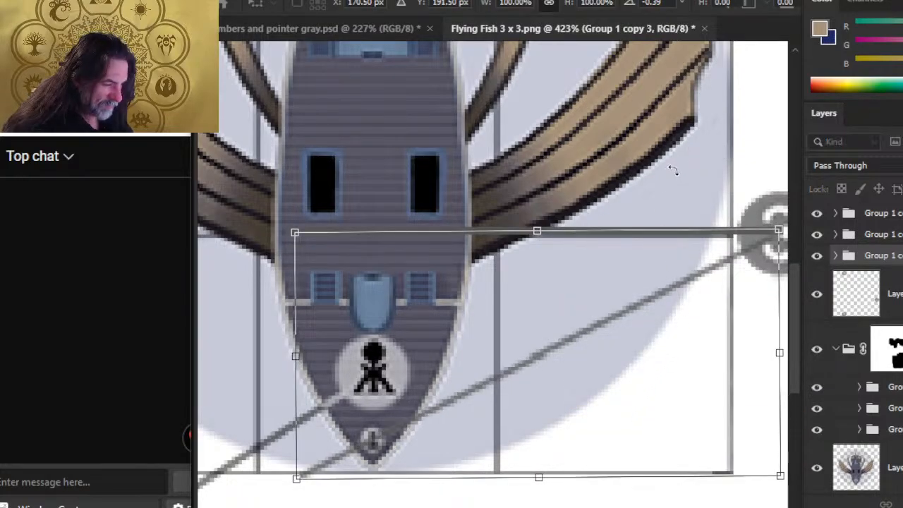
key(Return)
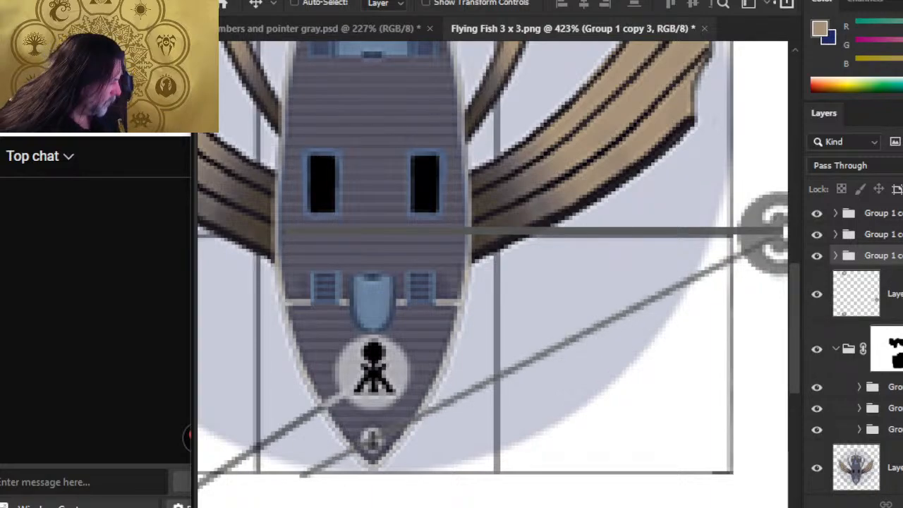
Step: Move Group 1 copy 3 into Group 2 and edit the group's mask, hiding the line beyond the stern icon and revealing it toward marker 3
drag(883, 256, 883, 370)
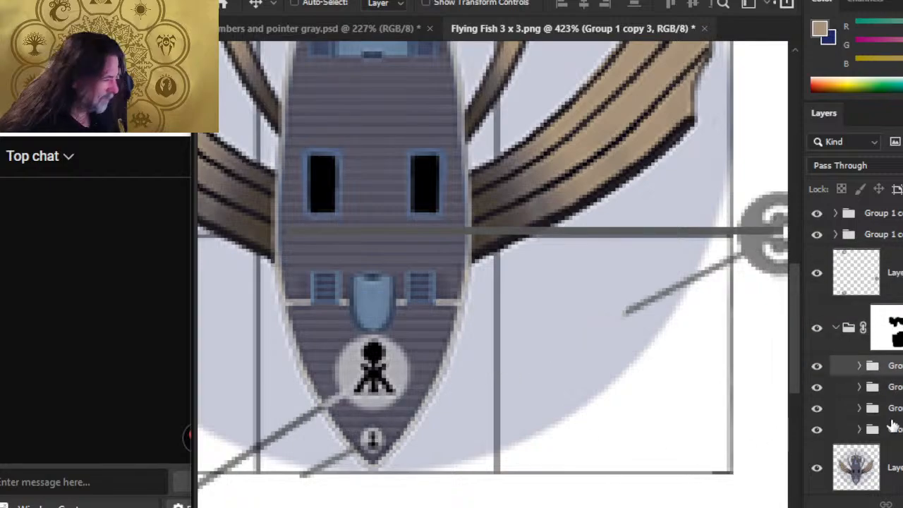
click(887, 328)
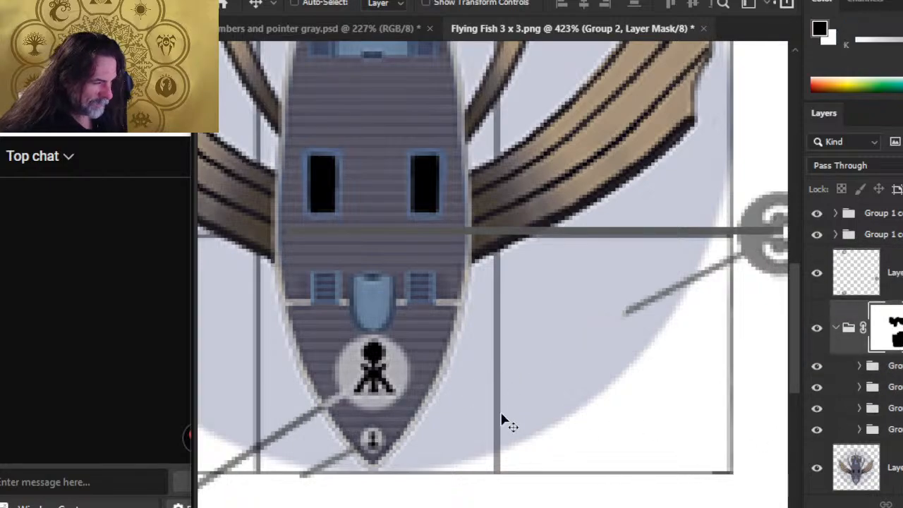
key(e)
key(ctrl+z)
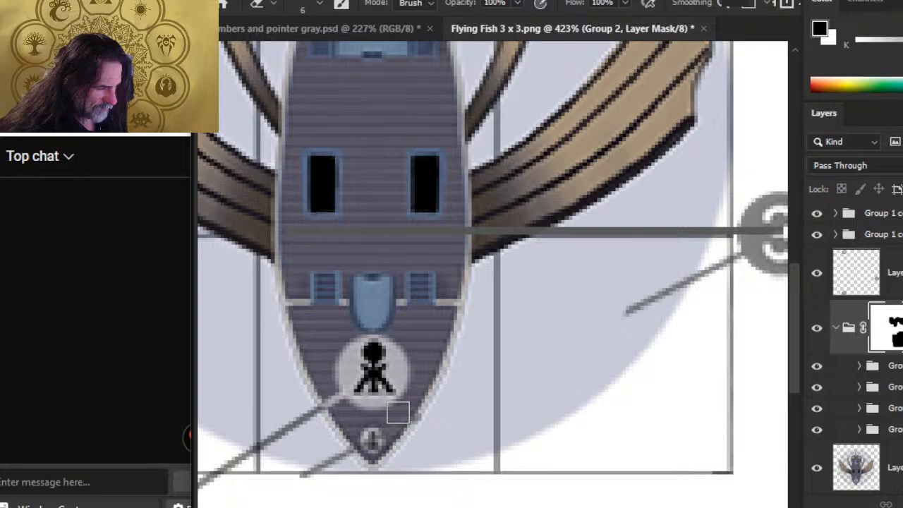
key(b)
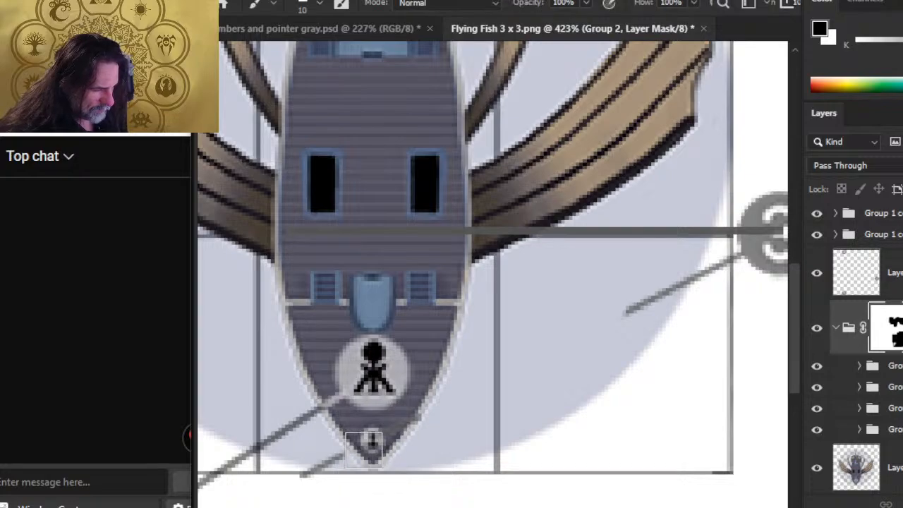
key(e)
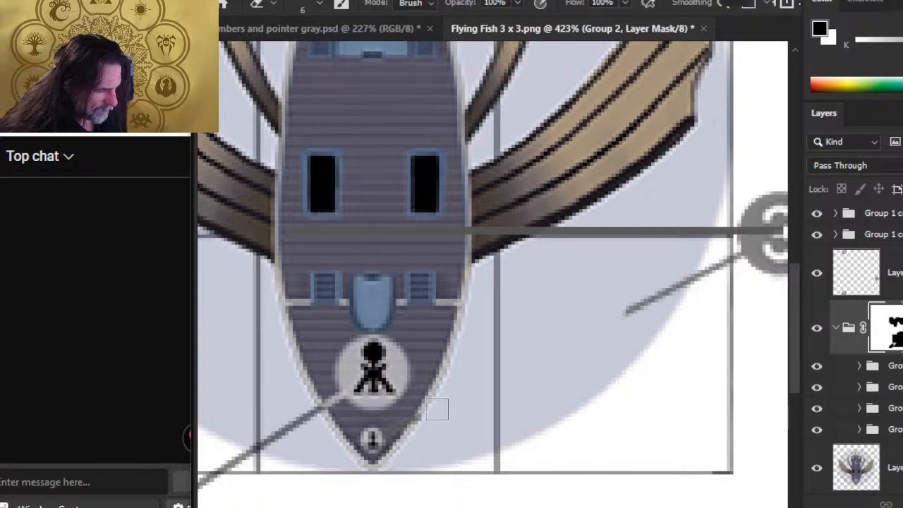
drag(414, 415, 577, 338)
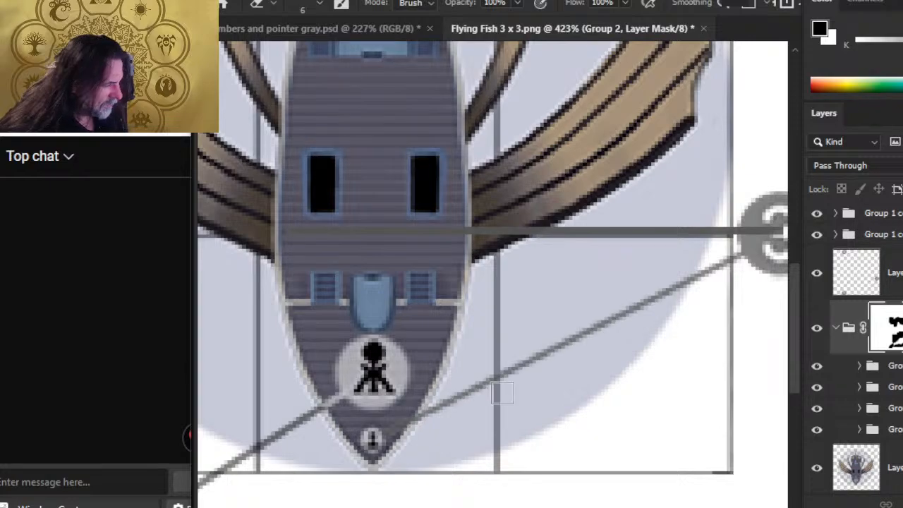
key(b)
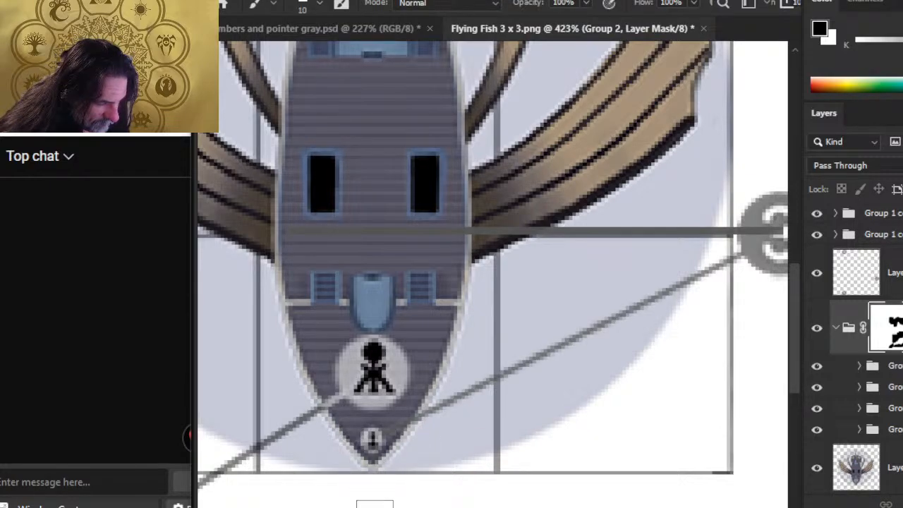
Step: Erase the dark line on Layer 4 of Group 1 copy 3 across the stern deck with a 6 px eraser, and collapse the group
click(859, 367)
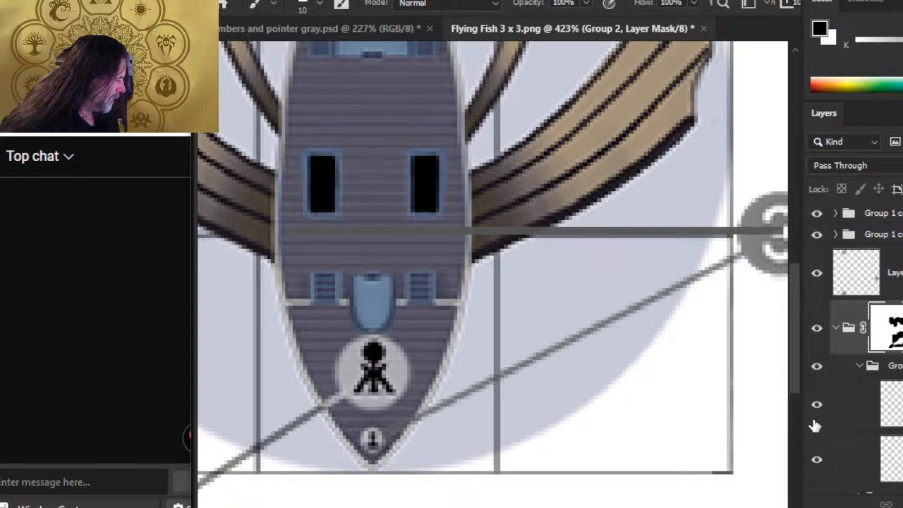
click(819, 422)
click(818, 410)
click(856, 409)
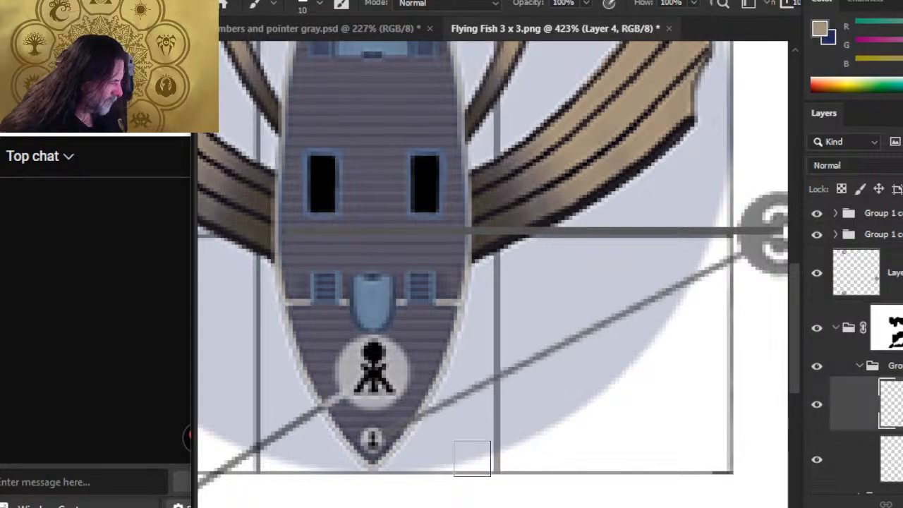
key(e)
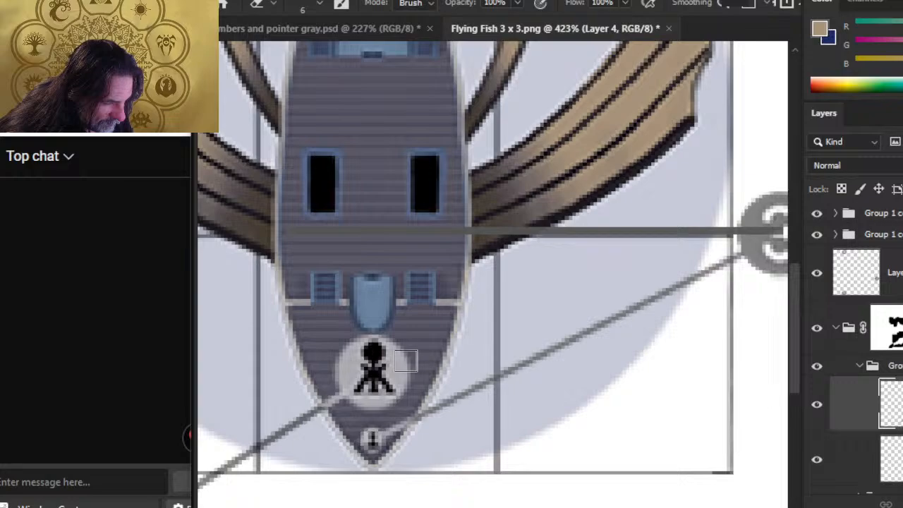
key(alt+bracketleft)
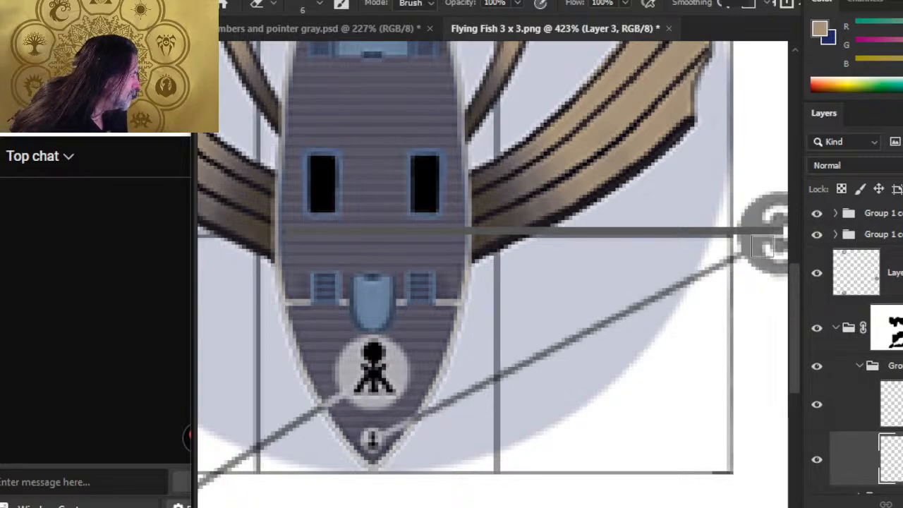
click(850, 425)
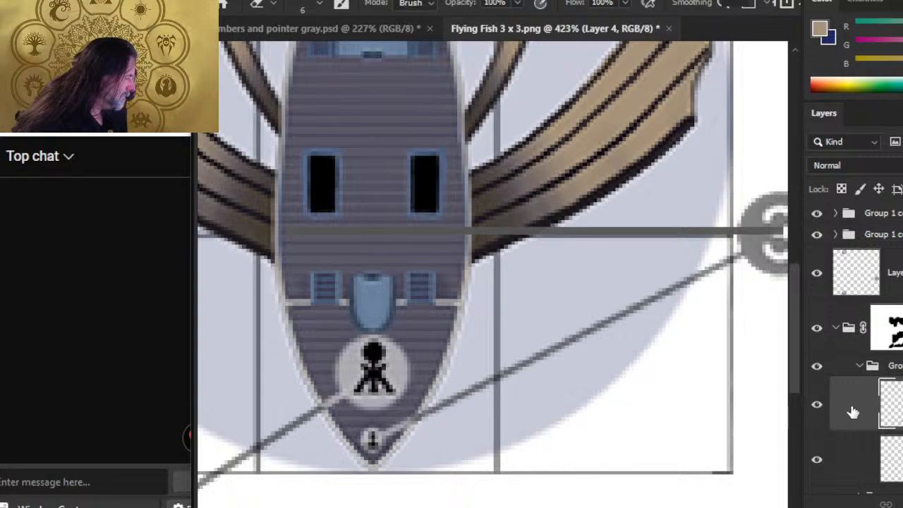
click(859, 366)
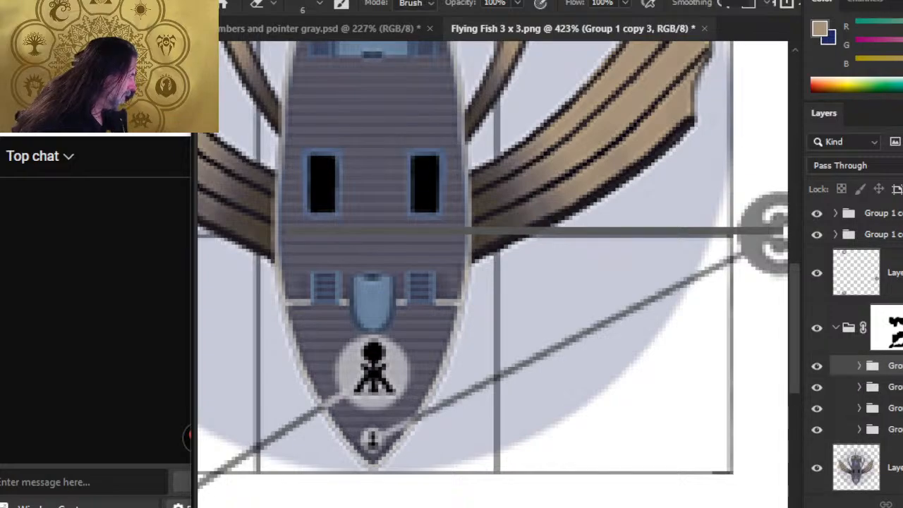
Step: Select the two remaining pointer groups outside Group 2 and rotate them together by about 37 degrees
click(894, 238)
shift+click(898, 217)
key(z)
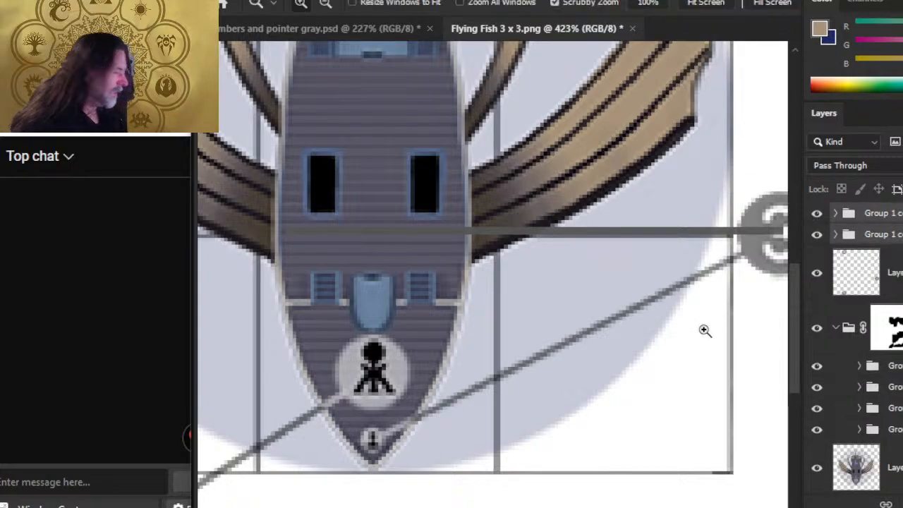
drag(699, 327, 605, 307)
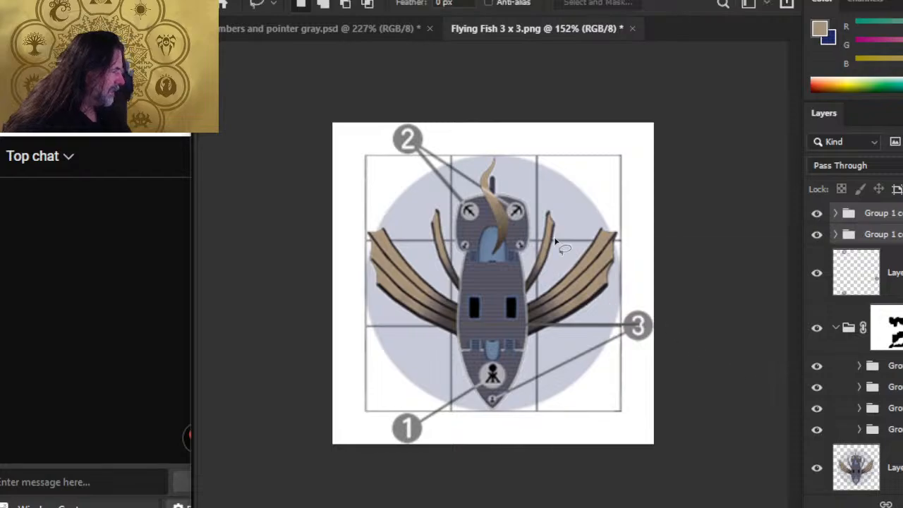
right_click(554, 238)
click(663, 388)
drag(610, 222, 653, 270)
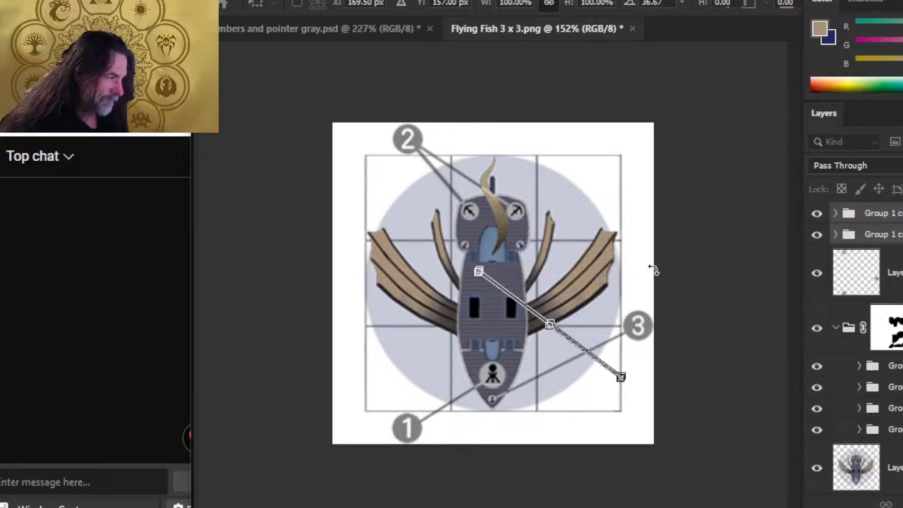
key(Return)
Step: Move the two rotated pointer groups so the lower end of their line sits on the number 3 marker
drag(681, 411, 659, 379)
key(z)
drag(627, 335, 710, 388)
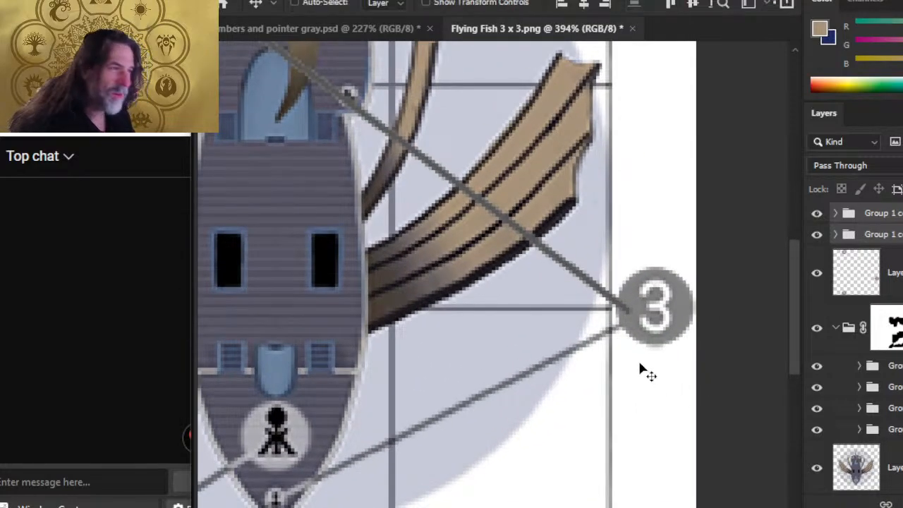
drag(641, 365, 650, 360)
Step: Skew the two selected pointer groups slightly upward at the end of the line near the number 3 marker
key(l)
right_click(604, 381)
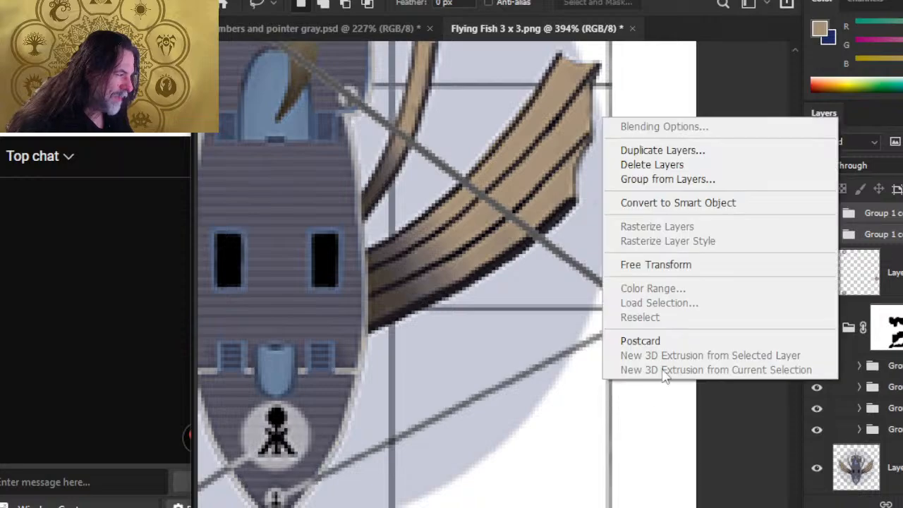
click(705, 266)
right_click(642, 233)
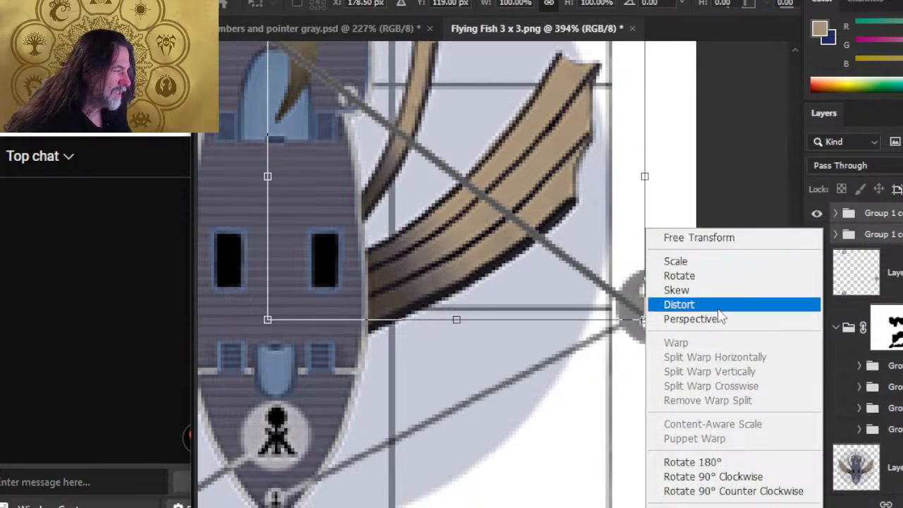
click(679, 290)
drag(645, 177, 643, 161)
key(Return)
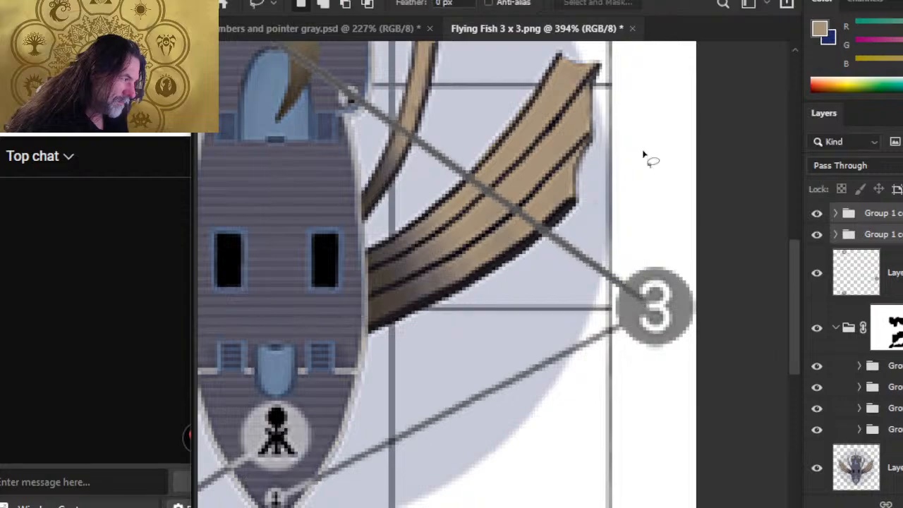
Step: Move and nudge the two pointer groups so their line runs from the small right-hand hull icon to the number 3 marker
key(v)
drag(571, 224, 588, 213)
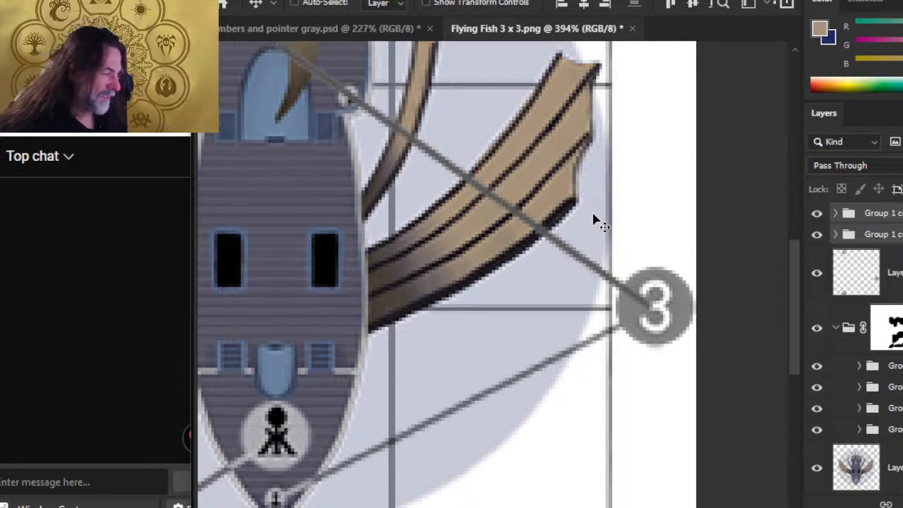
key(Right)
key(Down)
key(Right)
key(Down)
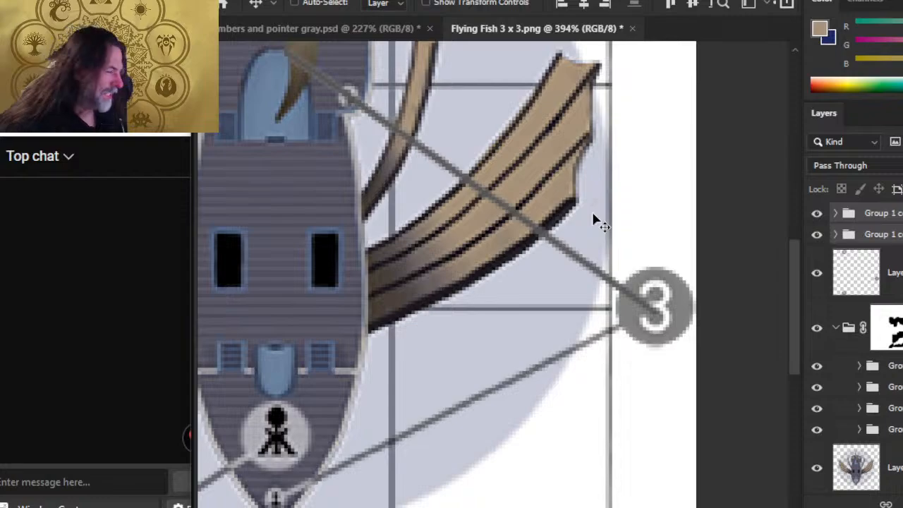
Step: Select only Group 1 copy 4 and rotate it about 35 degrees counterclockwise so its line is level
click(817, 234)
click(817, 234)
click(895, 234)
drag(439, 213, 566, 280)
key(l)
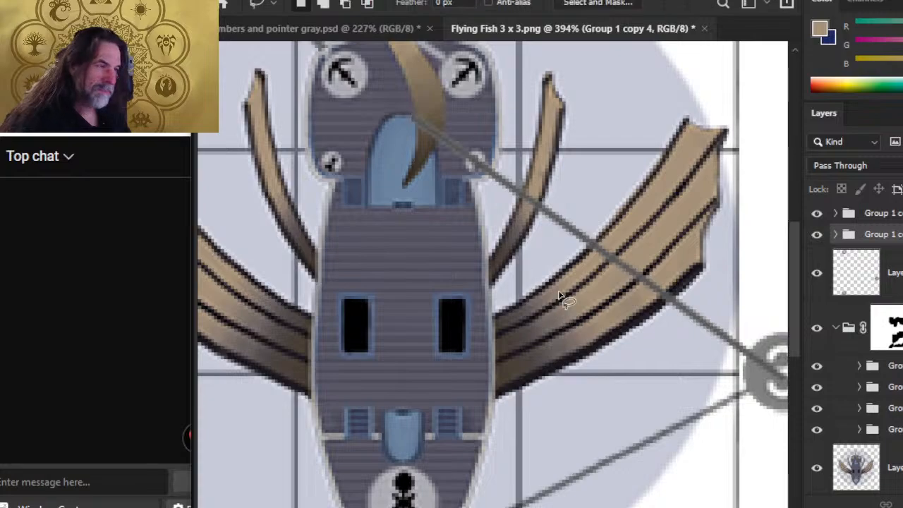
right_click(559, 266)
click(635, 418)
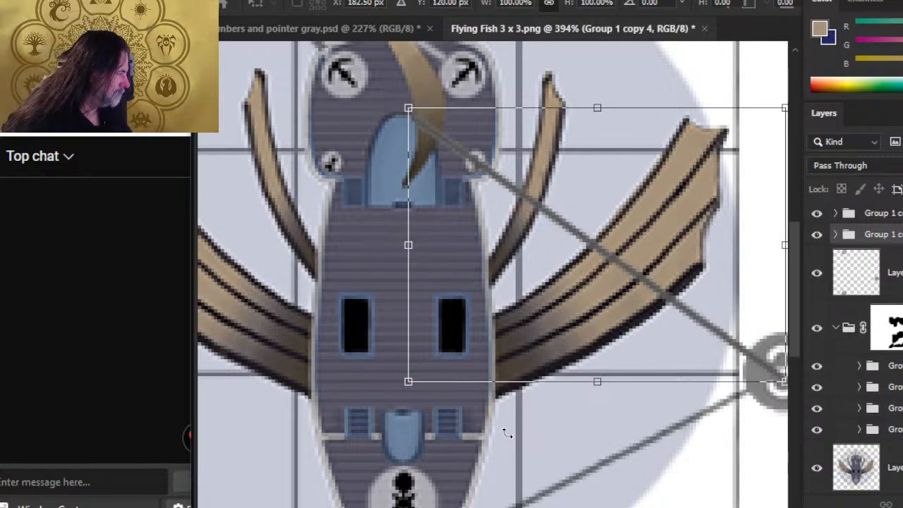
drag(524, 450, 633, 417)
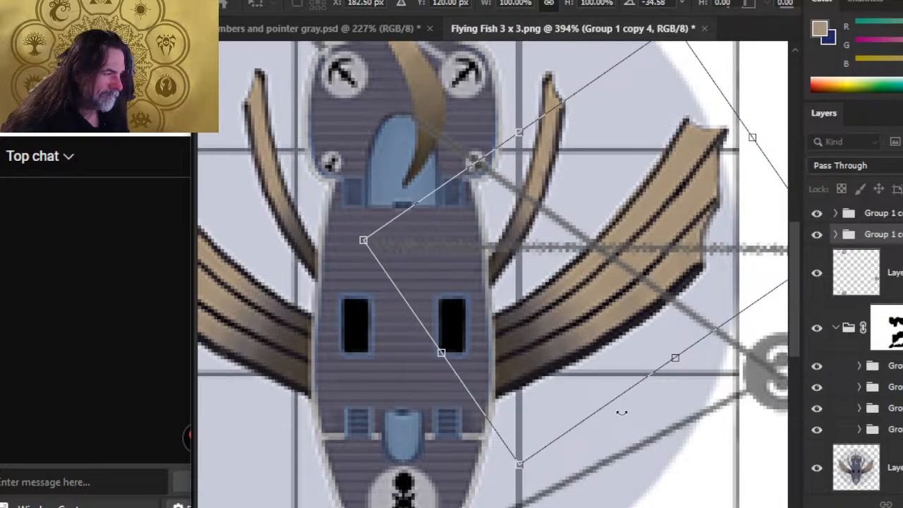
key(Return)
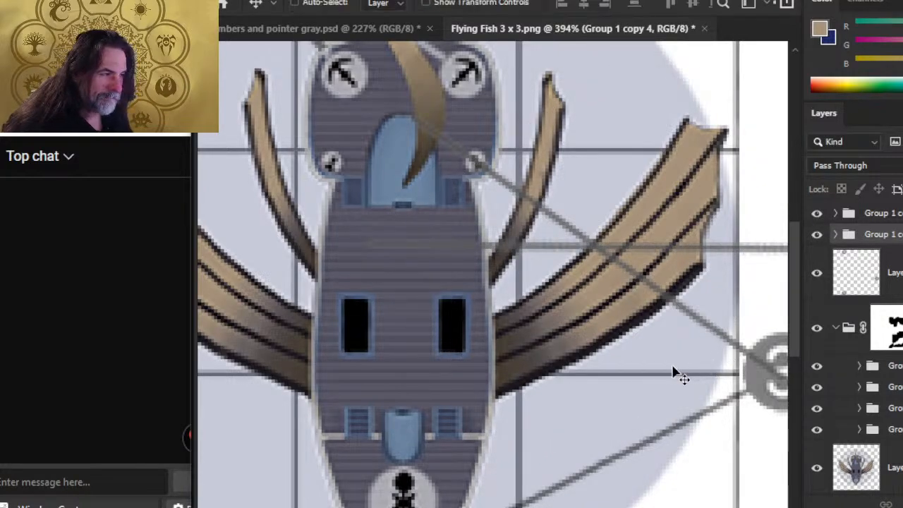
Step: Lengthen Group 1 copy 4's level line across the hull and move it up toward the two small forward icons
right_click(565, 312)
click(665, 194)
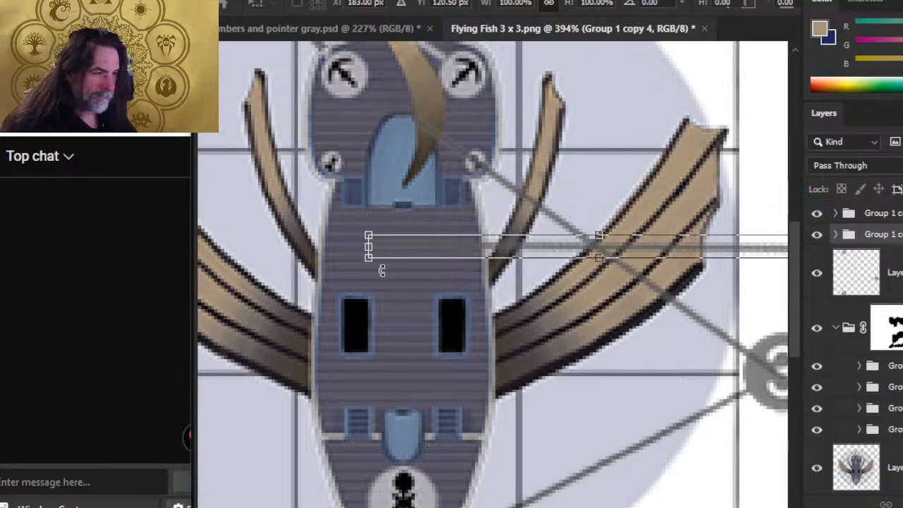
drag(362, 249, 307, 240)
key(Return)
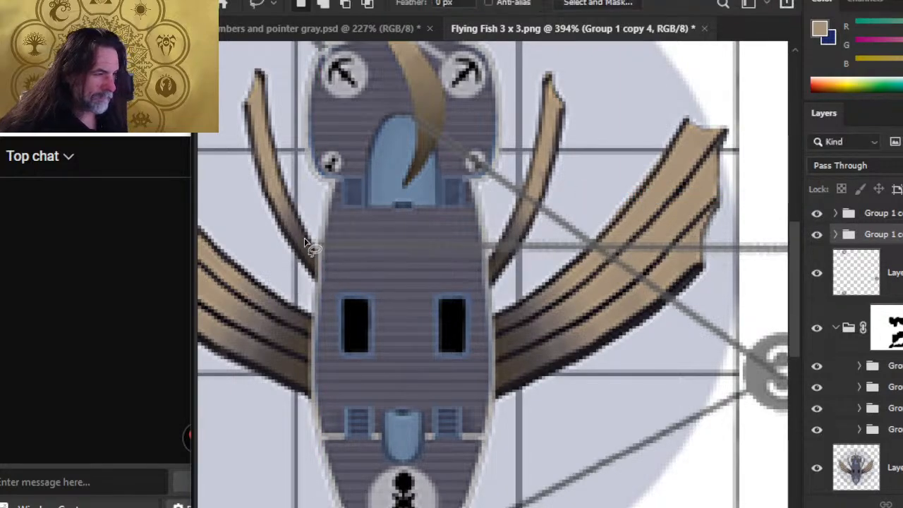
key(v)
mouse_move(678, 376)
mouse_down()
mouse_move(672, 324)
mouse_move(691, 304)
mouse_move(682, 305)
mouse_up()
drag(641, 359, 520, 333)
Step: Rotate Group 1 copy 4 about 24 degrees clockwise and move the line's lower end onto the number 3 marker
key(l)
right_click(591, 263)
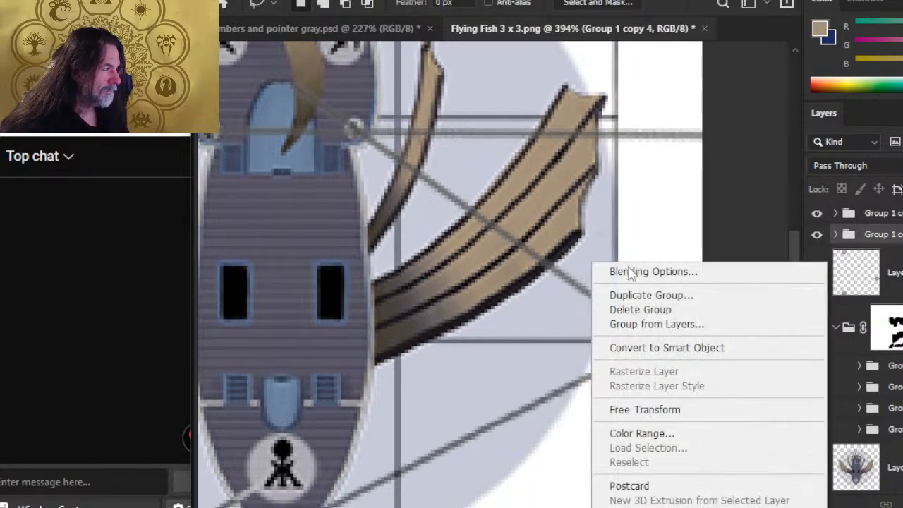
click(713, 417)
drag(717, 227, 570, 308)
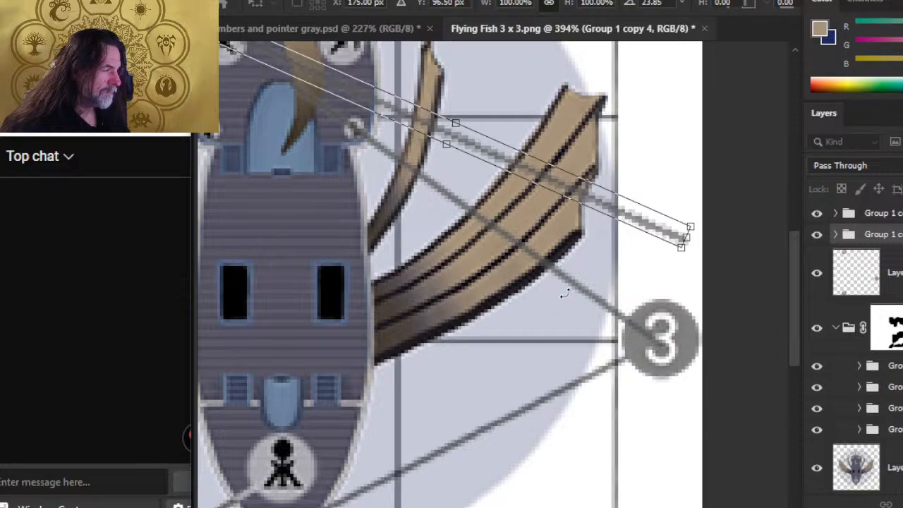
key(Return)
key(v)
drag(635, 296, 608, 376)
drag(693, 418, 704, 418)
Step: Skew Group 1 copy 4 so the upper end of its line meets the small left-hand hull icon
drag(485, 339, 639, 413)
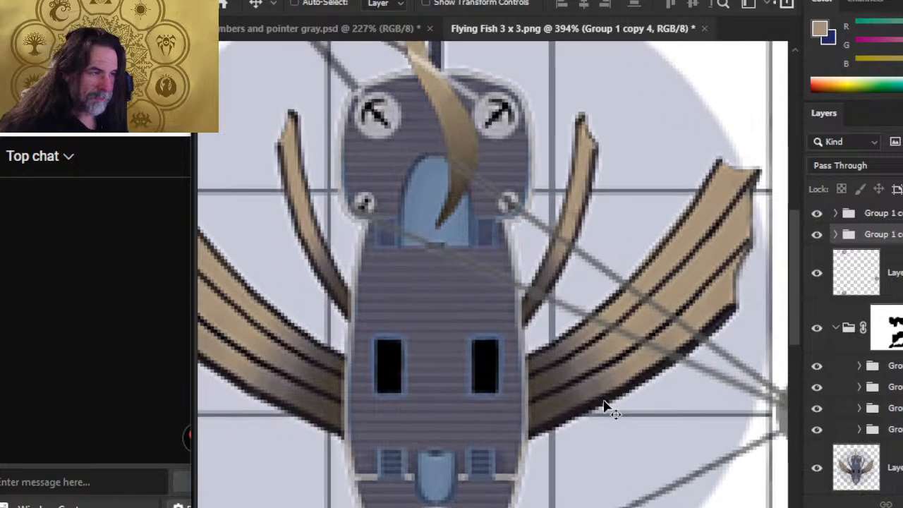
right_click(547, 240)
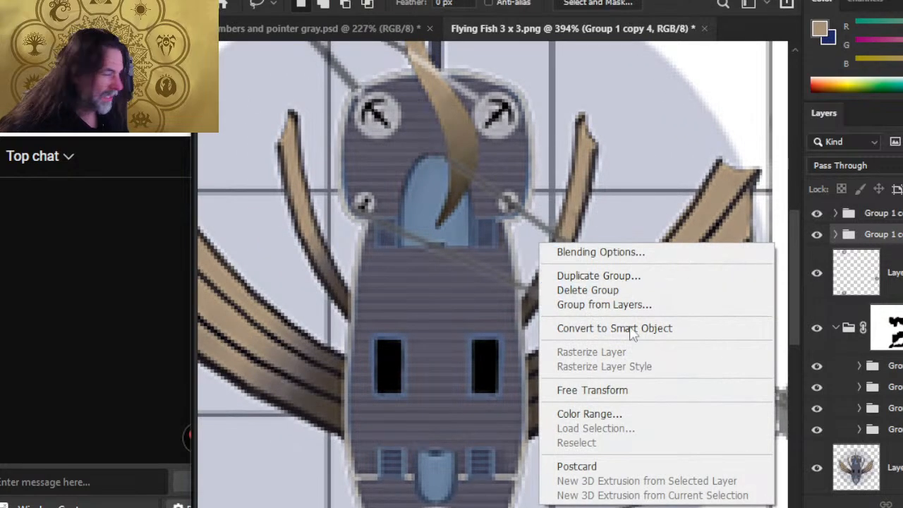
click(638, 390)
right_click(457, 148)
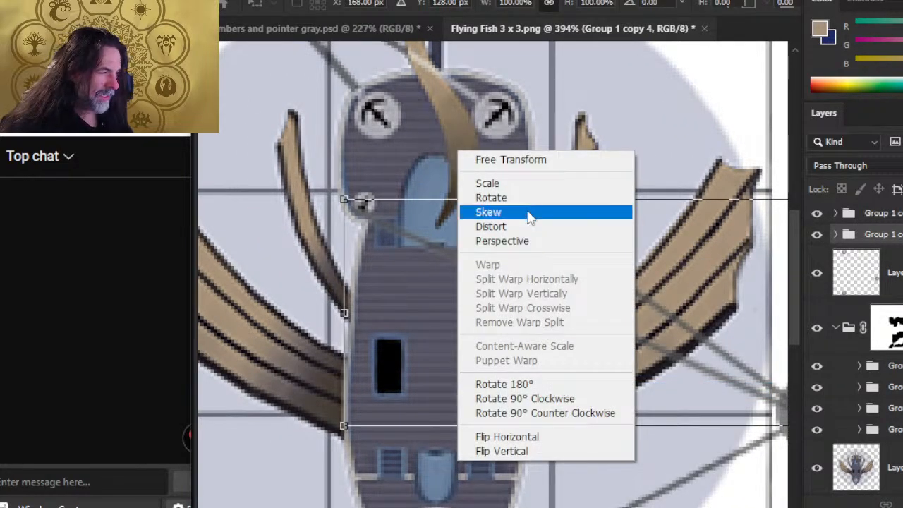
click(535, 222)
drag(344, 200, 350, 185)
key(Return)
key(l)
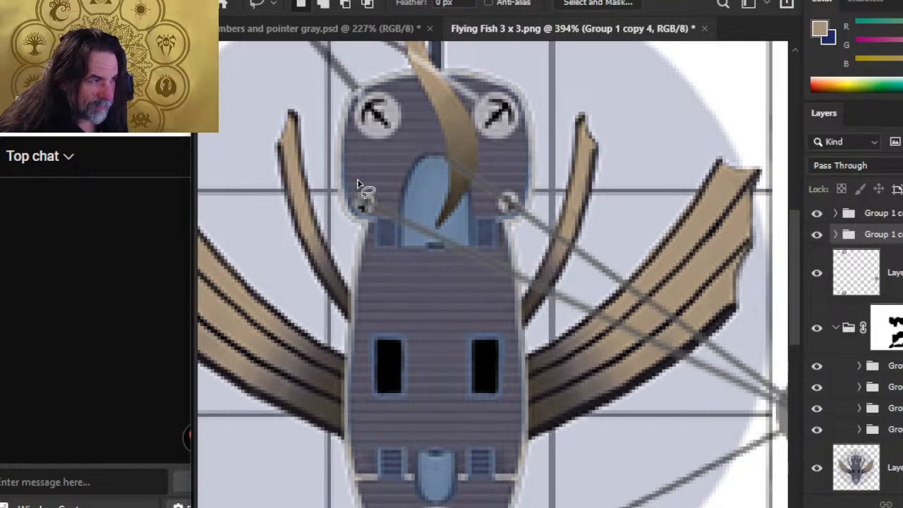
key(v)
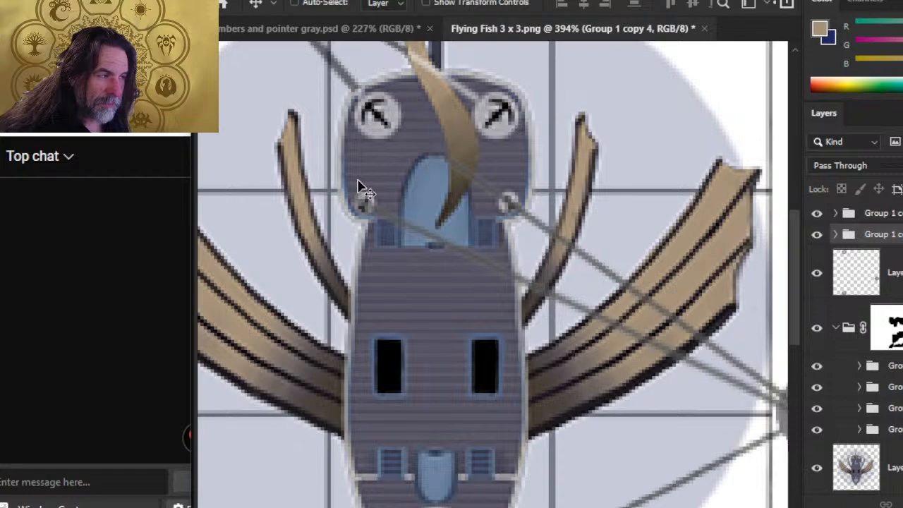
Step: Skew Group 1 copy 4 slightly at the number 3 marker to fine-tune the line's lower end
mouse_move(718, 412)
mouse_down()
mouse_move(528, 315)
mouse_move(546, 328)
mouse_up()
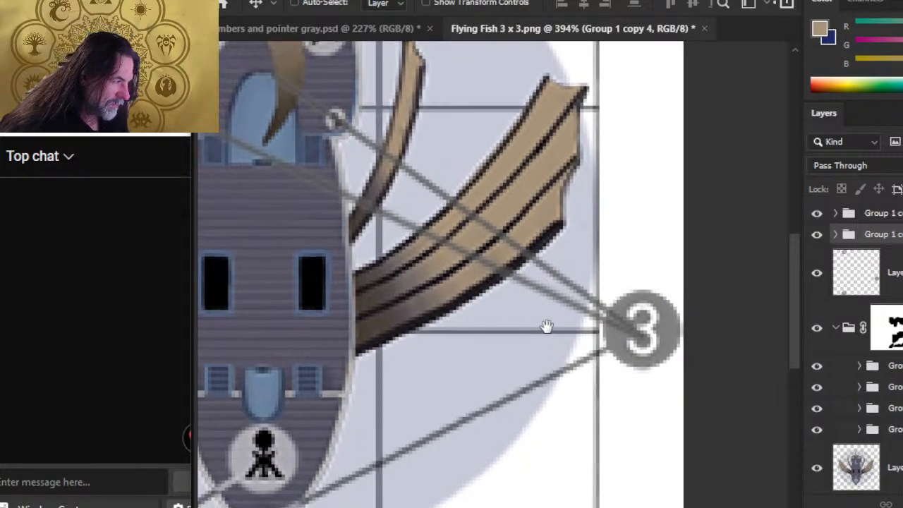
right_click(568, 302)
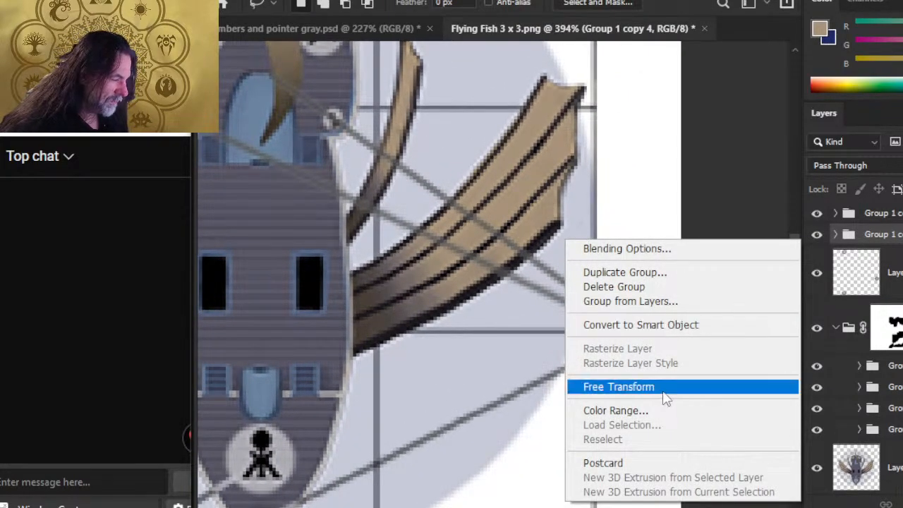
click(661, 393)
right_click(594, 217)
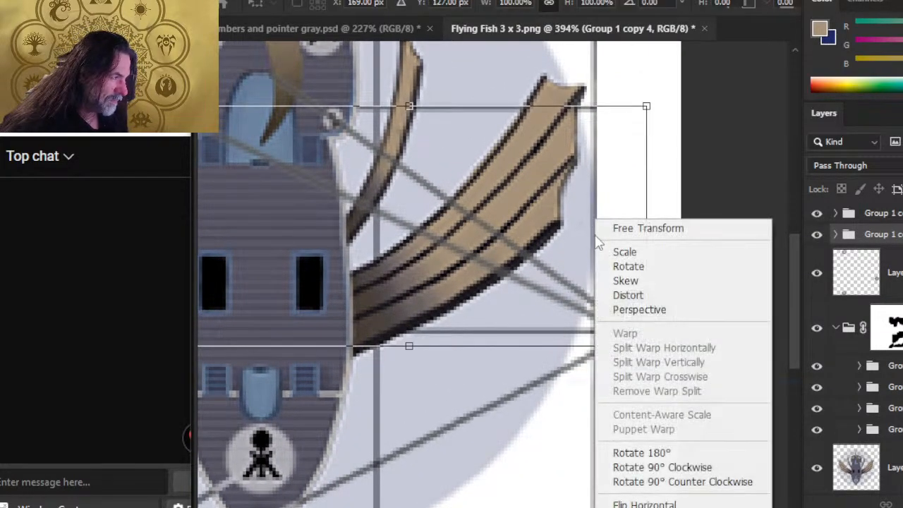
click(668, 280)
drag(646, 225, 647, 223)
key(Return)
key(l)
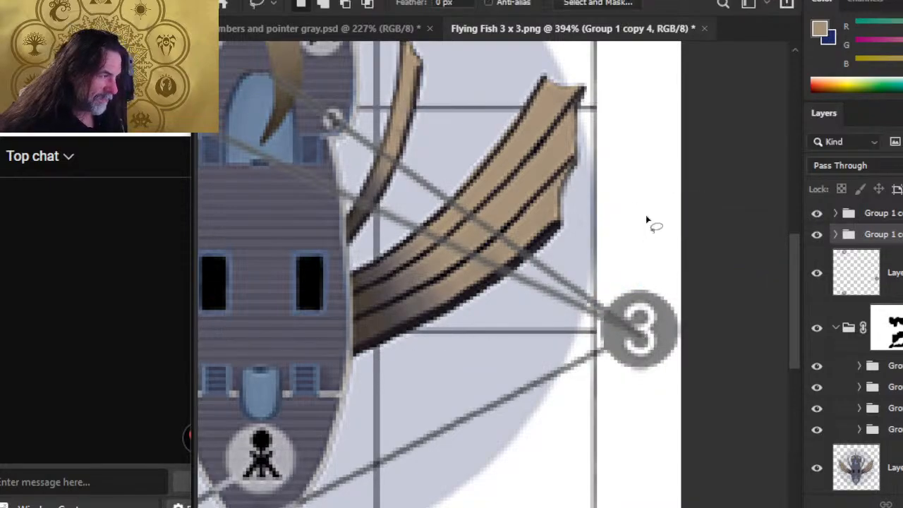
Step: Move both pointer groups into Group 2 and paint its mask to hide the line extending past the small right-hand hull icon
shift+click(884, 213)
drag(884, 234, 884, 348)
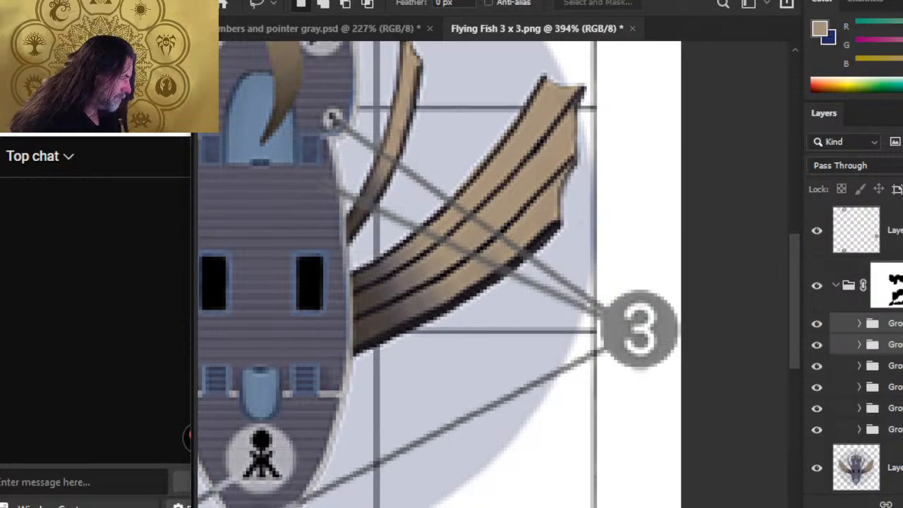
click(895, 290)
drag(465, 241, 619, 365)
key(e)
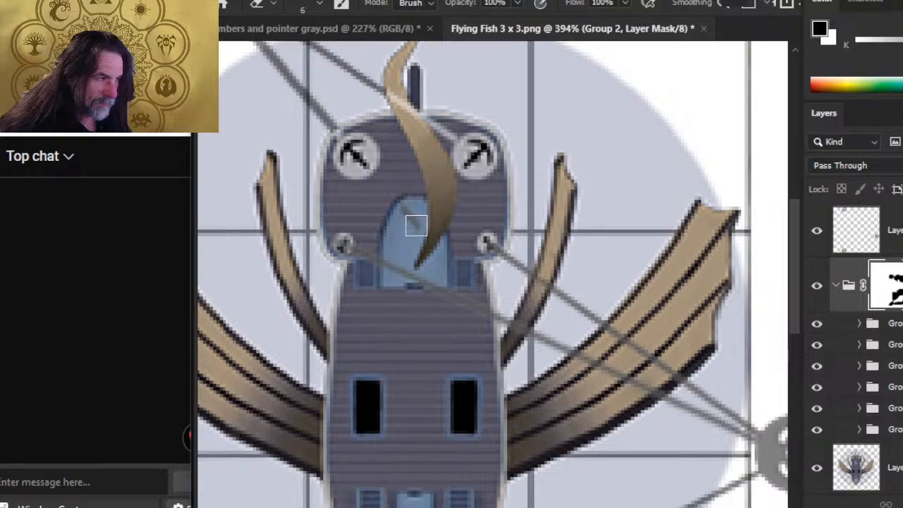
key(b)
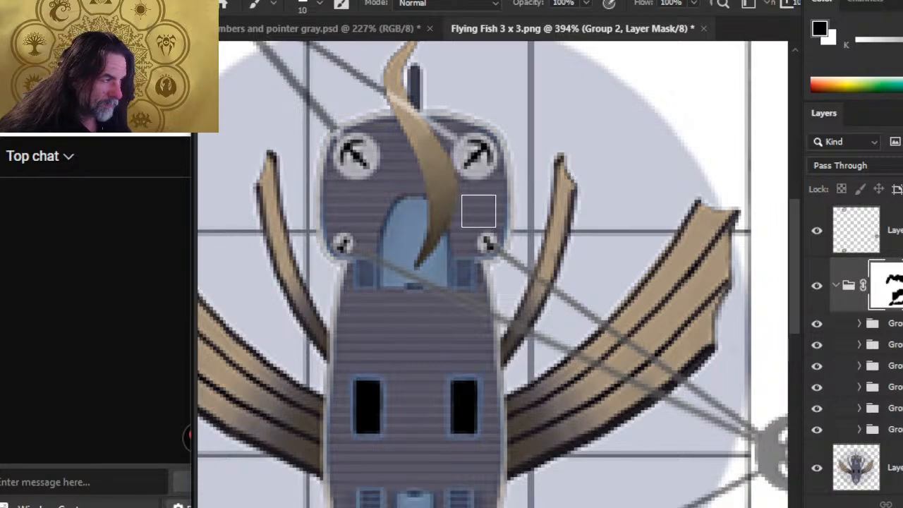
Step: Erase Layer 4's dark line in Group 2's uppermost pointer group where it crosses the narrow fin and large wing, using a 5 px eraser
key(z)
drag(506, 242, 476, 274)
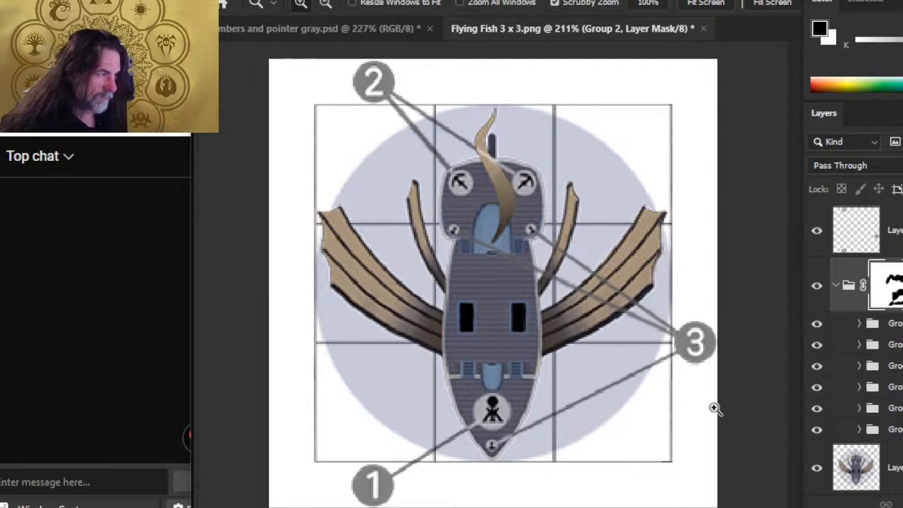
click(817, 324)
click(818, 324)
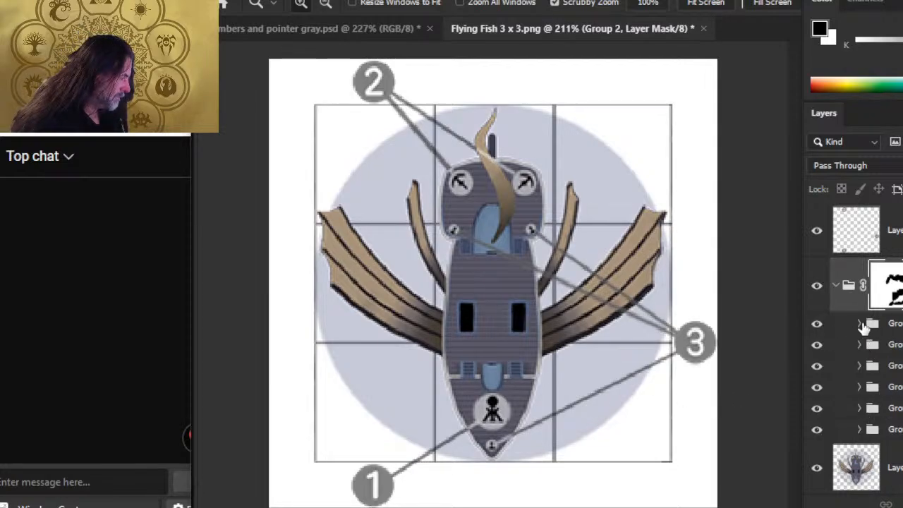
click(859, 323)
click(816, 362)
click(817, 362)
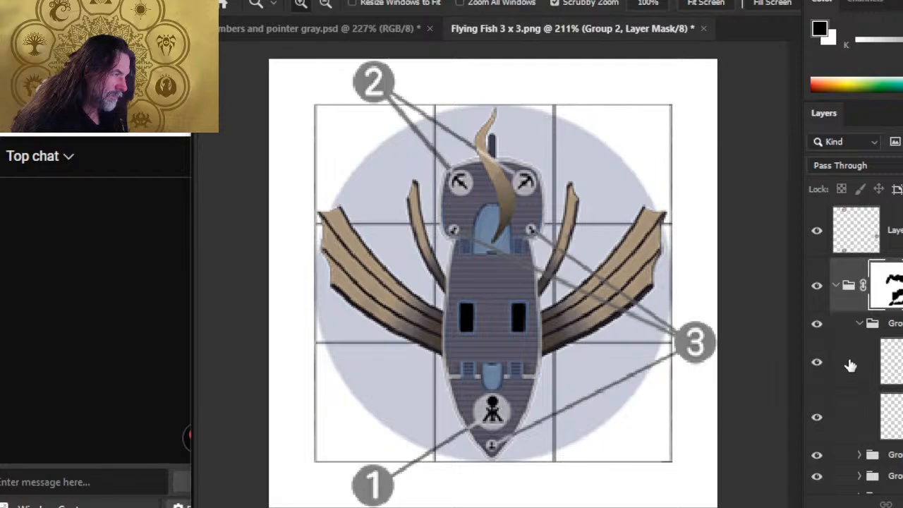
click(850, 365)
drag(575, 244, 657, 267)
key(b)
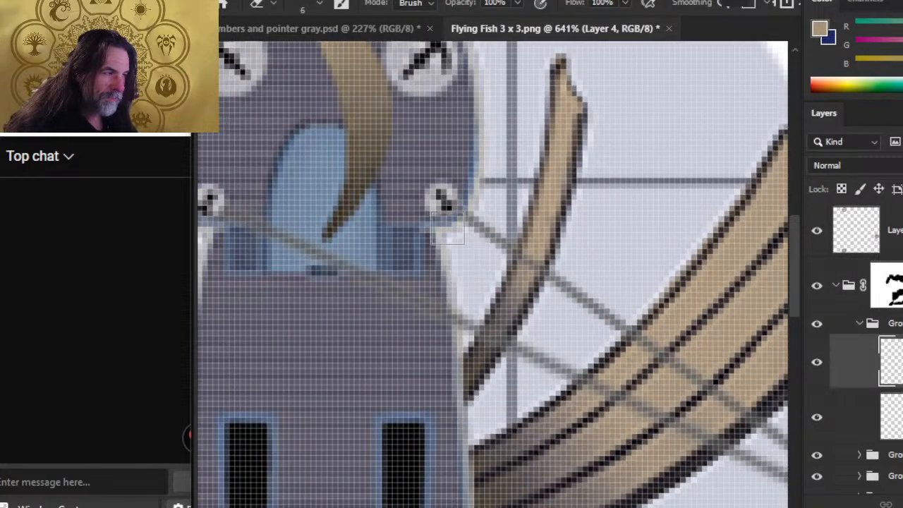
key([)
click(531, 257)
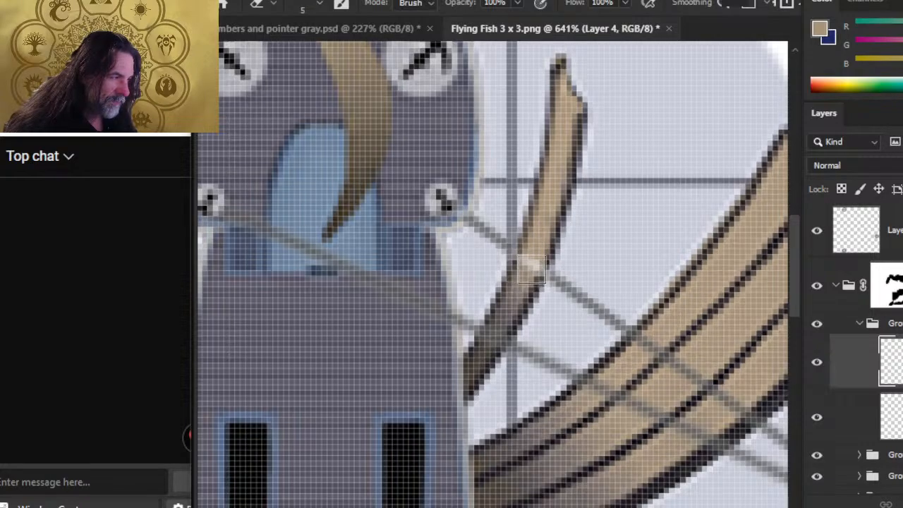
drag(640, 339, 746, 419)
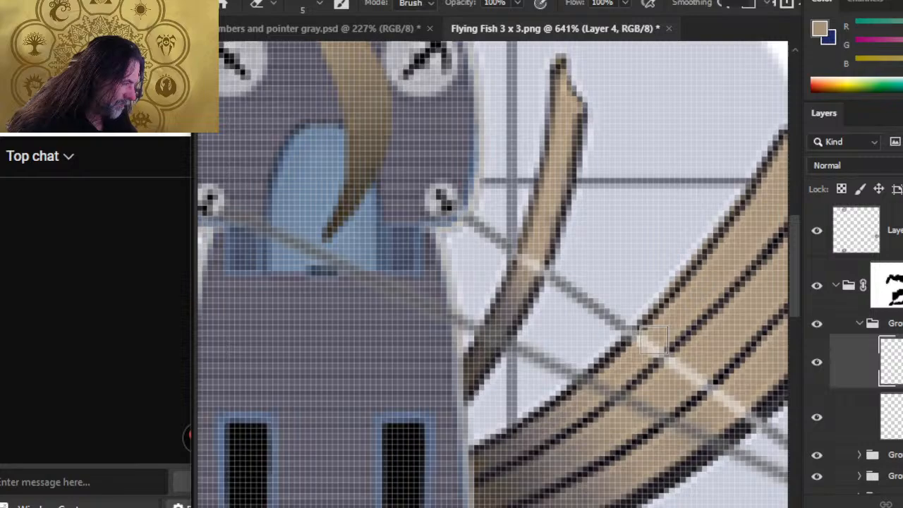
drag(660, 364, 471, 224)
drag(587, 290, 559, 324)
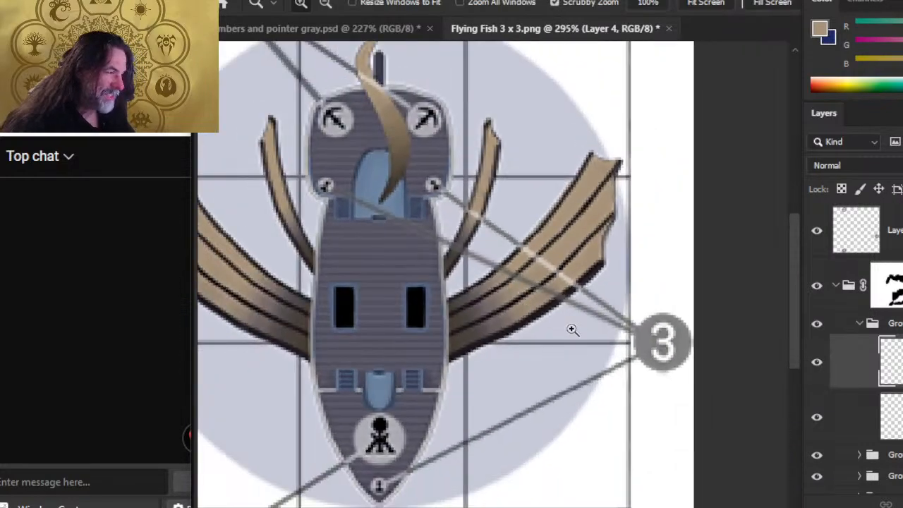
Step: Tidy Layer 3 in the uppermost pointer group, and erase Layer 4's dark line in Group 1 copy 4 over the hull and wing with a 4 px eraser
key(alt+bracketleft)
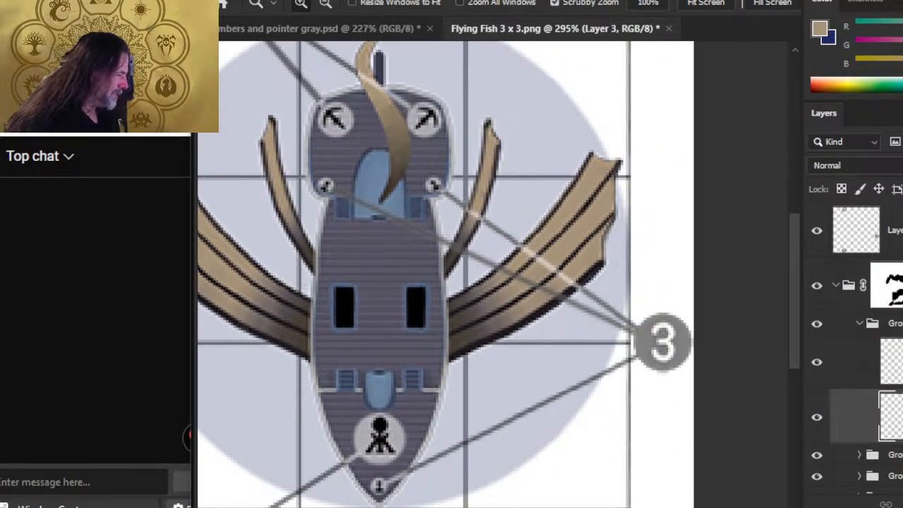
key(e)
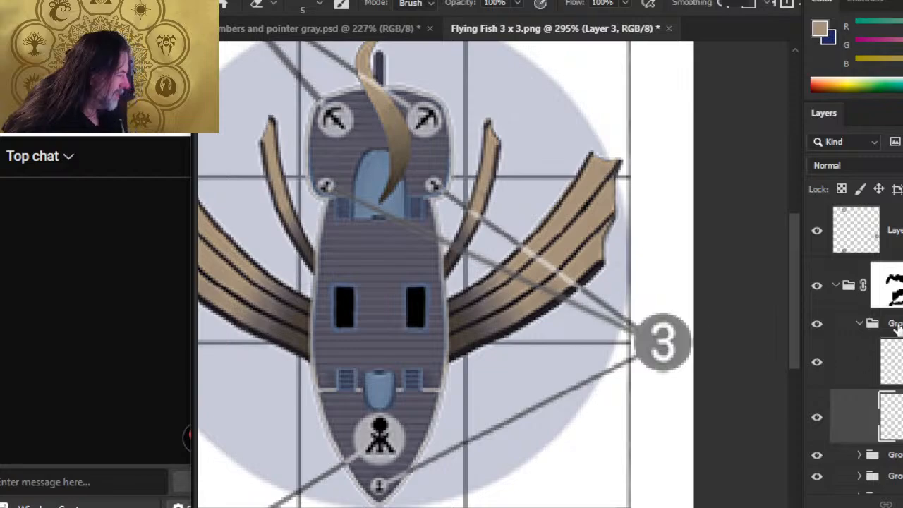
click(861, 326)
click(871, 344)
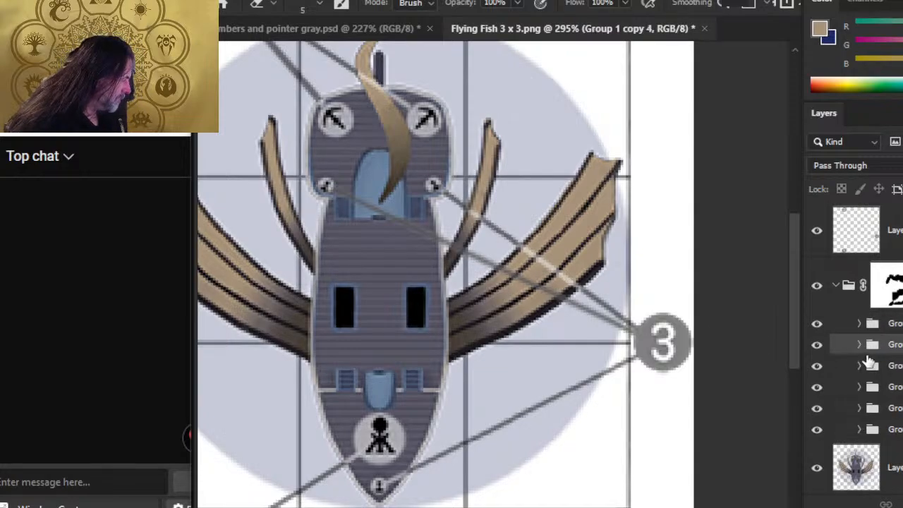
click(860, 345)
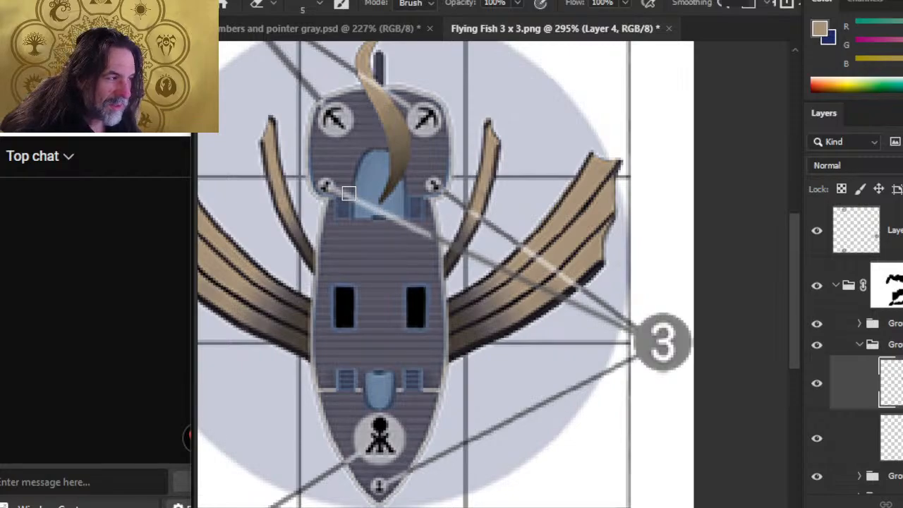
key(bracketleft)
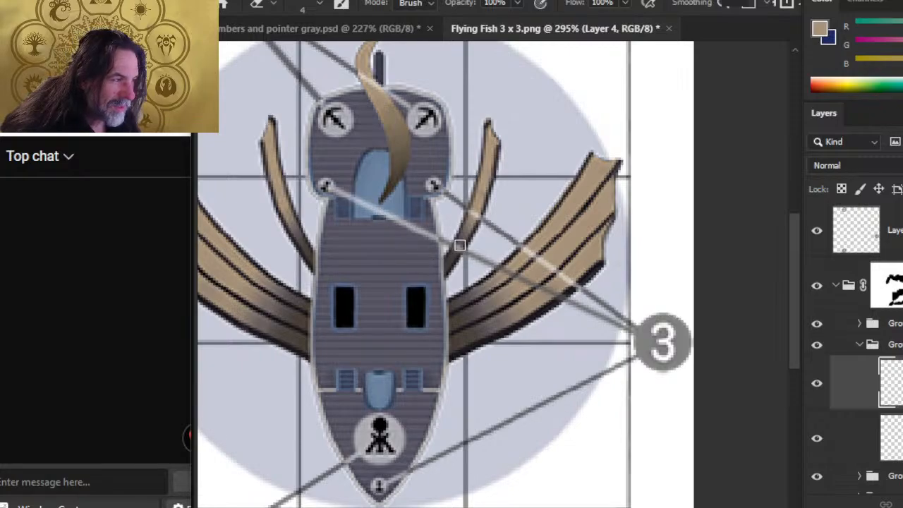
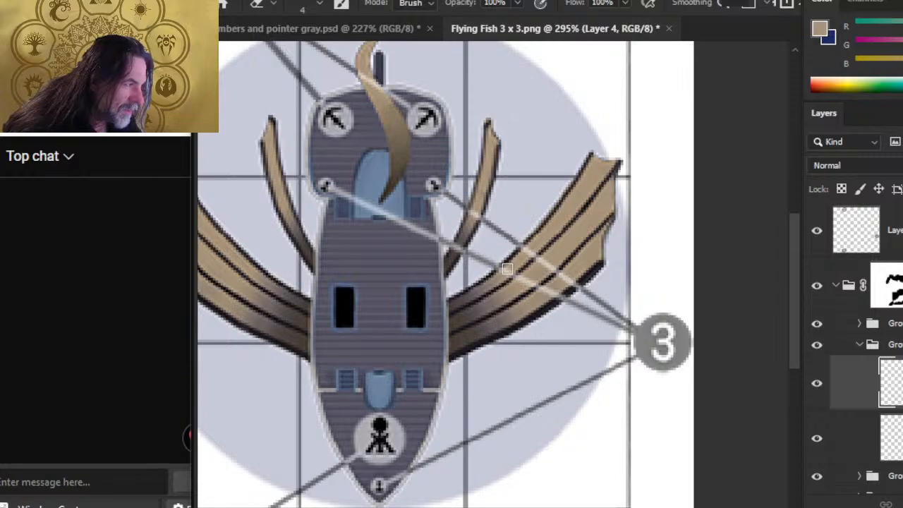
Step: Touch up Layer 3's light line in Group 1 copy 4 near the hull's edge with a 2 px eraser
click(860, 450)
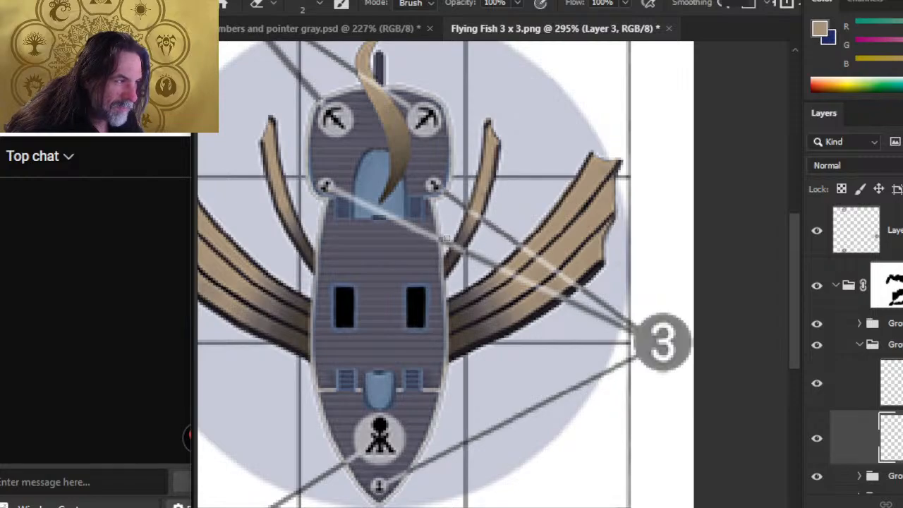
key(z)
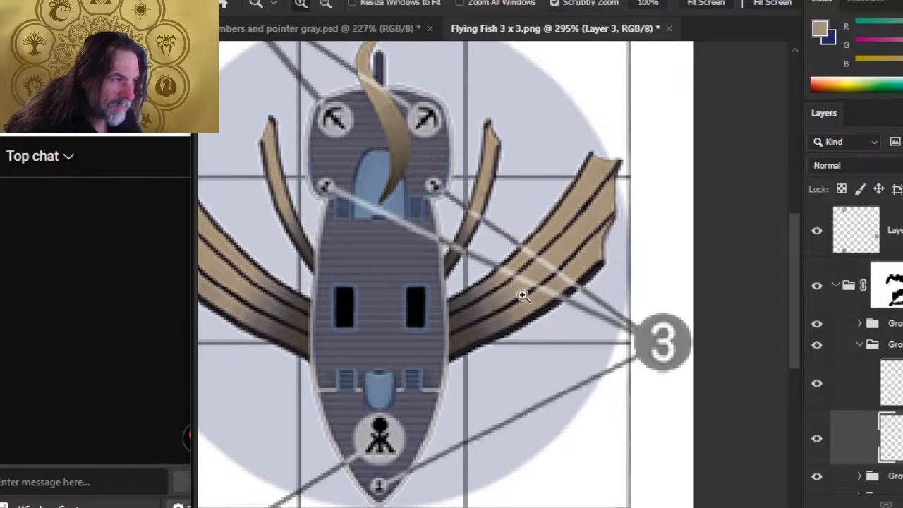
drag(522, 297, 463, 310)
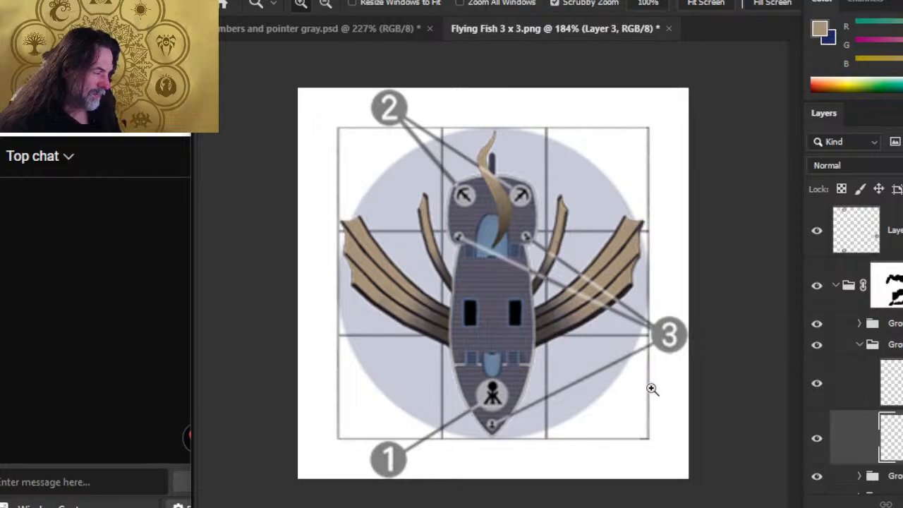
drag(651, 389, 614, 421)
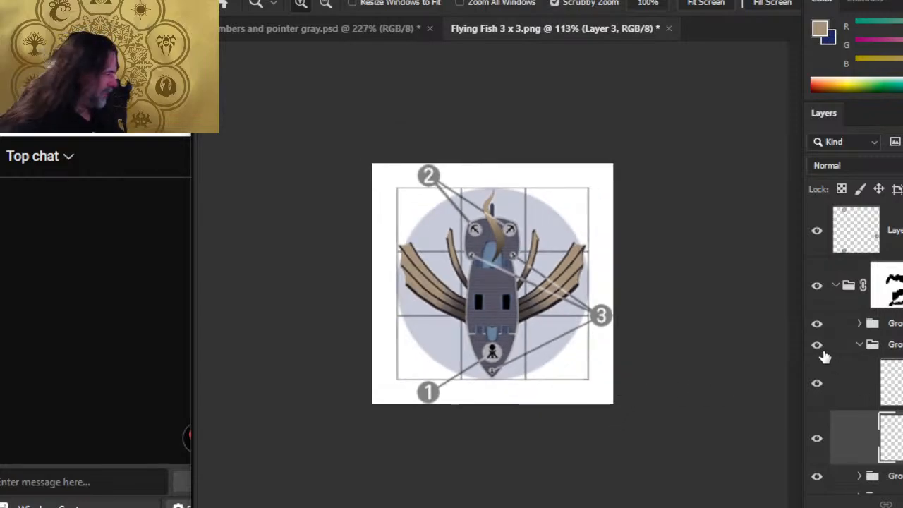
Step: Touch up Layer 3's pointer line in the third pointer group at the hull's lower tip, using a 2 px eraser
click(859, 344)
click(859, 366)
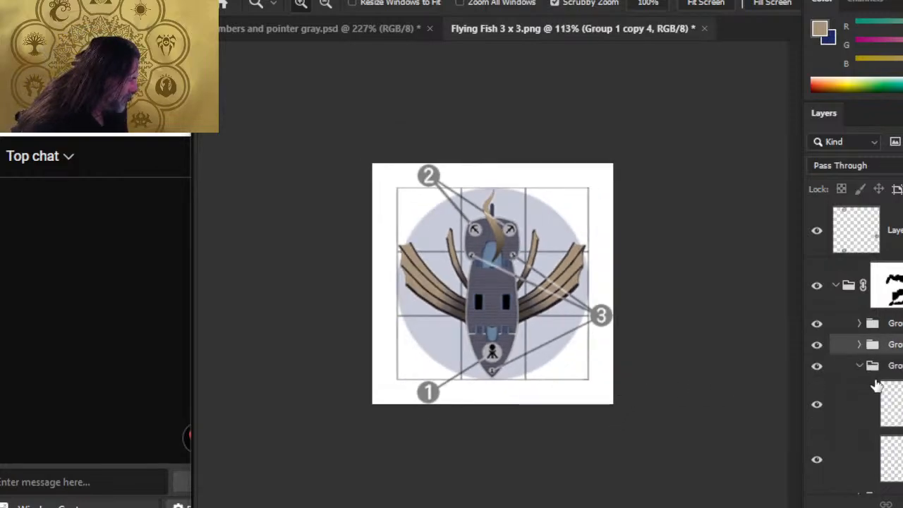
click(848, 417)
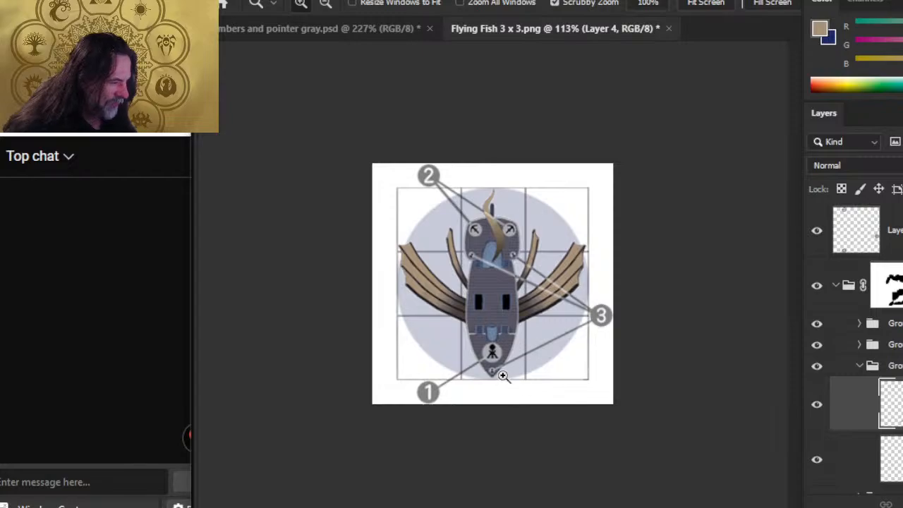
drag(504, 379, 587, 400)
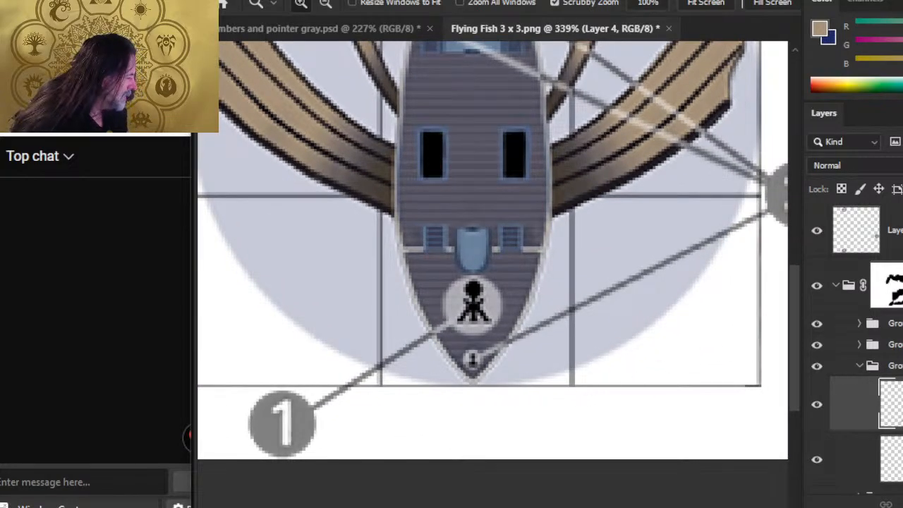
key(alt+bracketleft)
key(e)
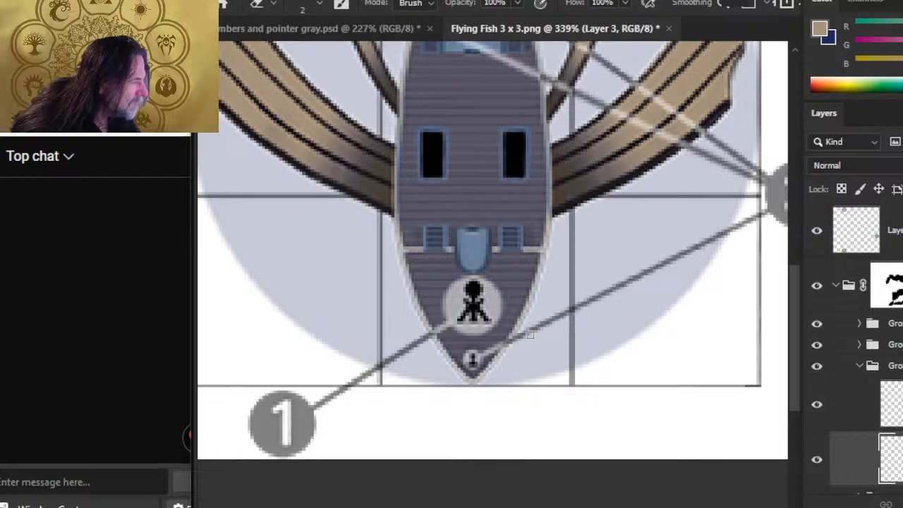
key(z)
drag(703, 269, 619, 304)
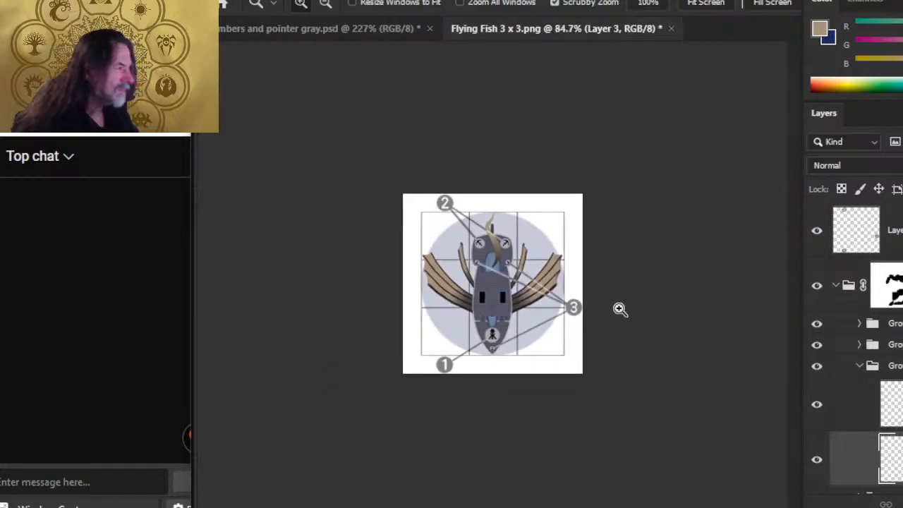
drag(472, 215, 560, 257)
drag(605, 346, 570, 354)
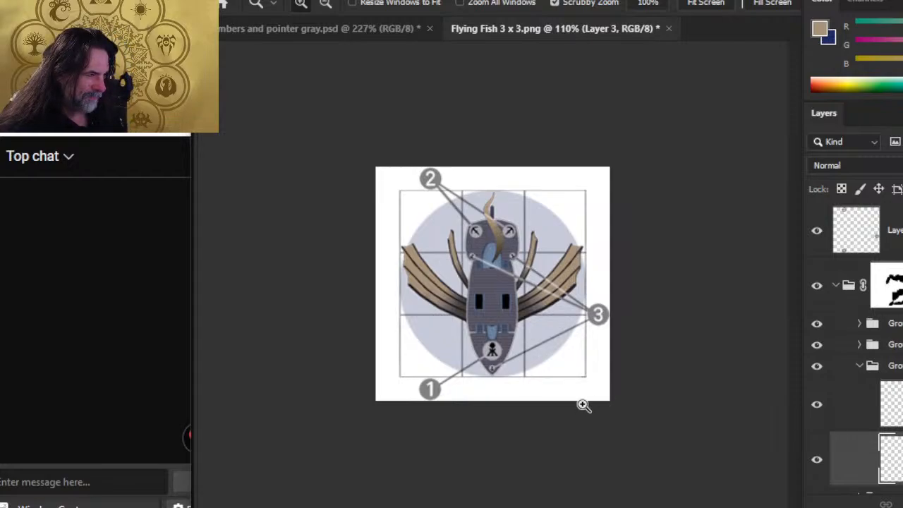
Step: Collapse the pointer groups and preview the artwork with the white background layer temporarily hidden
click(858, 369)
click(836, 286)
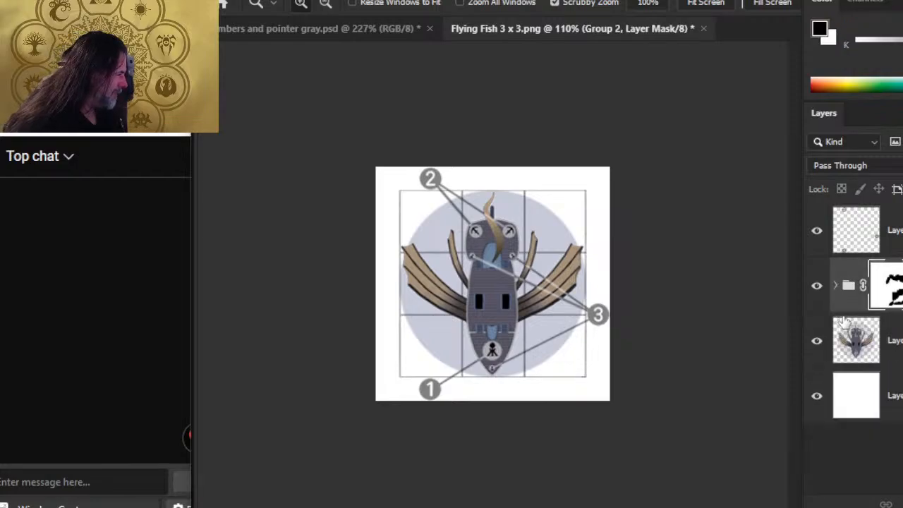
click(817, 396)
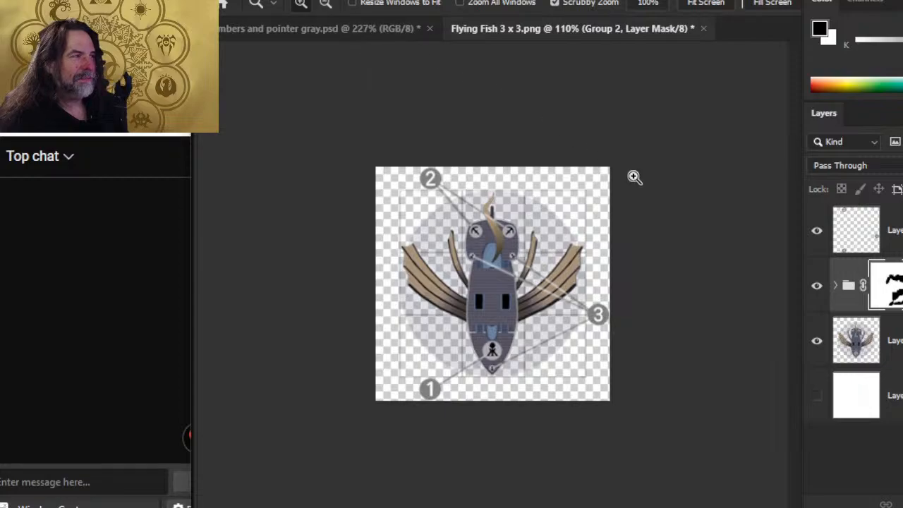
click(817, 397)
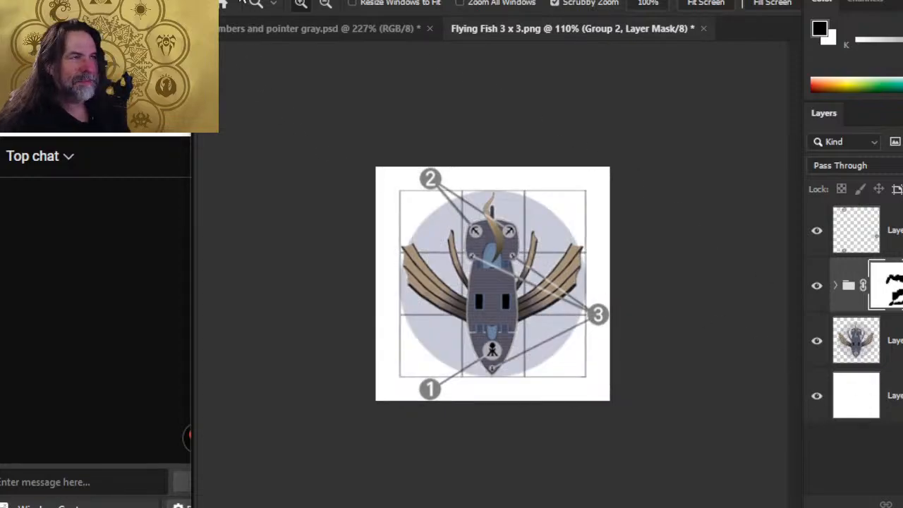
Step: Save the layered artwork on the computer as the Photoshop file Flying Fish 3 x 3
click(240, 1)
click(306, 180)
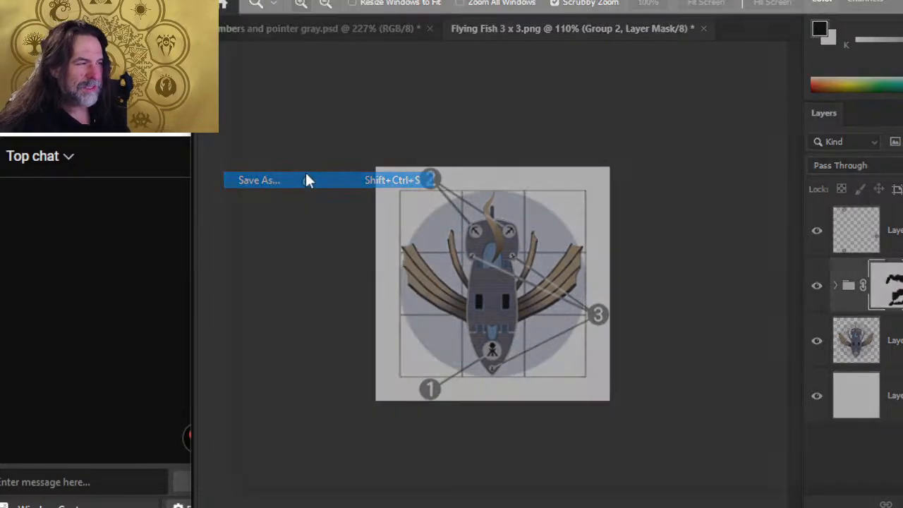
click(674, 408)
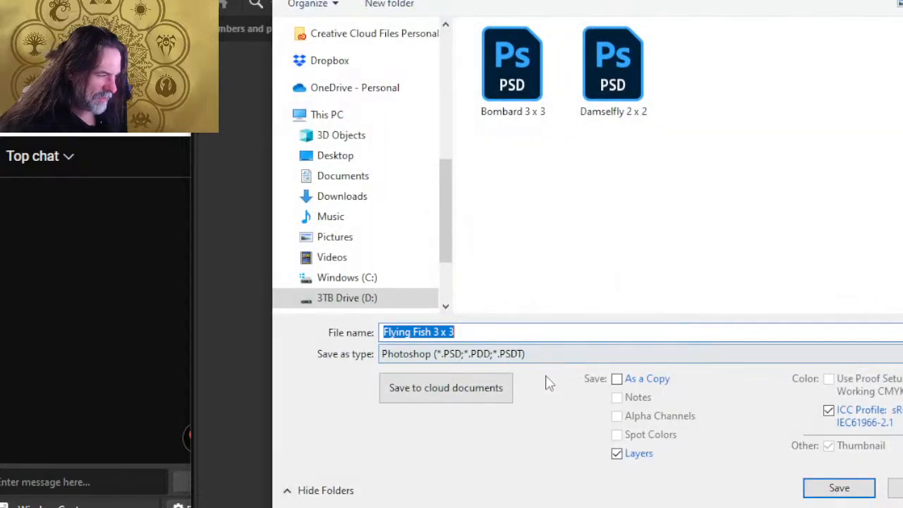
click(490, 330)
key(Return)
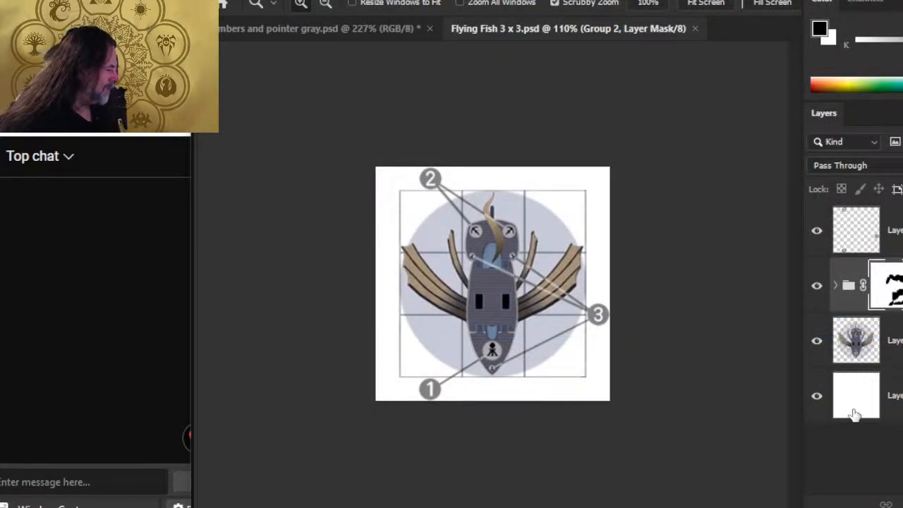
Step: Hide the white background layer and save a PNG copy on the computer, replacing the existing Flying Fish 3 x 3.png
click(817, 396)
key(alt+f)
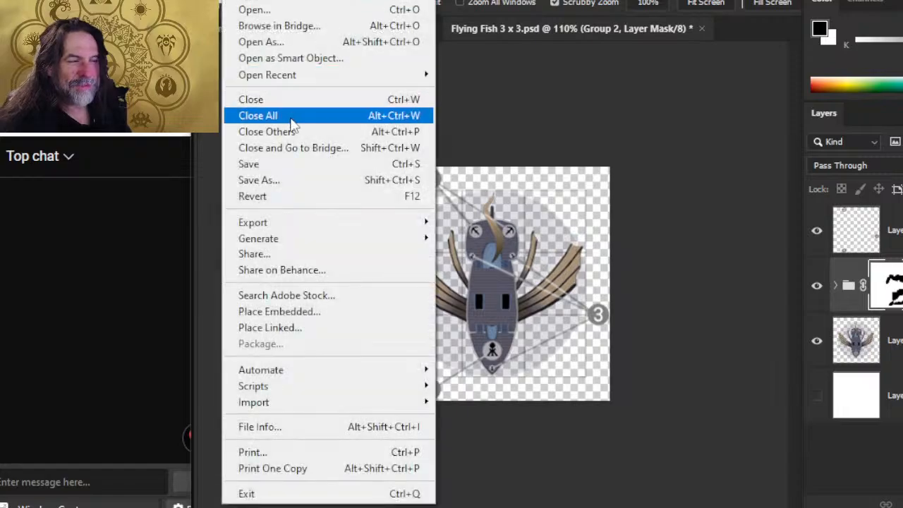
click(306, 176)
click(639, 405)
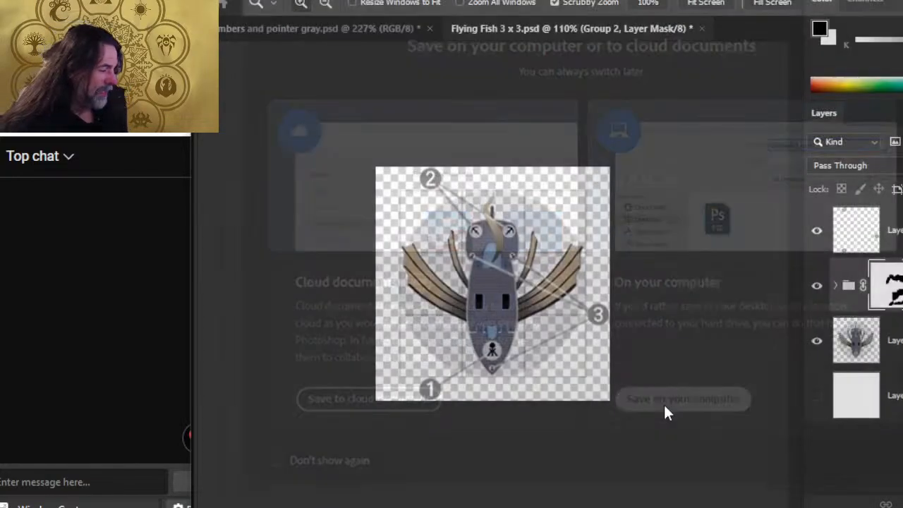
click(444, 355)
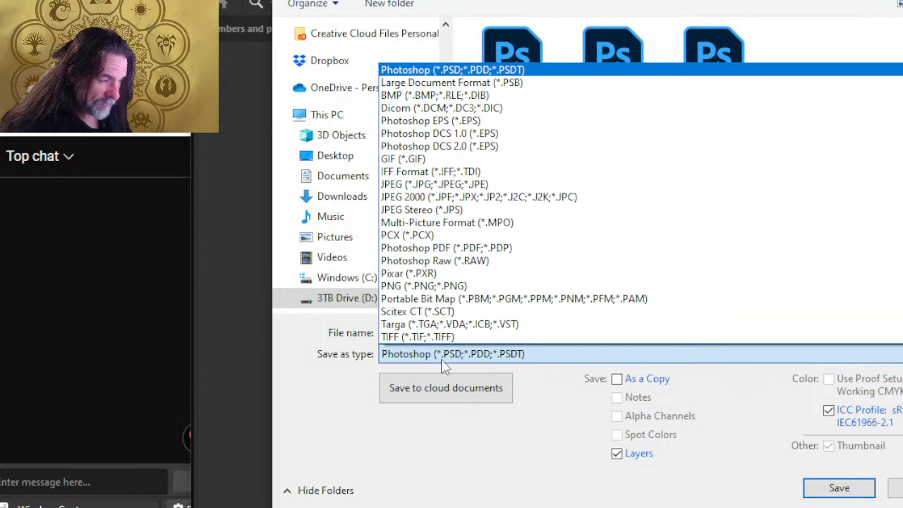
click(427, 286)
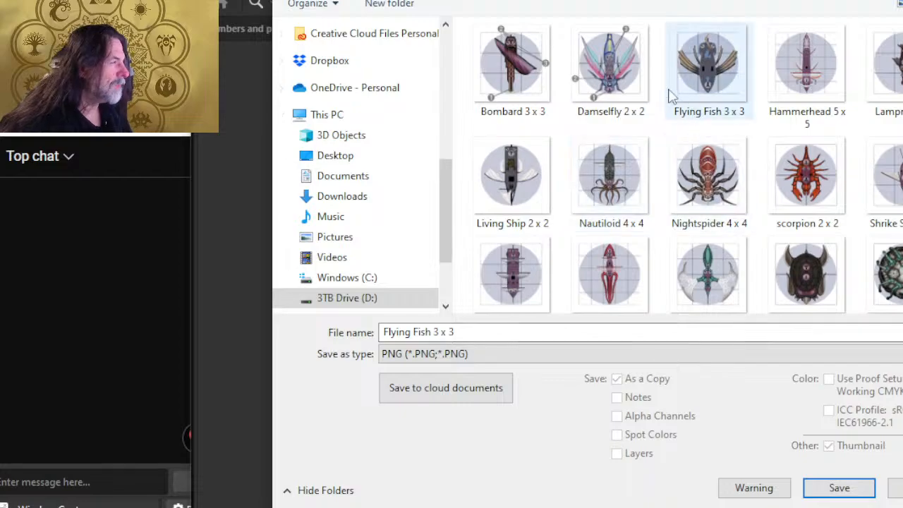
click(720, 83)
double_click(720, 84)
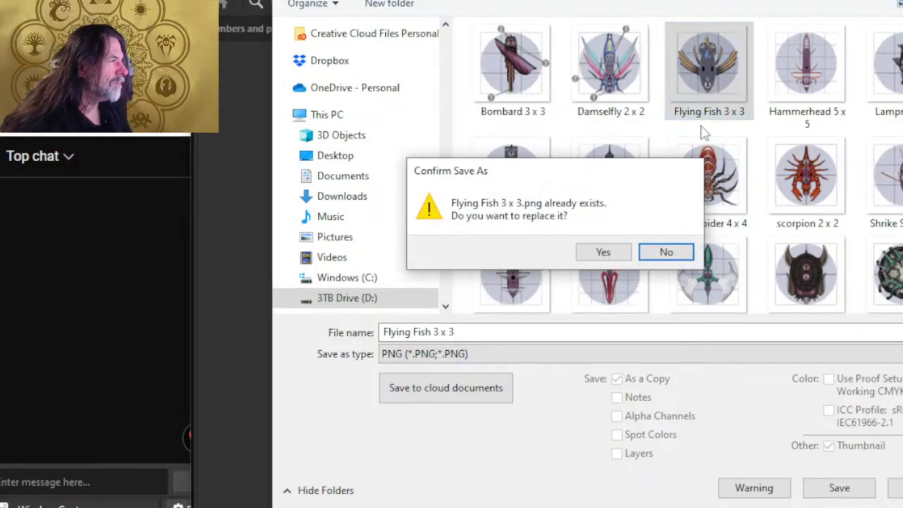
click(610, 252)
click(657, 117)
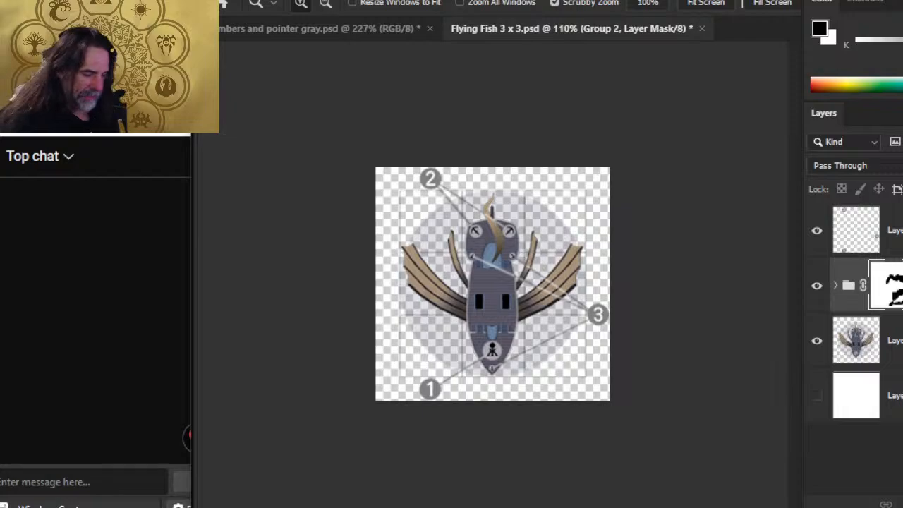
Step: Switch to the Word document and fill the ship image shape under the Flying Fish heading with the picture Flying Fish 3 x 3 from file
key(alt+Tab)
key(alt+Tab)
key(alt+shift+Tab)
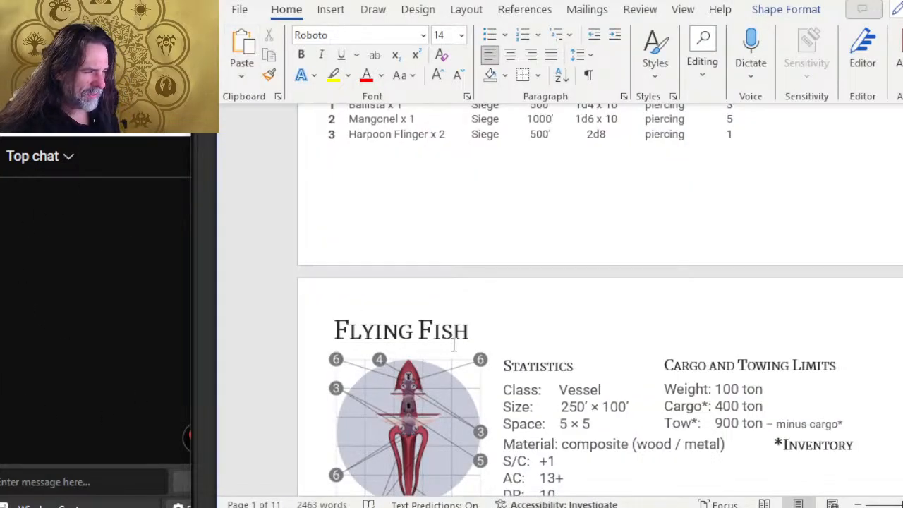
scroll(600, 392, down, 3)
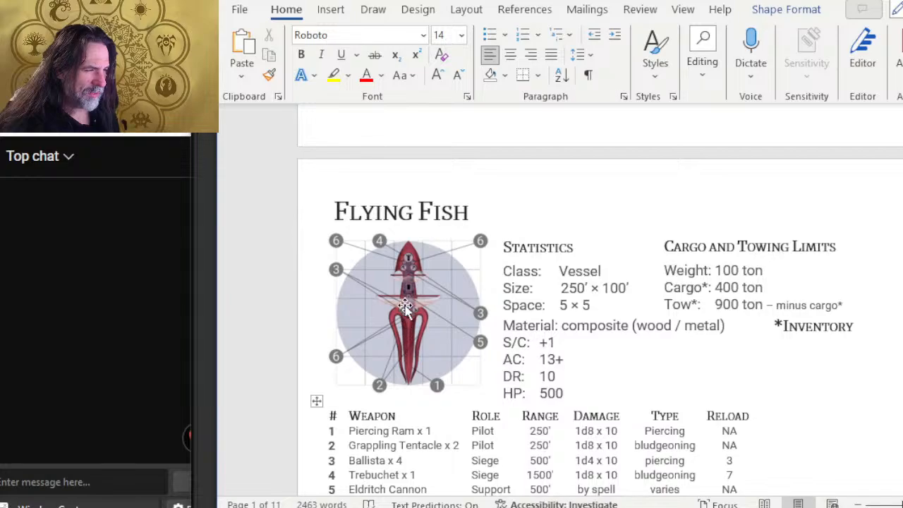
click(404, 309)
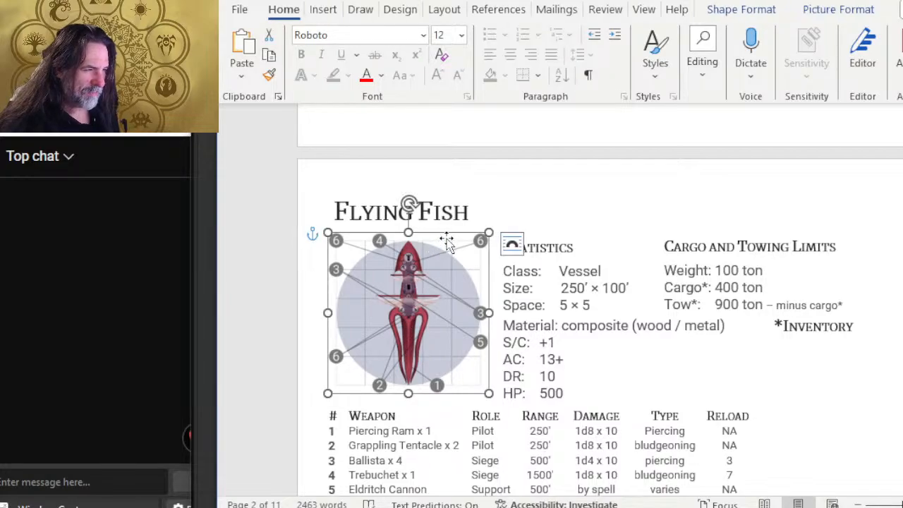
right_click(447, 242)
click(503, 60)
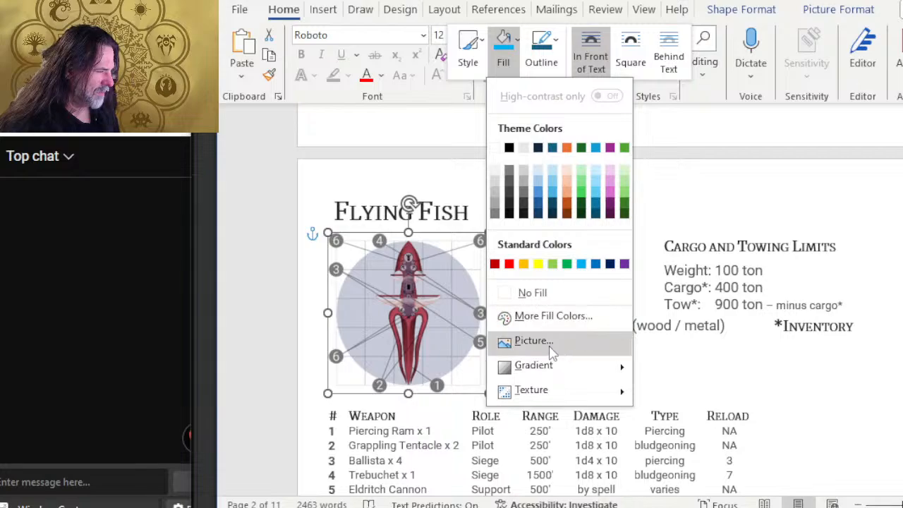
click(534, 342)
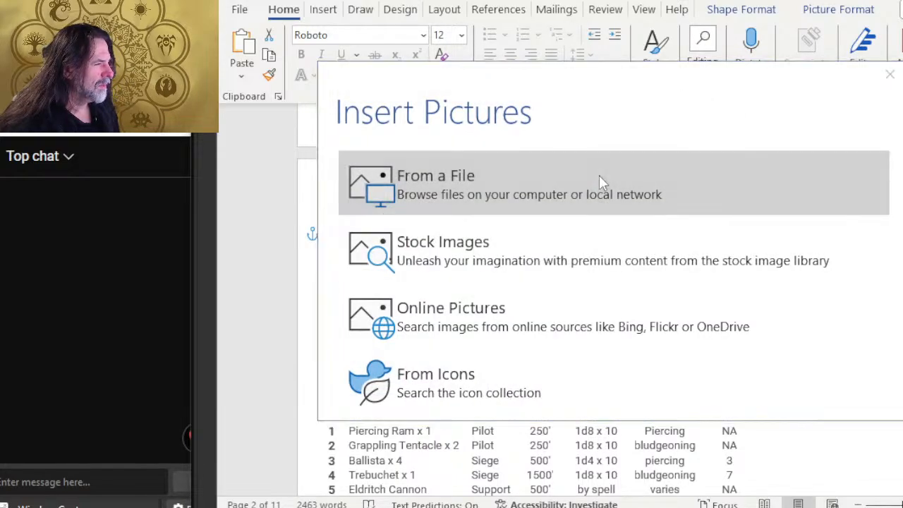
click(600, 181)
click(655, 128)
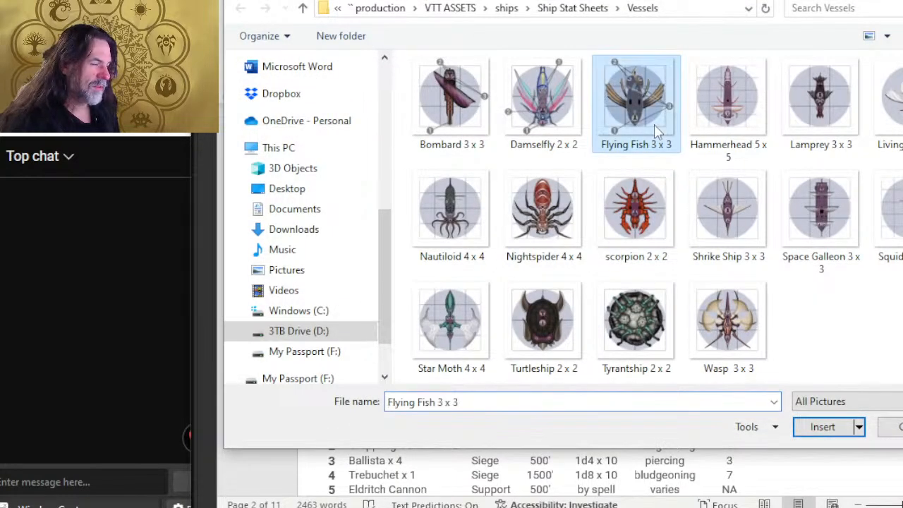
double_click(654, 124)
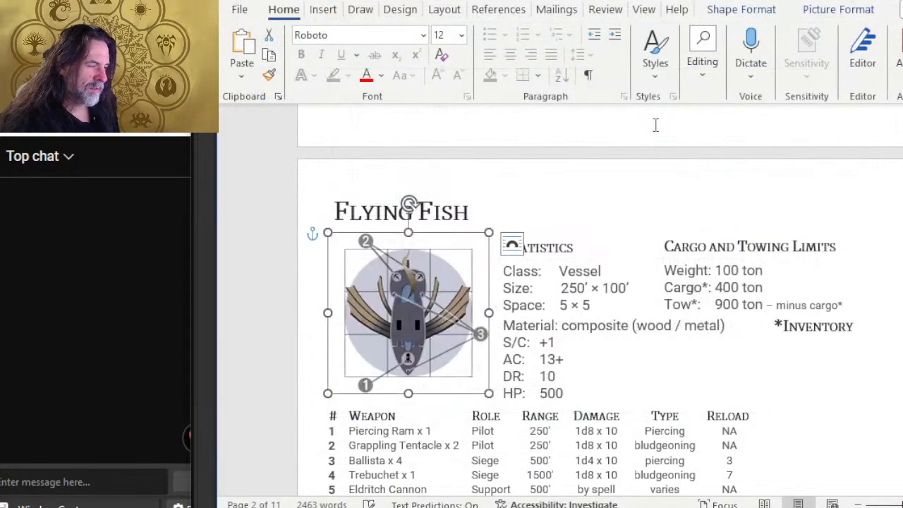
Step: Deselect the Flying Fish picture and review the Bombard, Damselfly, Flying Fish and Hammerhead stat sheets, comparing their images and weapon tables
click(534, 217)
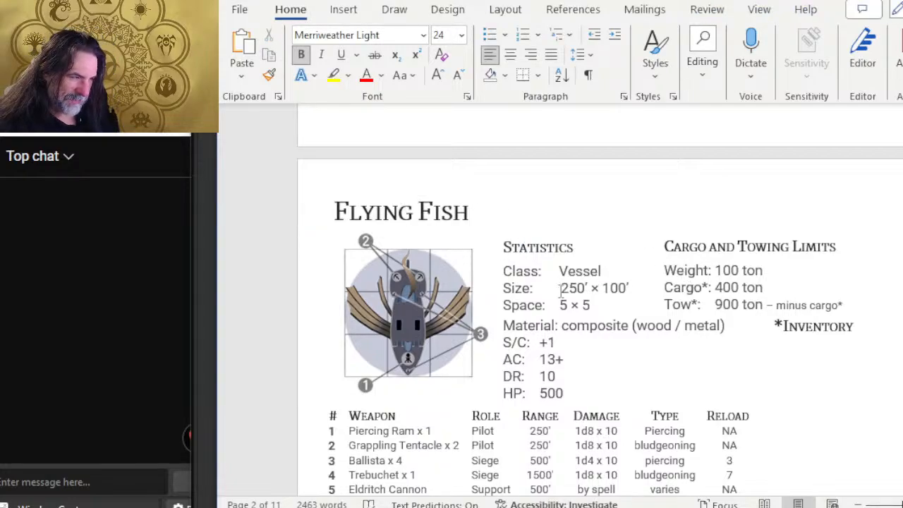
scroll(560, 291, up, 10)
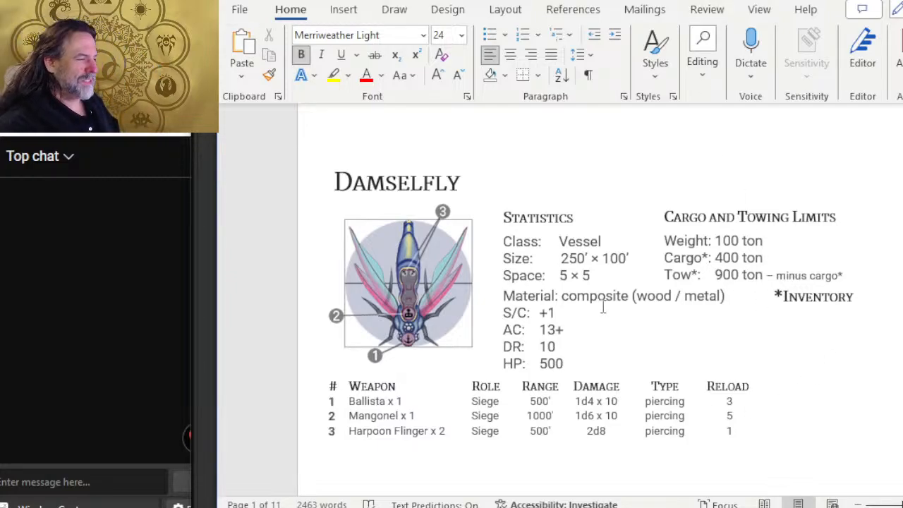
ctrl+scroll(606, 310, down, 3)
scroll(548, 289, up, 3)
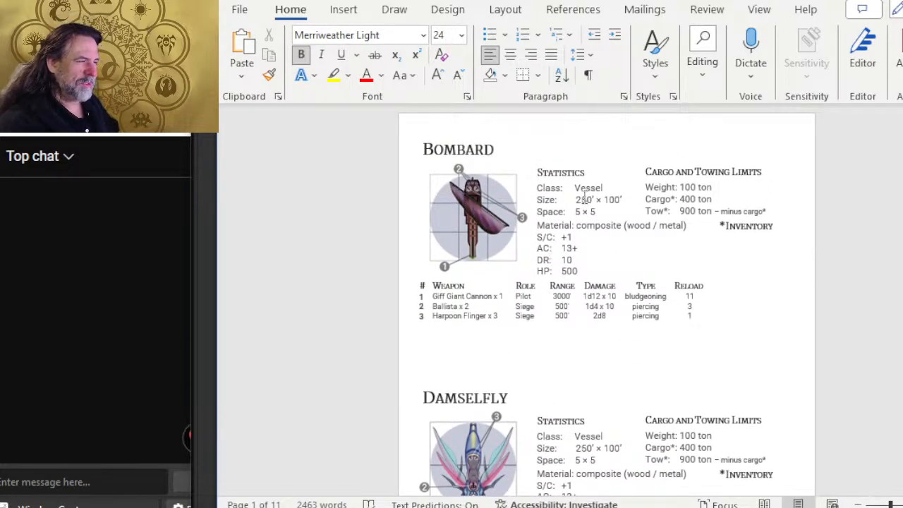
scroll(543, 280, down, 6)
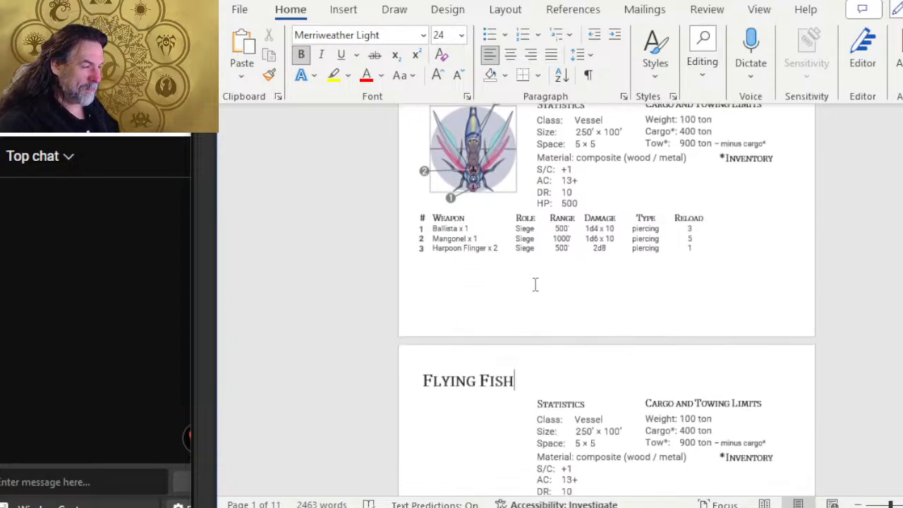
scroll(534, 282, up, 6)
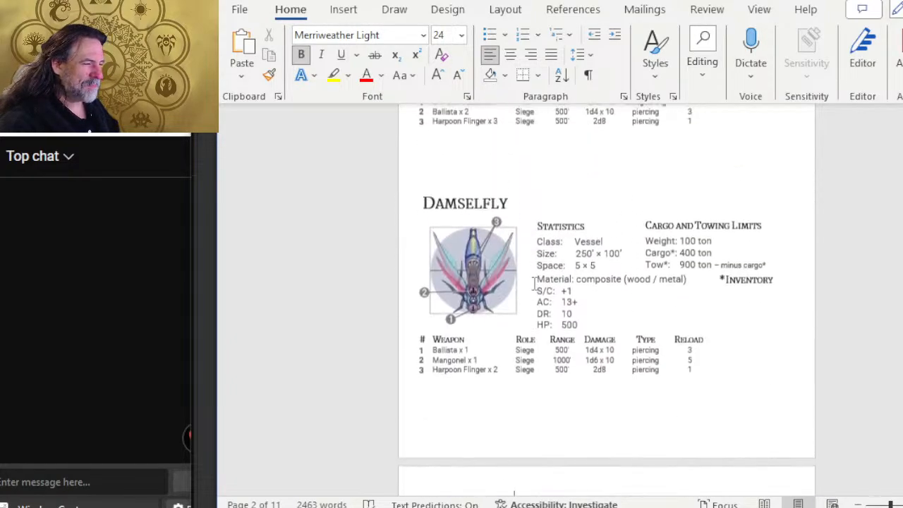
scroll(533, 280, down, 6)
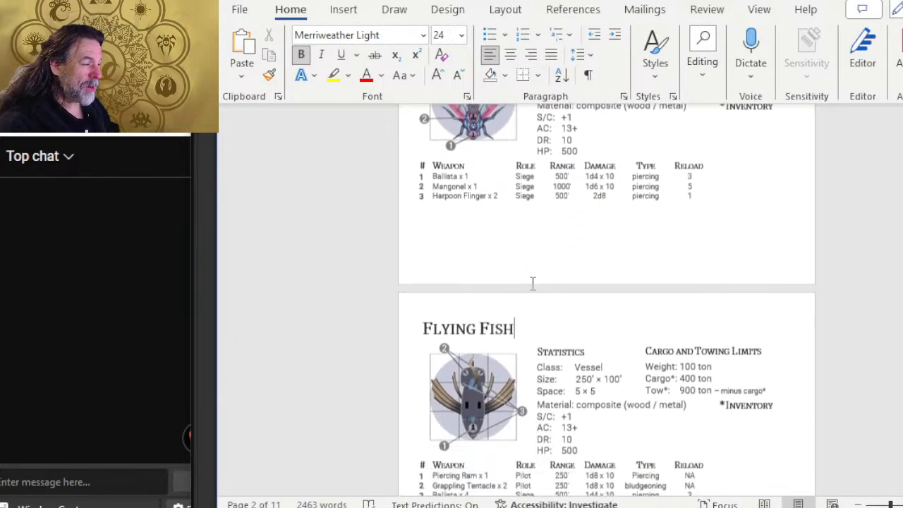
scroll(532, 282, down, 2)
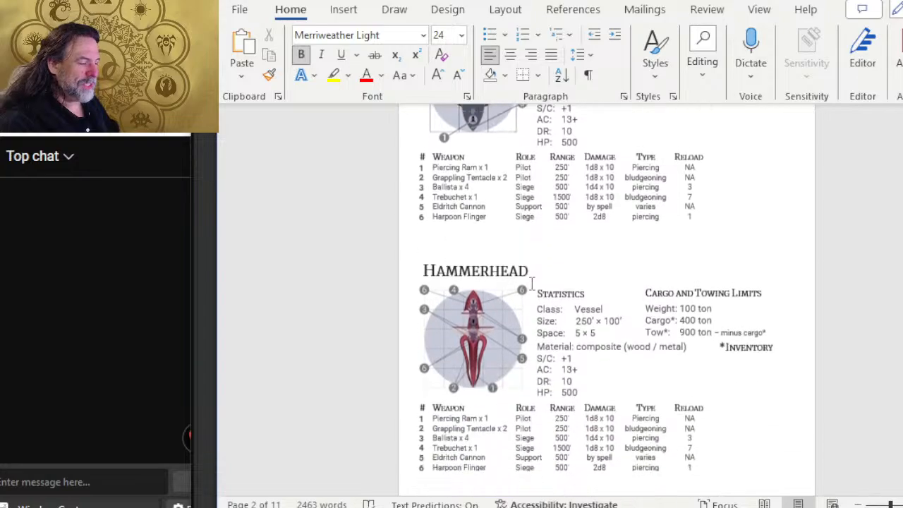
scroll(477, 318, up, 2)
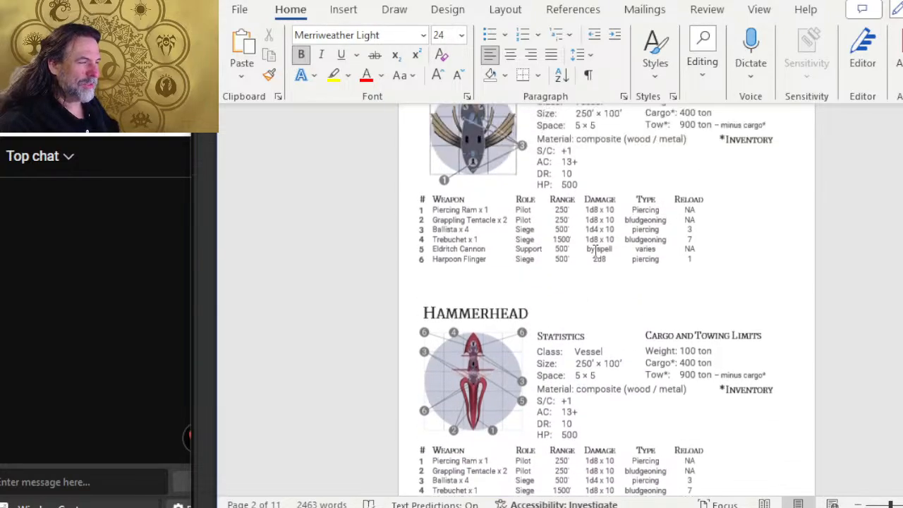
scroll(469, 391, down, 1)
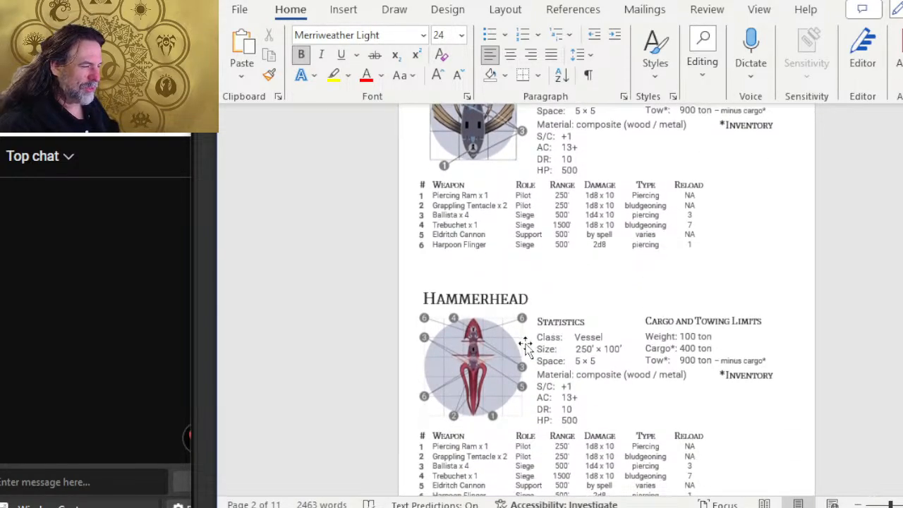
scroll(530, 343, up, 3)
Step: Switch to Photoshop, show the white background layer again and close Flying Fish 3 x 3.psd
key(alt+Tab)
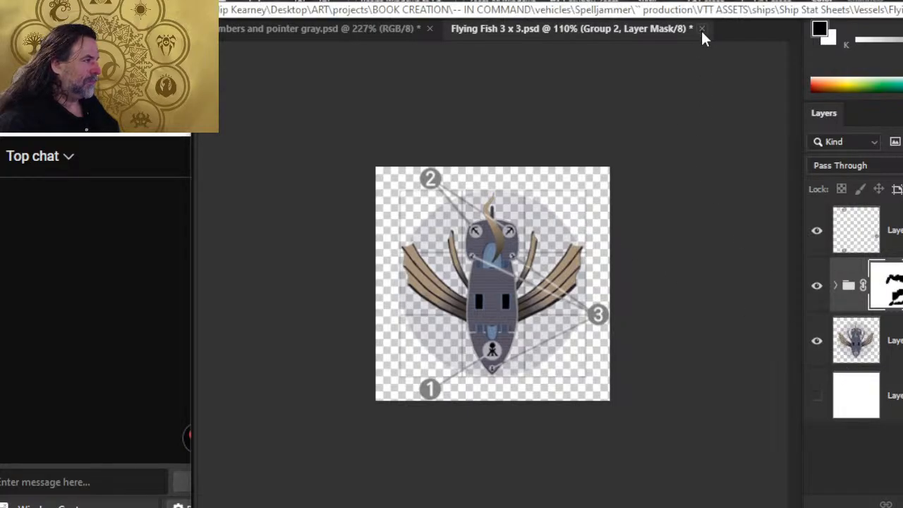
click(815, 395)
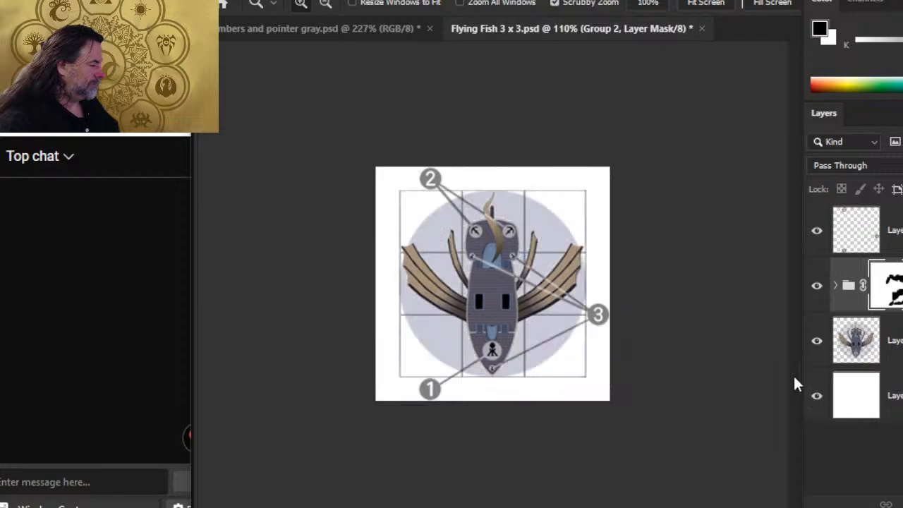
click(694, 28)
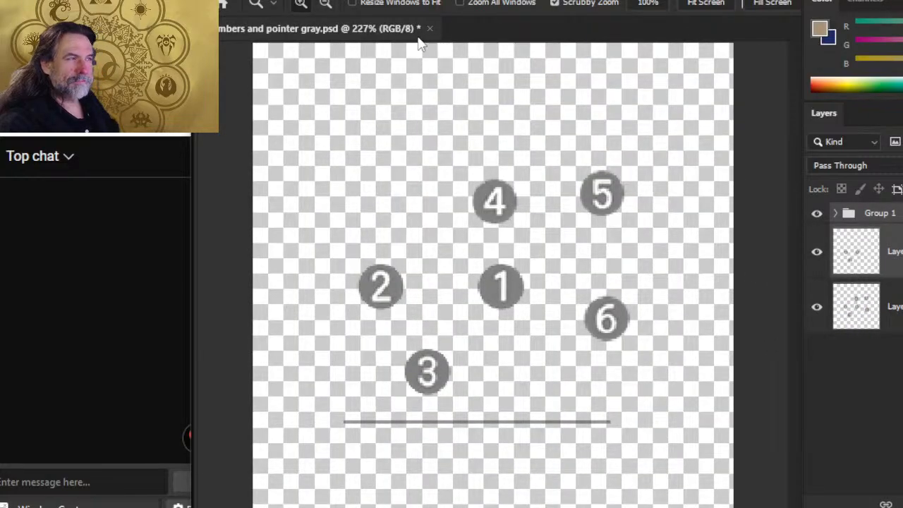
Step: Save and close the numbers and pointer gray Photoshop file
key(ctrl+s)
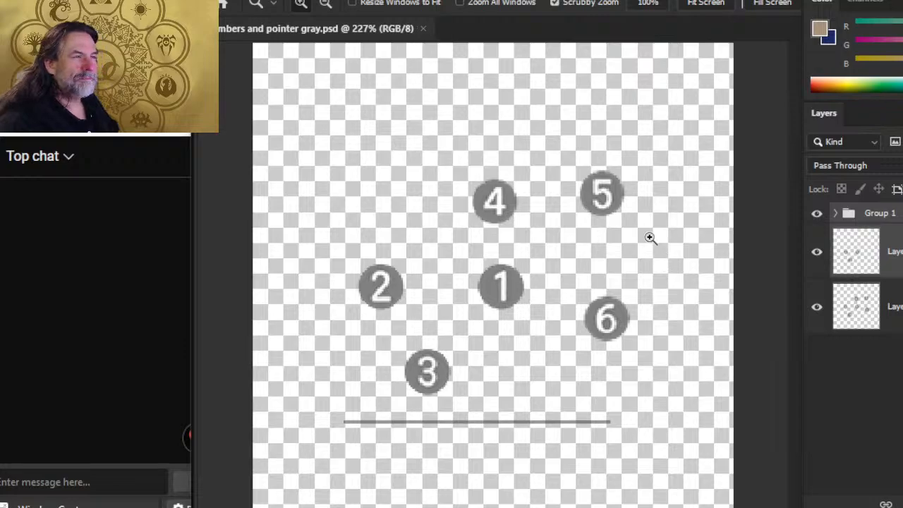
click(423, 28)
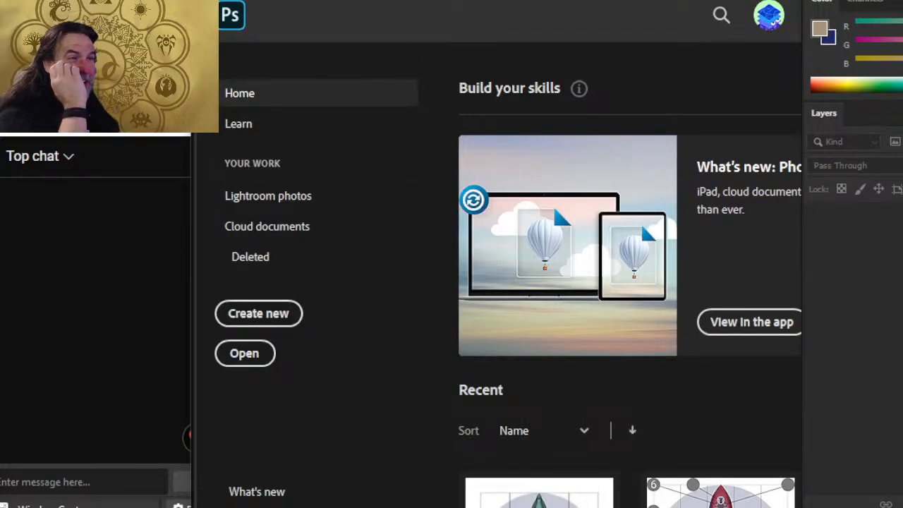
Step: Browse the ship images in the Vessels folder for opening, using smaller thumbnails to survey the remaining ships
click(233, 0)
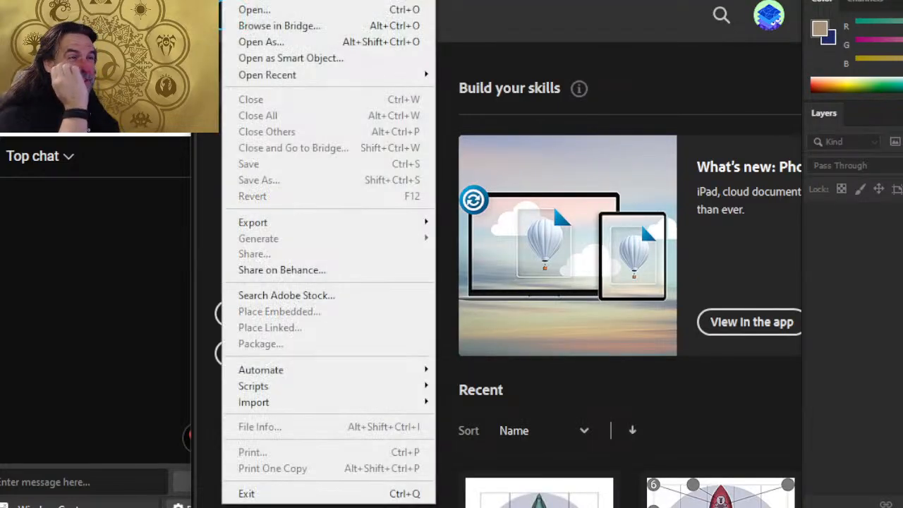
click(254, 10)
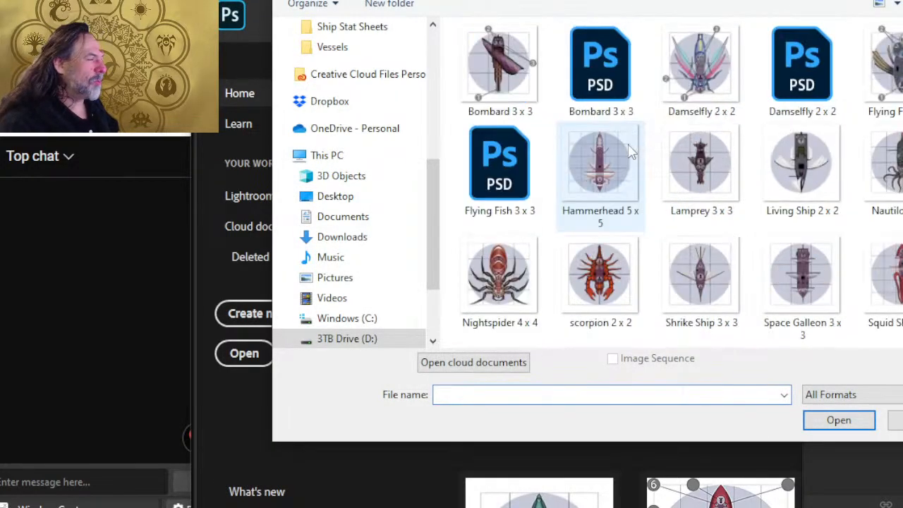
click(635, 0)
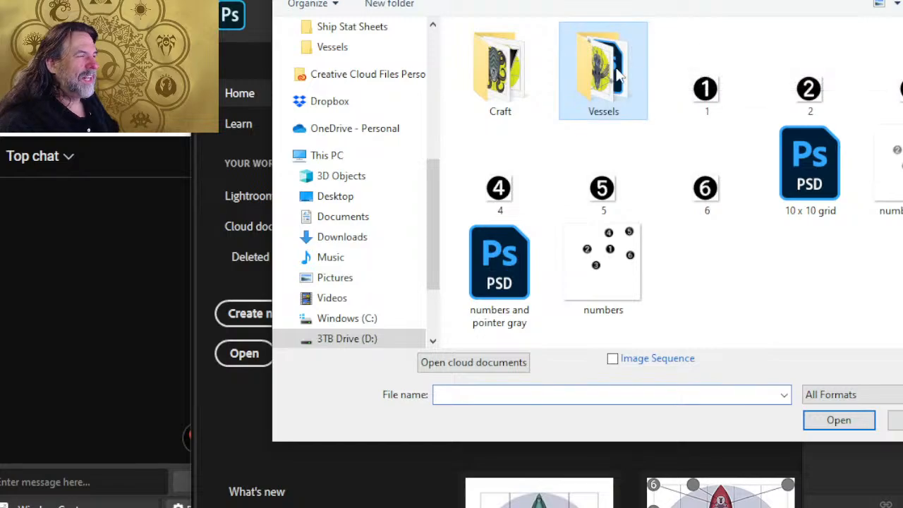
double_click(637, 89)
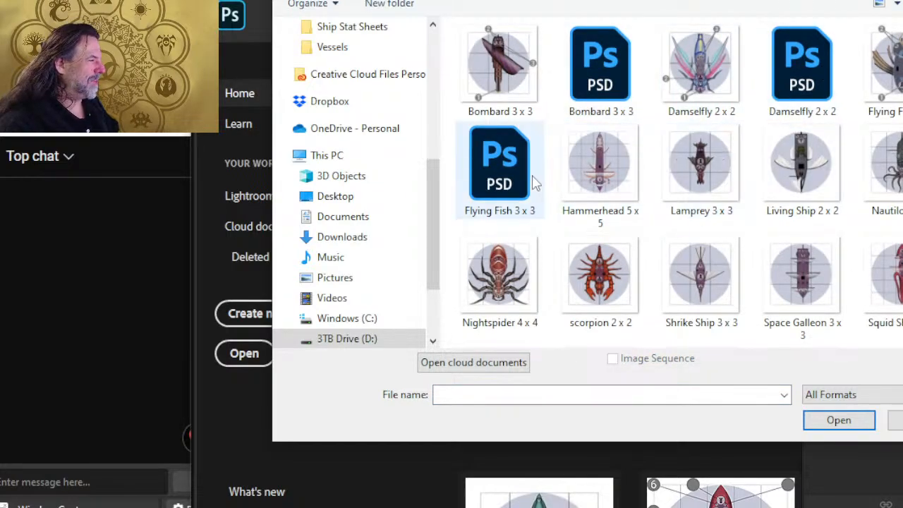
scroll(613, 201, down, 1)
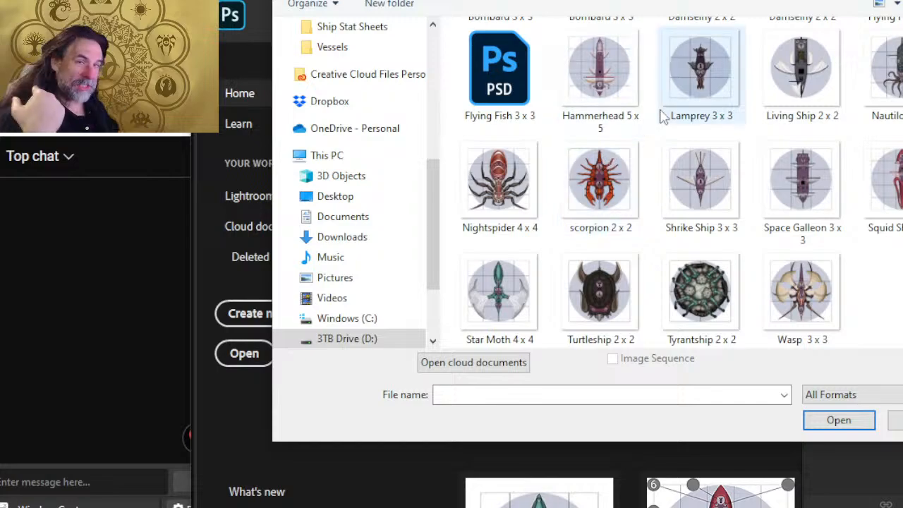
scroll(666, 134, up, 1)
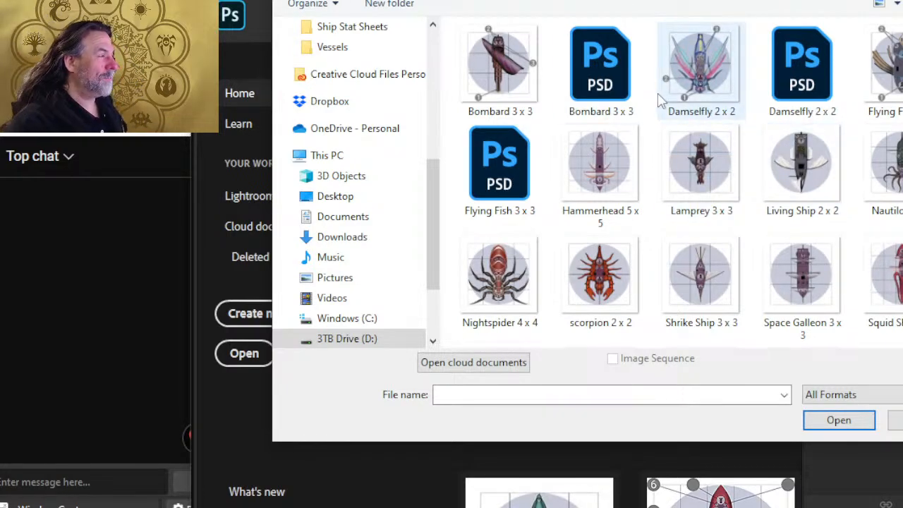
ctrl+scroll(657, 106, down, 1)
scroll(657, 113, down, 1)
scroll(664, 118, up, 1)
scroll(677, 88, down, 1)
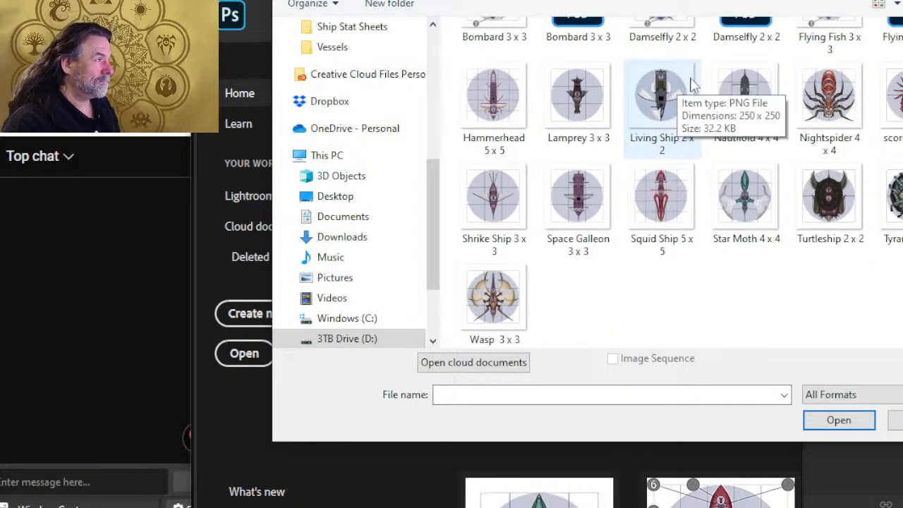
scroll(677, 88, up, 1)
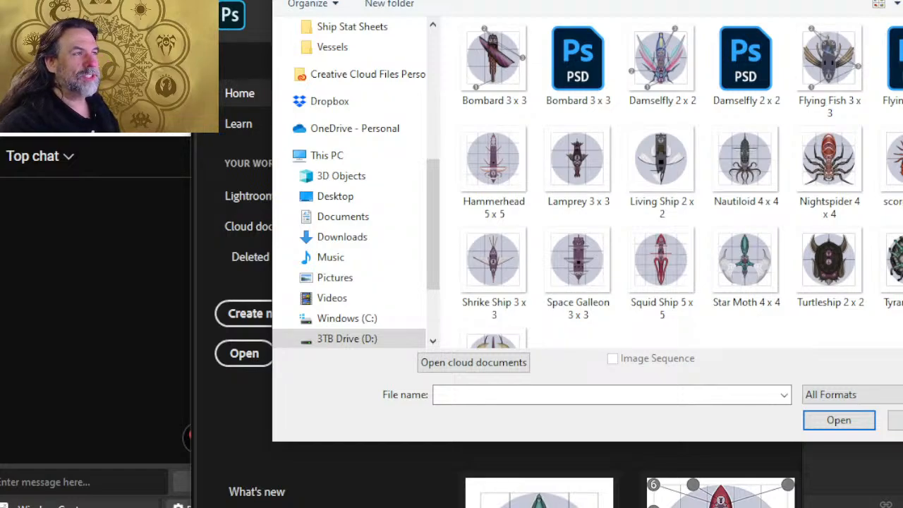
drag(367, 0, 368, 0)
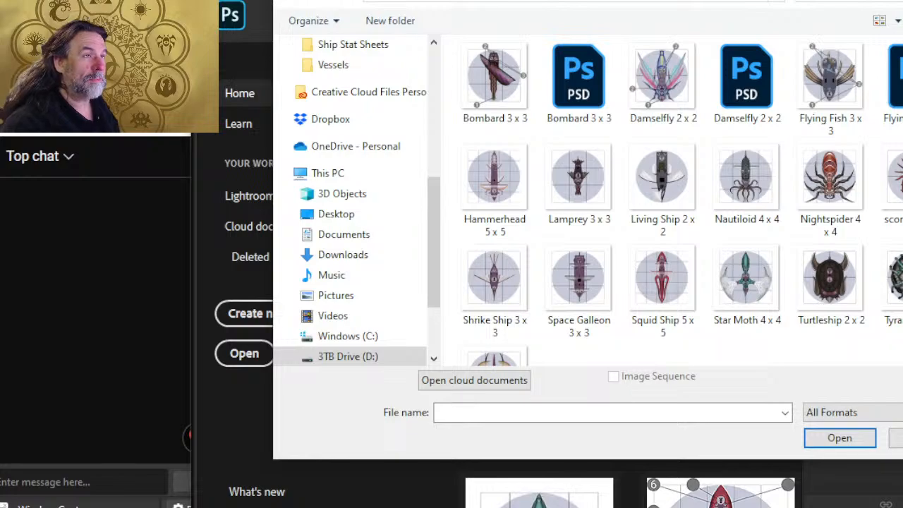
mouse_move(368, 0)
mouse_down()
mouse_move(362, 9)
mouse_move(358, 1)
mouse_up()
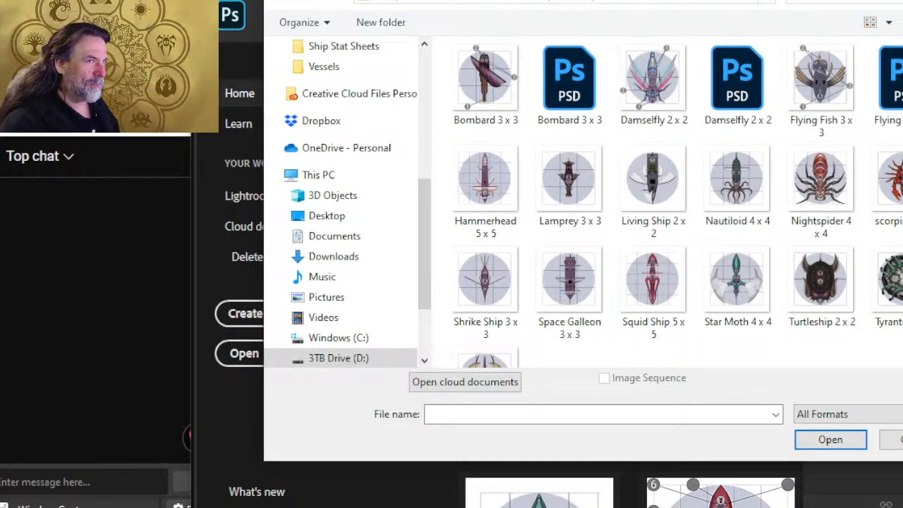
Step: Switch to the Word document and compare its Flying Fish and Hammerhead sheets with the Vessel page in test full doc.pdf
key(alt+Tab)
key(alt+Tab)
key(alt+Tab)
key(alt+Tab)
scroll(839, 204, up, 1)
scroll(764, 271, down, 7)
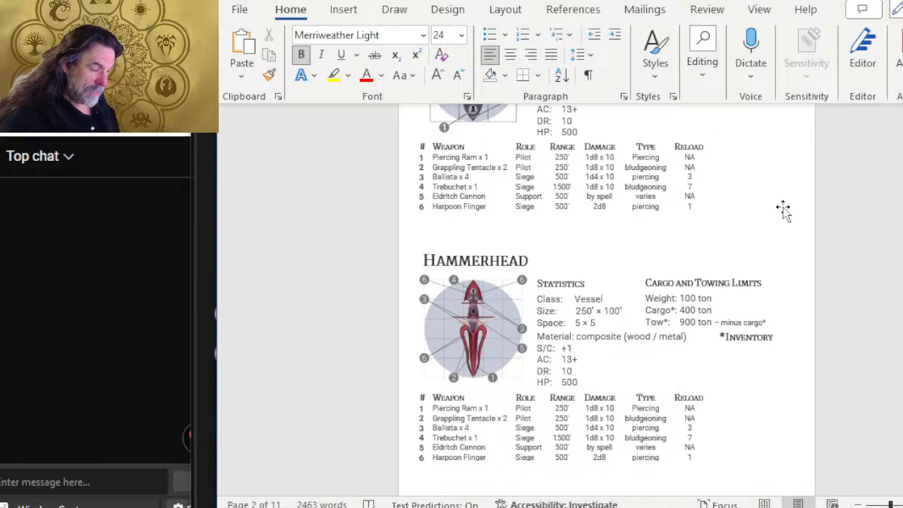
scroll(677, 352, up, 4)
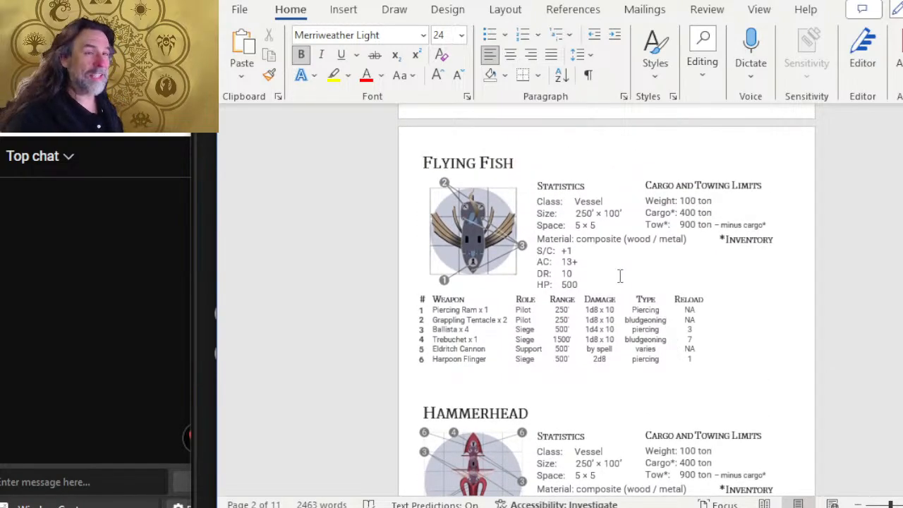
key(alt+Tab)
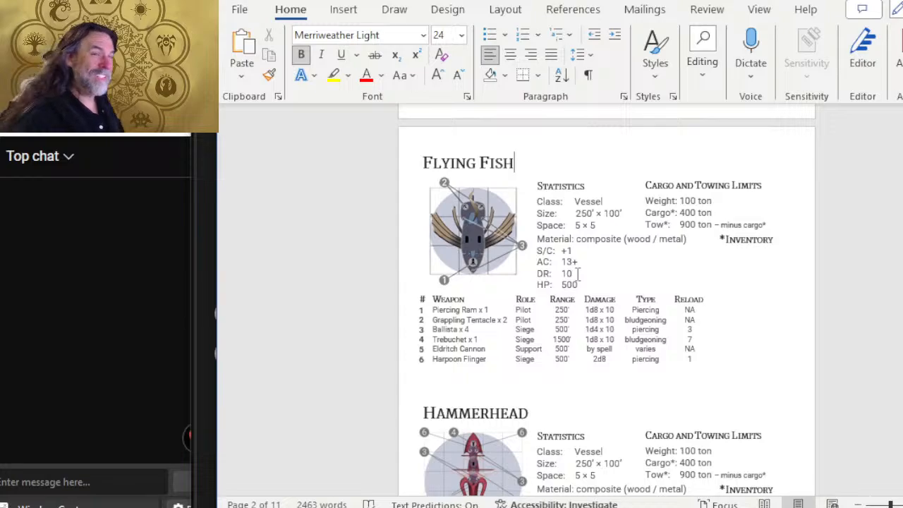
key(alt+Tab)
key(alt+Tab)
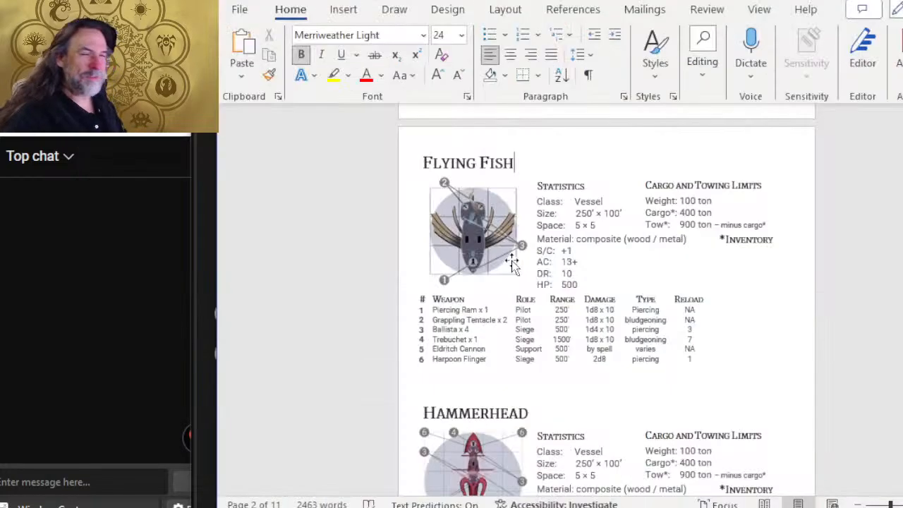
key(alt+Tab)
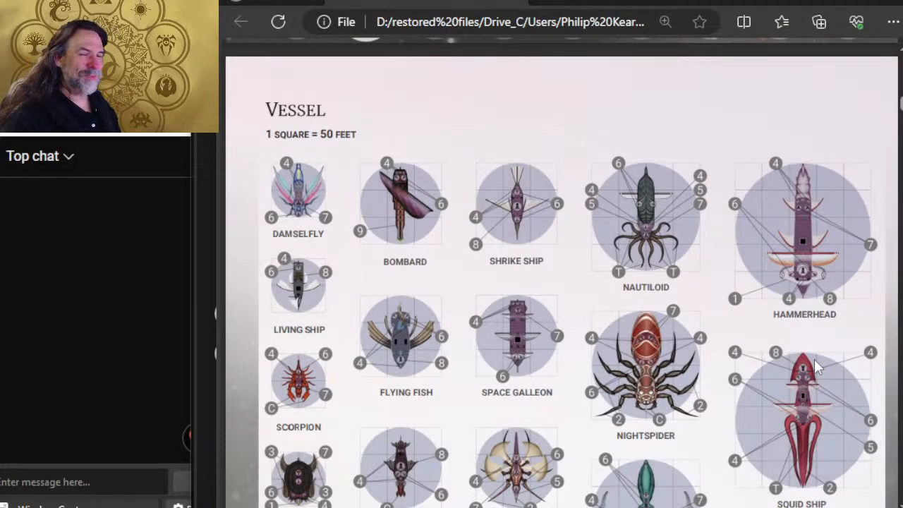
key(alt+Tab)
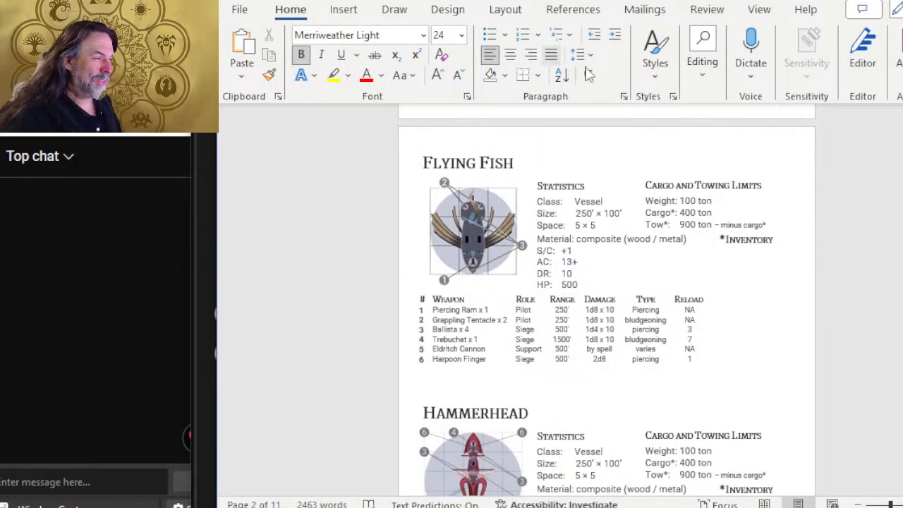
key(alt+Tab)
key(alt+Tab)
key(alt+shift+Tab)
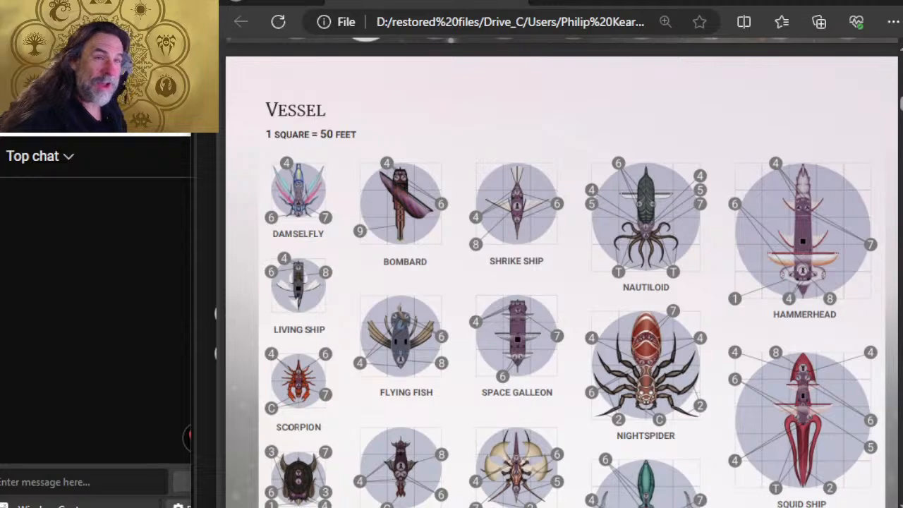
key(alt+Tab)
key(alt+Tab)
key(alt+Tab)
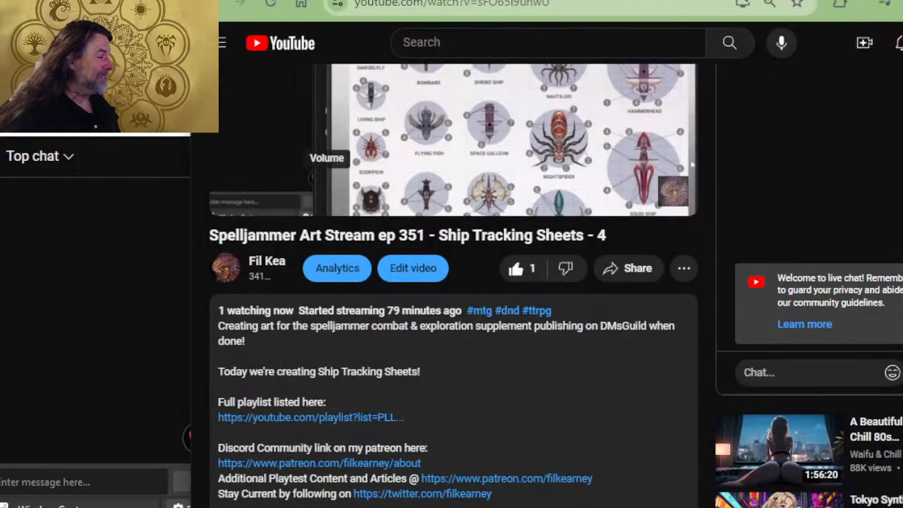
key(alt+Tab)
key(alt+Tab)
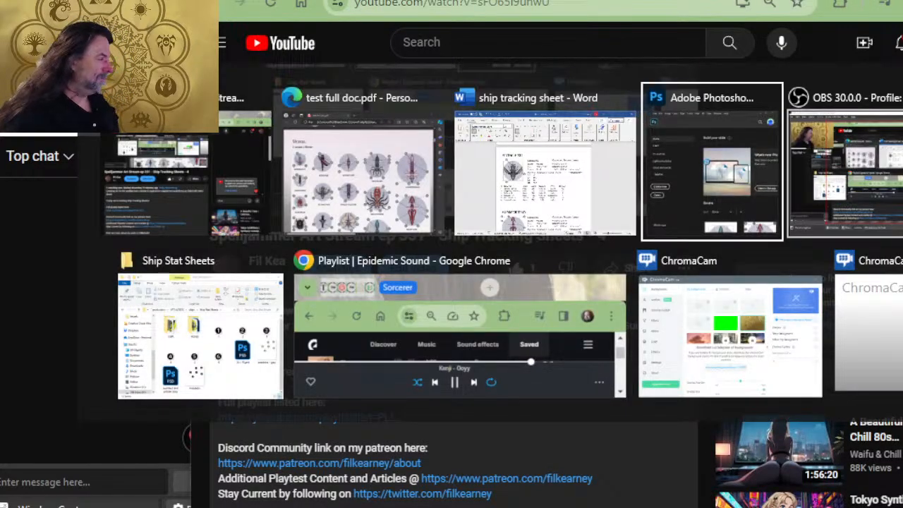